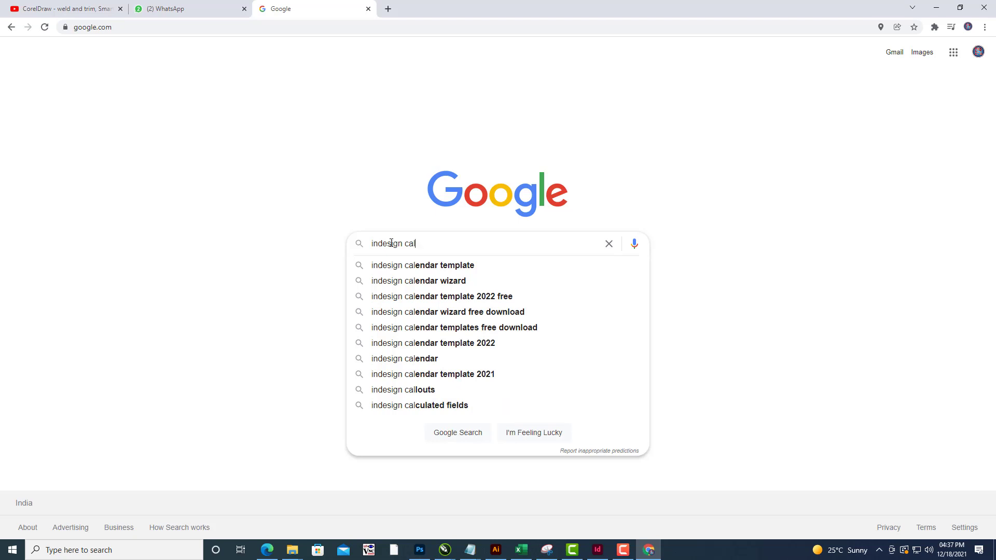
Search Google for "indesign calendar wizard" and download Adobe Indesign Calendar Wizard from its SourceForge project page.
left_click(422, 281)
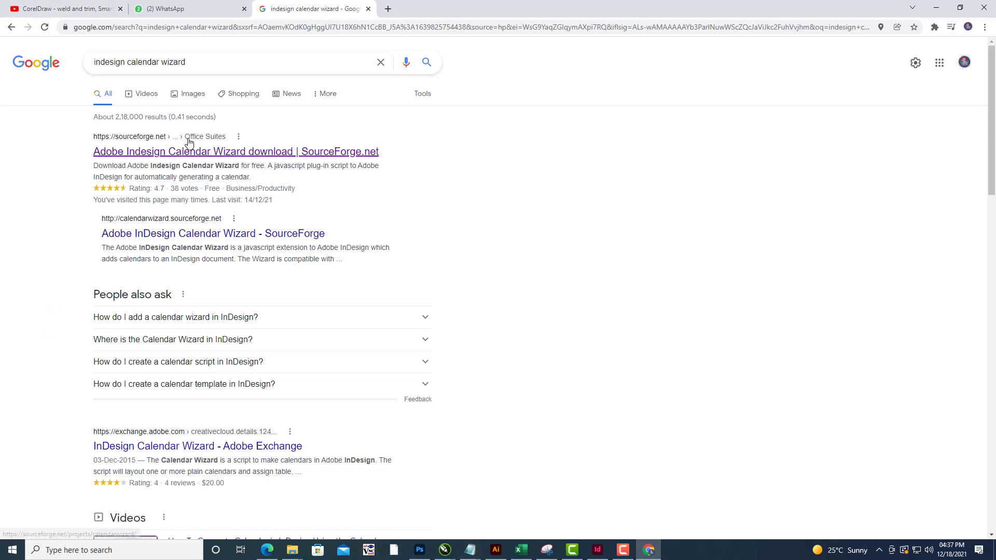
left_click(244, 160)
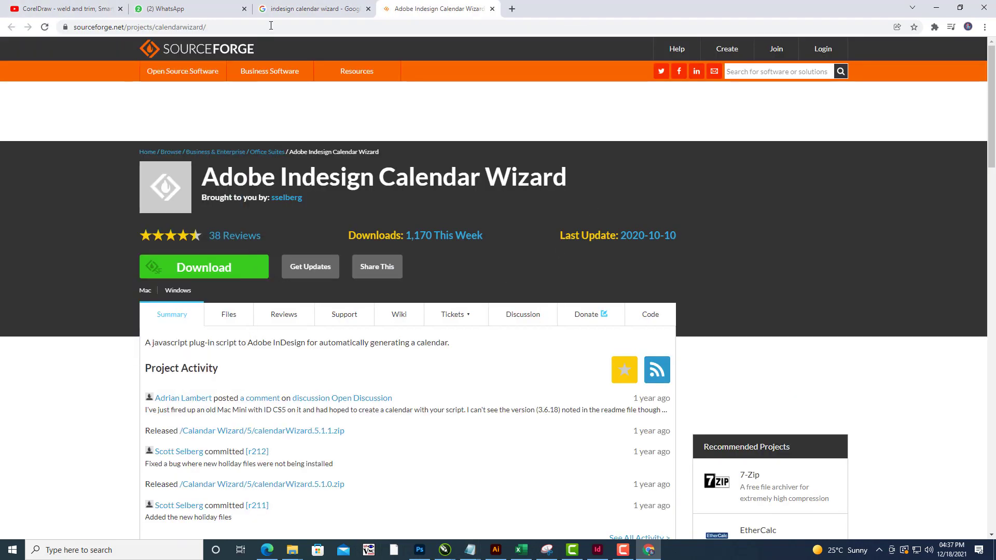
left_click(280, 17)
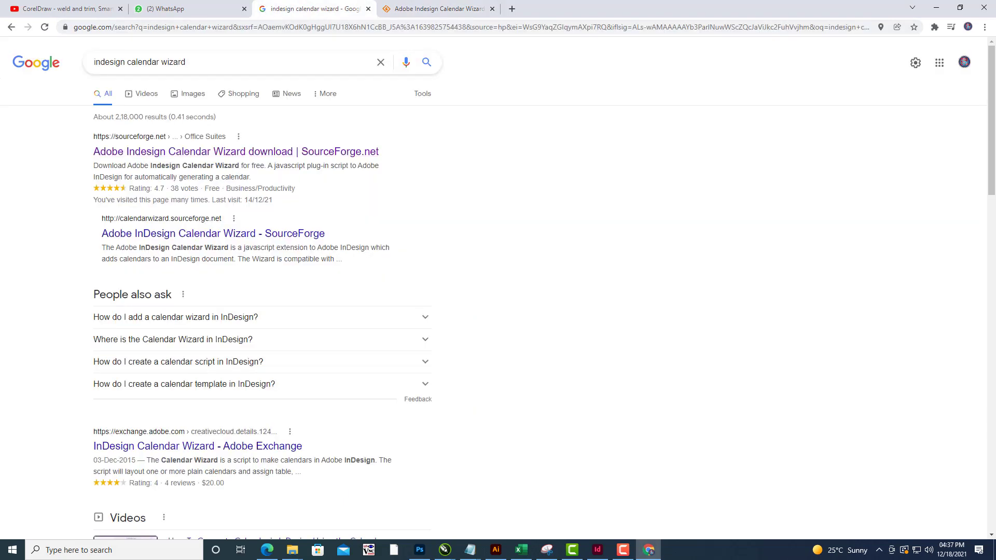
left_click(478, 7)
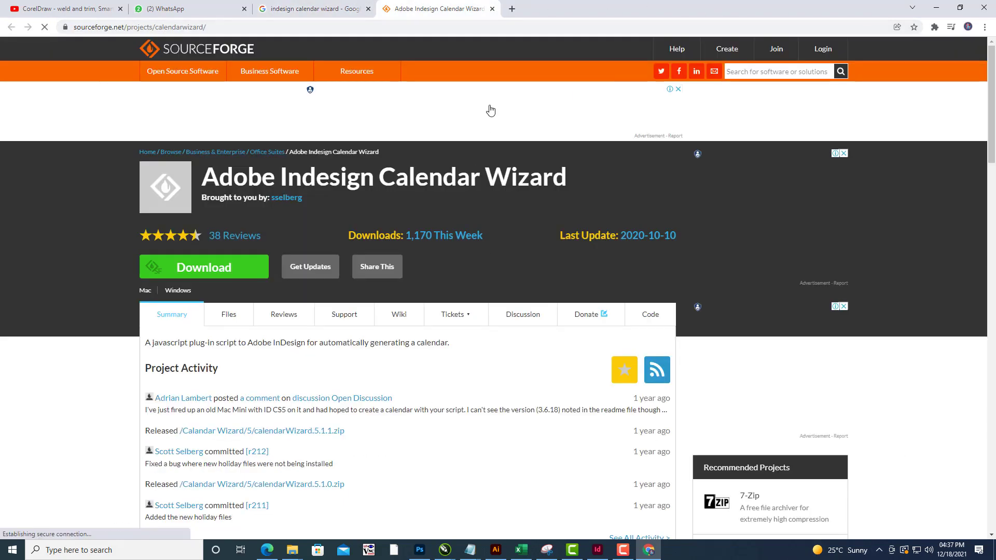
left_click(253, 288)
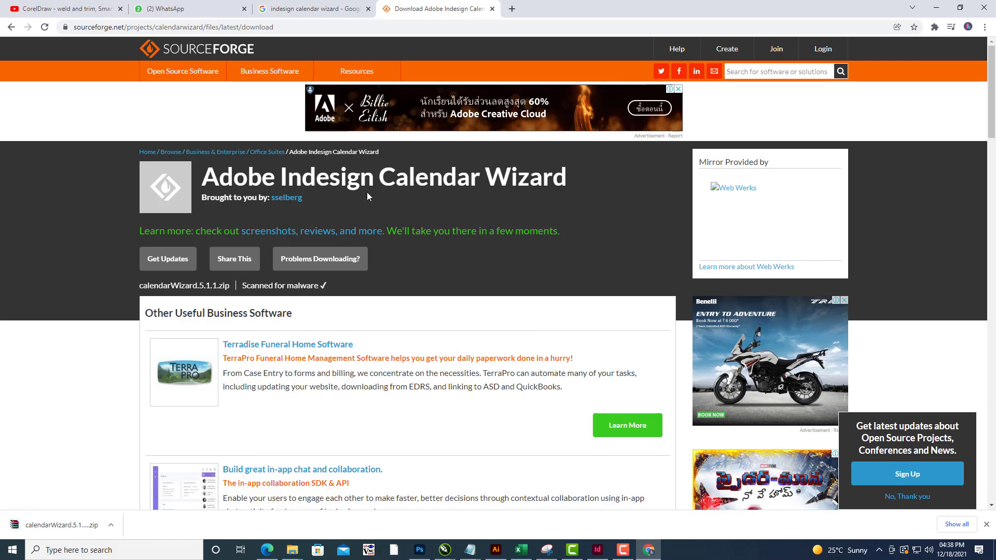
Locate the downloaded calendarWizard.5.1.1 (3).zip in the Downloads folder and copy it.
left_click(113, 524)
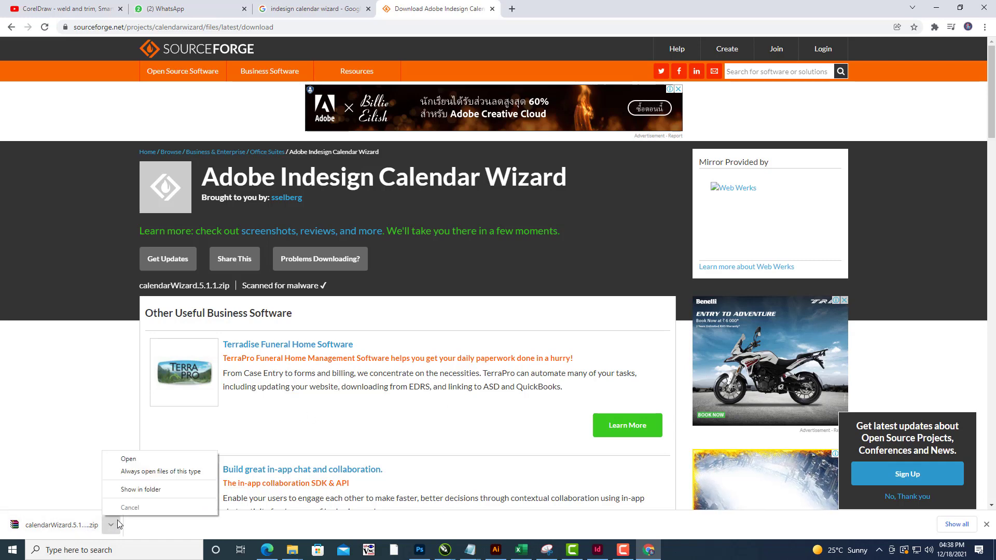
left_click(139, 490)
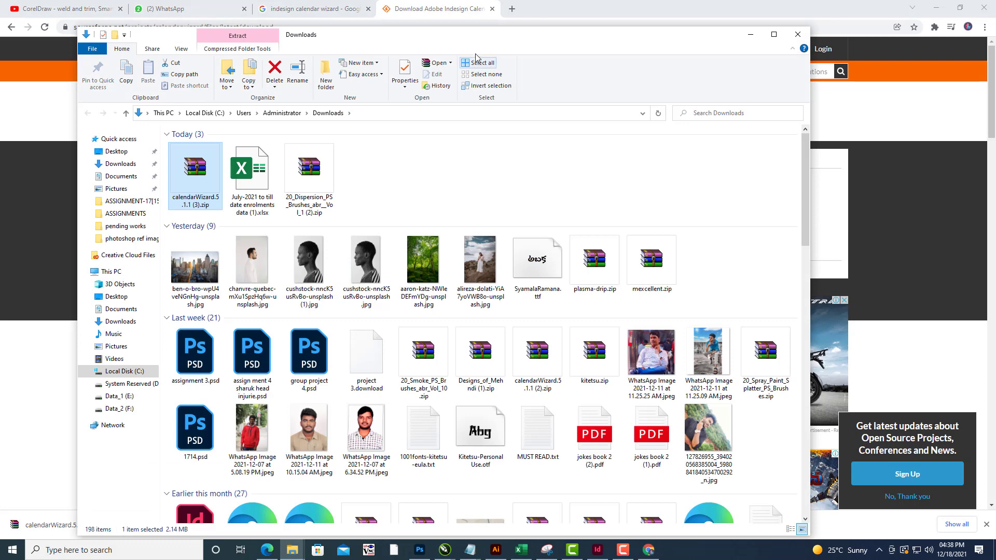
left_click_drag(498, 34, 742, 62)
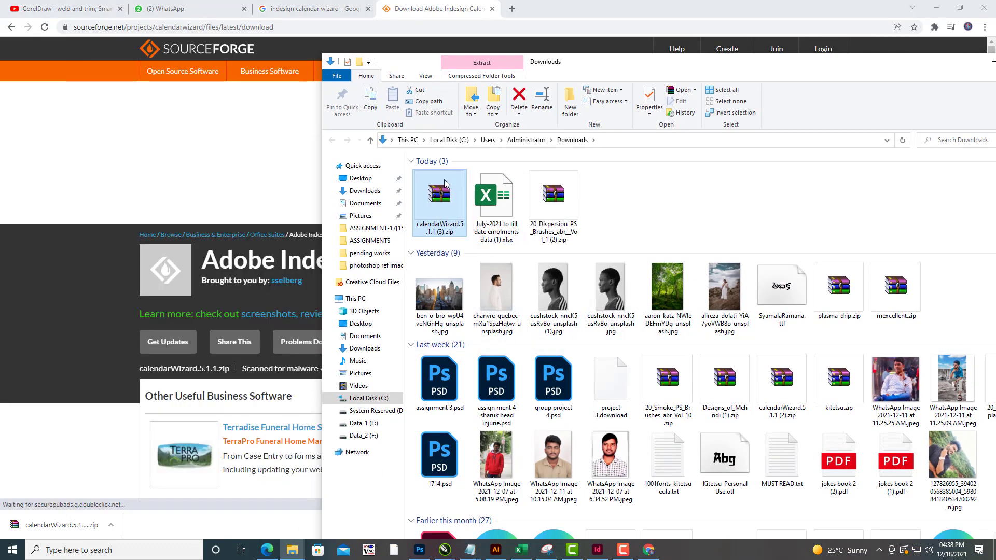
right_click(444, 184)
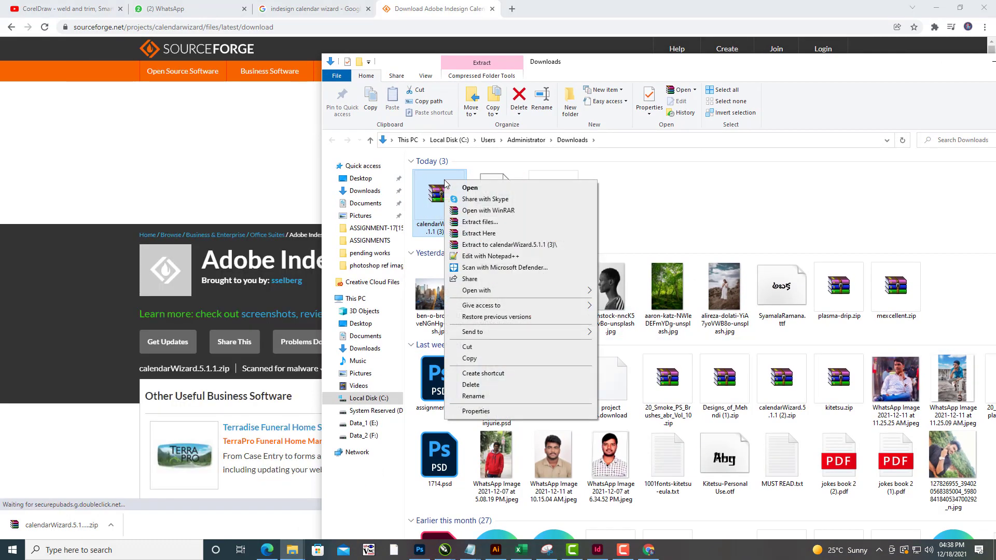
left_click(470, 359)
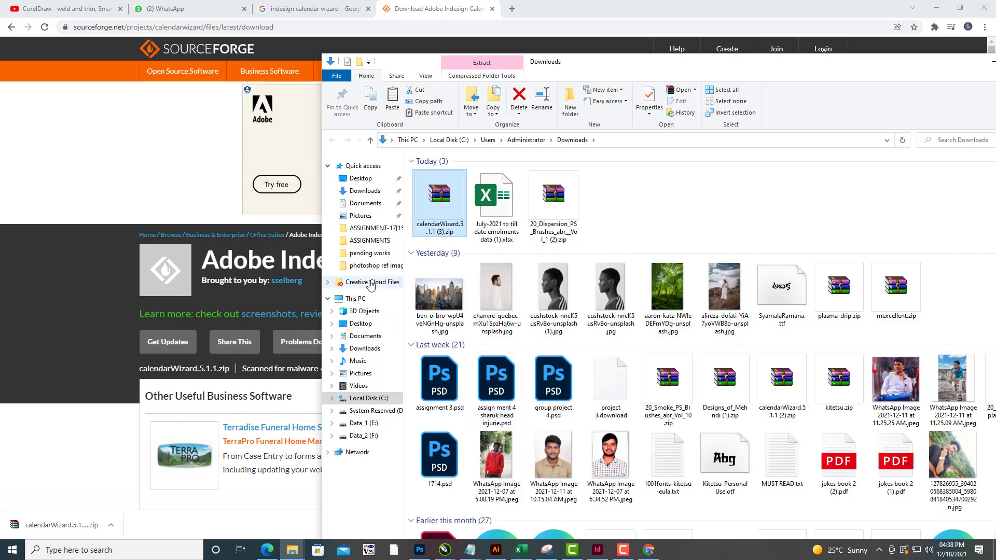
Open the folder Local Disk (C:) > Program Files > Adobe > Adobe InDesign 2022 > Scripts > Scripts Panel.
left_click(371, 399)
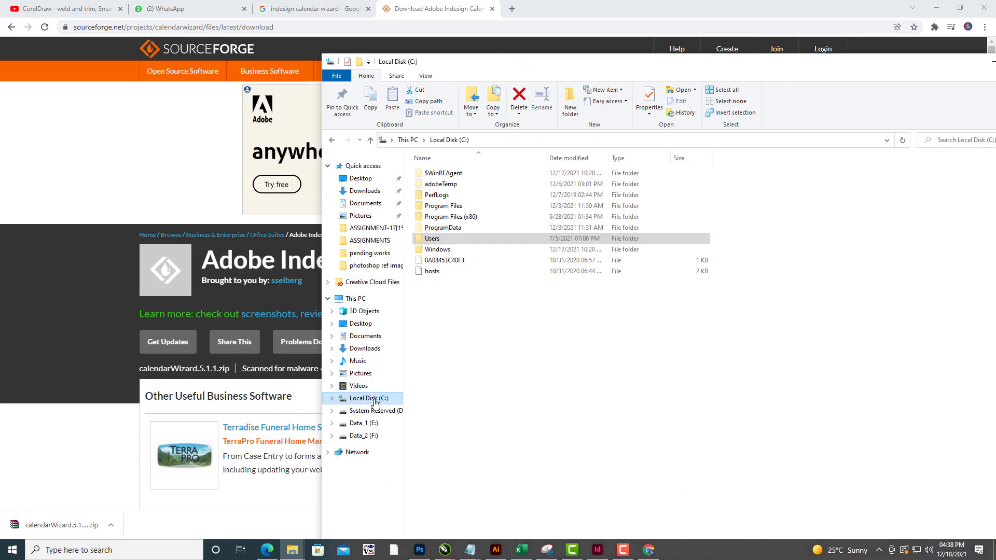
left_click(447, 206)
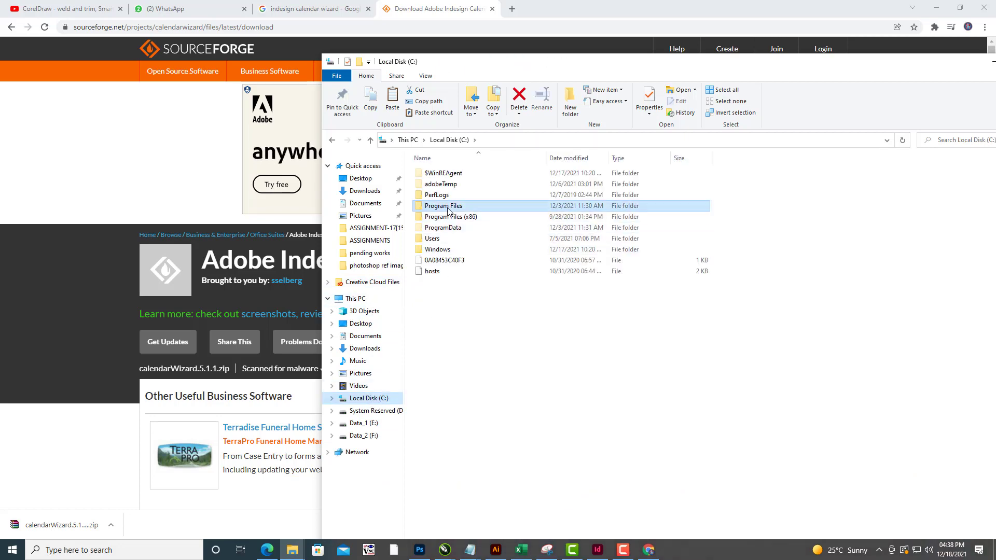
double_click(447, 206)
left_click(447, 175)
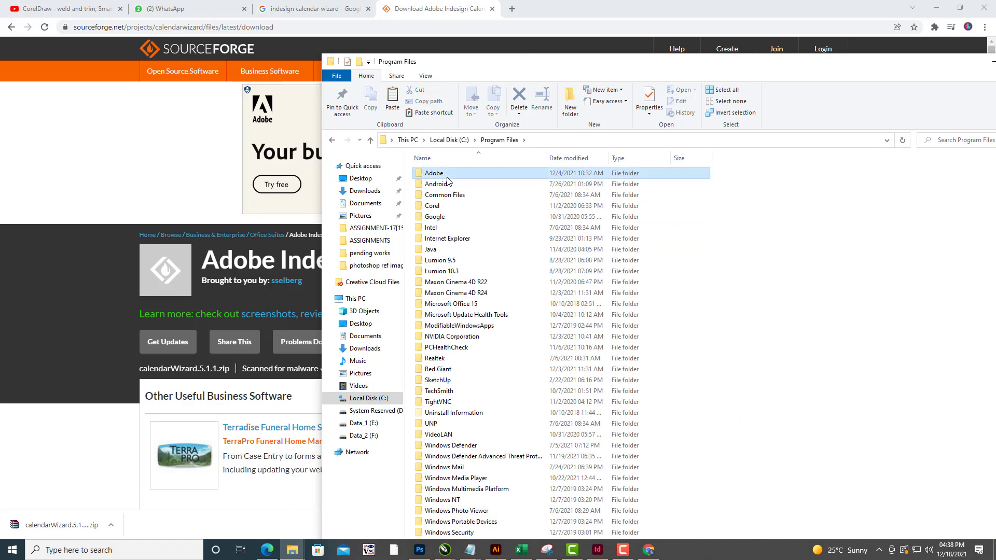
double_click(447, 176)
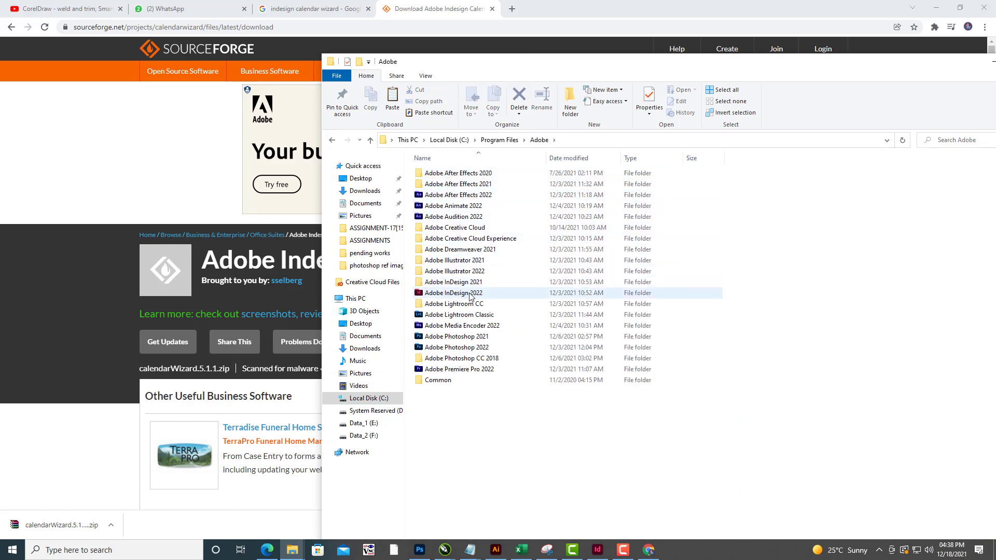
double_click(454, 294)
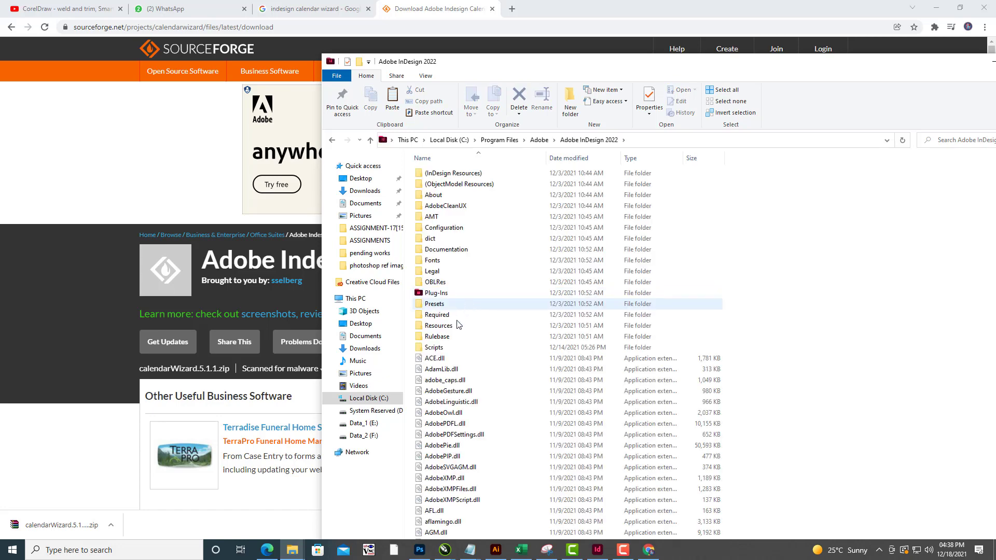
double_click(436, 349)
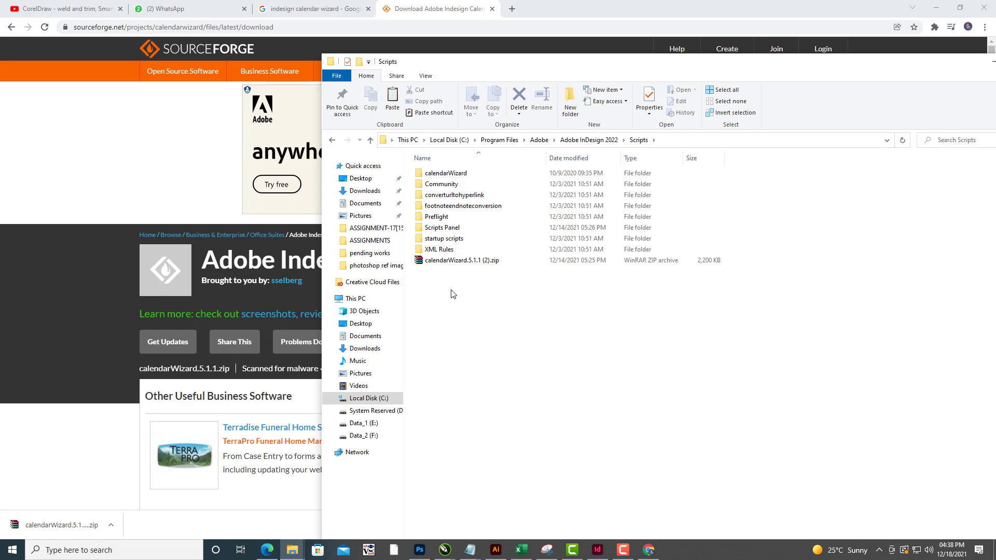
double_click(449, 227)
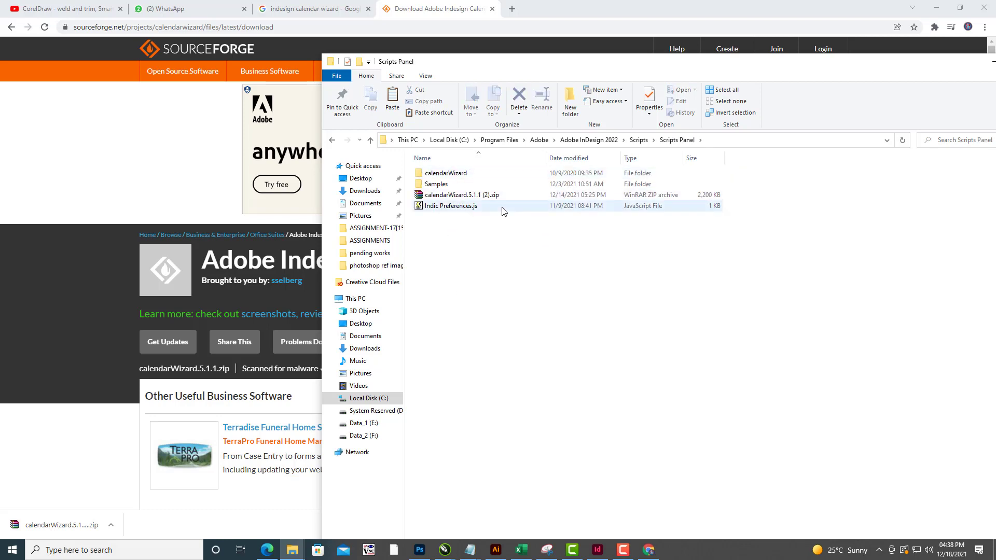
right_click(482, 258)
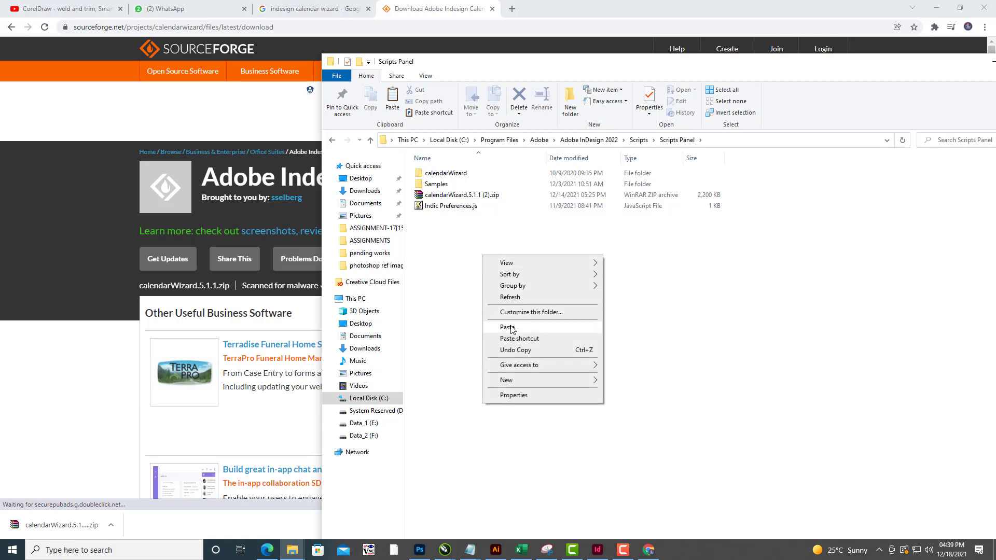
left_click(453, 196)
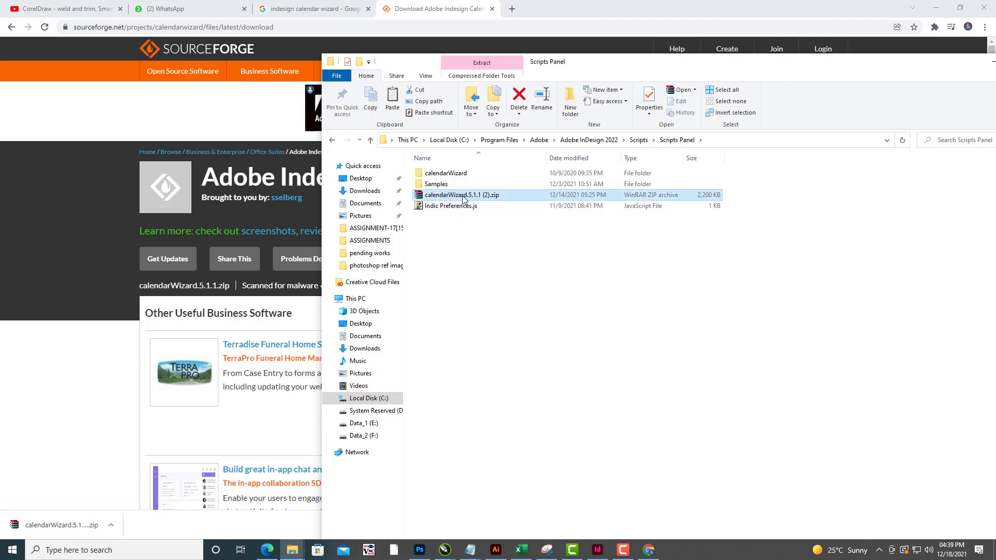
right_click(463, 196)
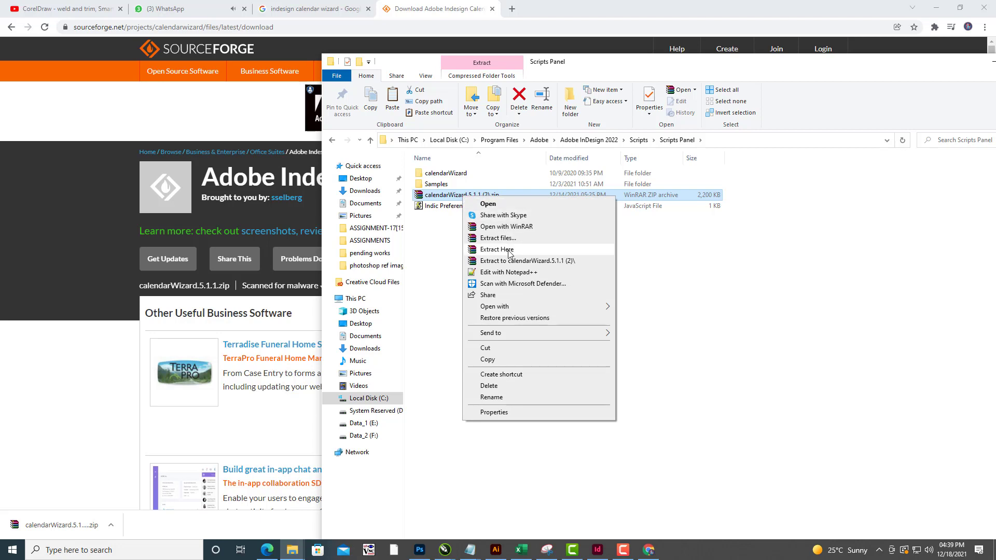
left_click(848, 283)
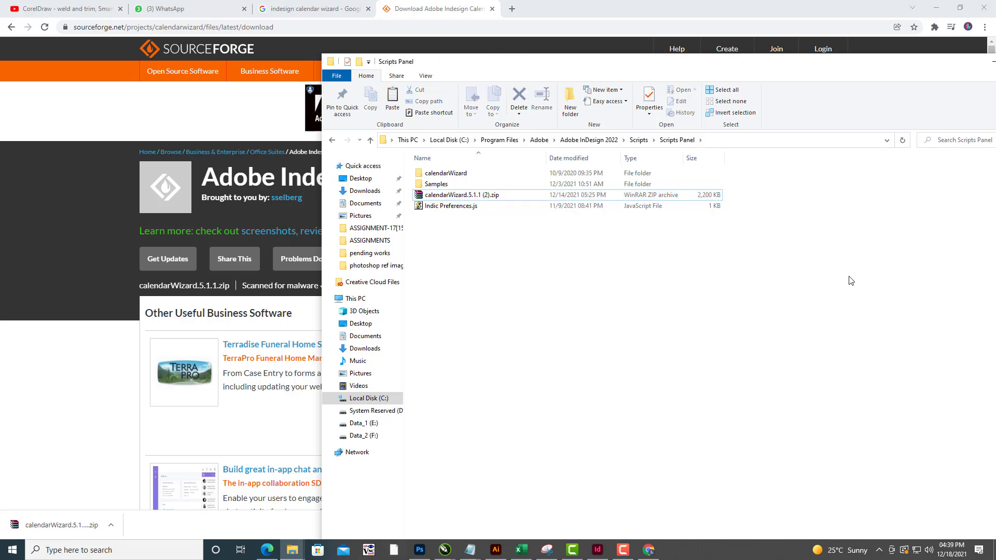
Examine the contents of the extracted calendarWizard folder and return to the Scripts Panel folder.
left_click(449, 174)
double_click(449, 174)
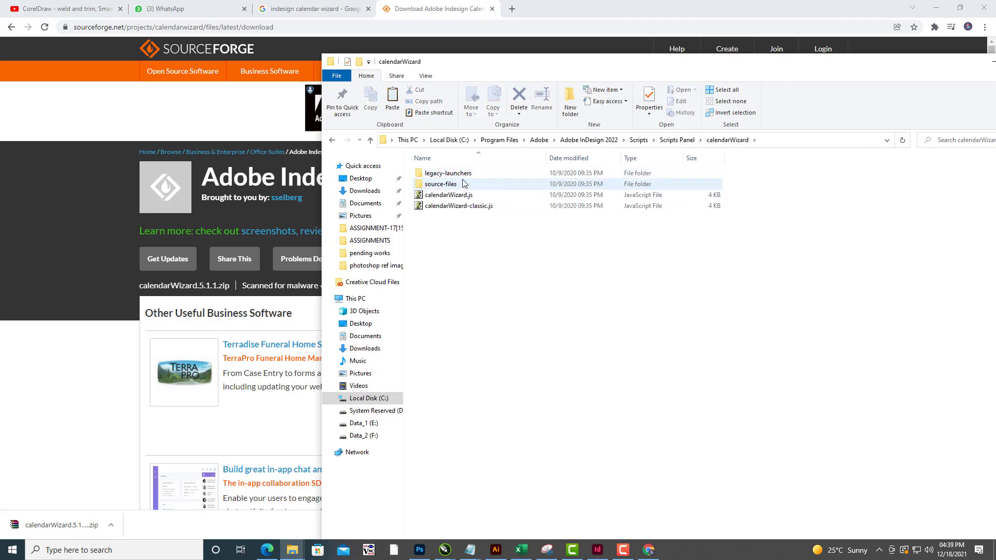
left_click(680, 140)
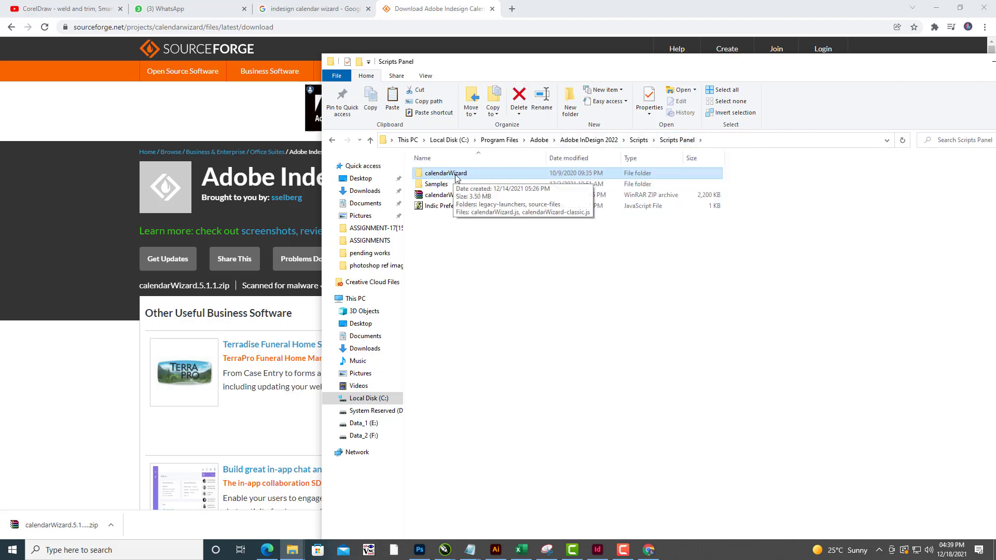
Close the file browser window, minimize the web browser and switch to Adobe InDesign.
left_click_drag(921, 62, 678, 51)
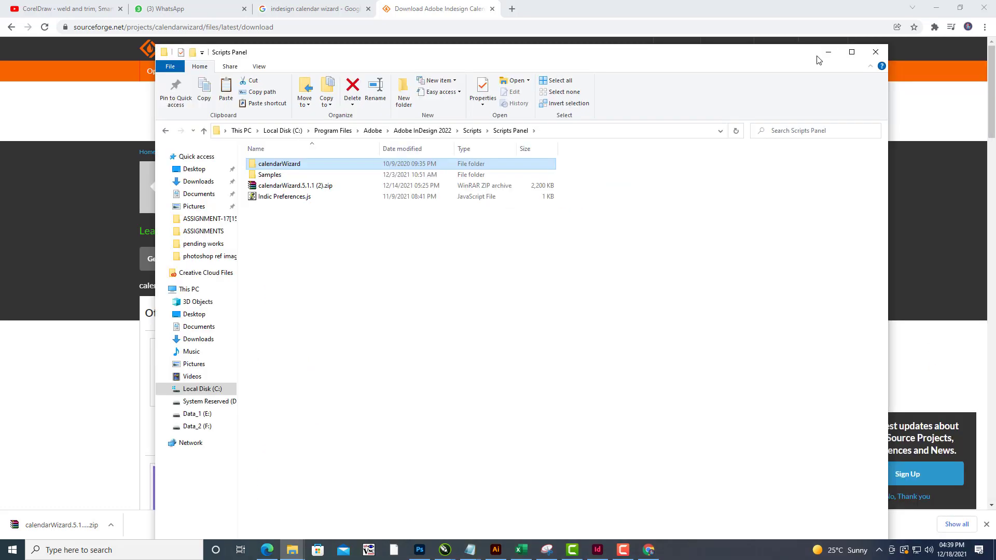
left_click(876, 52)
left_click(937, 7)
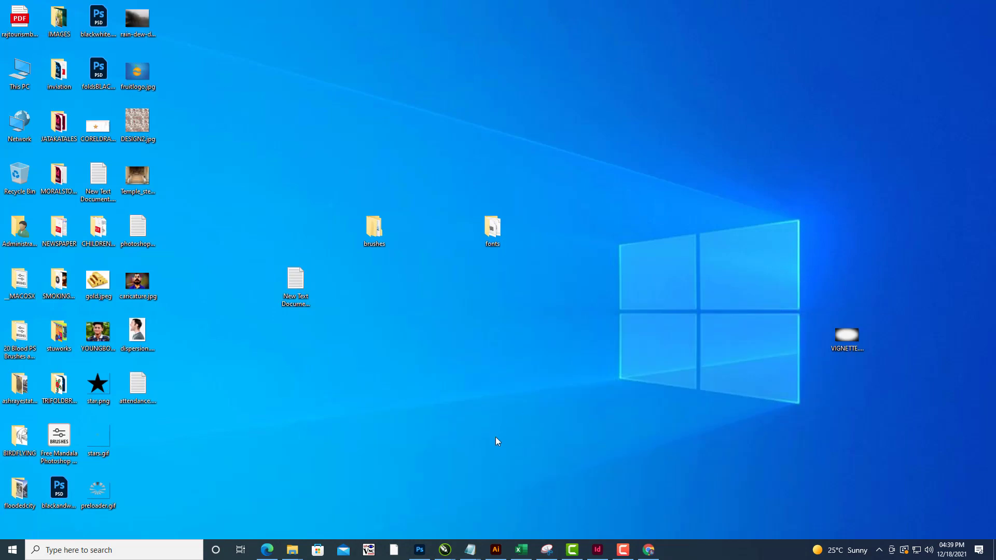
left_click(596, 549)
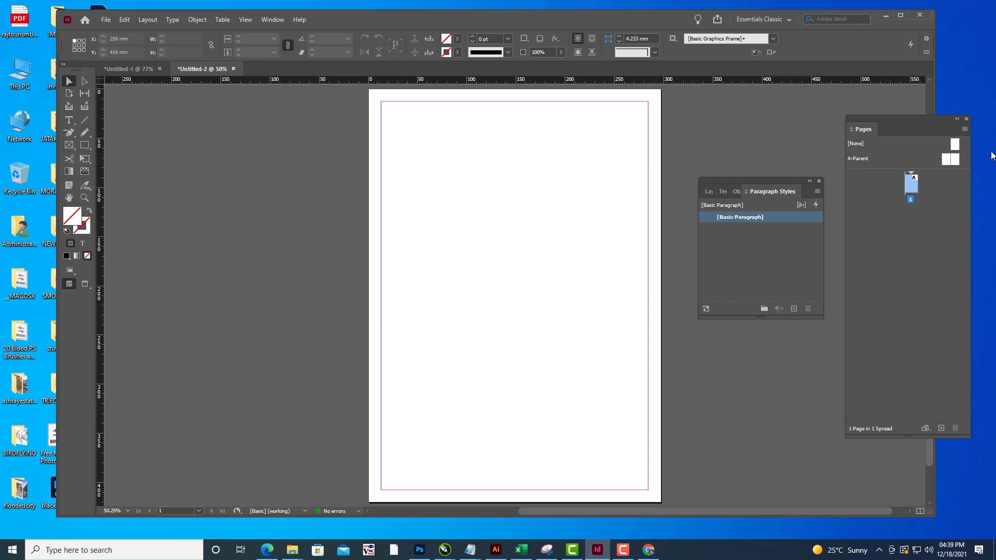
Display the InDesign scripts list, detach it as a separate floating window over the page and enlarge it.
left_click(267, 20)
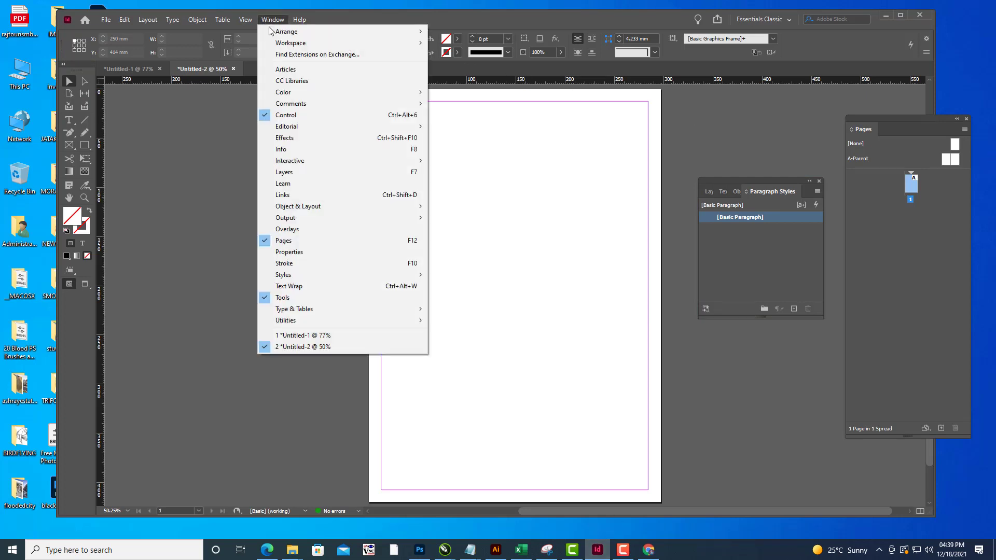
mouse_move(325, 274)
mouse_move(310, 323)
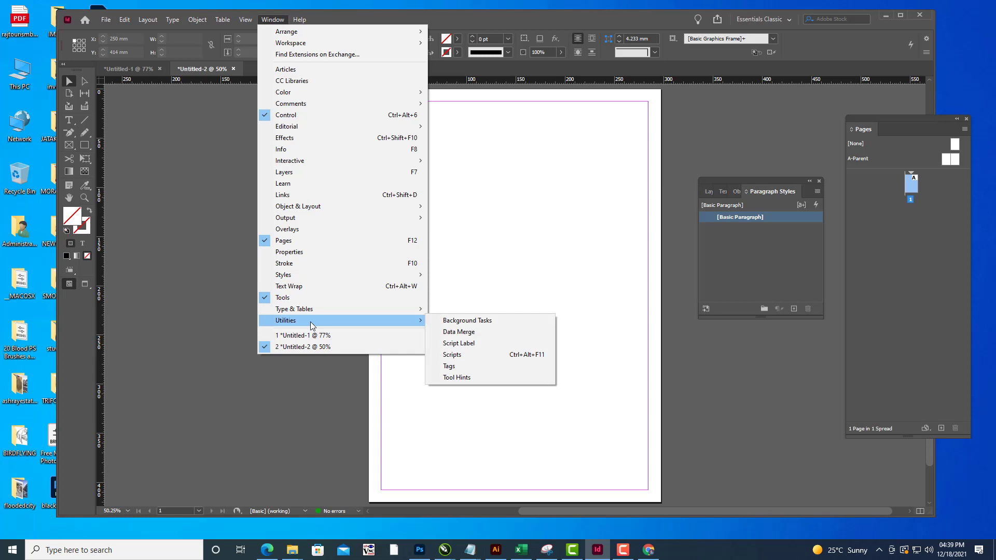
left_click(499, 354)
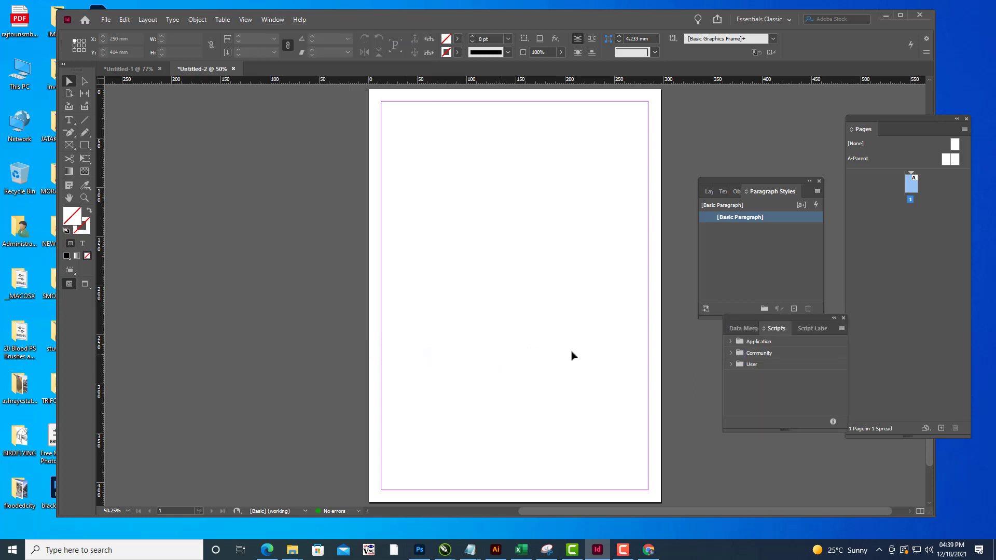
left_click_drag(777, 328, 525, 172)
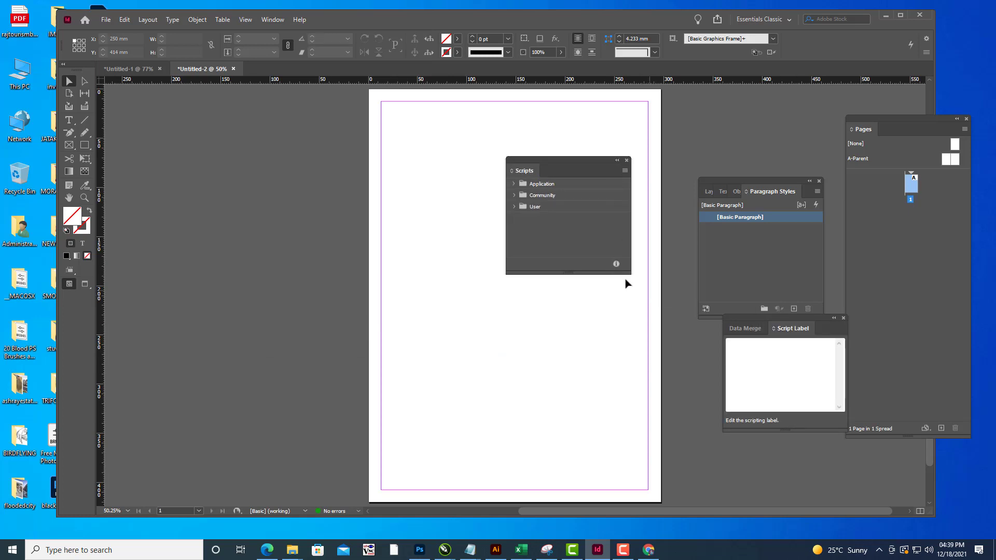
left_click_drag(626, 274, 778, 308)
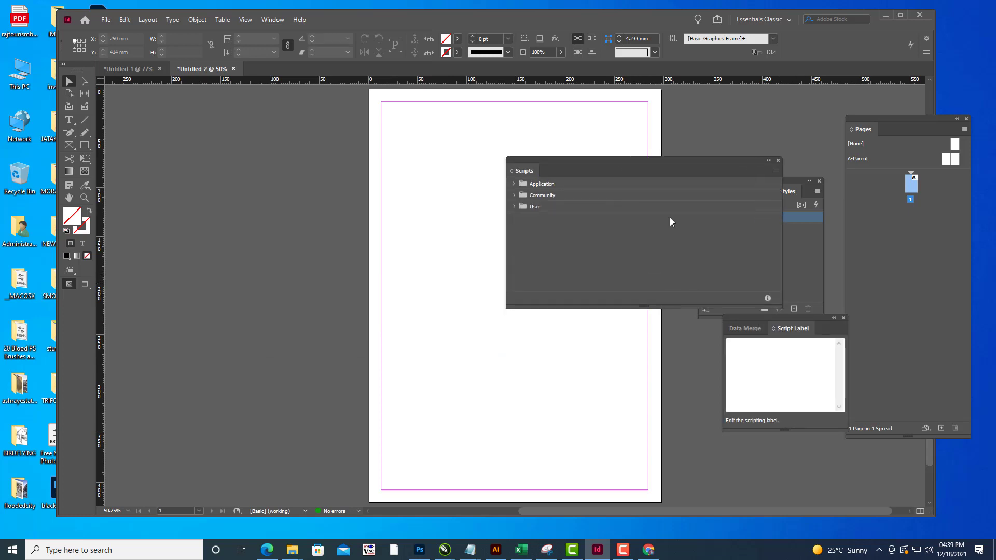
left_click_drag(556, 160, 560, 176)
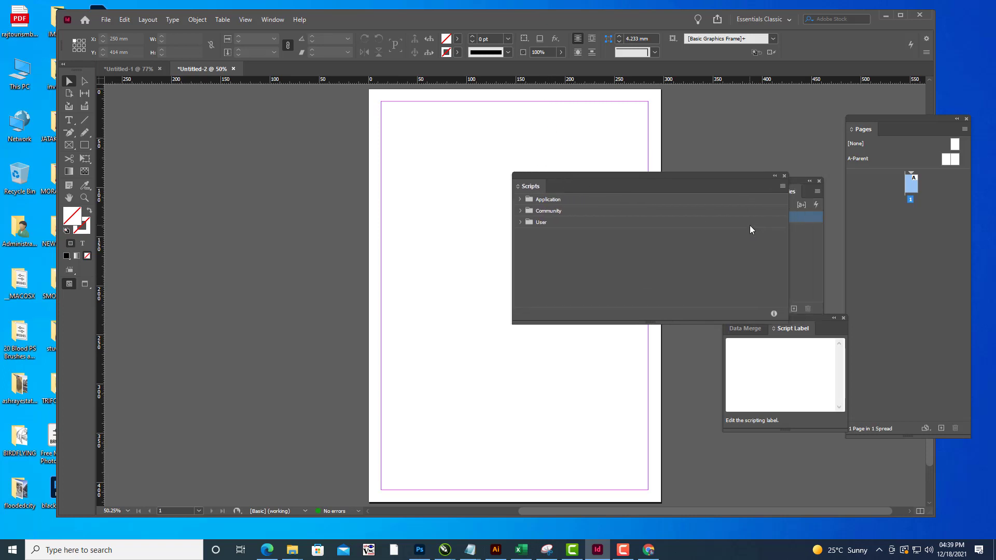
Expand the Application folder and its calendarWizard subfolder in the scripts list.
left_click(521, 199)
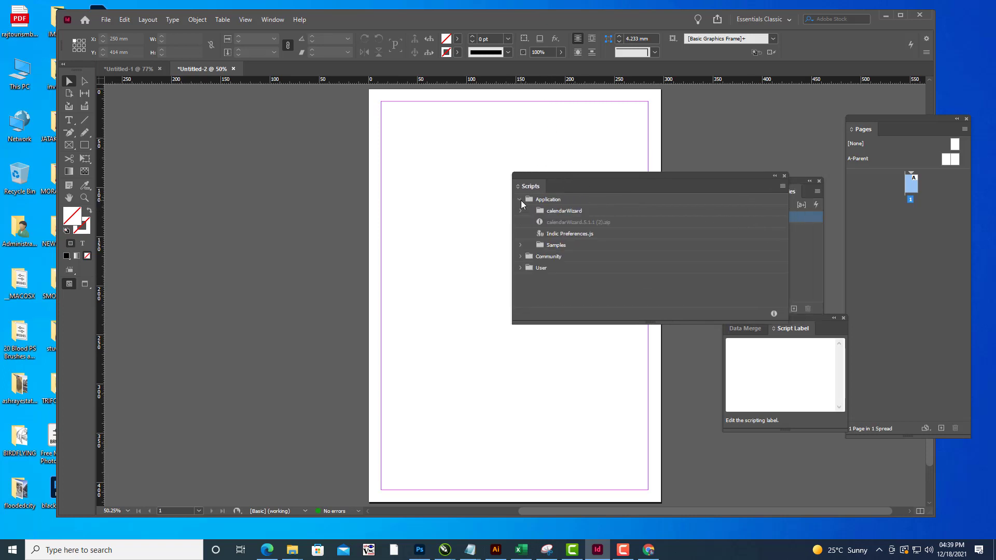
left_click(522, 209)
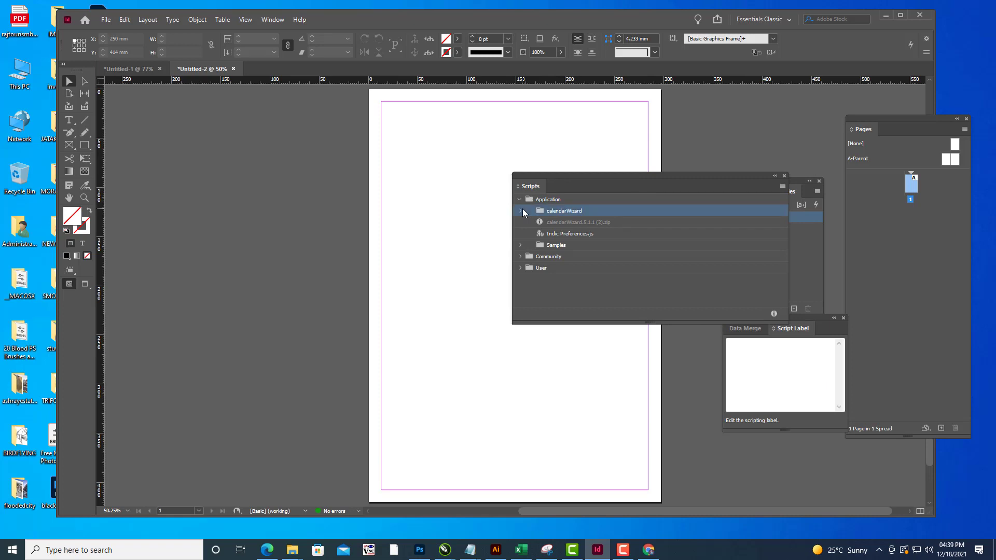
left_click(521, 210)
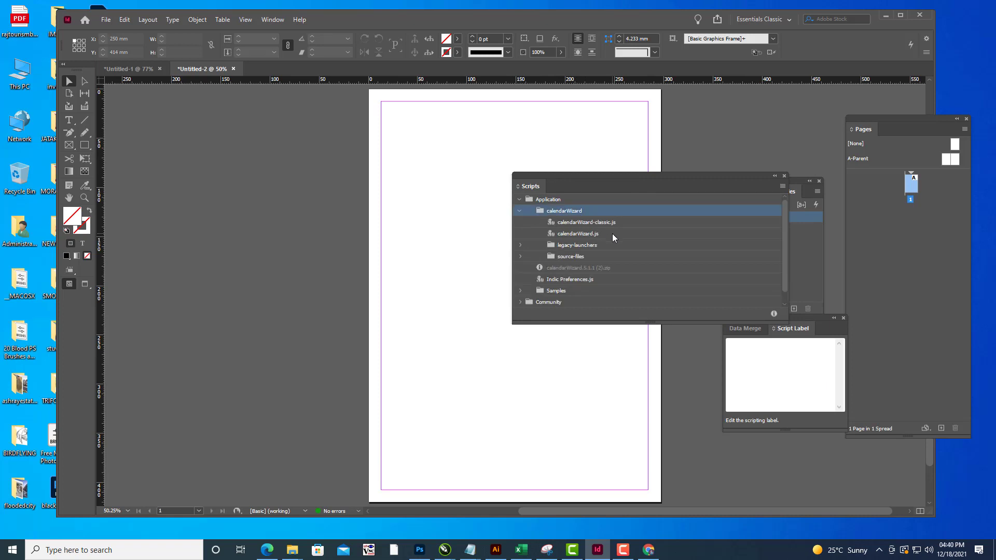
Run the calendarWizard.js script and reposition its settings dialog beside the toolbar area.
double_click(578, 234)
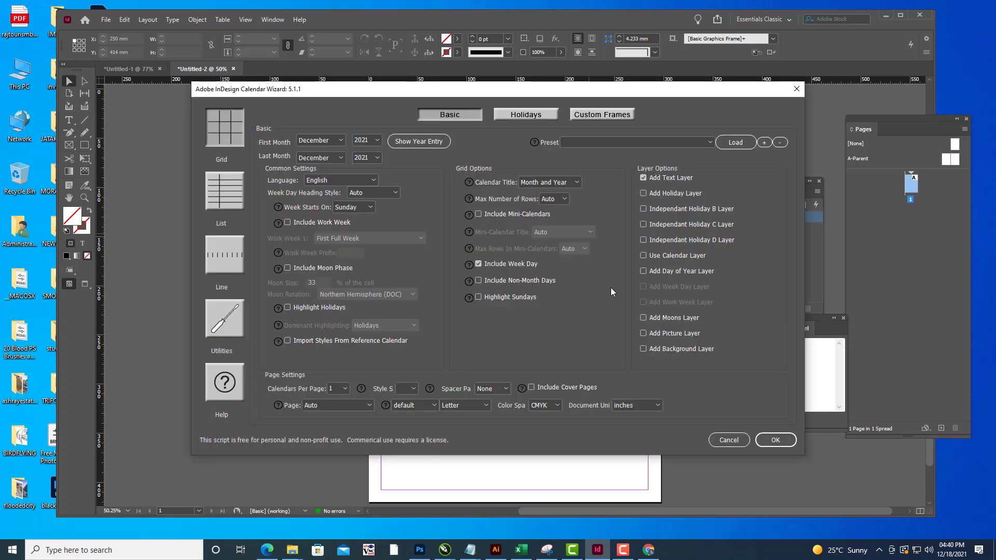
left_click_drag(346, 94, 430, 80)
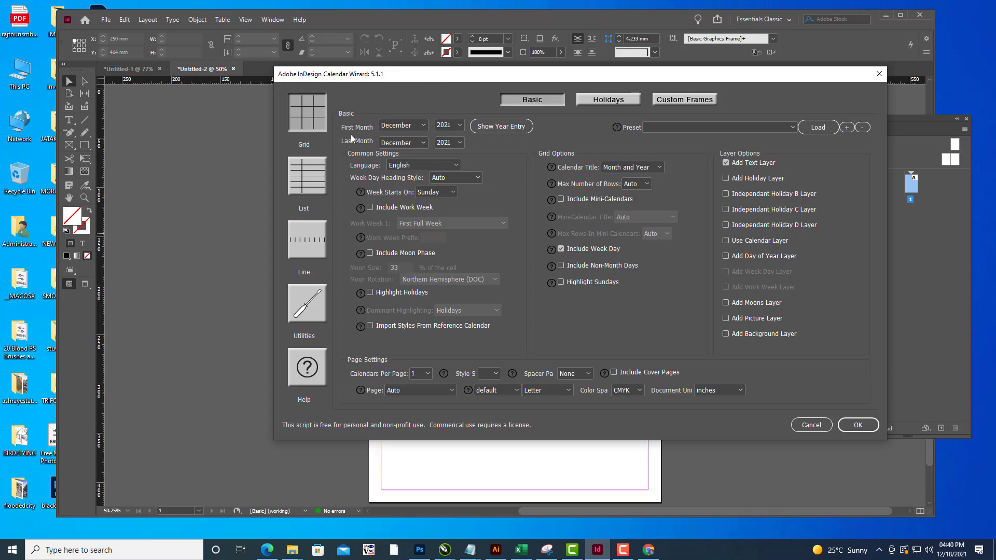
left_click_drag(512, 74, 595, 88)
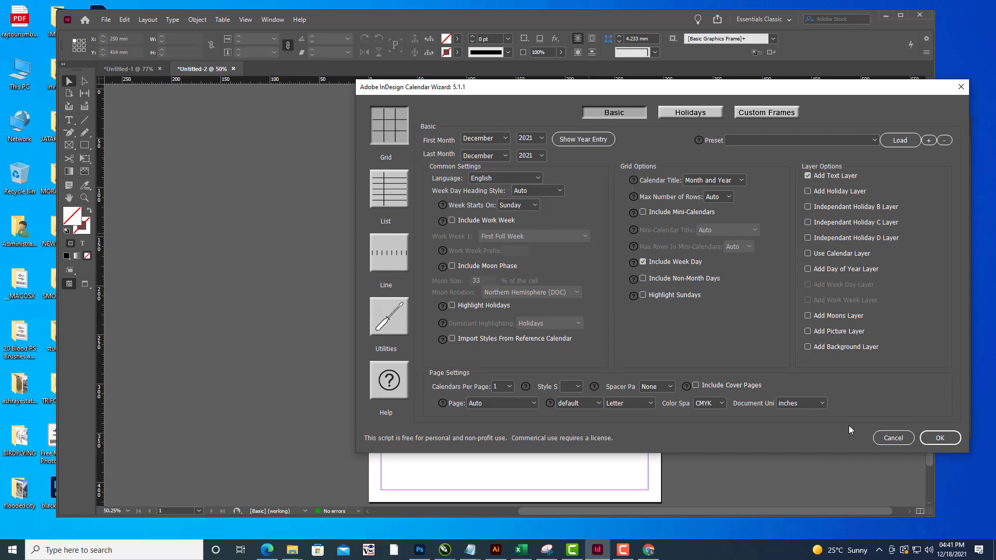
Set the calendar's first month to January 2022 and its last month to December 2022.
left_click(491, 139)
left_click(483, 150)
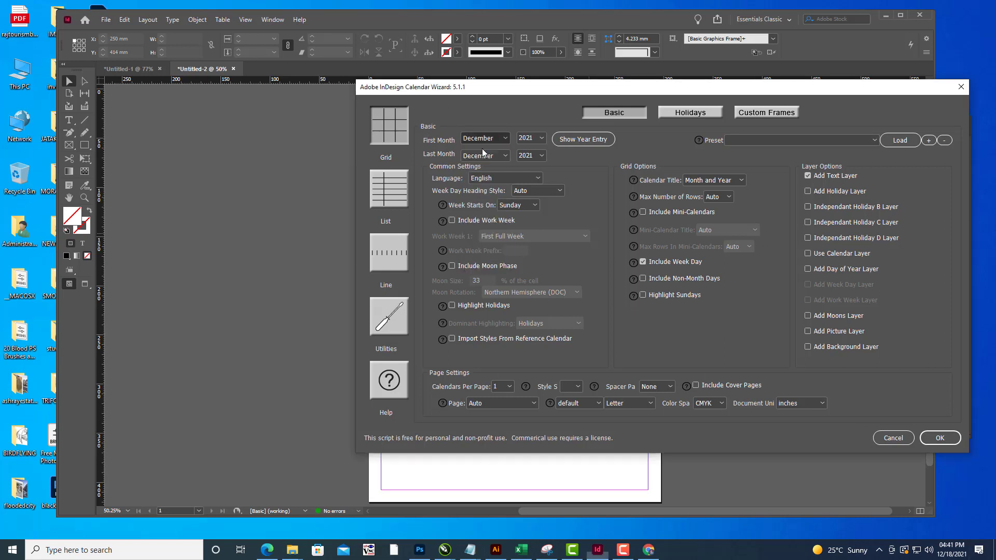
left_click(536, 140)
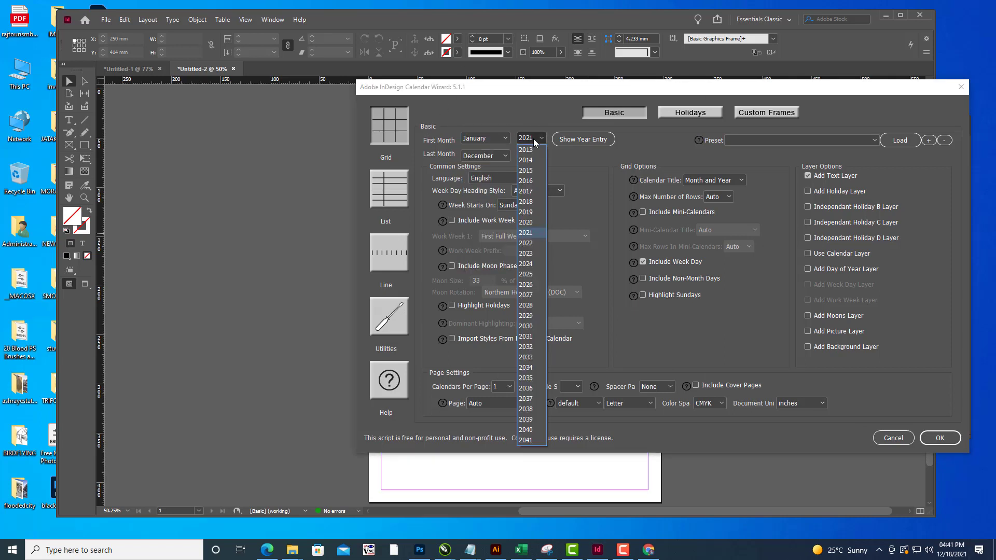
left_click(530, 243)
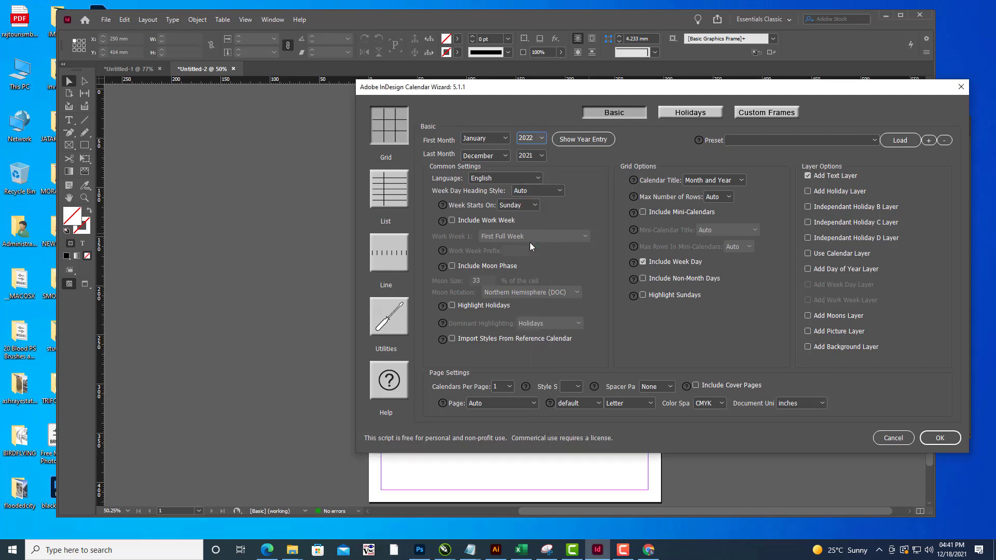
left_click(501, 156)
left_click(540, 156)
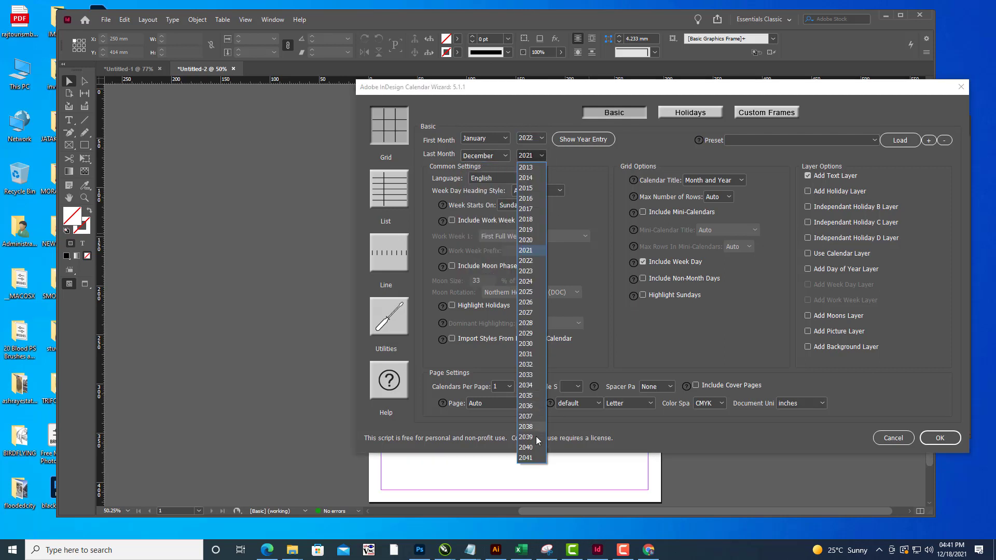
key("Escape")
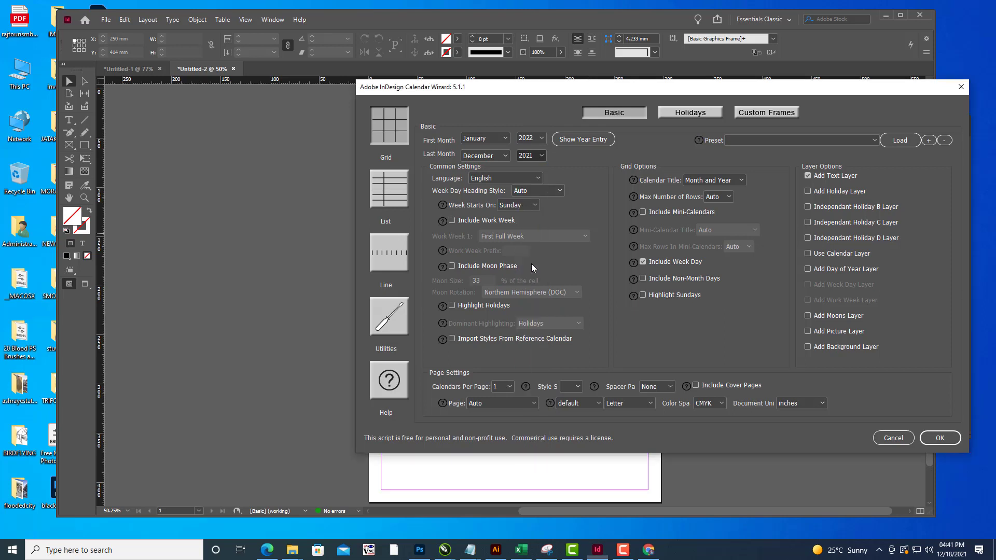
scroll(531, 157, "down", 1)
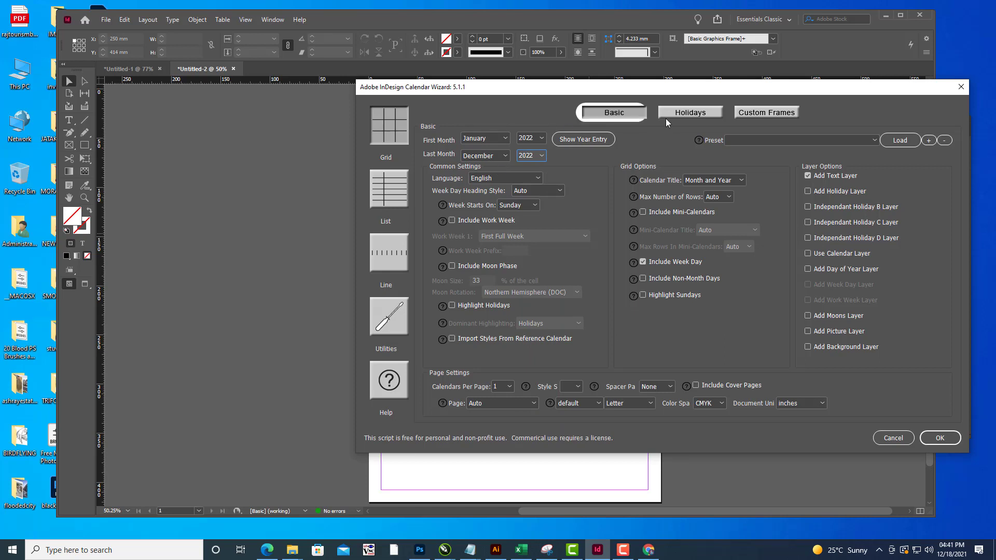
Set the calendar week to start on Monday and shift the wizard dialog slightly higher.
left_click(512, 208)
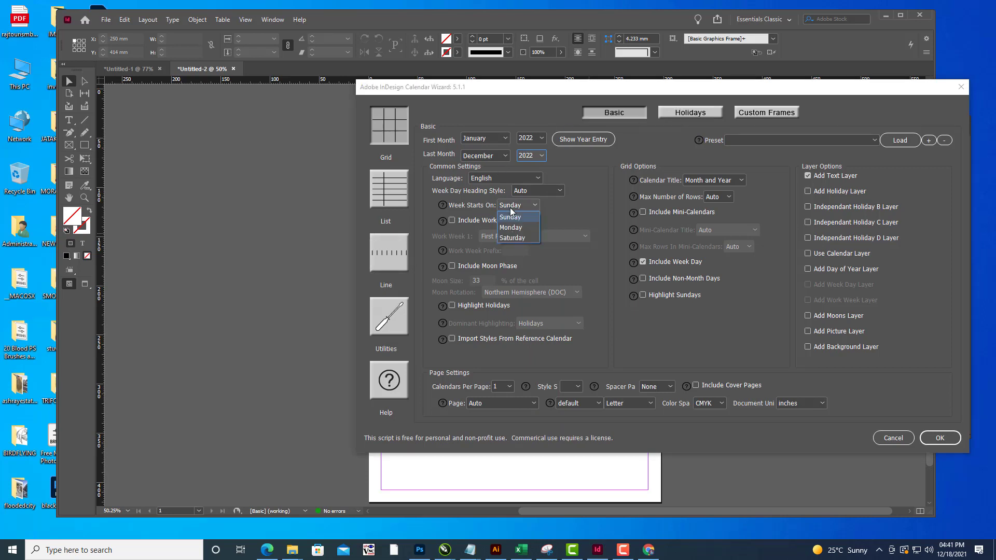
left_click(512, 228)
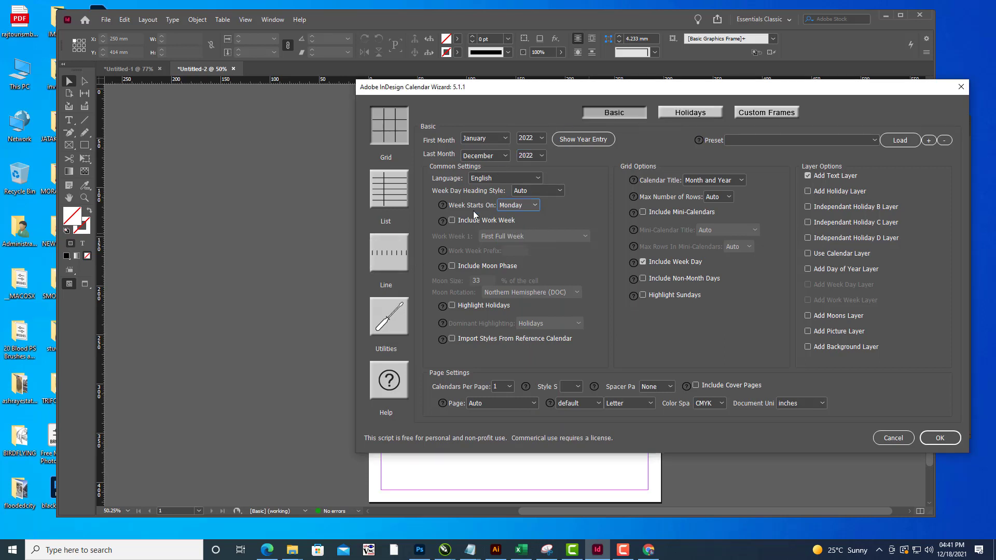
left_click_drag(543, 88, 530, 67)
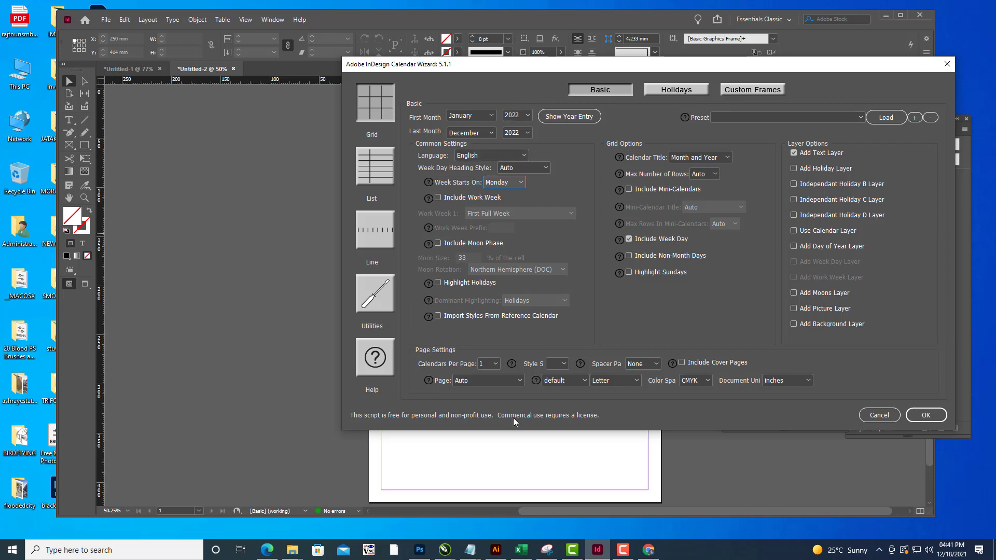
Set the number of calendars per page to 2 and generate the calendar document.
left_click(496, 363)
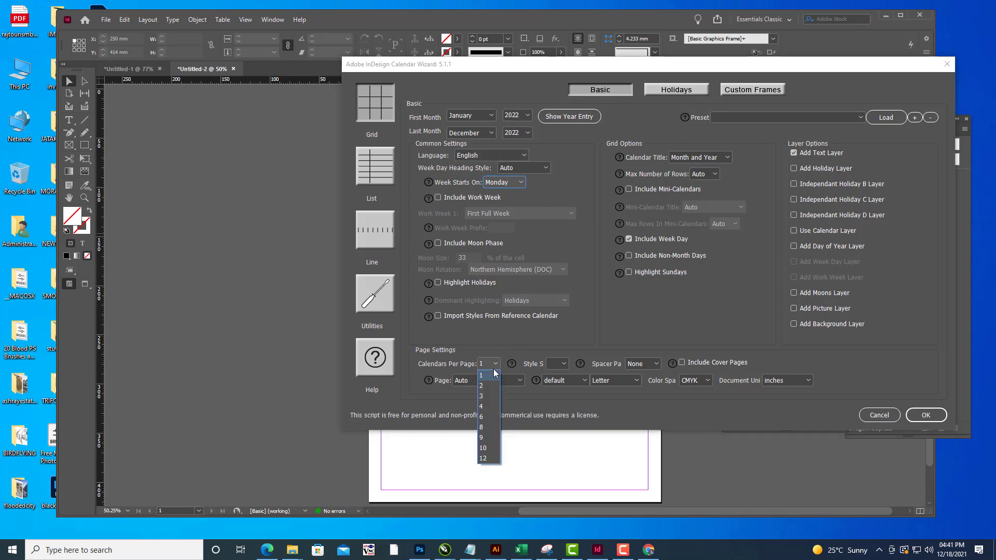
left_click(491, 458)
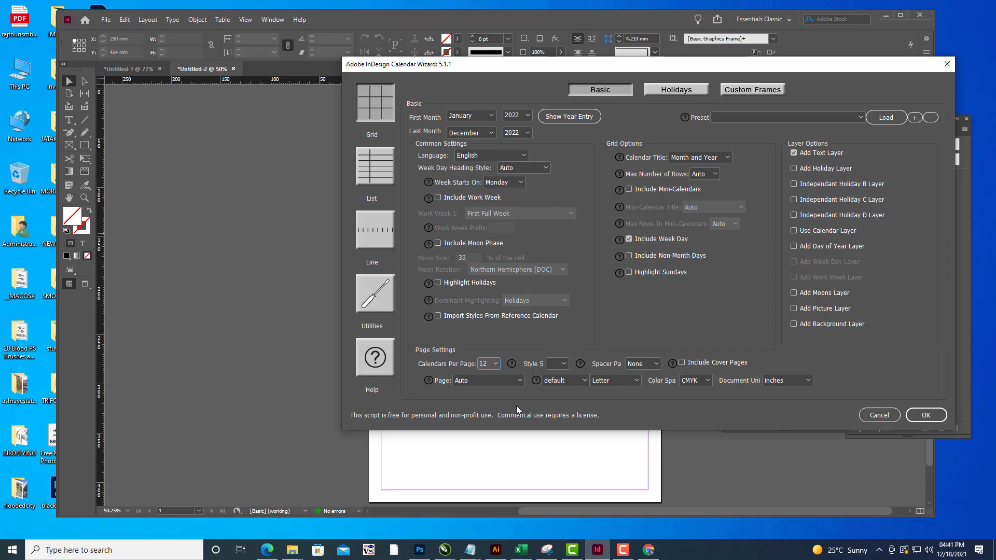
left_click(490, 367)
left_click(484, 383)
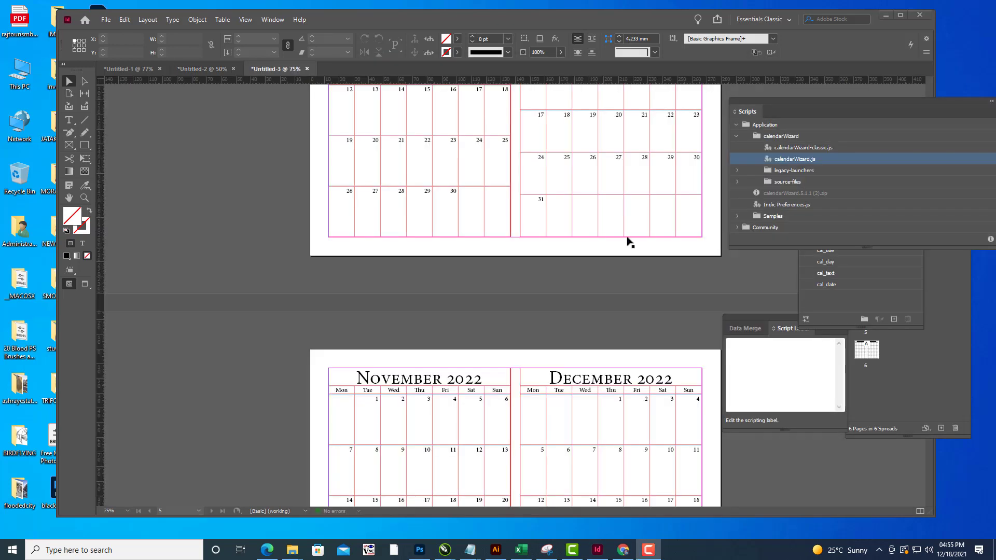
Go to the January–February page and clear the Script Label and Scripts panels off it, reducing the size of the Scripts panel.
scroll(623, 236, "up", 15)
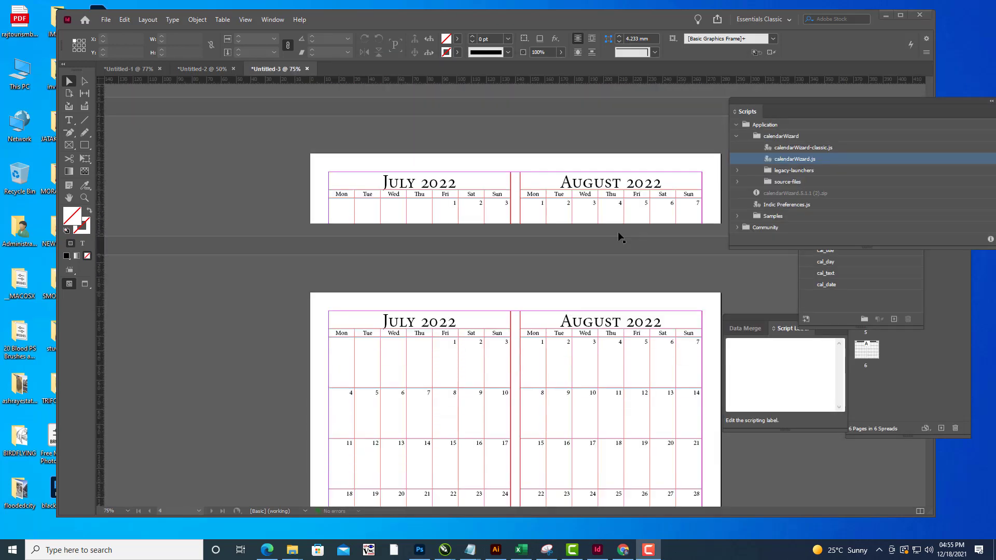
scroll(621, 237, "up", 15)
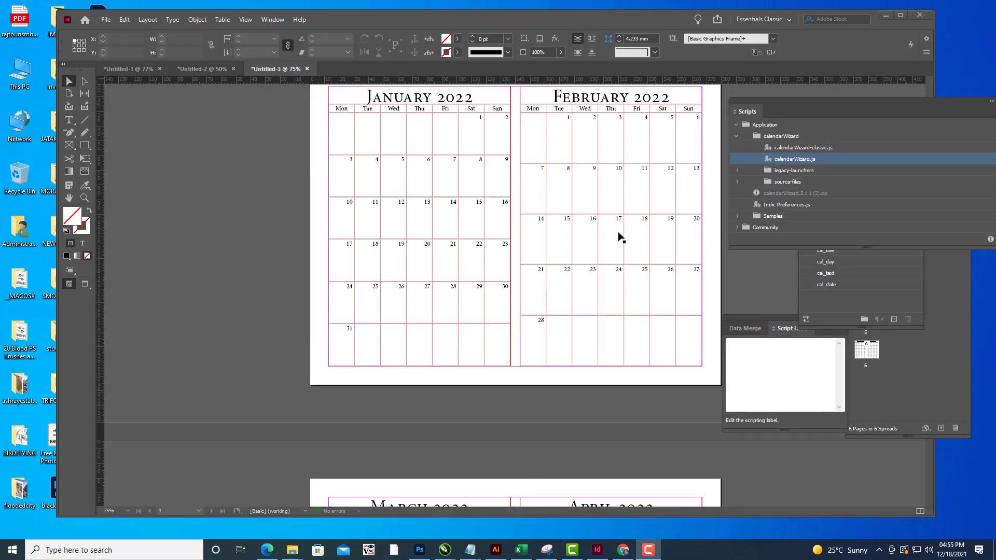
scroll(621, 237, "up", 2)
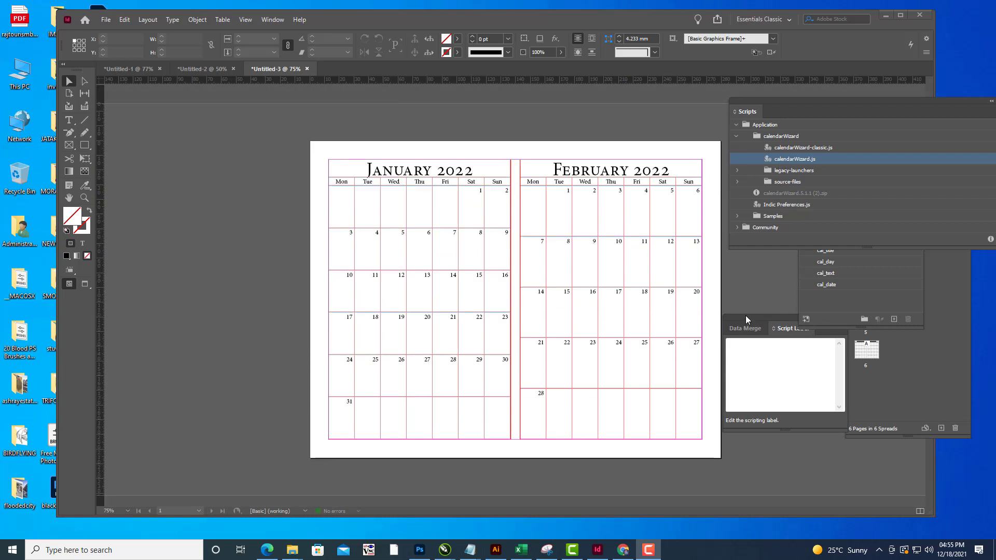
left_click_drag(749, 315, 774, 428)
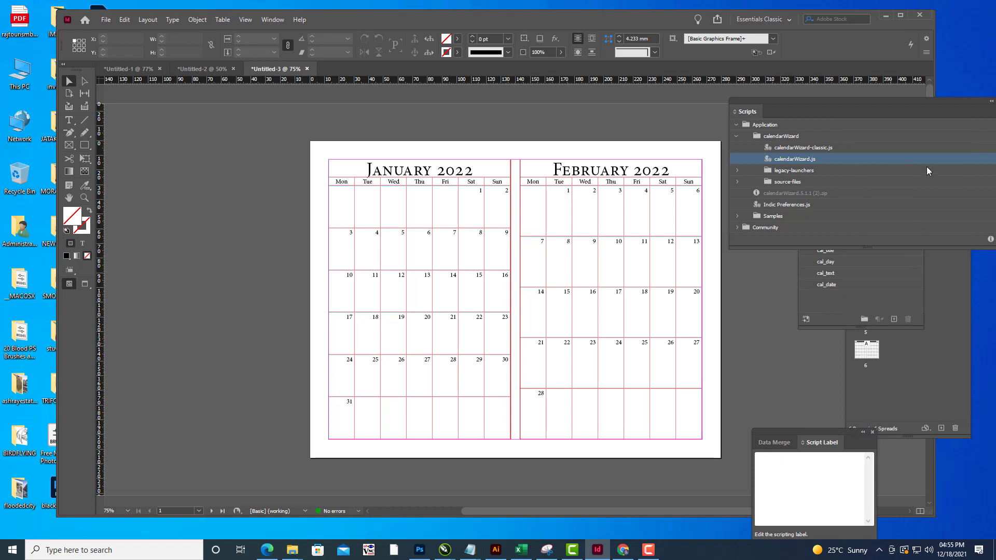
left_click_drag(859, 103, 541, 160)
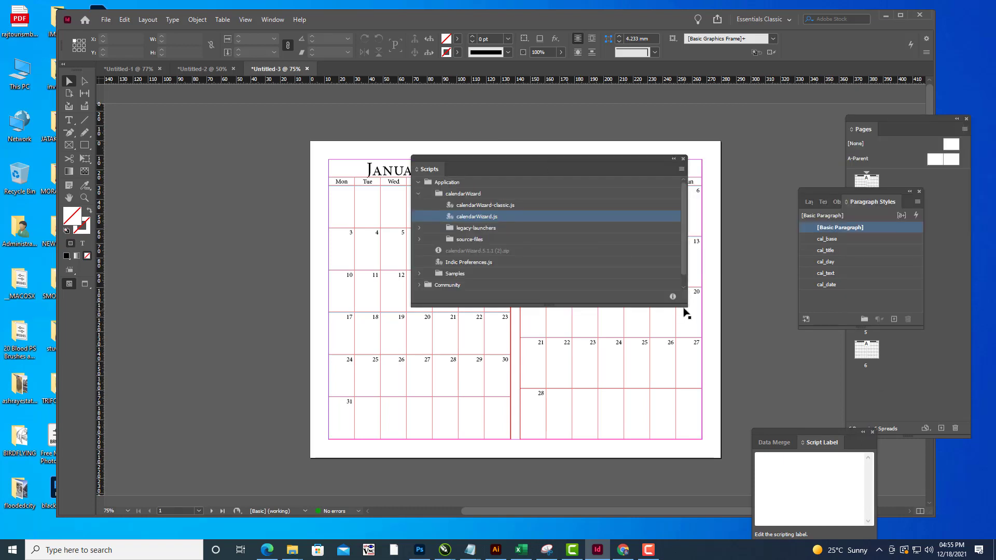
left_click_drag(686, 313, 536, 271)
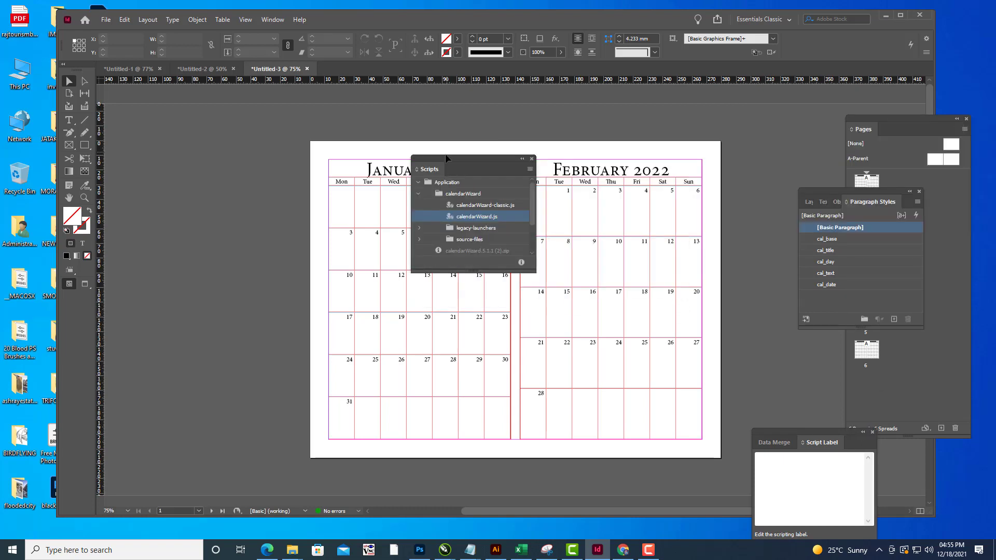
left_click_drag(446, 158, 215, 178)
Move the Pages panel beside the calendar page and place the Paragraph Styles panel over it.
left_click_drag(872, 131, 778, 87)
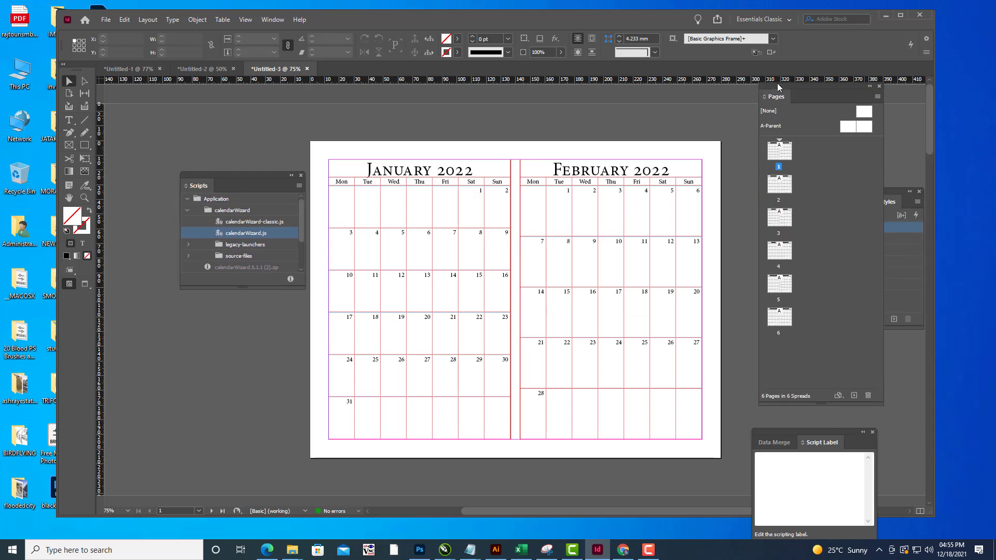
left_click(892, 190)
left_click_drag(849, 188, 799, 179)
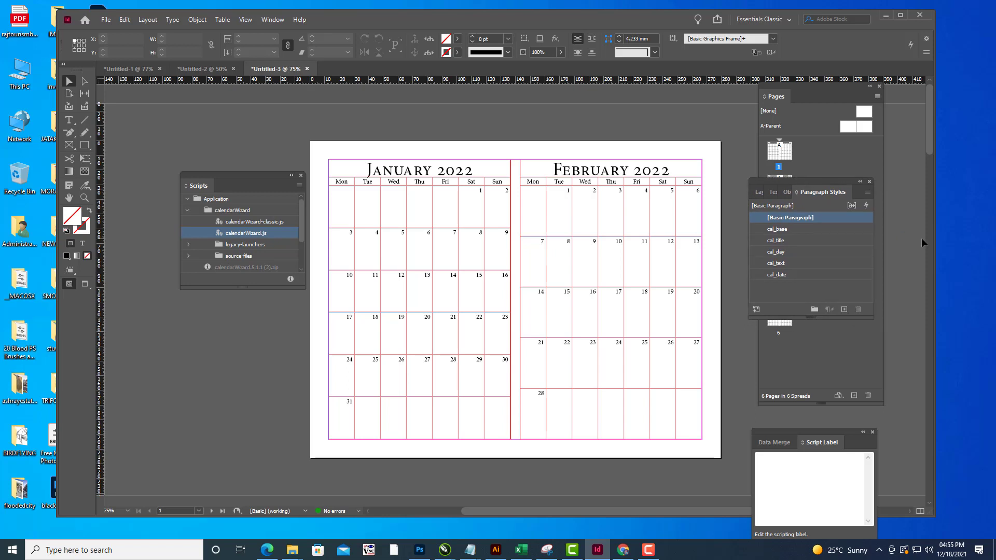
left_click_drag(790, 186, 813, 211)
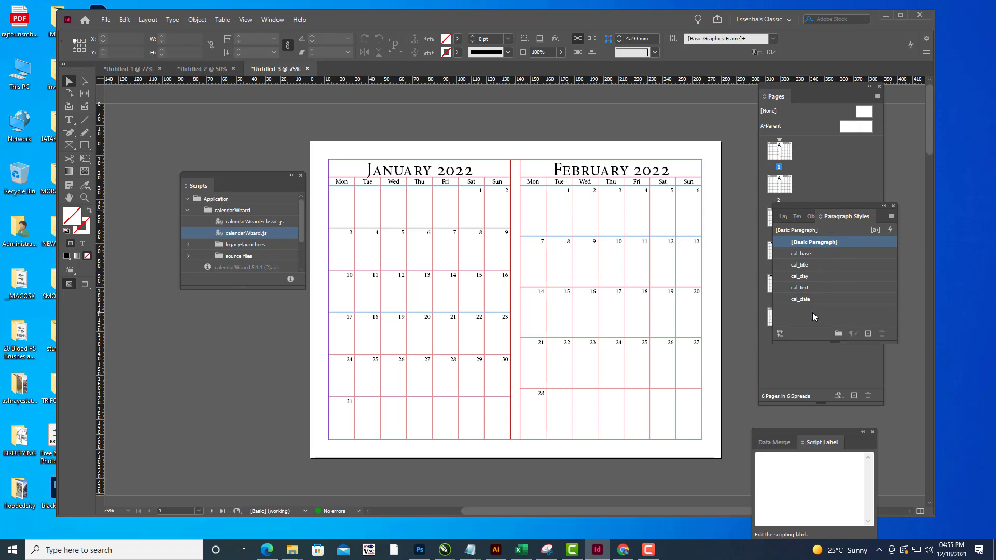
left_click(273, 20)
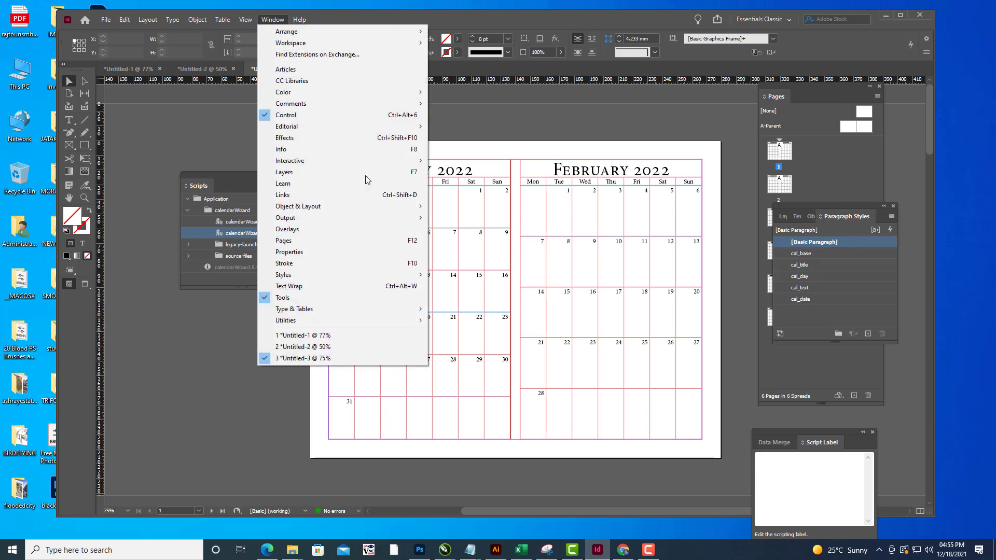
mouse_move(340, 273)
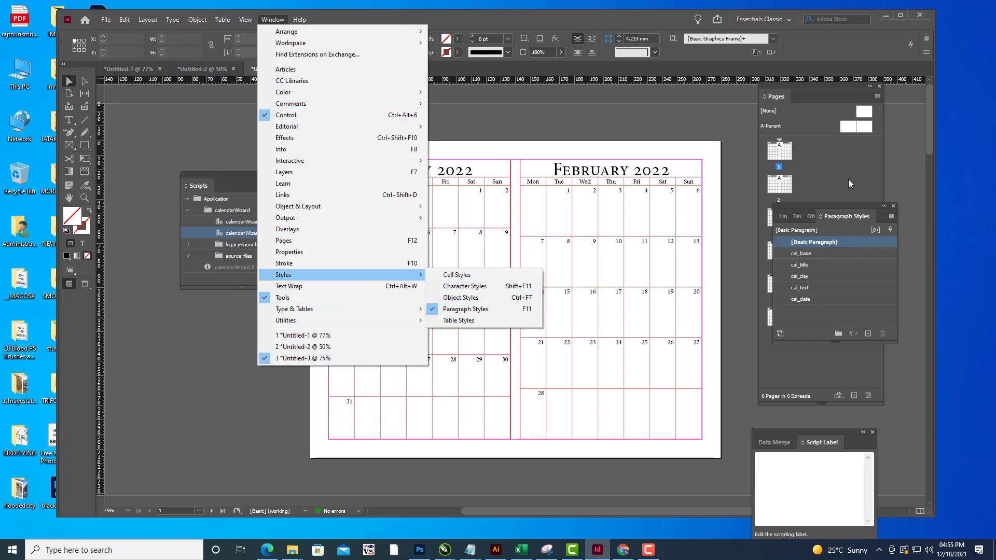
left_click(812, 205)
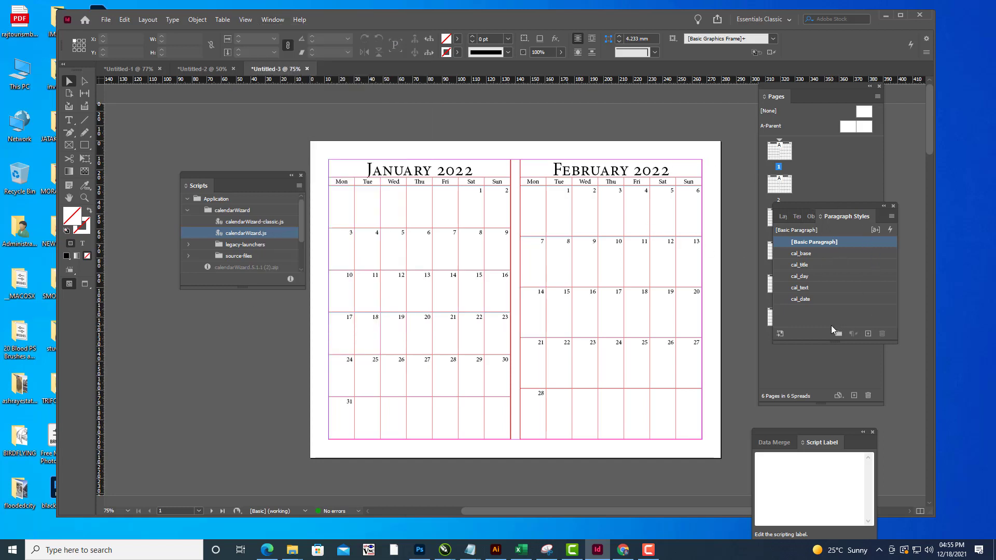
Display the document's Layers panel and position its panel group over the Pages panel.
left_click_drag(833, 206, 827, 168)
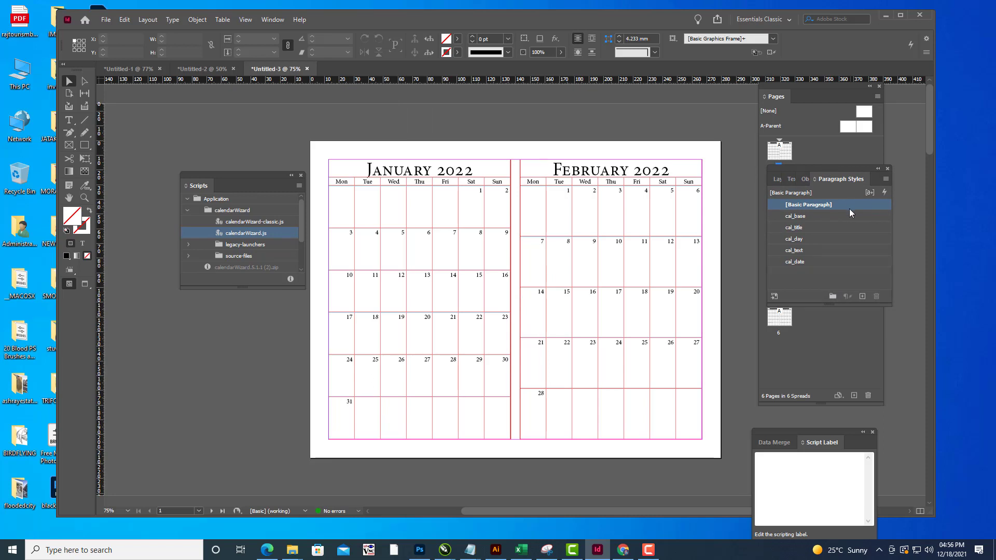
left_click(273, 20)
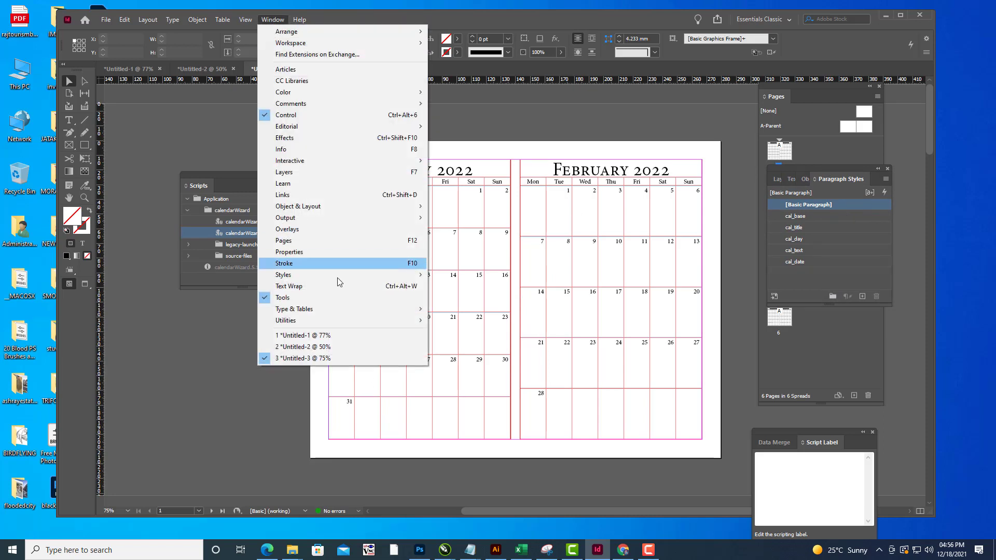
left_click(335, 173)
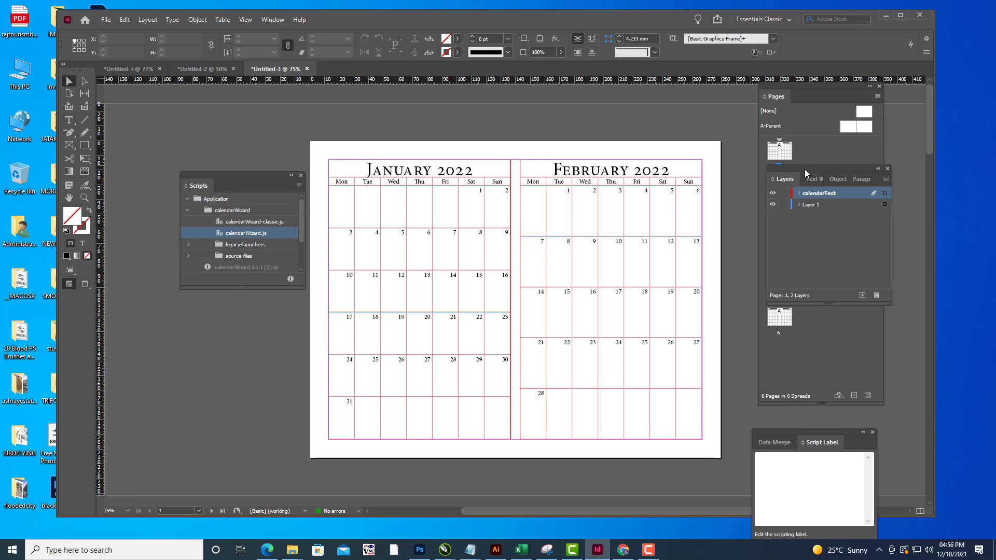
left_click_drag(805, 170, 786, 192)
Select all objects on the calendarText layer of the January–February page, and clear the selection.
left_click(810, 227)
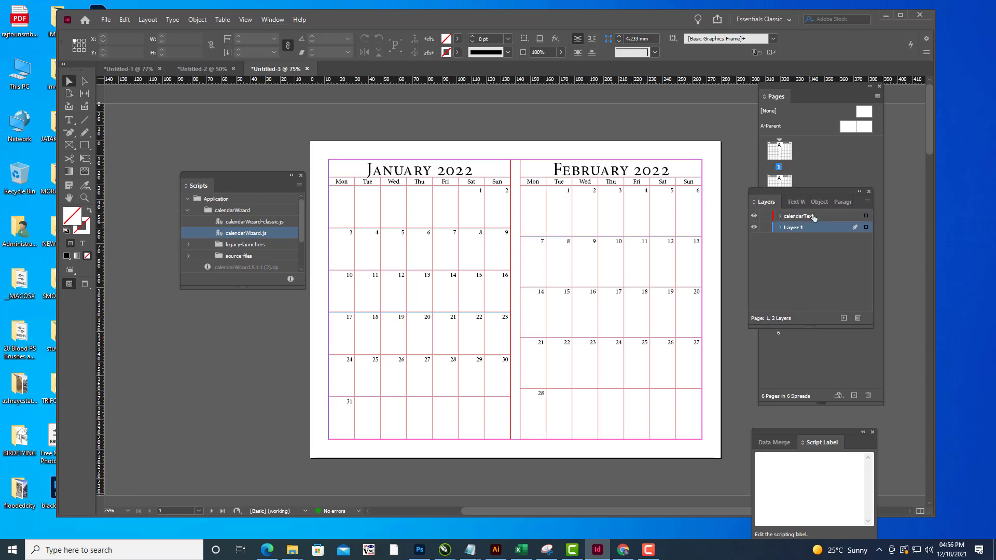
left_click(813, 216)
left_click(866, 216)
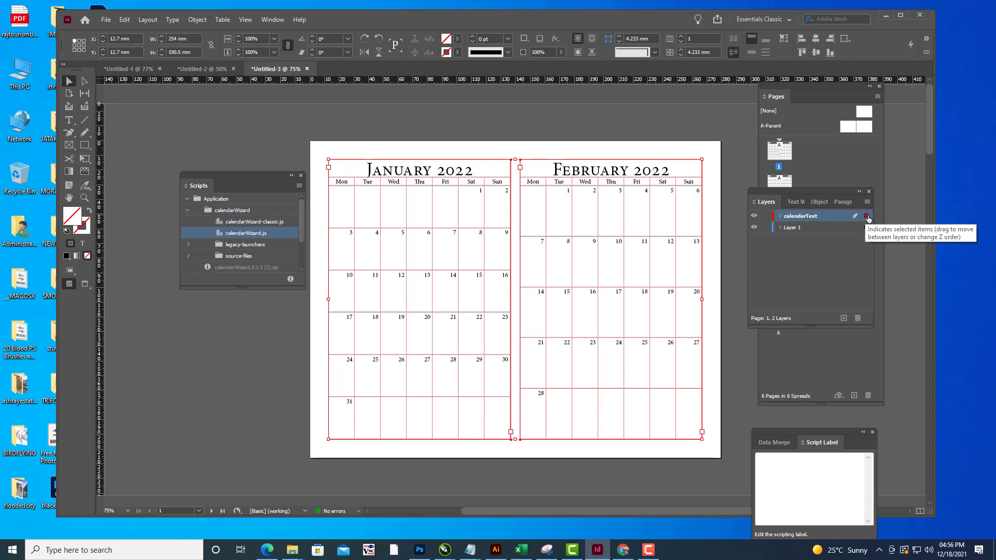
left_click(715, 190)
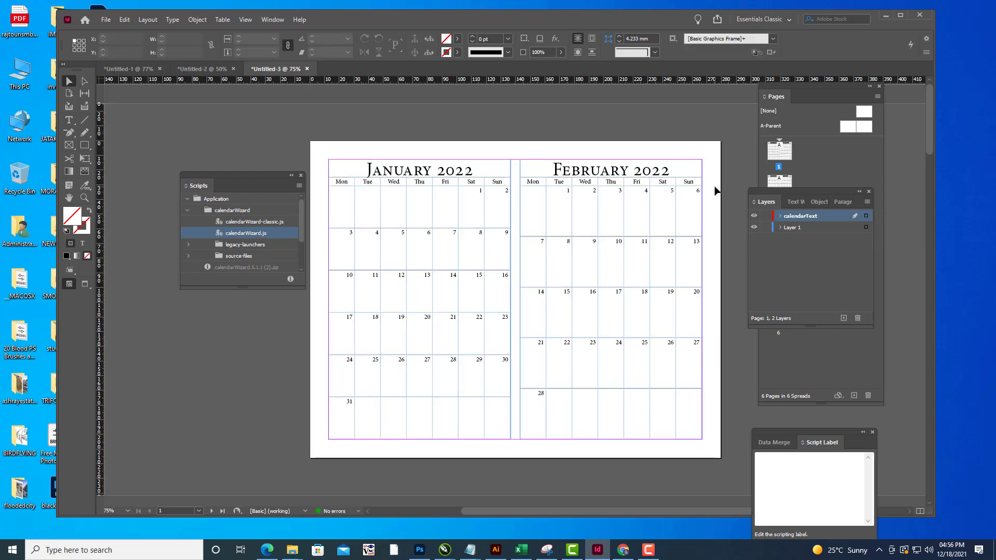
Select the April 2022 calendar frame on page 2 to check its layer.
scroll(715, 190, "down", 6)
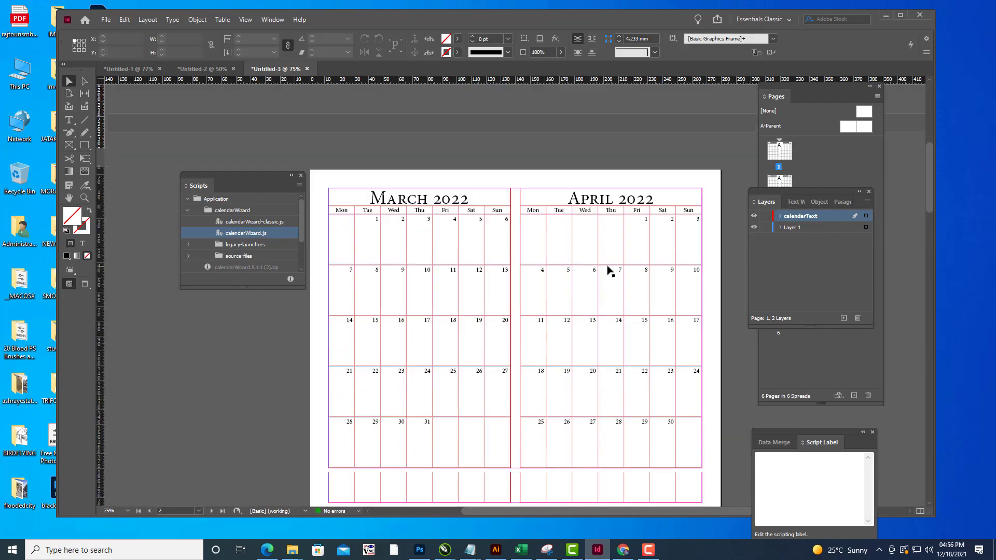
left_click(571, 232)
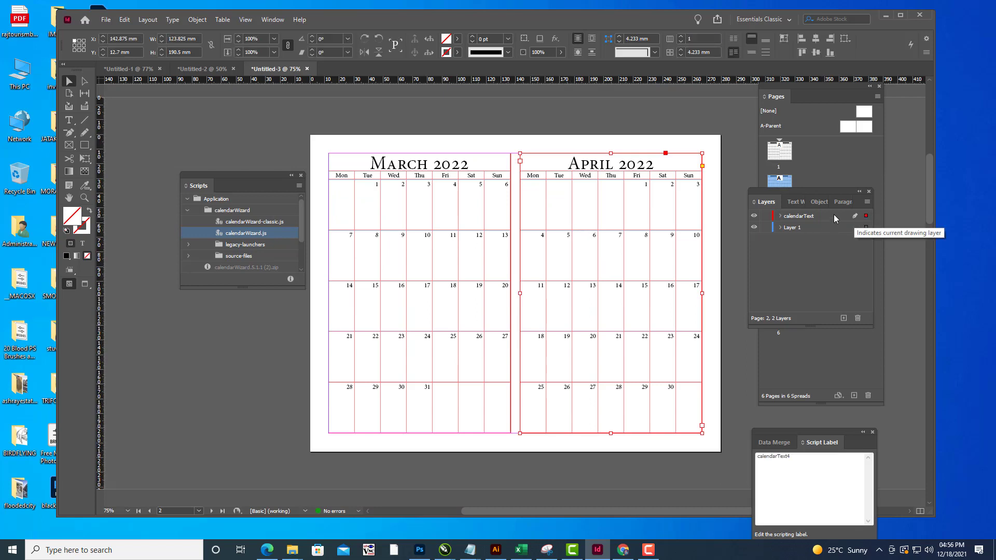
Delete the April and March 2022 frames on the calendarText layer of page 2, keeping the Layer 1 copies.
key("Delete")
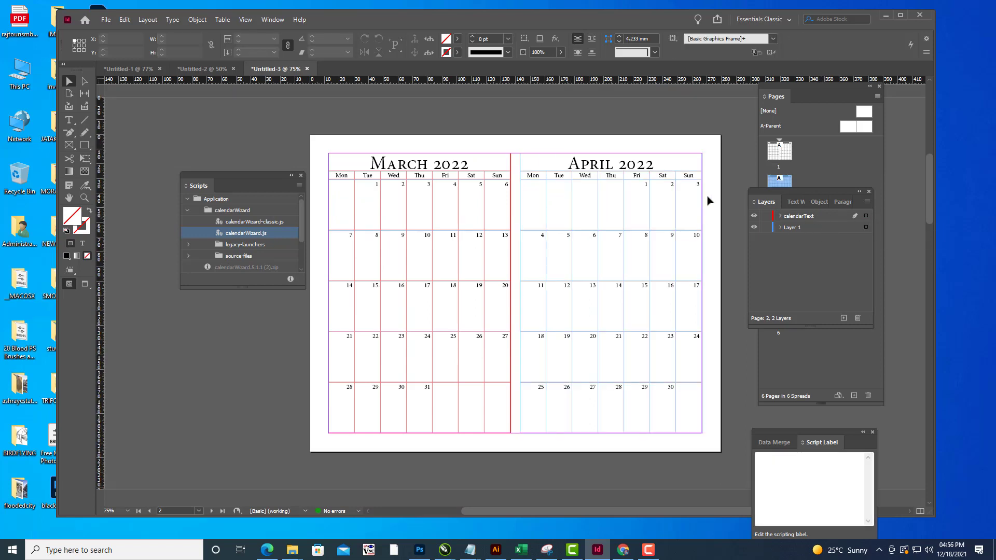
scroll(669, 257, "down", 3)
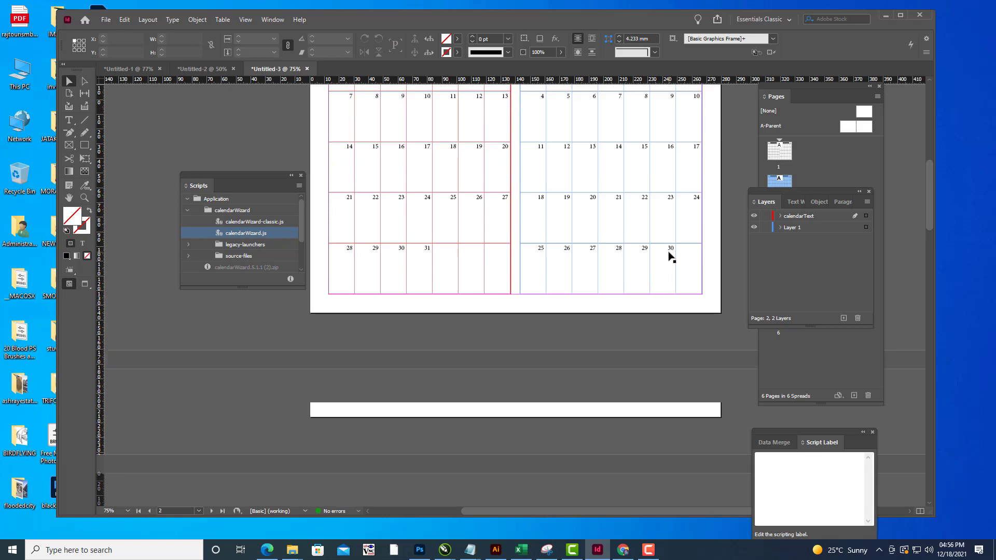
left_click(490, 200)
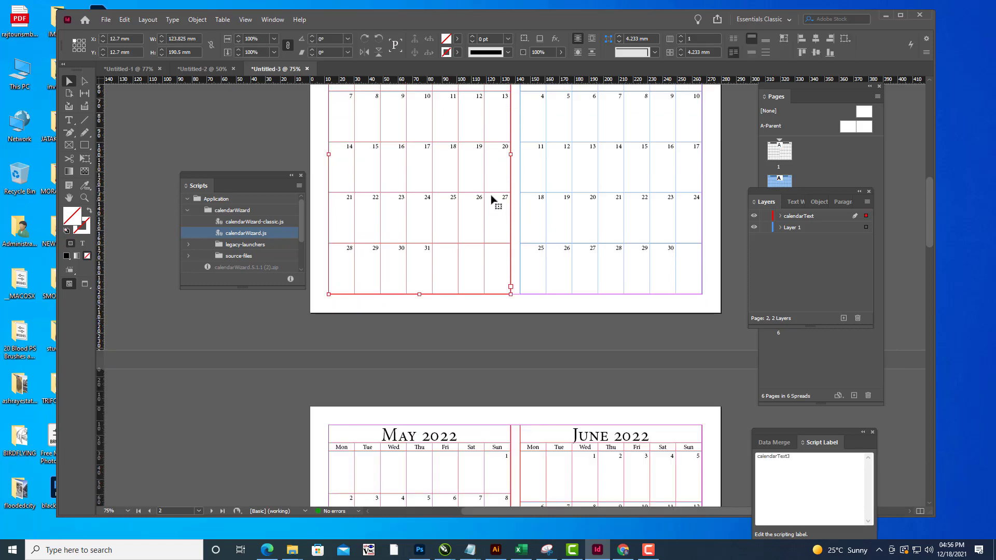
left_click(673, 340)
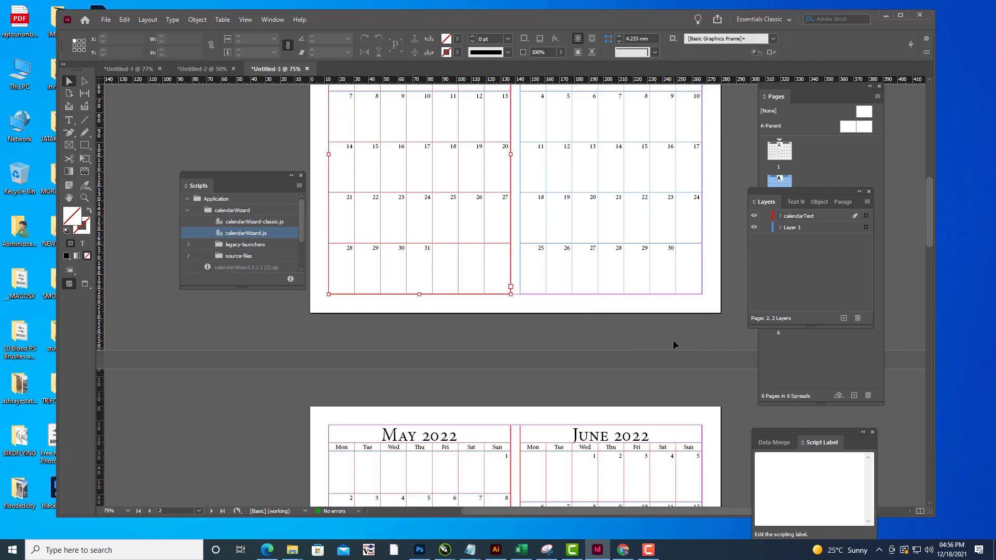
Delete the June and May 2022 calendar frames on page 3 that belong to the calendarText layer.
scroll(669, 327, "down", 4)
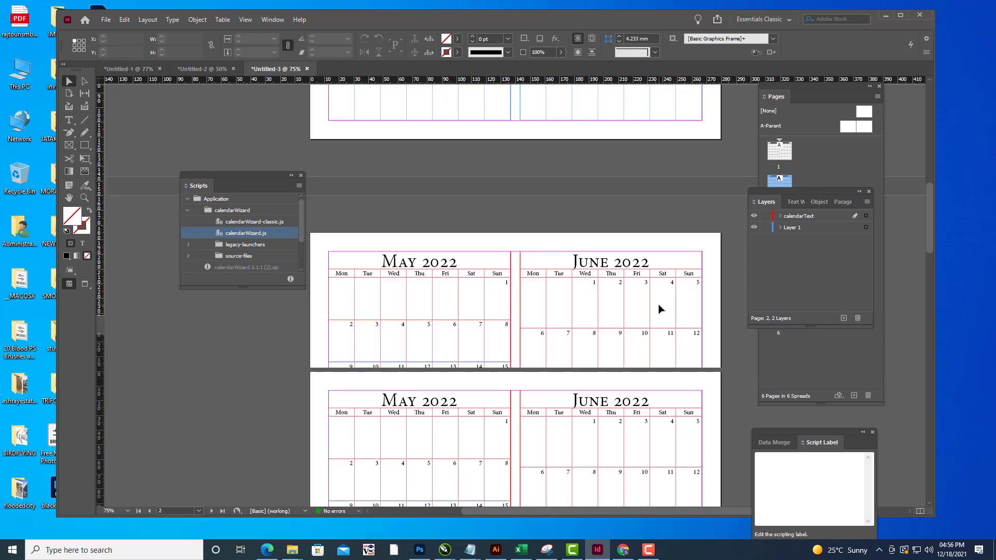
left_click(519, 294)
left_click(512, 299)
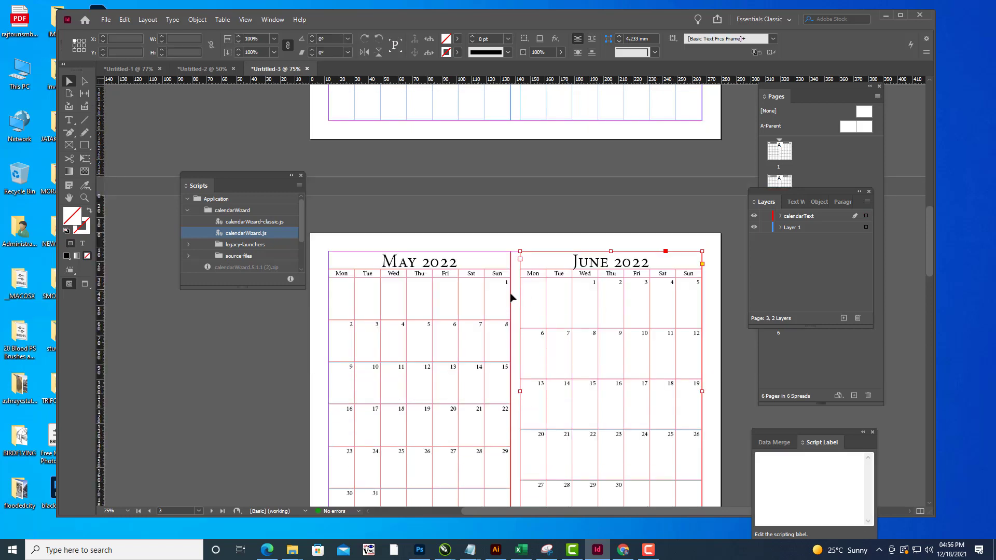
left_click(512, 300)
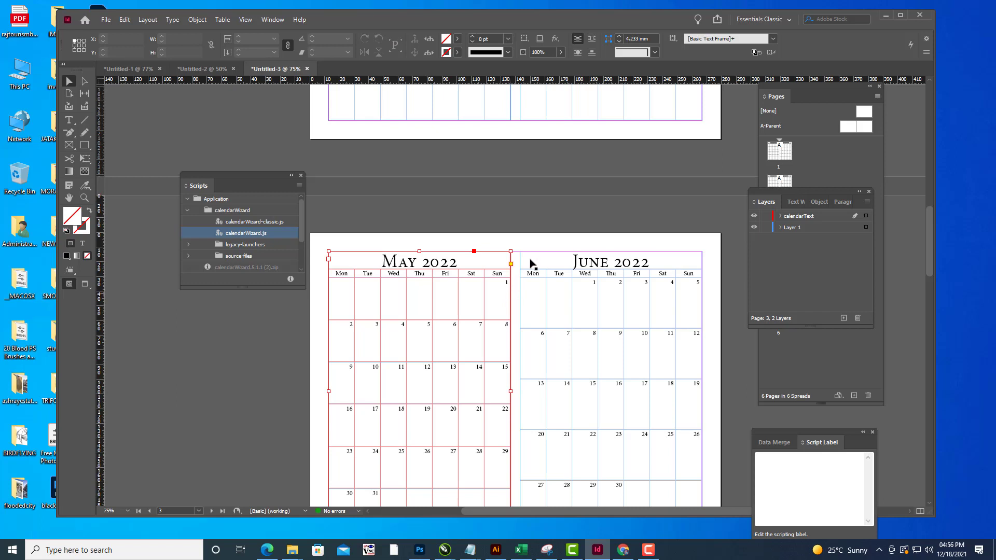
Remove the calendarText layer's duplicate July and August 2022 frames from page 4.
scroll(540, 271, "down", 3)
scroll(541, 269, "down", 4)
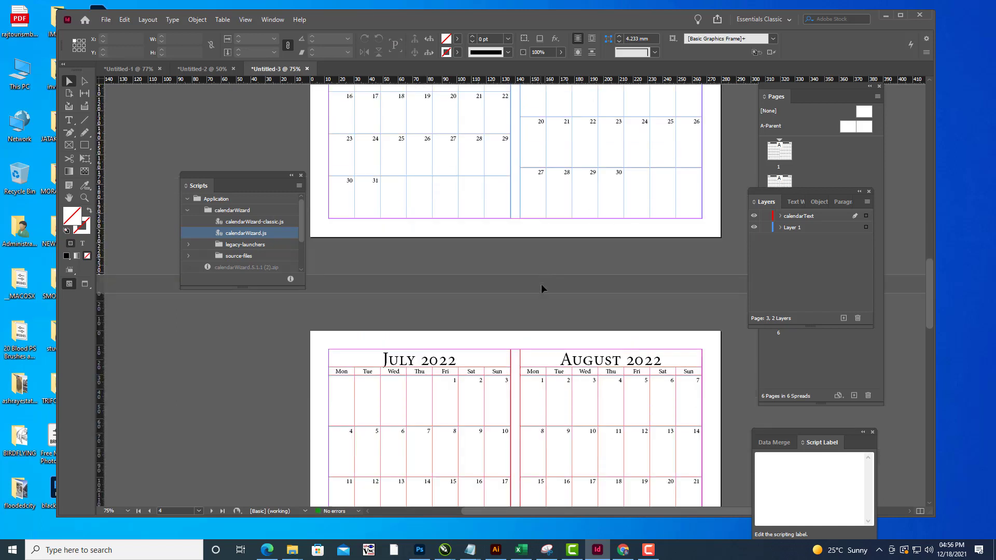
left_click(512, 355)
left_click(549, 312)
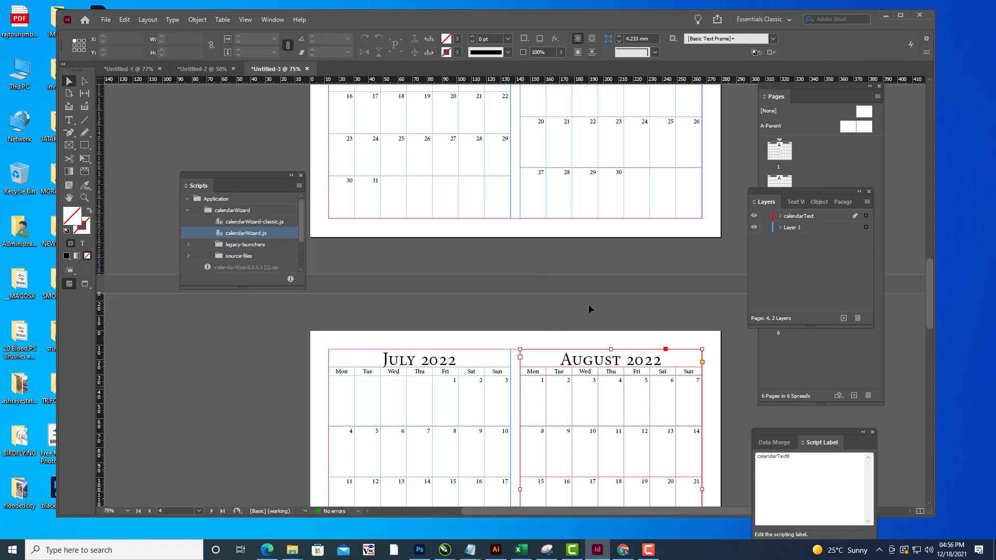
Remove the calendarText layer's duplicate September and October 2022 frames from page 5.
scroll(588, 307, "down", 10)
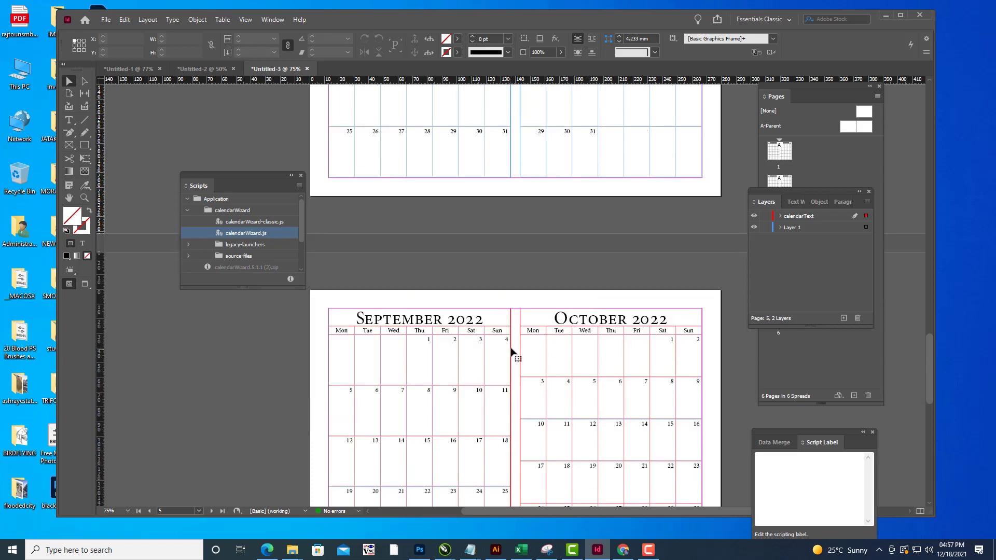
left_click(511, 351)
left_click(520, 341)
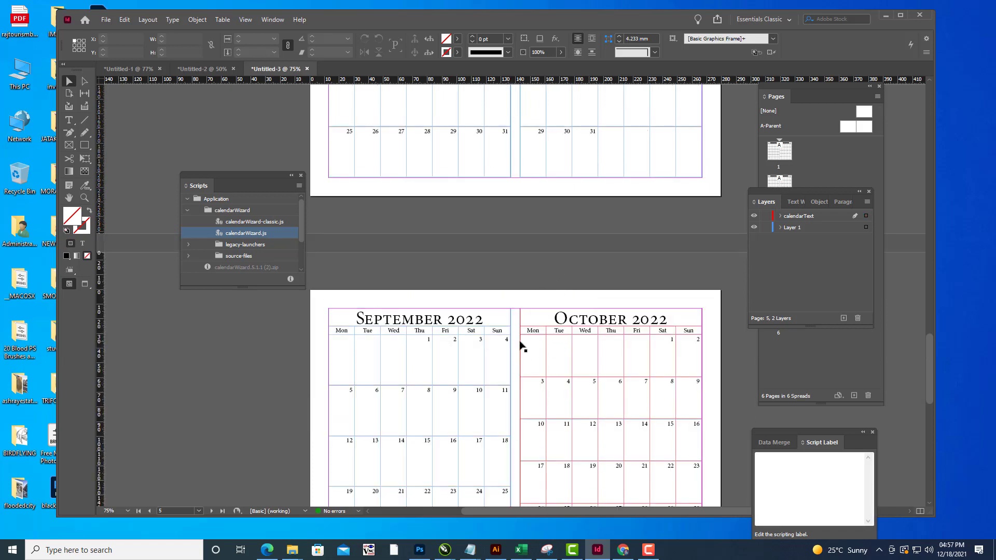
left_click(578, 264)
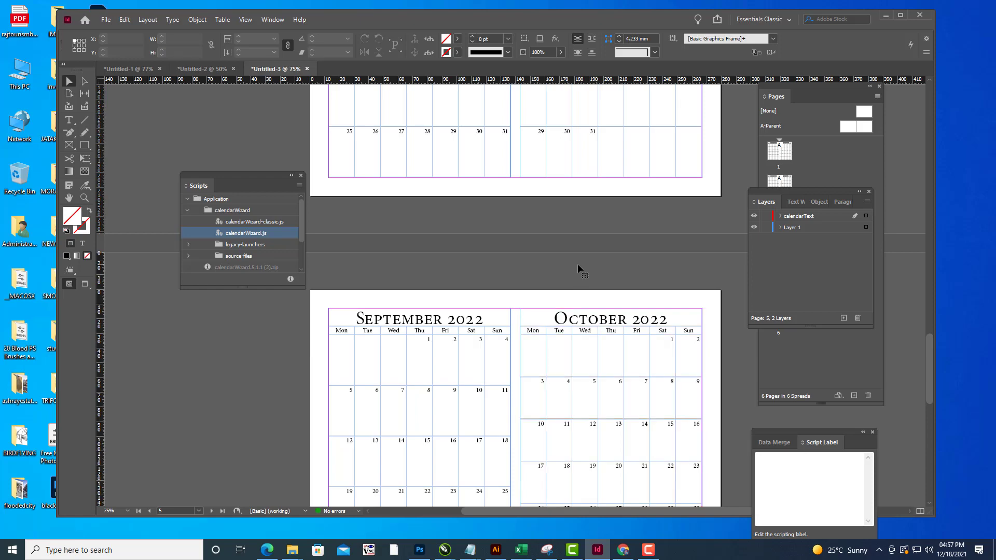
Delete the duplicate November and December 2022 frames on the calendarText layer of page 6.
scroll(577, 263, "down", 10)
scroll(578, 264, "down", 3)
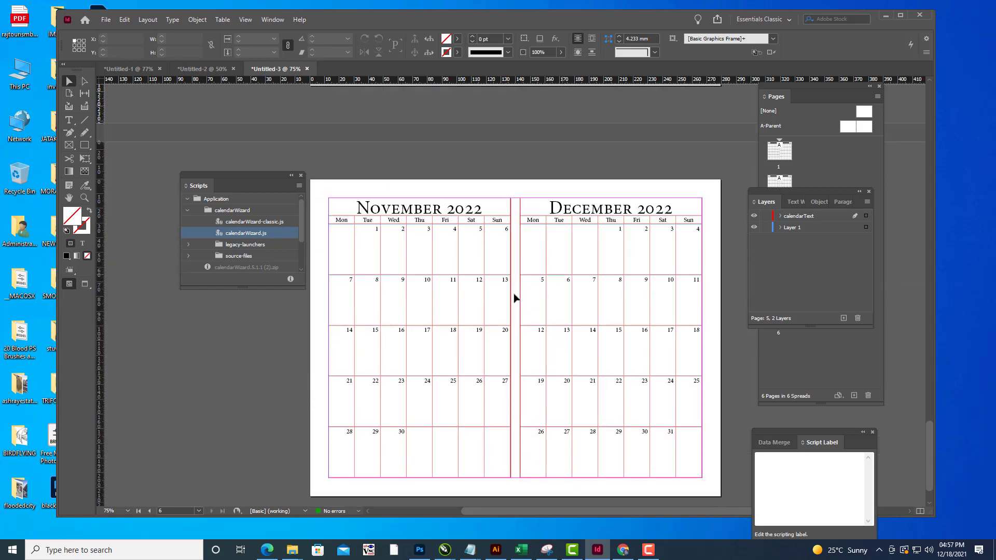
left_click(511, 262)
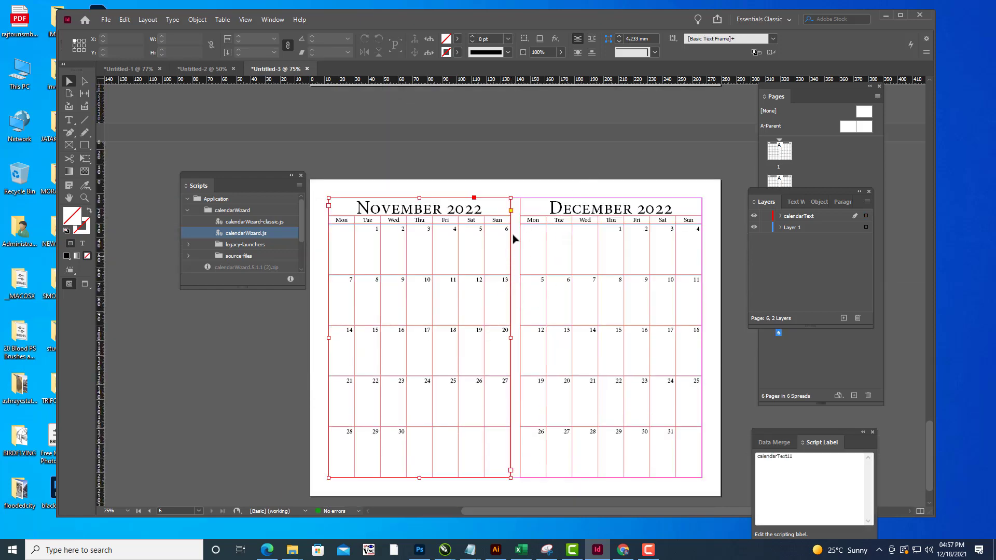
left_click(521, 246)
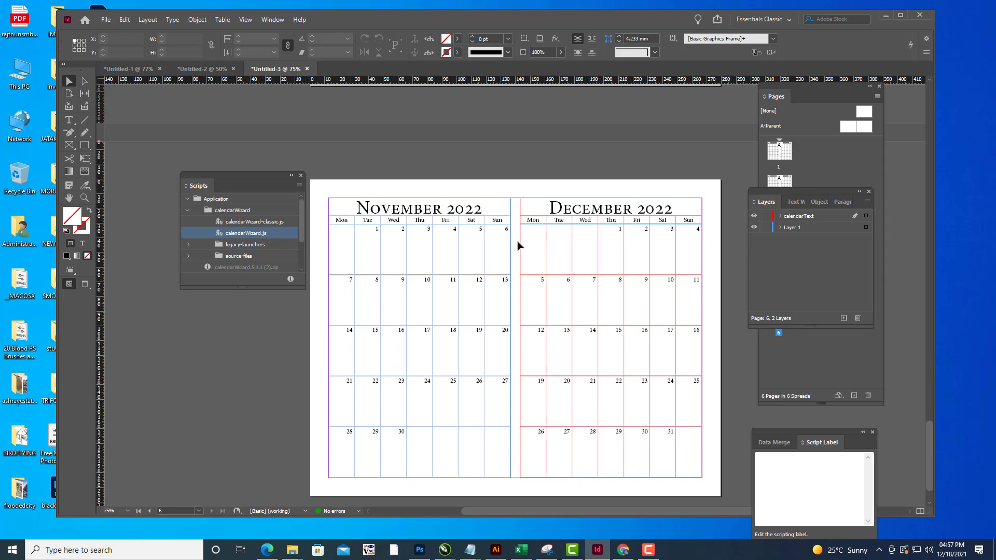
left_click(520, 246)
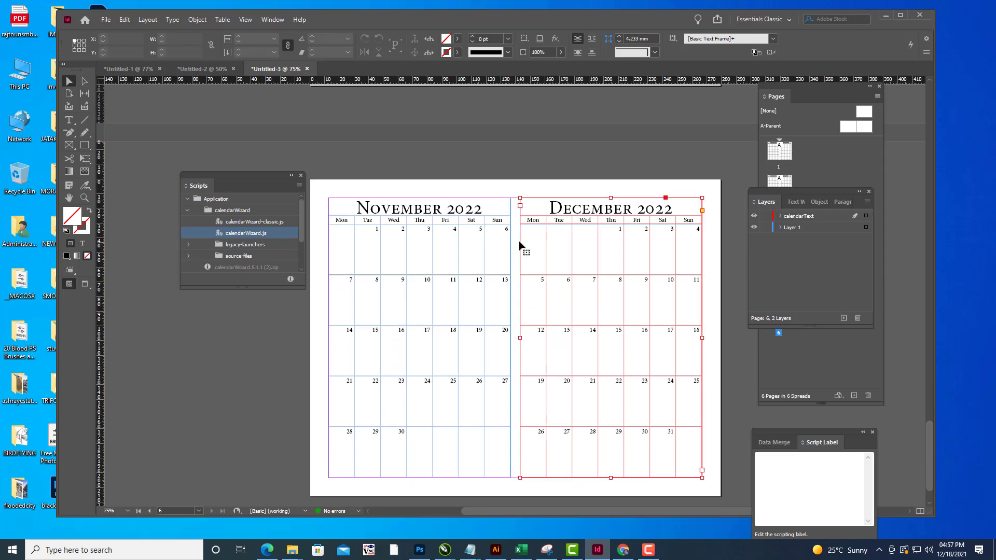
left_click(574, 169)
Return to the January–February page, move the Layers panel group clear of the page thumbnails, and place the Script Label panel over it.
scroll(575, 168, "down", 3)
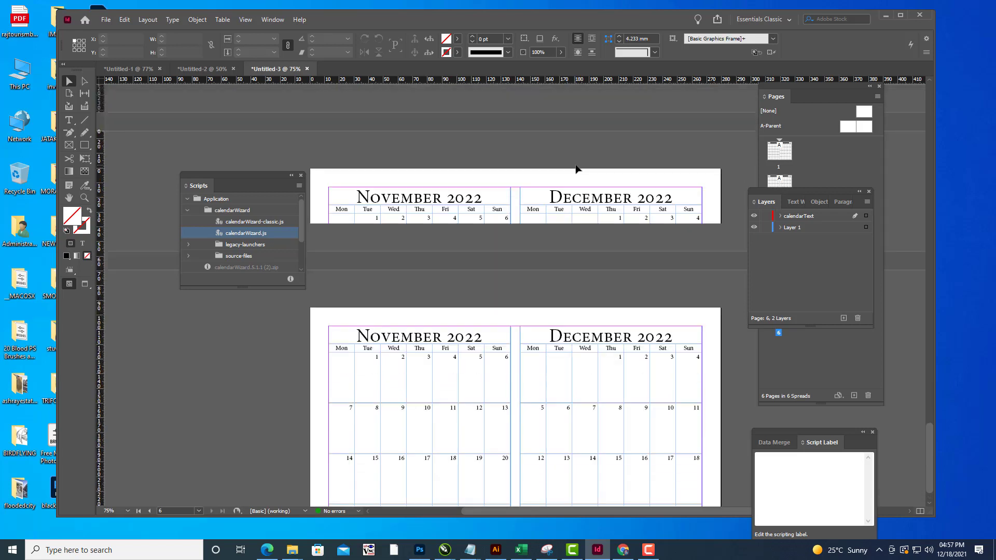
scroll(576, 169, "up", 15)
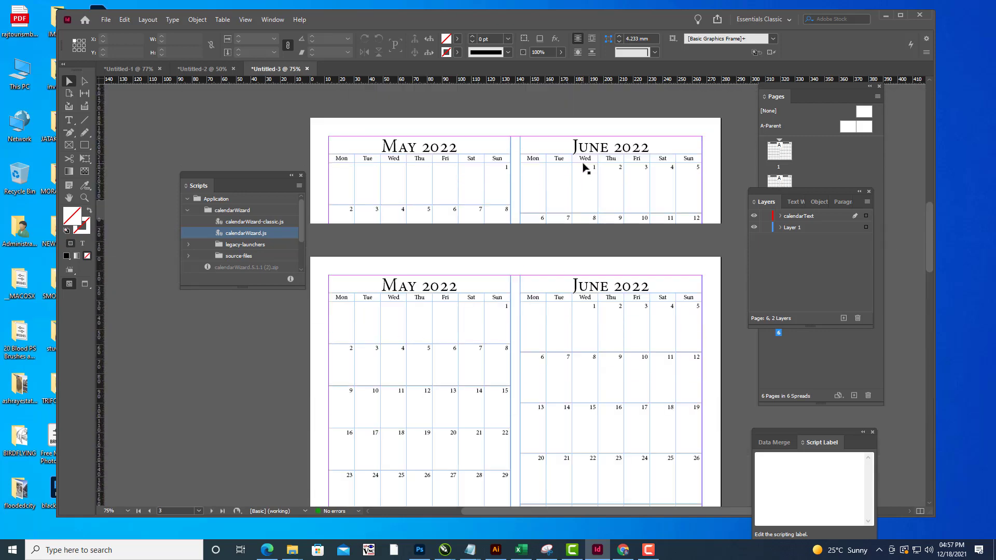
scroll(585, 168, "up", 10)
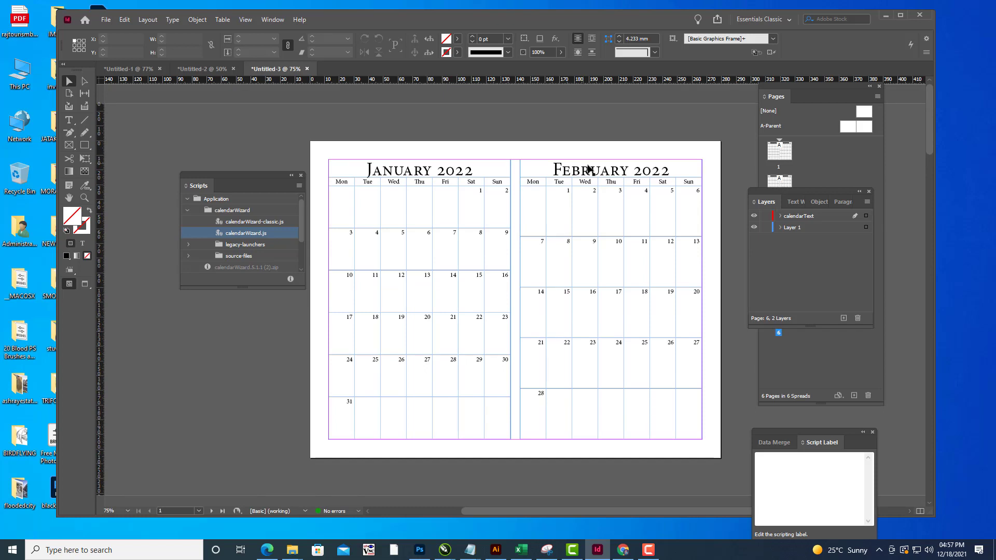
left_click_drag(771, 192, 818, 203)
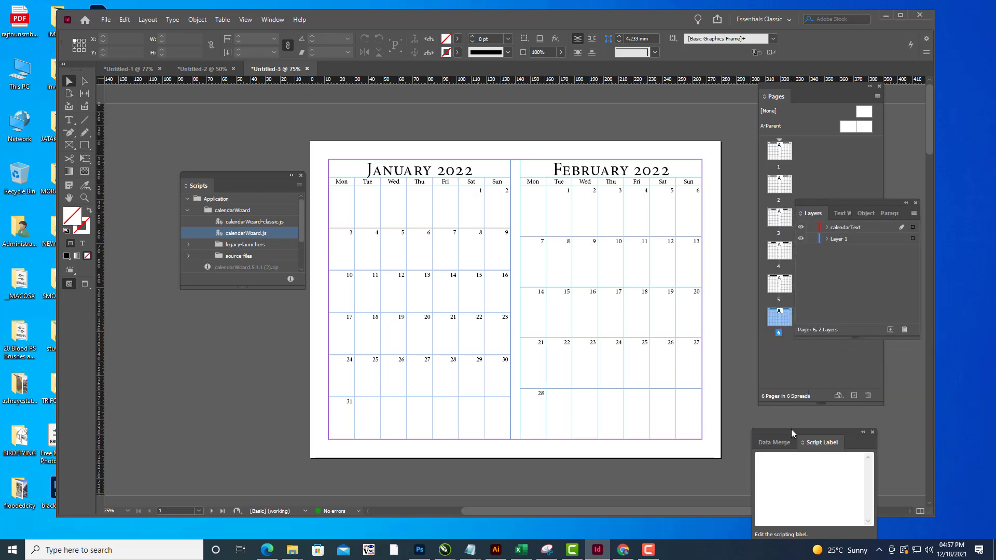
left_click_drag(792, 429, 763, 212)
Bring the Layers panel group to the front, enlarge it, and display its Paragraph Styles panel.
left_click(272, 20)
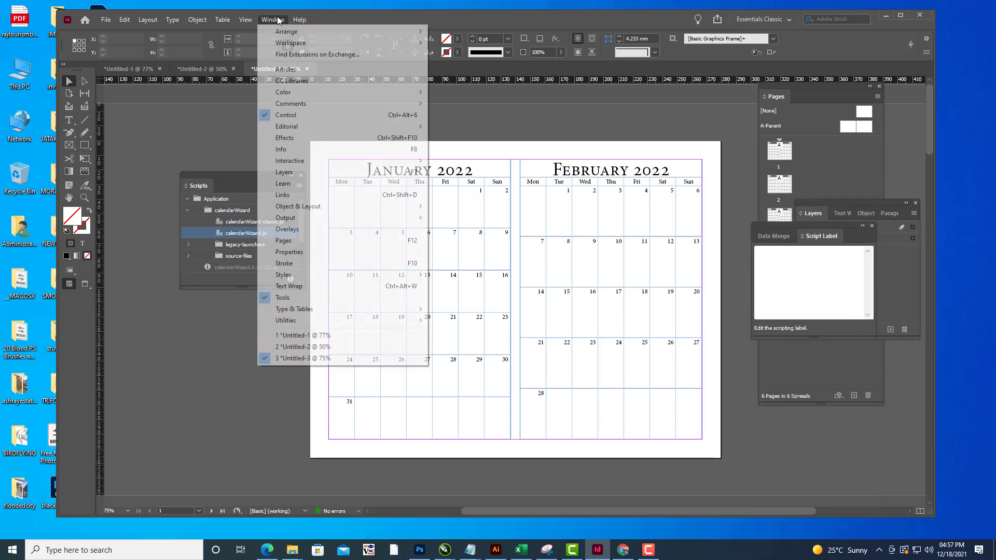
mouse_move(300, 276)
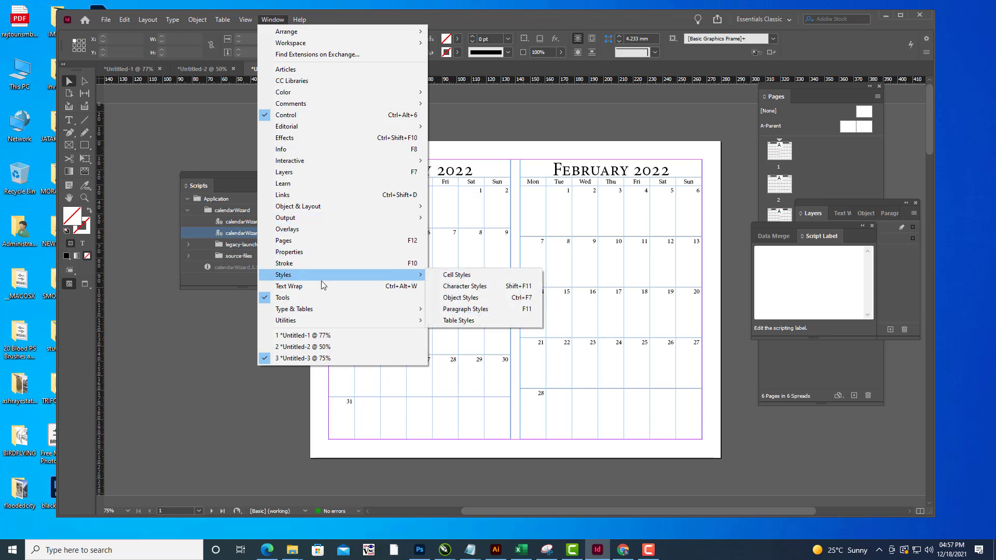
left_click(819, 206)
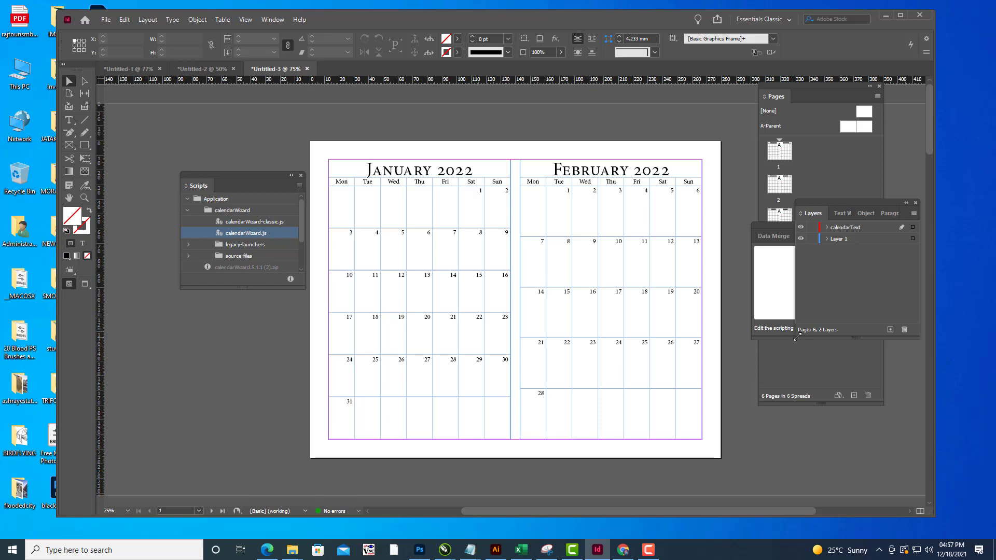
left_click_drag(801, 336, 729, 387)
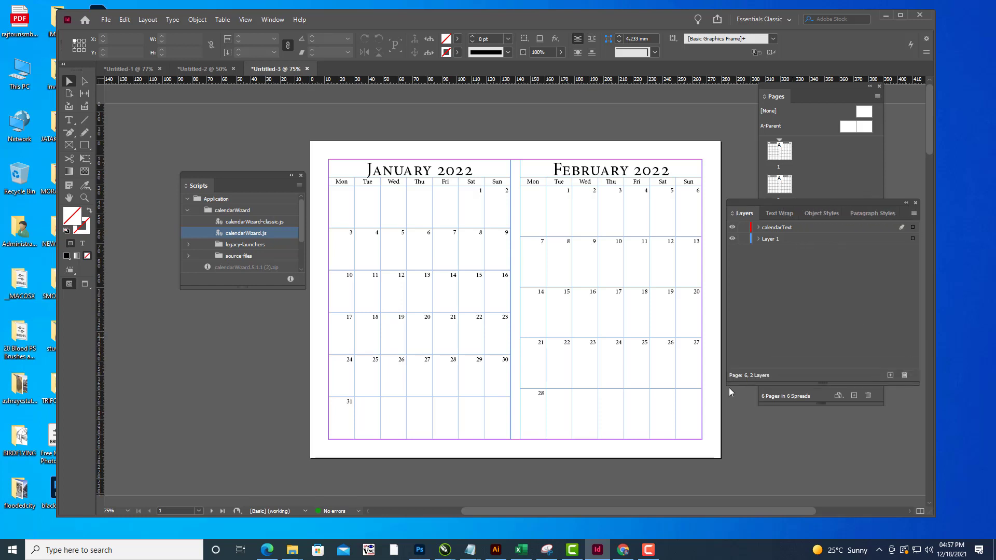
left_click(880, 214)
left_click_drag(764, 203, 775, 207)
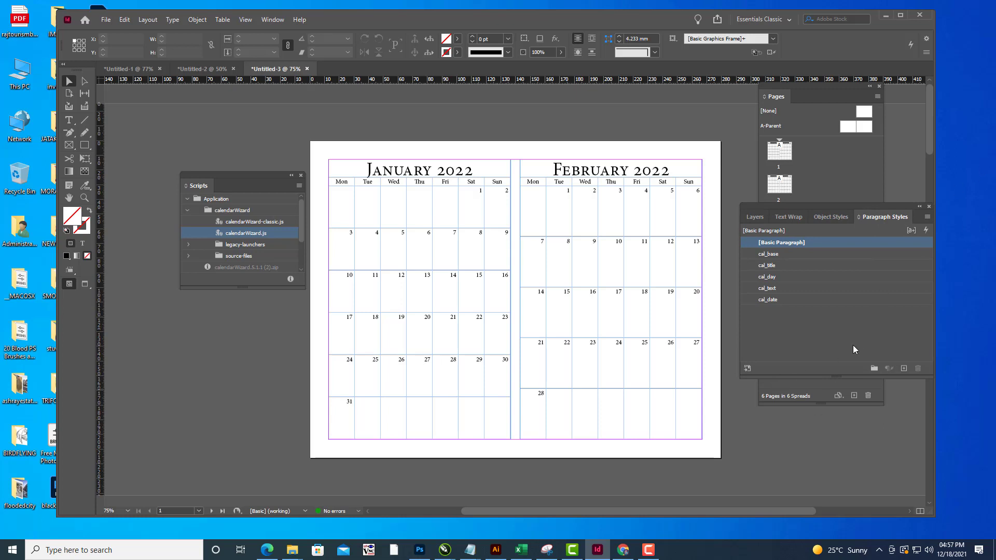
Open the options of the cal_date paragraph style and position the dialog so the January dates stay visible.
left_click(786, 300)
left_click(822, 301)
key("Return")
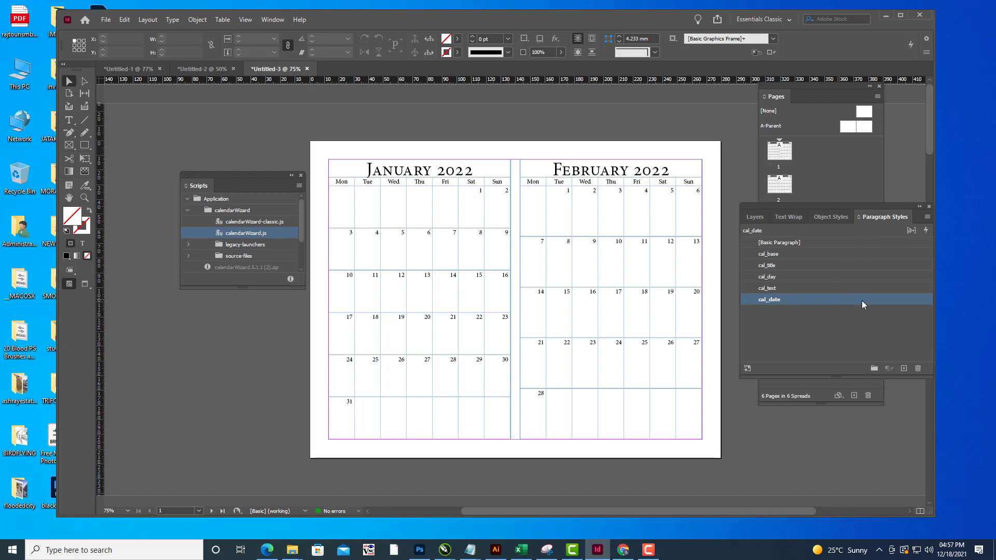
double_click(785, 300)
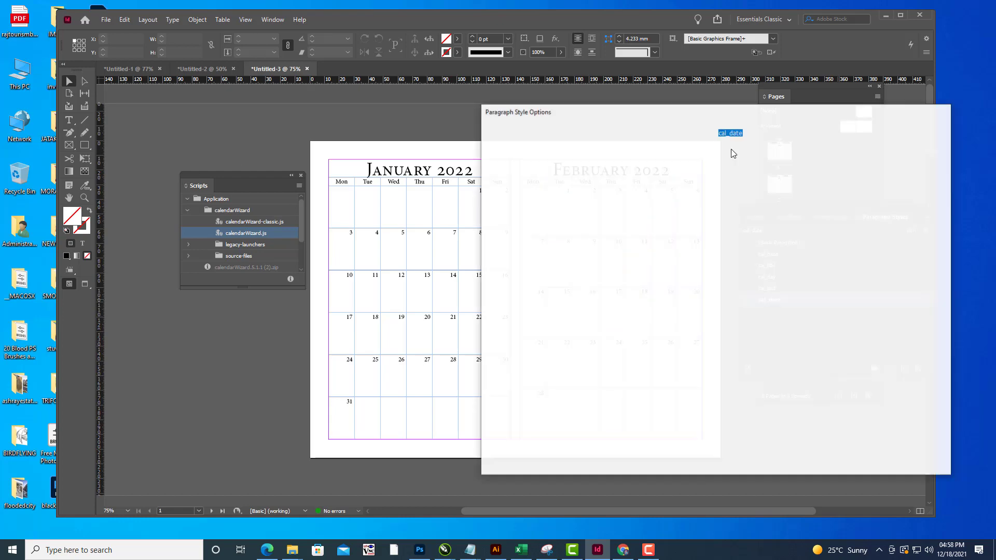
left_click_drag(586, 109, 773, 66)
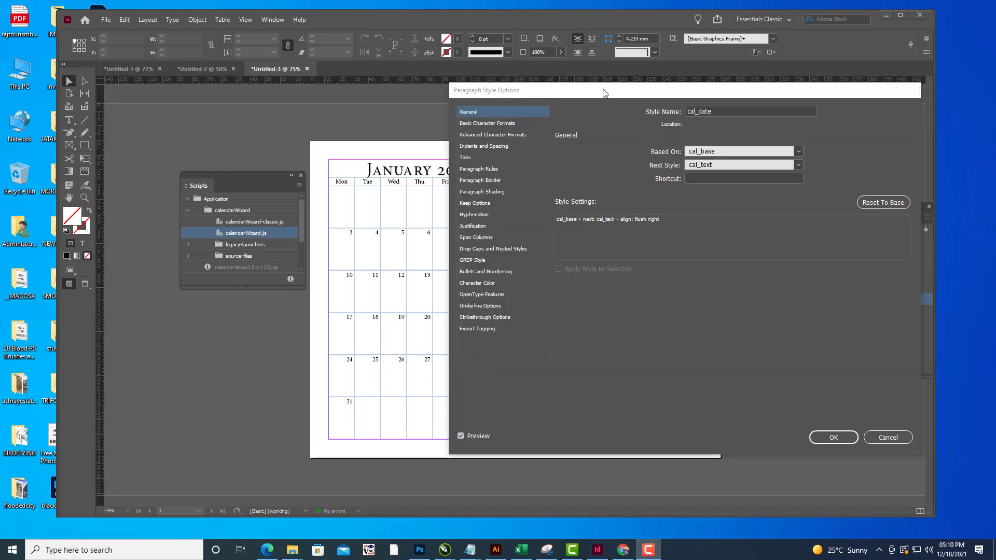
left_click_drag(604, 92, 437, 98)
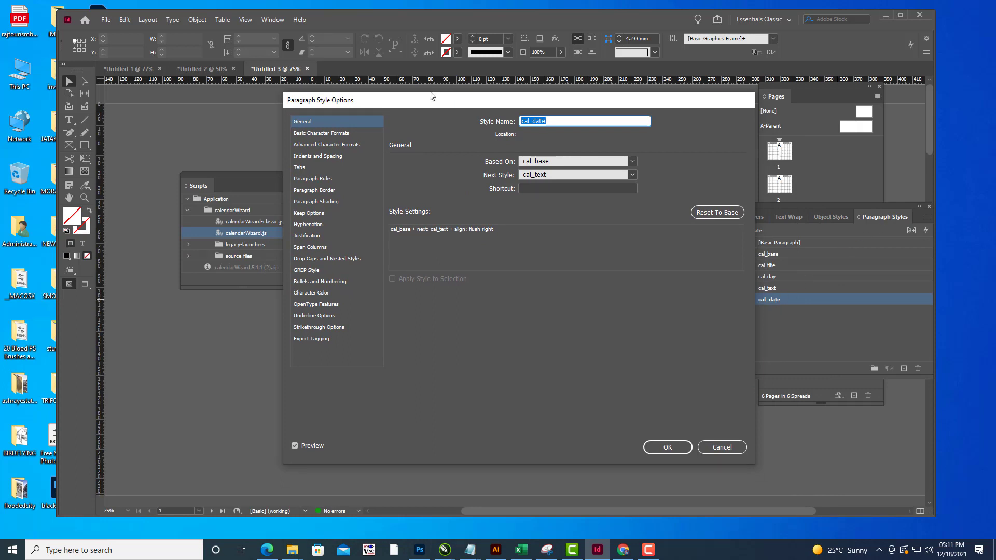
left_click_drag(429, 93, 722, 129)
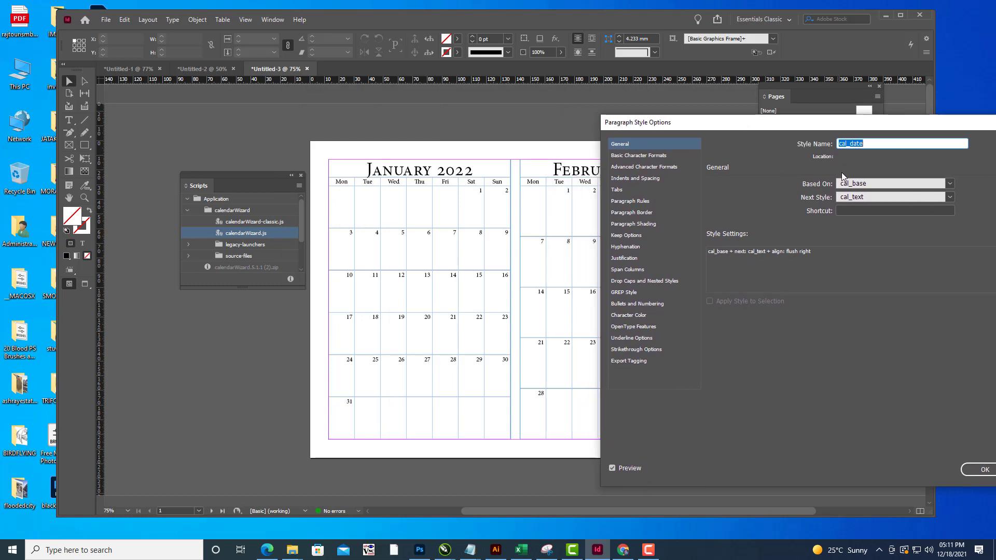
left_click_drag(830, 123, 516, 117)
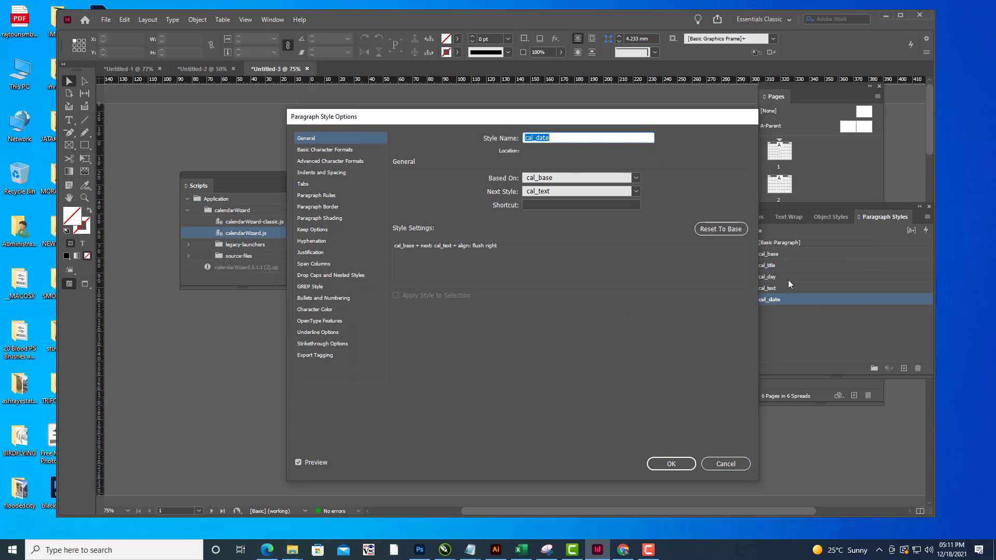
left_click_drag(589, 119, 828, 114)
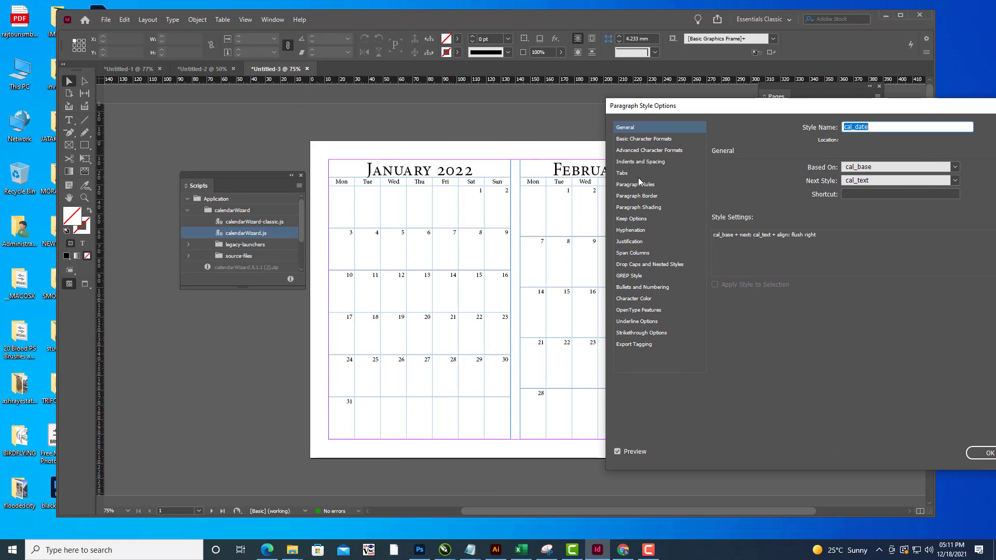
Set the cal_date paragraph style's font family to Times New Roman and apply the change.
left_click(646, 152)
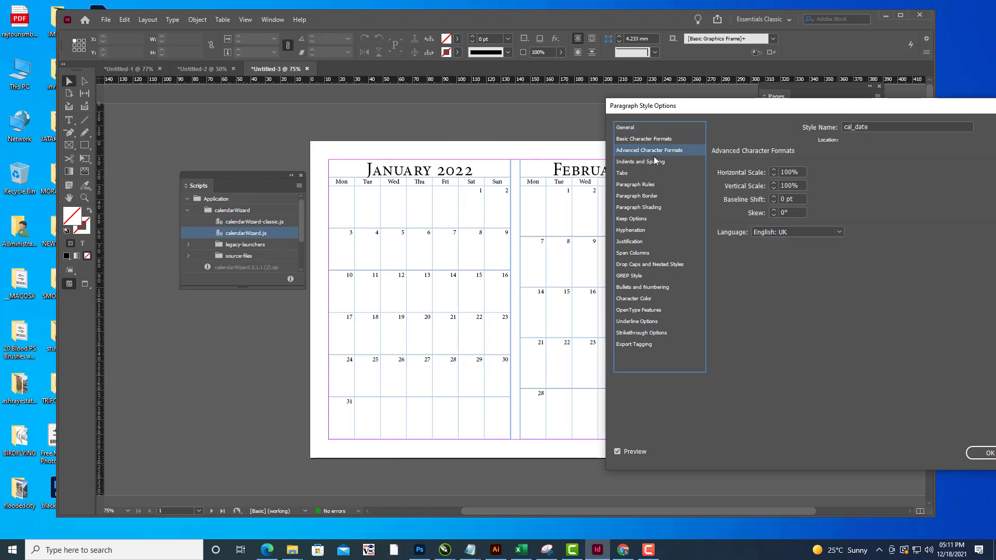
left_click(667, 142)
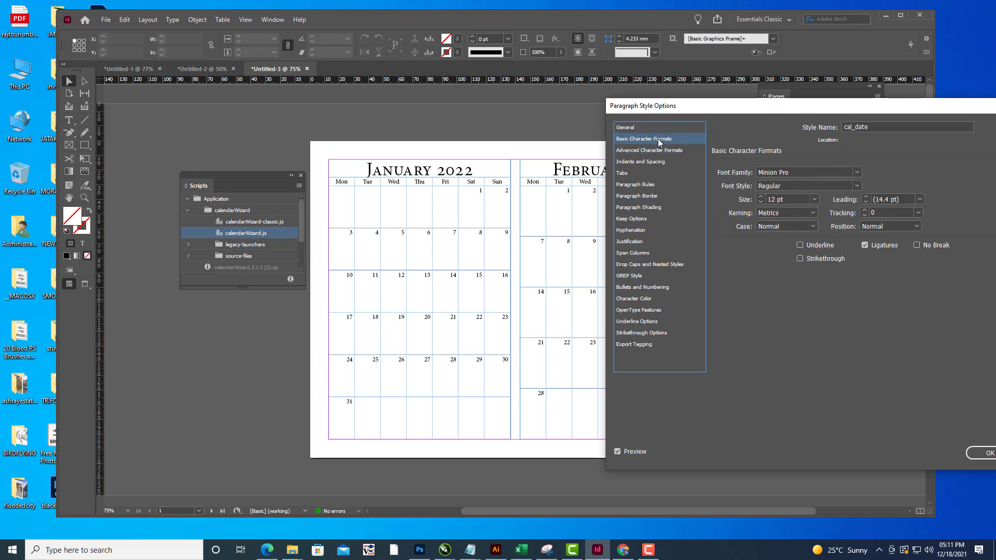
left_click(787, 173)
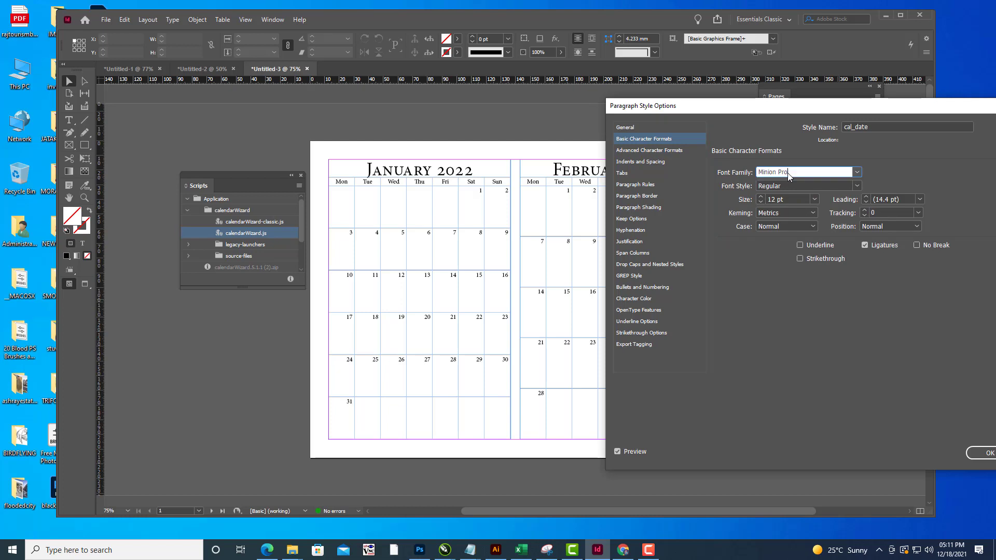
left_click(858, 173)
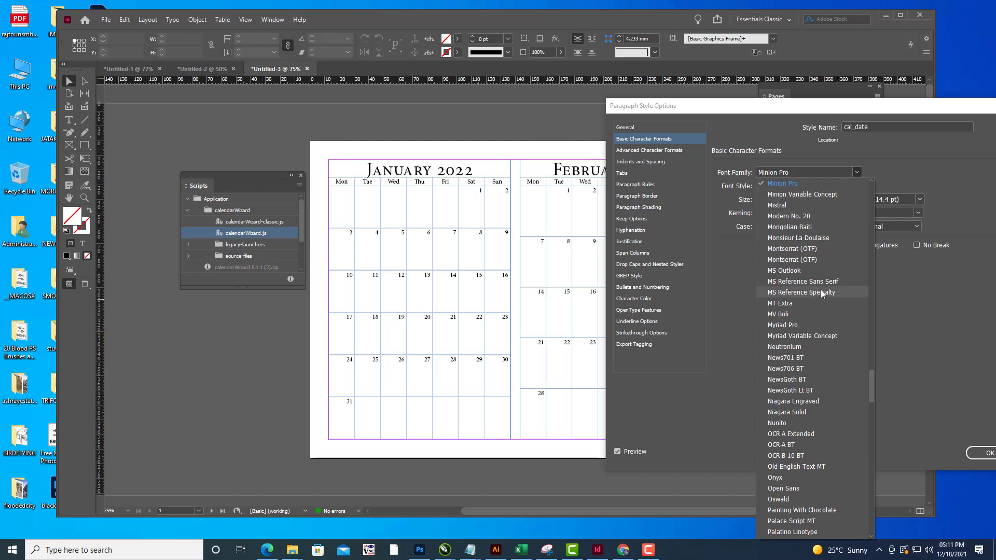
left_click(811, 173)
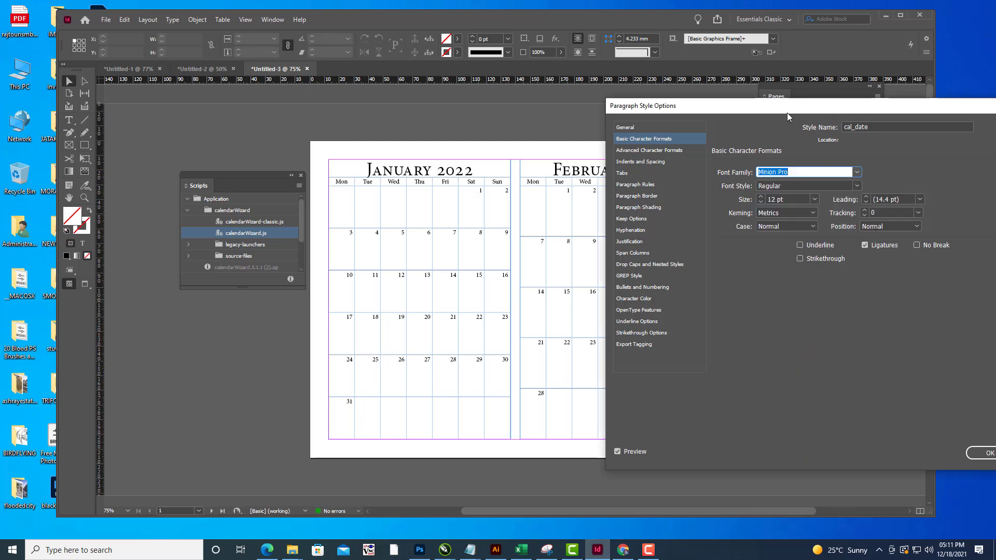
left_click_drag(787, 113, 740, 123)
left_click_drag(750, 182, 670, 173)
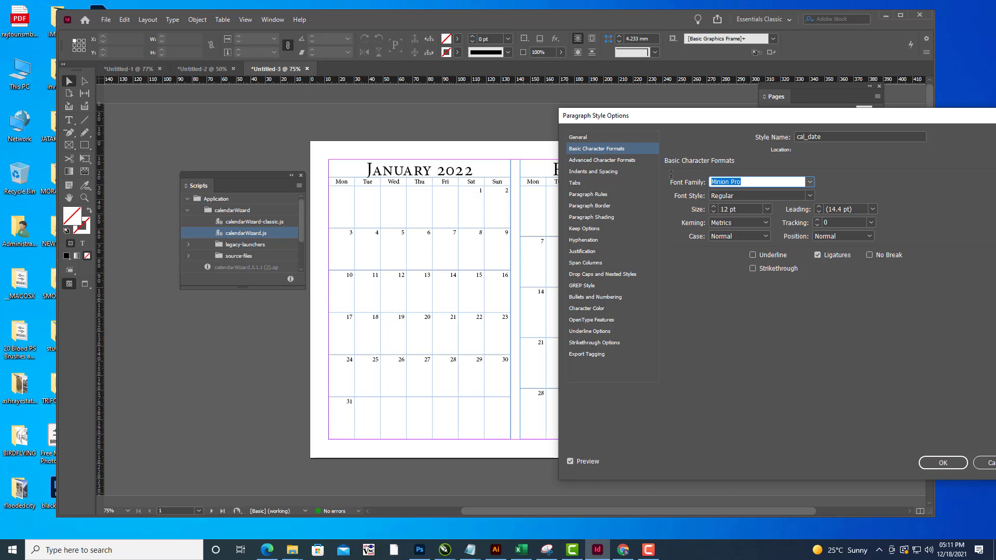
type("Times New Roman")
left_click(943, 463)
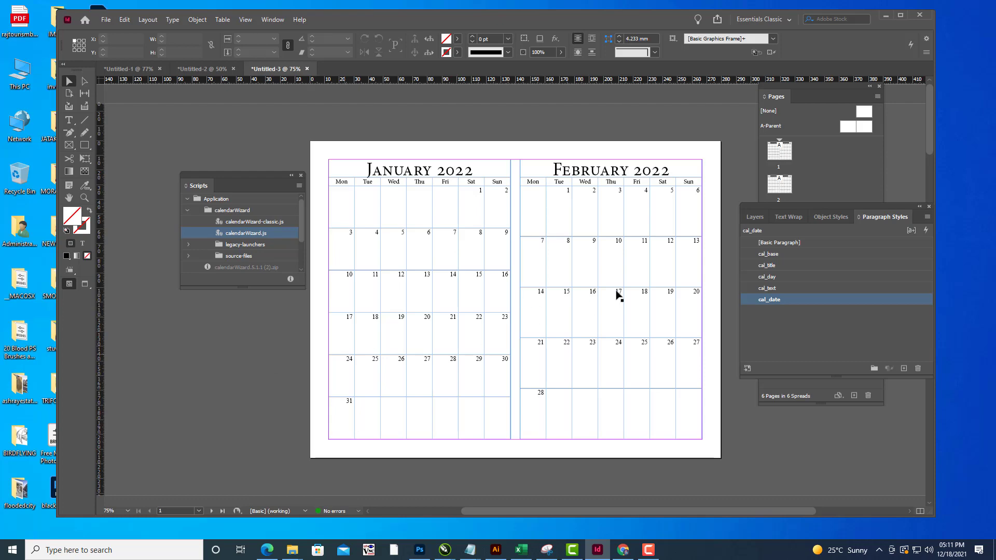
Examine the date numerals on the January to August 2022 pages to check the new font.
scroll(621, 279, "down", 1)
scroll(621, 279, "down", 12)
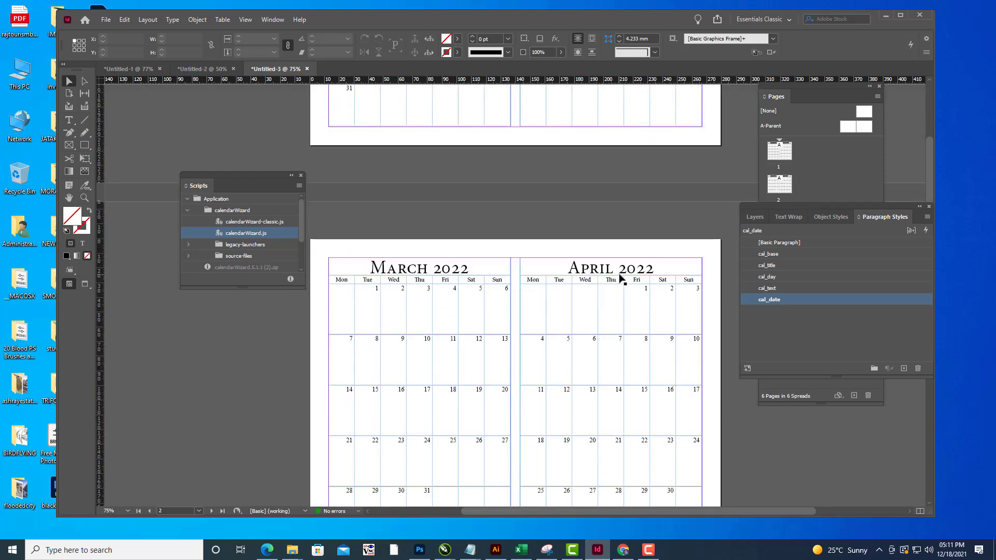
scroll(621, 279, "down", 10)
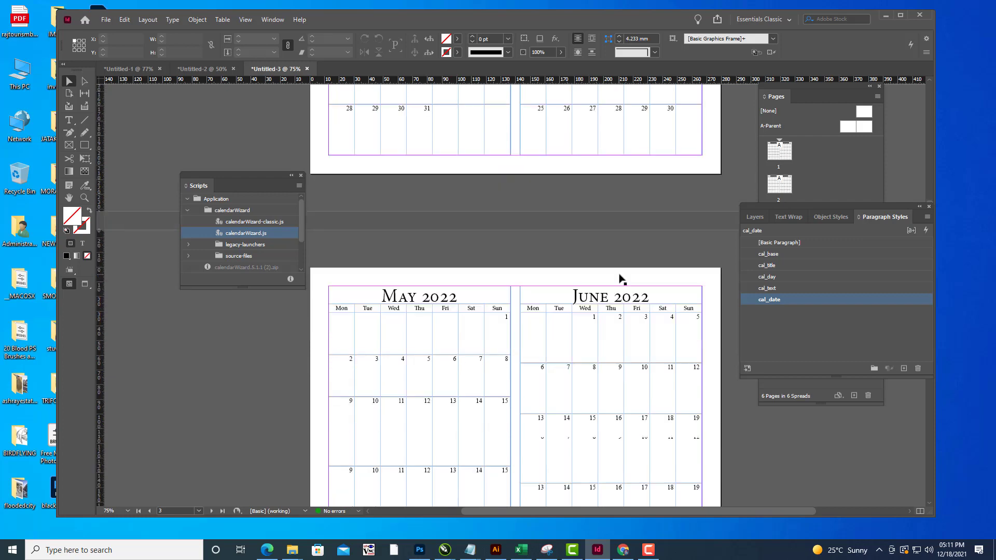
scroll(621, 279, "down", 6)
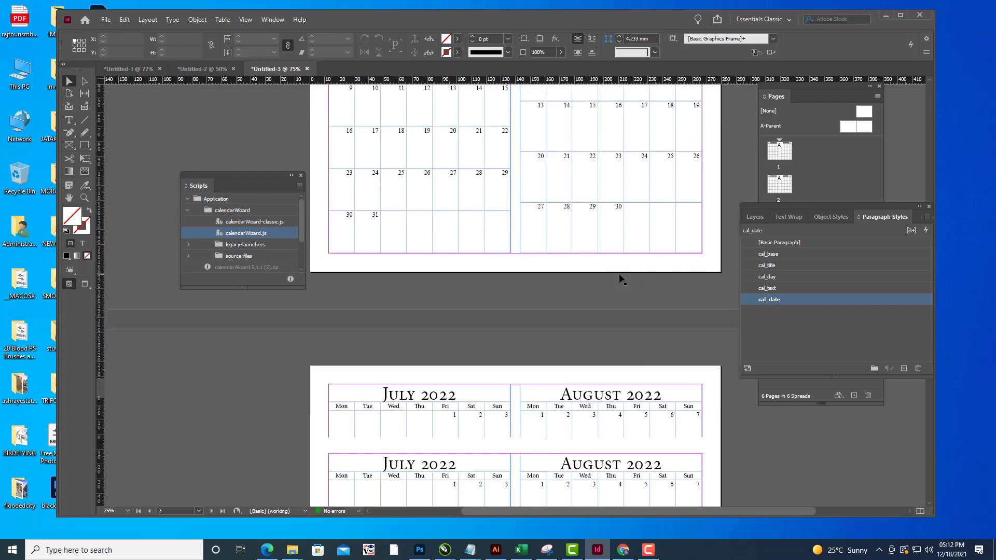
scroll(621, 279, "down", 10)
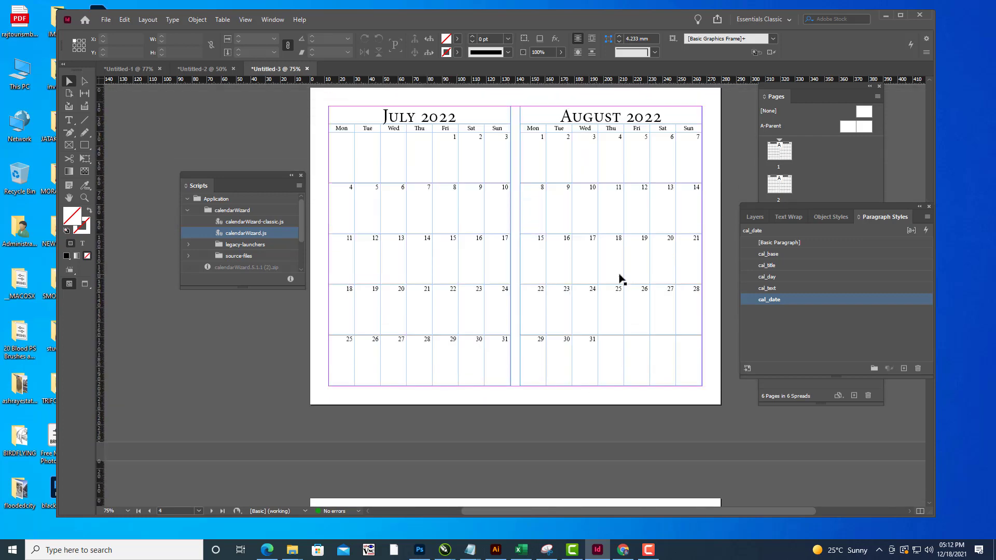
scroll(621, 279, "up", 5)
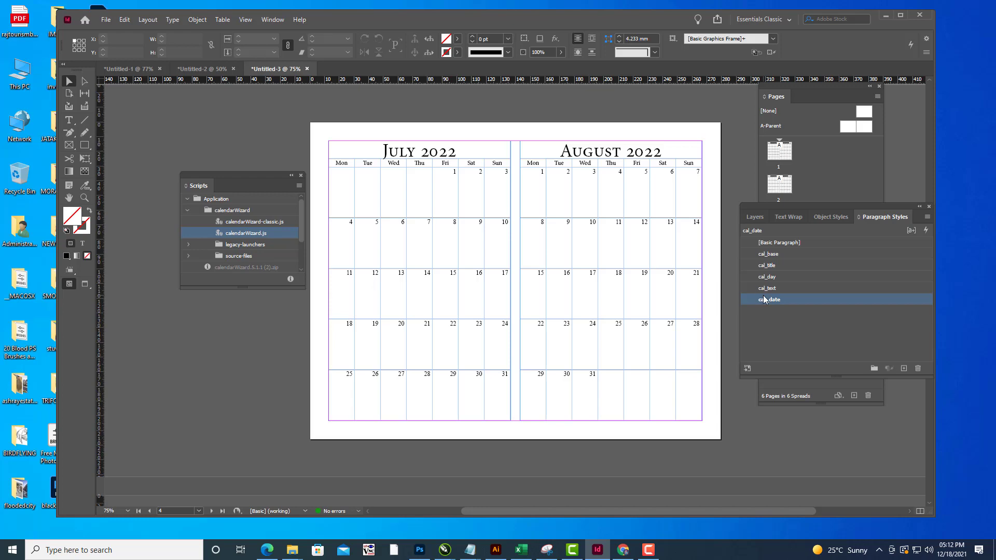
scroll(556, 197, "up", 8)
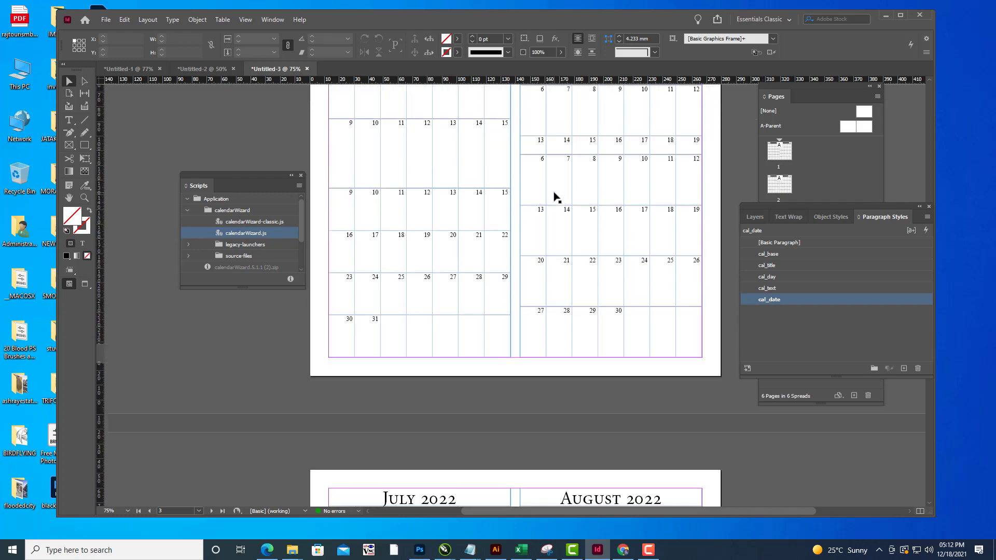
scroll(556, 197, "up", 3)
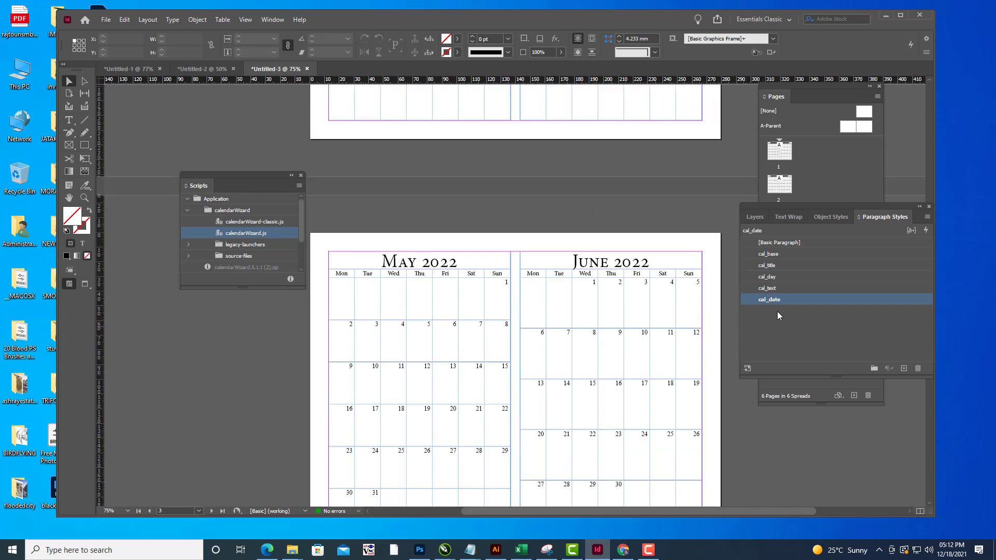
Reopen the cal_date paragraph style's options and set its alignment to Center.
double_click(808, 299)
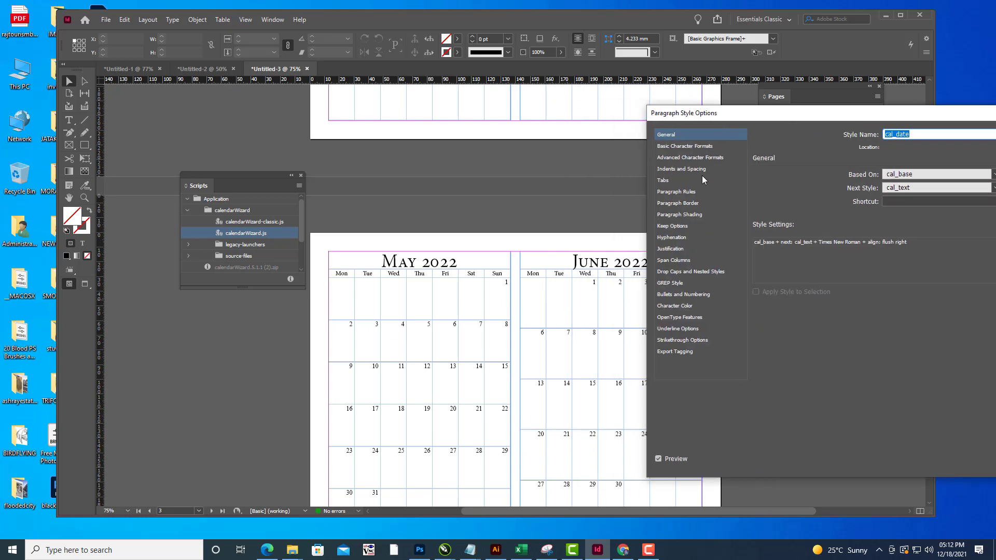
left_click_drag(698, 117, 711, 114)
left_click(691, 169)
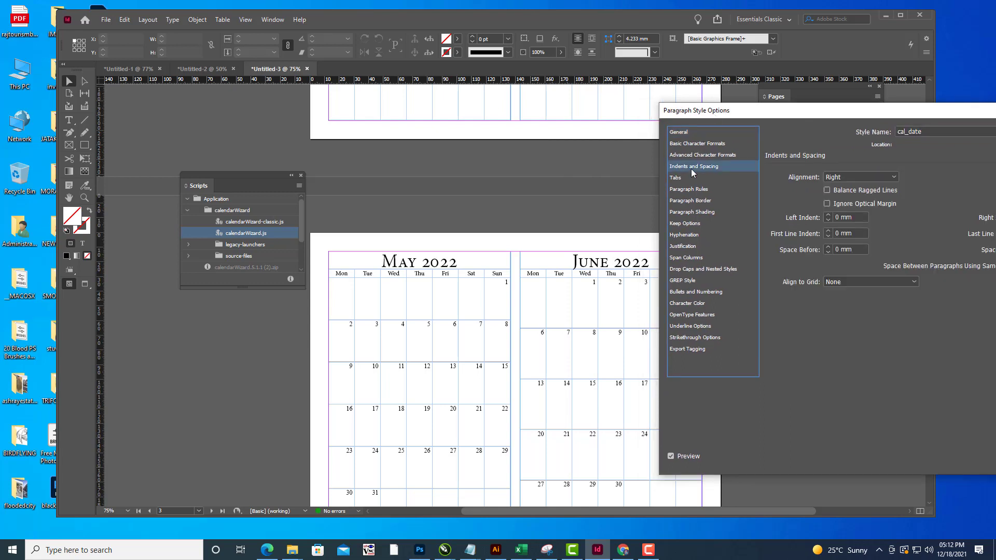
left_click(858, 181)
left_click(856, 203)
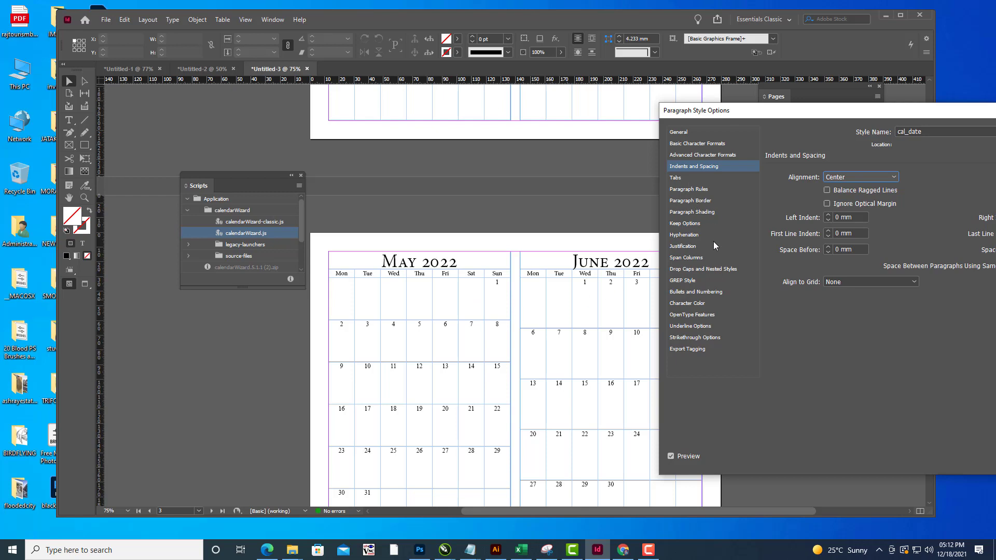
Set the cal_date style's font style to Bold and apply the style changes.
left_click(706, 145)
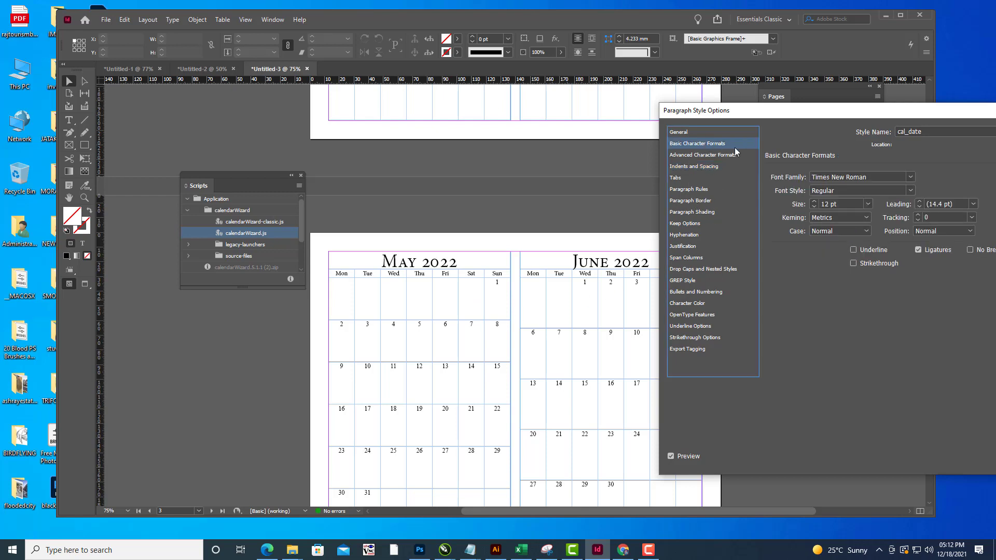
left_click(910, 190)
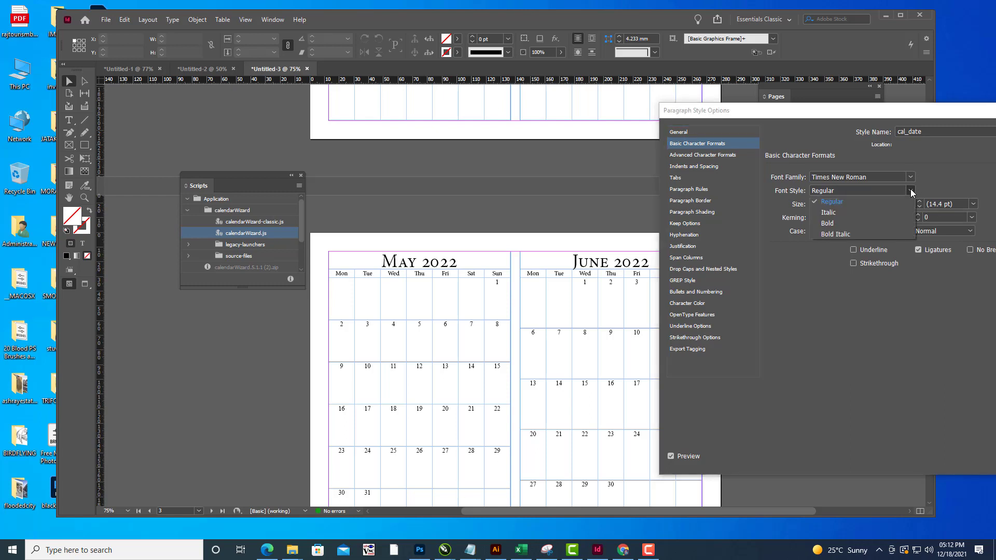
left_click(855, 224)
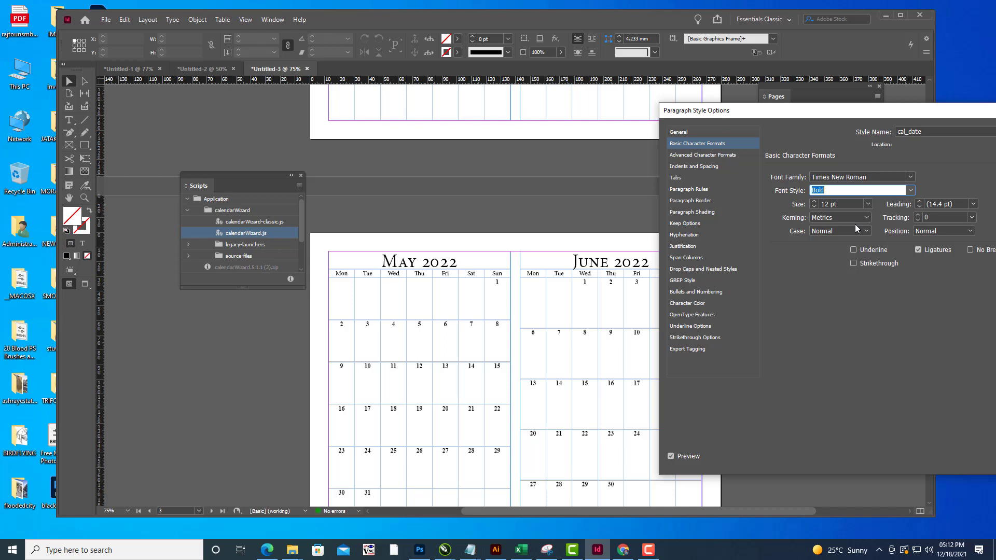
left_click_drag(814, 110, 690, 67)
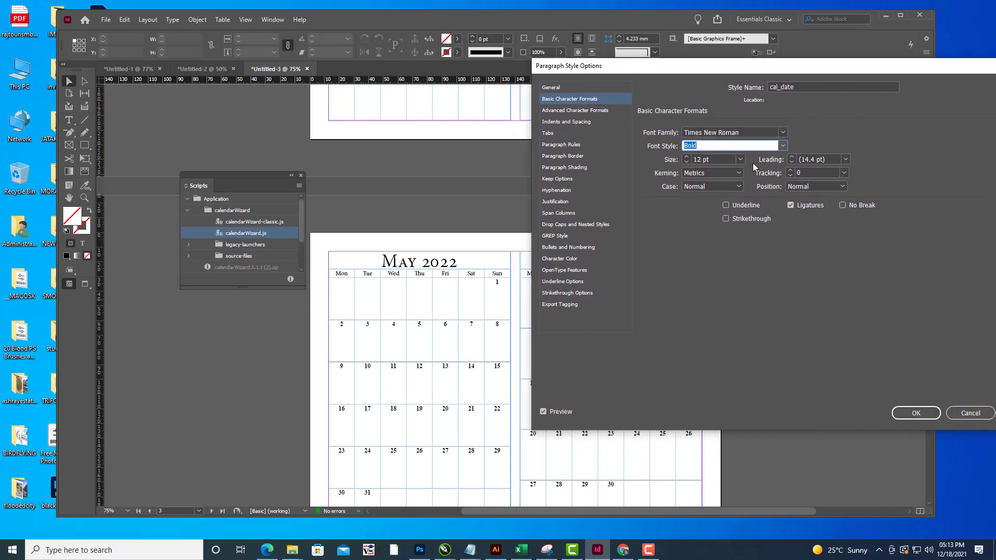
left_click(912, 414)
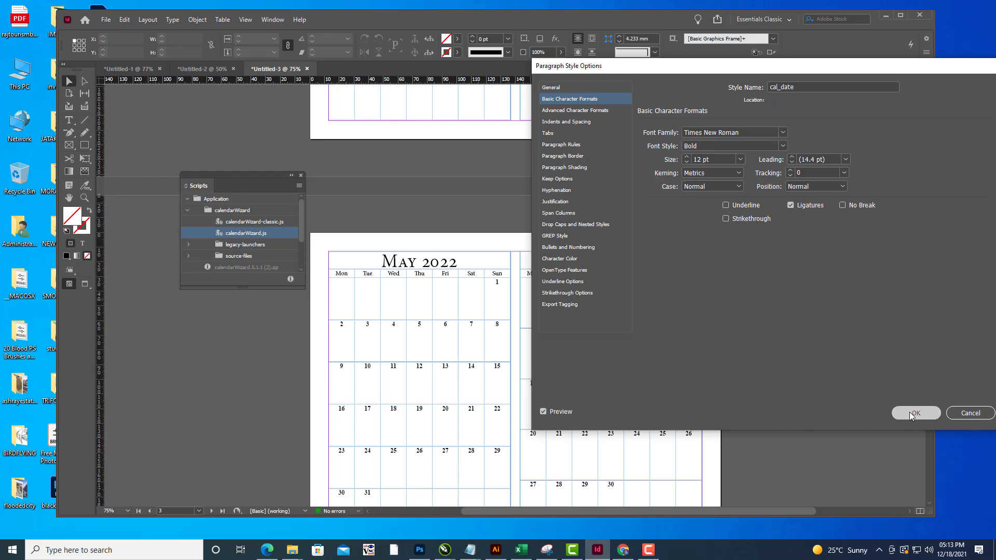
Review the alignment and weight of the date numerals on the January to June 2022 pages.
scroll(579, 270, "up", 8)
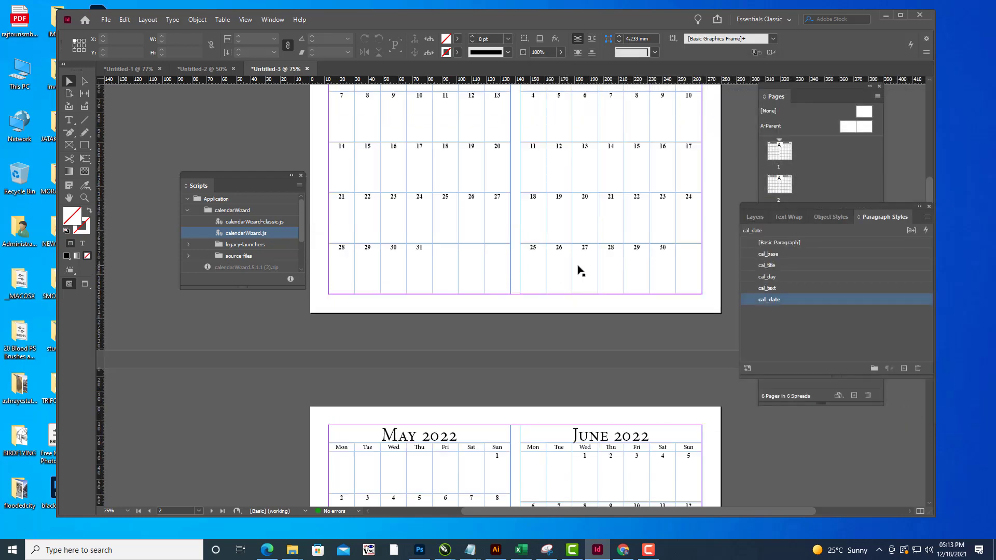
scroll(579, 270, "up", 5)
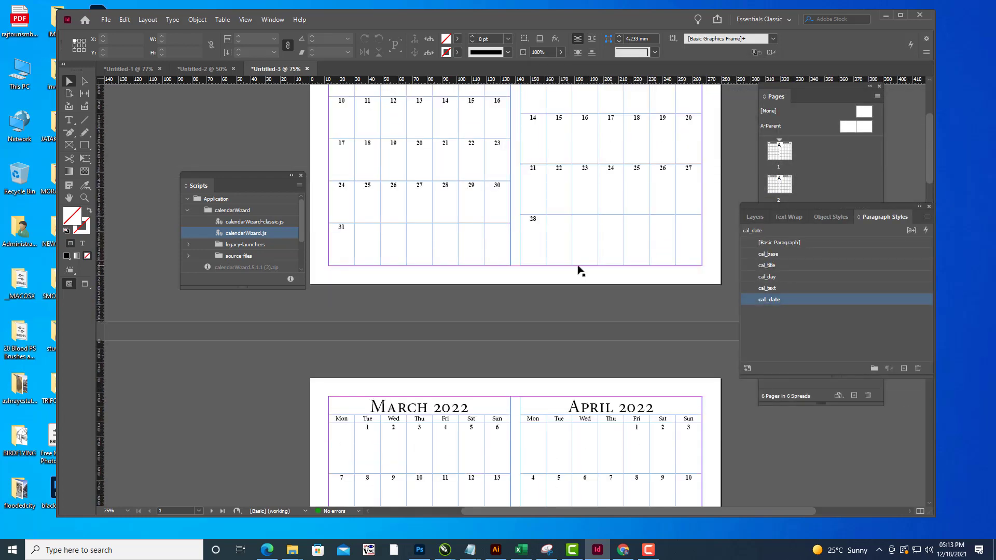
scroll(579, 270, "up", 2)
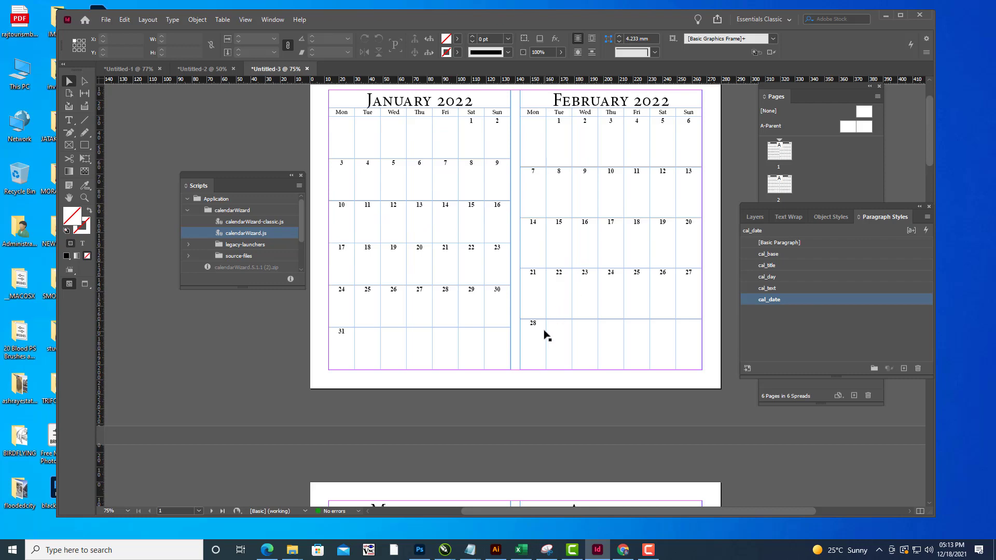
scroll(546, 334, "up", 2)
scroll(546, 334, "down", 8)
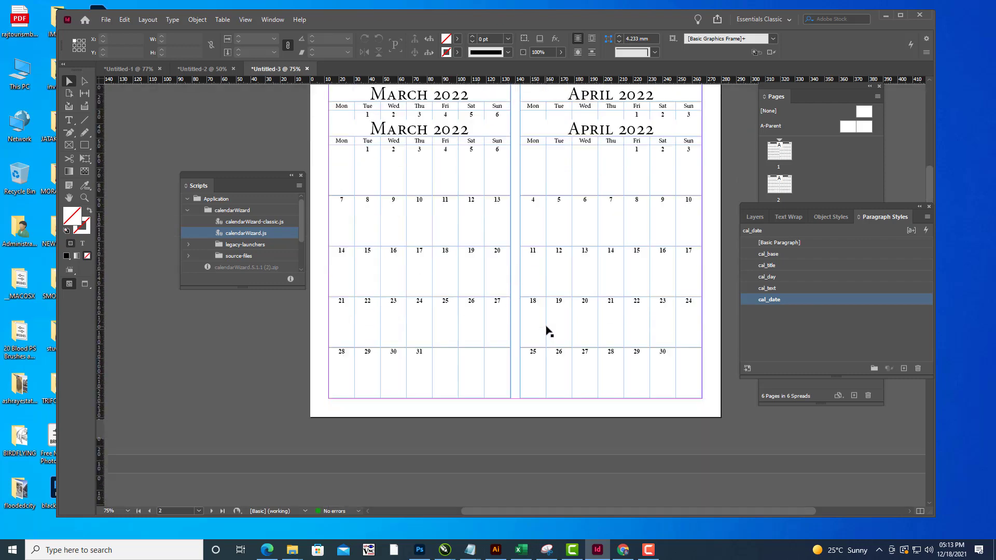
scroll(546, 330, "up", 8)
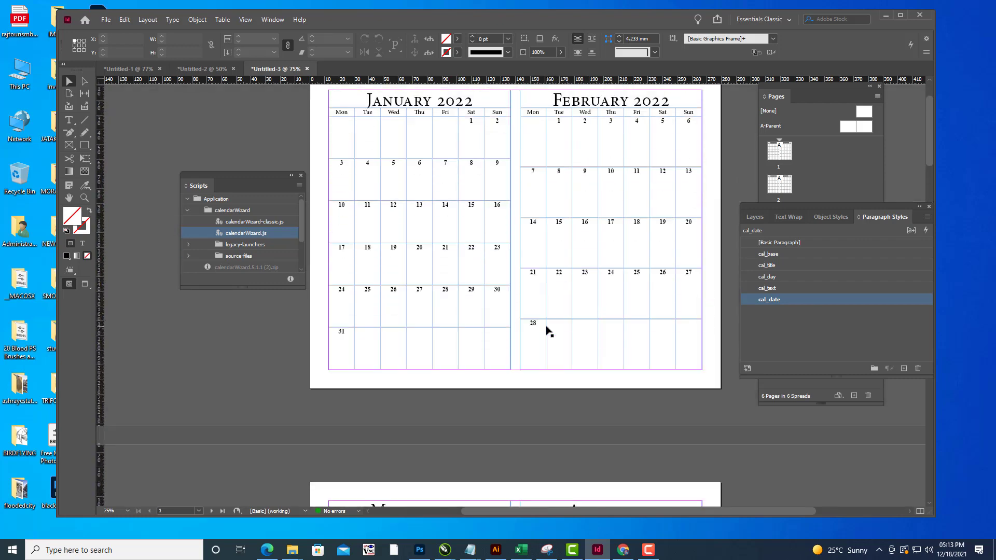
scroll(529, 239, "up", 2)
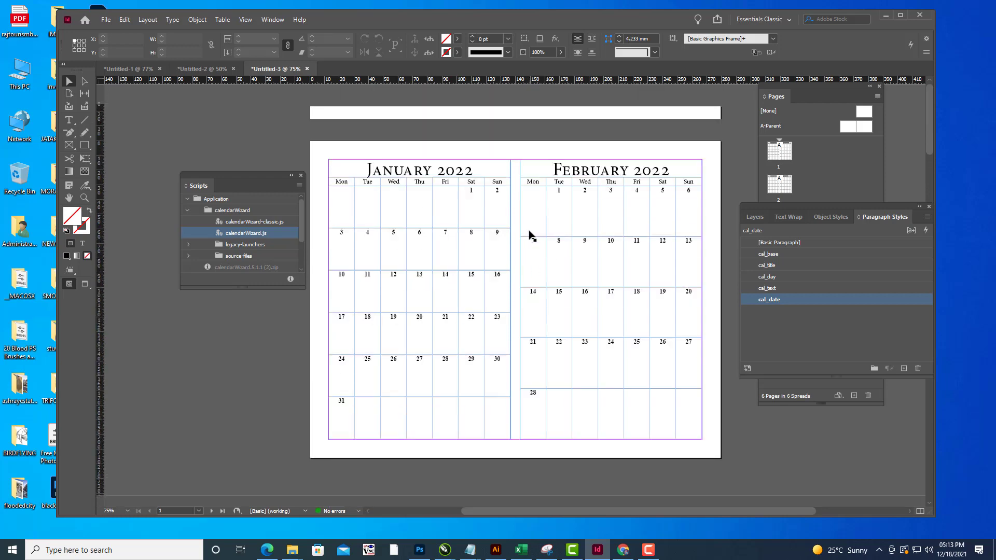
scroll(529, 238, "down", 4)
scroll(530, 233, "down", 15)
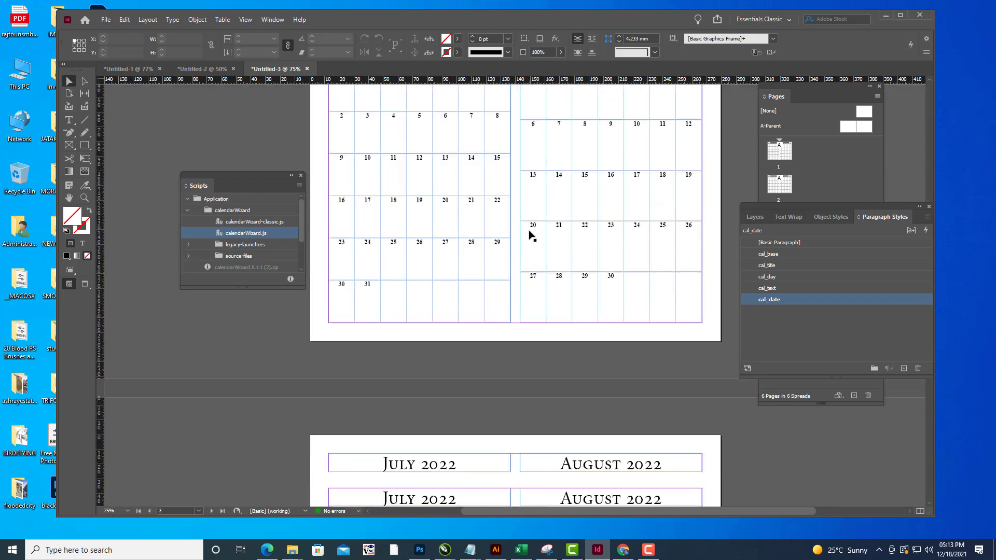
Move the Paragraph Styles and Script Label panel groups clear of the page thumbnails, and review the calendar pages through December 2022.
left_click_drag(758, 204, 870, 311)
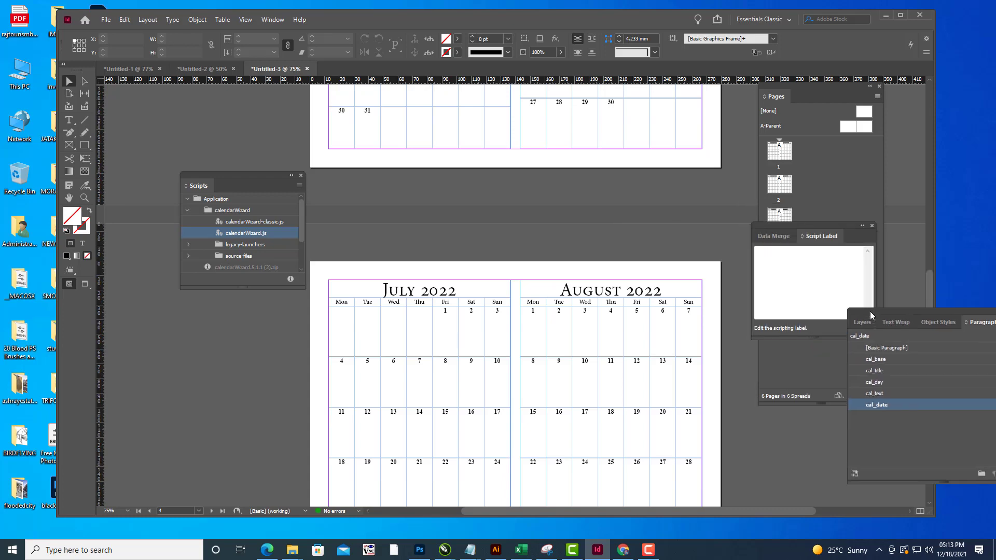
left_click_drag(788, 225, 900, 311)
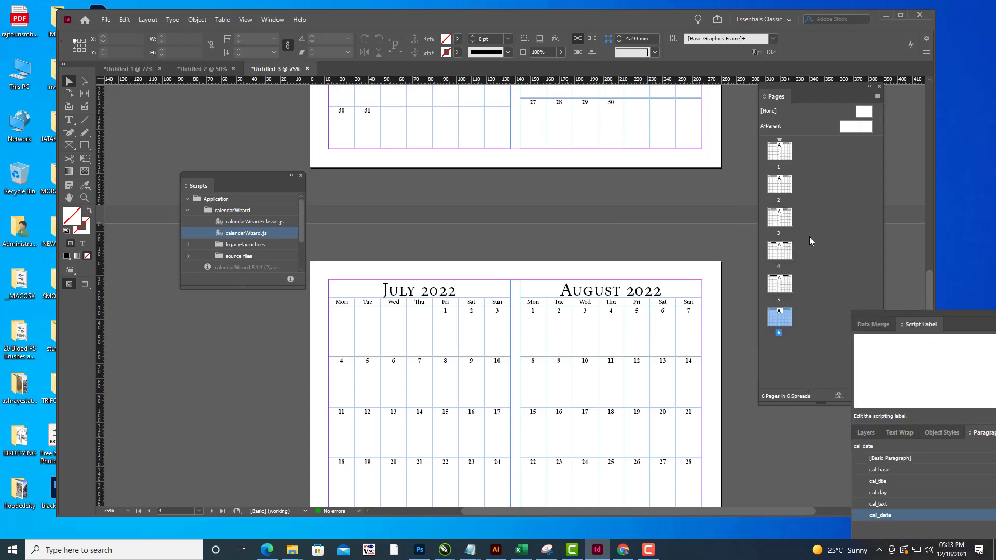
scroll(623, 319, "down", 15)
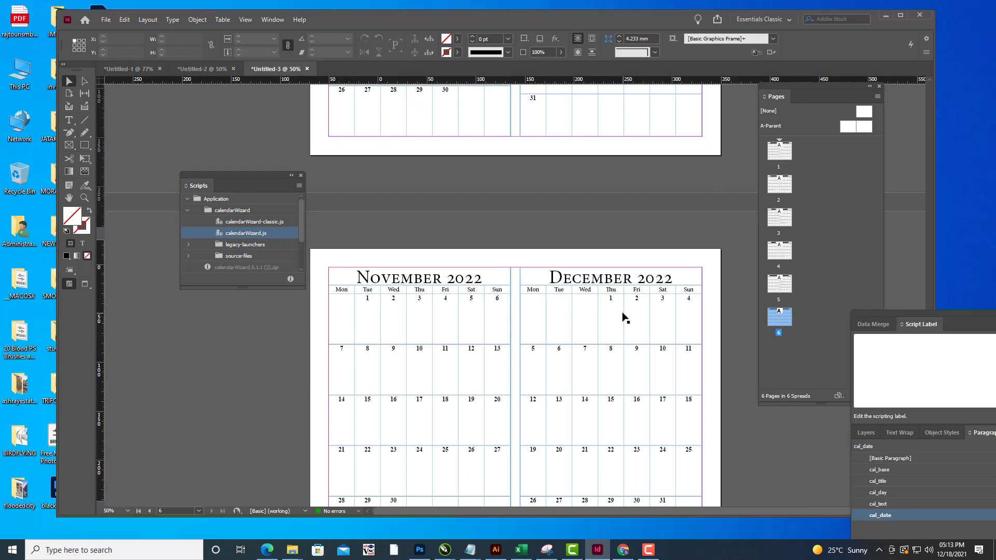
scroll(623, 319, "down", 3)
scroll(623, 313, "up", 10)
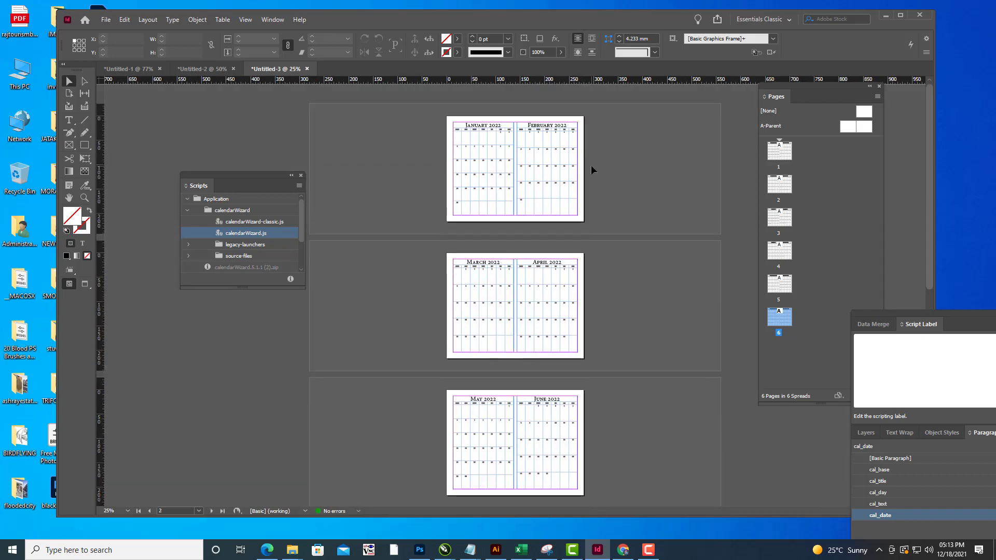
Select the January and February 2022 calendar frames together on page 1.
key("ctrl+=")
scroll(592, 158, "up", 3)
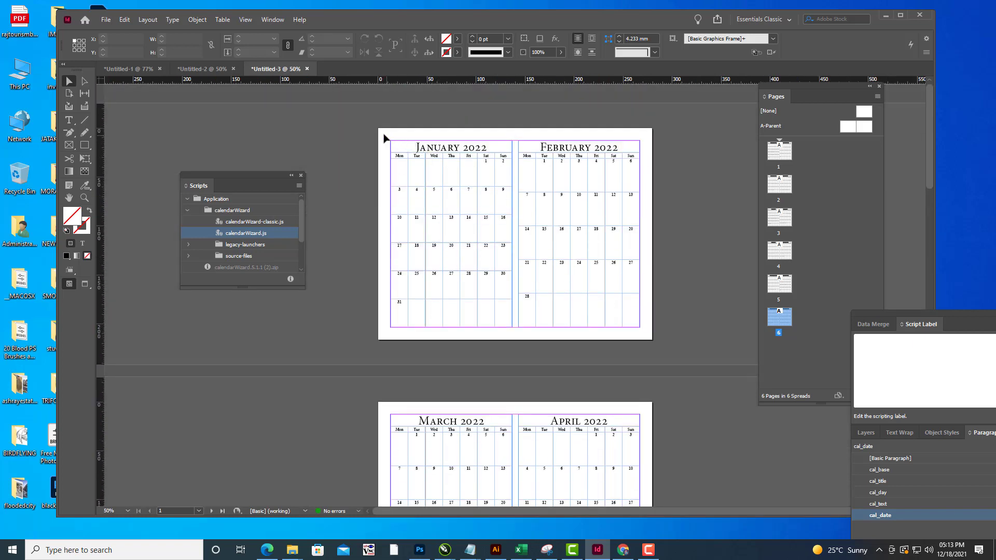
left_click_drag(384, 137, 645, 332)
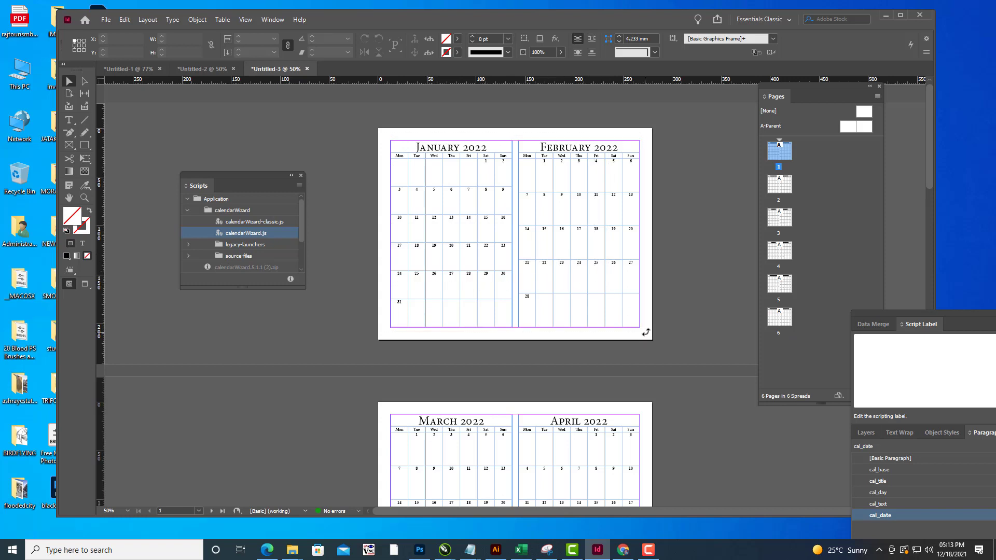
Scale the January and February 2022 calendars to 60% horizontally and vertically, with the preview turned on.
right_click(597, 151)
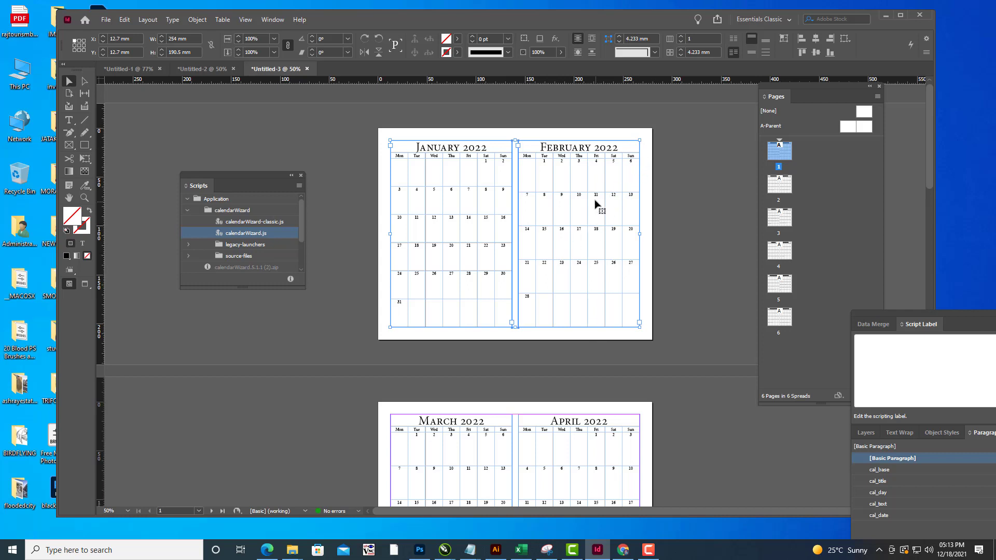
right_click(597, 181)
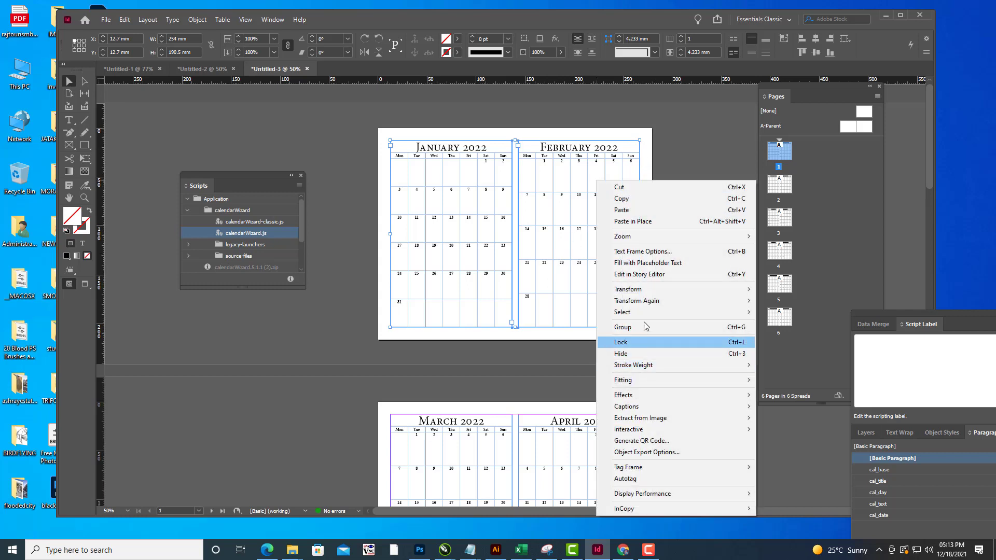
mouse_move(639, 291)
left_click(803, 301)
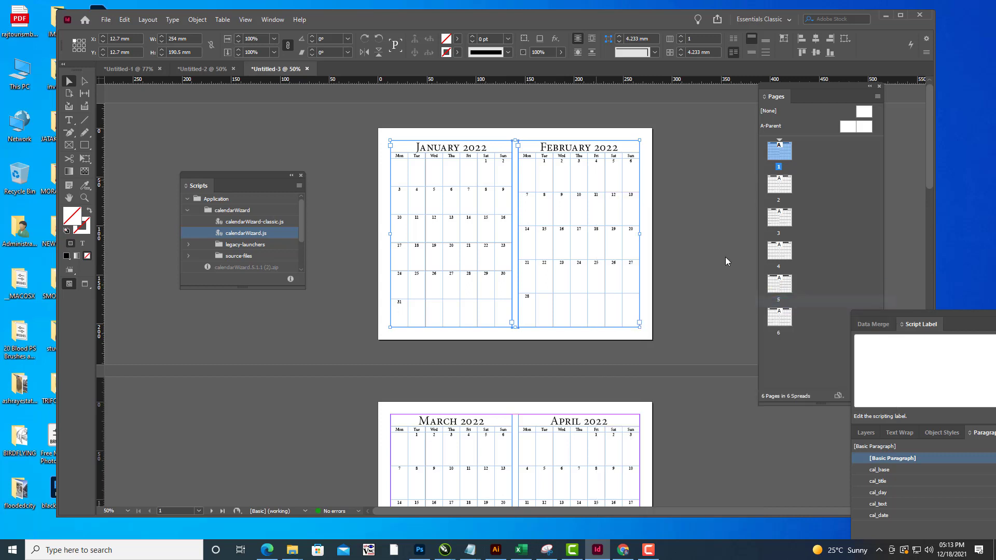
left_click_drag(499, 228, 698, 227)
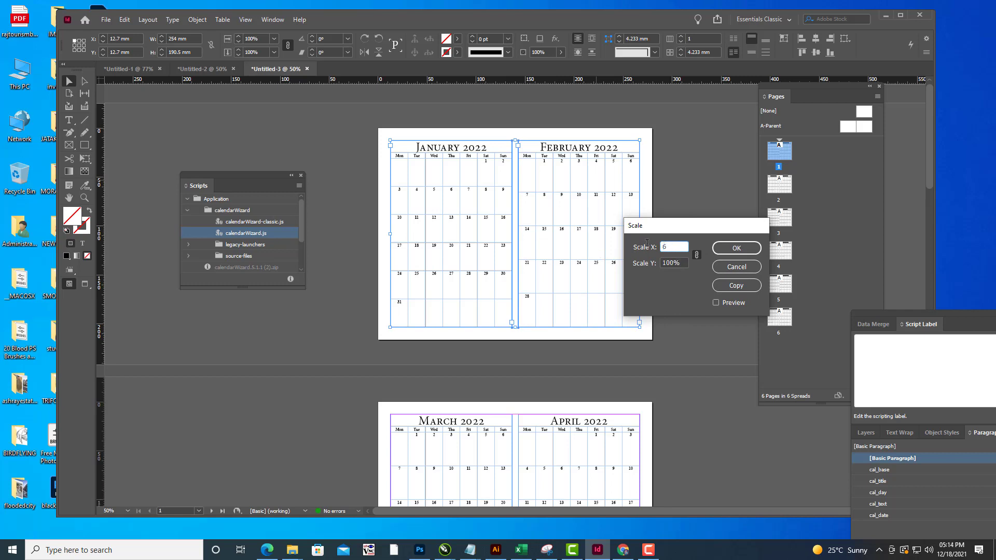
type("0")
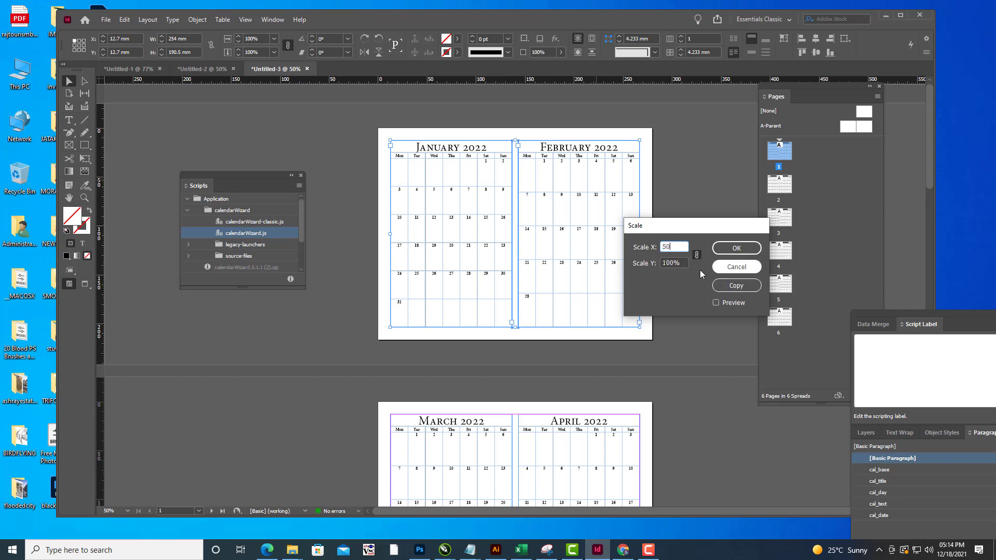
left_click(682, 263)
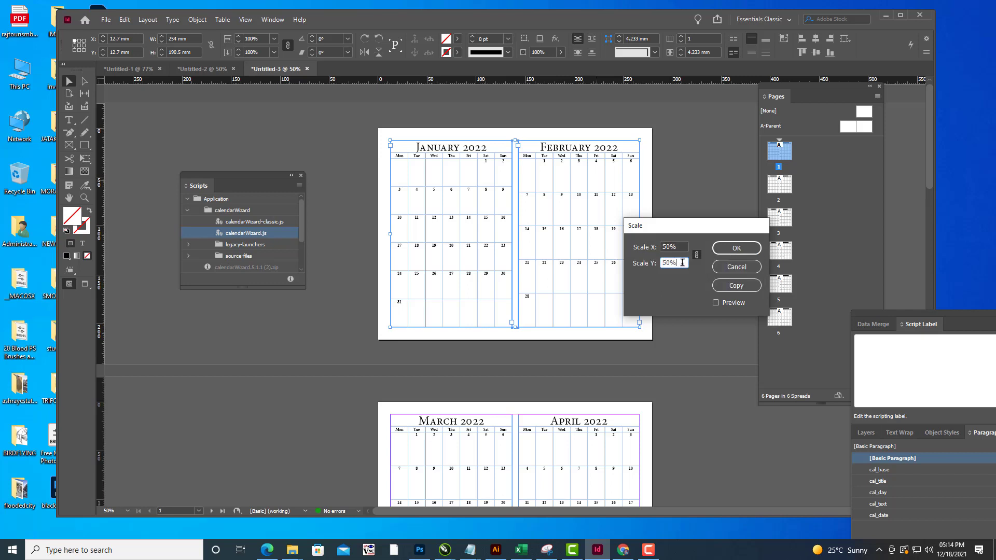
left_click(716, 303)
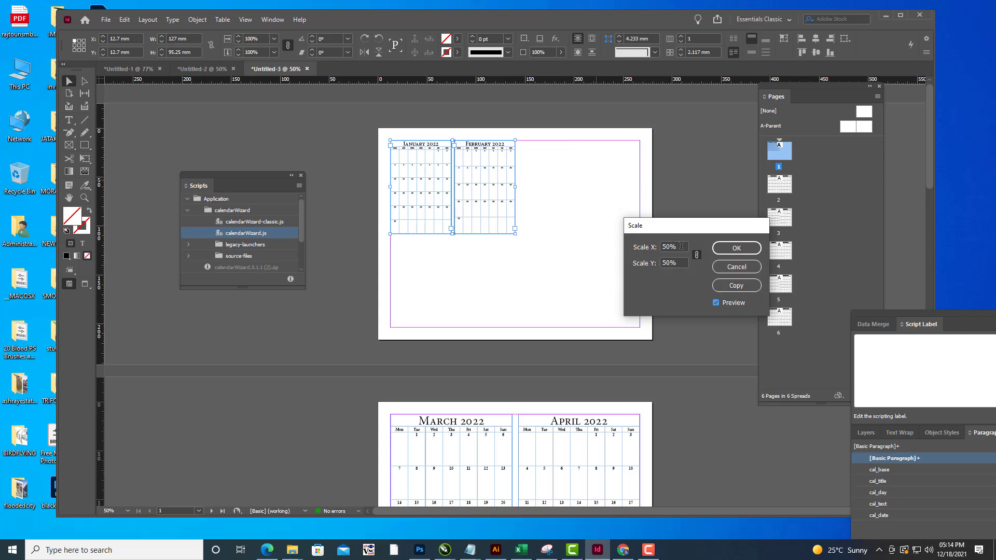
key("Tab")
key("Tab")
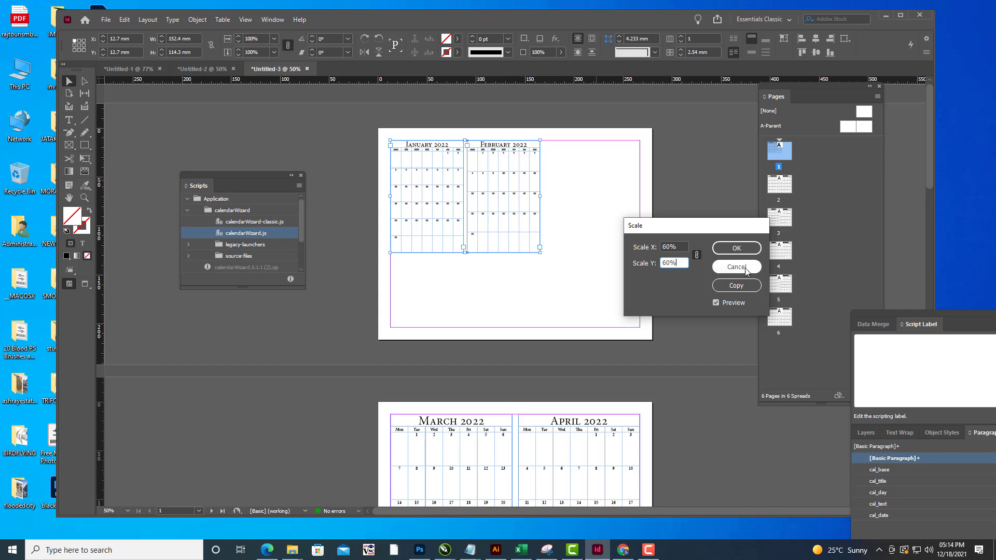
left_click(743, 249)
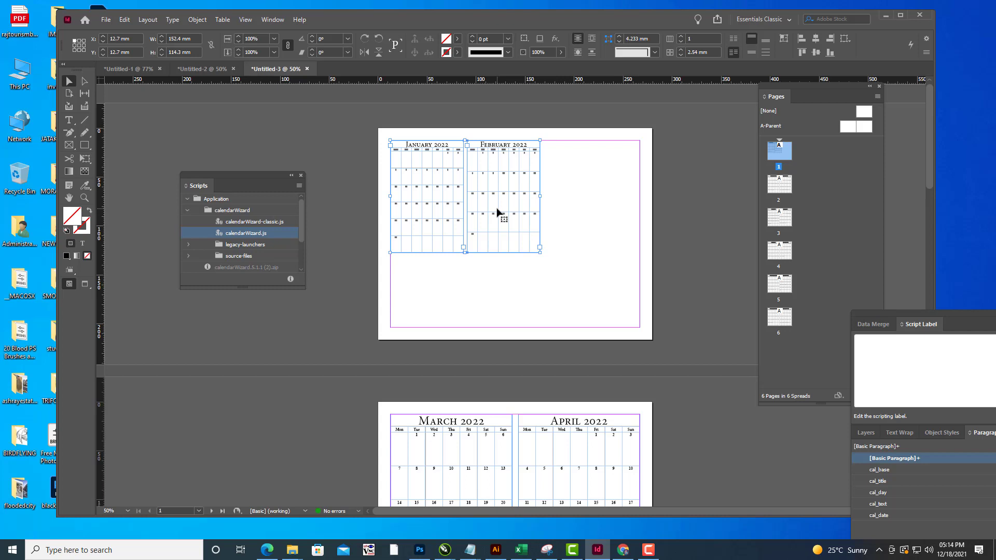
Move the January and February calendars to the lower centre of page 1, at about X 63.5 mm, Y 82.5 mm, and check the layout.
left_click_drag(502, 198, 546, 281)
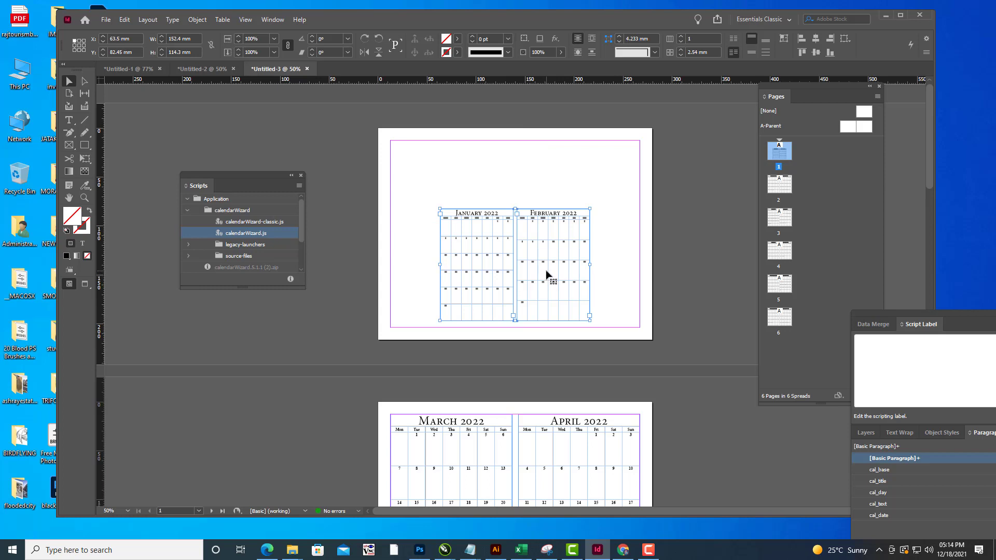
left_click(676, 274)
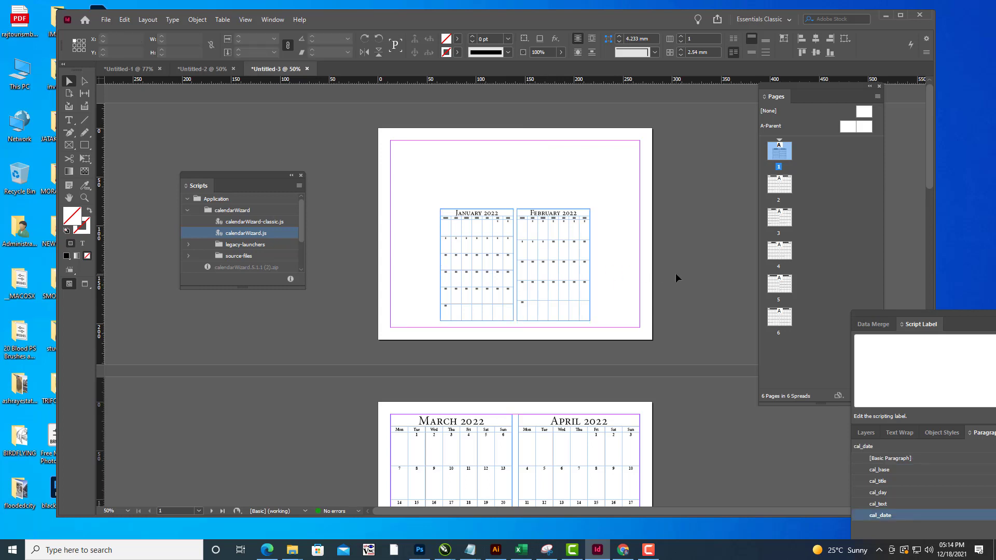
key("ctrl+equal")
key("ctrl+equal")
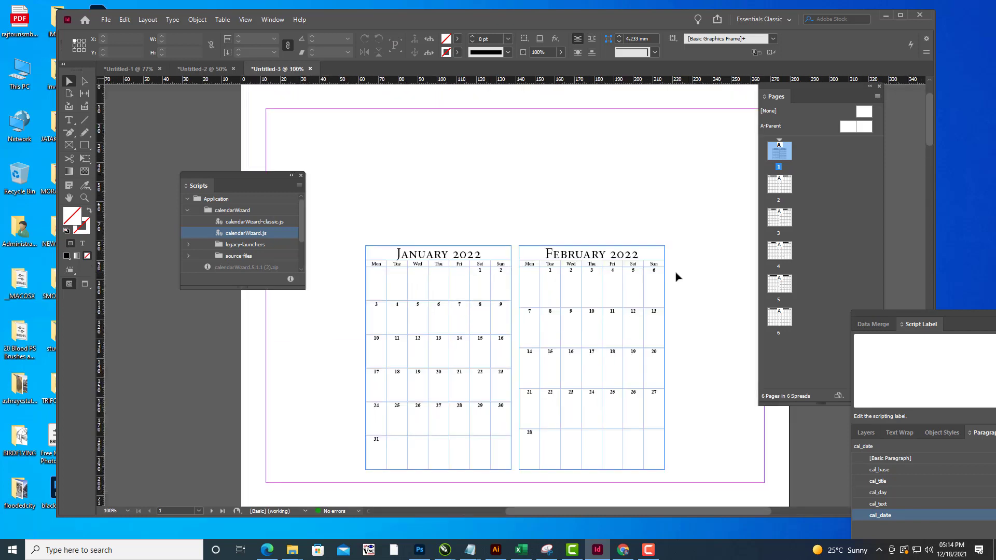
key("ctrl+minus")
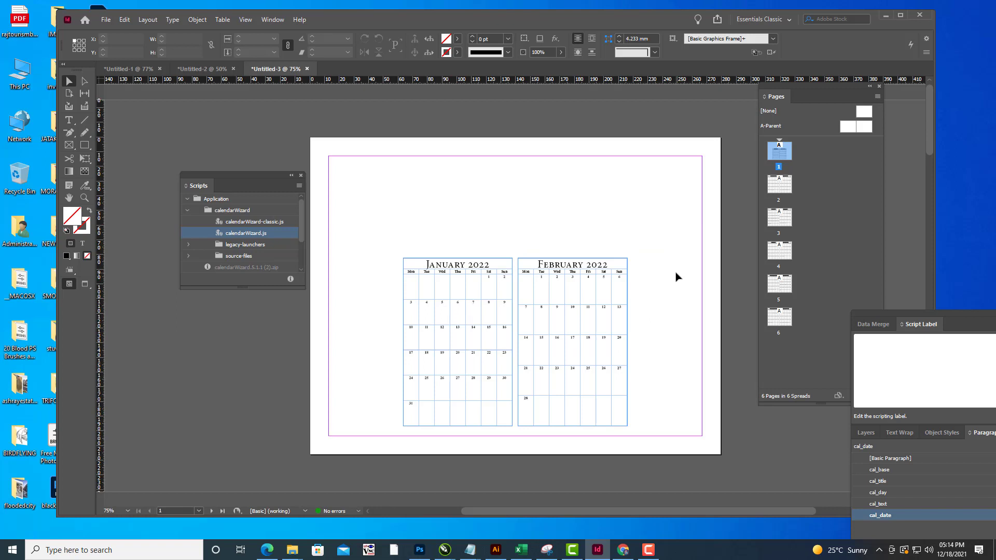
scroll(649, 246, "down", 2)
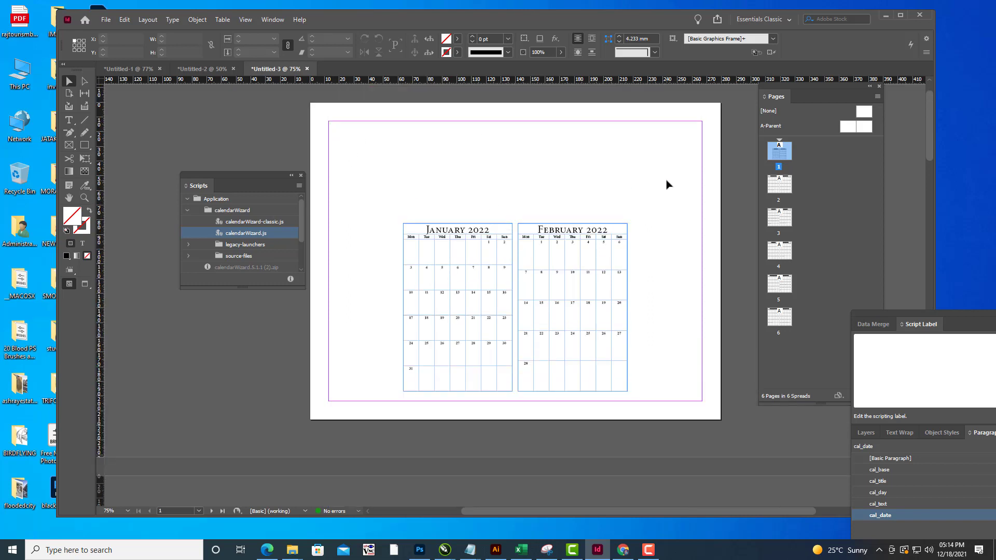
Scale the March and April 2022 calendars on page 2 to 60% and move them together into the lower middle of the page.
scroll(667, 187, "down", 10)
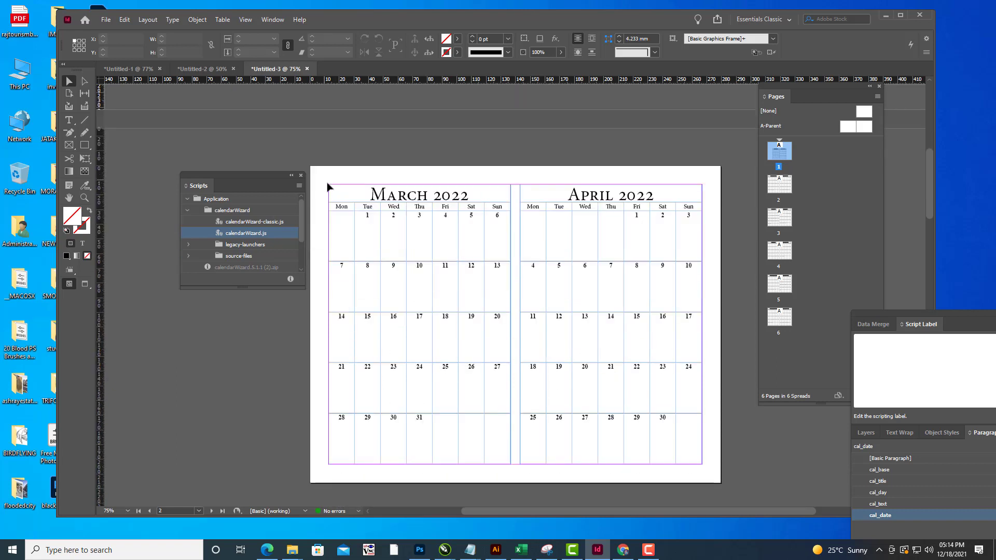
left_click_drag(328, 187, 710, 477)
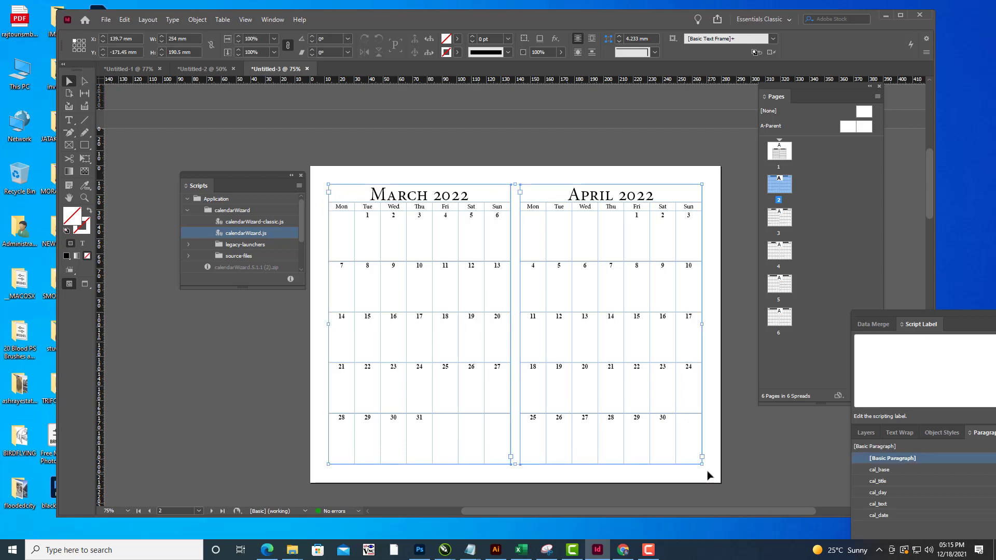
right_click(569, 258)
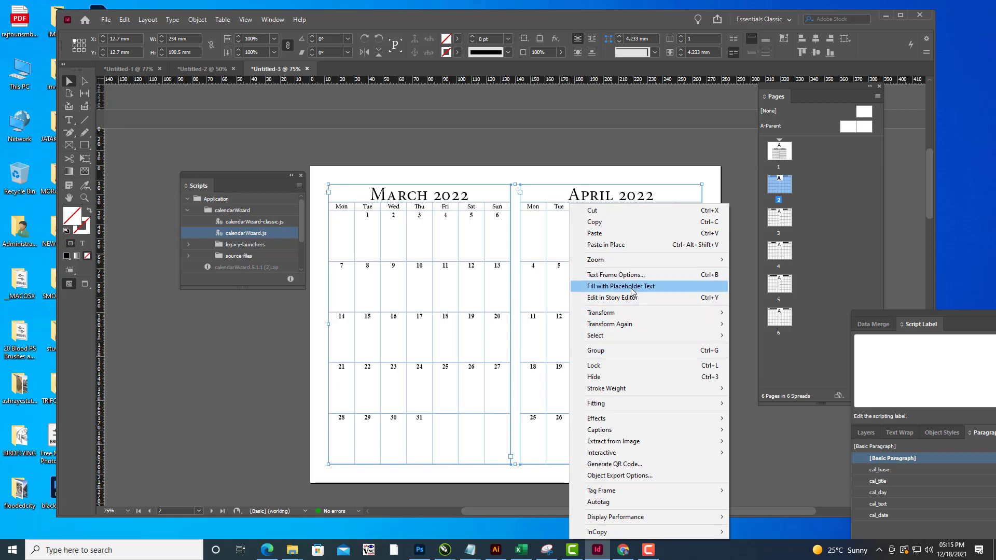
mouse_move(633, 313)
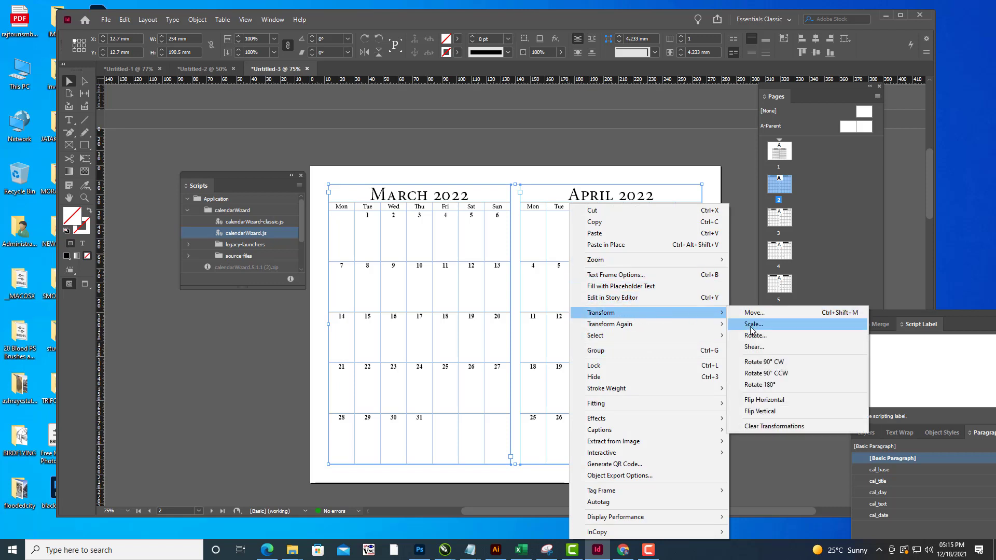
left_click(751, 326)
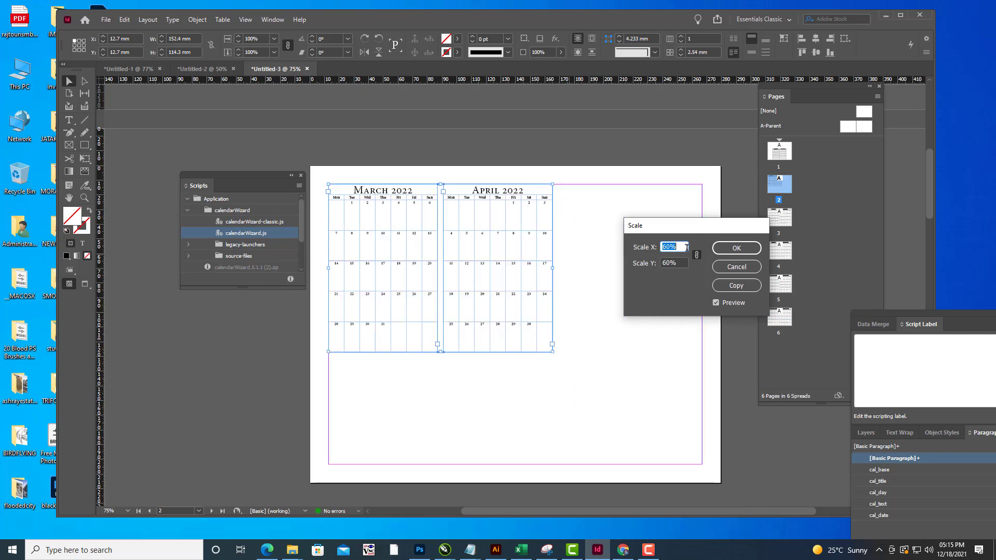
left_click(736, 248)
left_click_drag(456, 263, 549, 345)
left_click(569, 245)
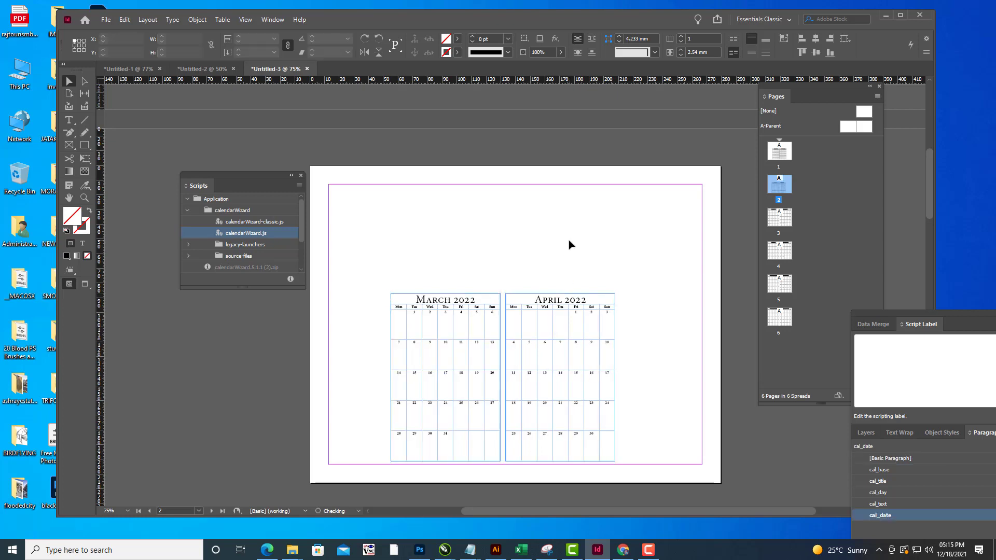
Scale the May and June 2022 calendars on page 3 to 60% and move them to about X 63.5 mm, Y 82 mm.
scroll(575, 284, "down", 8)
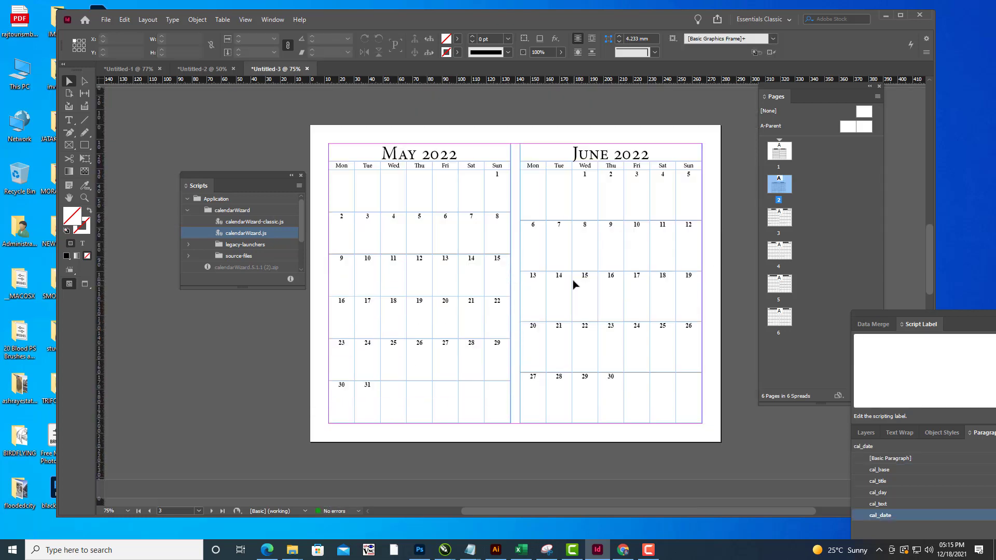
left_click(560, 312)
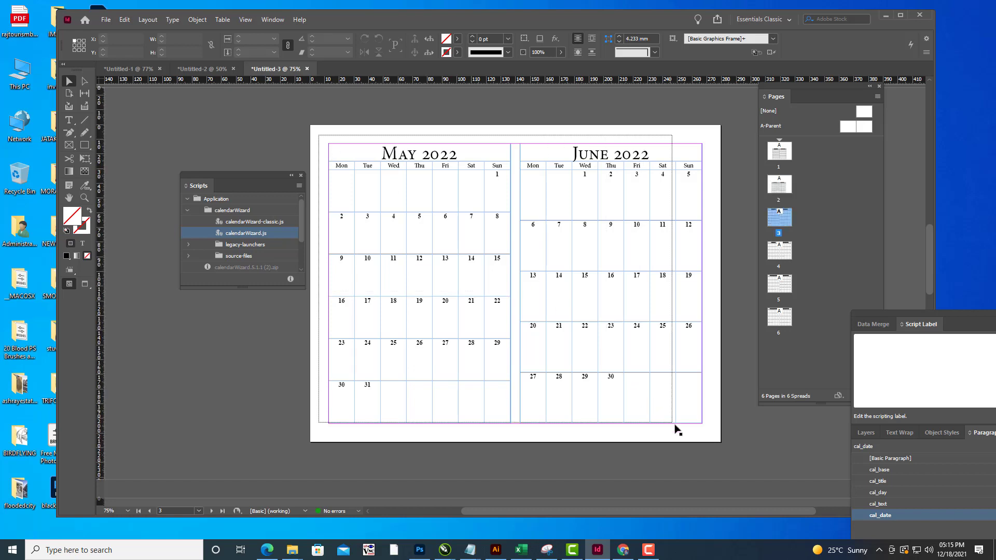
left_click(708, 436)
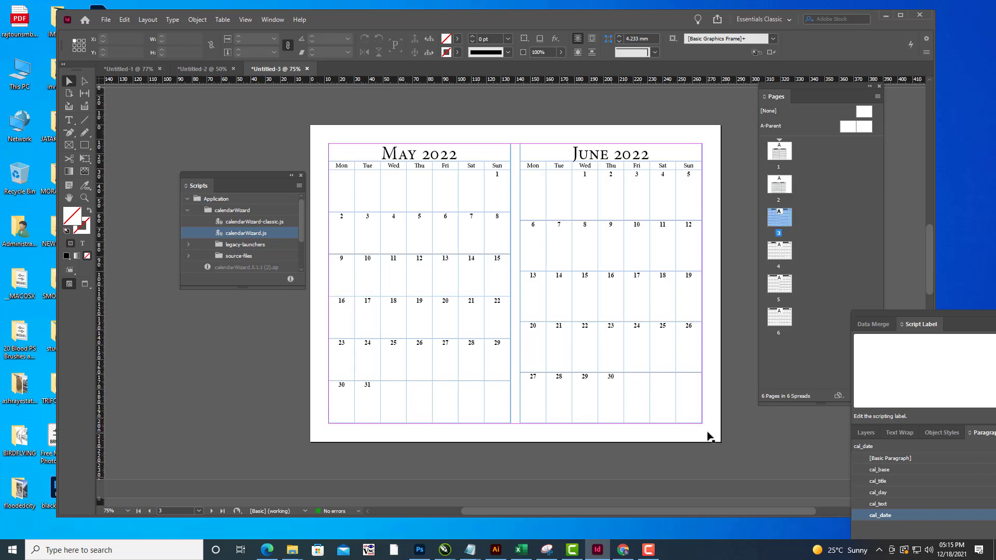
left_click(596, 263)
right_click(598, 264)
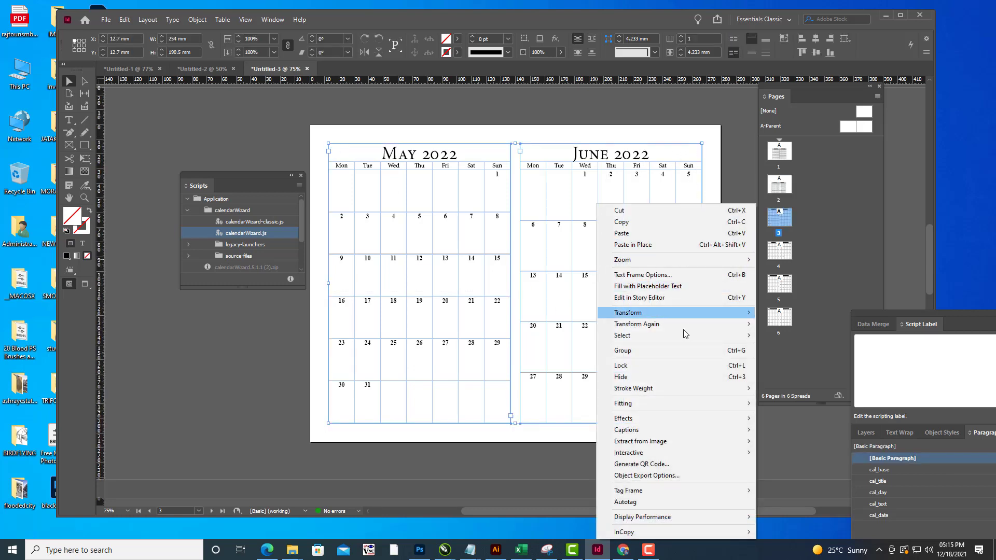
mouse_move(677, 316)
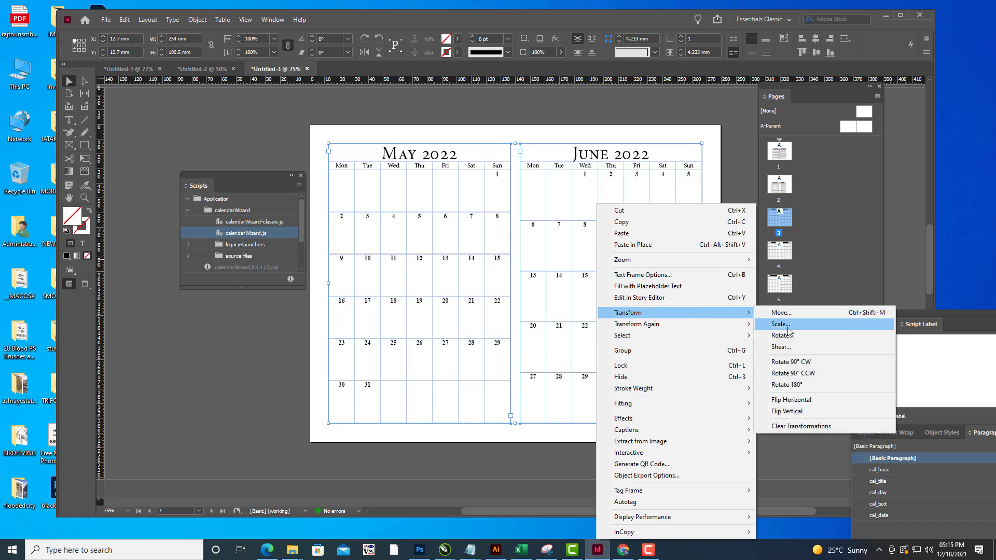
left_click(778, 324)
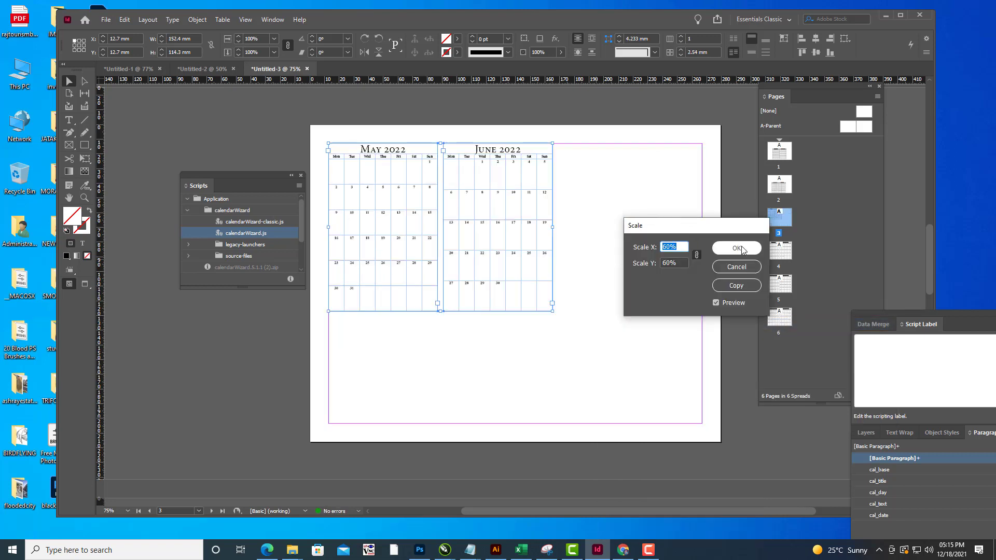
left_click(737, 249)
mouse_move(474, 227)
left_mouse_down()
mouse_move(545, 312)
mouse_move(547, 330)
left_mouse_up()
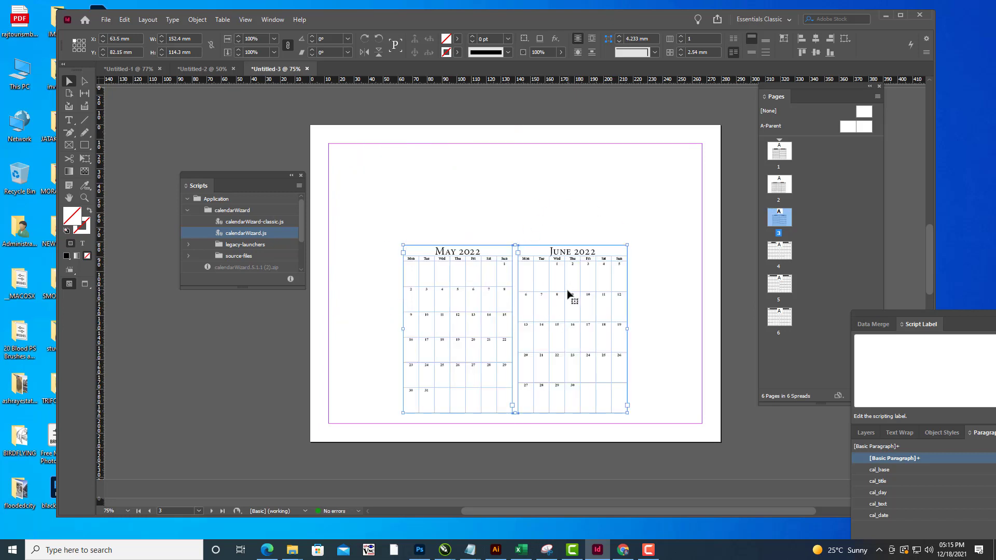
left_click(629, 194)
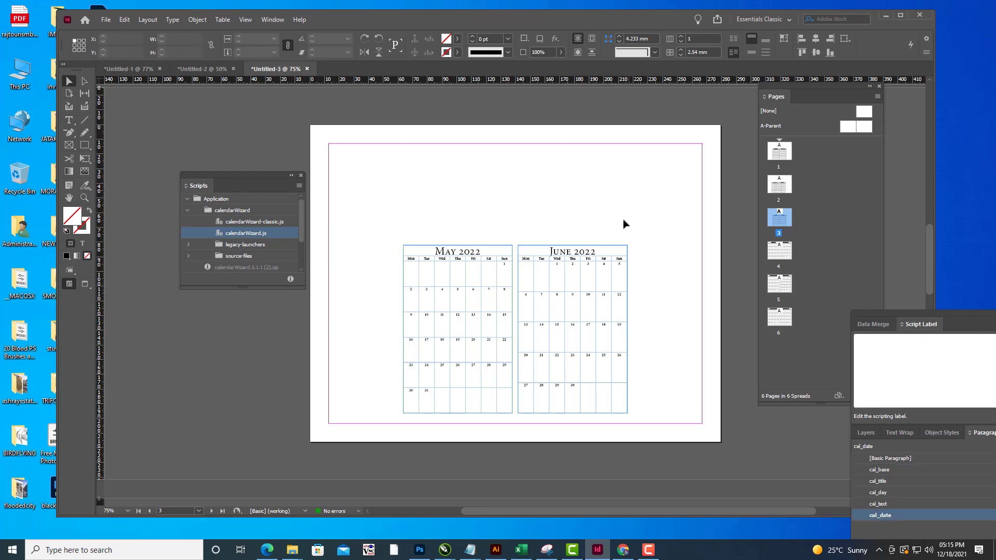
Scale the July and August 2022 calendars on page 4 to 60% and move them to about X 63.5 mm, Y 85 mm.
scroll(625, 224, "up", 1)
scroll(625, 225, "up", 1)
scroll(624, 224, "down", 8)
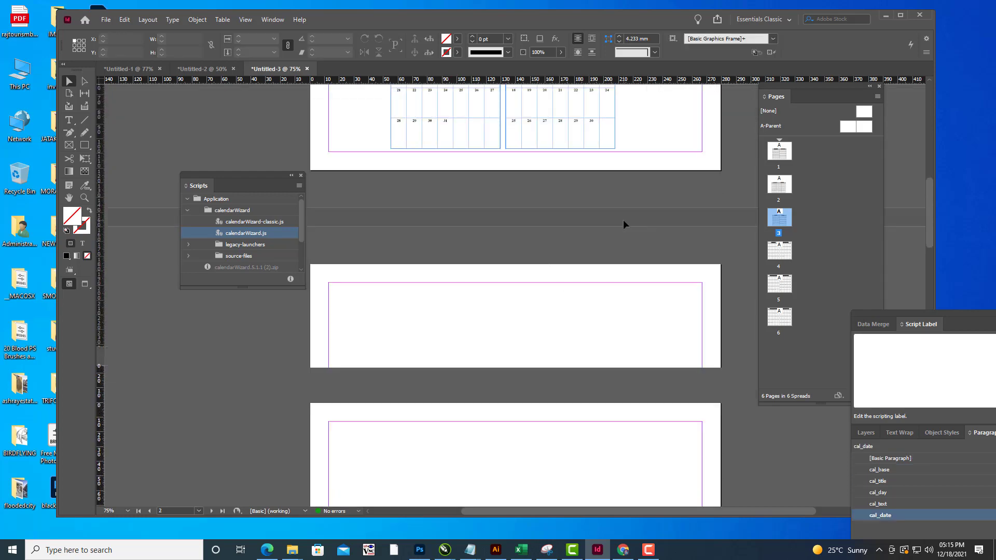
scroll(624, 224, "up", 5)
scroll(623, 220, "down", 10)
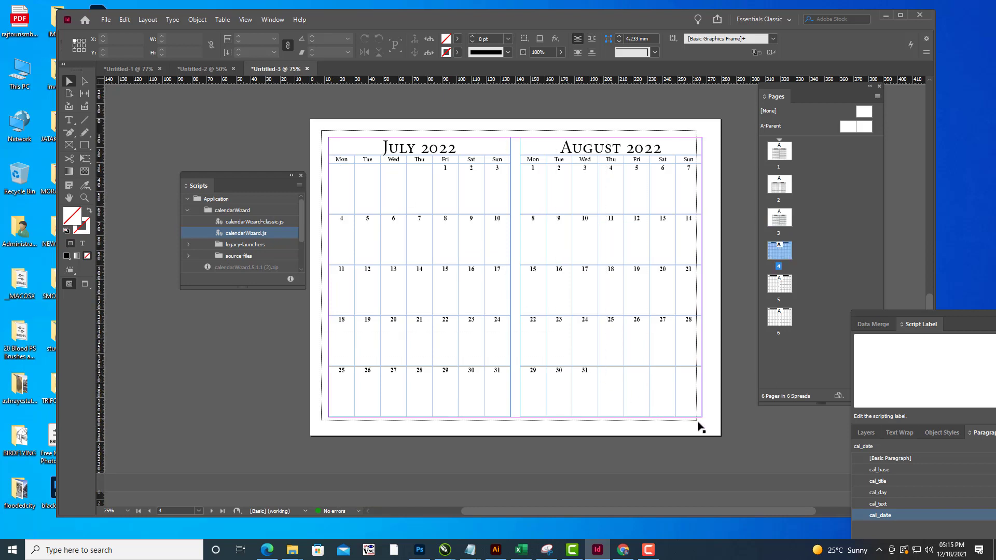
left_click(583, 279)
right_click(574, 263)
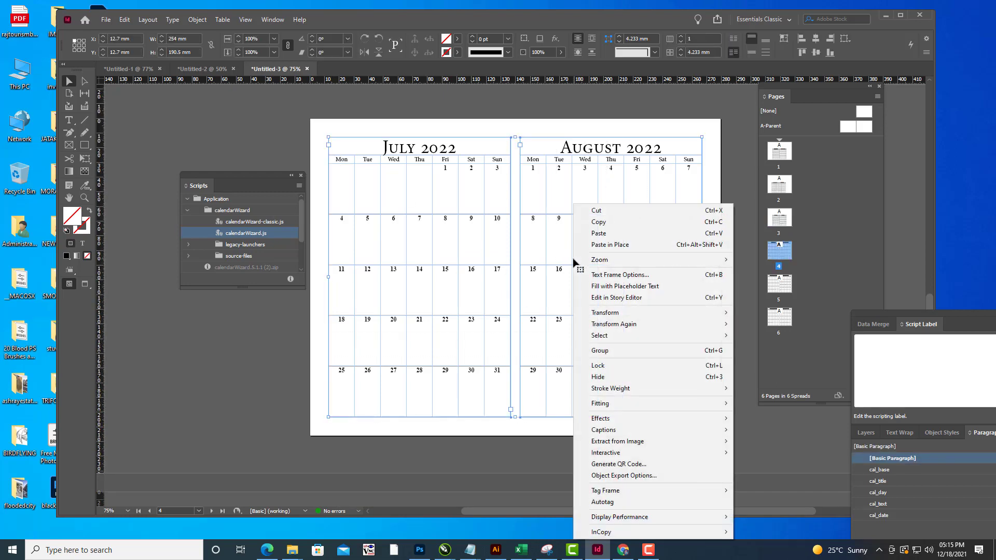
mouse_move(669, 312)
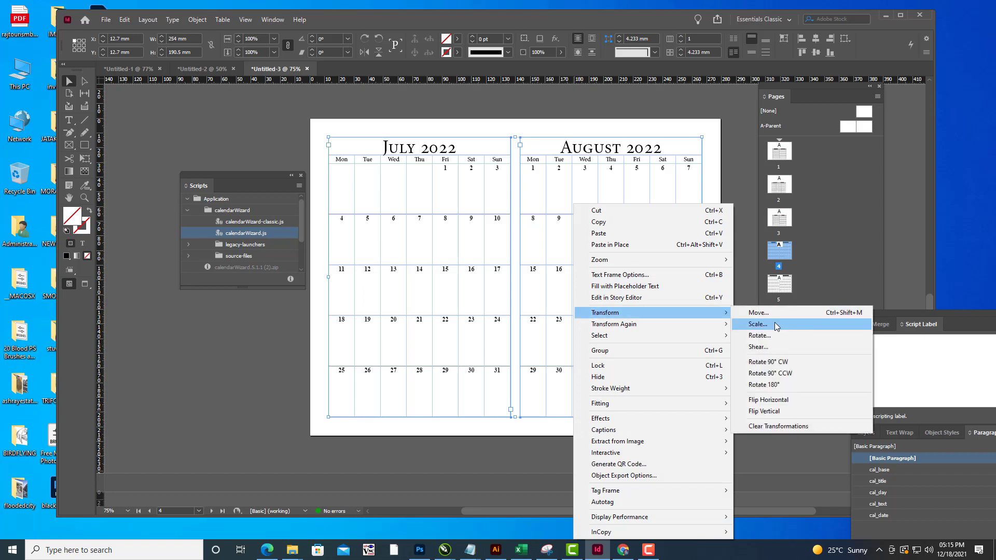
left_click(765, 324)
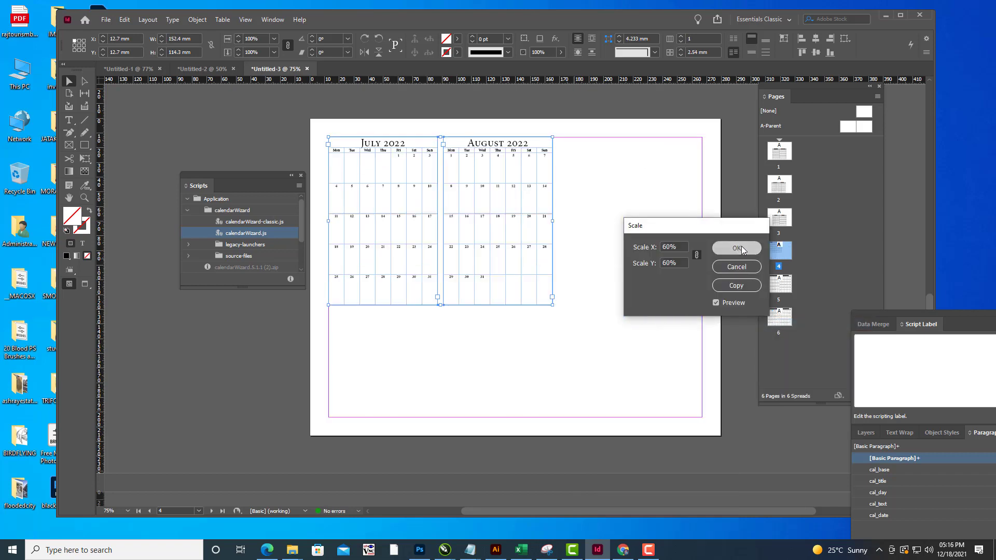
left_click(737, 249)
left_click_drag(468, 208, 543, 310)
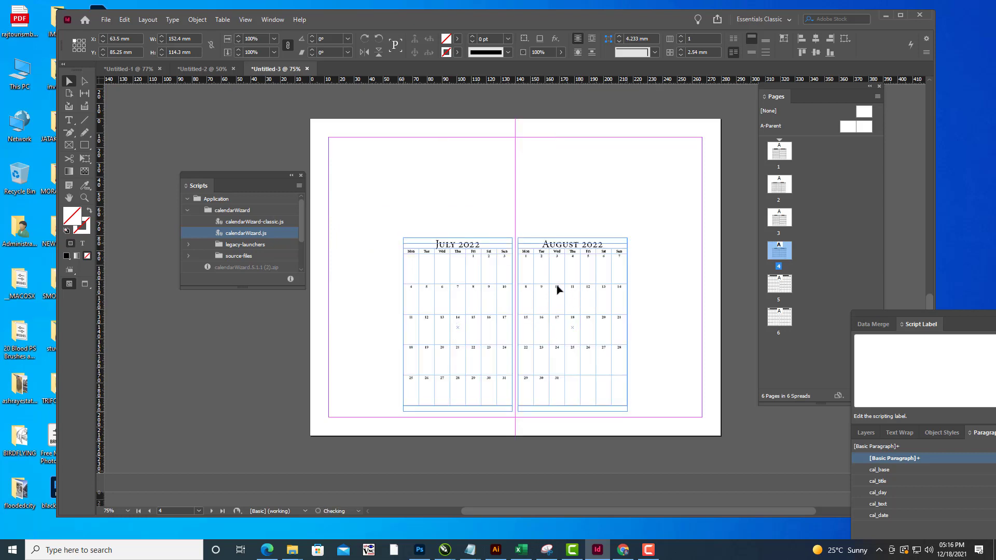
left_click(607, 225)
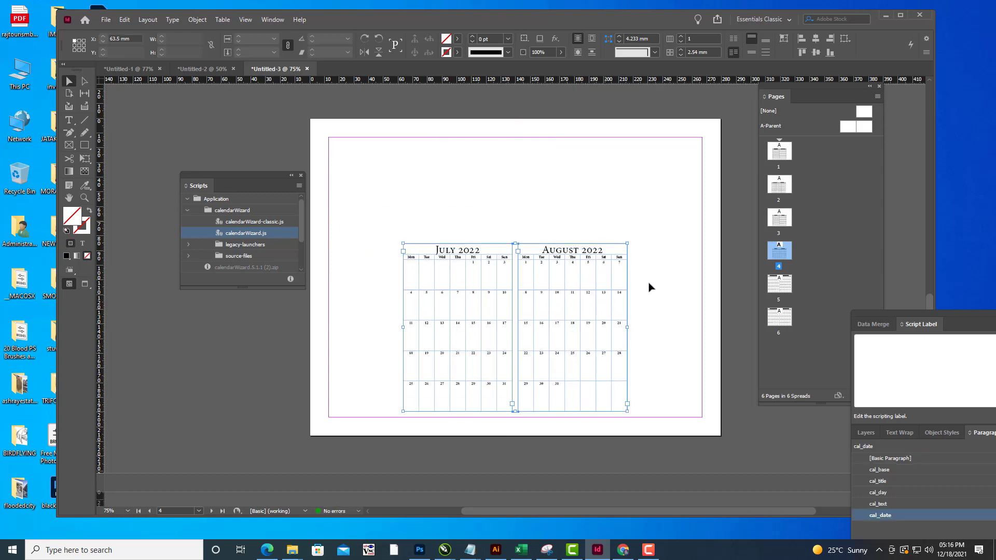
Scale the September and October 2022 calendars on page 5 to 60% and move them to about X 63.5 mm, Y 85 mm.
scroll(648, 283, "down", 6)
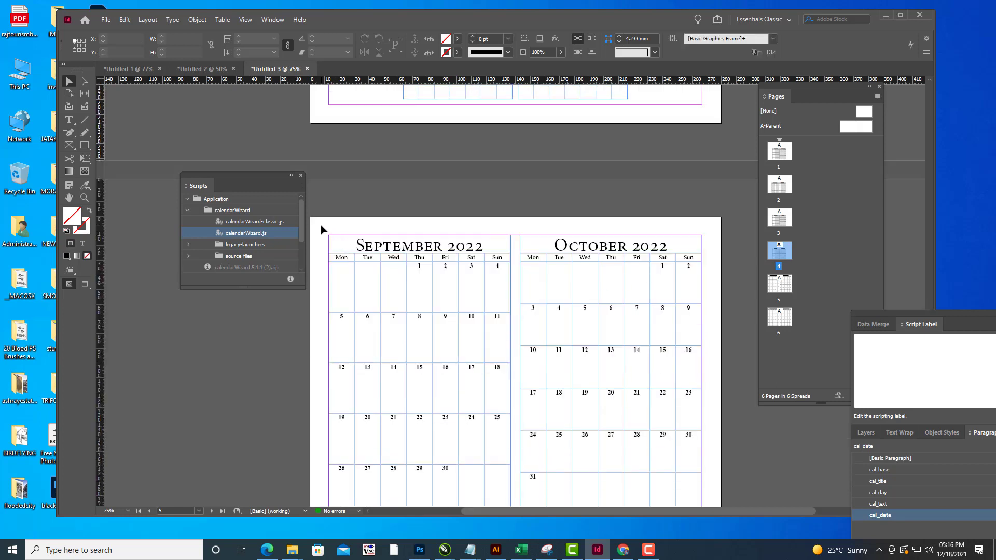
scroll(623, 492, "down", 2)
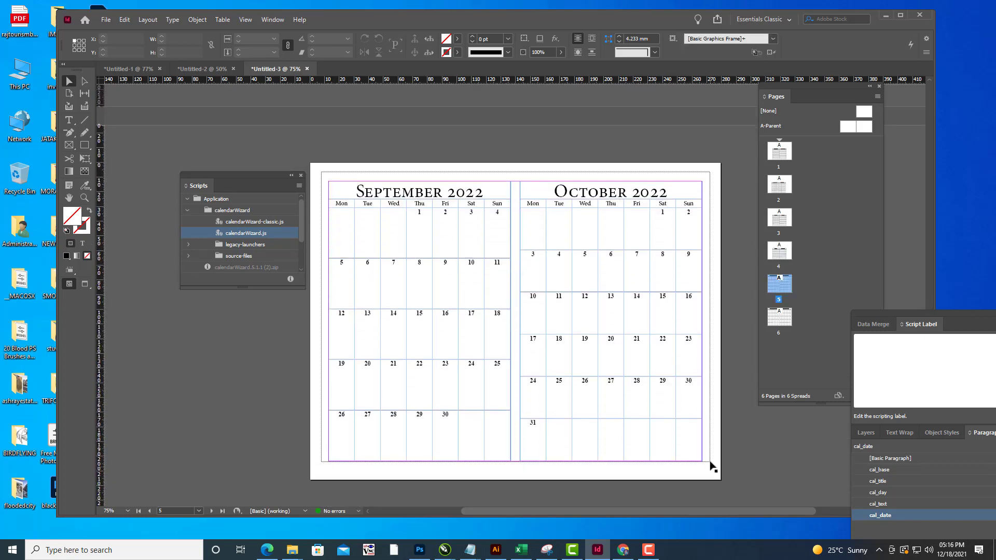
left_click(645, 409)
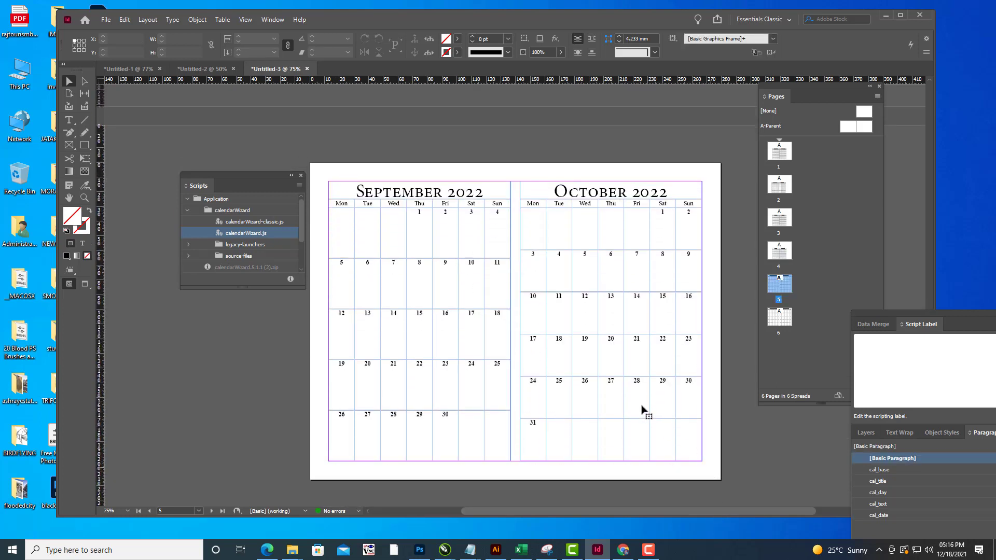
right_click(521, 267)
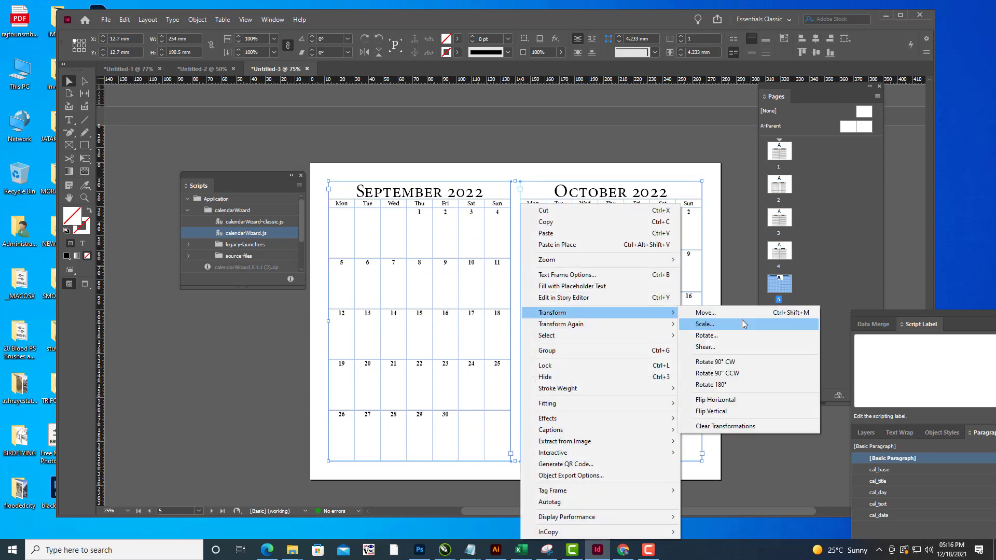
mouse_move(592, 314)
left_click(742, 326)
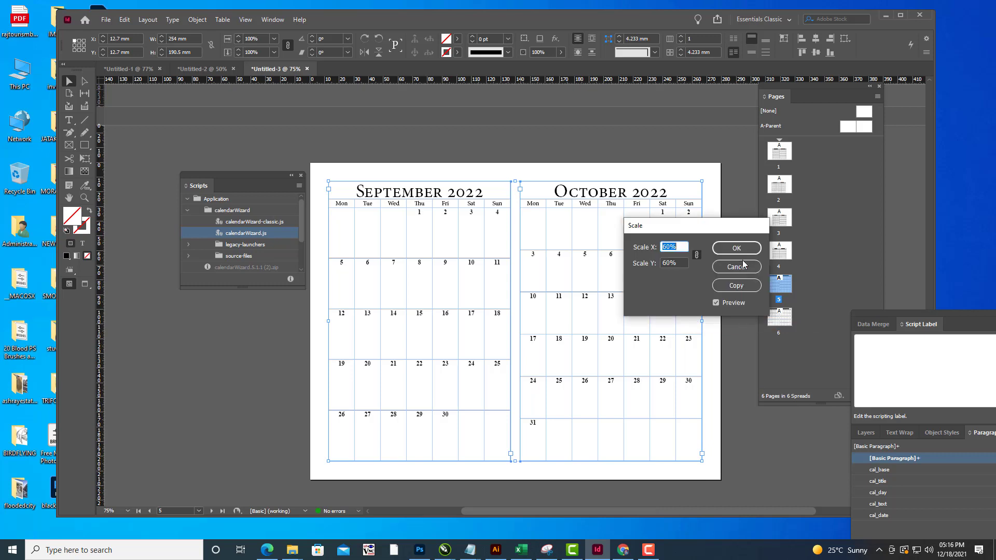
left_click(744, 249)
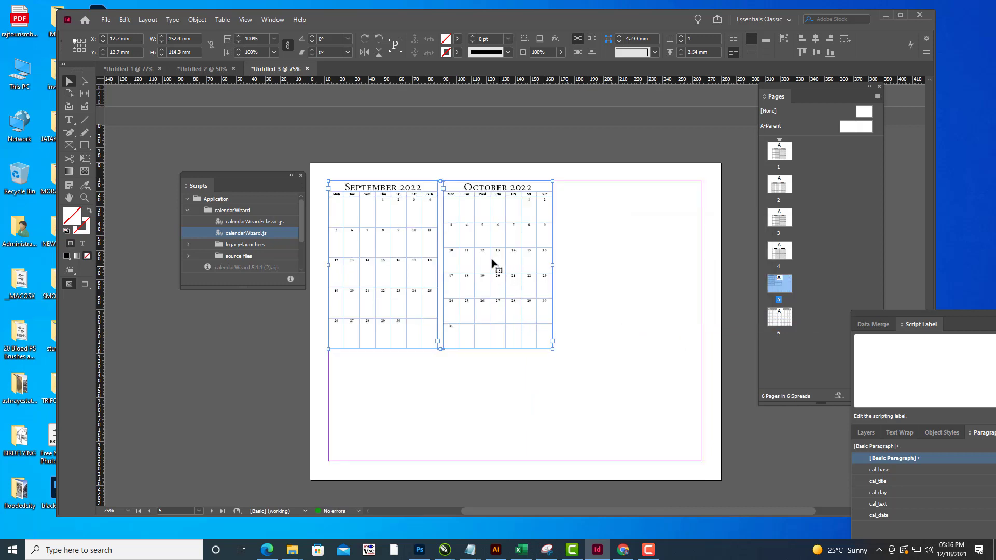
left_click_drag(503, 285, 566, 366)
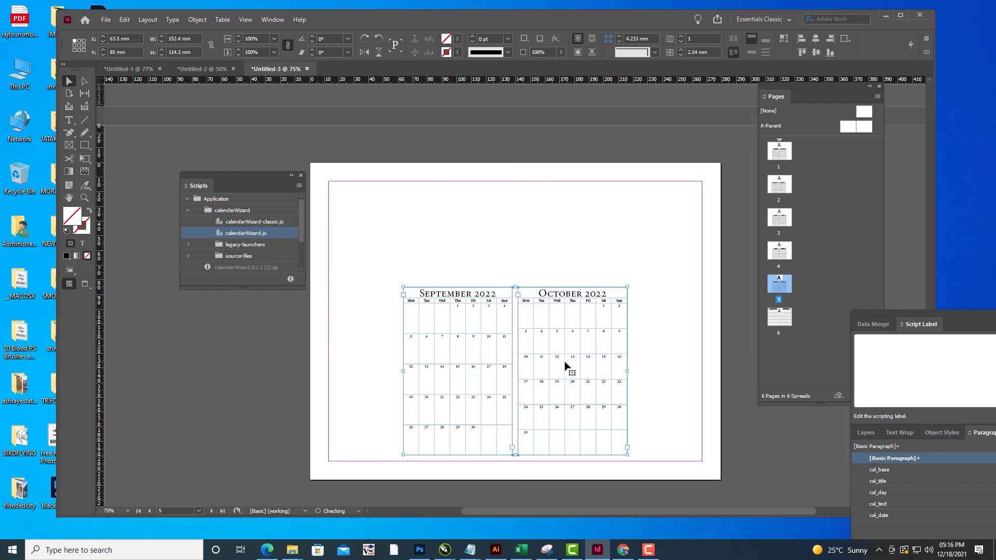
left_click(574, 246)
Scale the November and December 2022 calendars on page 6 to 60% and move them together into the lower centre of the page.
scroll(586, 270, "down", 5)
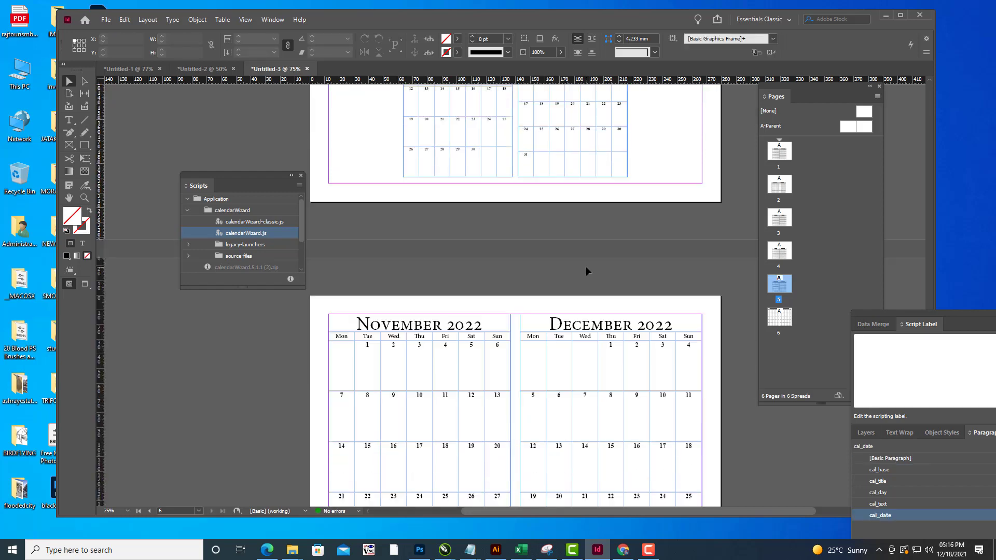
scroll(586, 271, "down", 3)
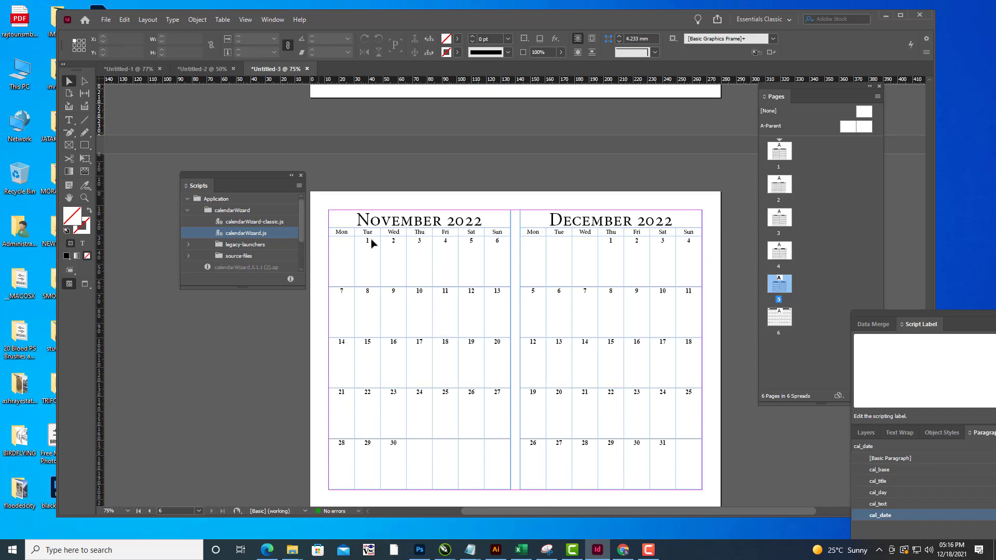
left_click_drag(372, 244, 712, 498)
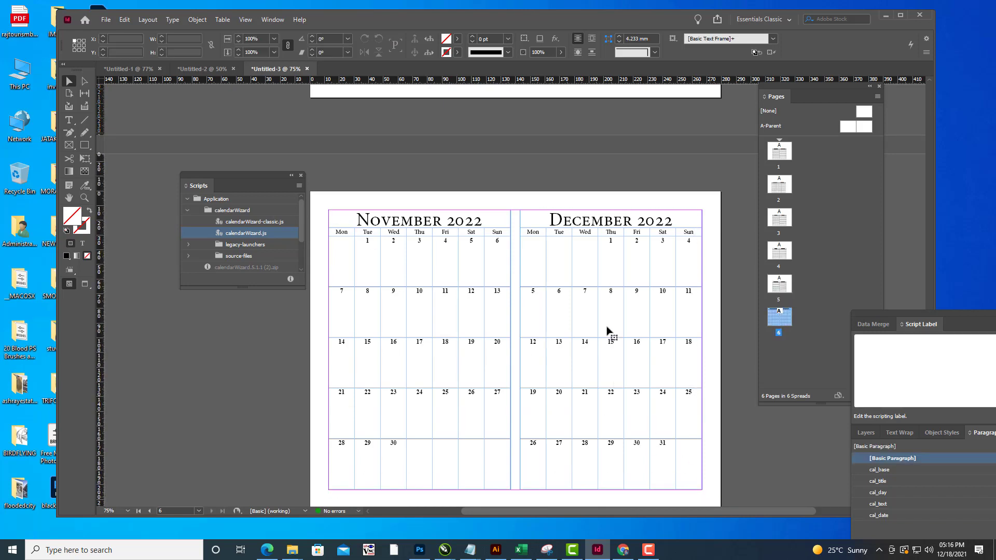
left_click(608, 295)
right_click(600, 289)
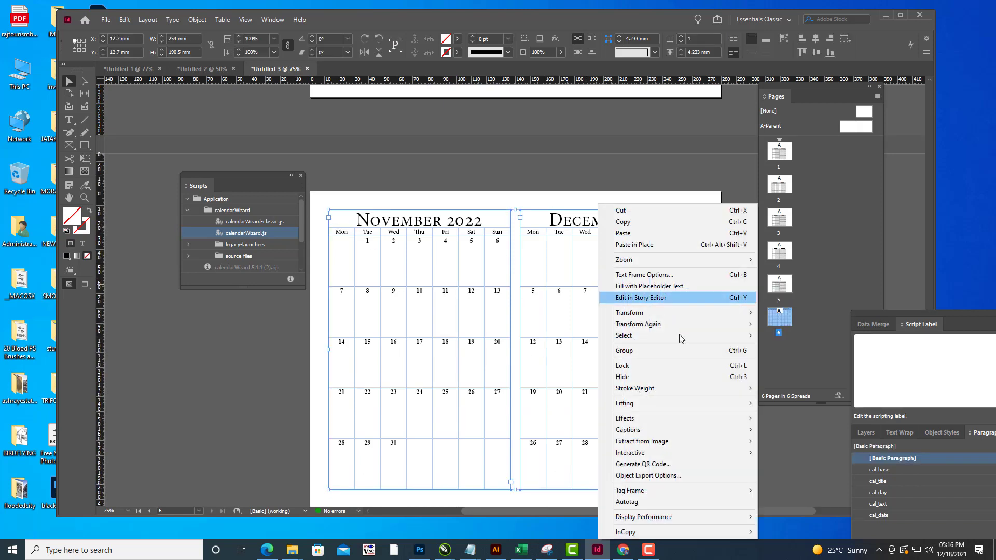
mouse_move(681, 318)
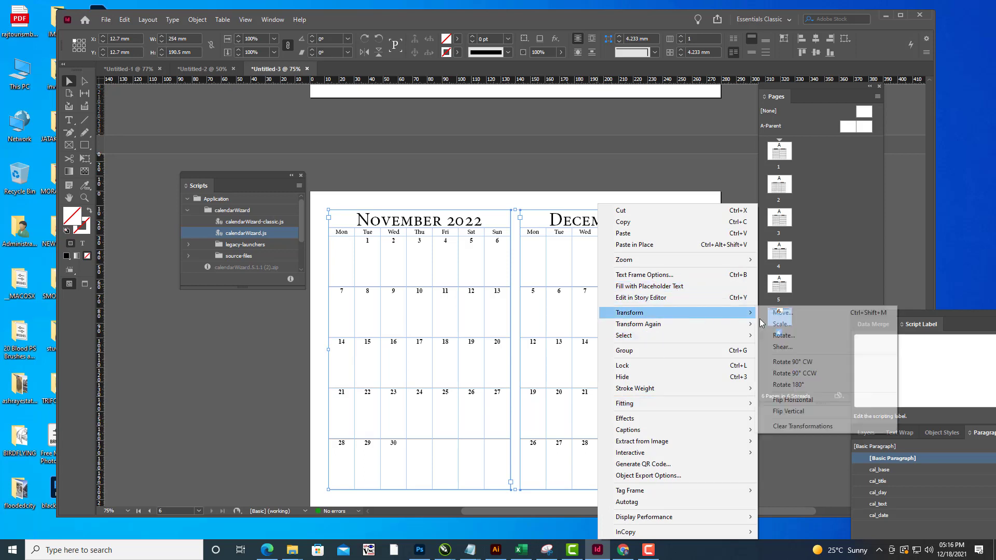
left_click(796, 325)
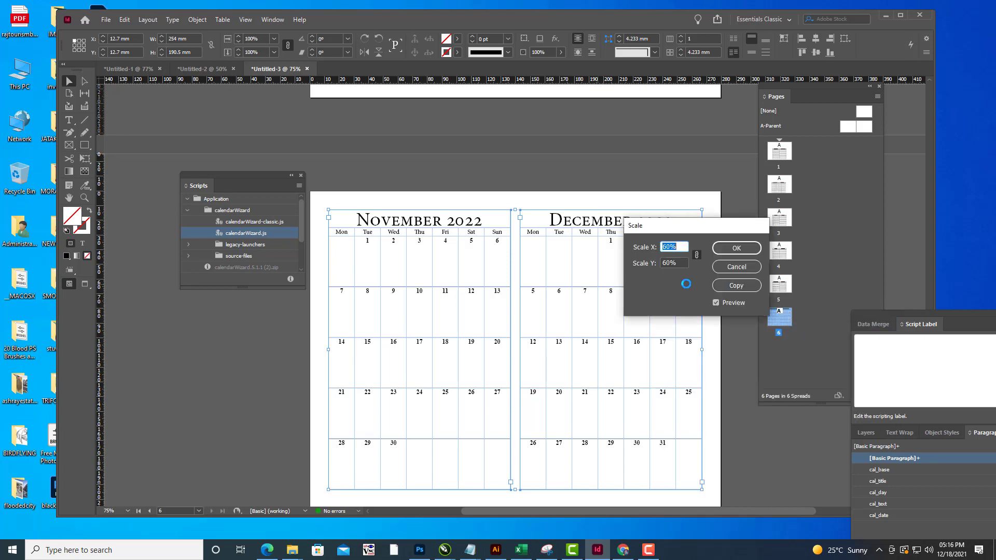
left_click(737, 248)
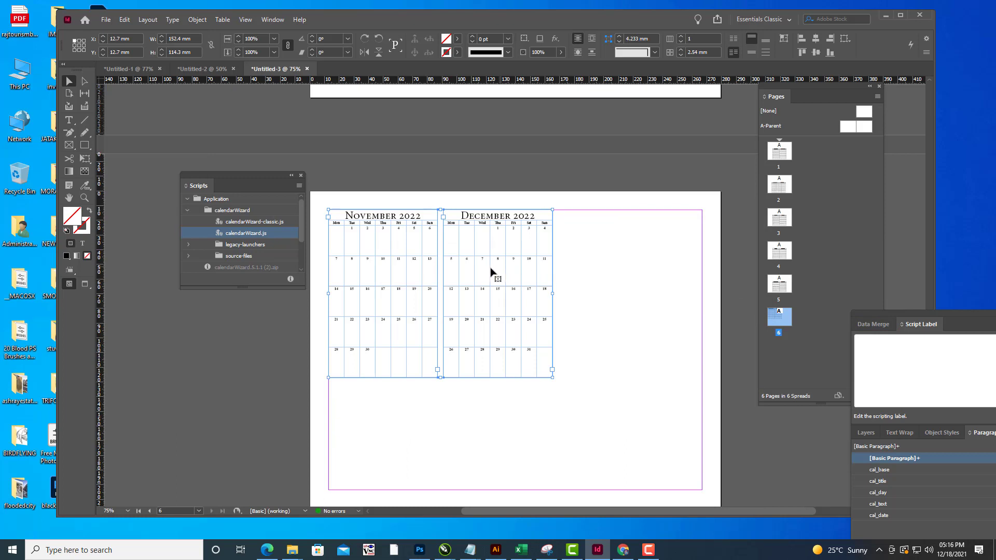
left_click_drag(491, 270, 561, 372)
left_click(589, 258)
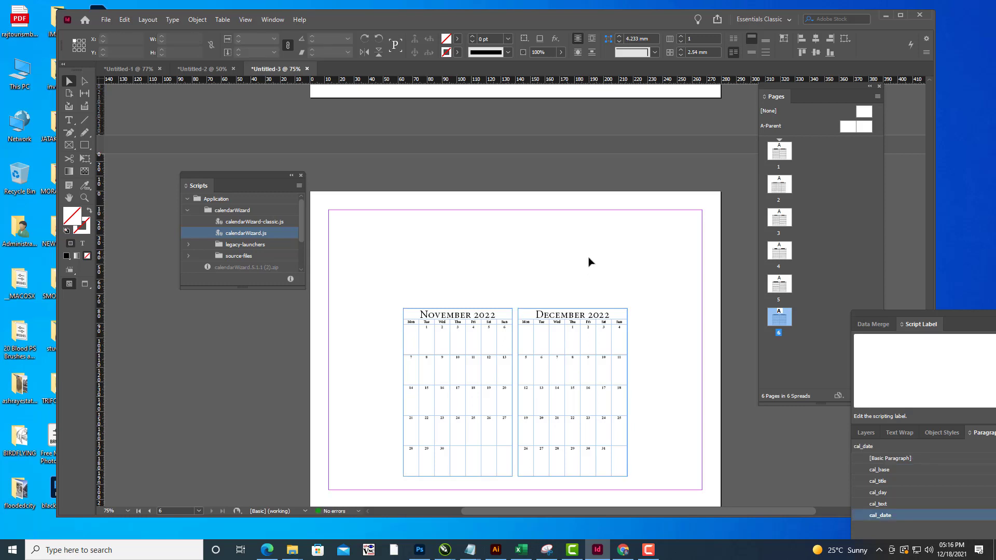
Review the size and placement of the calendars across all six pages, from December back to January.
scroll(589, 258, "up", 10)
scroll(589, 258, "up", 4)
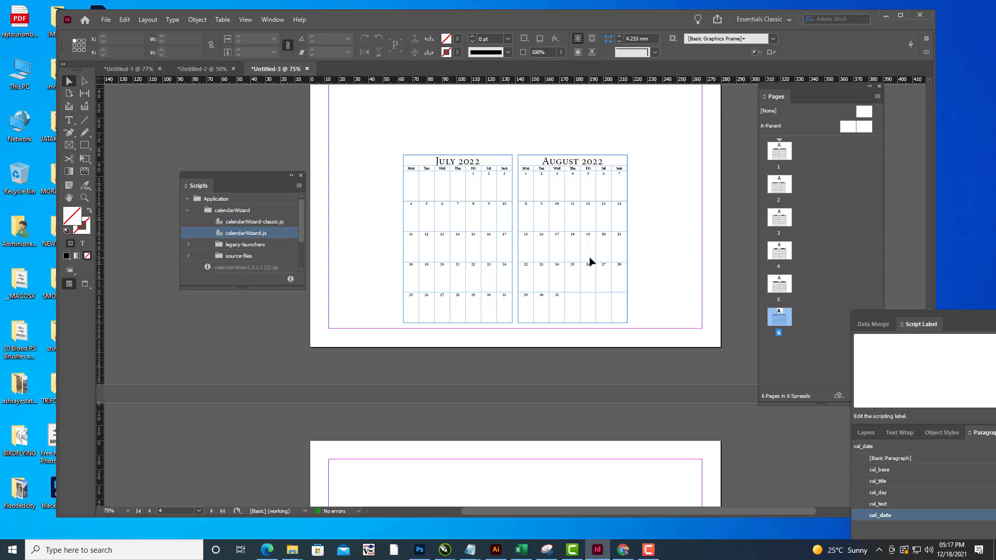
scroll(630, 285, "up", 15)
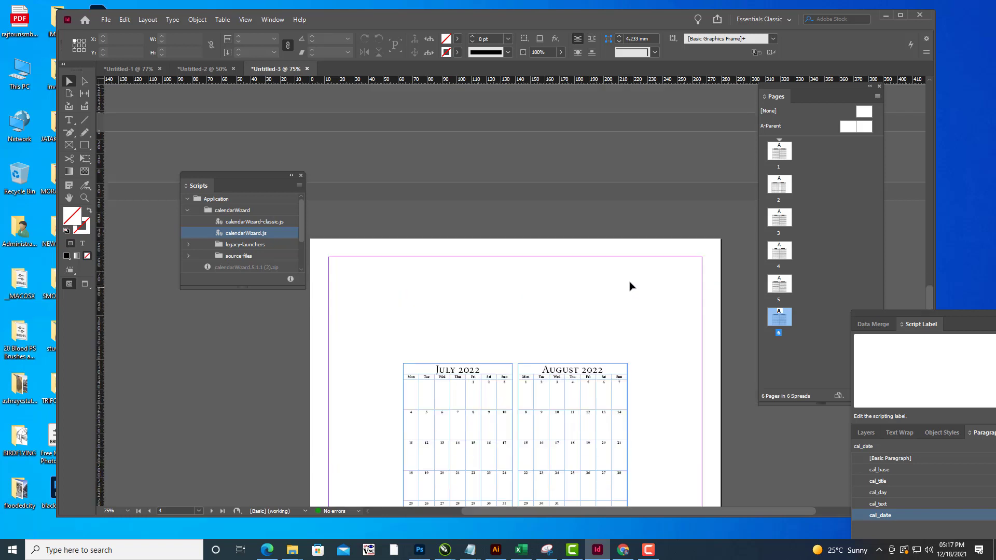
scroll(631, 283, "up", 8)
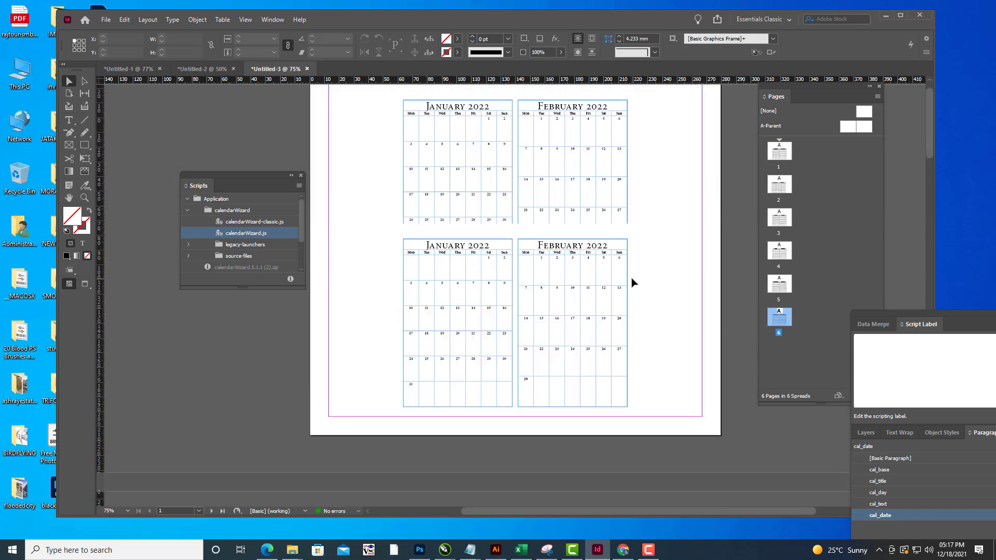
key("ctrl+minus")
key("ctrl+minus")
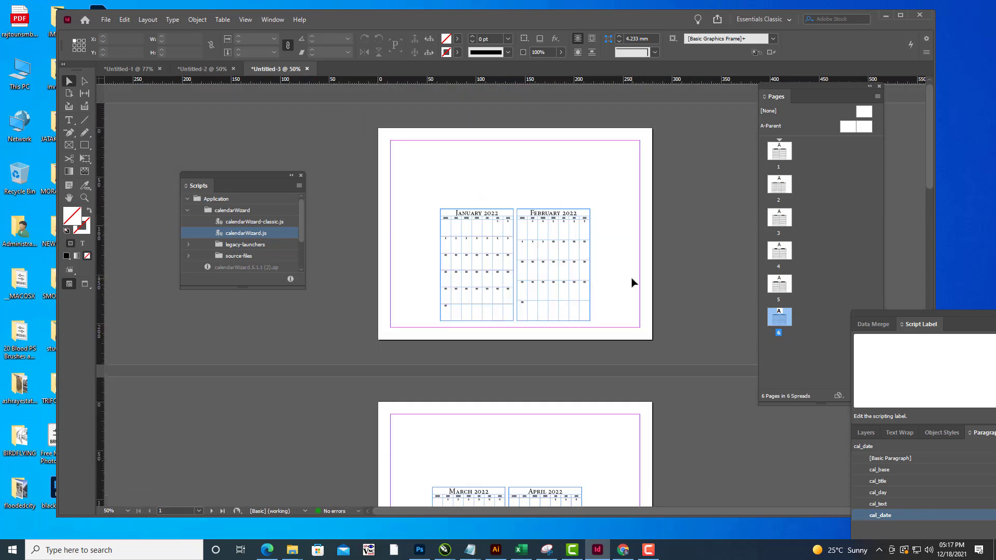
scroll(632, 282, "down", 2)
scroll(631, 282, "down", 2)
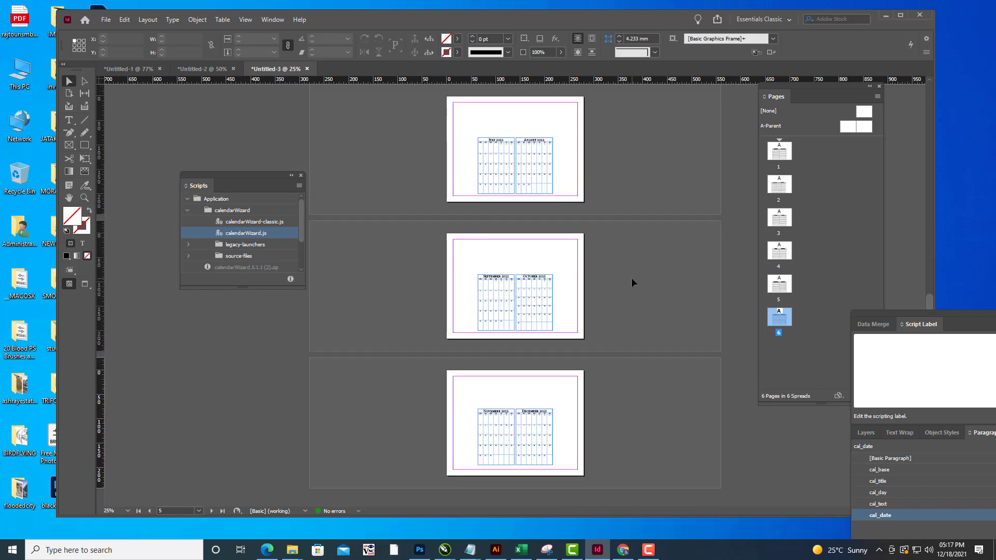
scroll(632, 283, "up", 7)
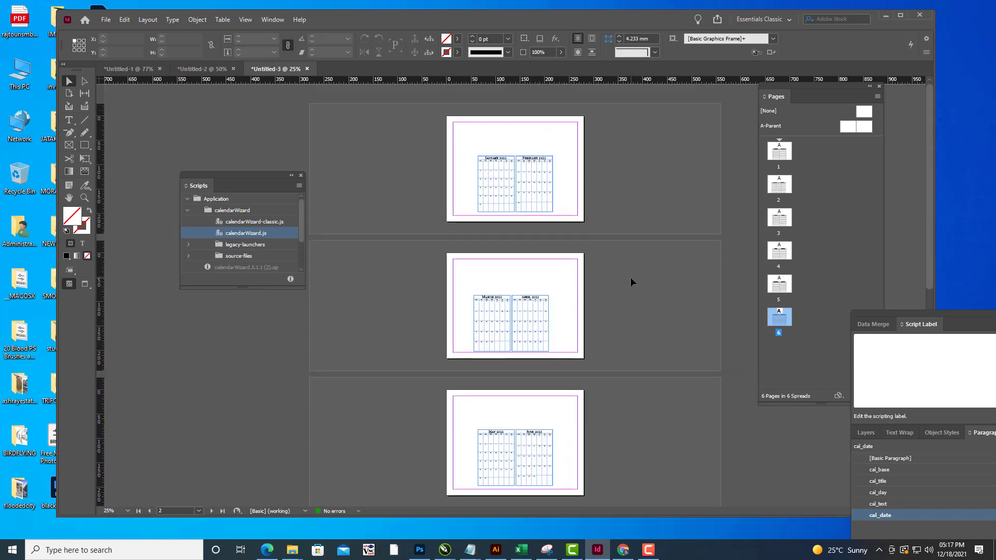
key("ctrl+equal")
key("ctrl+equal")
scroll(630, 282, "up", 4)
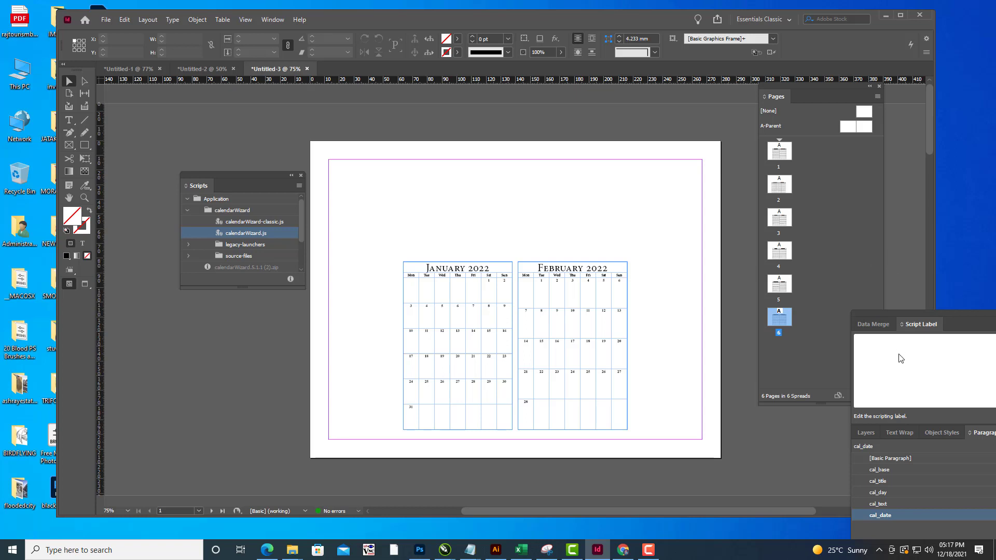
Set the cal_date paragraph style's character color to the red C=15 M=100 Y=100 K=0 swatch.
left_click_drag(874, 312, 713, 154)
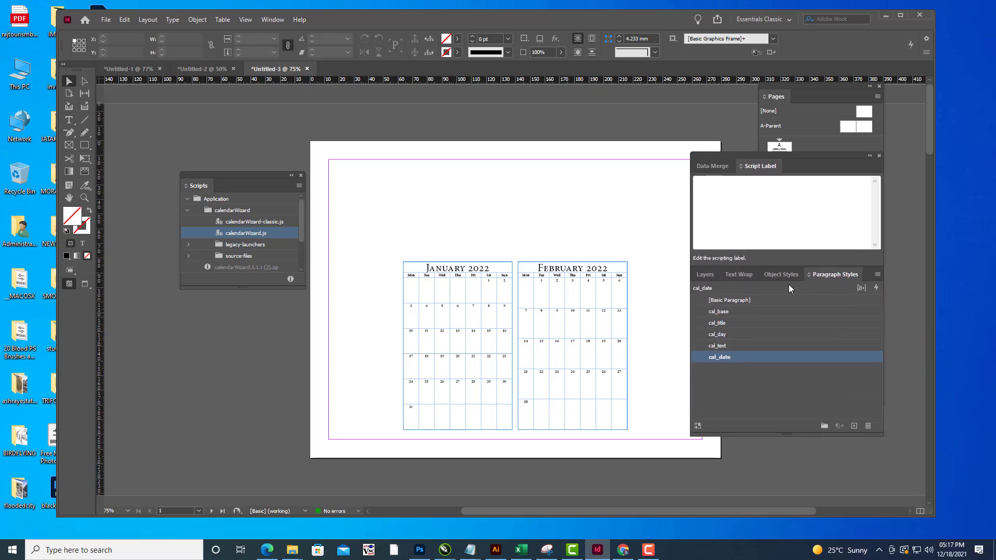
double_click(750, 357)
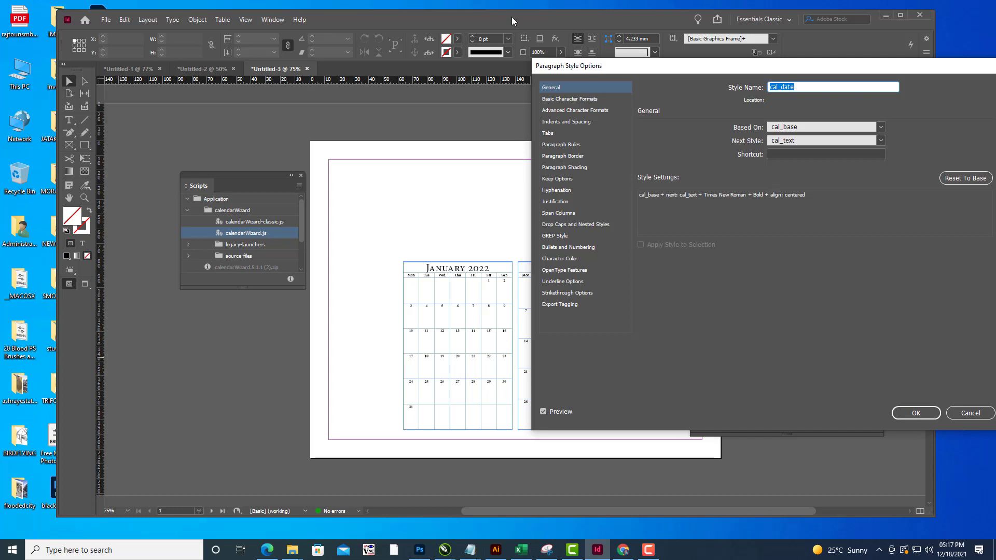
left_click_drag(599, 67, 743, 93)
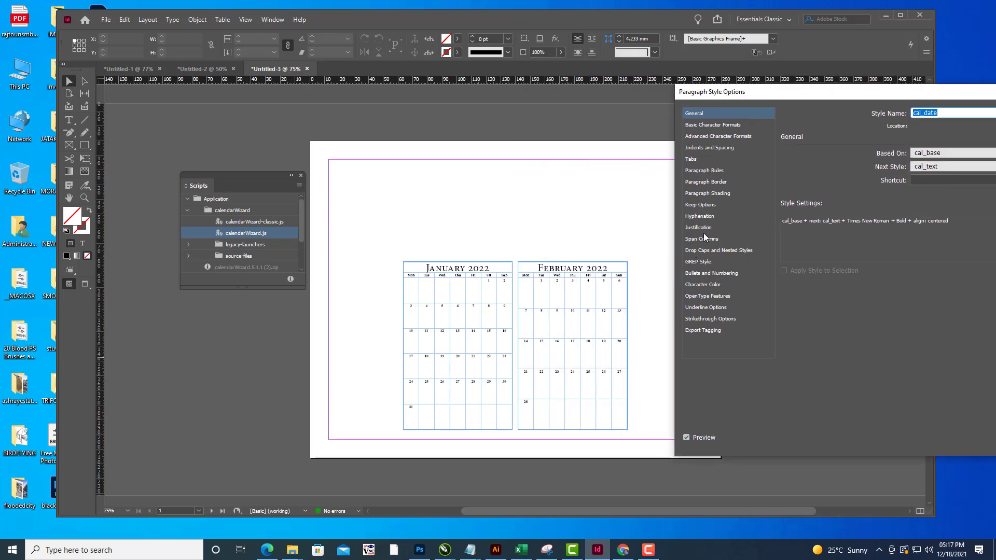
left_click(713, 286)
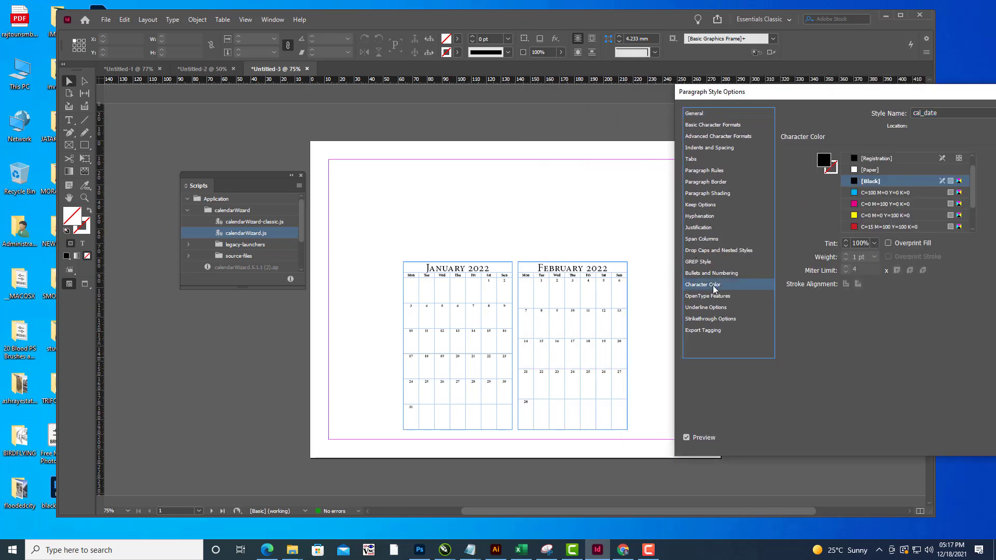
left_click(857, 216)
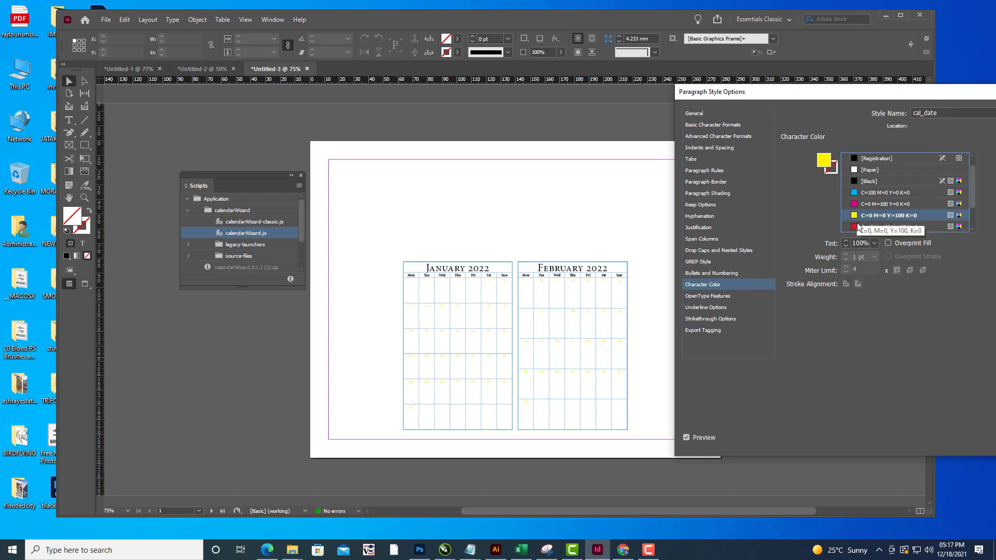
left_click(856, 226)
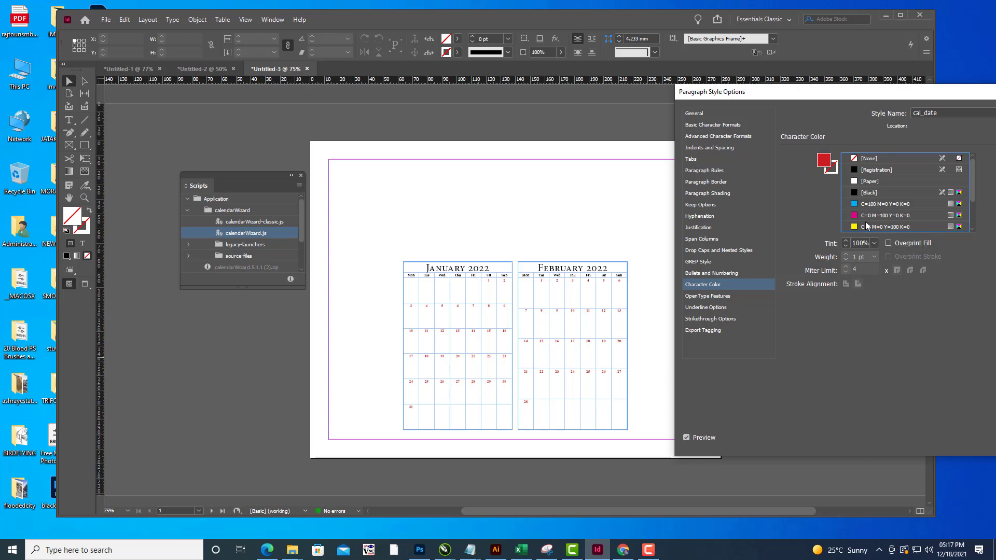
left_click_drag(865, 95, 661, 120)
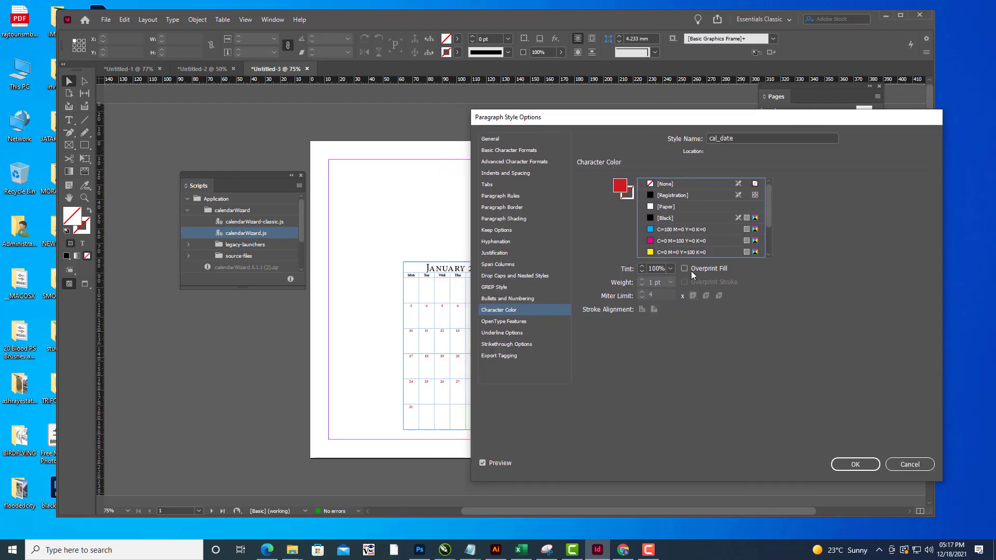
left_click(851, 465)
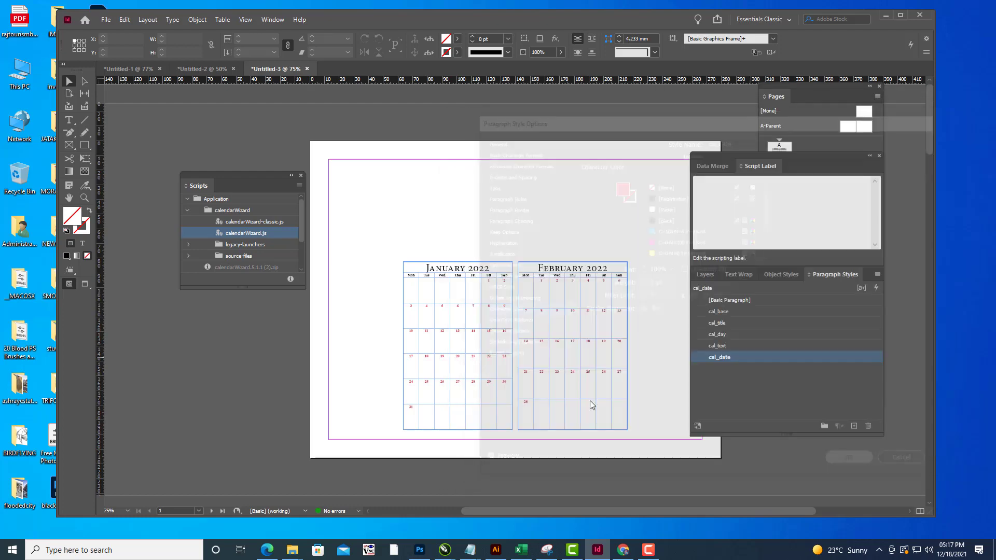
Check the date color on the calendar pages from March through August 2022.
scroll(582, 345, "down", 10)
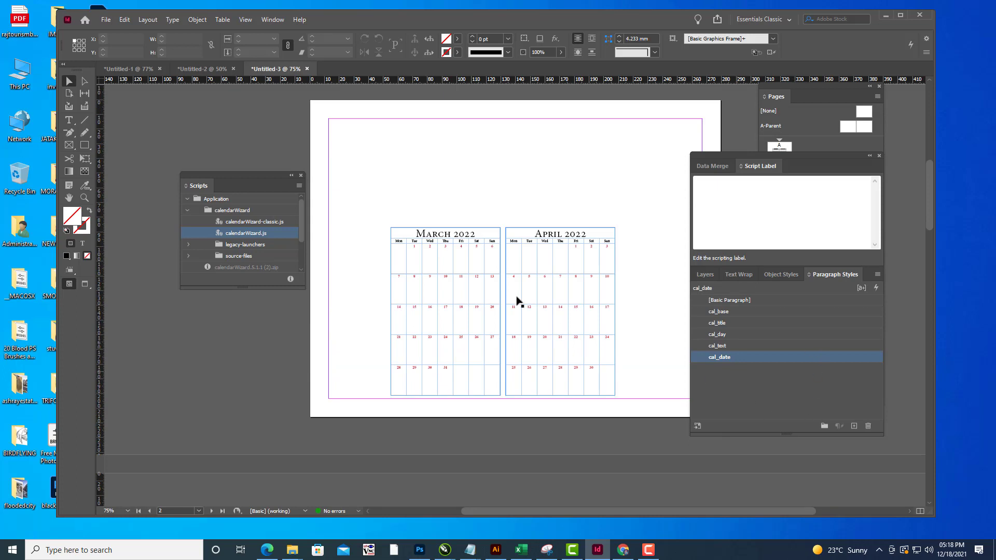
scroll(516, 300, "down", 5)
scroll(512, 295, "down", 10)
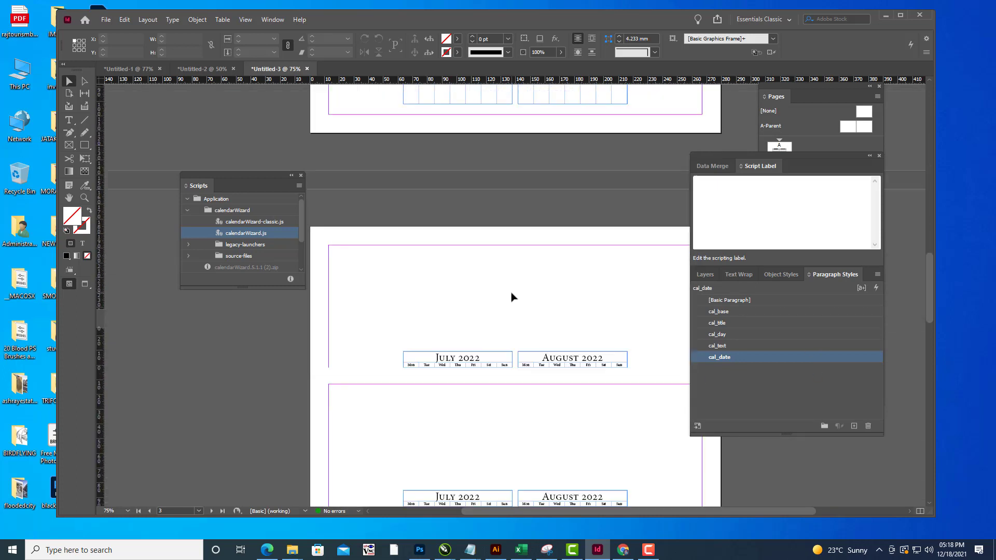
scroll(511, 297, "up", 10)
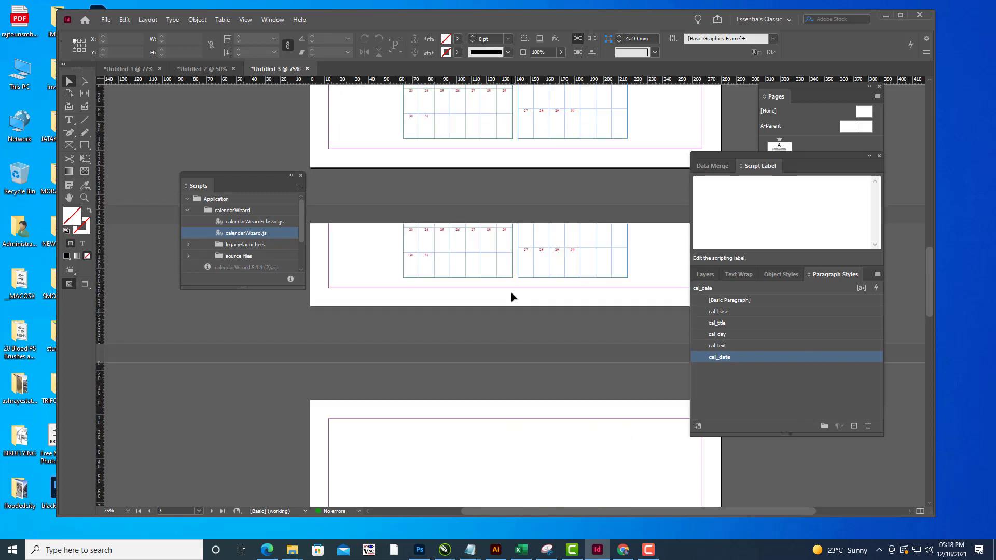
scroll(511, 297, "up", 5)
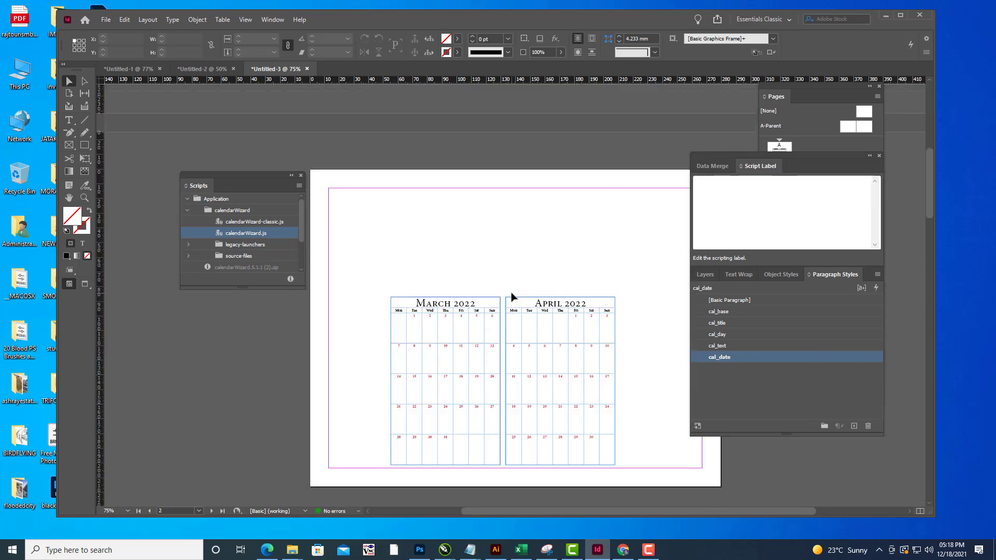
scroll(511, 296, "down", 1)
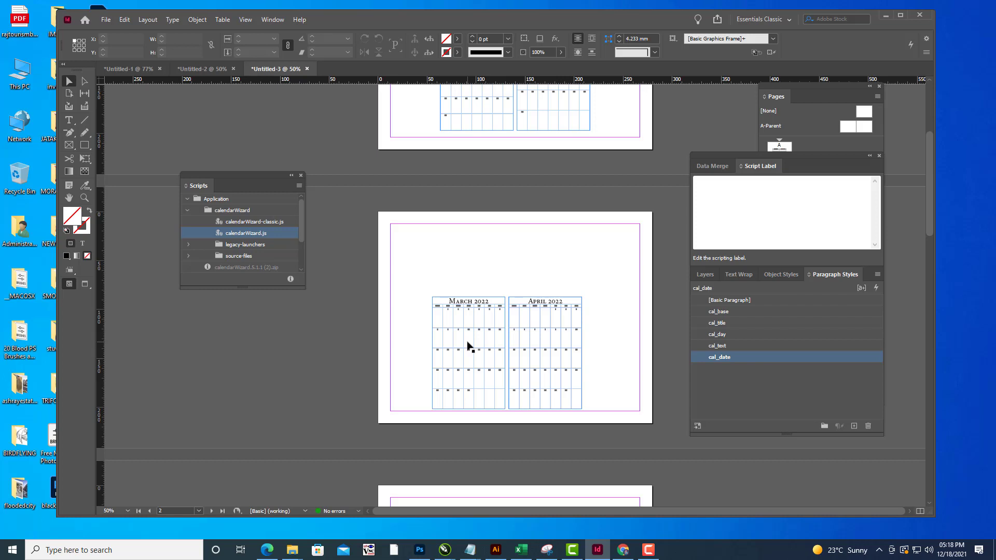
left_click(795, 90)
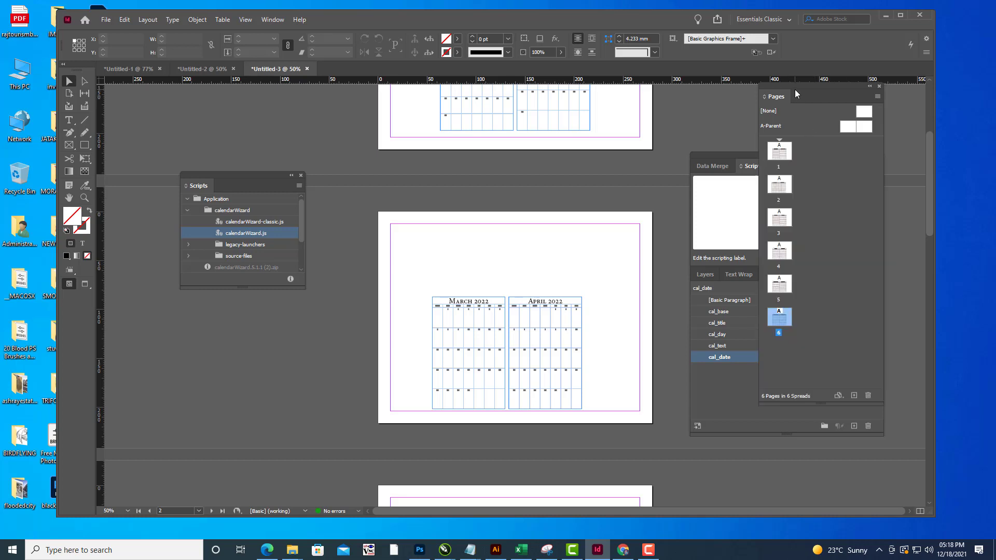
left_click(732, 159)
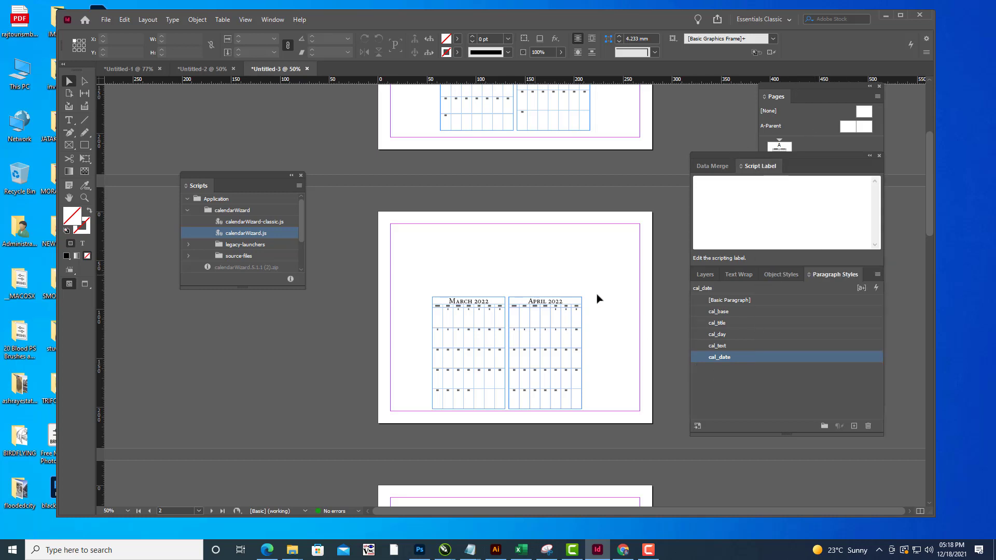
left_click(704, 274)
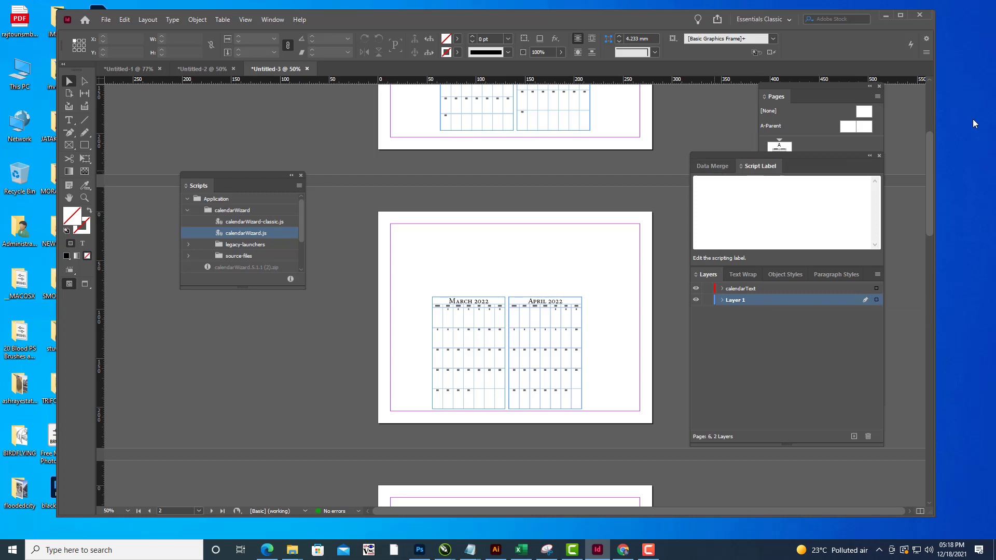
left_click(836, 275)
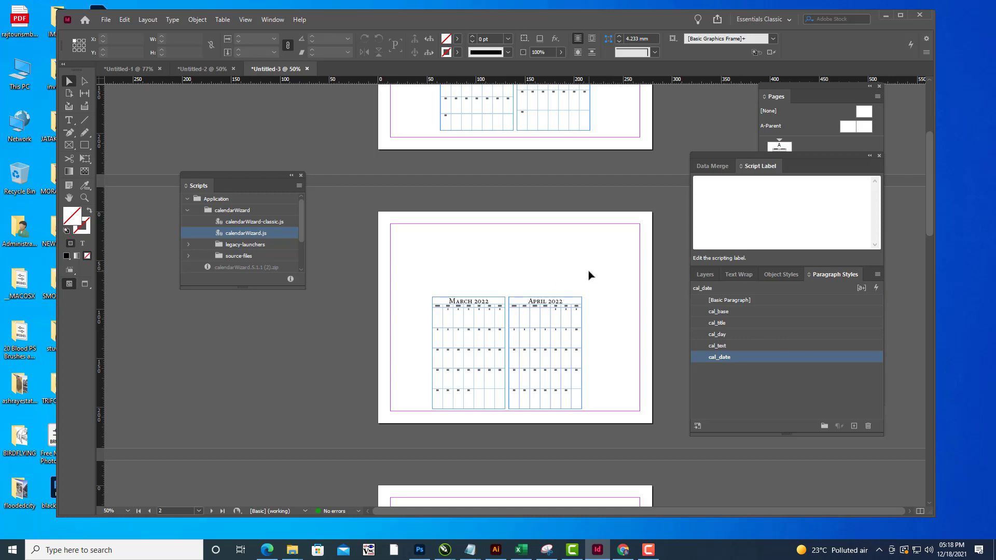
Set the cal_title paragraph style's font family to Times New Roman in its basic character formats.
key("ctrl+1")
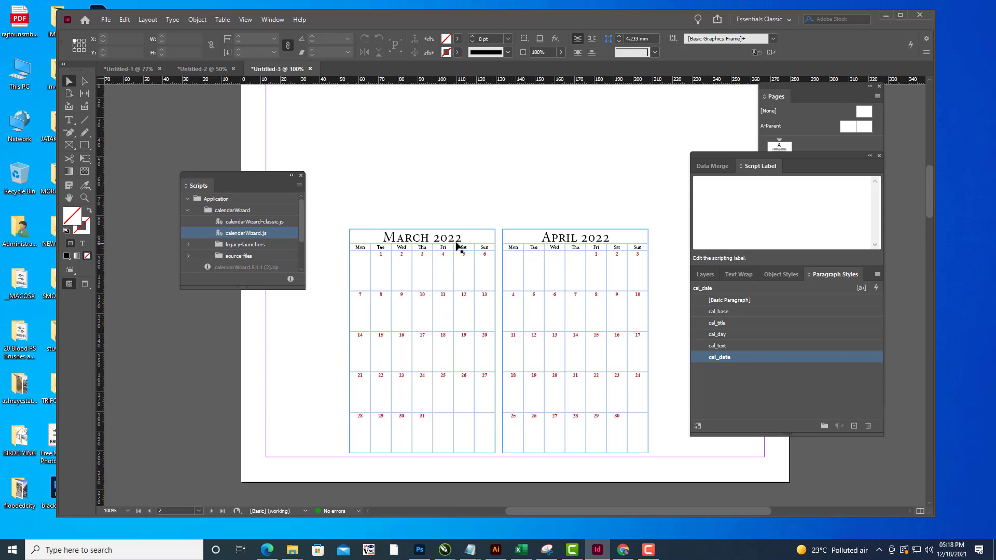
left_click(736, 322)
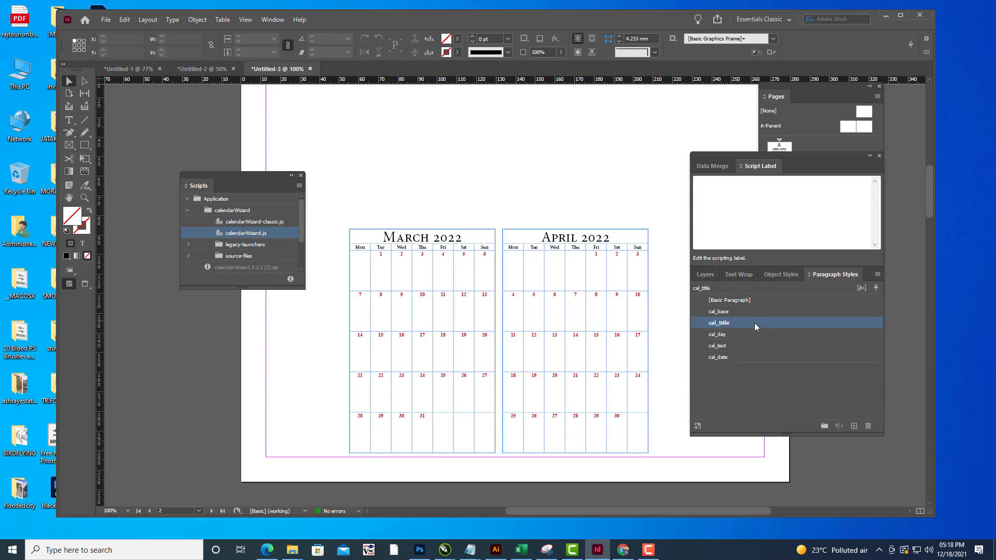
left_click(754, 323)
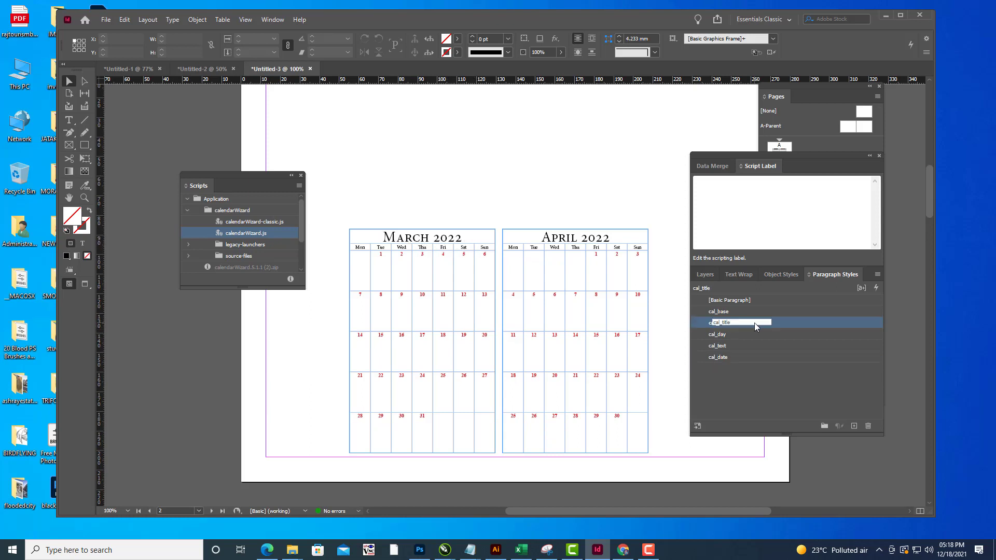
left_click(786, 323)
double_click(785, 323)
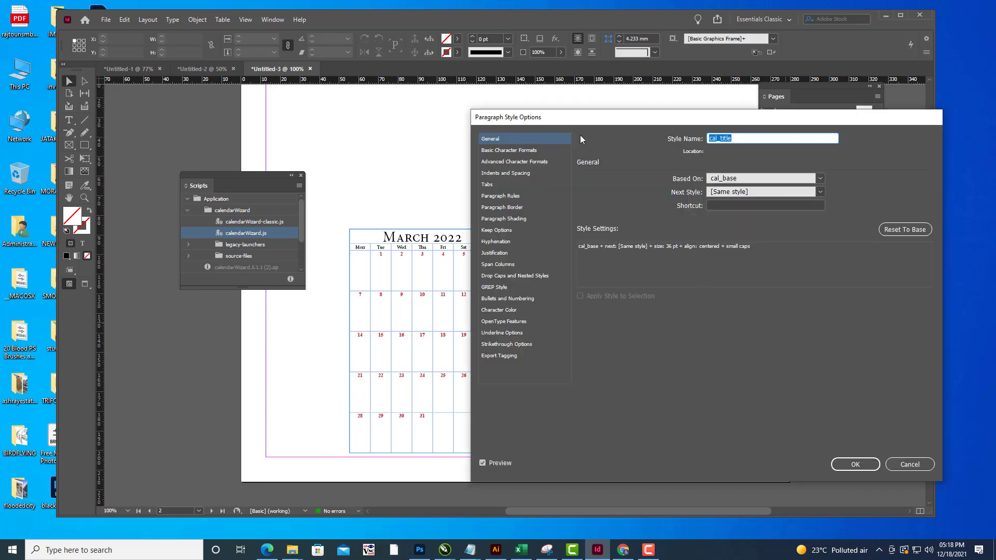
left_click_drag(581, 120, 712, 120)
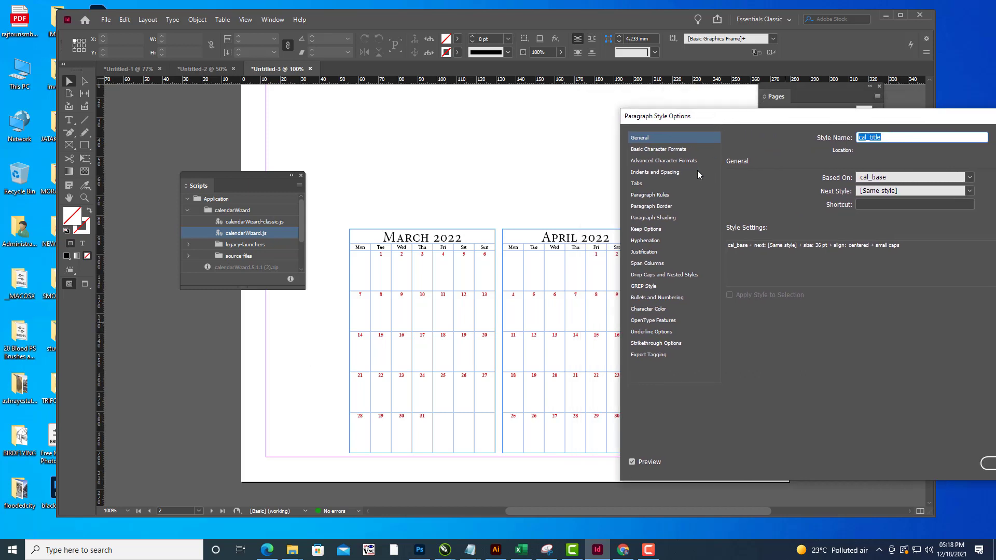
left_click(673, 150)
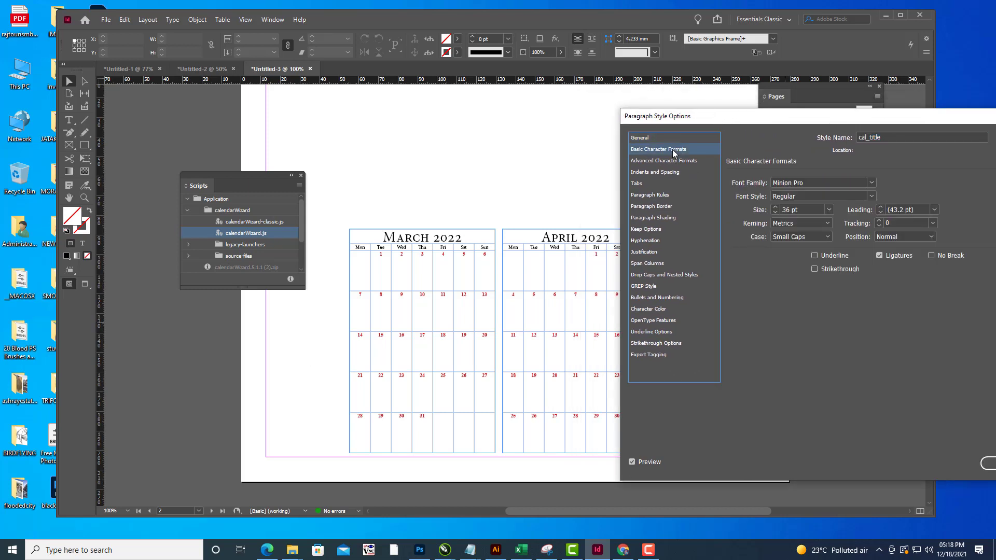
left_click(805, 180)
left_click_drag(806, 180, 714, 181)
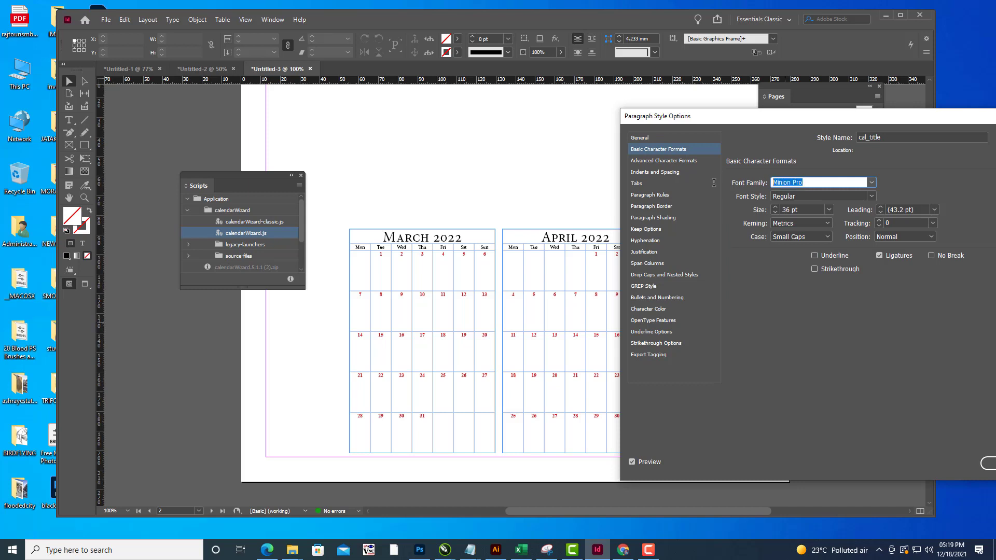
type("Times New Roman")
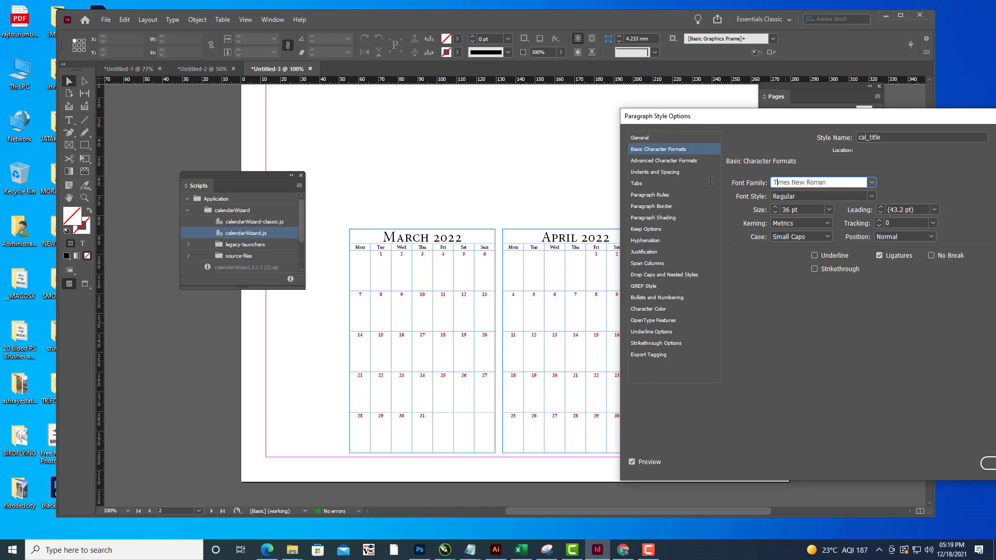
left_click(807, 210)
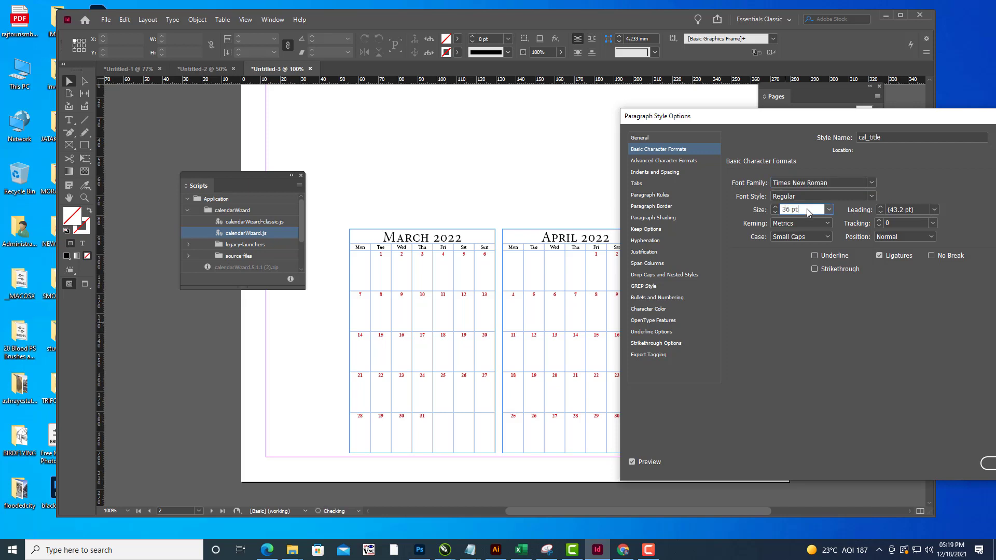
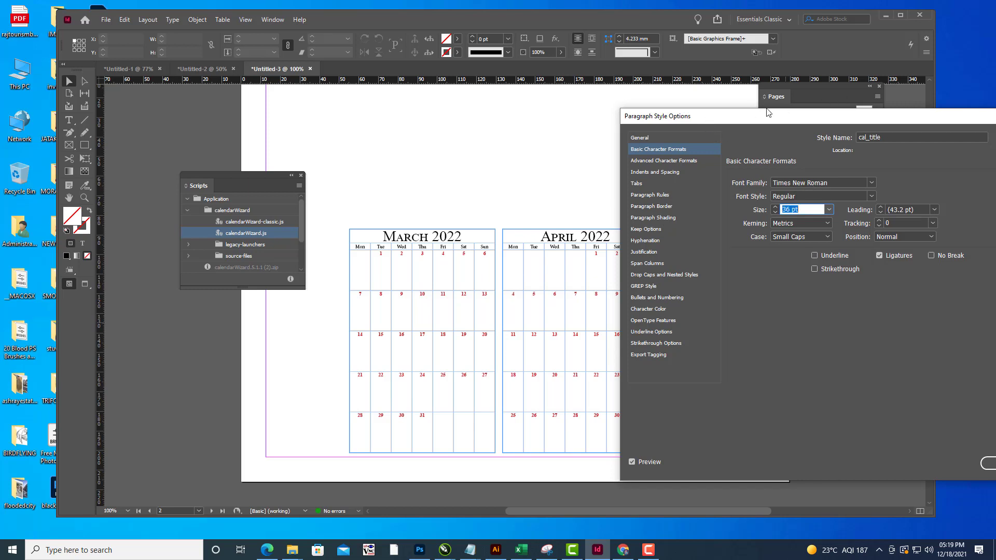
Set the font style of the cal_title paragraph style to Bold.
left_click_drag(751, 115, 872, 142)
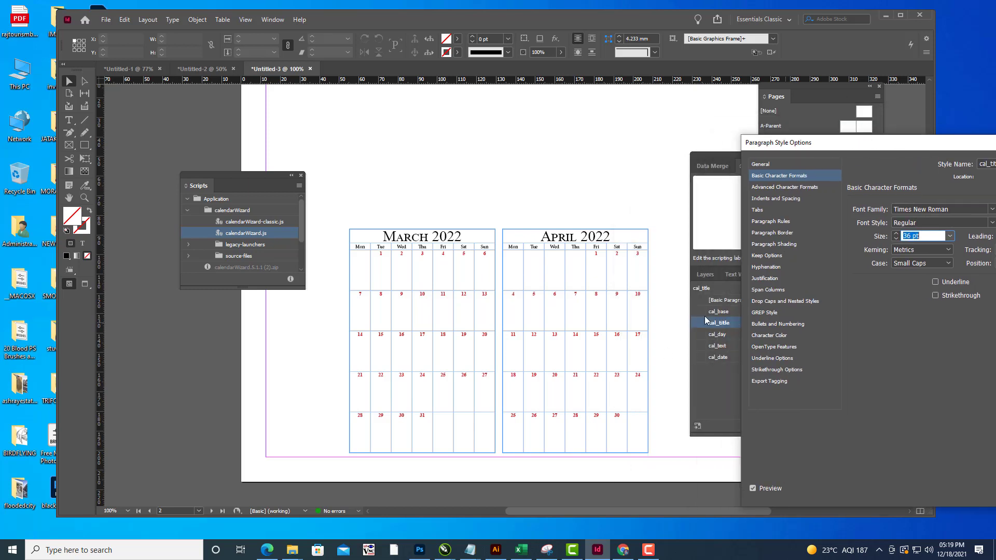
left_click_drag(810, 147, 679, 127)
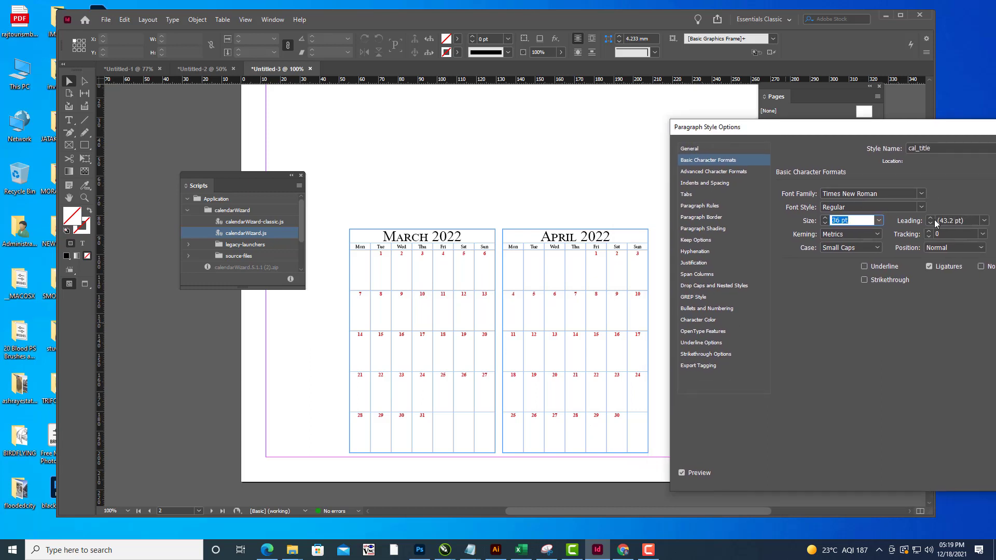
left_click(922, 208)
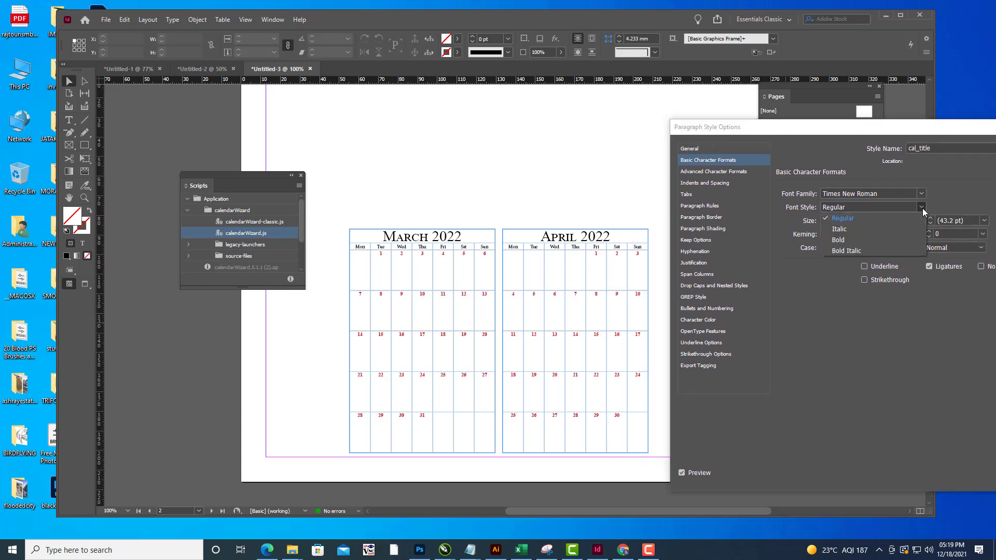
left_click(854, 239)
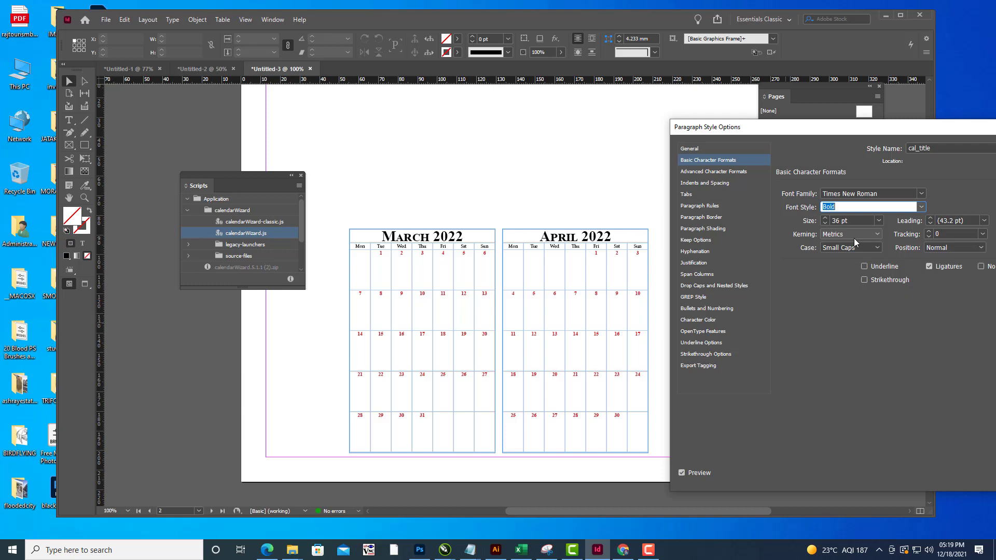
Set the cal_title style's character color to the red C=15 M=100 Y=100 K=0 swatch and apply the style changes.
left_click(714, 320)
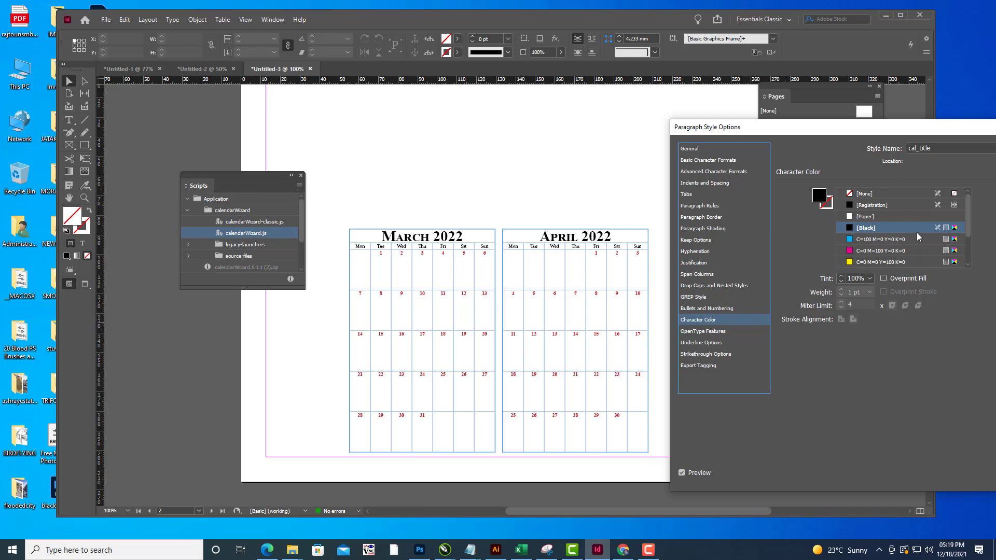
scroll(846, 244, "down", 3)
left_click(851, 242)
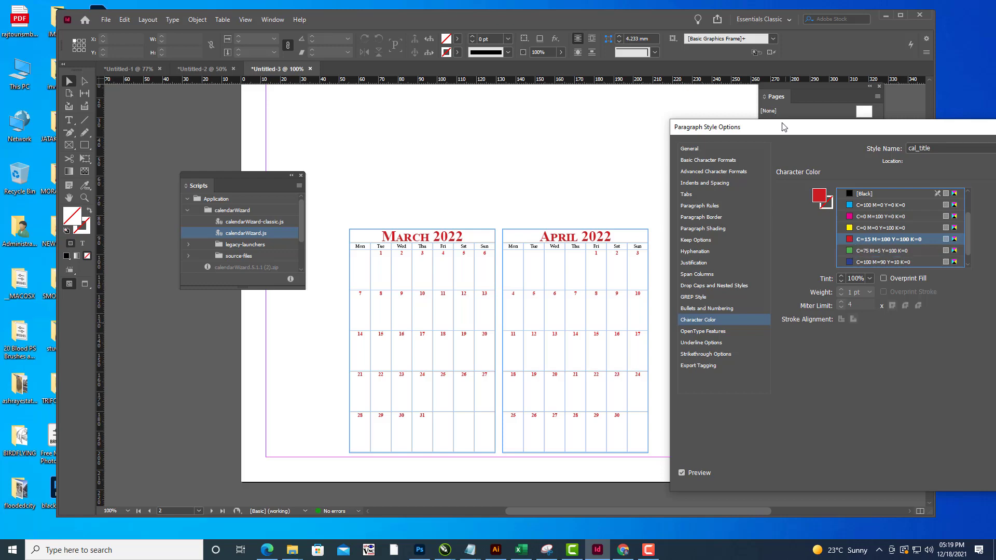
left_click_drag(801, 128, 361, 136)
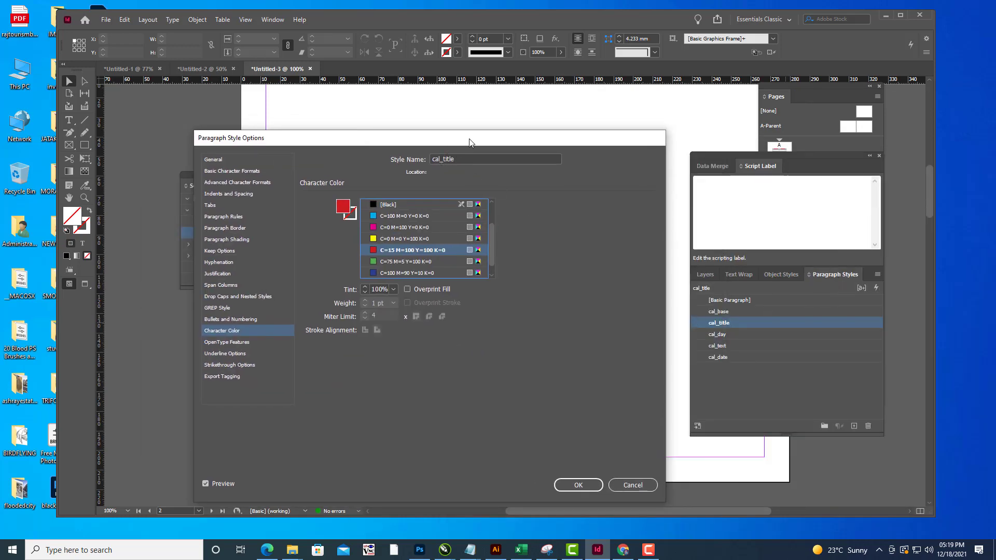
left_click_drag(470, 142, 461, 89)
left_click(569, 437)
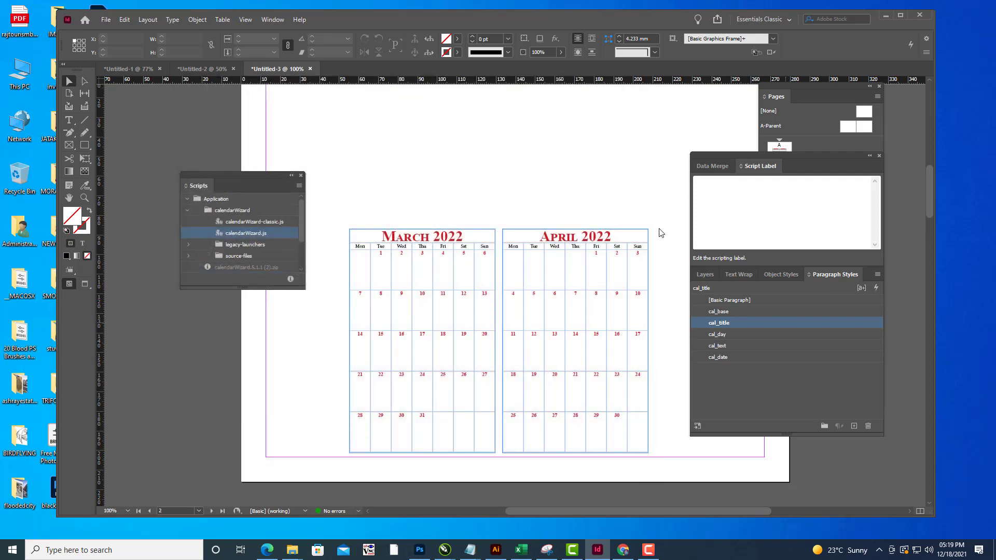
Check the month title styling on the calendar pages from January through December 2022 and back up to May and June.
scroll(649, 229, "up", 10)
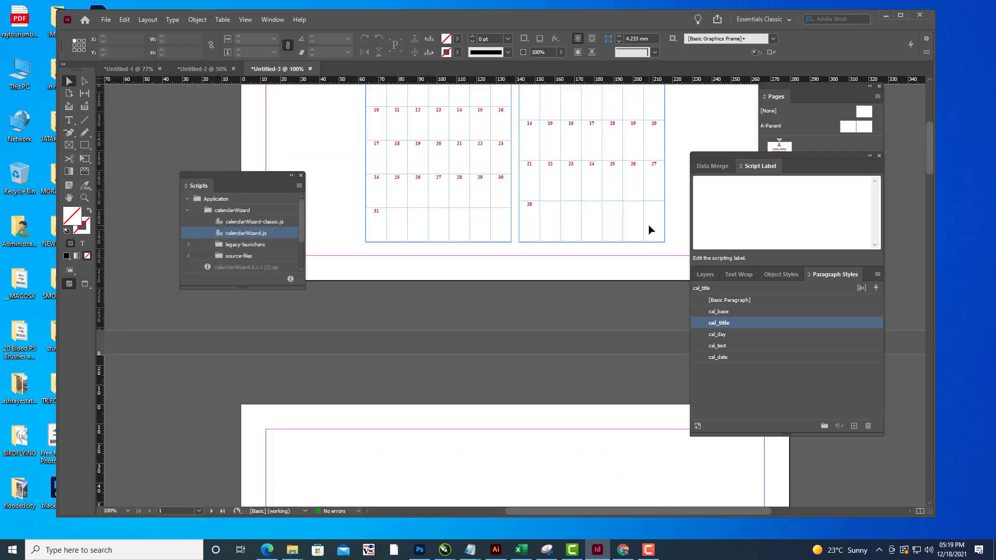
scroll(649, 229, "up", 5)
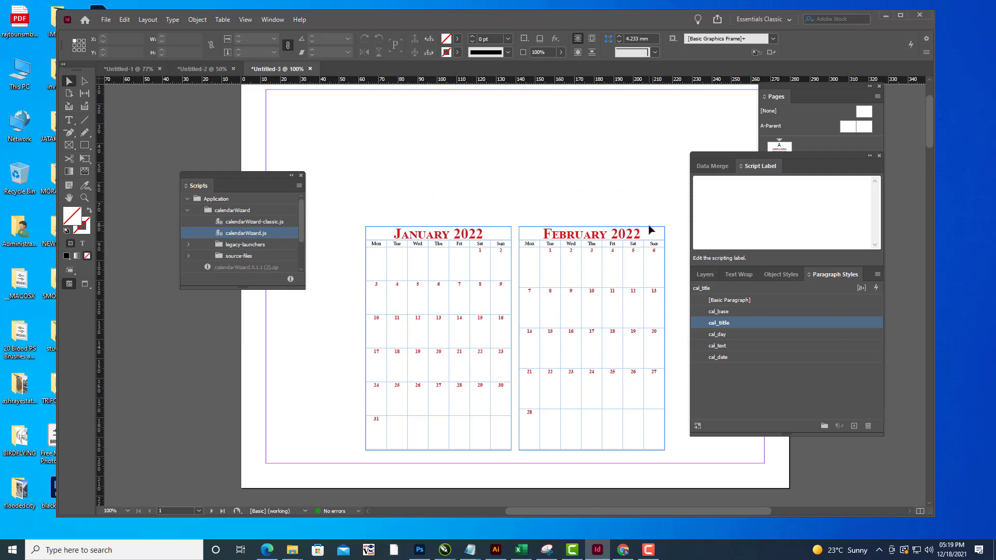
scroll(650, 230, "down", 10)
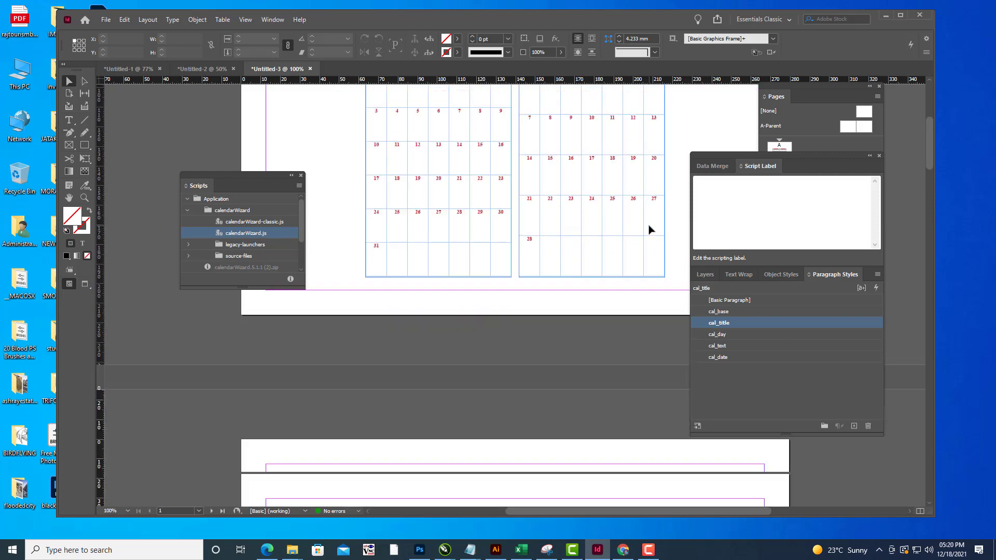
scroll(650, 229, "down", 10)
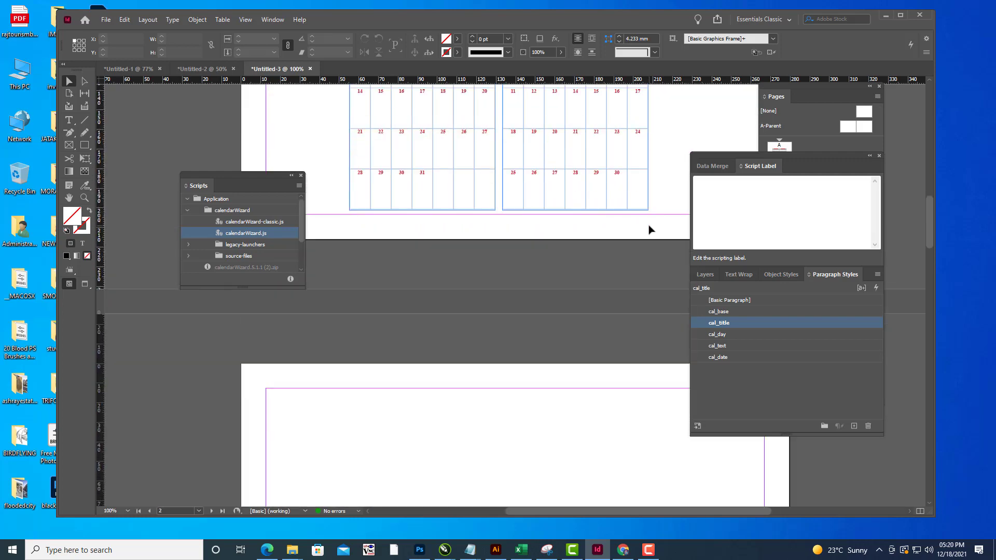
scroll(650, 230, "down", 6)
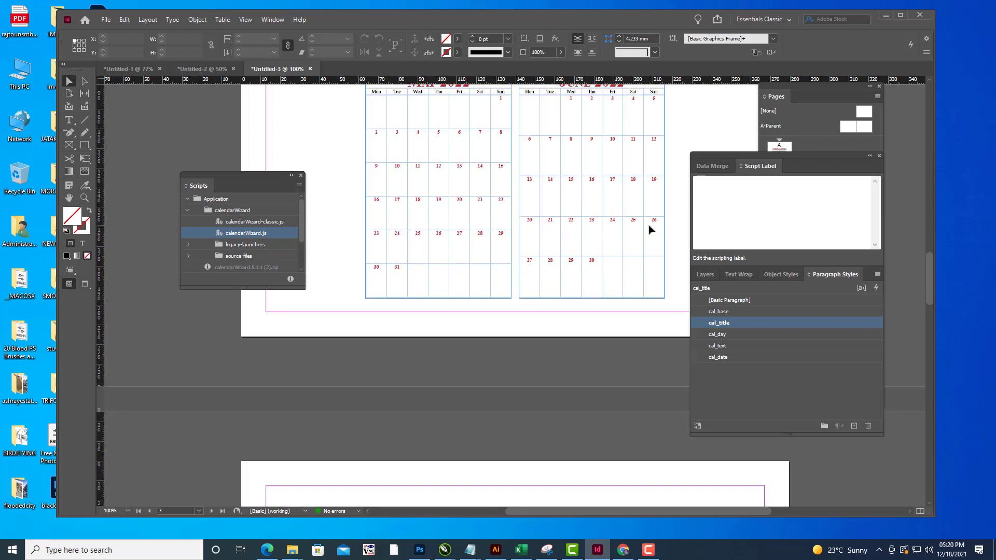
scroll(650, 229, "down", 12)
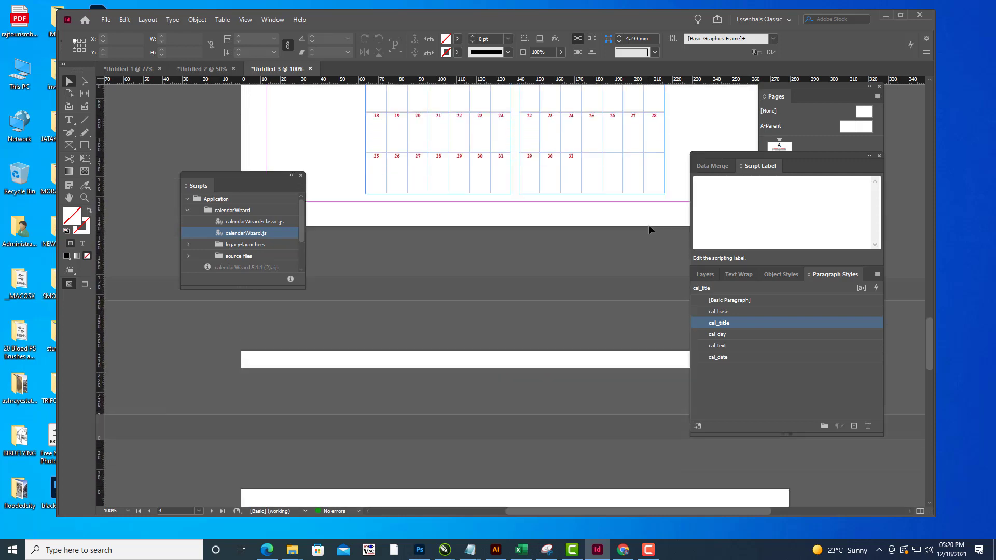
scroll(650, 230, "down", 6)
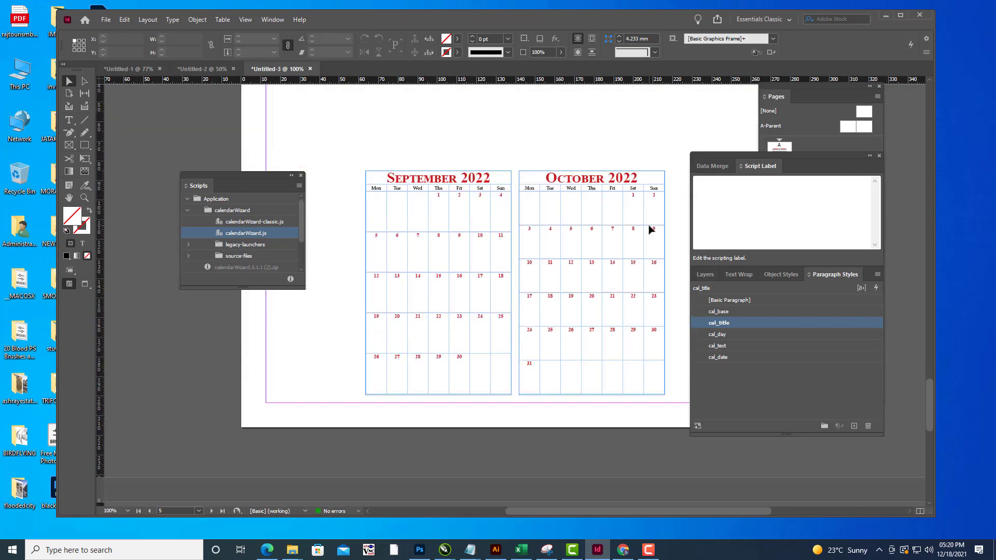
scroll(650, 229, "down", 2)
scroll(650, 229, "down", 12)
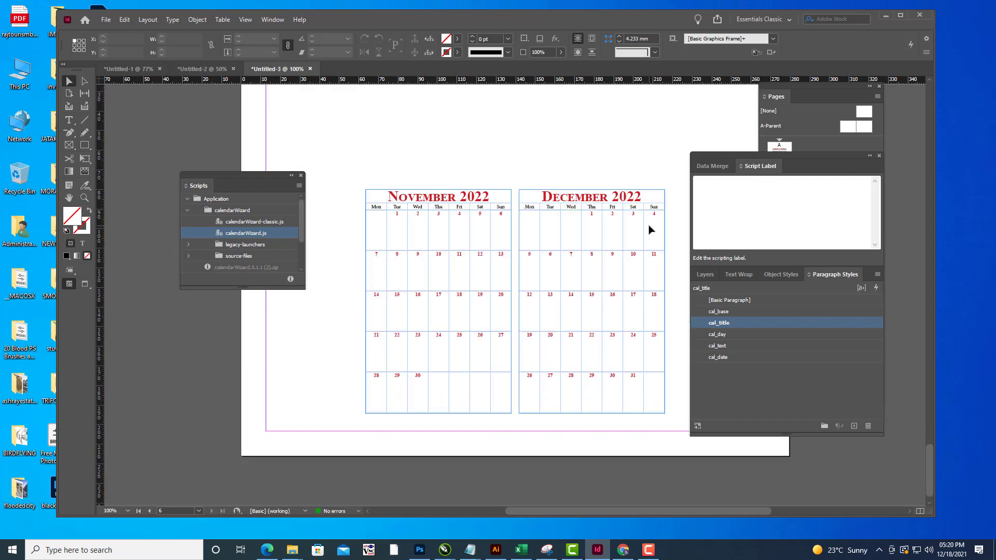
scroll(649, 229, "up", 9)
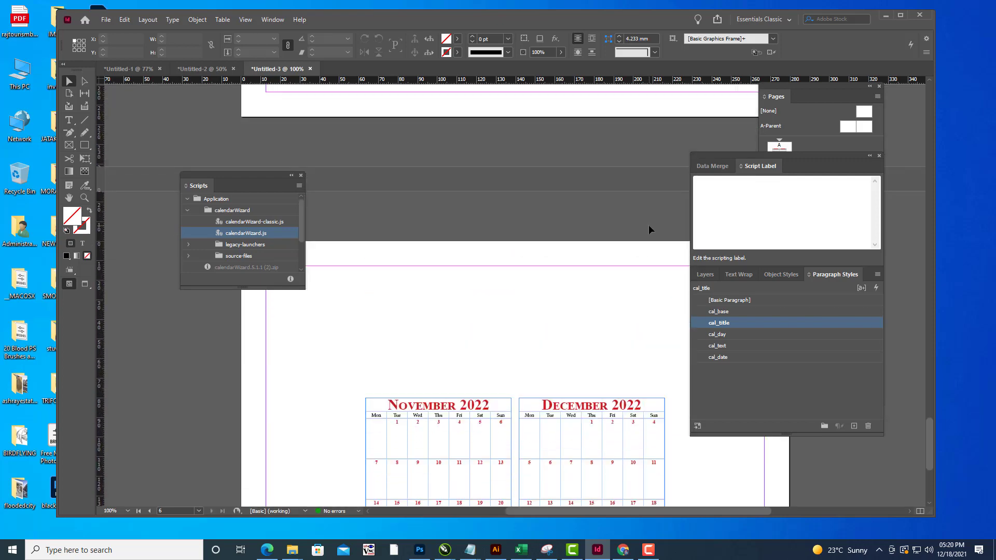
scroll(649, 229, "up", 10)
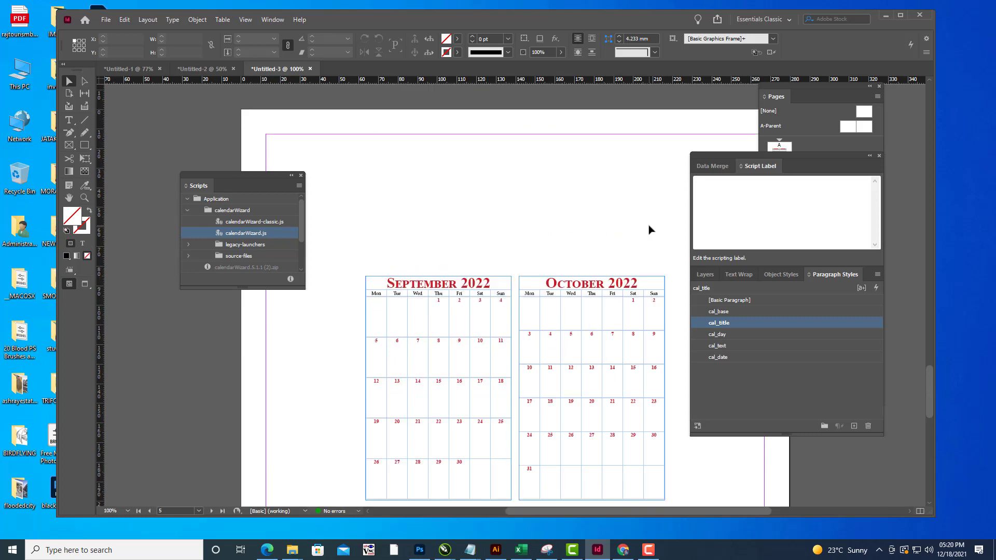
scroll(649, 230, "up", 3)
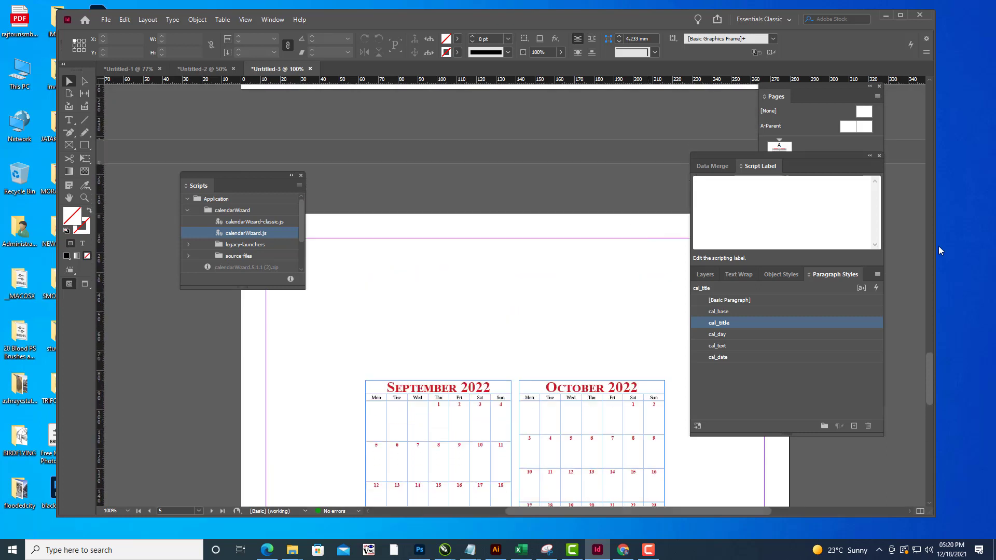
left_click_drag(737, 156, 799, 160)
scroll(574, 242, "up", 15)
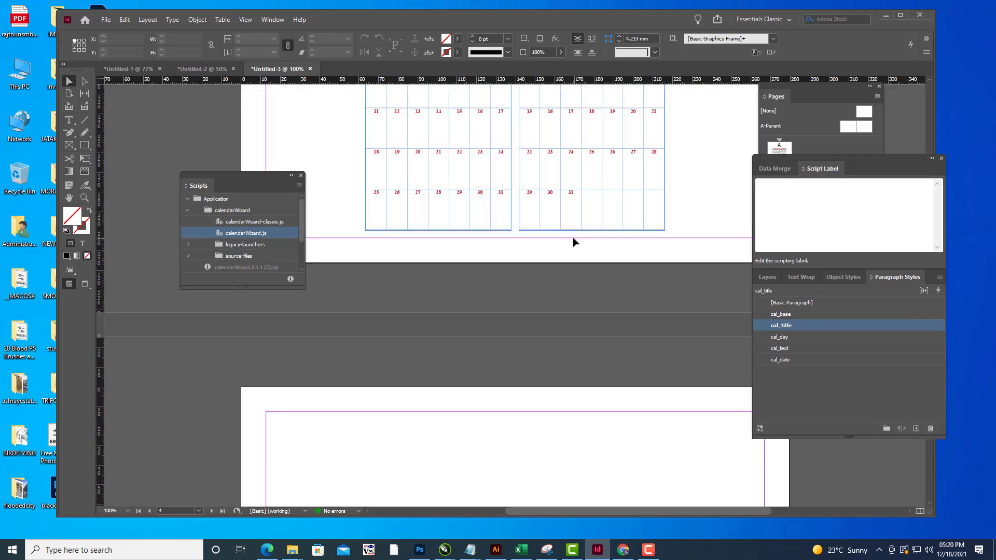
scroll(574, 243, "up", 20)
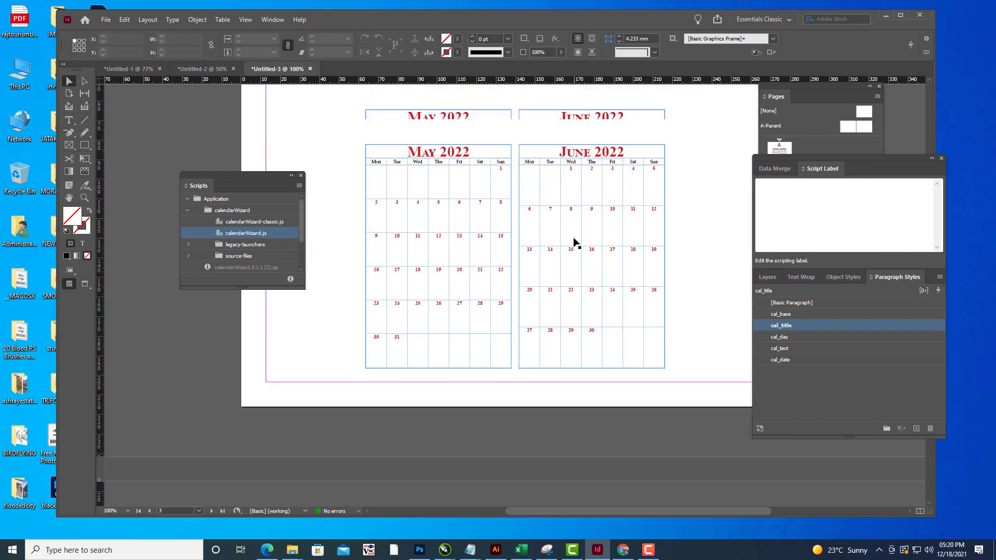
Review the month titles and dates on the calendar pages from May and June 2022 back up to January and February 2022.
scroll(576, 242, "up", 3)
scroll(577, 243, "up", 5)
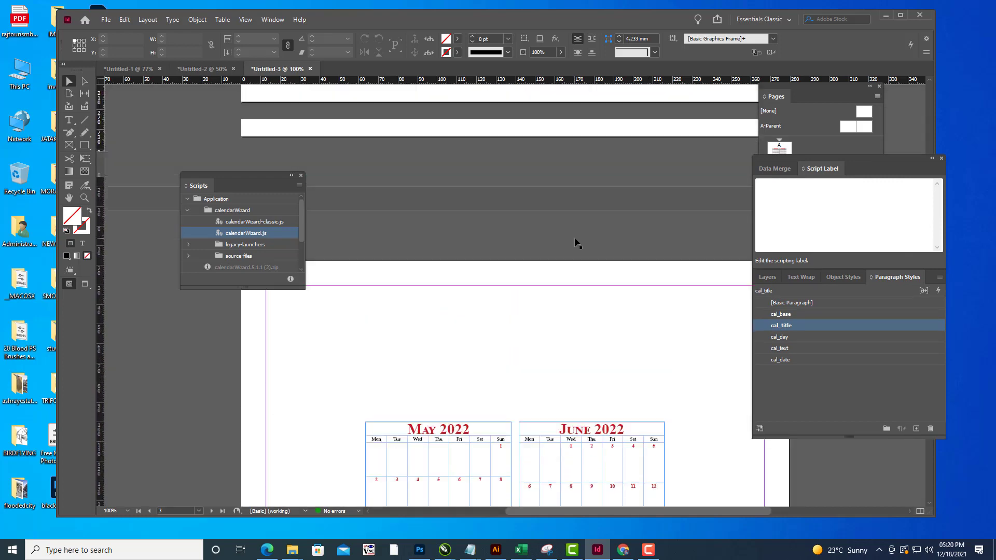
scroll(576, 242, "up", 2)
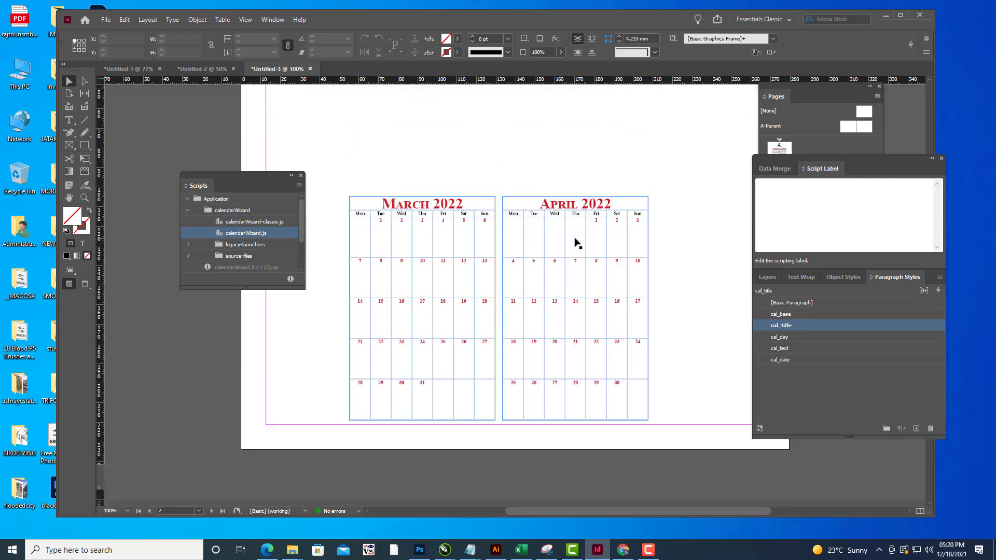
scroll(592, 218, "up", 2)
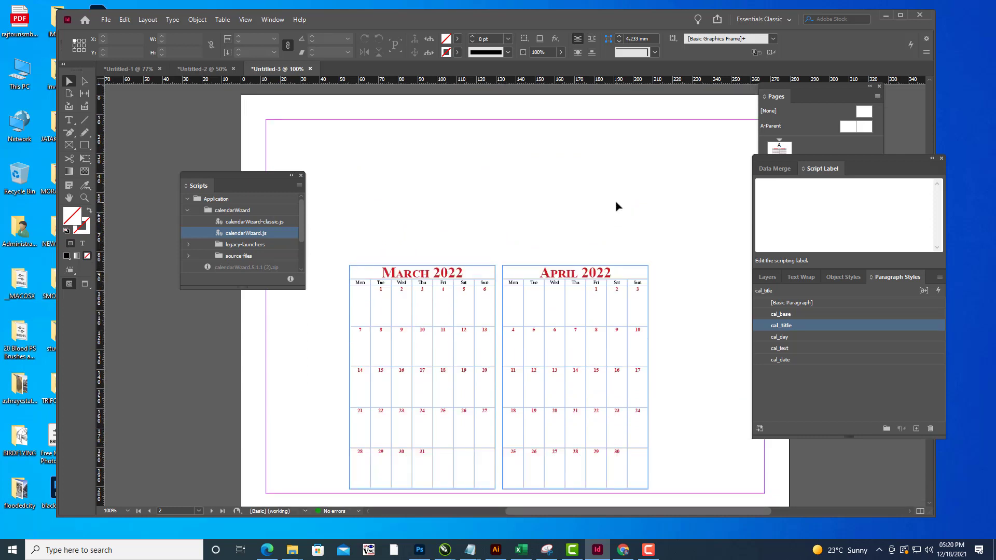
scroll(649, 203, "up", 5)
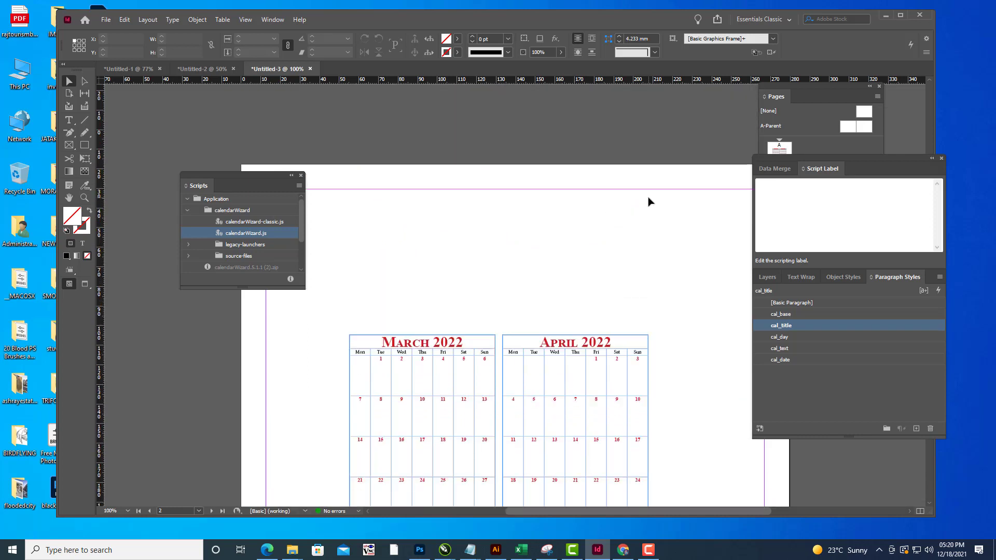
scroll(648, 201, "up", 7)
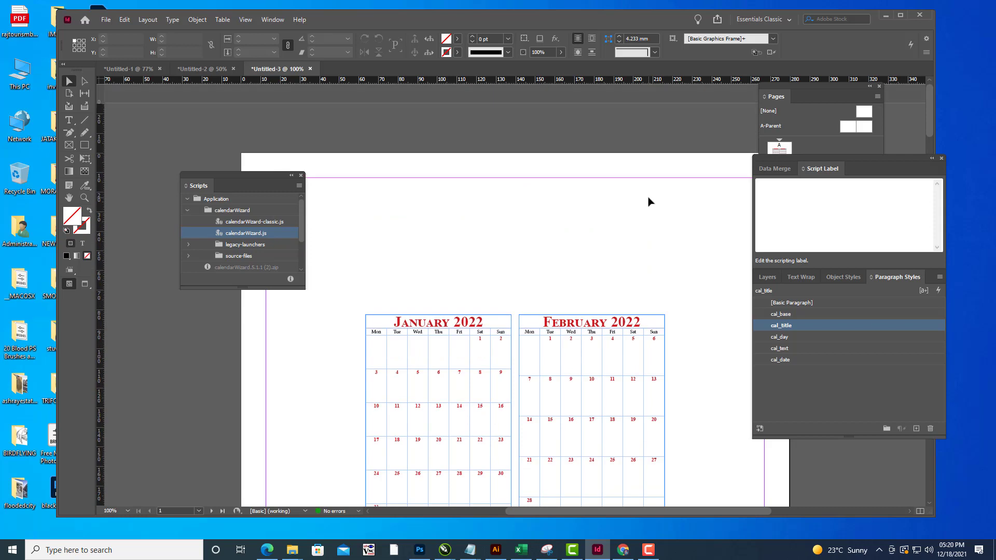
scroll(648, 202, "down", 1)
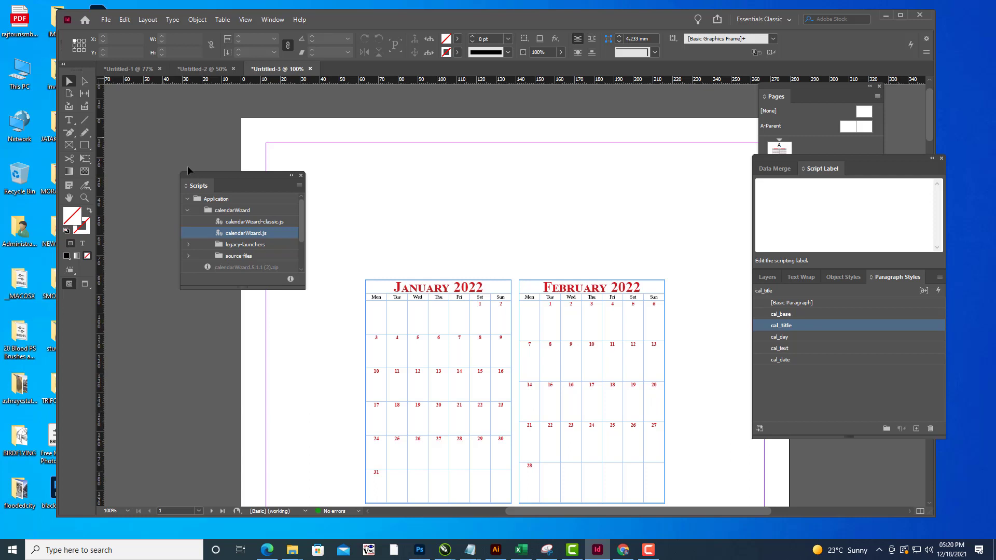
Move the Scripts and Paragraph Styles panels away from the calendars, and display Table Styles as a separate floating panel.
left_click_drag(201, 174, 134, 160)
scroll(618, 252, "down", 2)
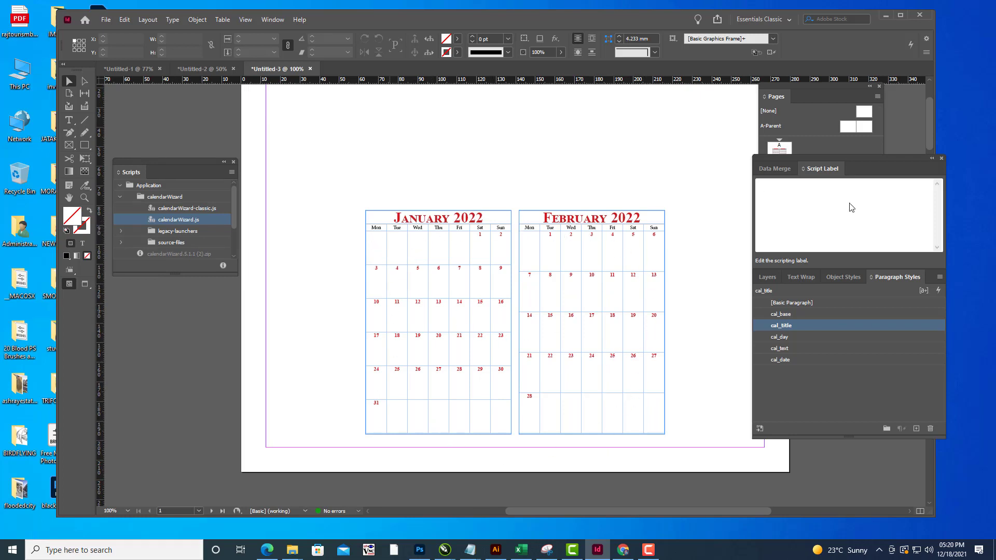
left_click_drag(833, 156, 839, 156)
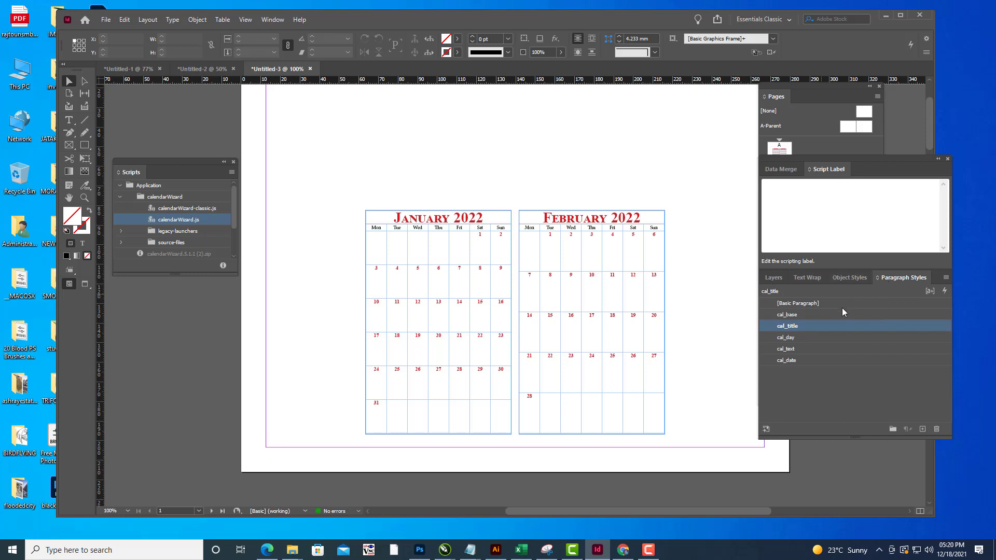
left_click(273, 21)
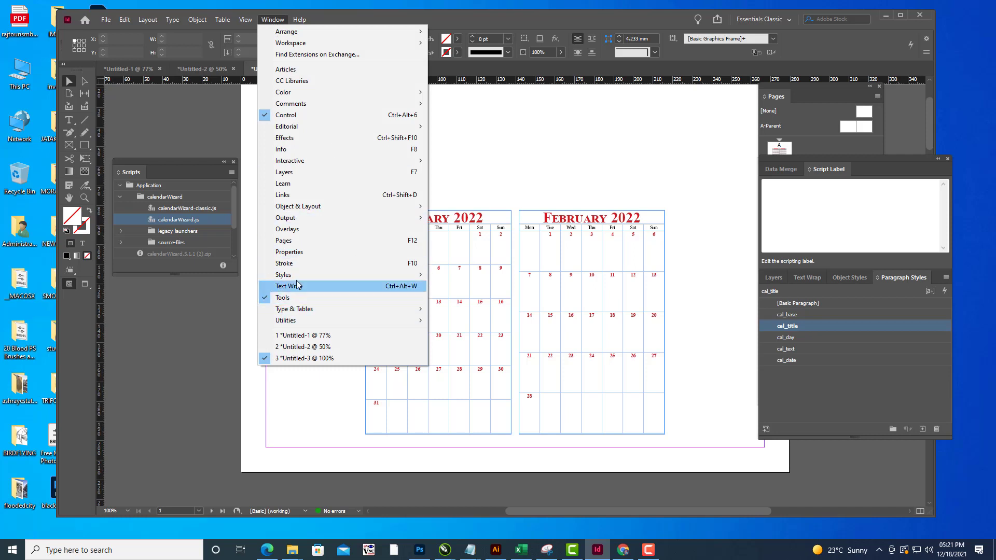
mouse_move(327, 275)
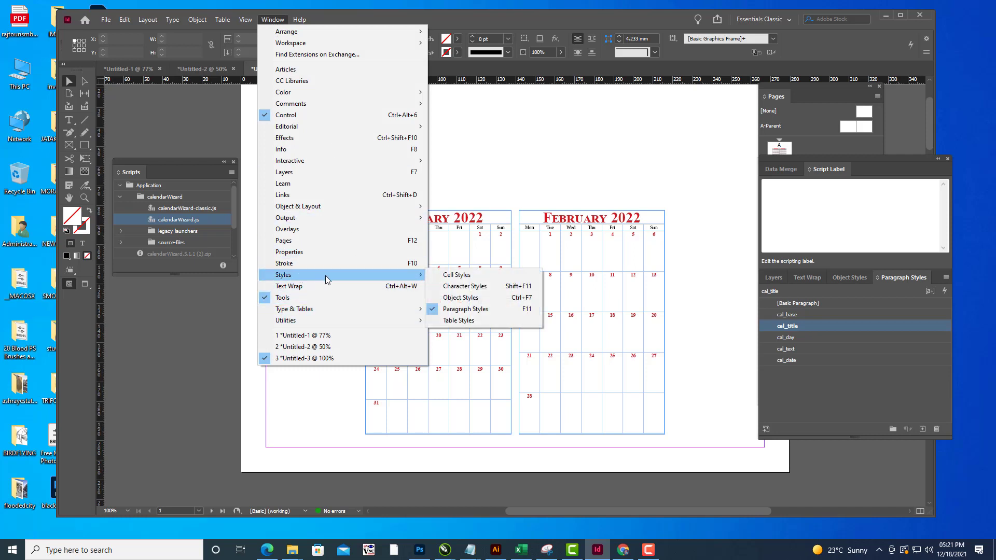
left_click(463, 322)
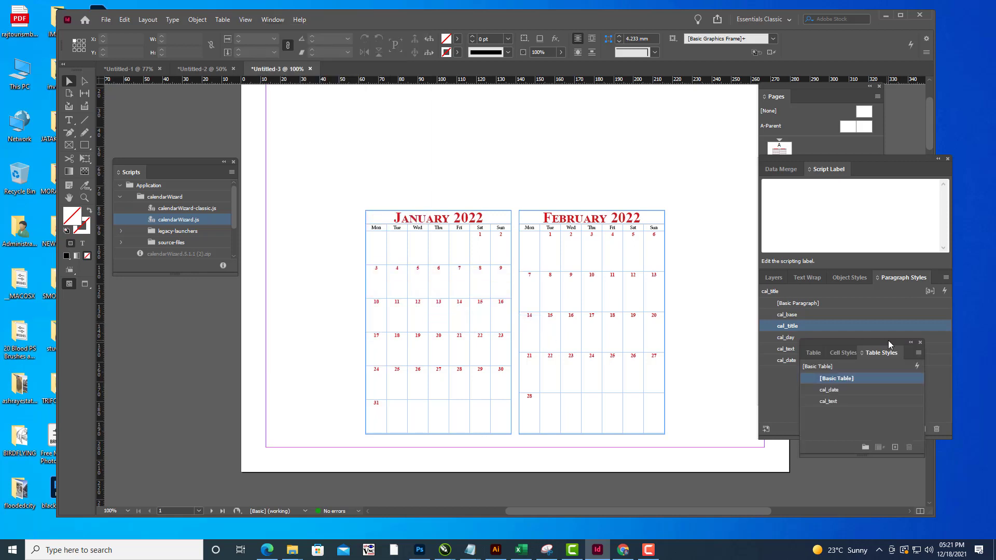
left_click_drag(884, 353, 730, 245)
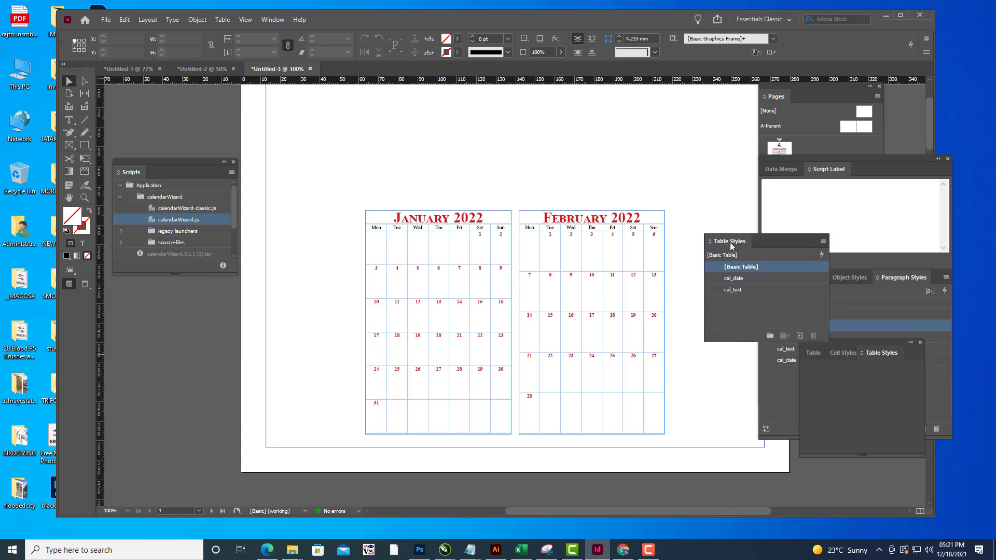
Open the options of the [Basic Table] table style and enable the preview.
left_click(743, 280)
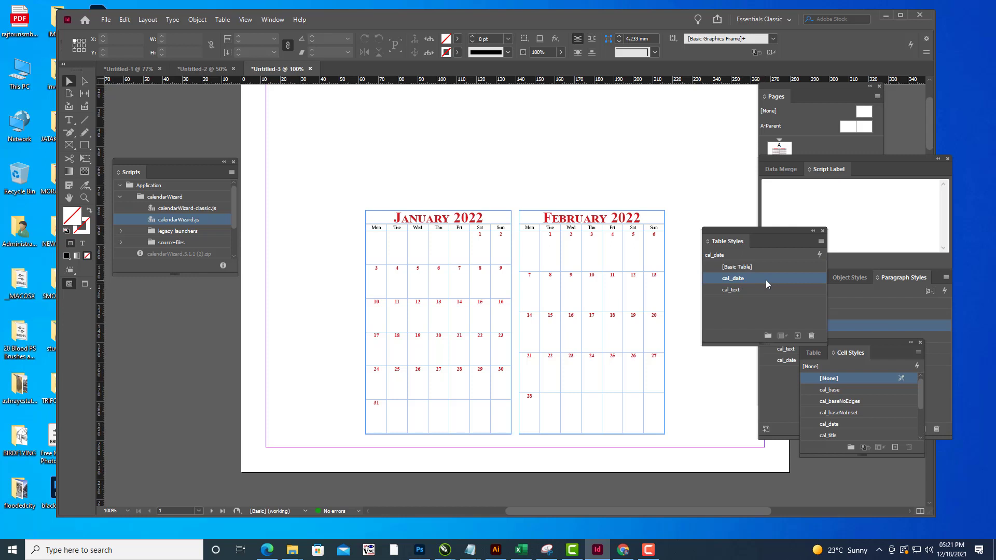
left_click(767, 267)
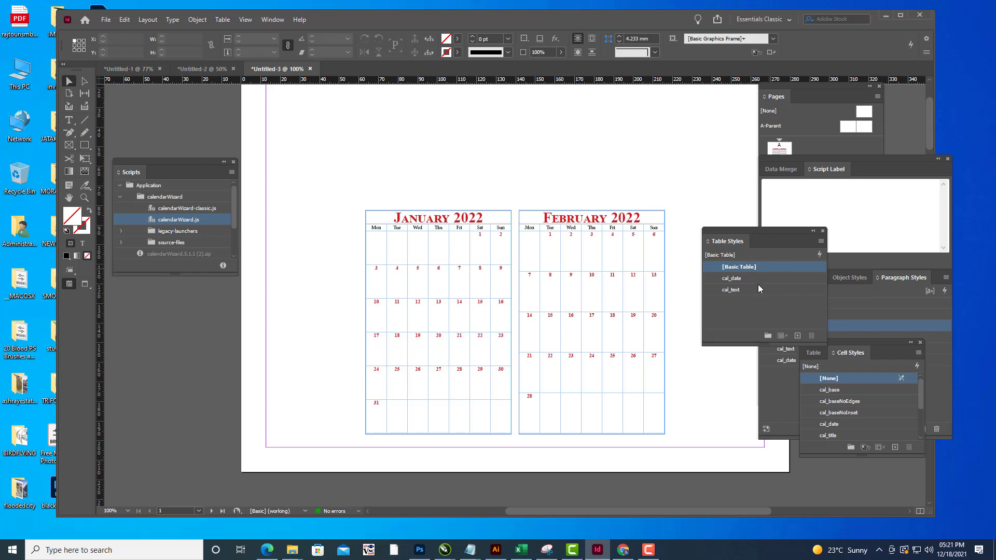
double_click(743, 267)
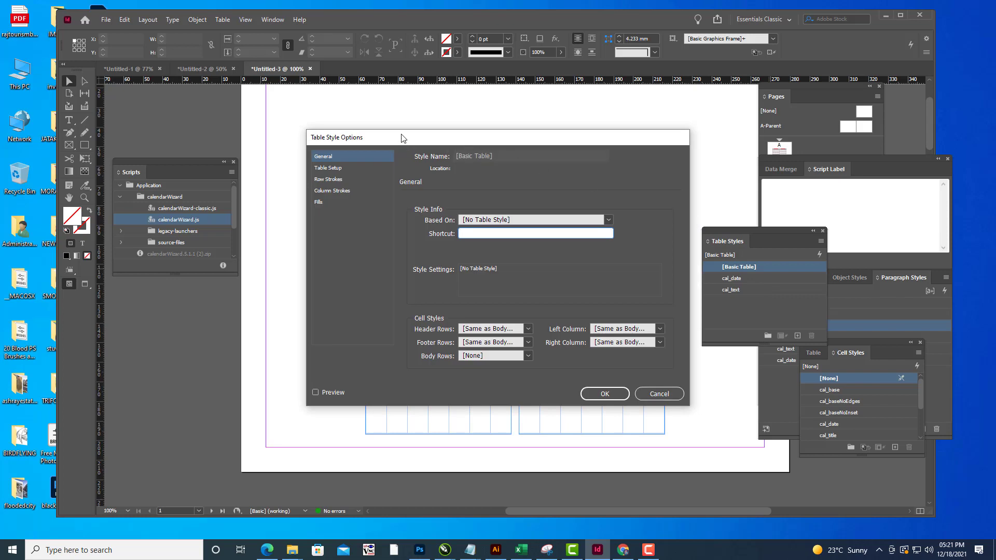
left_click_drag(404, 144, 785, 50)
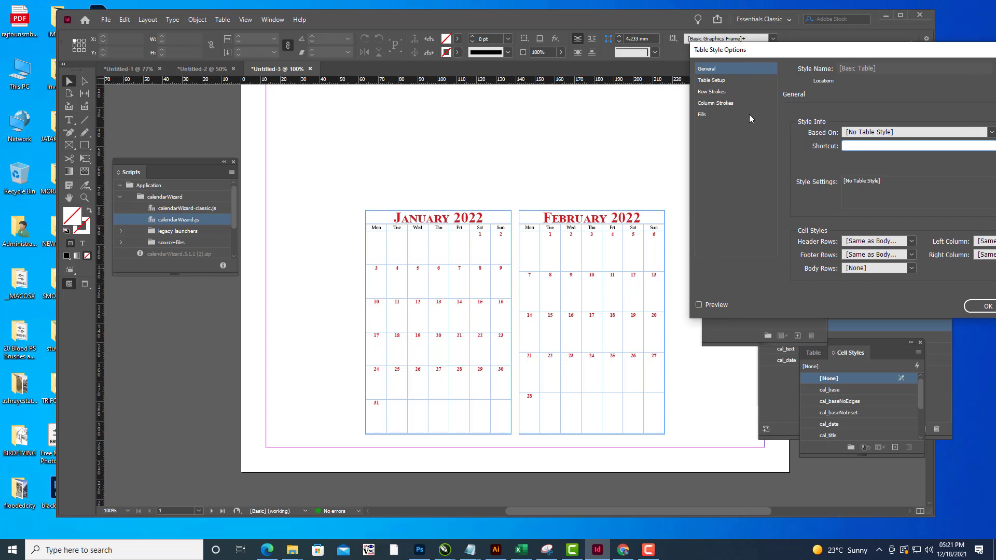
left_click(699, 305)
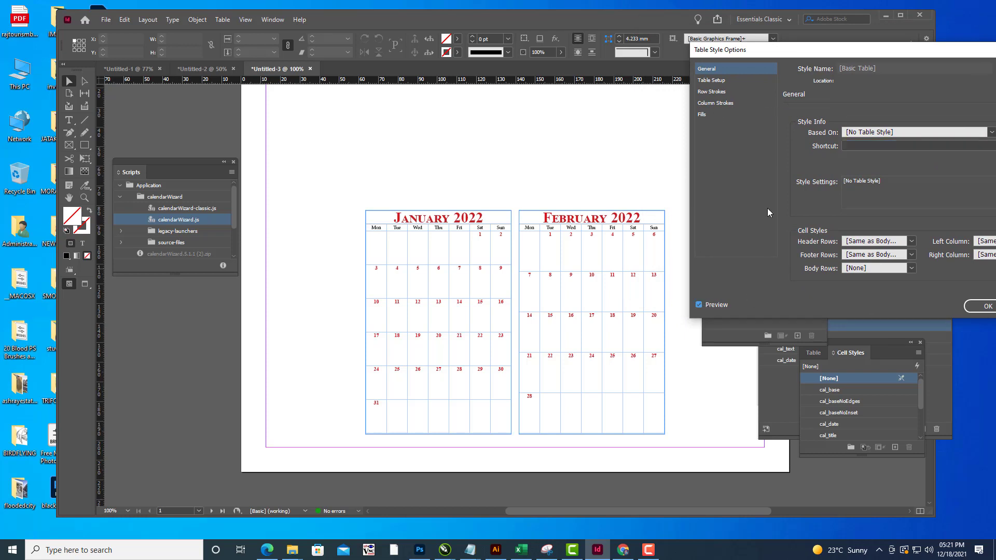
Set the [Basic Table] style's fills to an alternating row pattern with the first 4 rows in red C=15 M=100 Y=100 K=0.
left_click(704, 114)
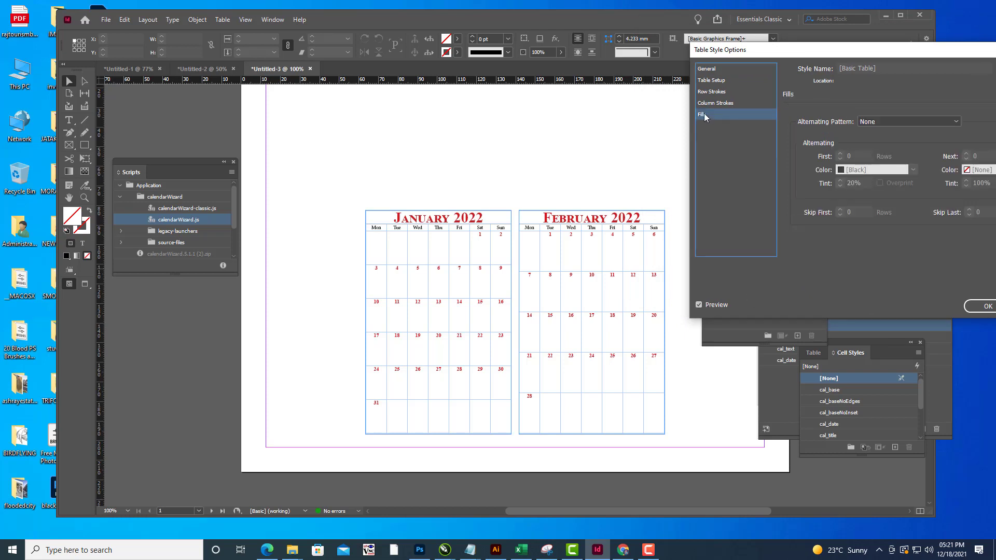
left_click_drag(761, 52, 707, 155)
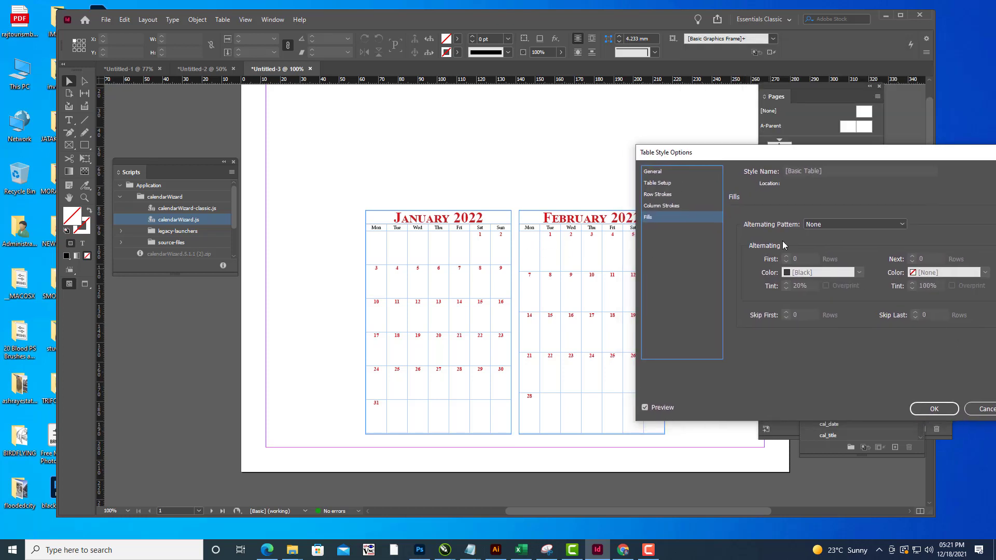
left_click(849, 221)
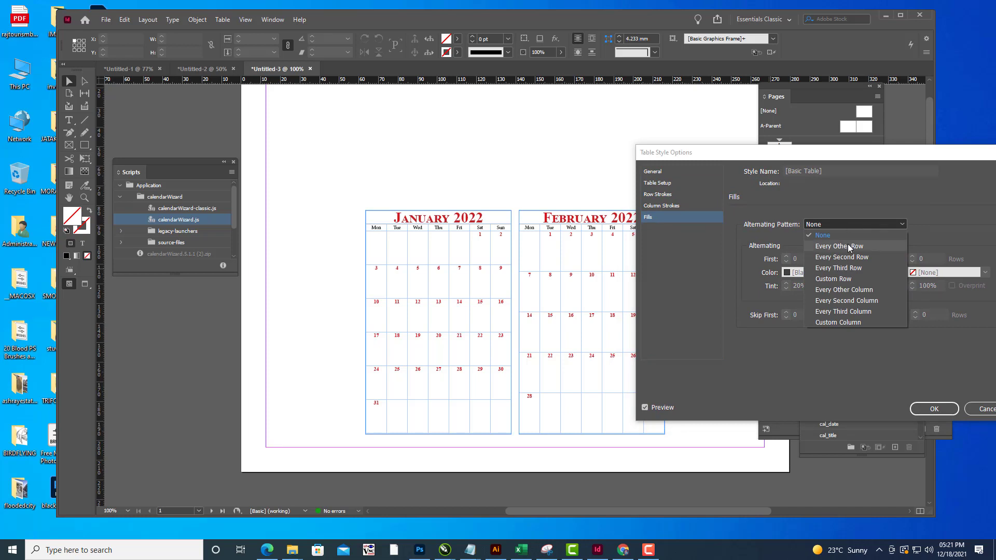
left_click(848, 246)
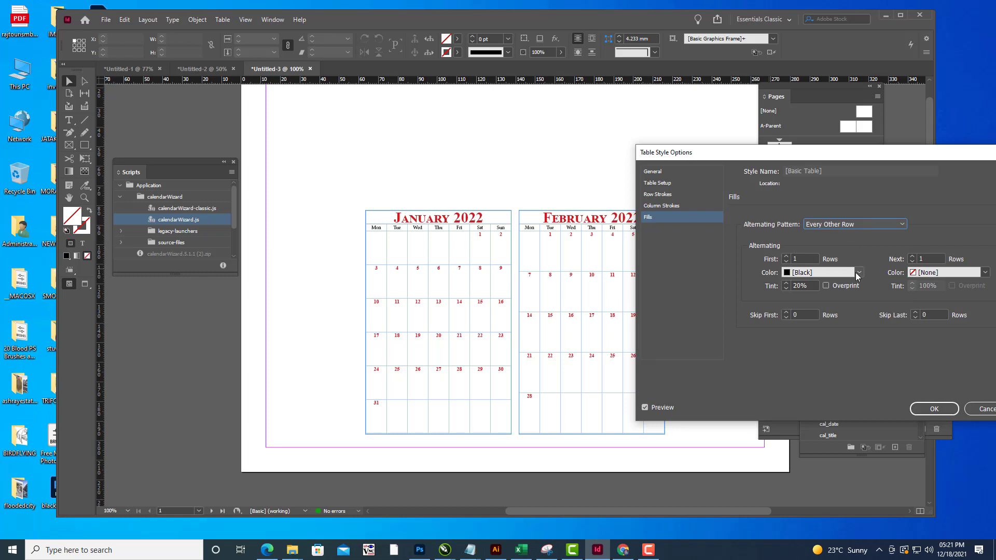
left_click(787, 257)
left_click(859, 274)
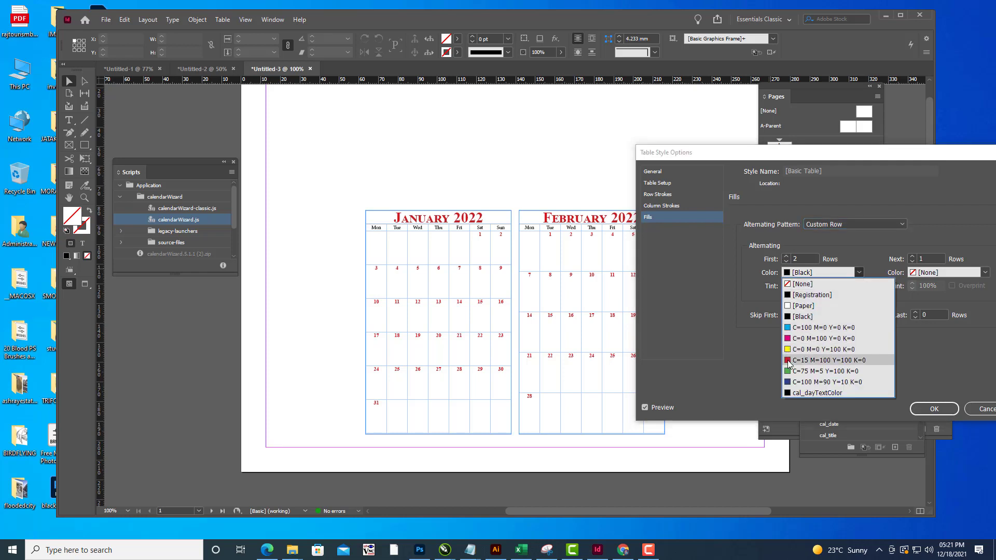
left_click(828, 360)
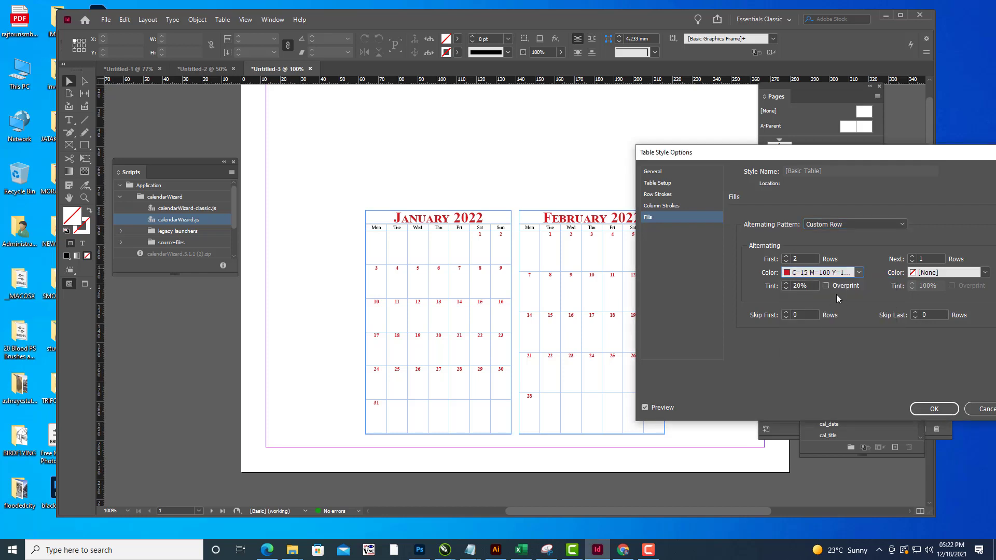
left_click(787, 256)
left_click(787, 257)
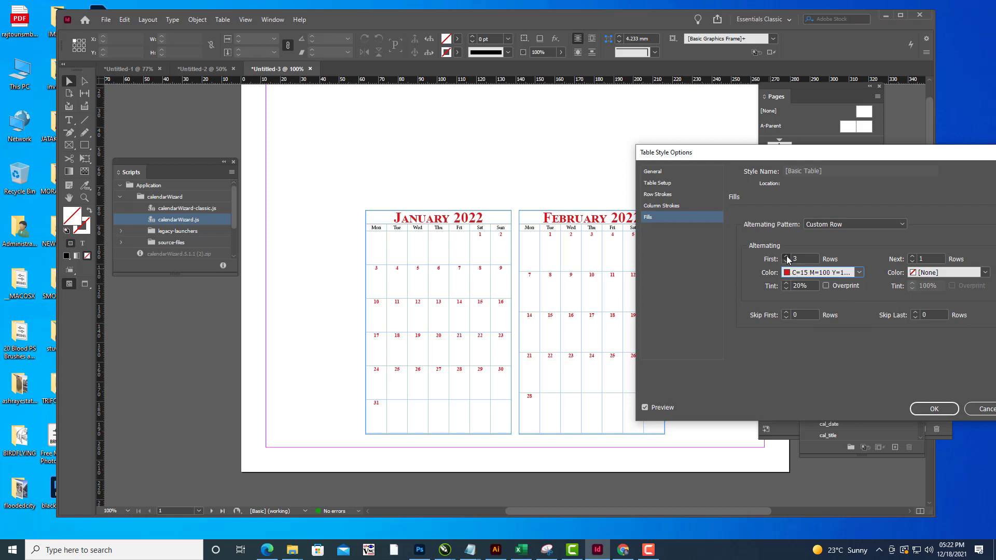
Set the next 2 rows of the alternating fill pattern to green C=75 M=5 Y=100 K=0.
left_click(912, 256)
left_click(938, 274)
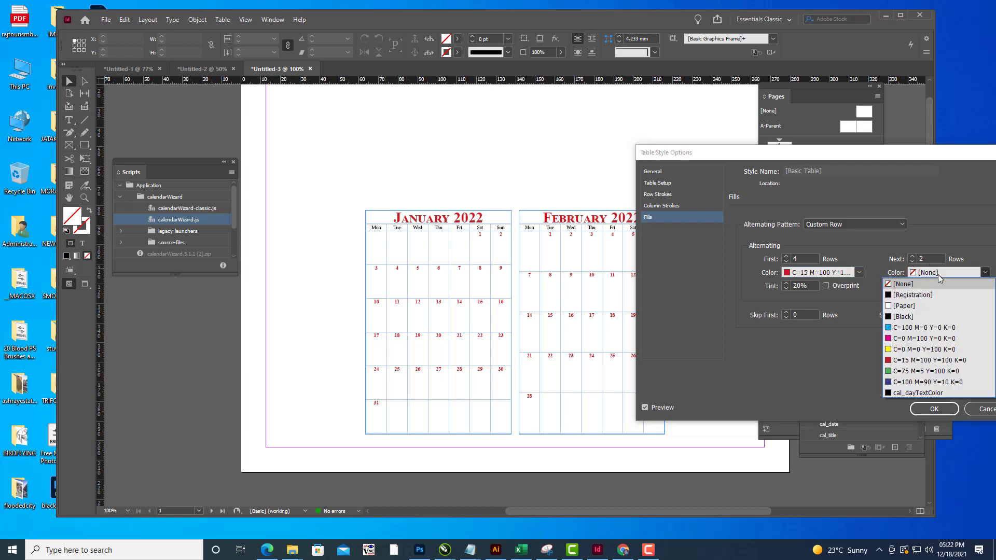
left_click(915, 350)
left_click_drag(832, 156, 789, 159)
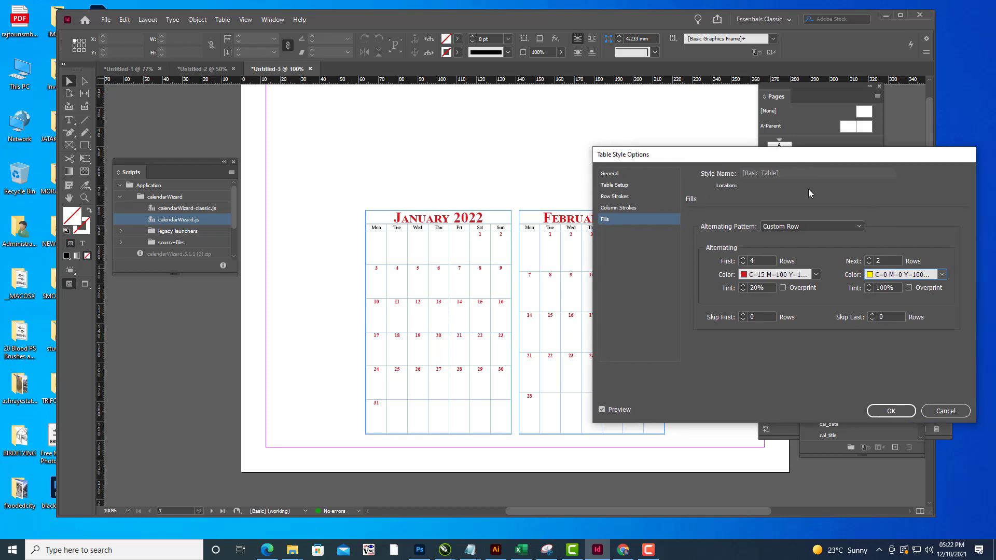
left_click(902, 275)
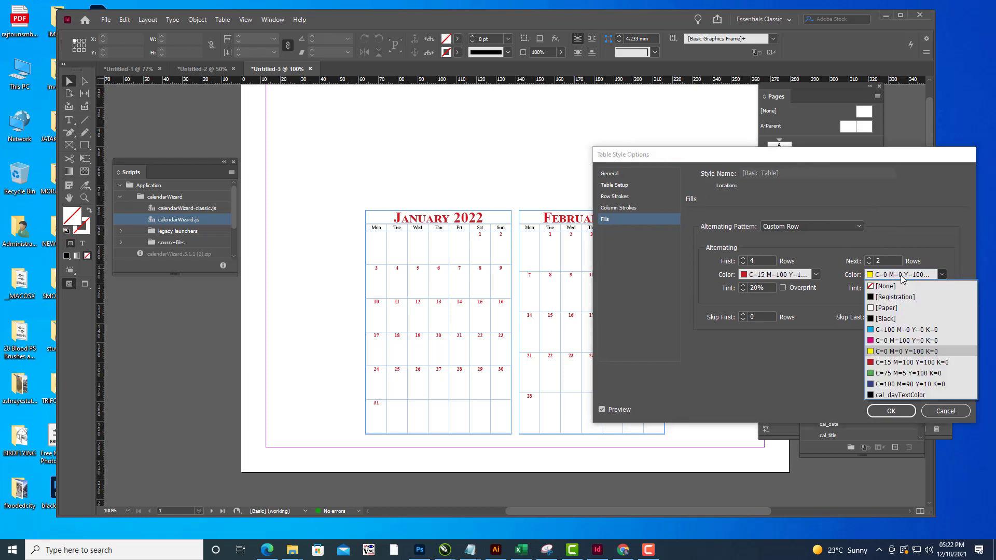
left_click(887, 374)
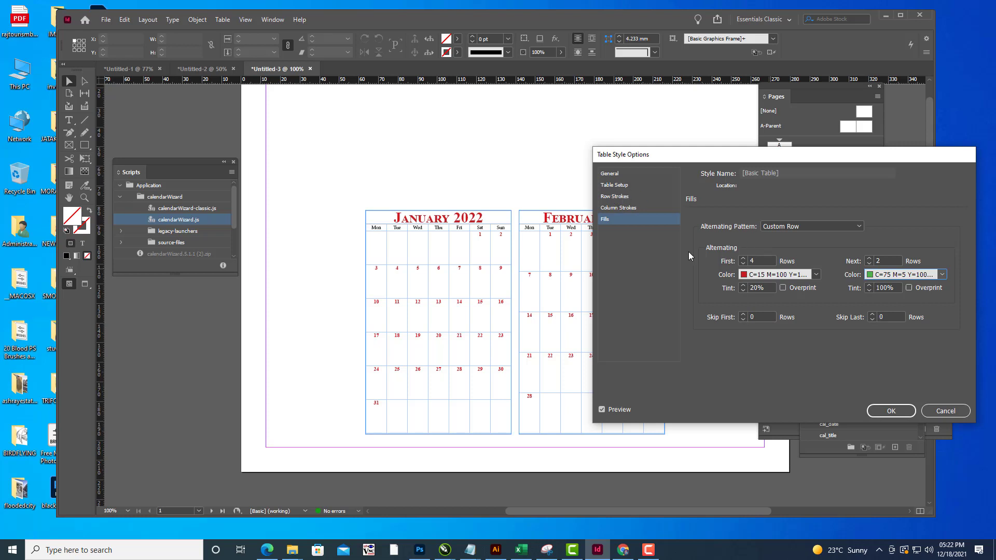
left_click_drag(654, 159, 694, 162)
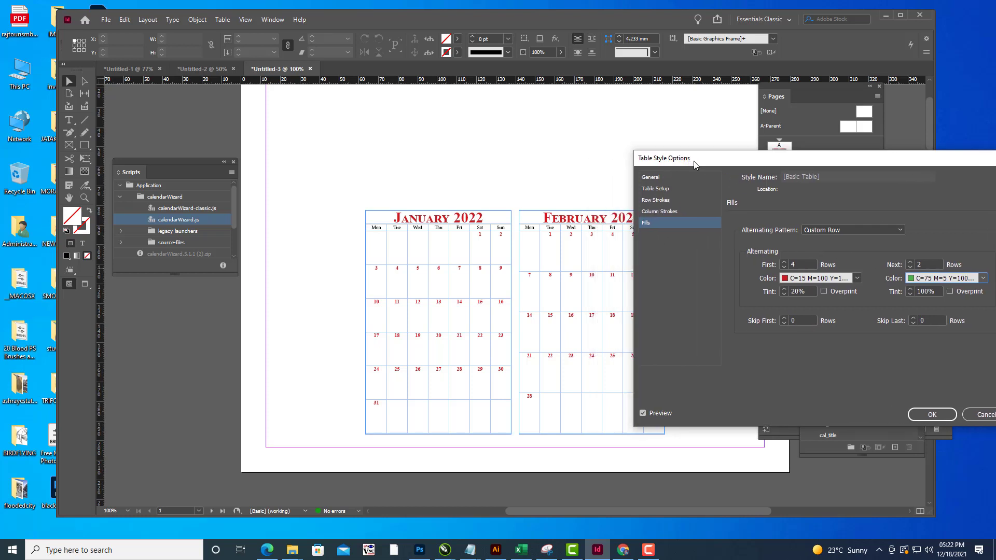
Give the [Basic Table] style alternating row strokes, with the first 2 rows in magenta C=0 M=100 Y=0 K=0.
left_click(661, 200)
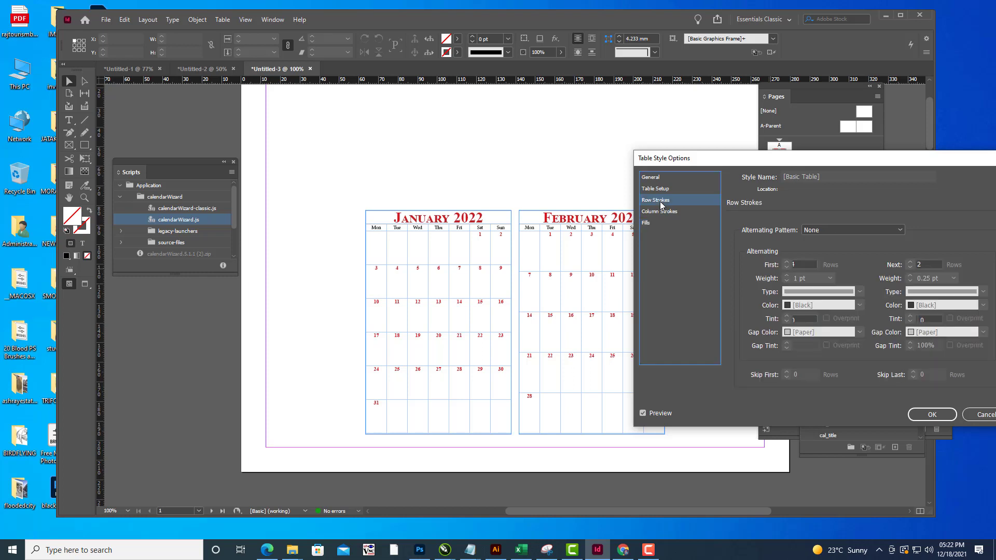
left_click(844, 228)
left_click(846, 252)
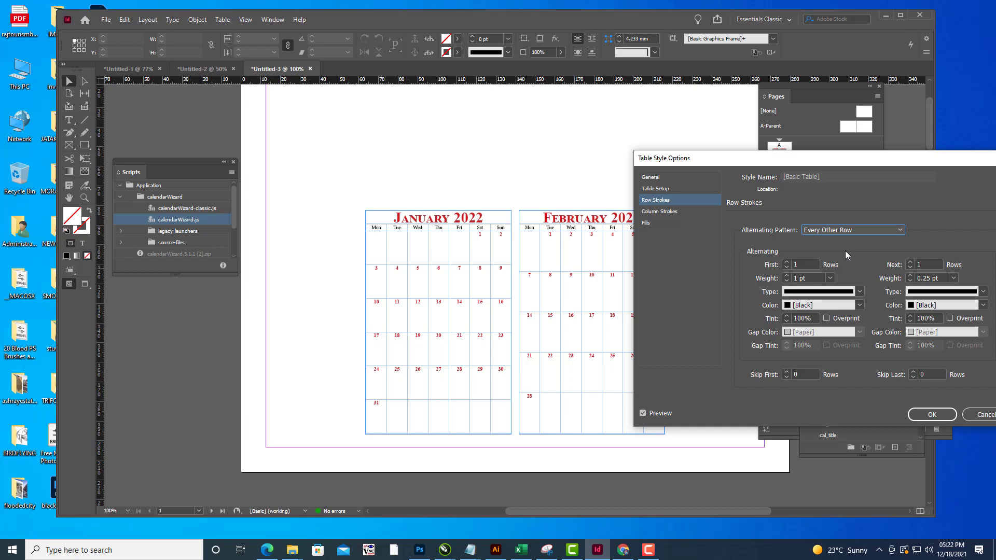
left_click(786, 263)
left_click(853, 305)
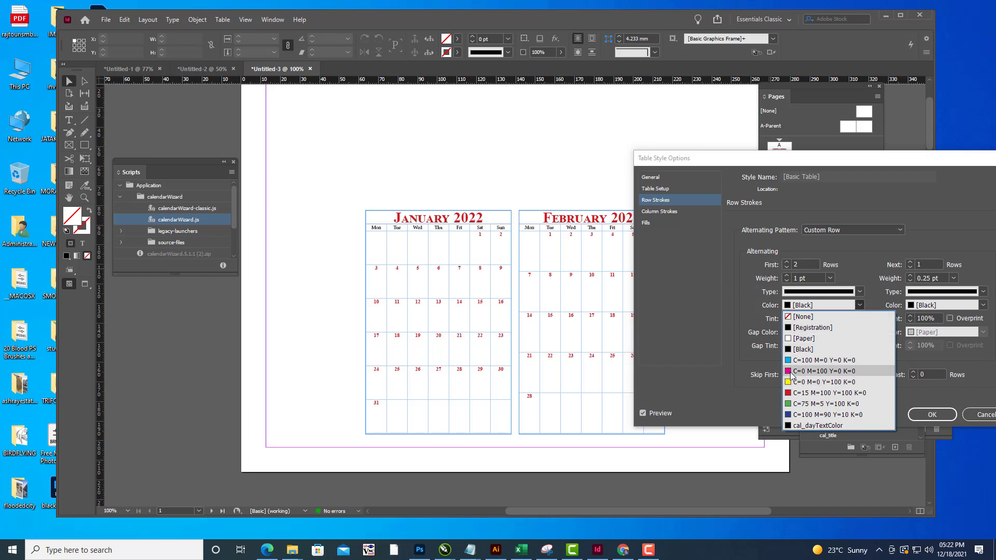
left_click(791, 372)
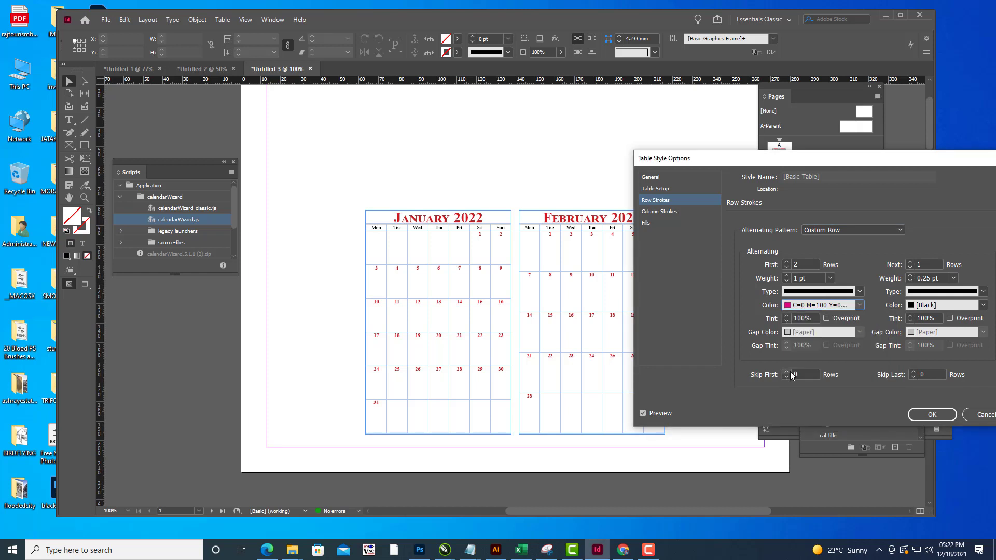
Set the alternating row strokes to 5 first rows and 5 next rows.
left_click(786, 262)
left_click(786, 262)
left_click(786, 262)
left_click(910, 262)
left_click(909, 262)
left_click(910, 262)
left_click(910, 262)
left_click_drag(799, 164, 842, 143)
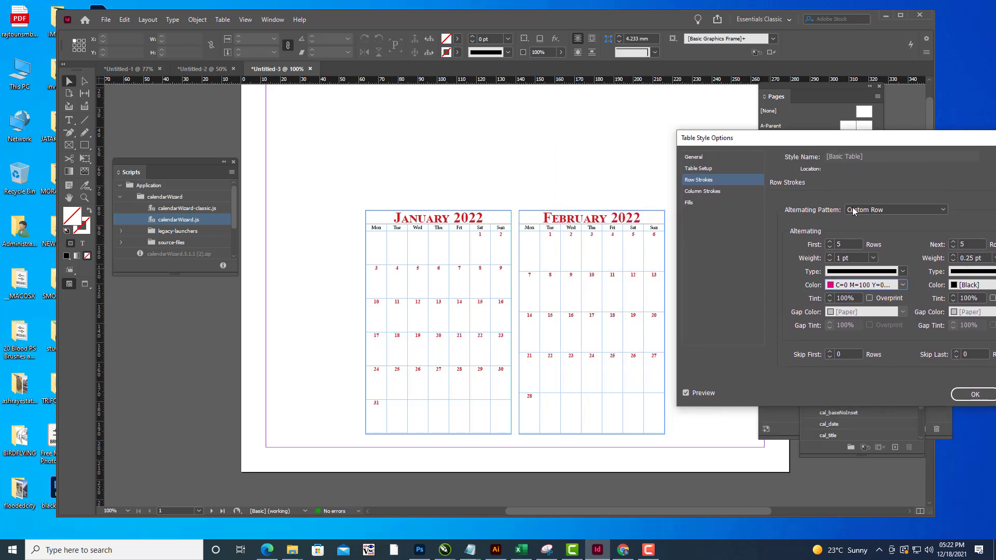
Try a yellow C=0 M=0 Y=100 K=0 table border for the [Basic Table] style and discard the style changes.
left_click(695, 202)
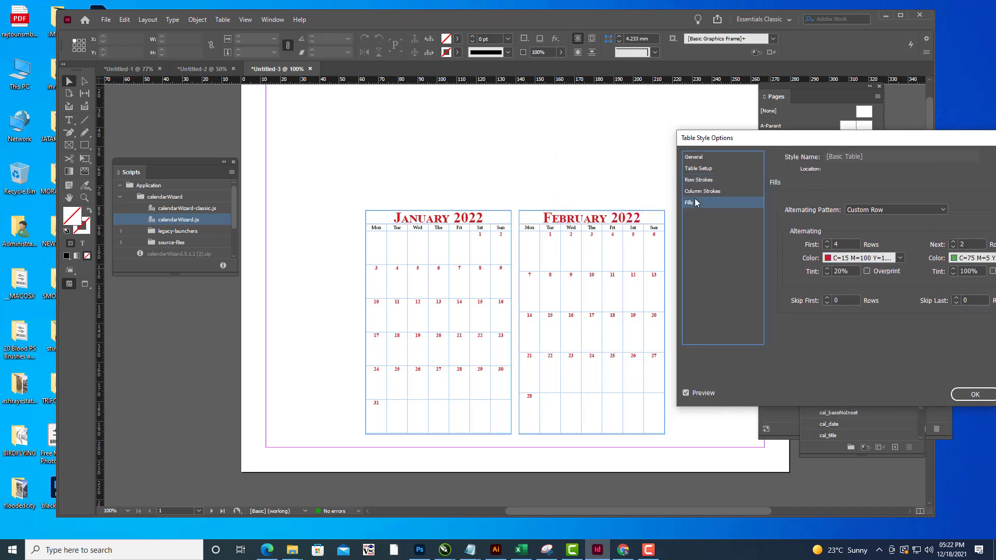
left_click(704, 168)
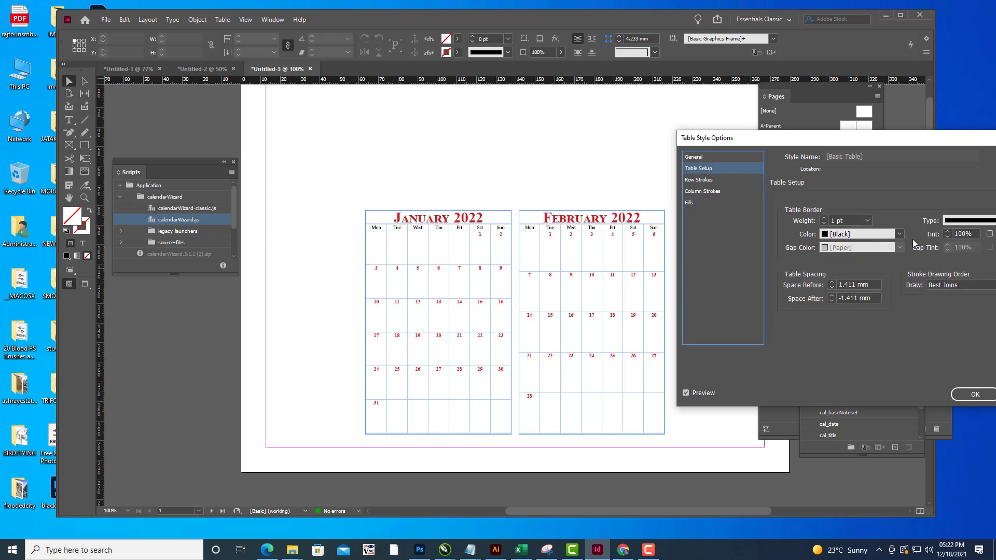
left_click(900, 234)
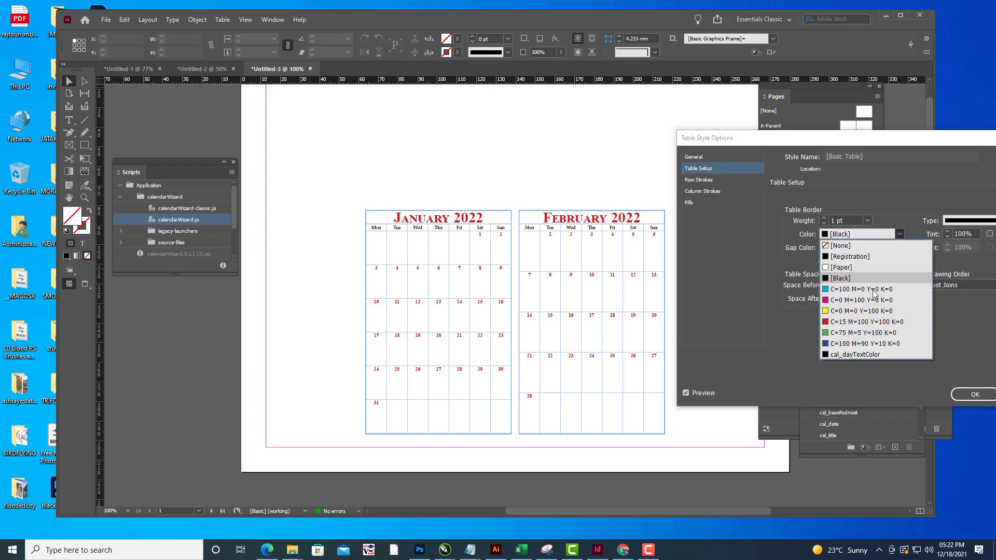
left_click(835, 311)
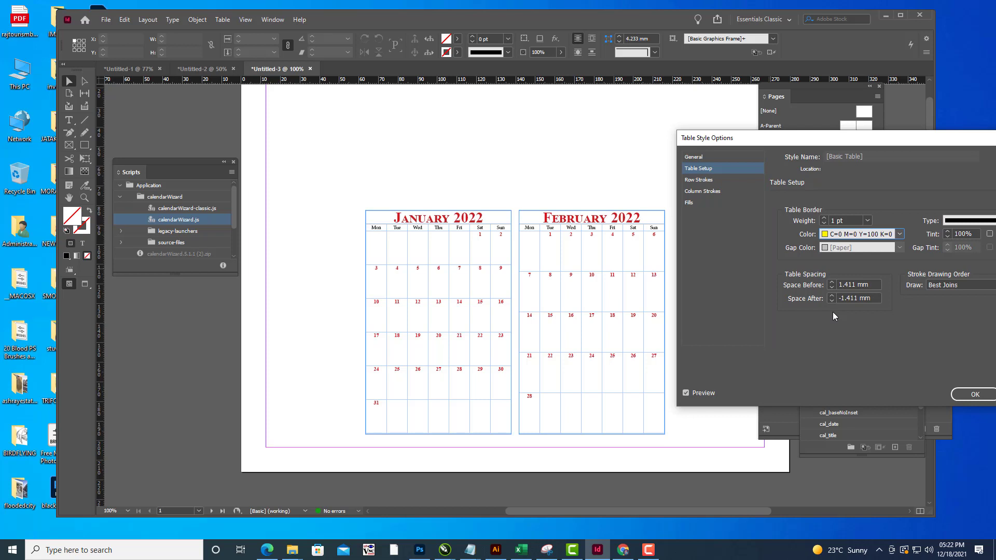
left_click_drag(804, 139, 647, 125)
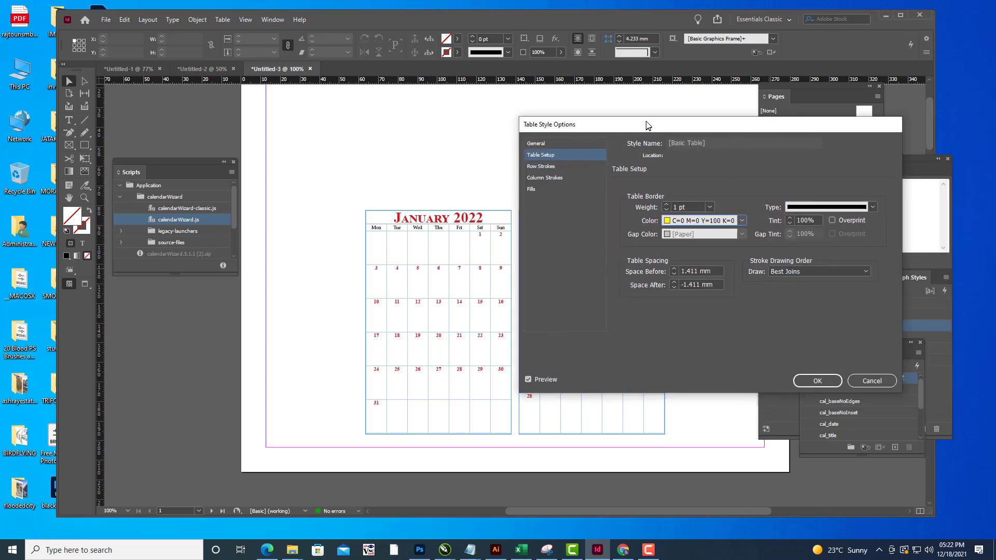
left_click(882, 380)
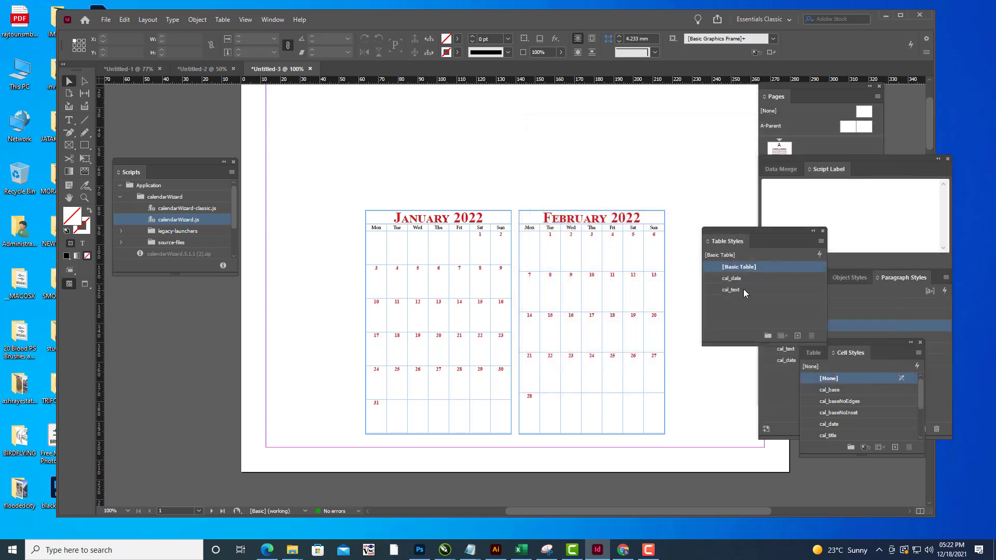
Give the cal_date table style an alternating fill pattern on every other row.
left_click(753, 280)
double_click(754, 279)
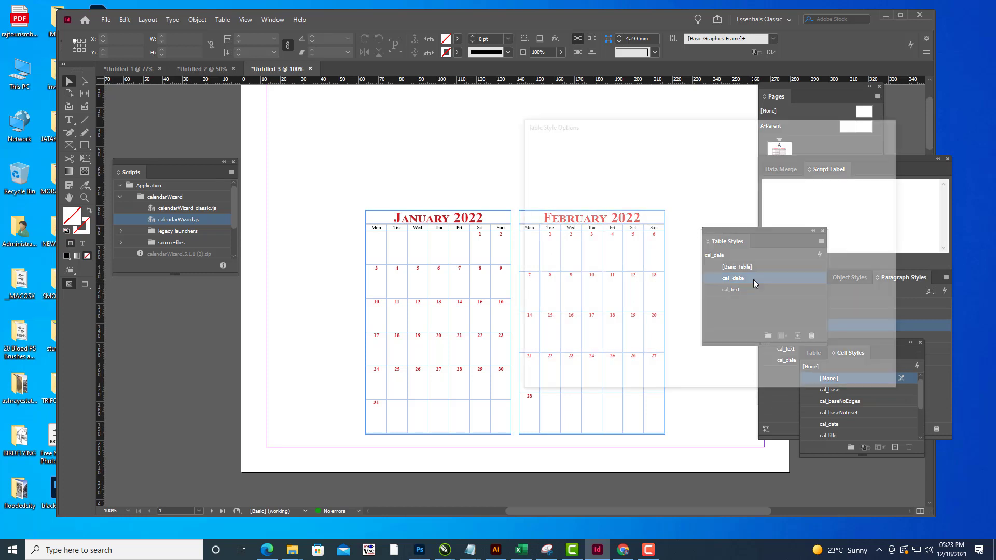
left_click_drag(595, 121, 704, 122)
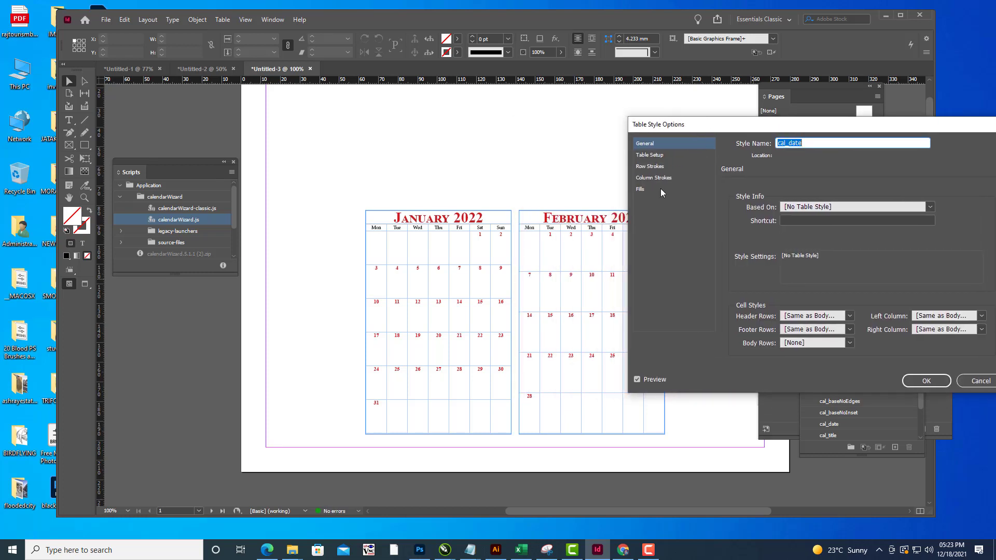
left_click(656, 188)
left_click(812, 196)
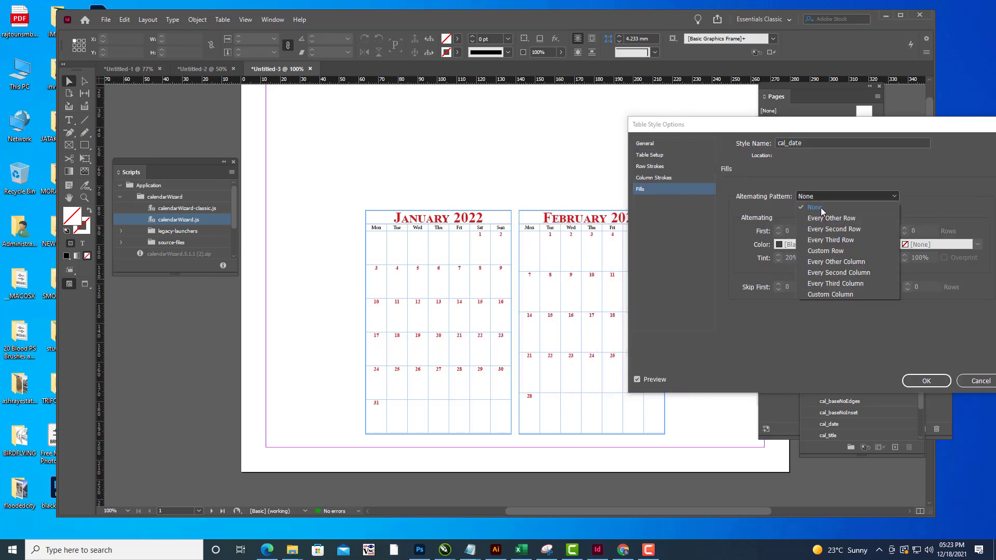
left_click(830, 220)
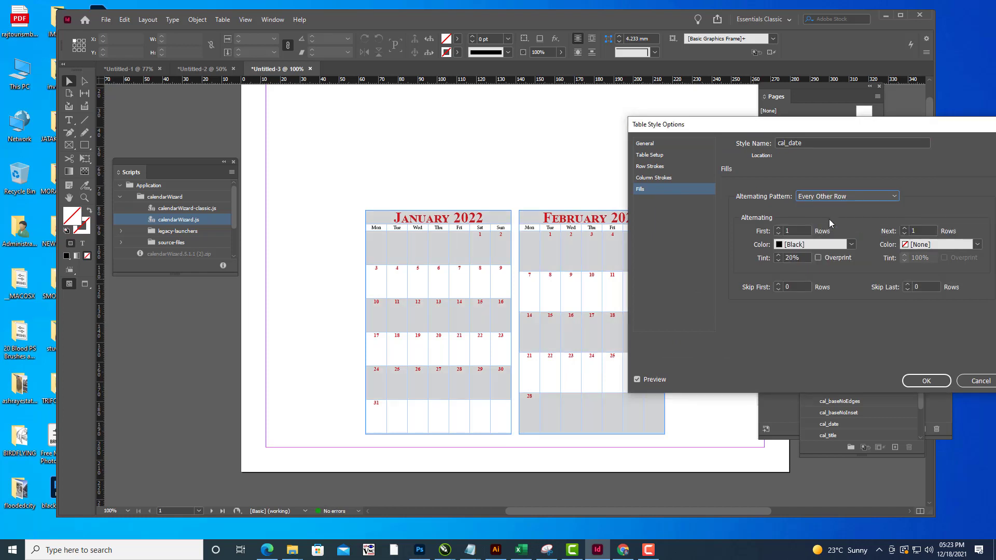
Set the first row count of the cal_date alternating fill pattern to 8.
left_click(778, 229)
left_click(778, 229)
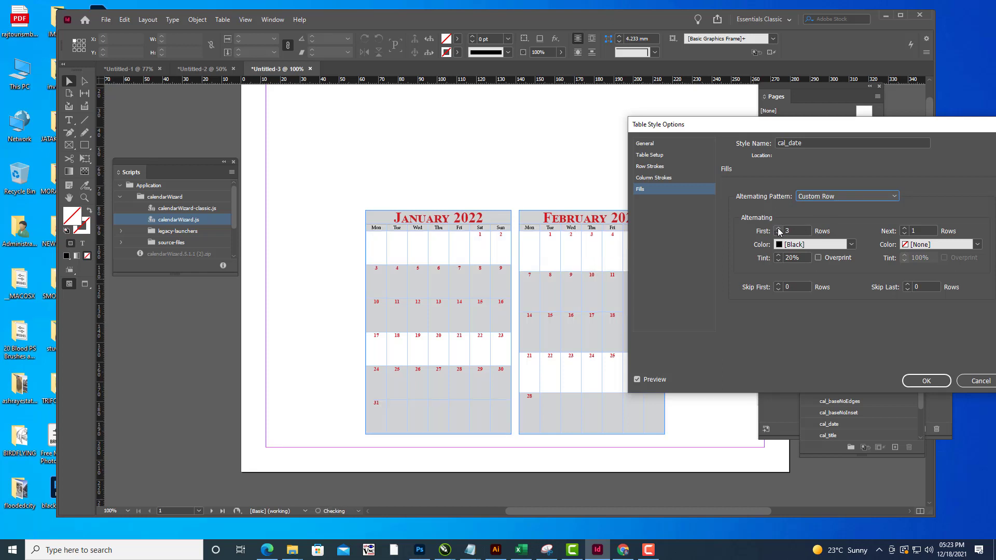
left_click(778, 229)
left_click(778, 228)
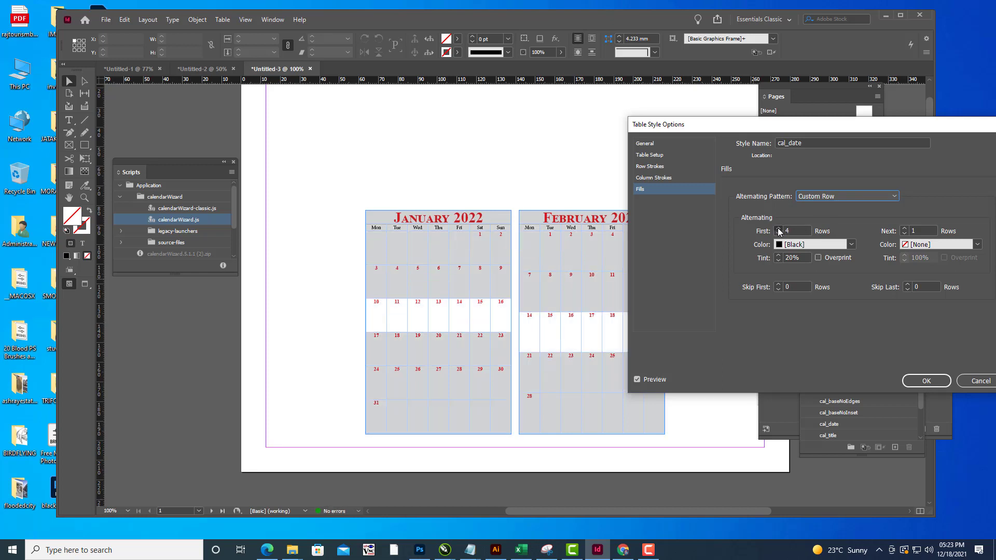
left_click(778, 229)
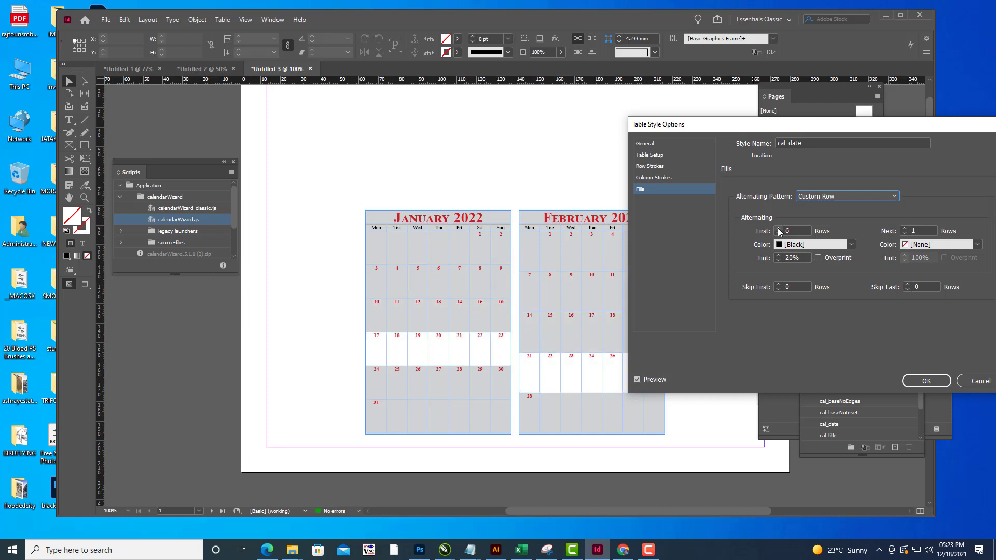
left_click(778, 228)
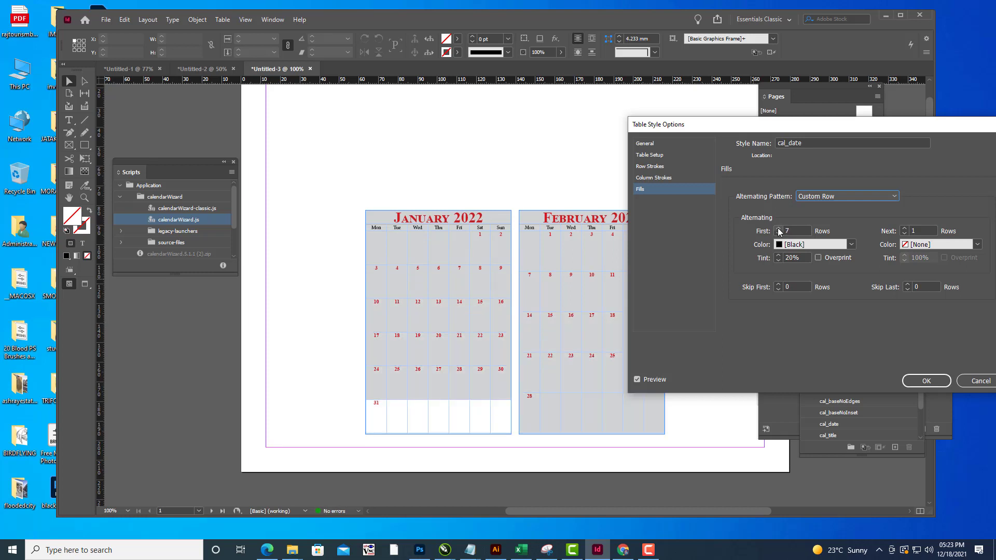
left_click(778, 229)
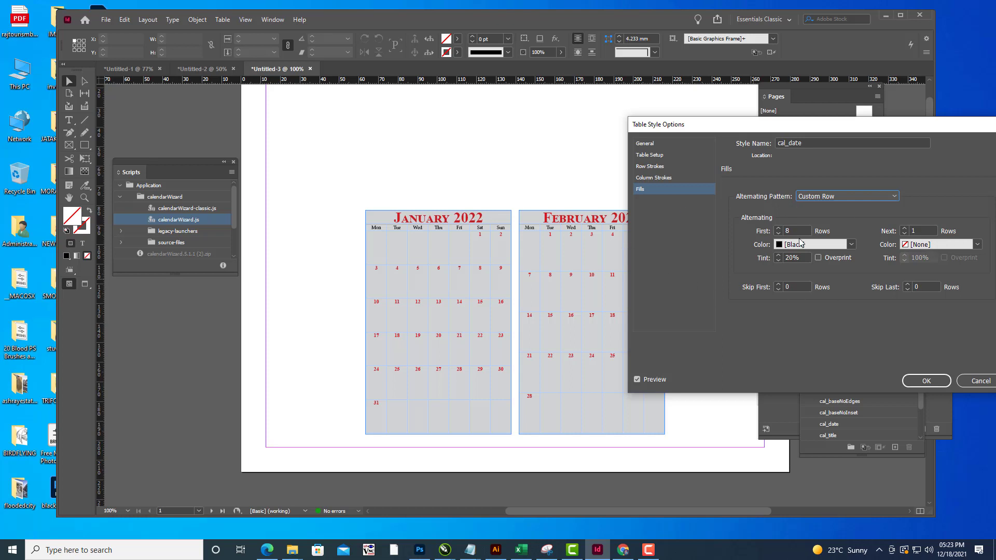
Fill the first 8 rows of the cal_date style with green C=75 M=5 Y=100 K=0 at 100% tint.
left_click(852, 245)
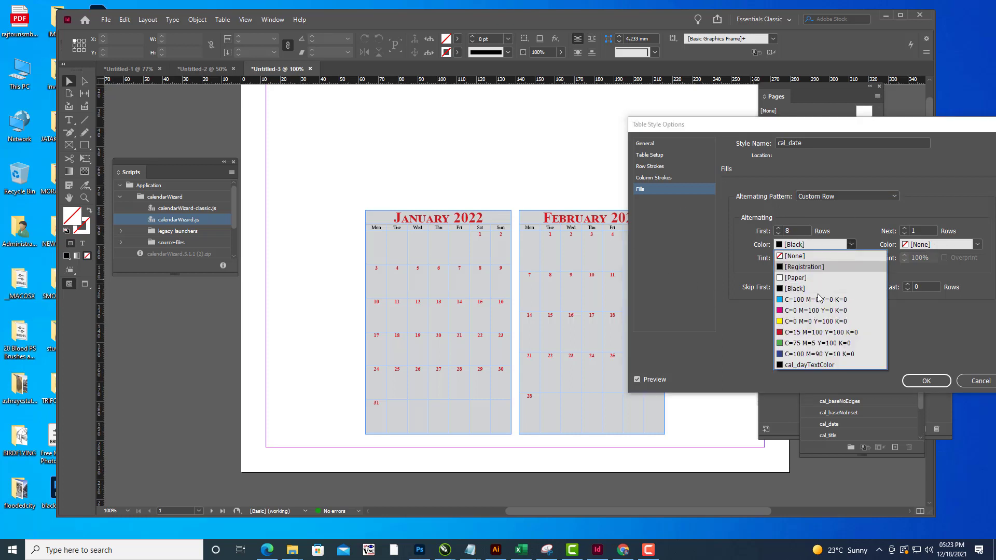
left_click(788, 344)
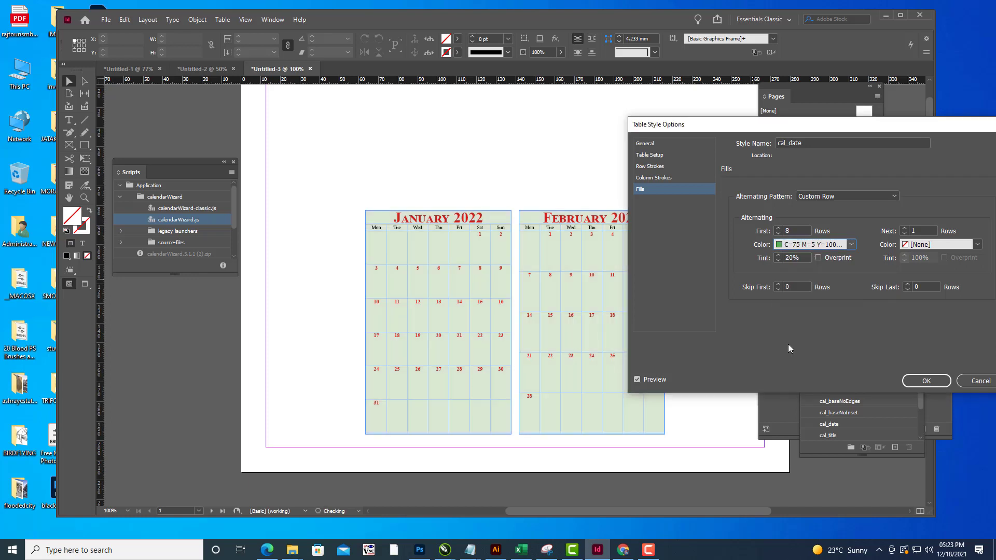
left_click(849, 245)
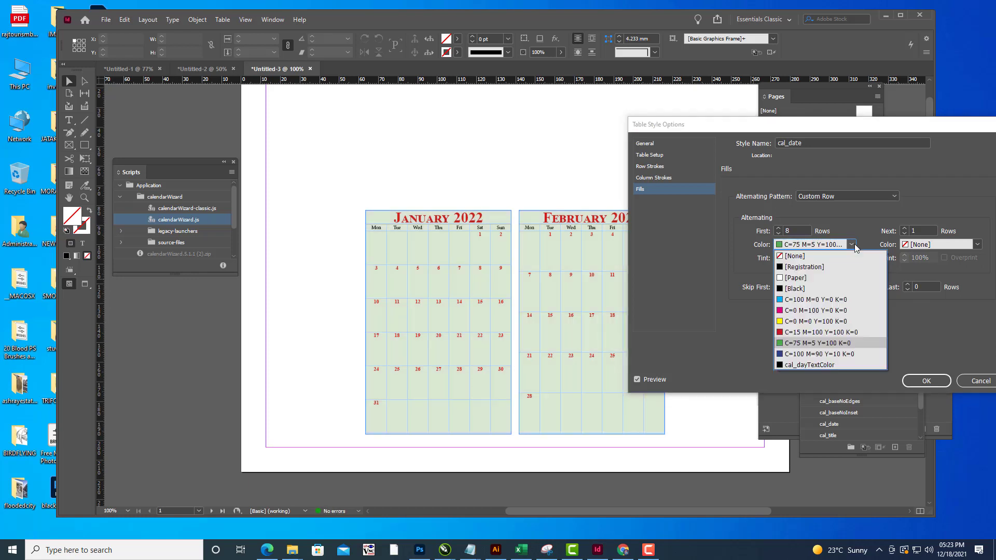
left_click(771, 312)
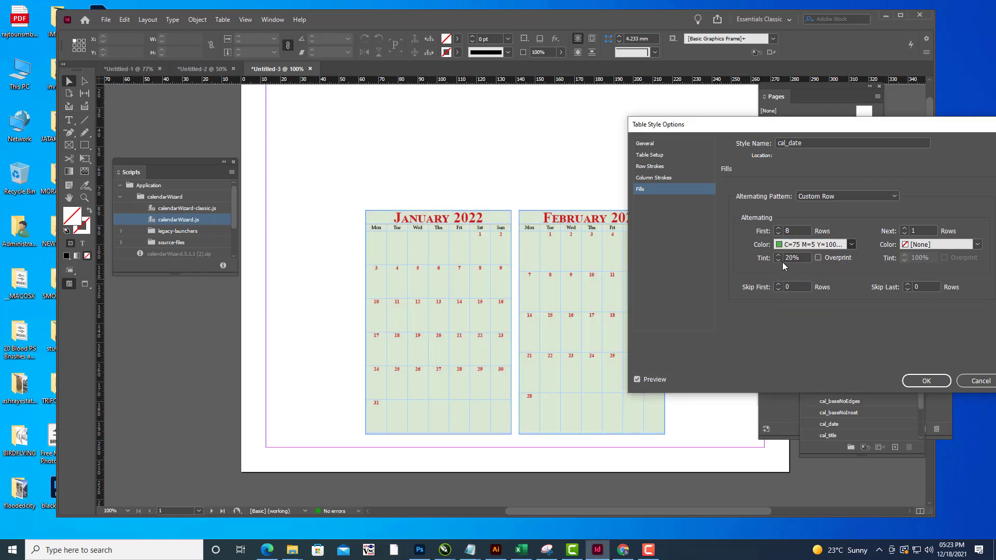
left_click(804, 258)
left_click_drag(804, 258, 738, 258)
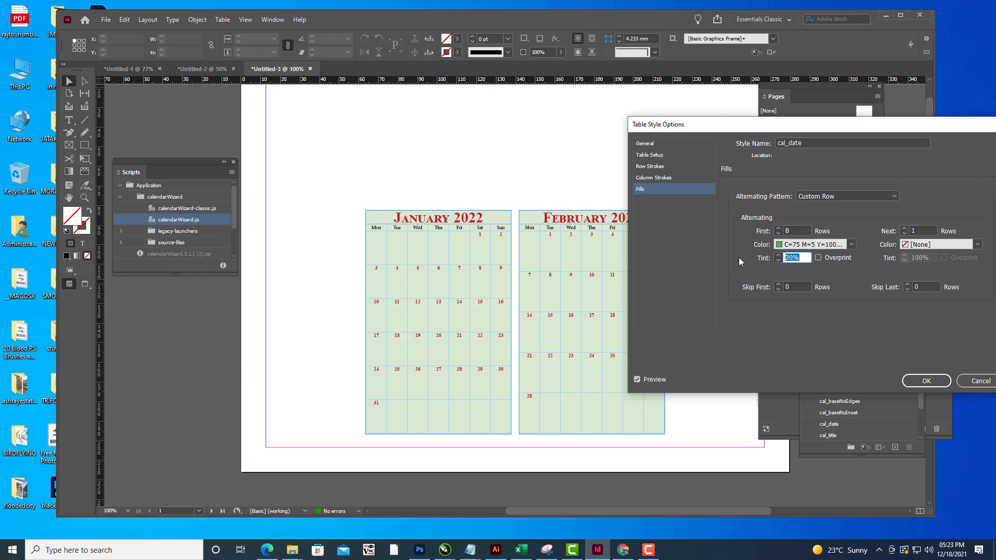
type("100")
left_click(801, 289)
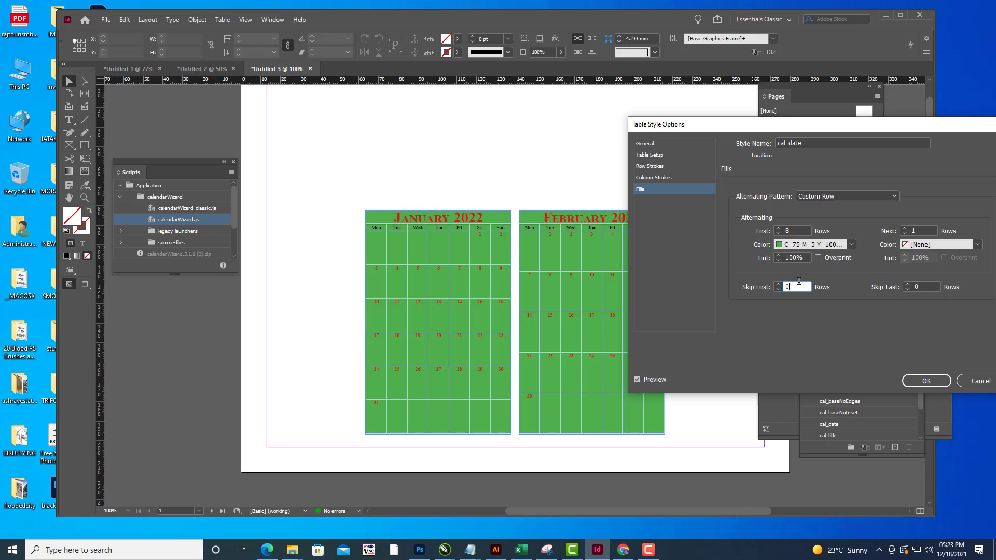
Add every-other-row strokes to the cal_date style, with the first rows in red C=15 M=100 Y=100 K=0.
mouse_move(790, 123)
left_mouse_down()
mouse_move(806, 133)
mouse_move(793, 135)
left_mouse_up()
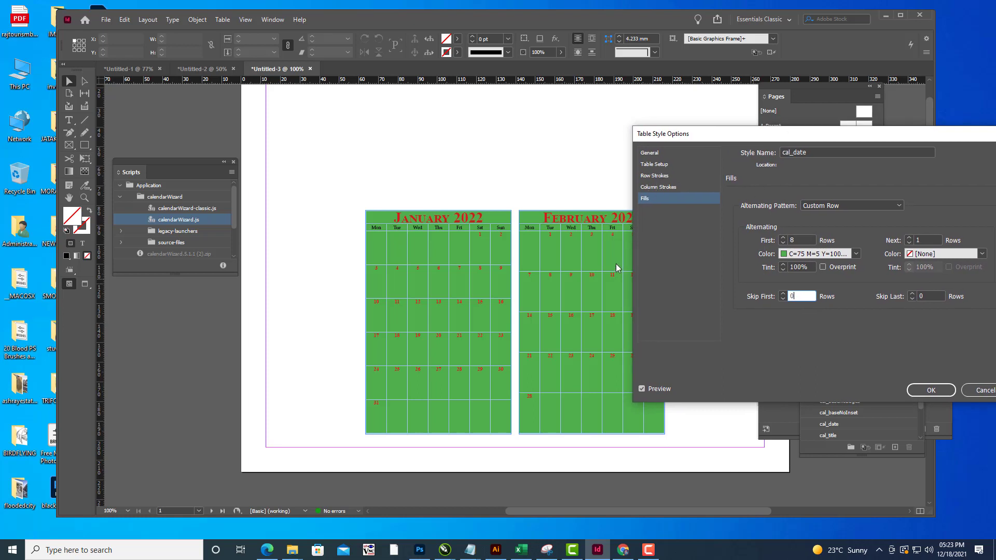
left_click(656, 176)
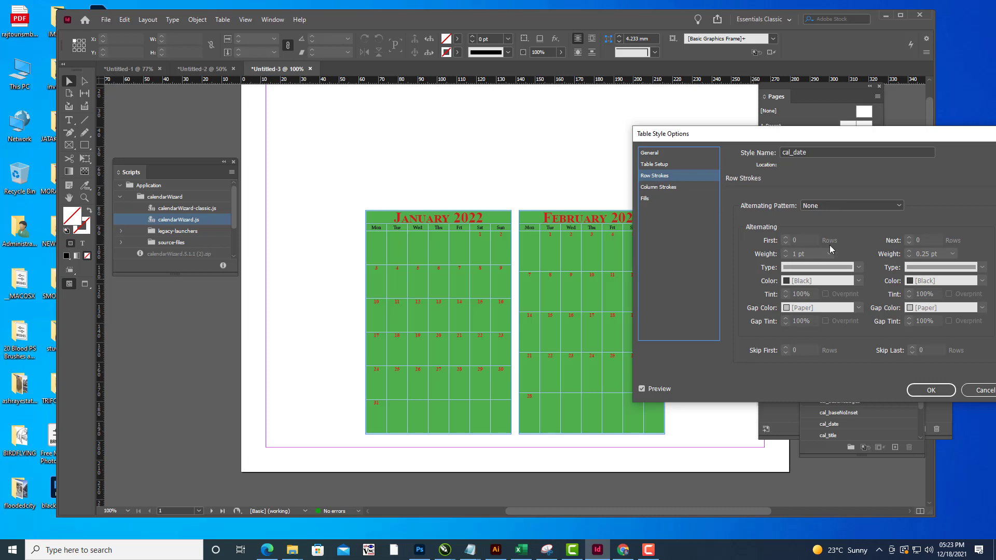
left_click(848, 207)
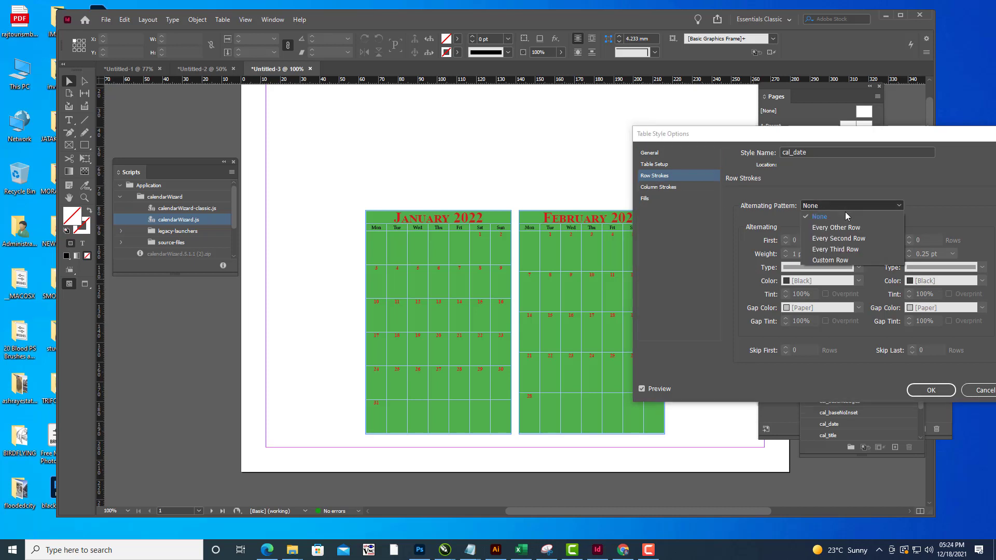
left_click(842, 227)
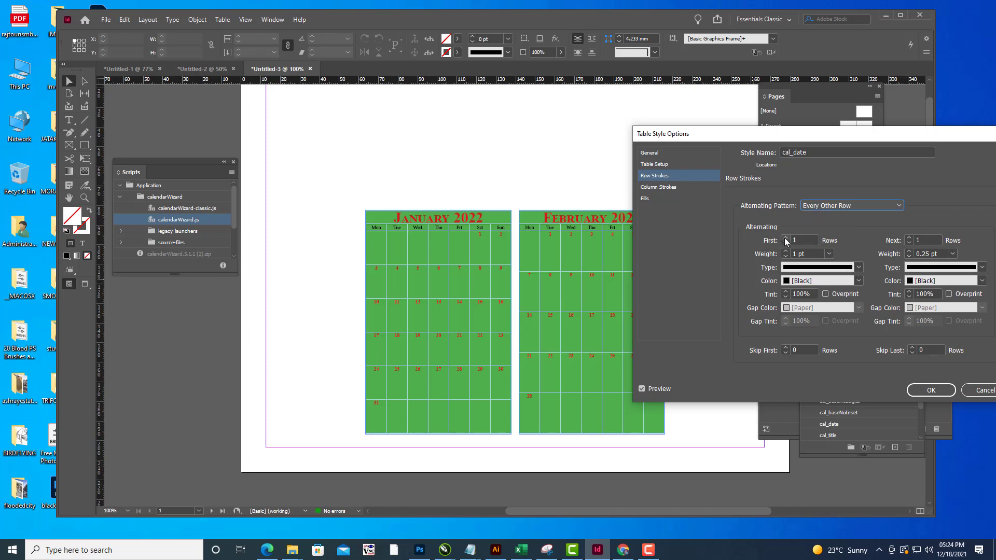
left_click(857, 281)
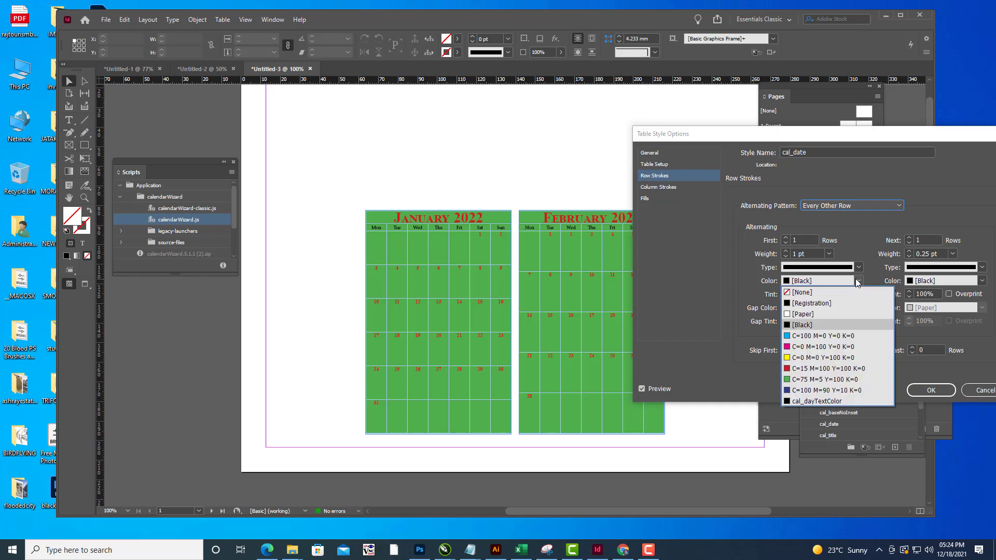
left_click(807, 368)
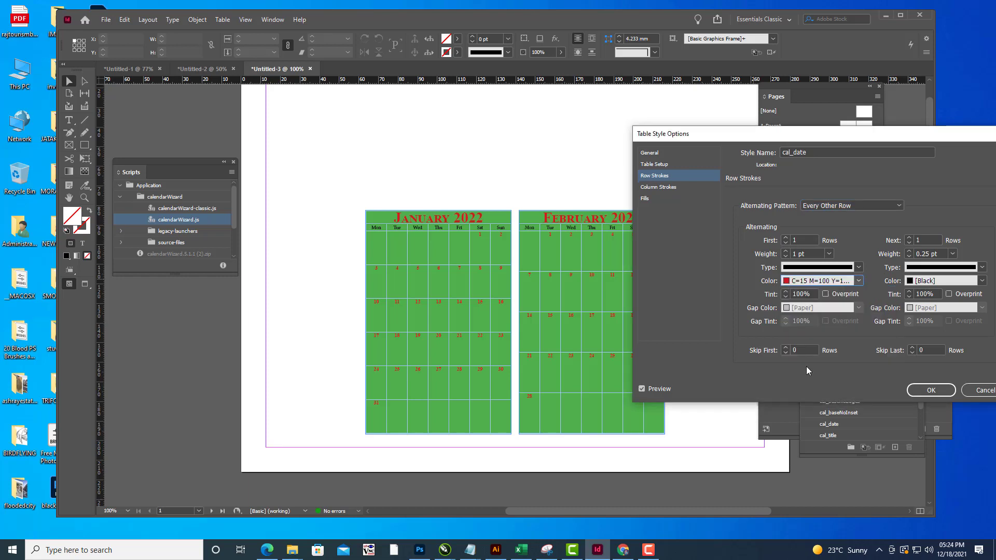
Increase the first and next row counts of the cal_date alternating row strokes.
left_click(786, 238)
left_click(786, 237)
left_click(786, 238)
left_click(786, 238)
left_click(786, 238)
left_click(909, 238)
left_click(909, 239)
Add every-other-column strokes to the cal_date style, with the first columns in red C=15 M=100 Y=100 K=0.
left_click(661, 188)
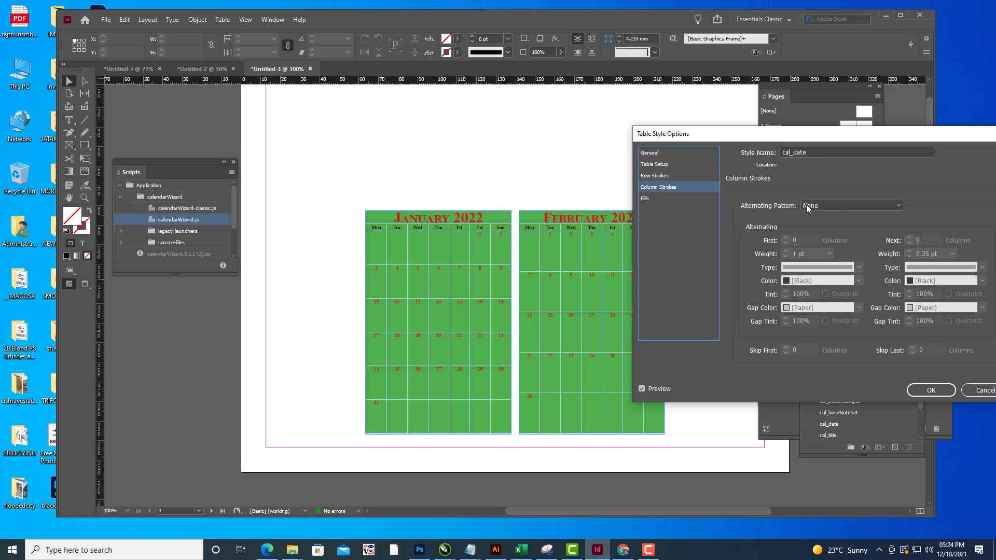
left_click(822, 204)
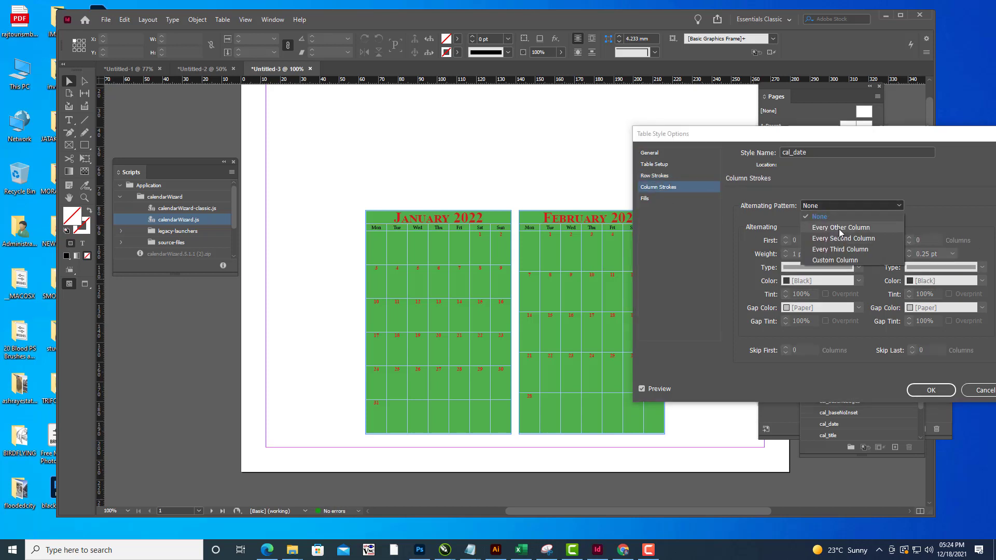
left_click(839, 229)
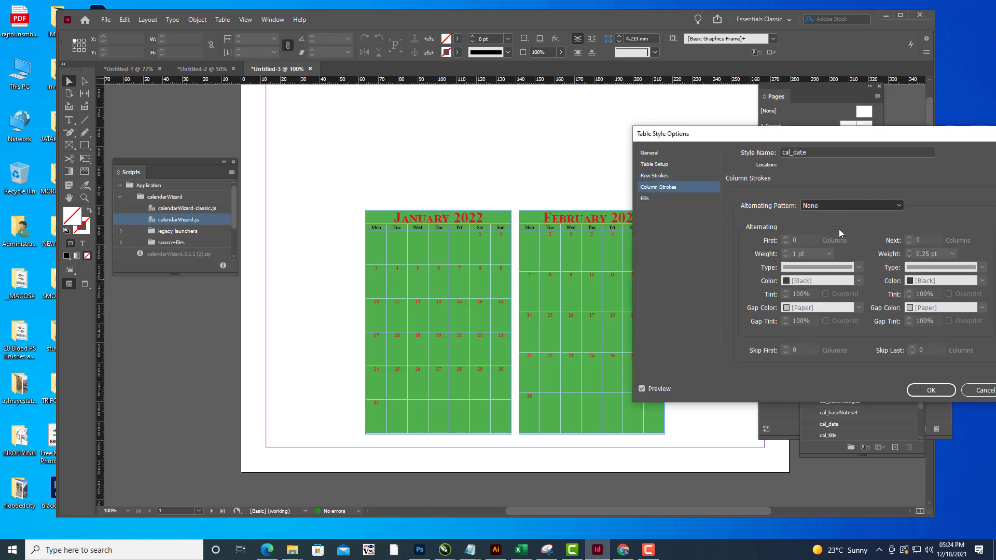
left_click(859, 280)
key("Escape")
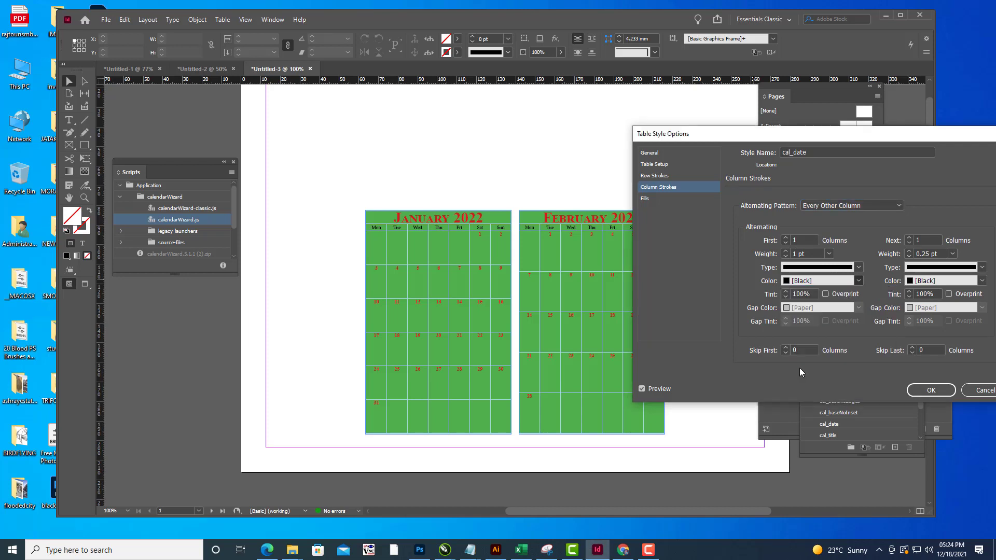
Increase the first column count of the cal_date alternating column strokes and apply the table style changes.
left_click(786, 237)
left_click(786, 238)
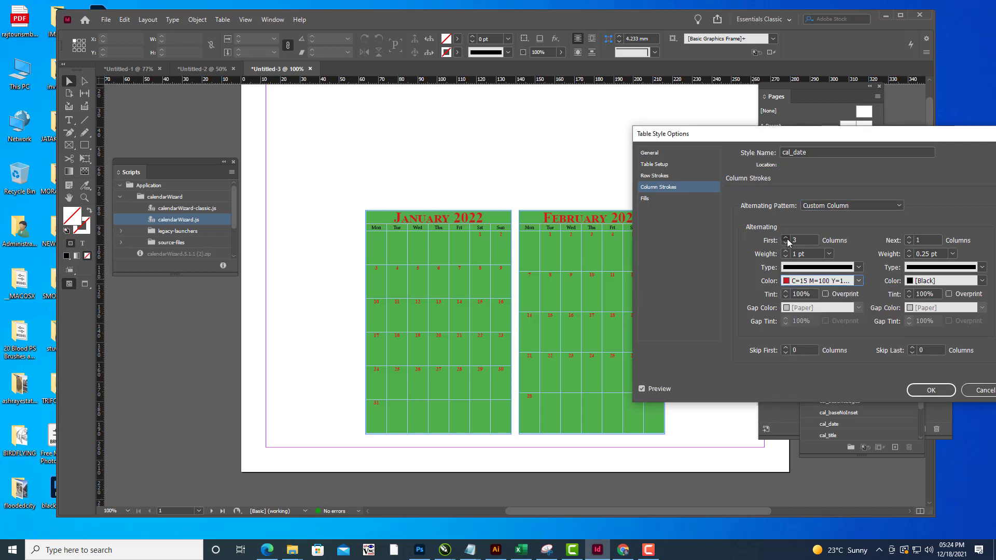
left_click(787, 239)
left_click(786, 239)
left_click(786, 238)
left_click(787, 239)
left_click(653, 201)
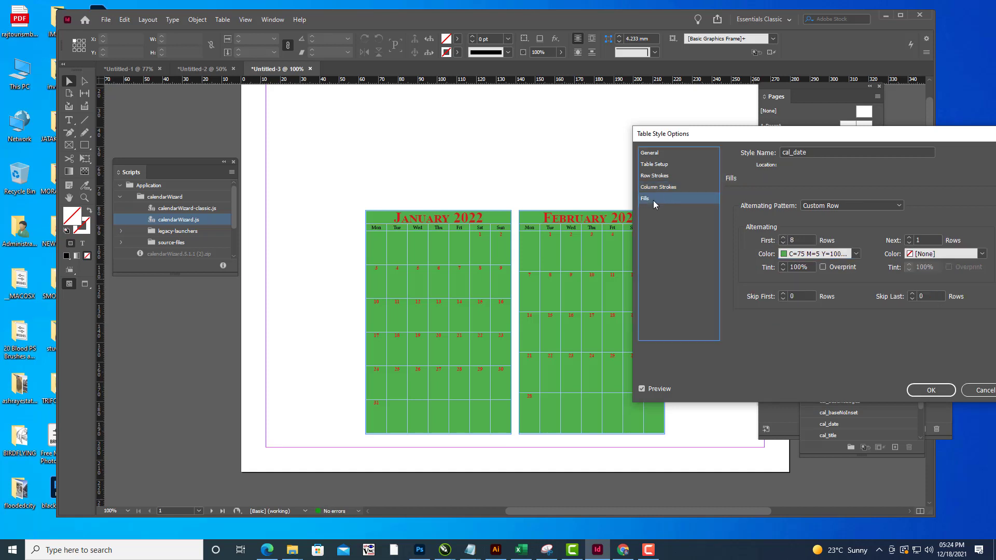
left_click(655, 165)
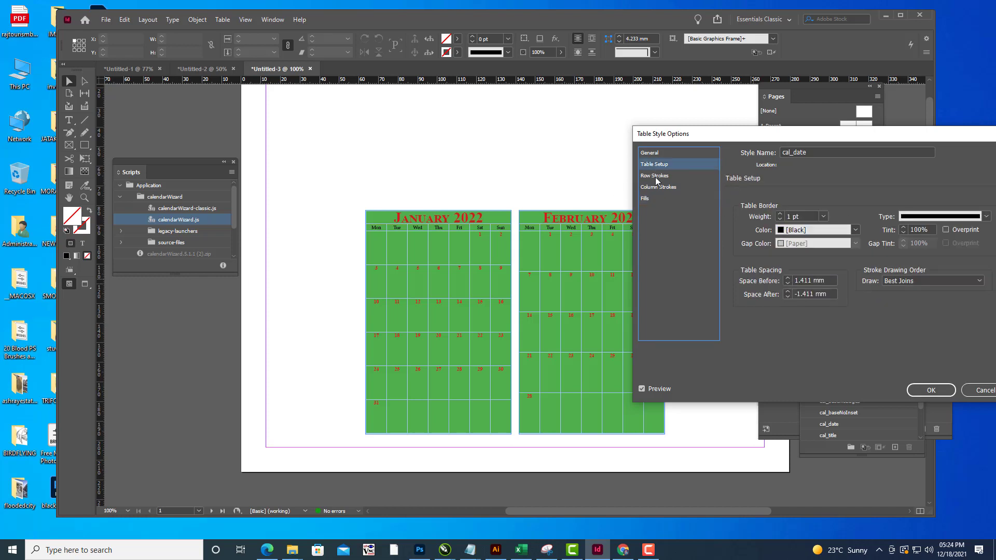
left_click(656, 177)
left_click(939, 391)
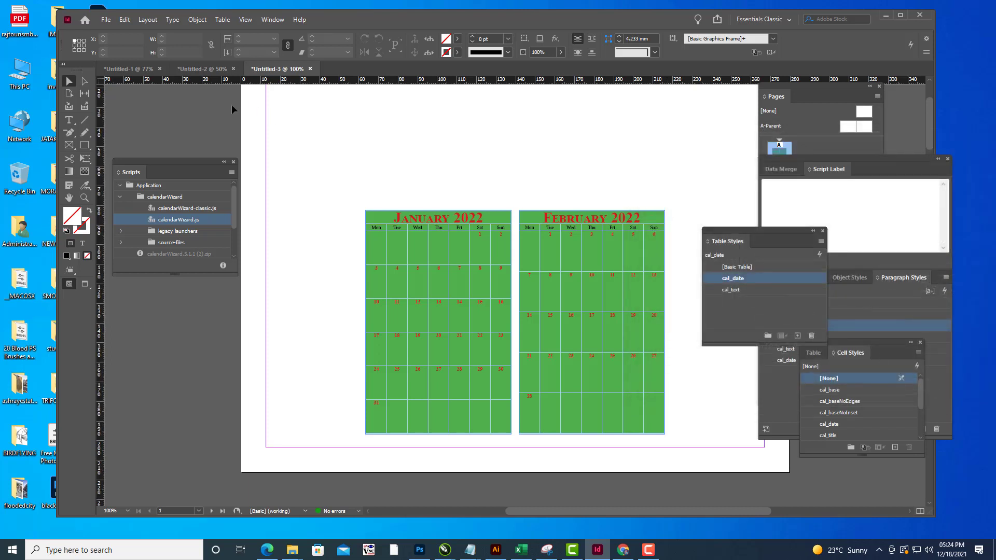
Increase the table border weight of the [Basic Table] style and color the border red C=15 M=100 Y=100 K=0.
scroll(472, 273, "up", 2)
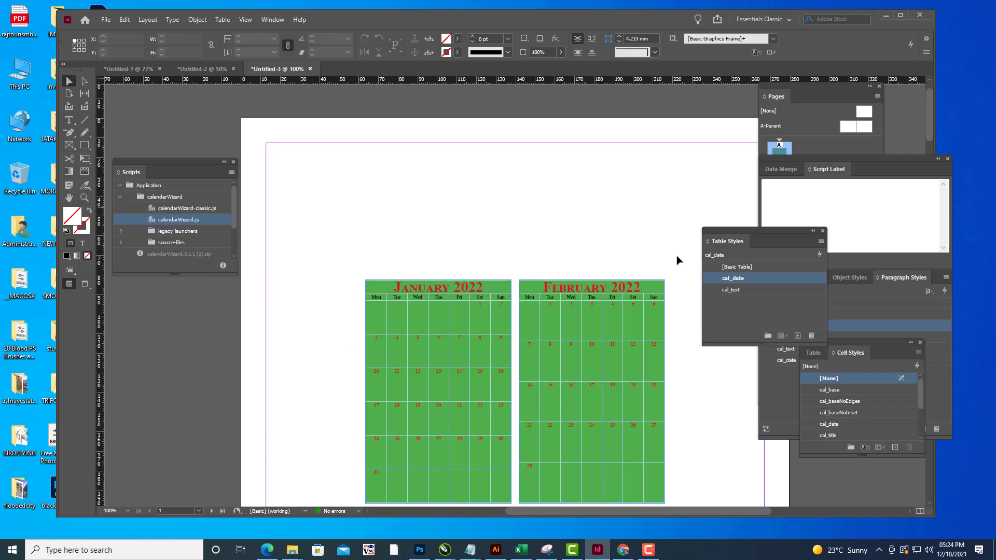
left_click(759, 267)
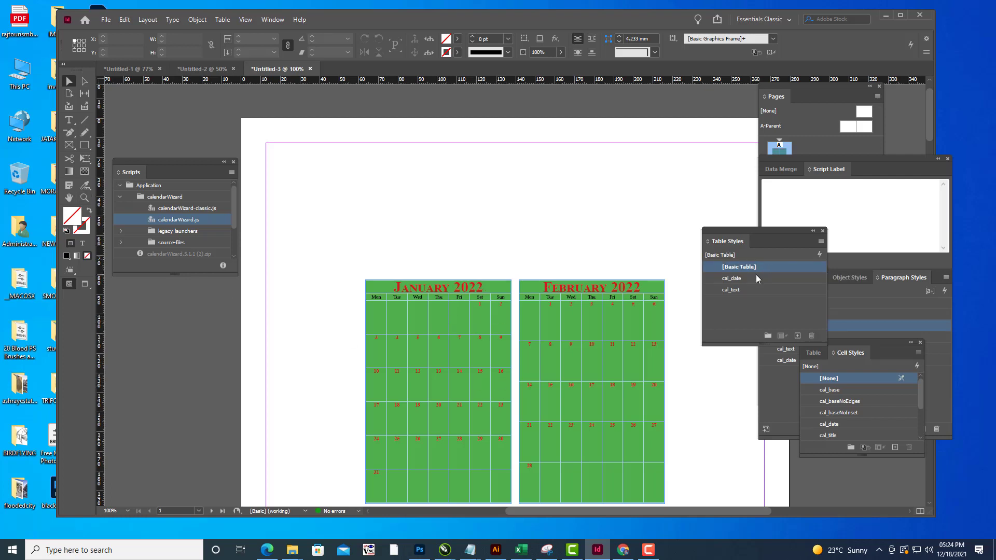
double_click(765, 266)
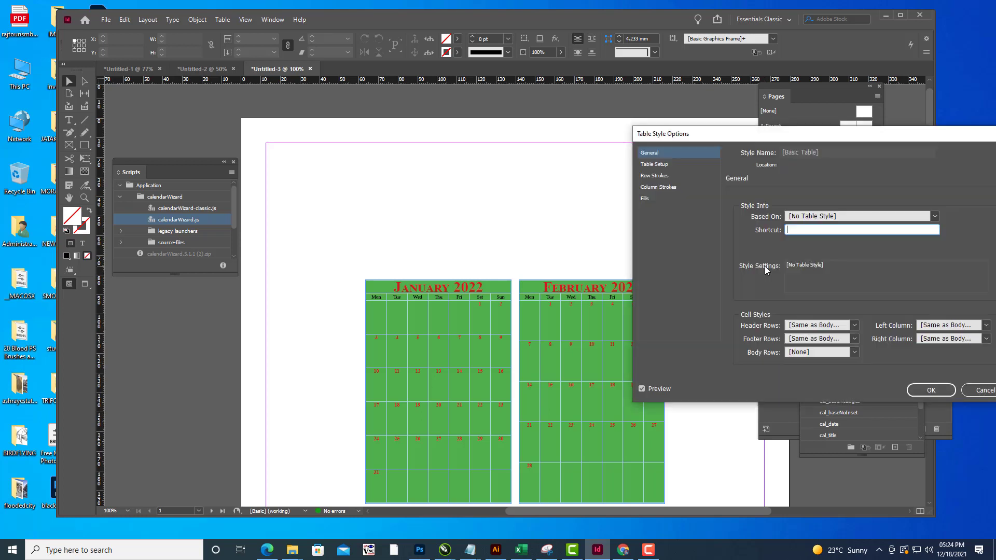
left_click(648, 167)
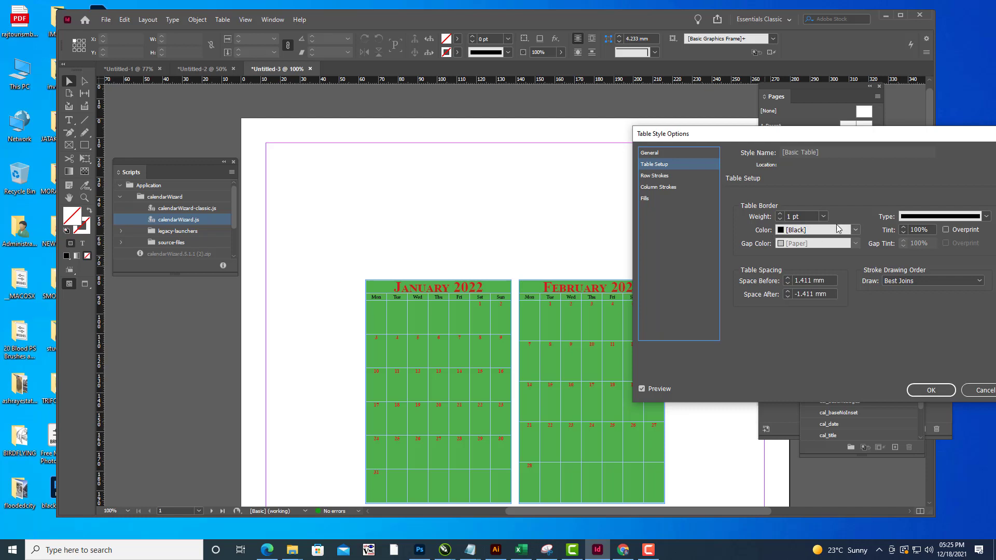
left_click(780, 214)
left_click(826, 231)
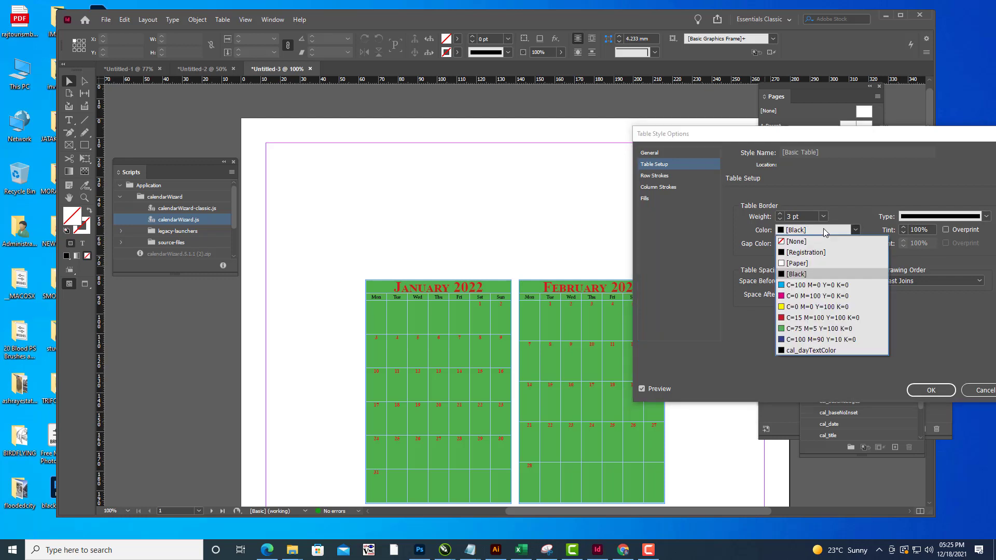
left_click(797, 319)
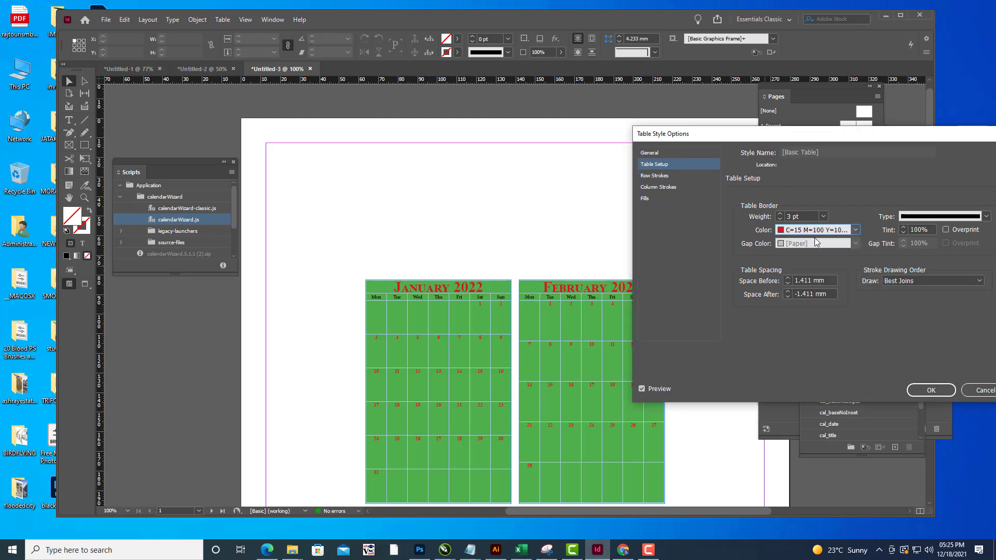
left_click(779, 214)
Add alternating row fills to the [Basic Table] style, with the first 9 rows in magenta C=0 M=100 Y=0 K=0.
left_click(653, 197)
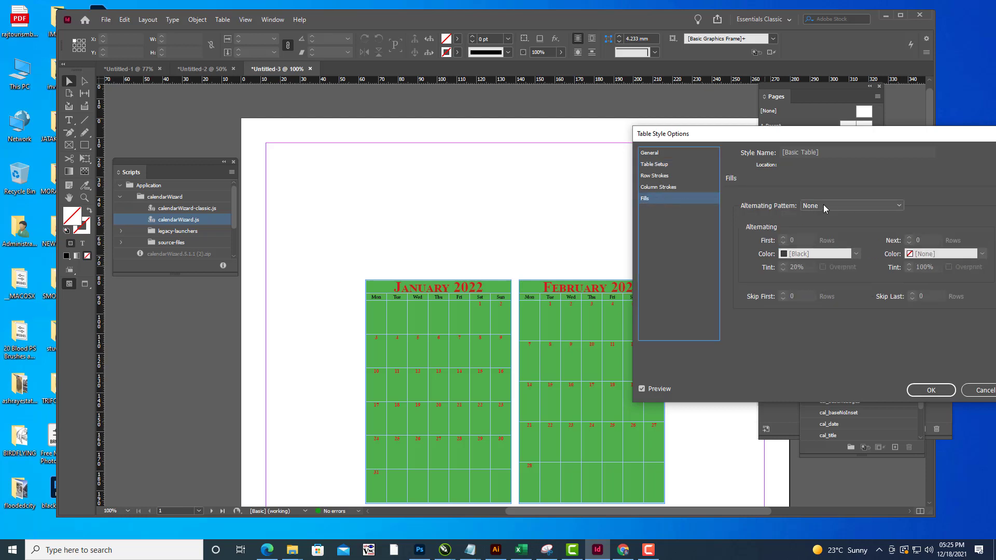
left_click(824, 205)
left_click(843, 229)
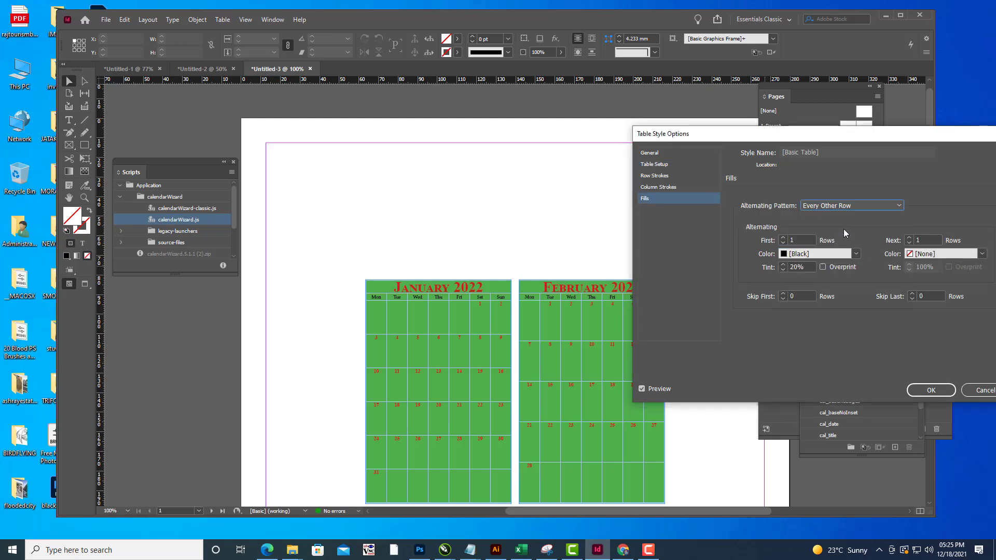
left_click(792, 257)
left_click(797, 322)
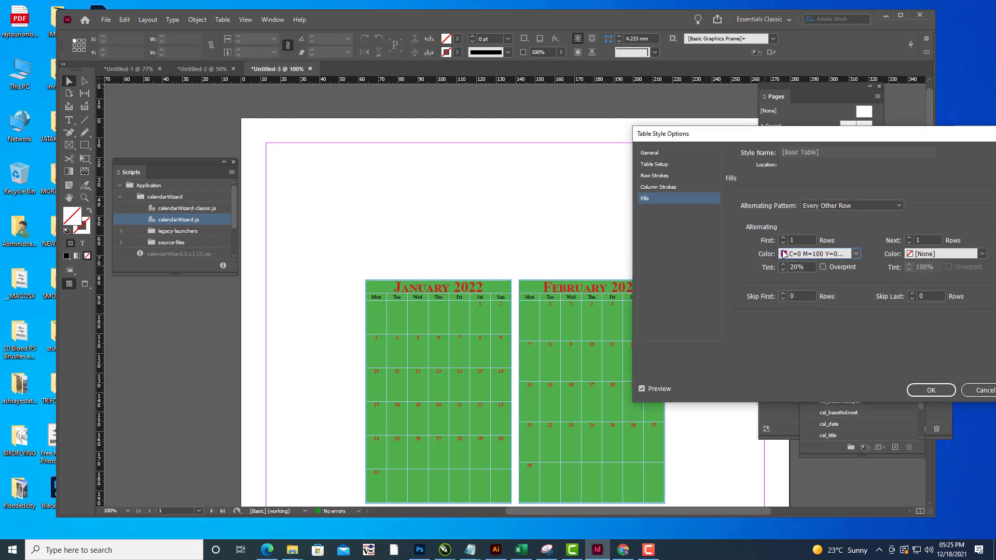
left_click(783, 238)
left_click(783, 238)
left_click(784, 238)
left_click(783, 237)
left_click(783, 238)
left_click(784, 238)
left_click(784, 237)
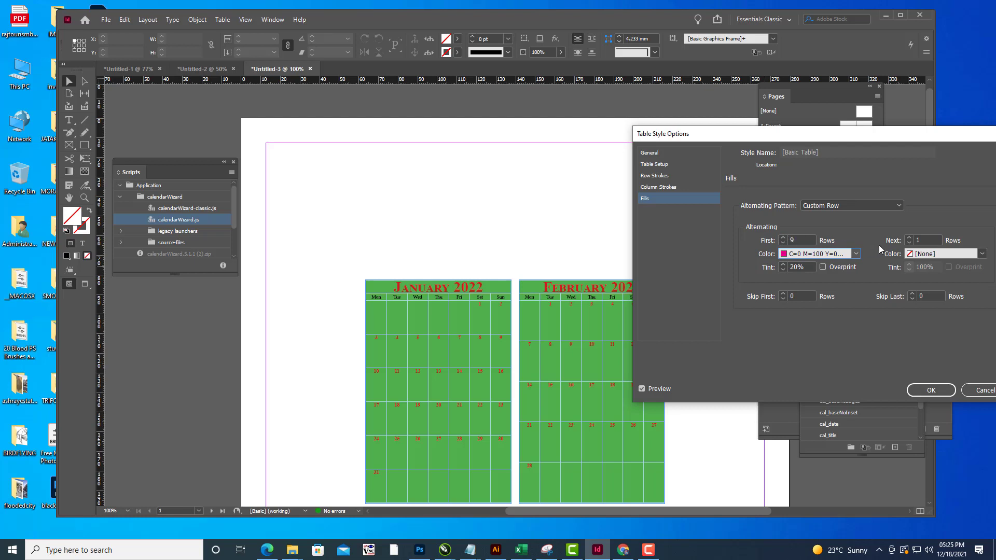
Set the next 7 alternating rows of the [Basic Table] style to magenta C=0 M=100 Y=0 K=0 and apply the style changes.
left_click(909, 239)
left_click(909, 239)
left_click(909, 238)
left_click(909, 238)
left_click(982, 253)
left_click(903, 320)
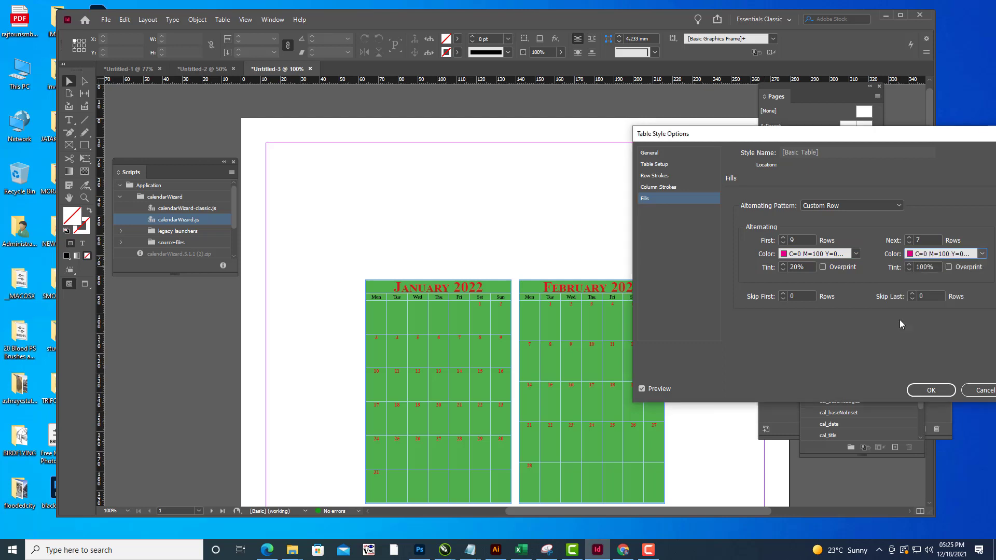
left_click(932, 390)
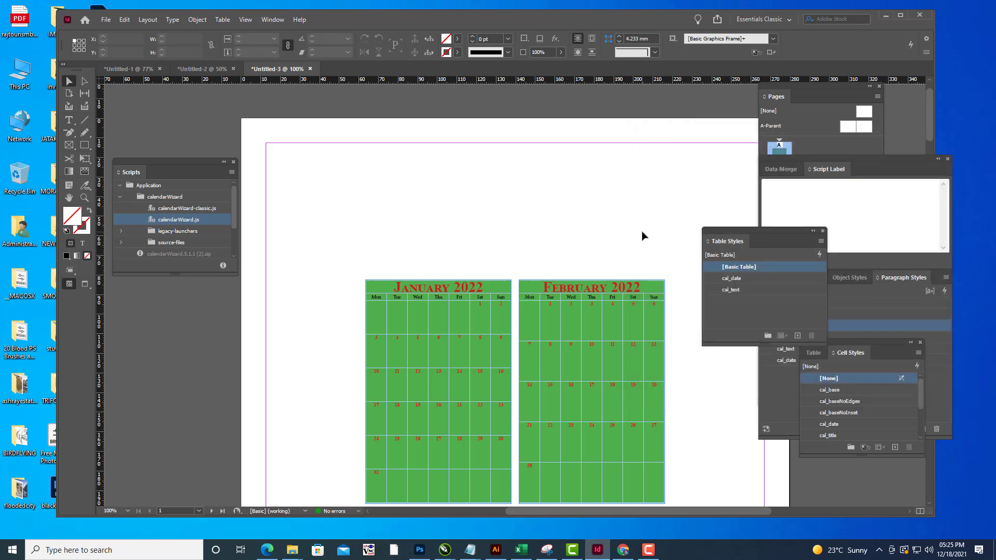
Show the calendar in preview mode and examine the layout of the month tables from January to April 2022.
key("w")
scroll(643, 235, "down", 3)
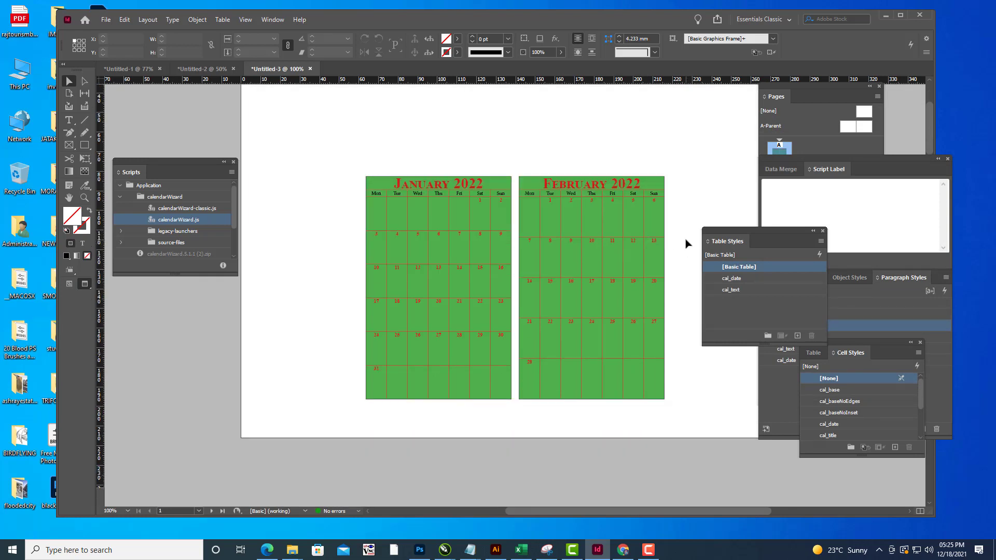
scroll(685, 241, "down", 12)
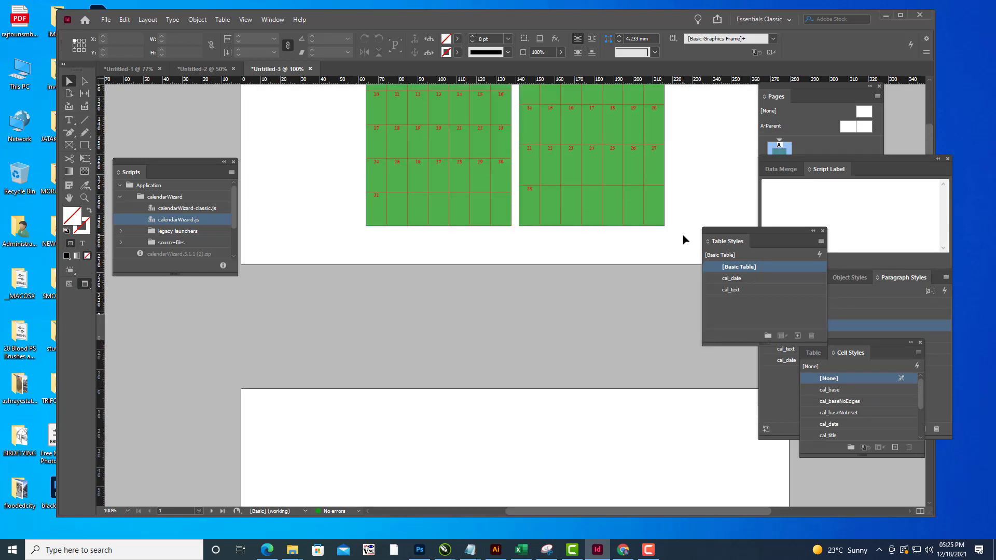
scroll(683, 239, "down", 3)
scroll(683, 239, "up", 4)
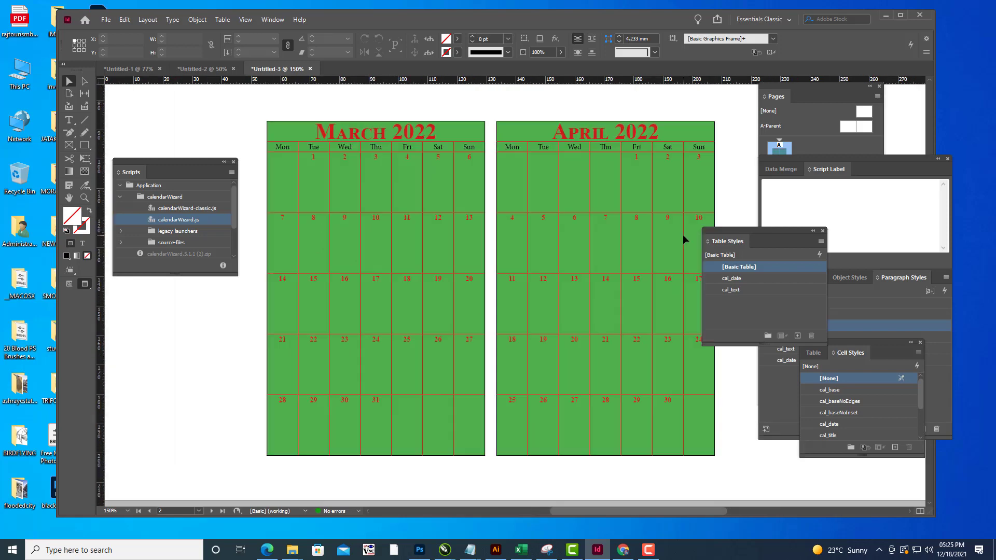
key("ctrl+equal")
key("ctrl+equal")
key("ctrl+equal")
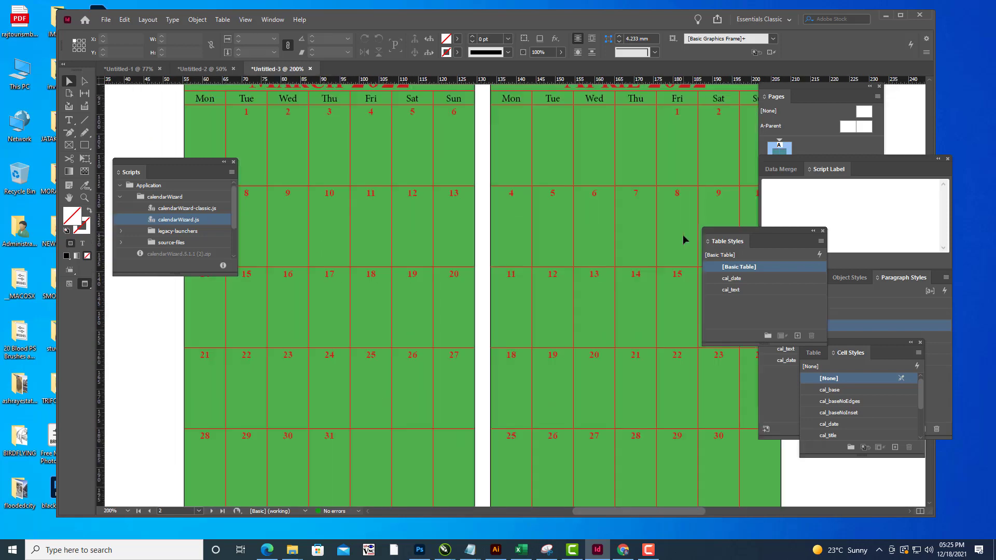
key("ctrl+minus")
key("ctrl+minus")
key("ctrl+minus")
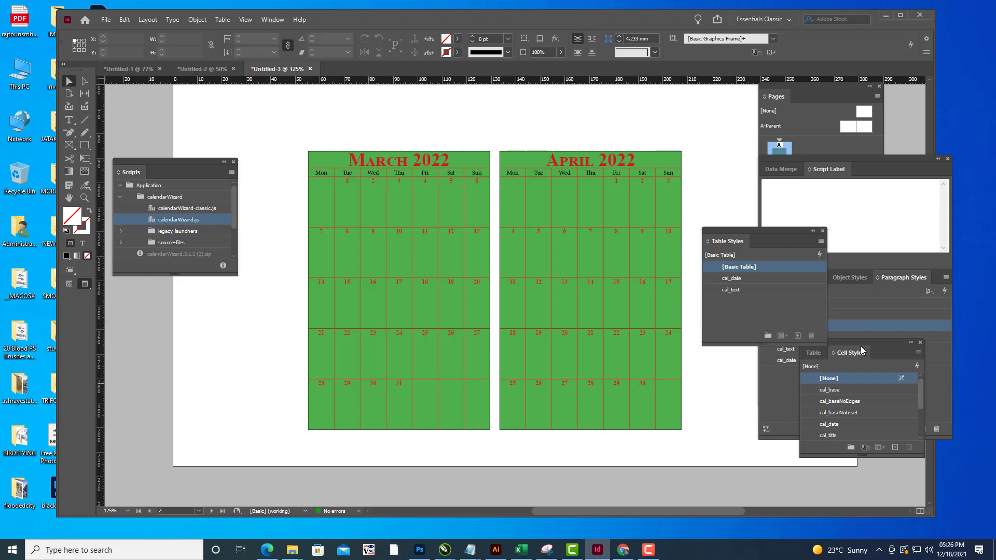
Open the options of the cal_day cell style, keeping the March and April calendars in view.
left_click_drag(853, 341, 724, 174)
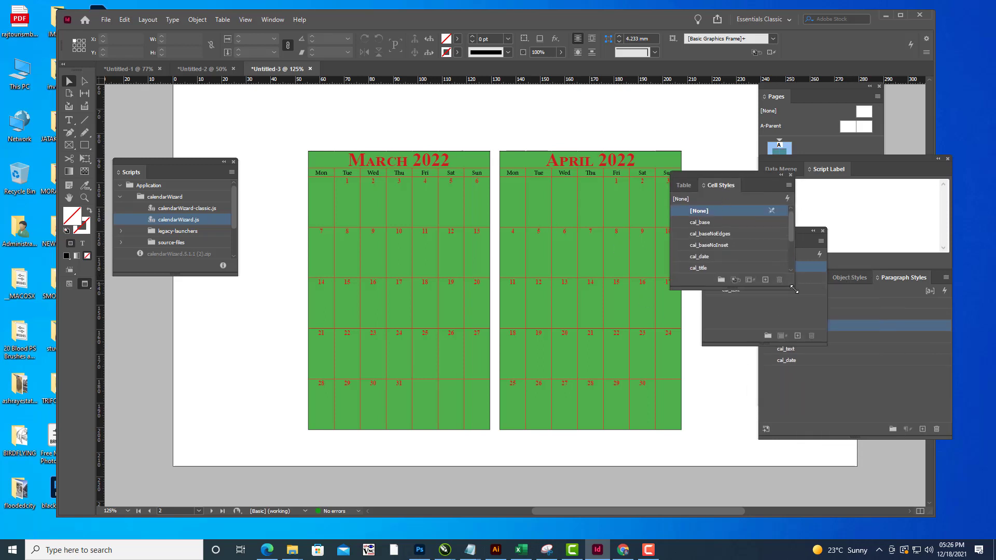
left_click_drag(794, 288, 810, 323)
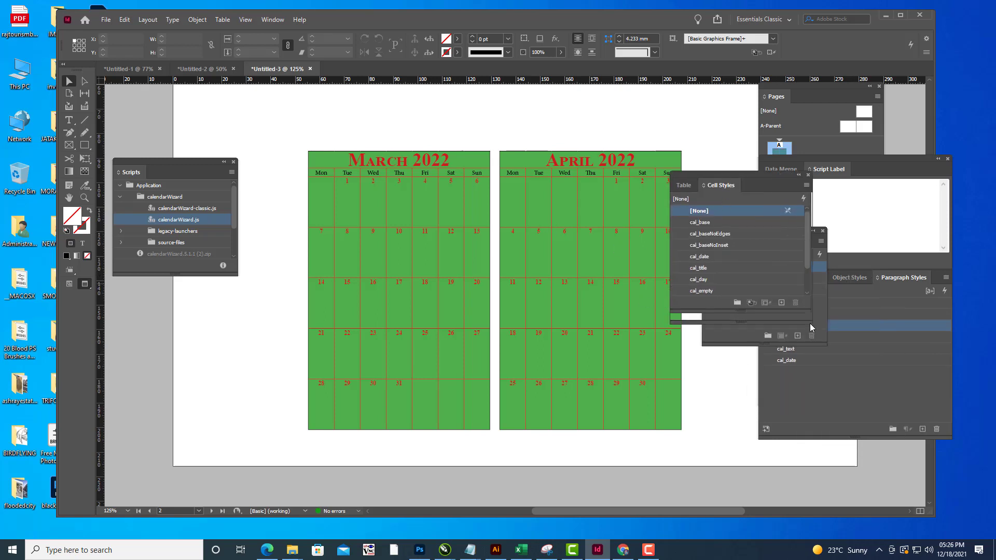
left_click(720, 280)
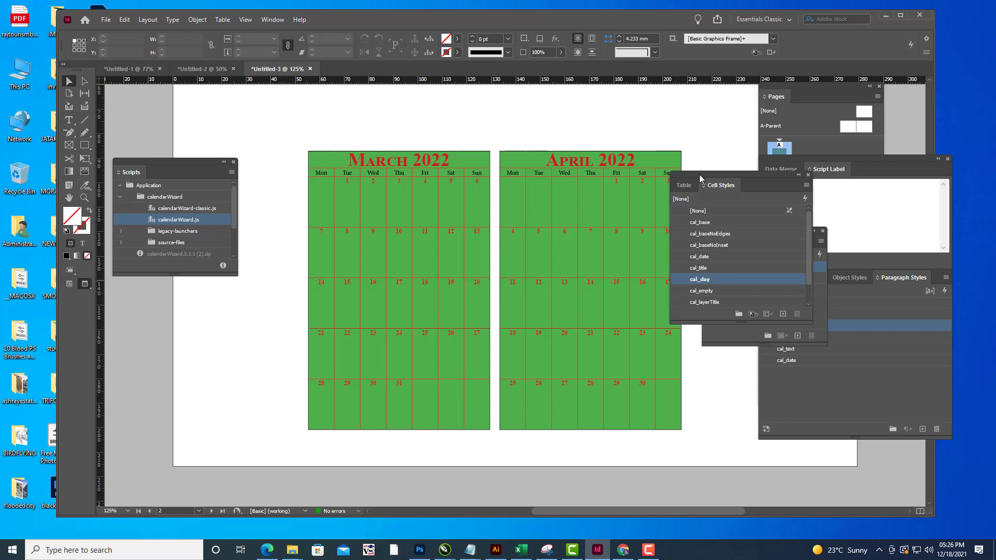
double_click(735, 176)
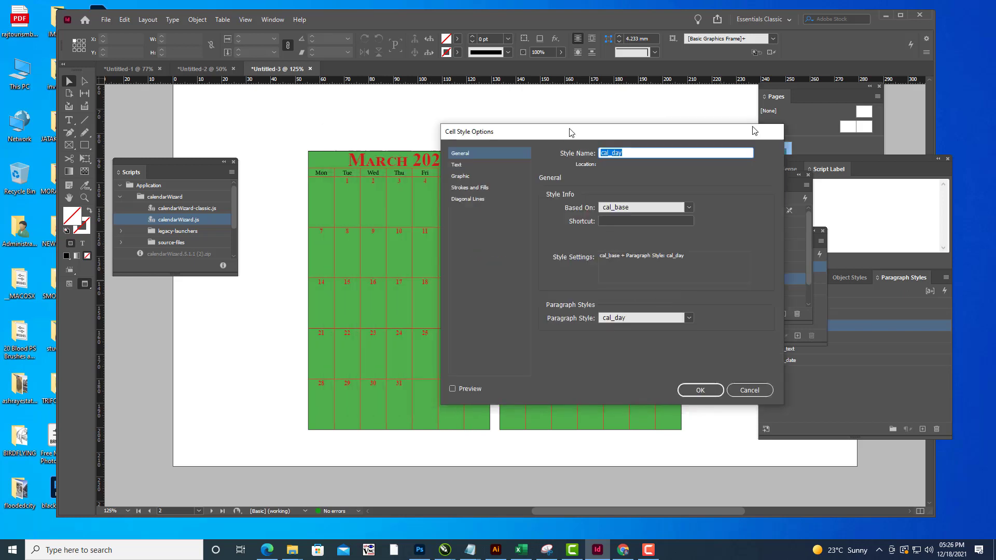
left_click_drag(570, 132, 802, 127)
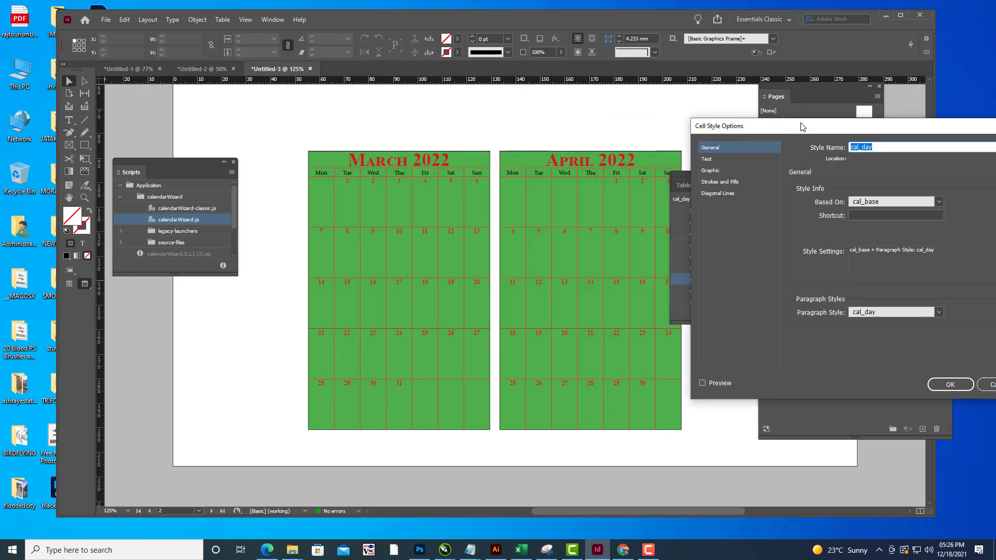
left_click(723, 160)
left_click(732, 149)
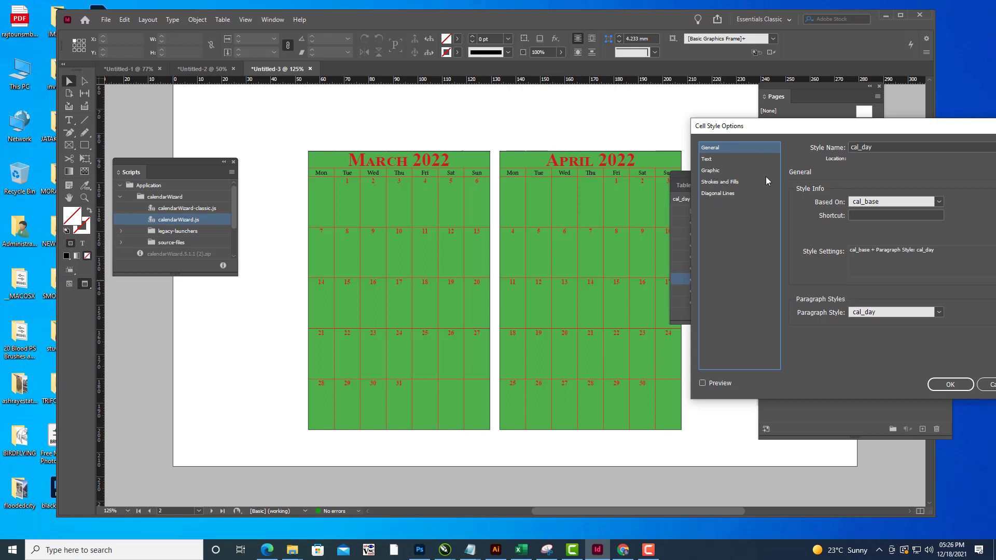
left_click_drag(833, 131, 794, 135)
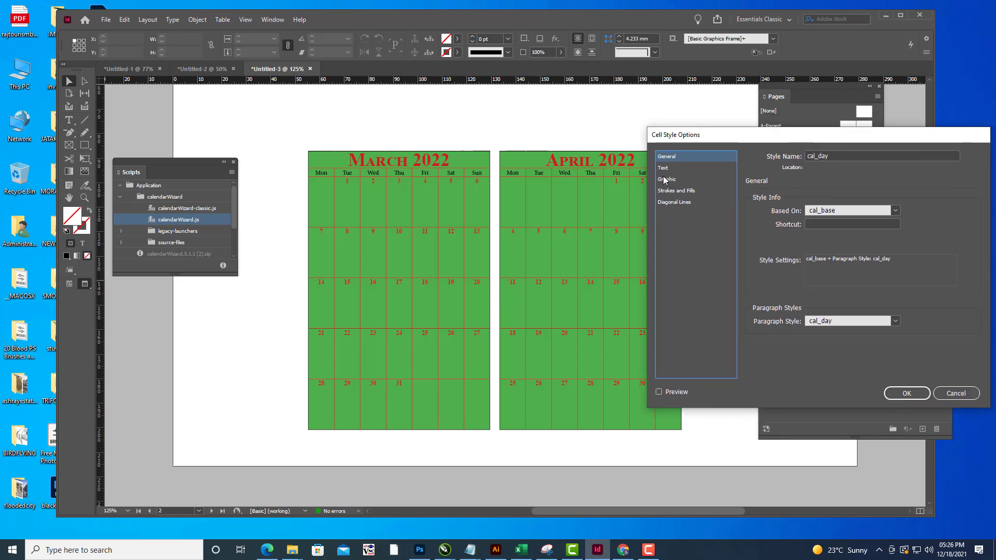
Try a yellow C=0 M=0 Y=100 K=0 cell stroke on the cal_day cell style with the preview enabled.
left_click(681, 169)
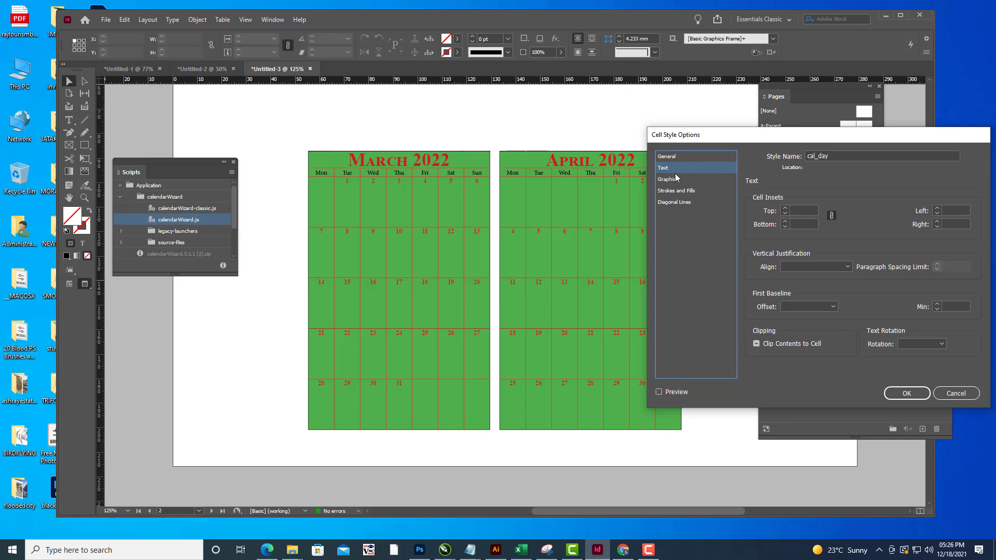
left_click(675, 181)
left_click(679, 192)
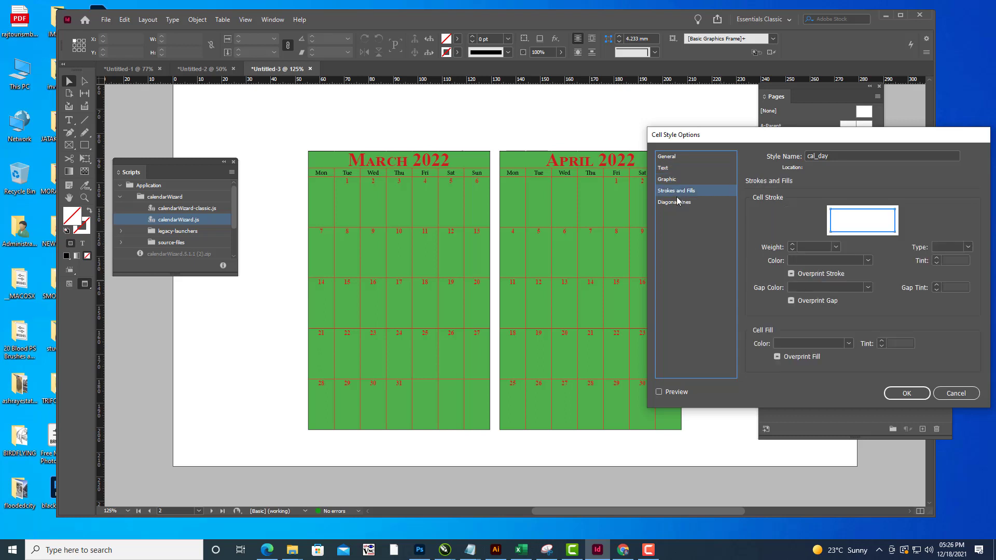
left_click(869, 260)
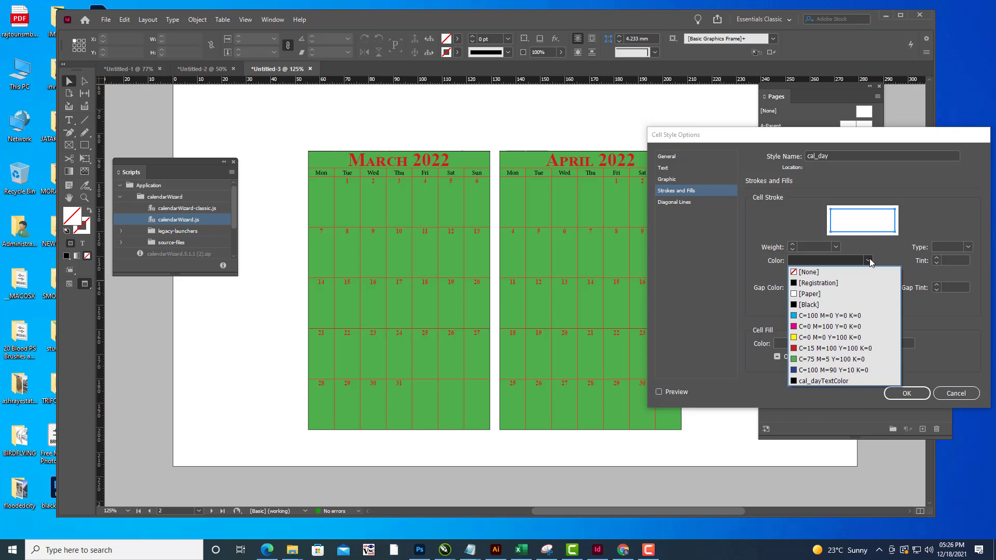
left_click(803, 338)
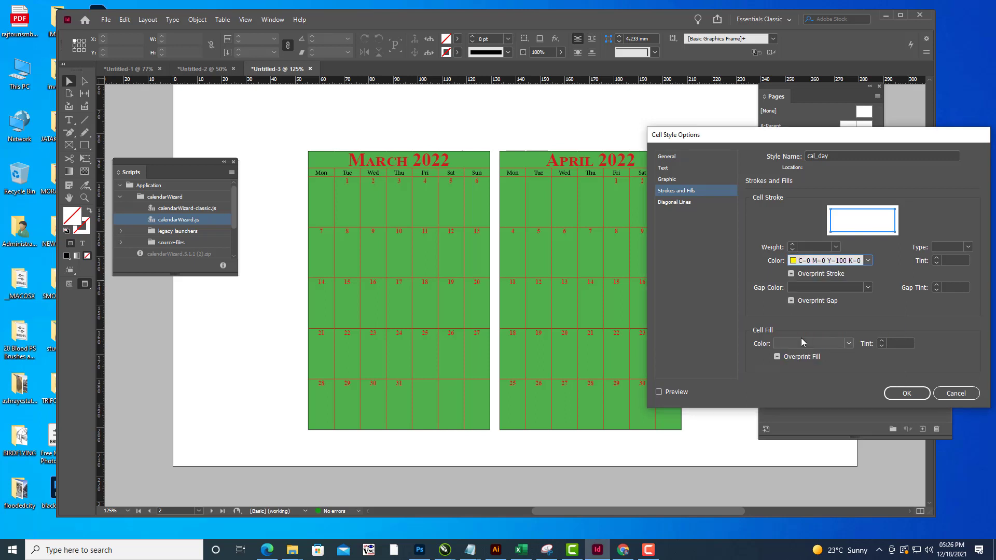
left_click(663, 394)
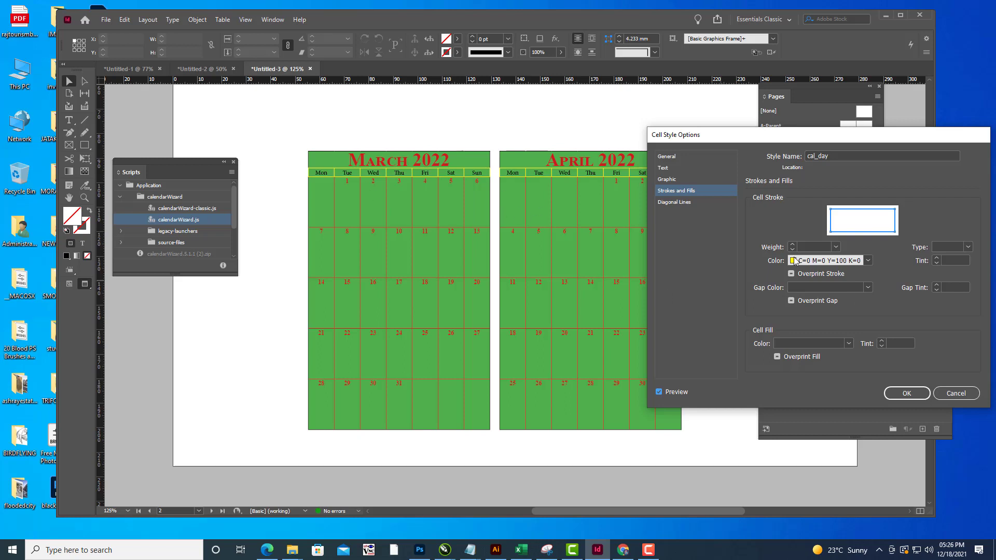
Try a magenta C=0 M=100 Y=0 K=0 cell stroke on the cal_day cell style, and discard the style changes.
left_click(867, 261)
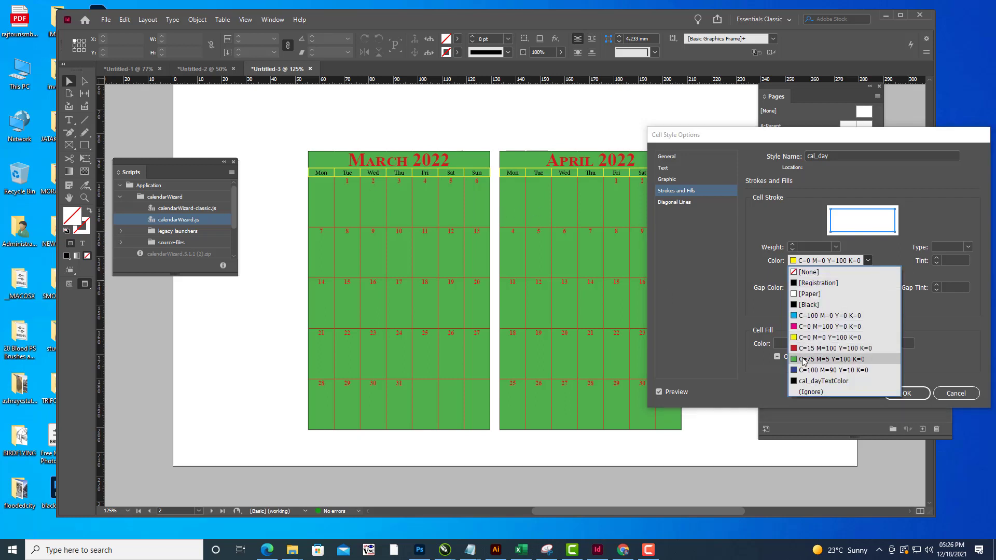
left_click(802, 337)
key("Up")
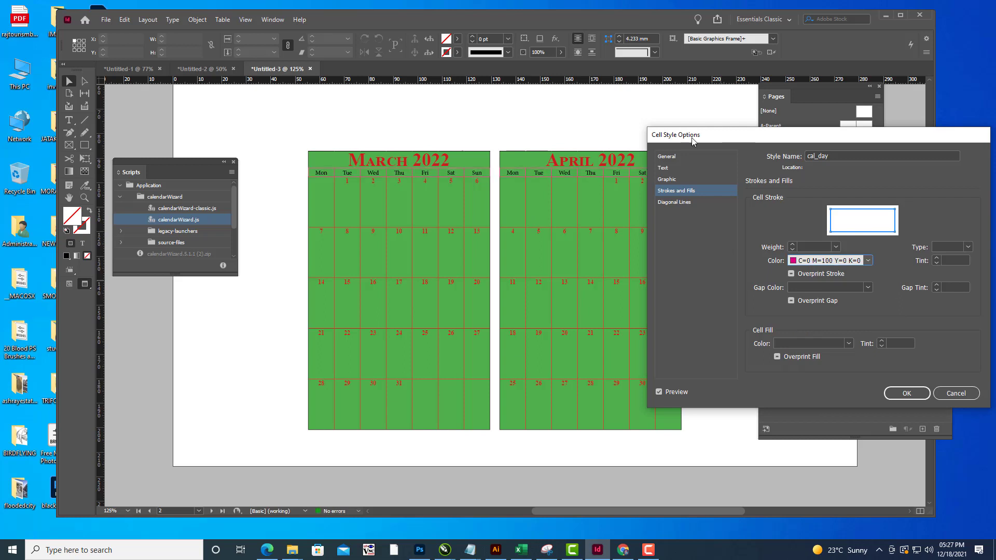
left_click_drag(706, 139, 605, 223)
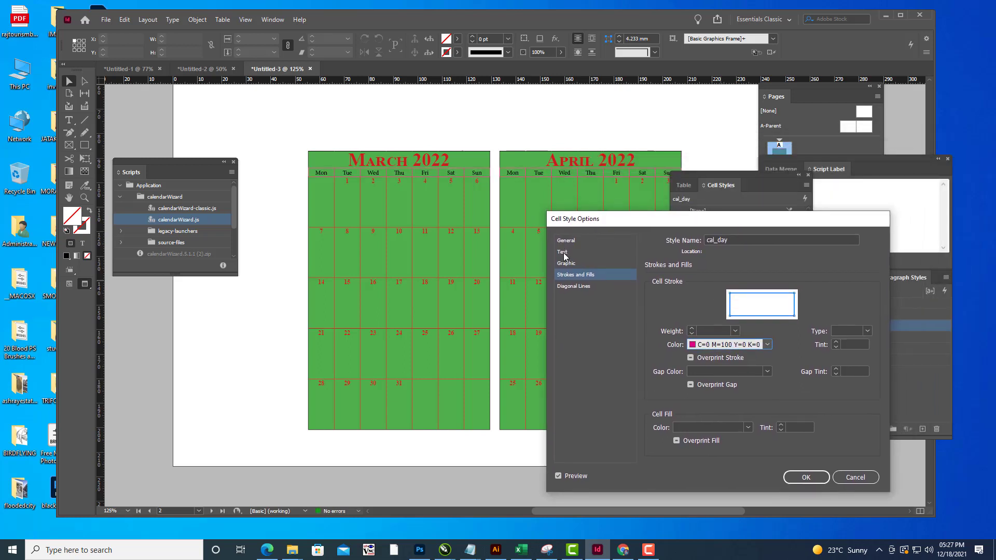
left_click(564, 253)
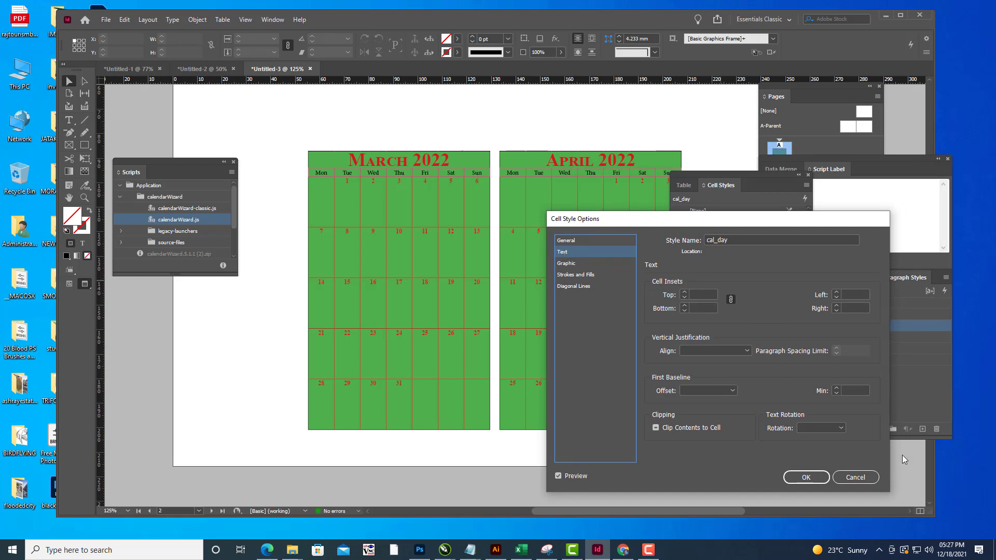
left_click(855, 477)
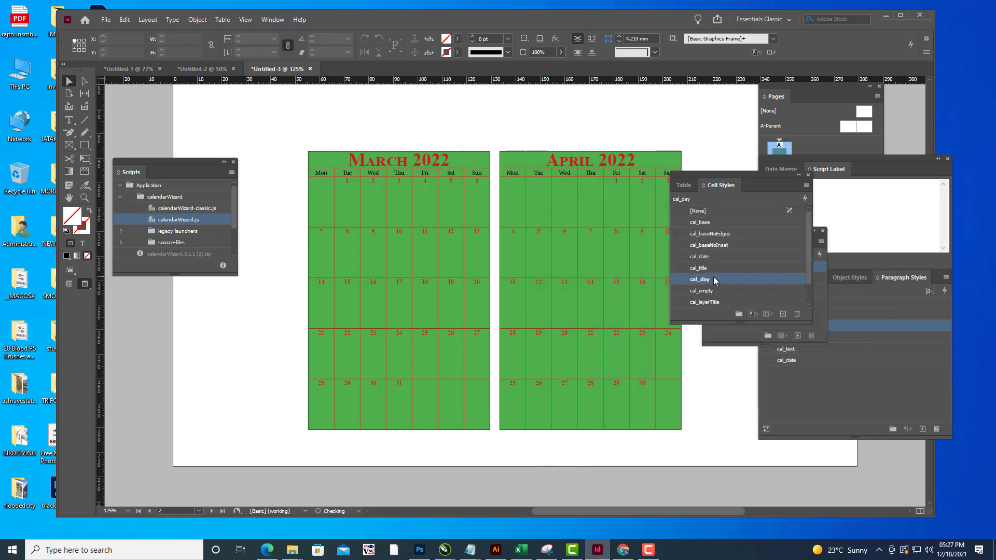
Set the character color of the cal_day paragraph style to yellow, C=0 M=0 Y=100 K=0.
left_click_drag(722, 170, 707, 316)
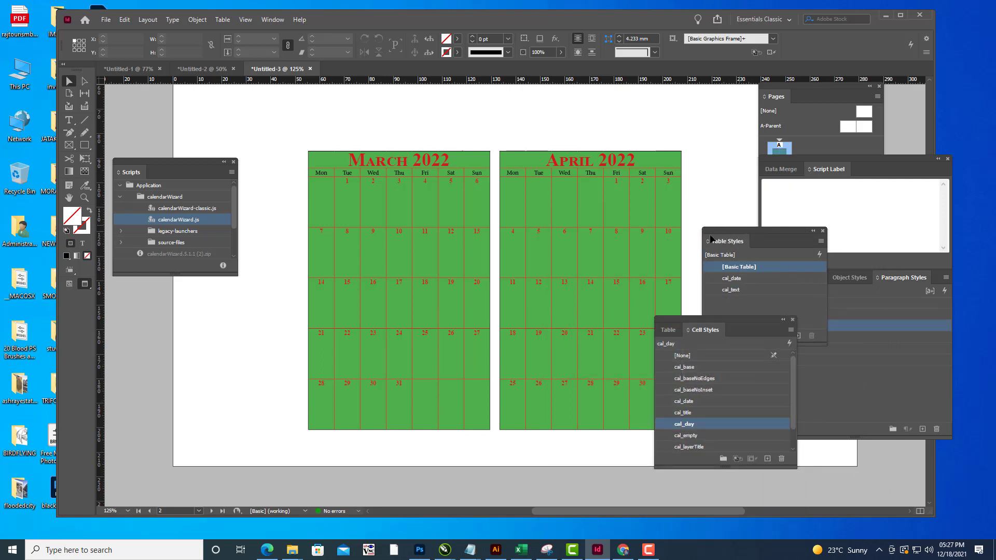
left_click(882, 279)
left_click_drag(882, 279, 784, 247)
left_click(772, 256)
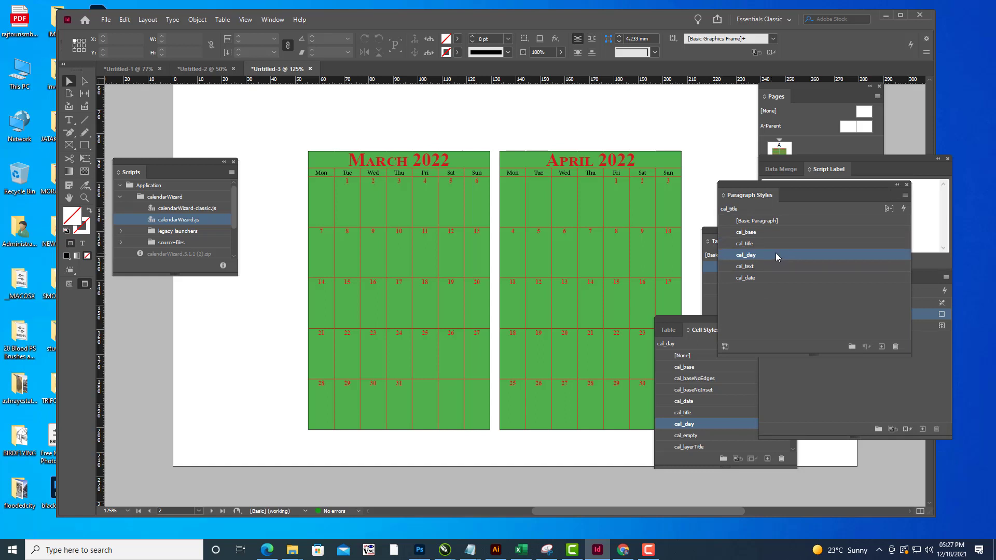
double_click(776, 254)
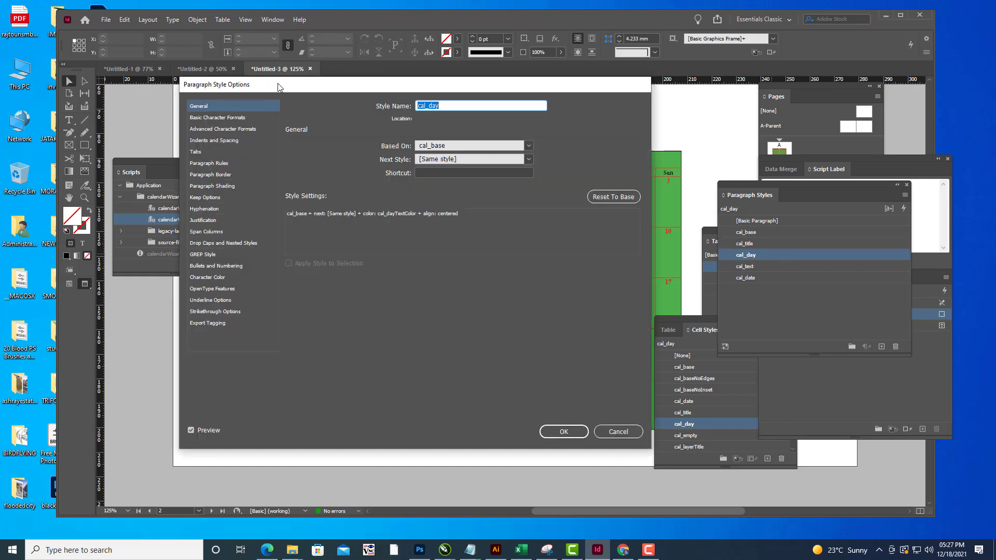
left_click_drag(278, 87, 793, 104)
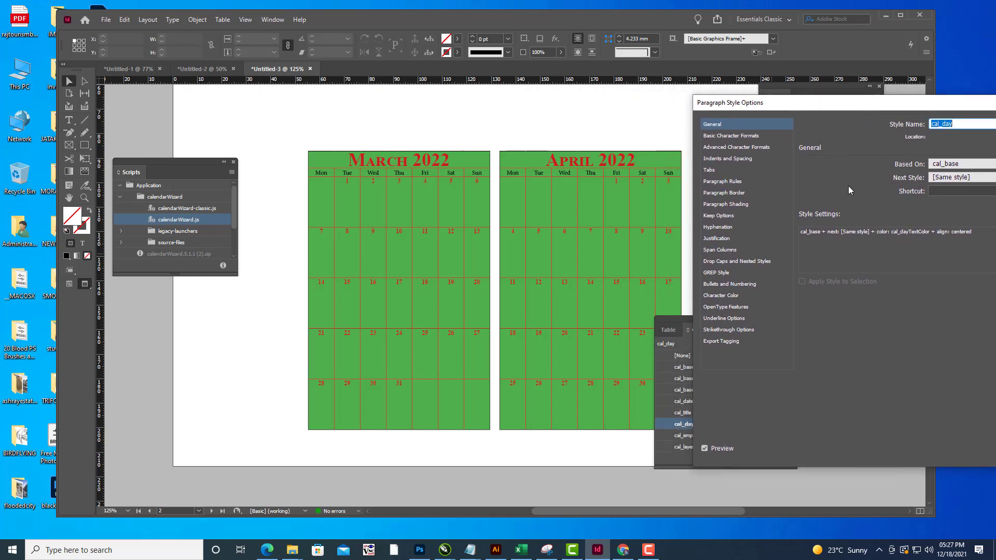
left_click(726, 296)
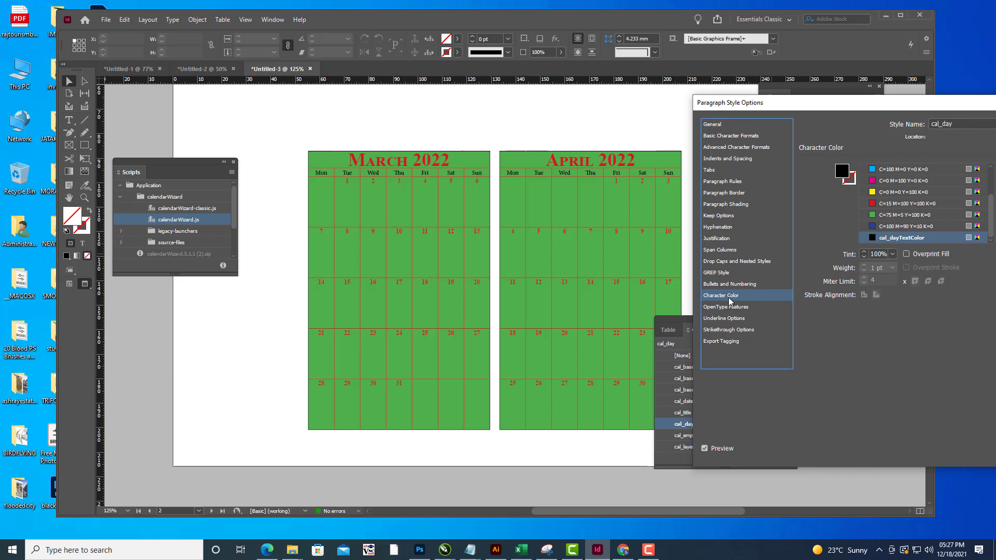
left_click(874, 194)
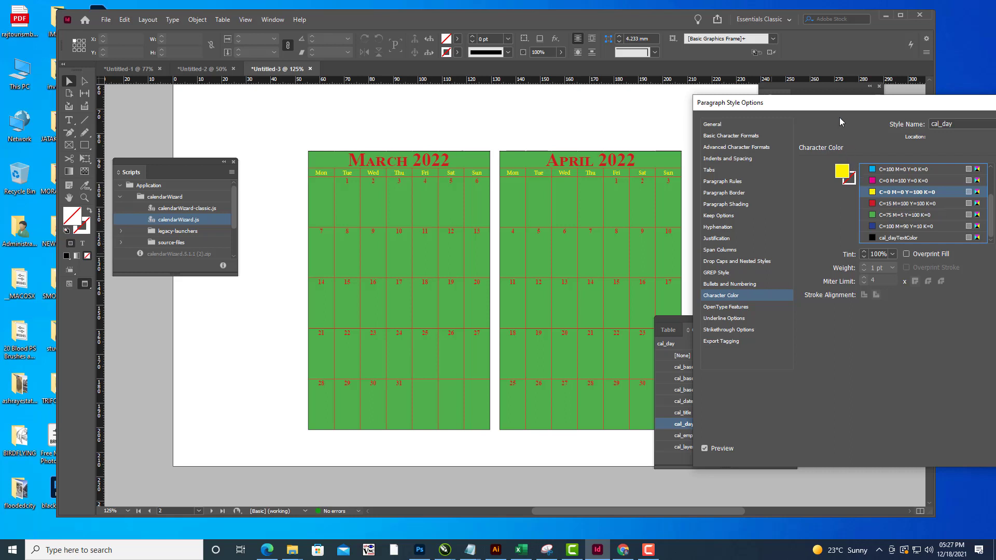
left_click_drag(774, 101, 518, 100)
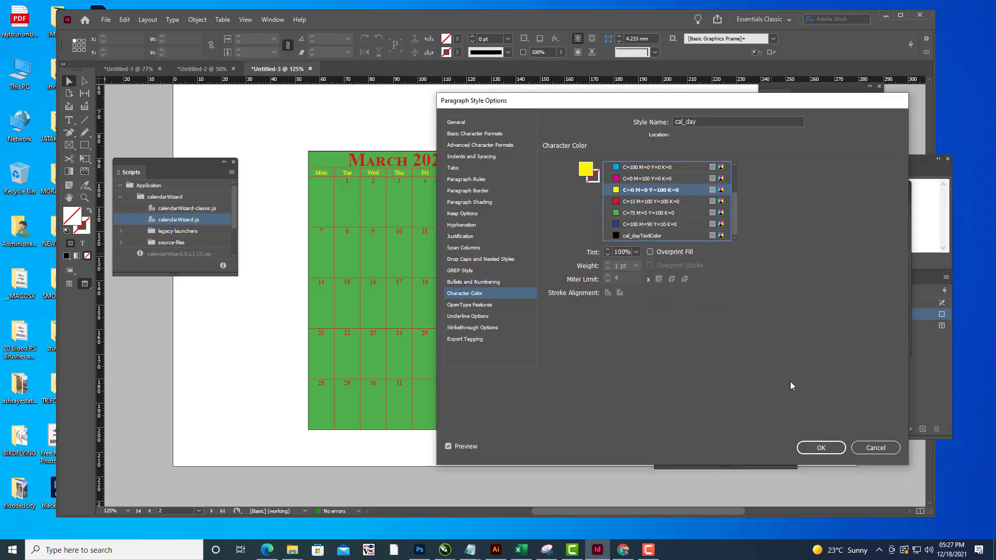
left_click(822, 448)
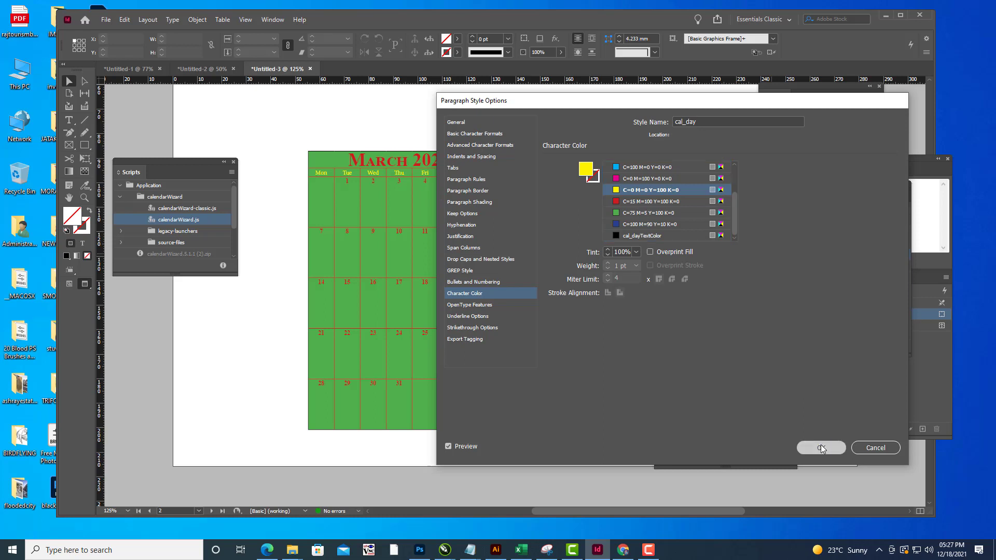
left_click_drag(682, 319, 825, 297)
left_click_drag(767, 193, 801, 196)
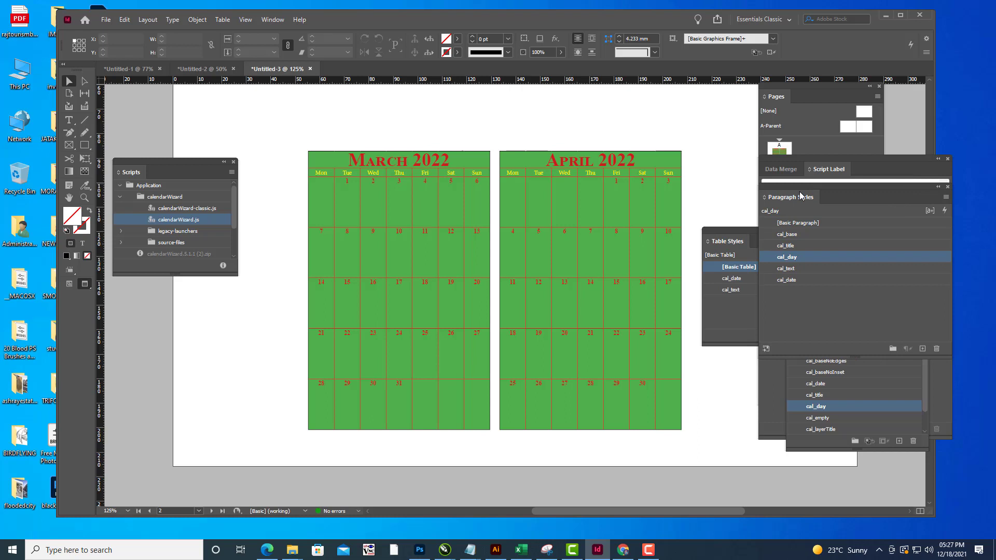
Check the weekday headings' color across all the calendar pages and bring the page thumbnails into view.
key("ctrl+minus")
key("ctrl+minus")
key("ctrl+minus")
key("ctrl+minus")
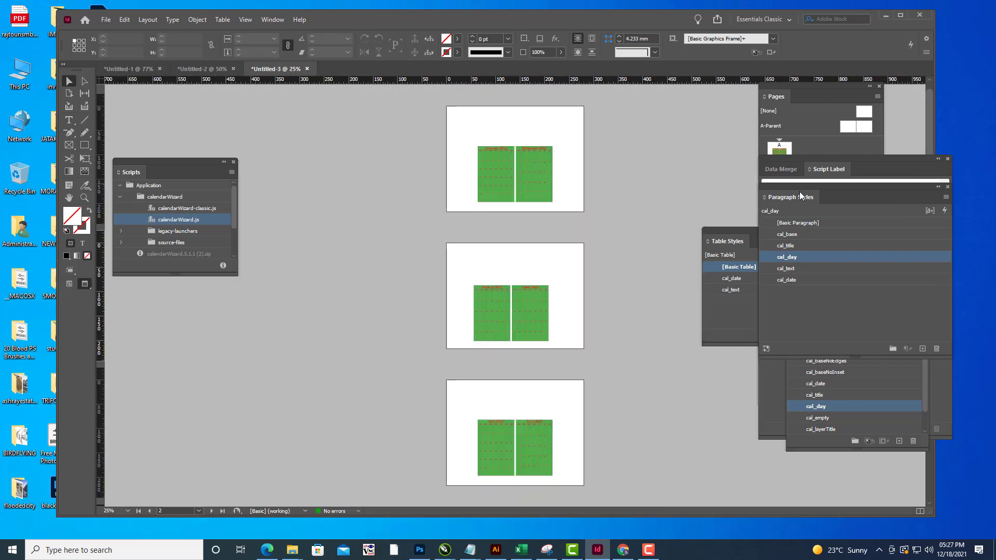
key("ctrl+minus")
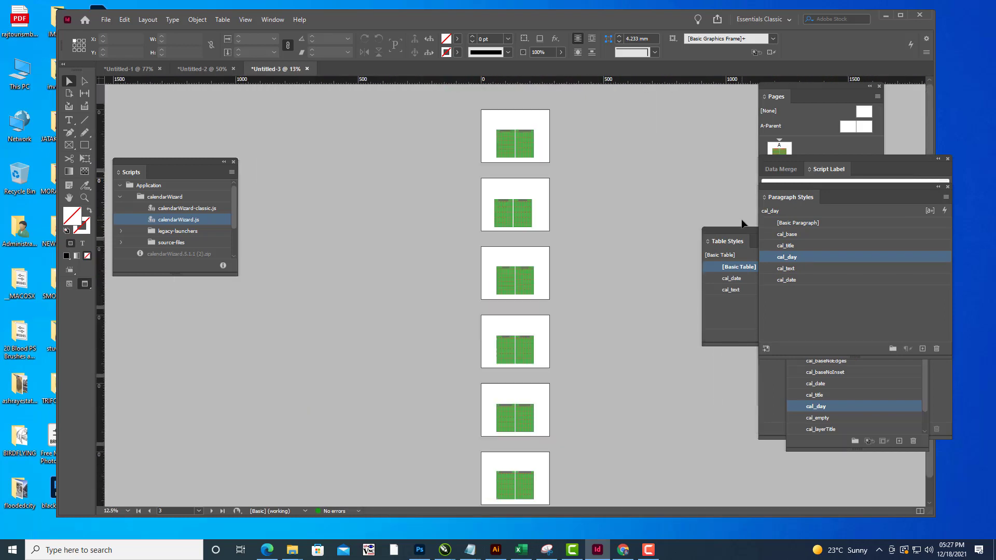
key("ctrl+minus")
key("ctrl+equal")
key("ctrl+equal")
key("ctrl+equal")
key("ctrl+equal")
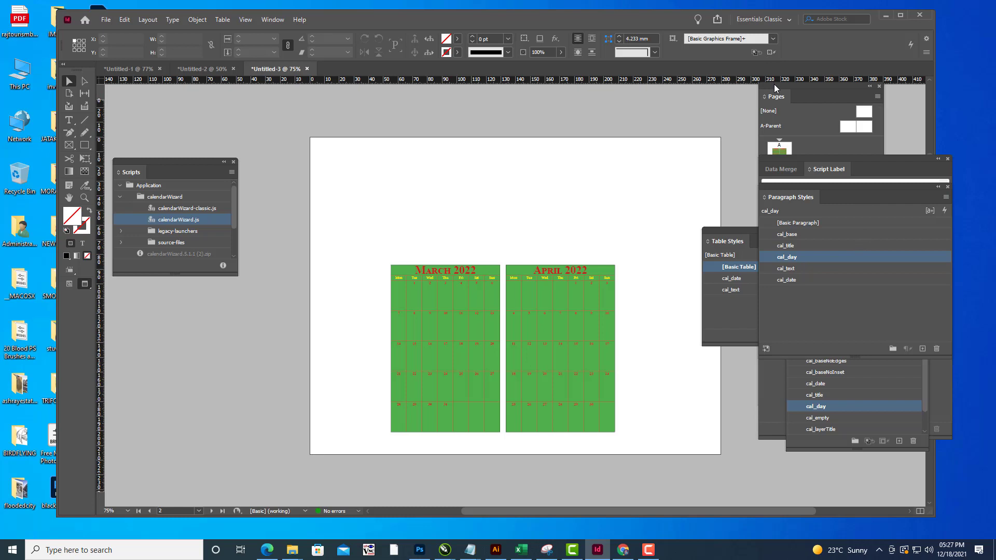
left_click_drag(773, 82, 755, 89)
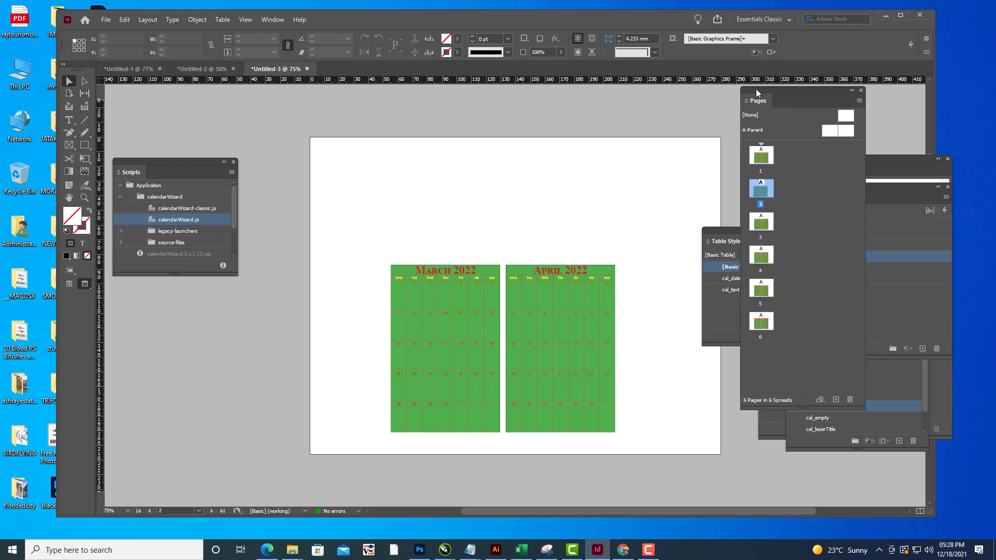
Open the left page of A-Parent and draw a text frame about 54.6 mm wide and 192 mm high along its left side.
left_click(830, 133)
double_click(830, 131)
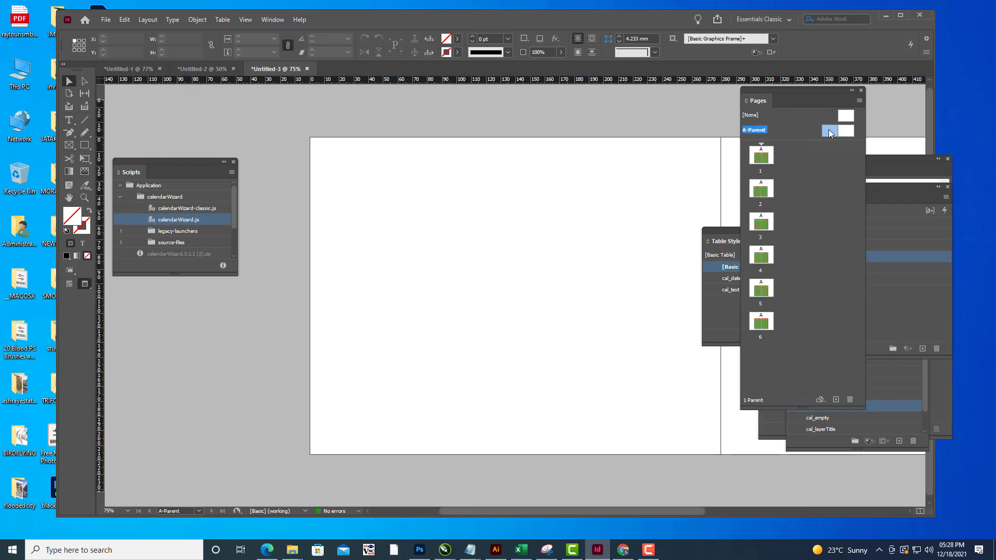
left_click_drag(774, 87, 844, 102)
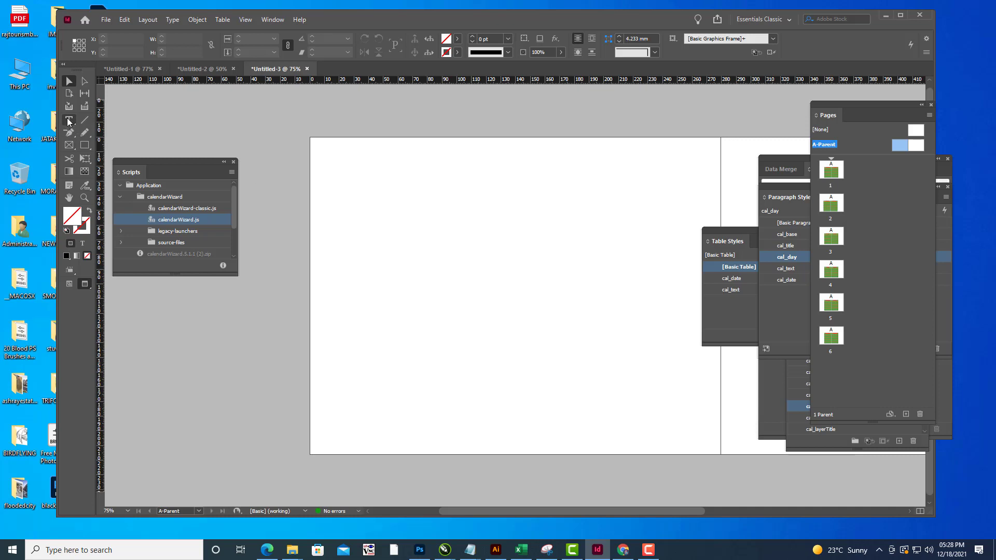
key("t")
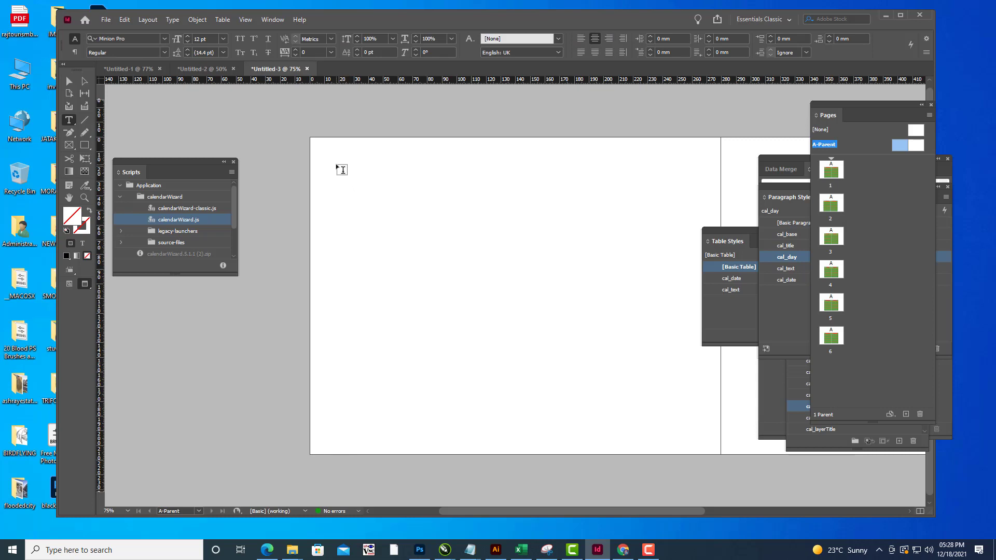
left_click_drag(334, 164, 414, 445)
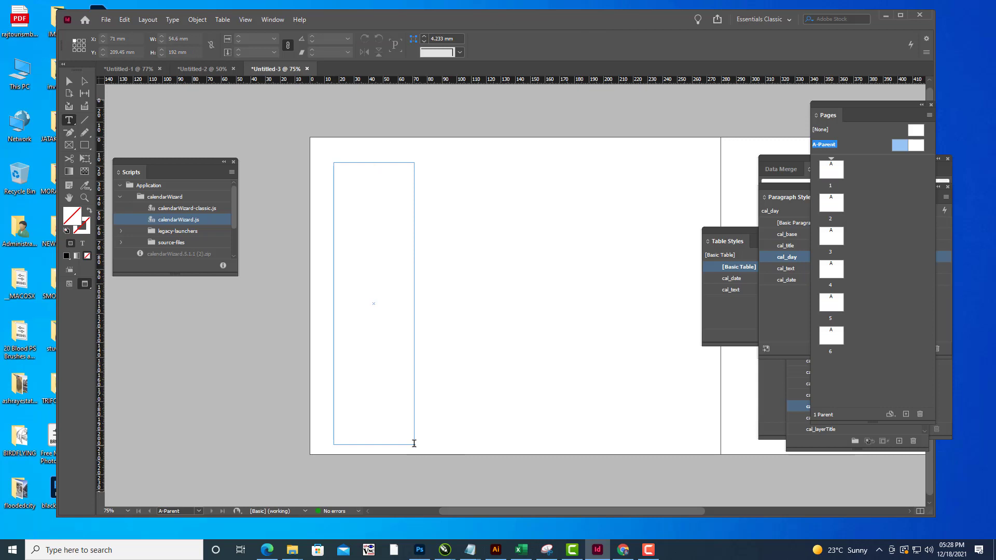
key("ctrl+h")
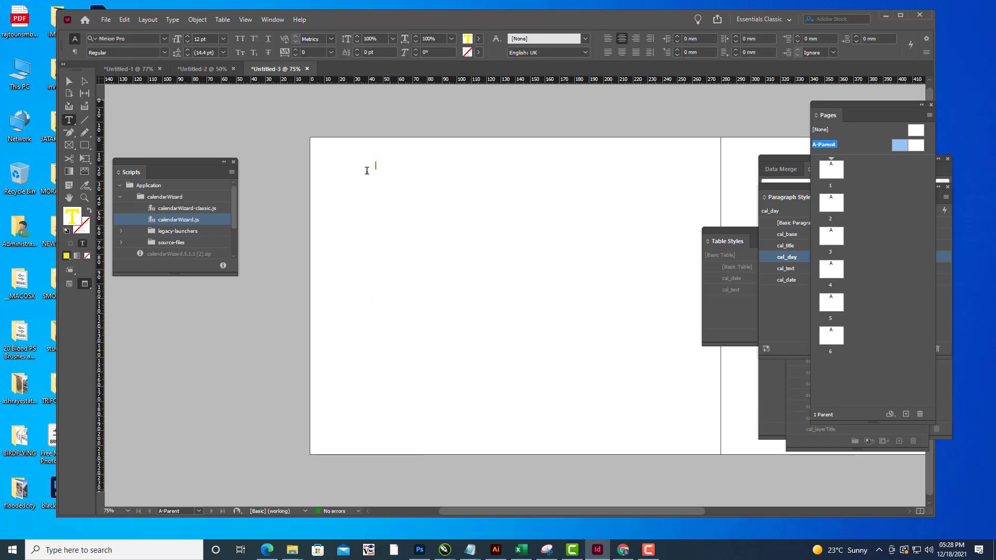
Write the year 2022 in the parent page frame, one digit per line, in red C=15 M=100 Y=100 K=0.
left_click(479, 39)
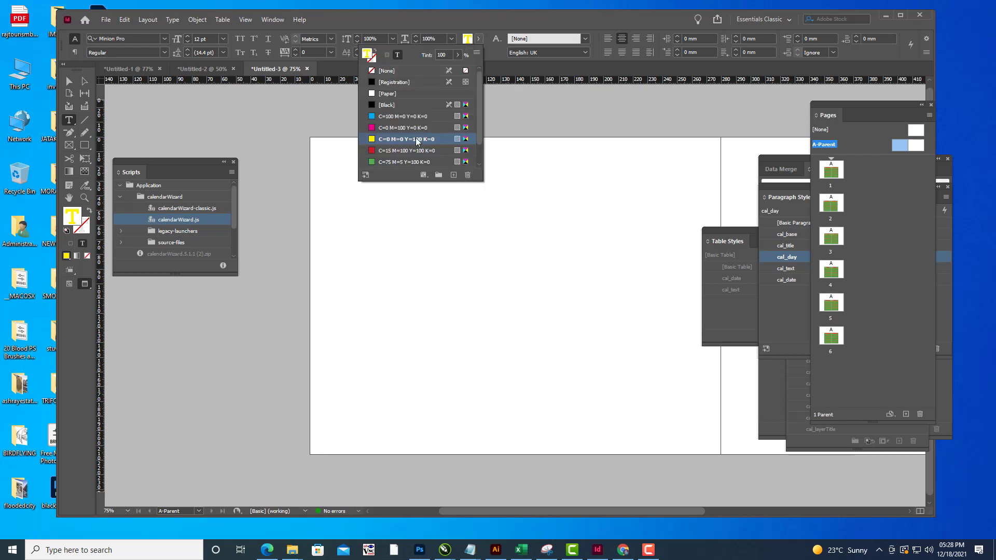
left_click(373, 152)
left_click(540, 20)
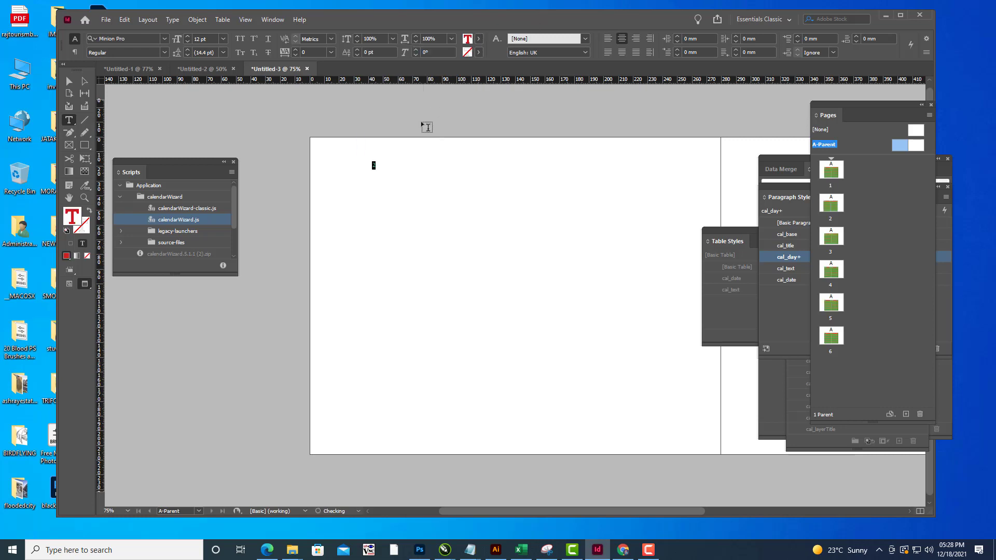
left_click(378, 165)
key("Return")
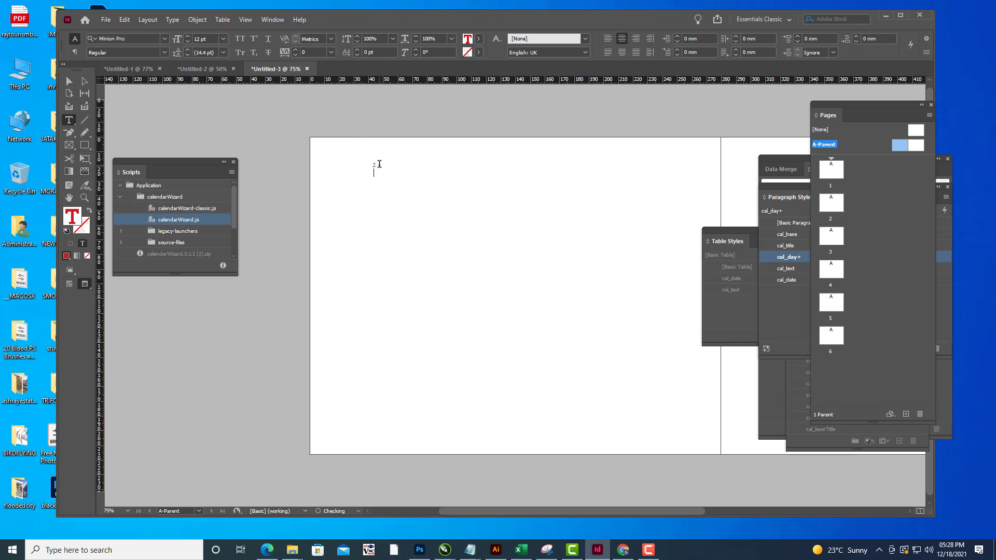
type("0")
key("Return")
type("2")
key("Return")
type("2")
Enlarge all four digits of the vertical year text to 98 pt.
left_click_drag(378, 189, 370, 163)
key("ctrl+shift+period")
key("ctrl+shift+period")
key("ctrl+shift+period")
key("ctrl+shift+period")
key("ctrl+shift+period")
key("ctrl+shift+period")
key("ctrl+shift+period")
key("ctrl+shift+period")
key("ctrl+shift+period")
key("ctrl+shift+period")
key("ctrl+shift+period")
key("ctrl+shift+period")
key("ctrl+shift+period")
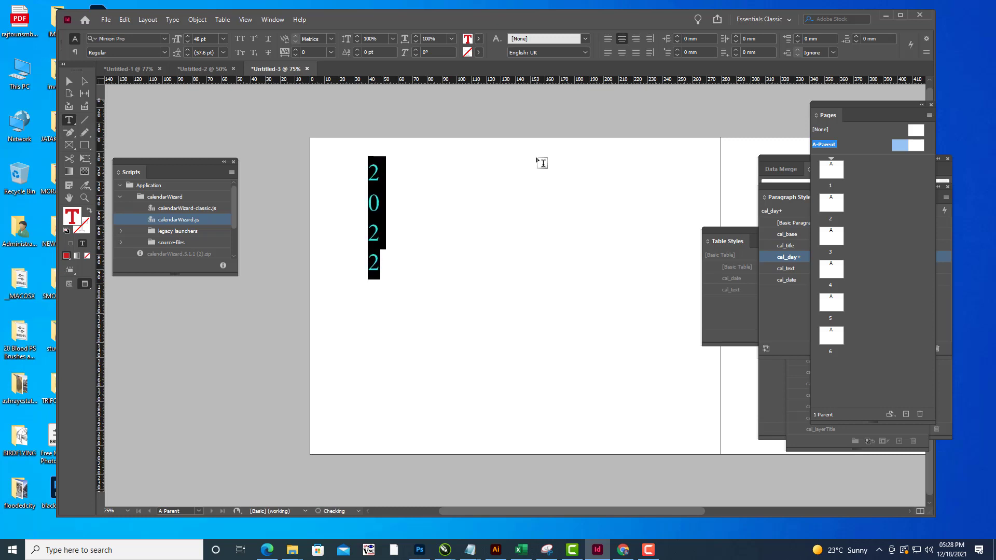
key("ctrl+shift+period")
key("ctrl+shift+period")
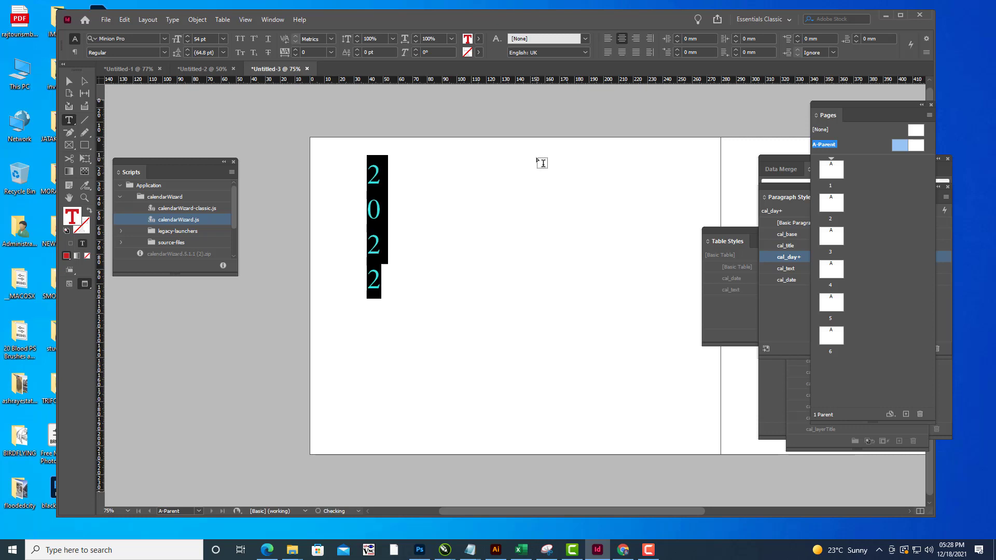
key("ctrl+shift+period")
key("ctrl+shift+period")
key("ctrl+shift+period")
key("ctrl+shift+period")
key("ctrl+shift+period")
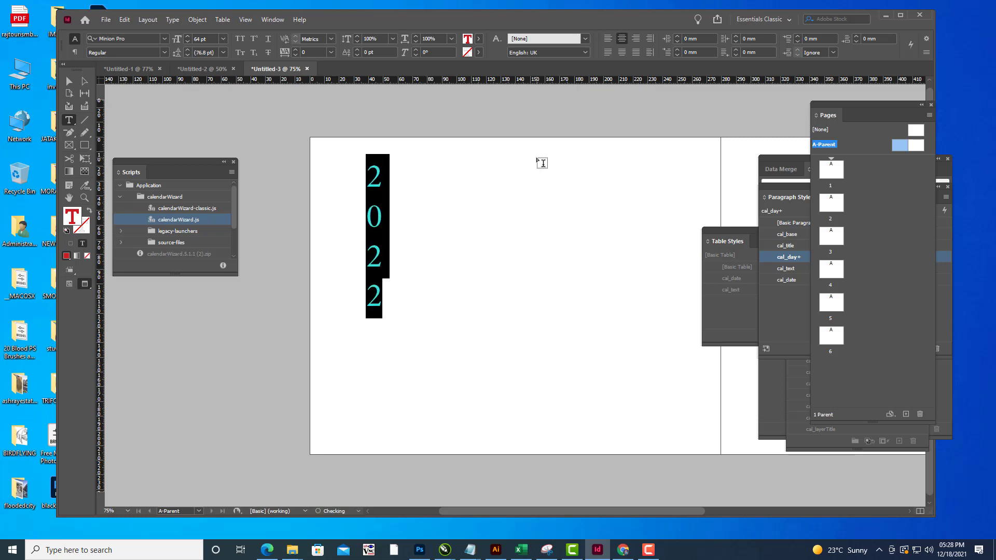
key("ctrl+shift+period")
key("ctrl+shift+period")
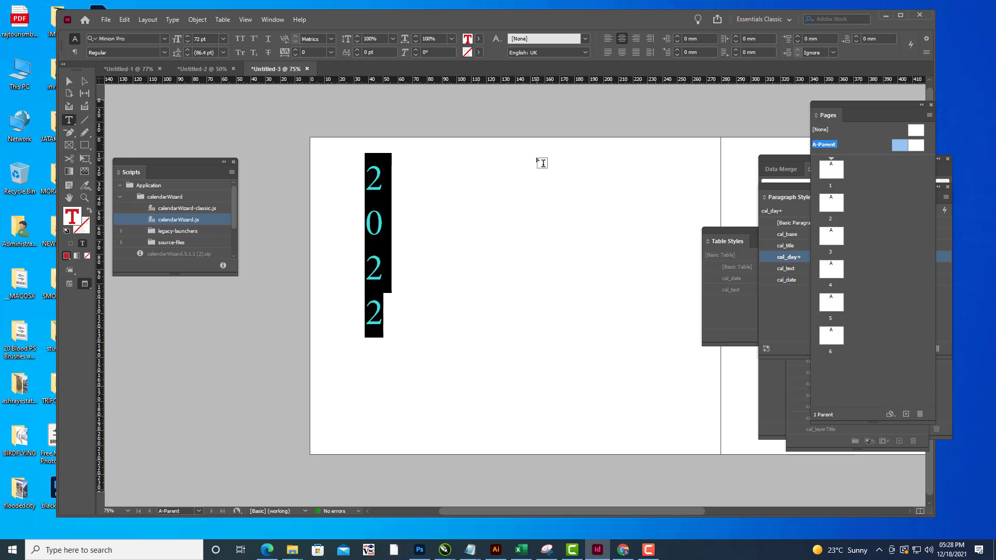
key("ctrl+shift+period")
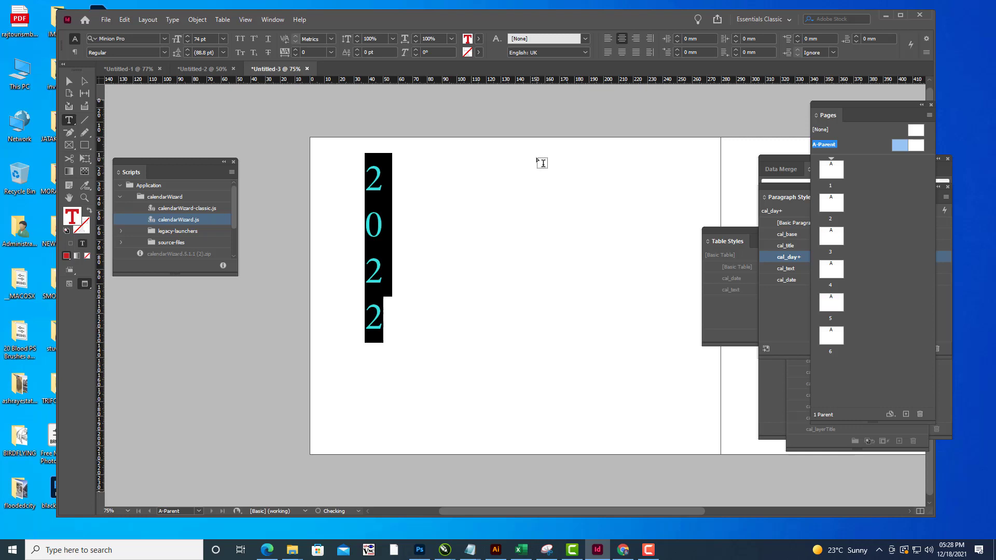
key("ctrl+shift+period")
key("ctrl+shift+period")
key("ctrl+shift+period")
key("ctrl+shift+period")
key("ctrl+shift+period")
key("ctrl+shift+period")
key("ctrl+shift+period")
key("ctrl+shift+period")
key("ctrl+shift+period")
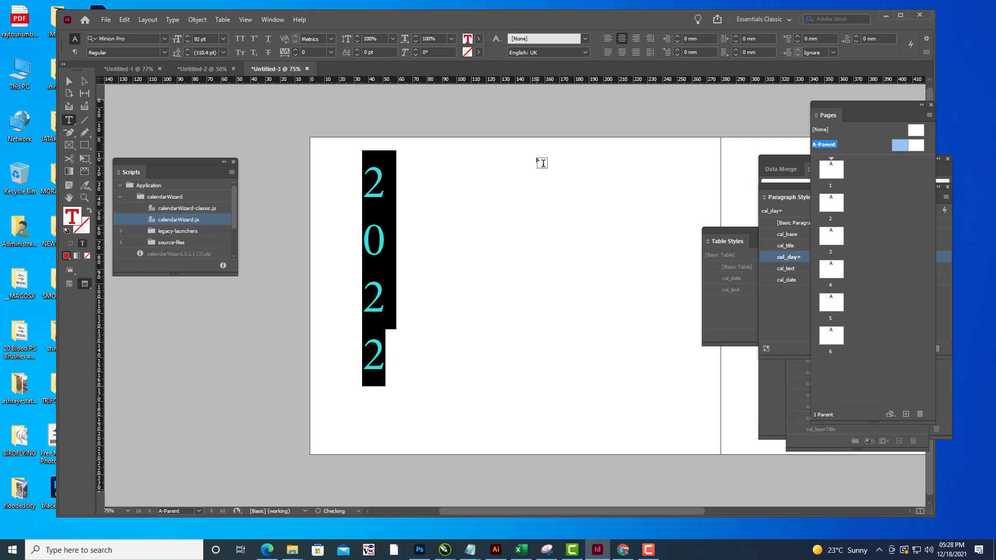
key("ctrl+shift+period")
key("ctrl+shift+period")
key("ctrl+shift+period")
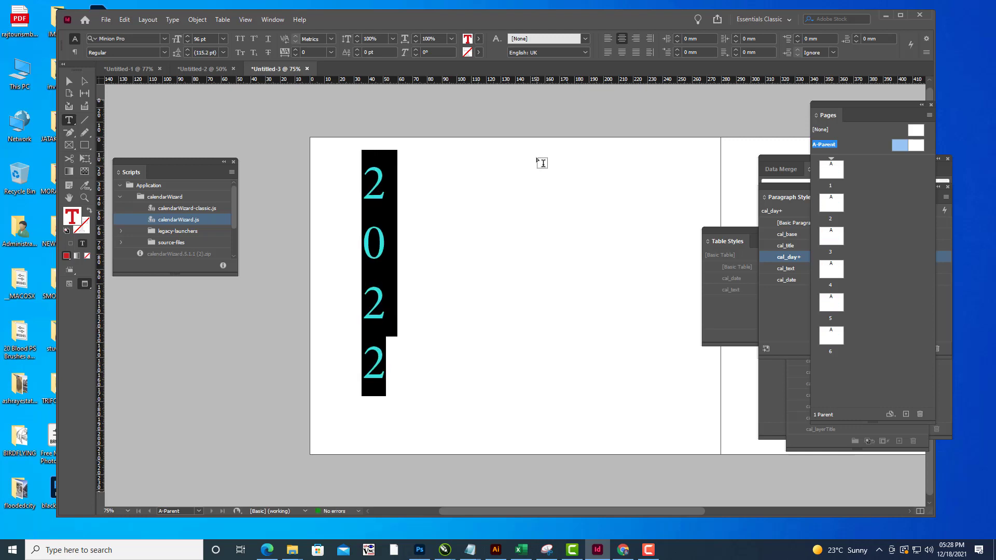
Set the font of the vertical year digits to Times New Roman Bold.
left_click(134, 38)
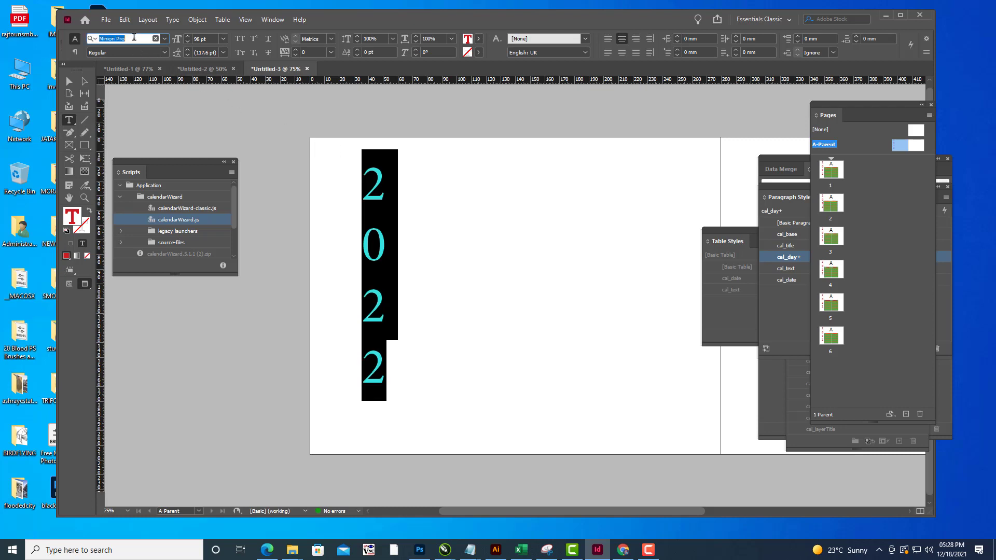
type("t")
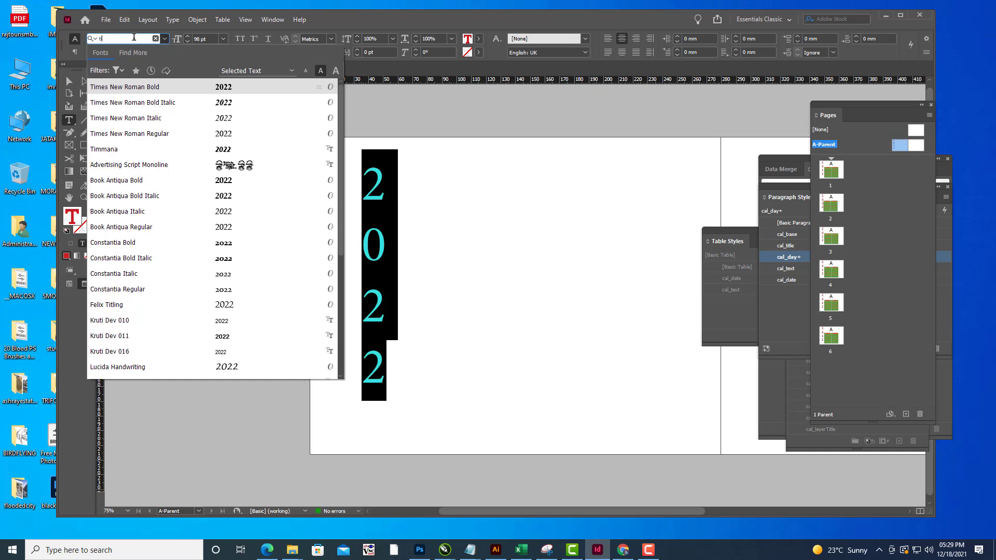
type("i")
key("Return")
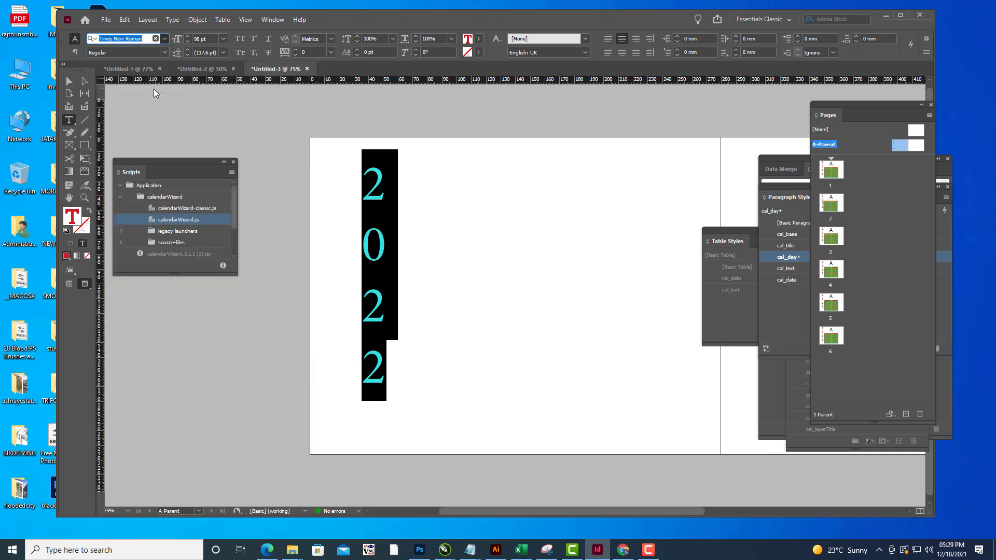
left_click(164, 52)
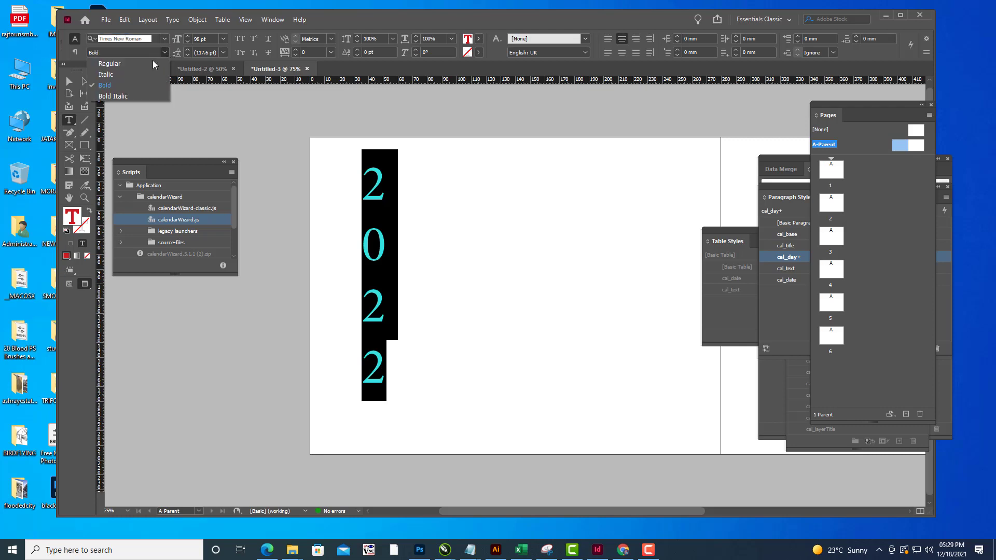
left_click(104, 85)
Reposition the vertical year frame near the parent page's left edge, at about X 4.4 mm and Y 30.45 mm.
left_click(69, 81)
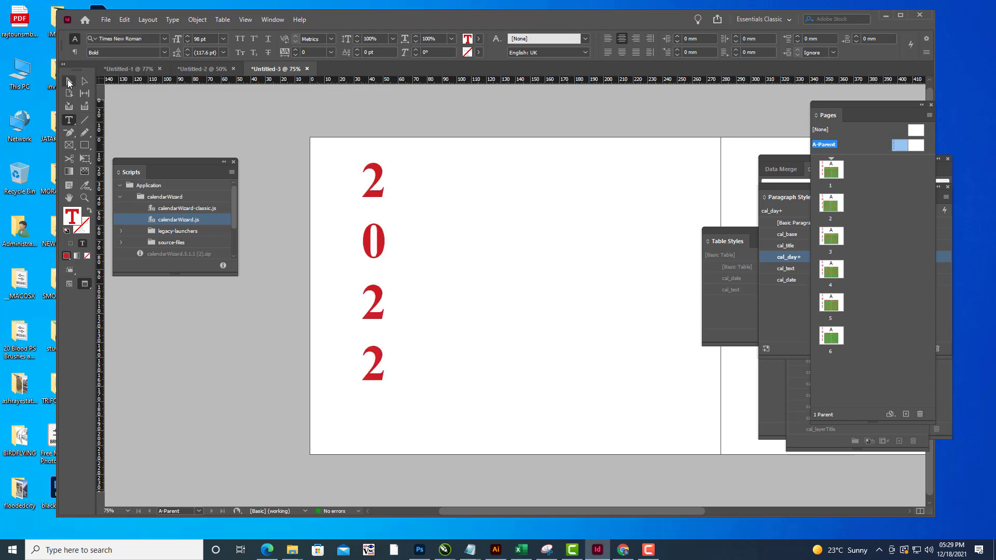
left_click(379, 236)
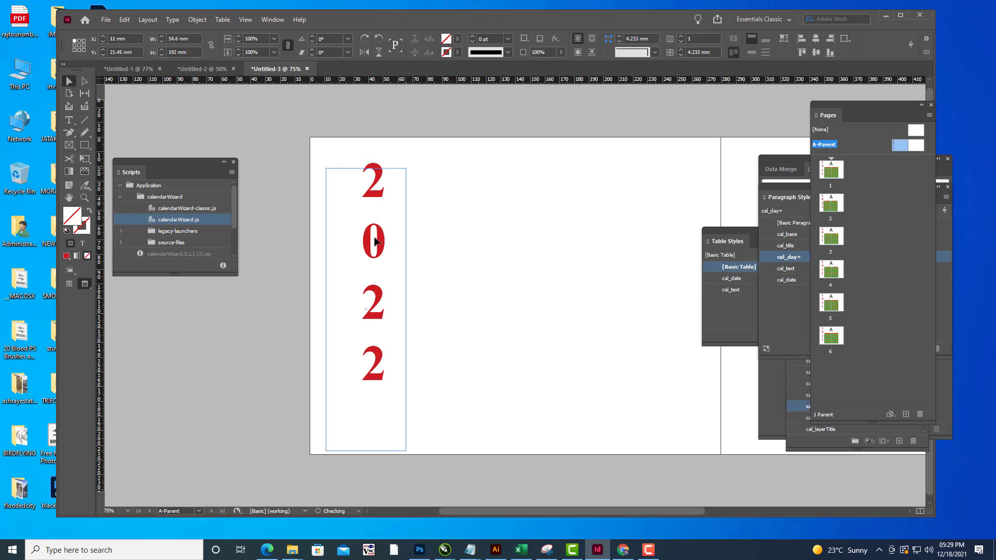
left_click_drag(371, 236, 368, 230)
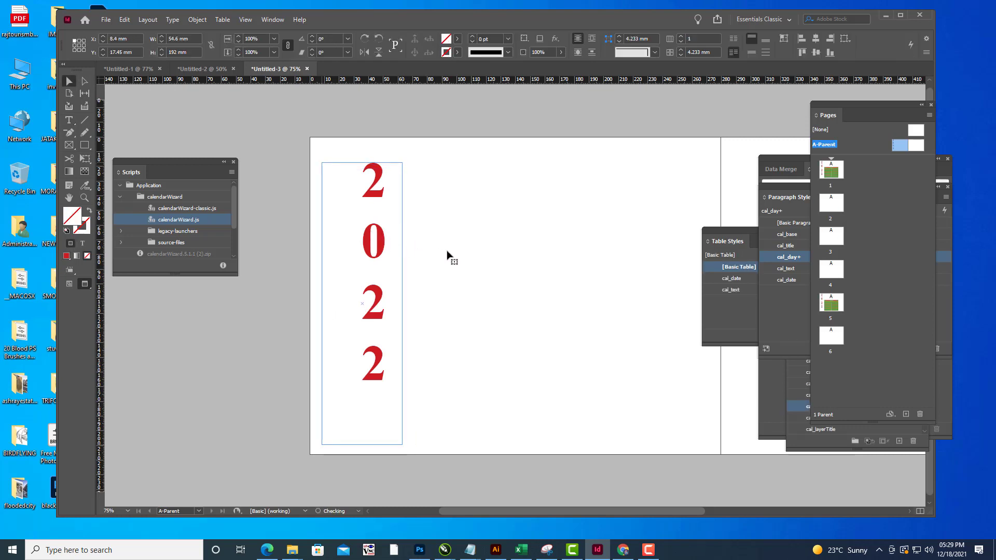
left_click(462, 125)
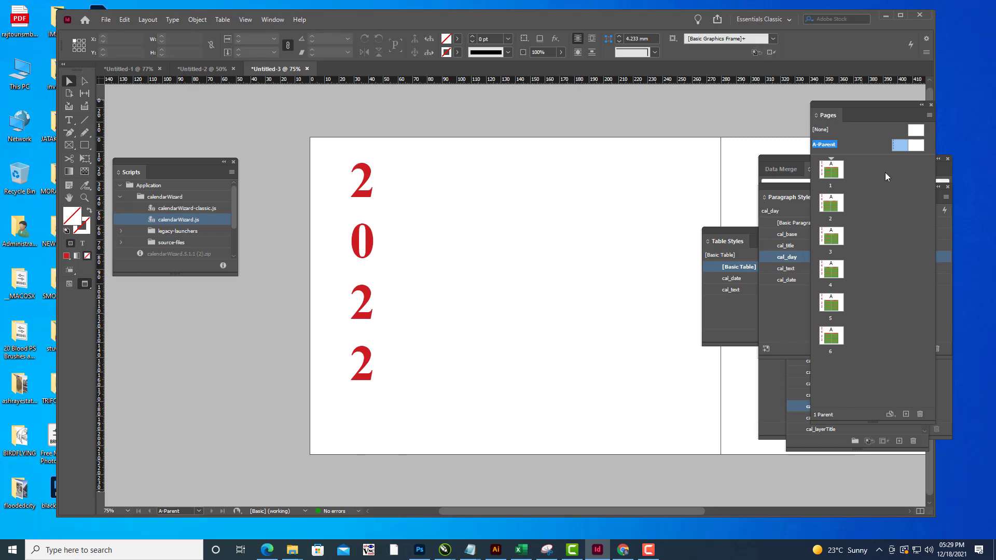
left_click(367, 204)
key("w")
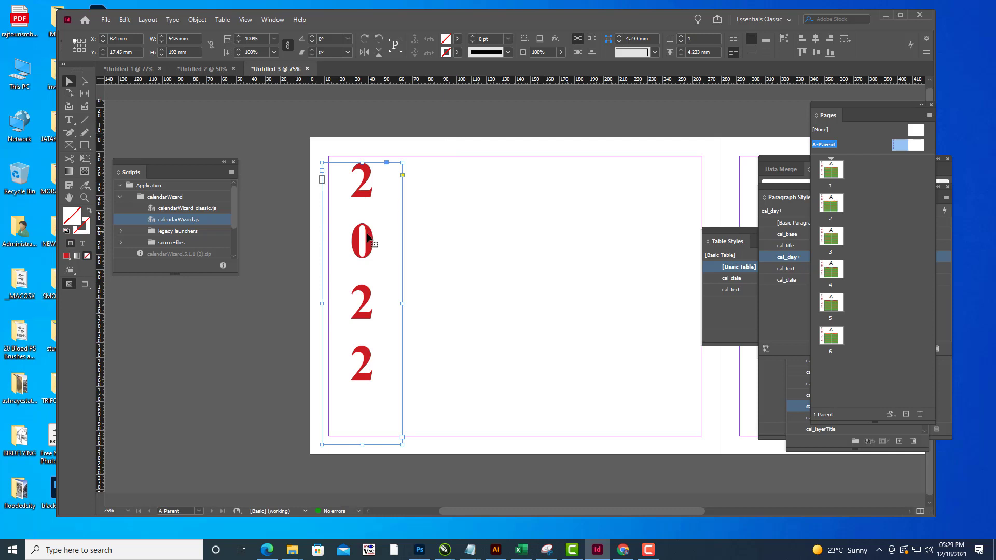
left_click_drag(367, 243, 363, 254)
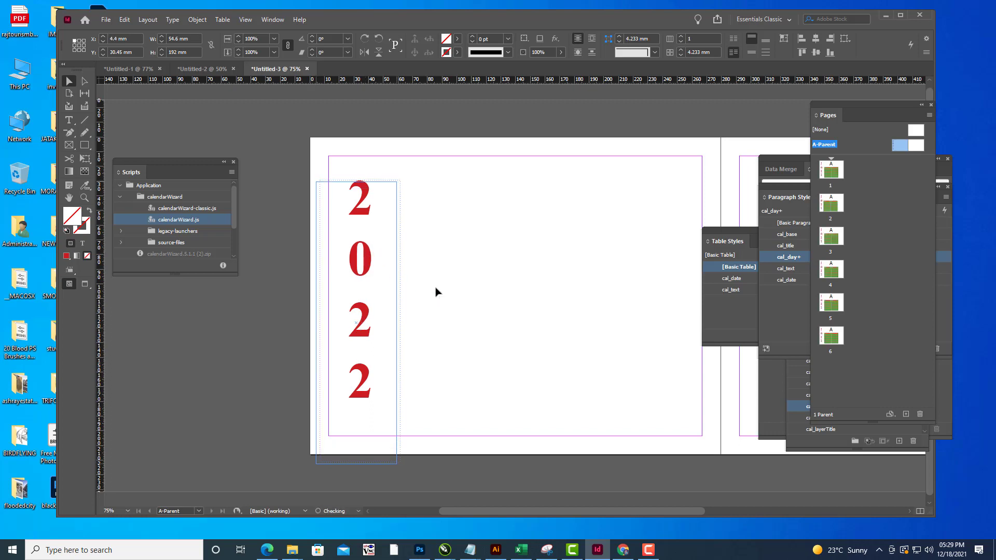
left_click(466, 113)
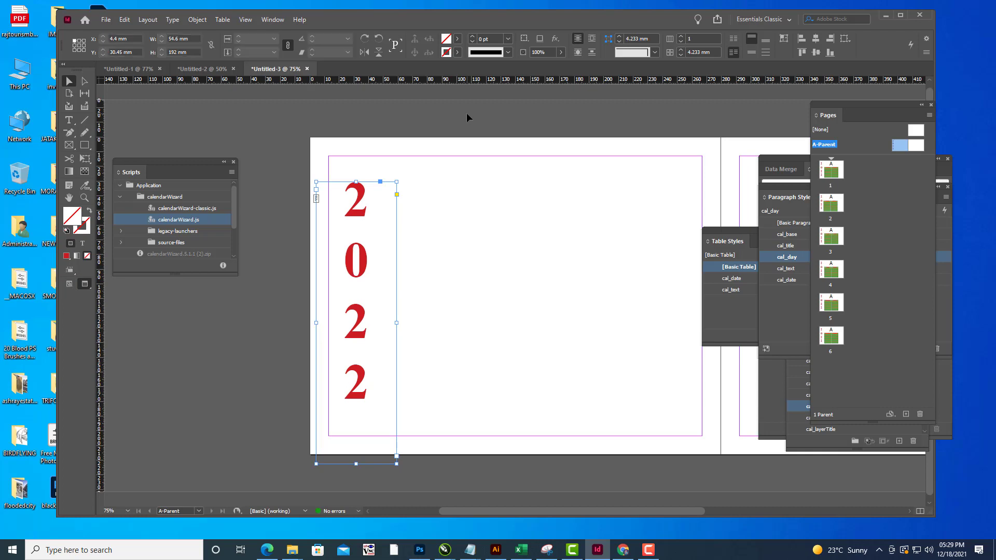
key("w")
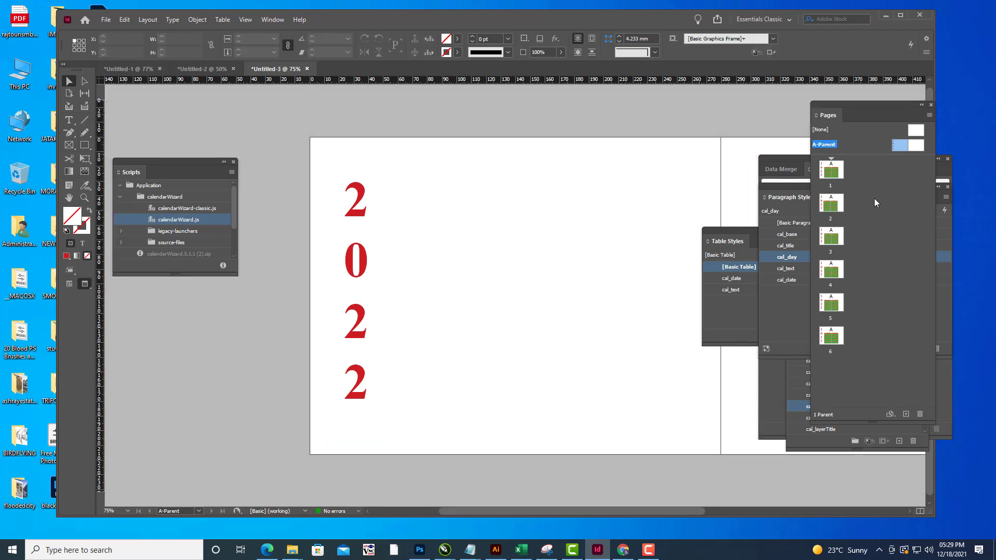
Check the vertical year beside the month tables on all the calendar pages, from January to December, and return to page 1.
double_click(834, 176)
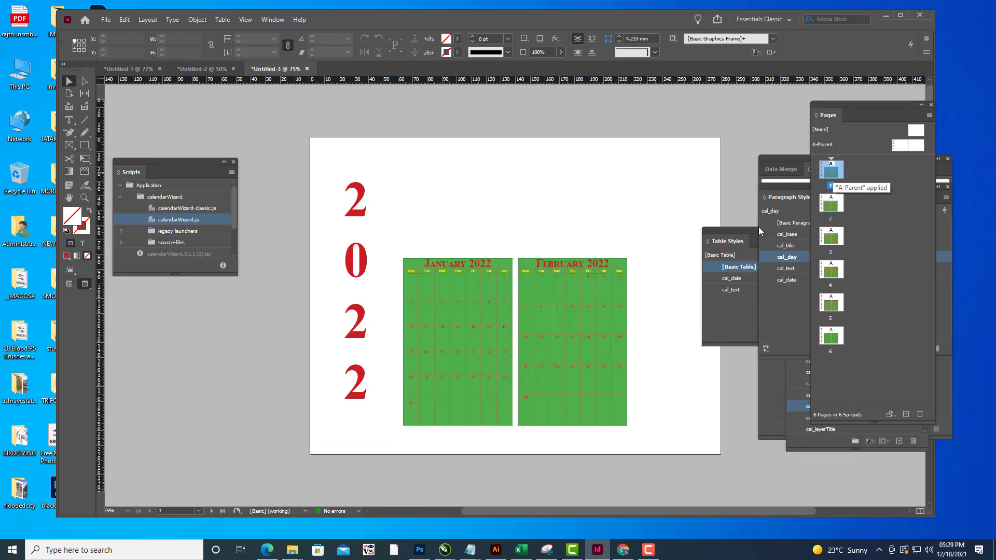
scroll(567, 316, "down", 14)
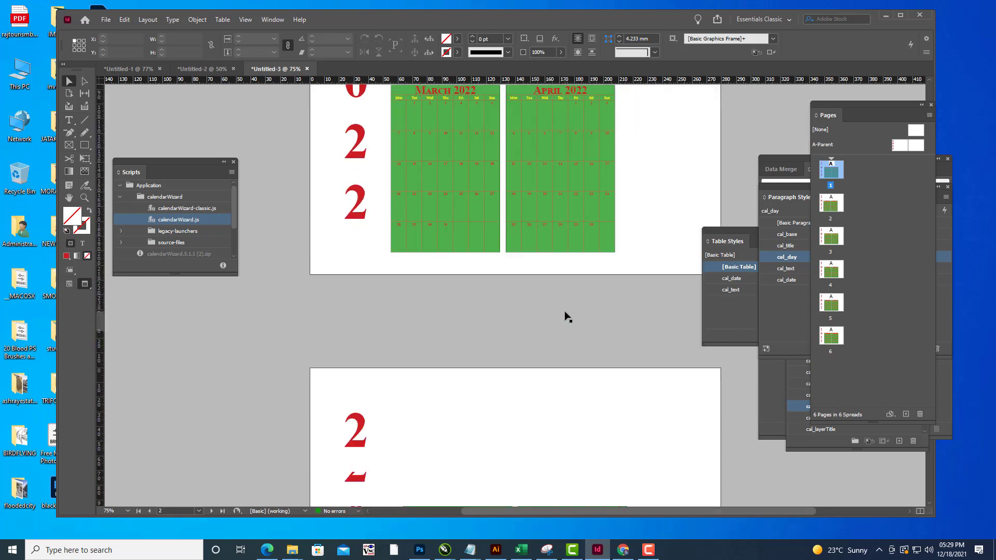
scroll(567, 316, "down", 10)
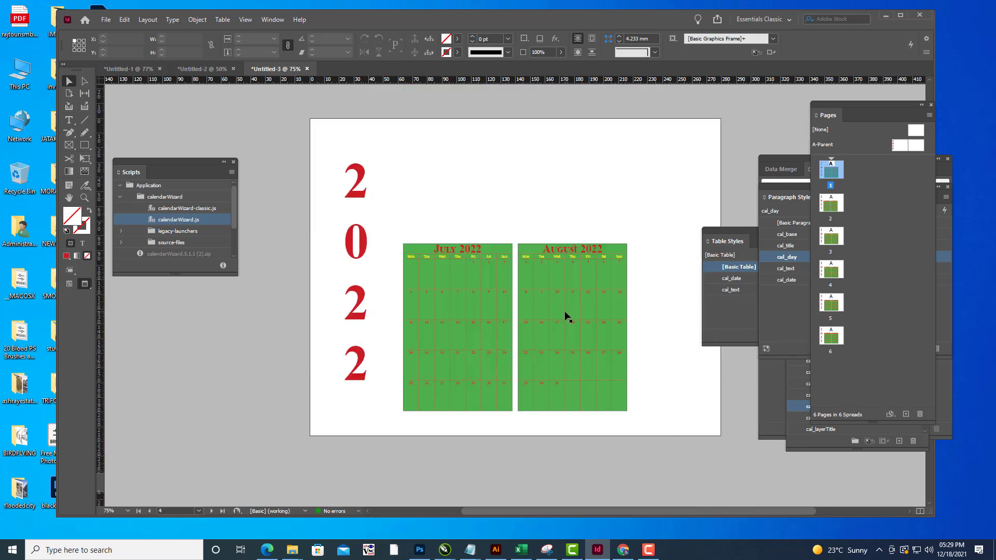
scroll(567, 316, "down", 12)
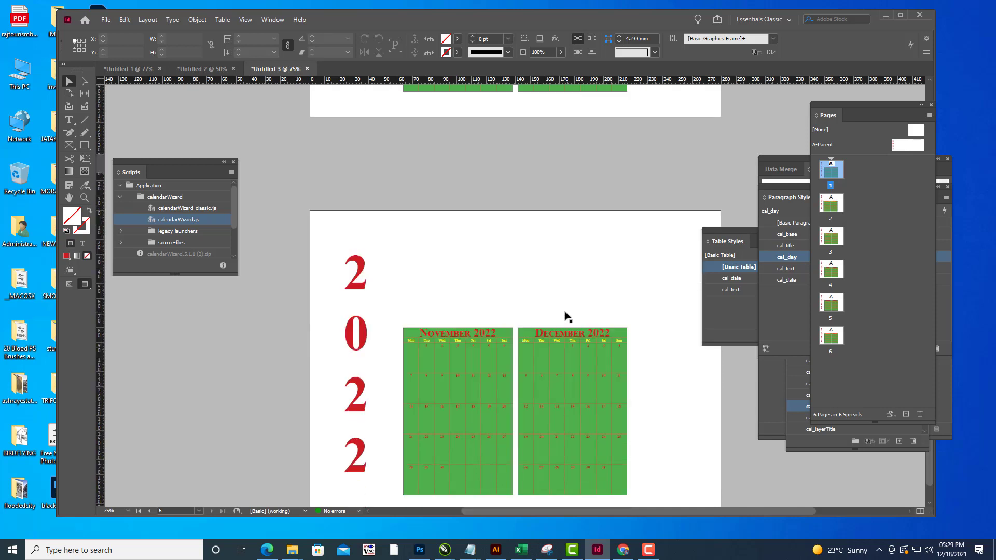
key("ctrl+minus")
key("ctrl+minus")
key("ctrl+minus")
key("ctrl+minus")
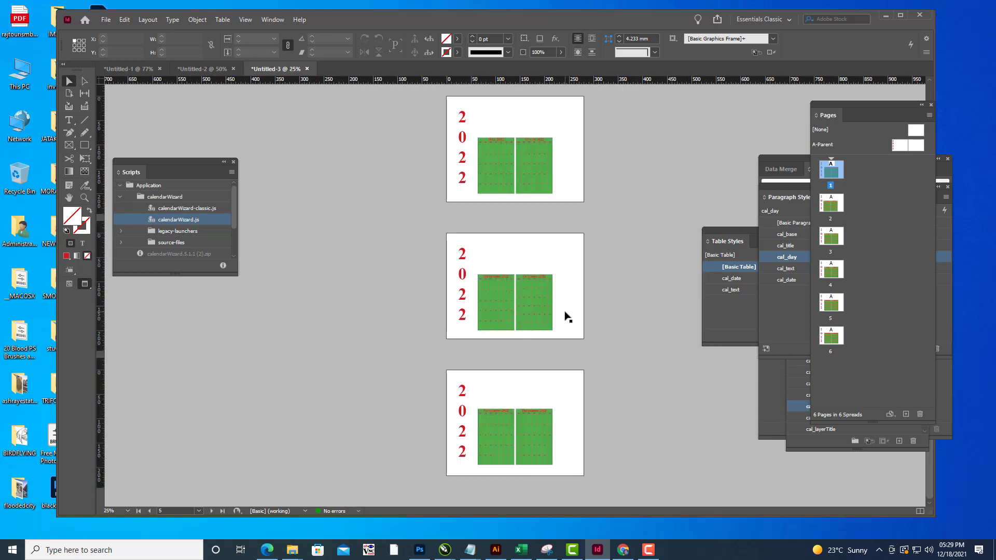
scroll(568, 317, "up", 10)
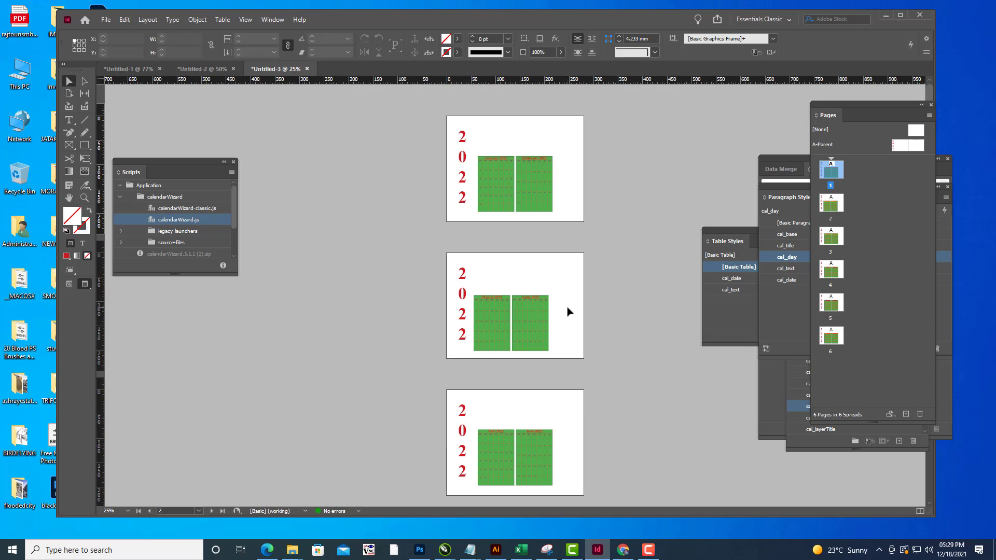
key("ctrl+equal")
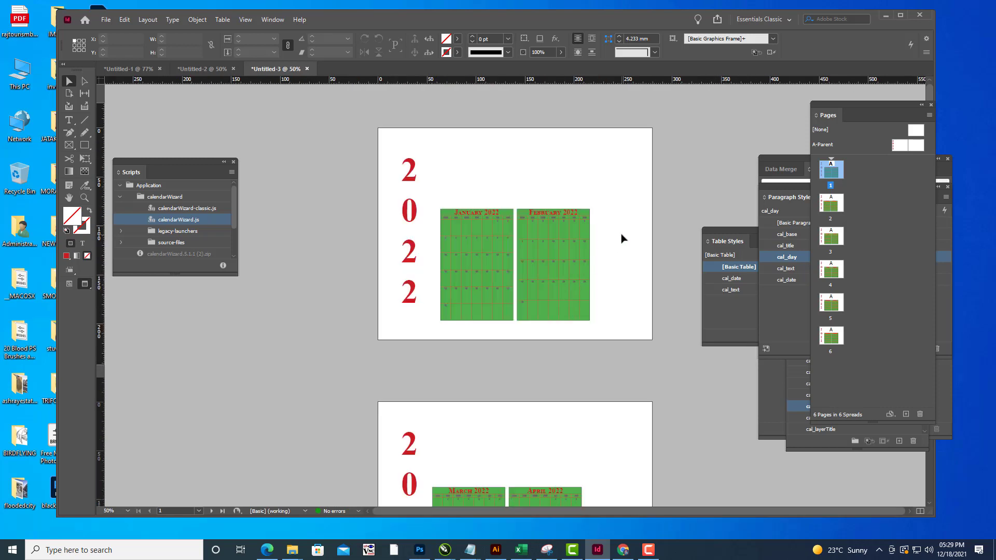
key("ctrl+equal")
key("ctrl+equal")
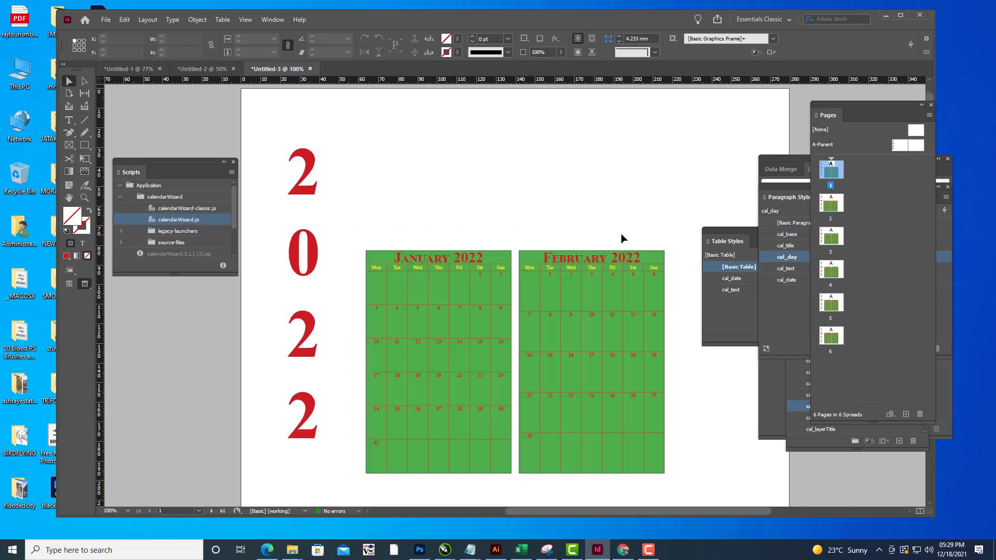
Fill the January 2022 title row of the table with the yellow swatch C=0 M=0 Y=100 K=0.
key("ctrl+minus")
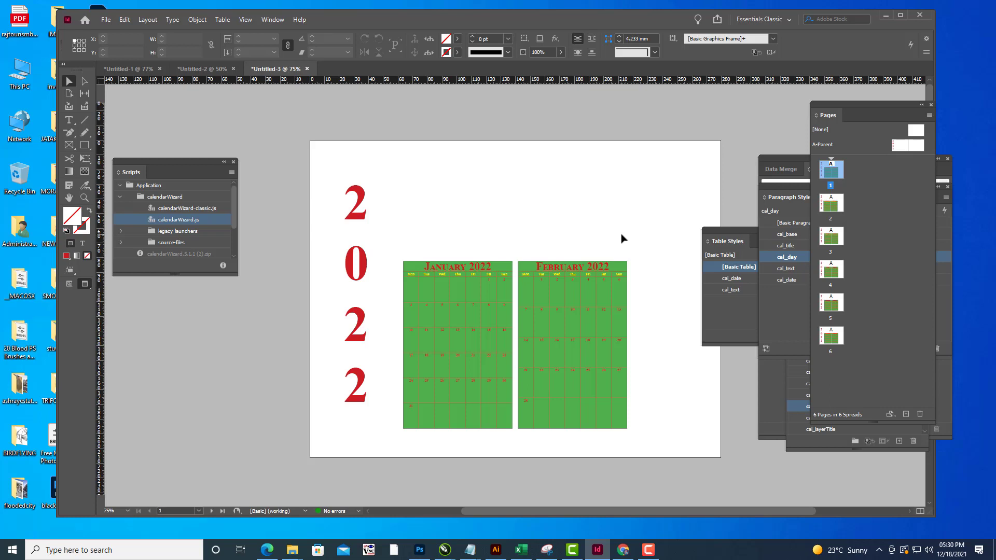
key("ctrl+equal")
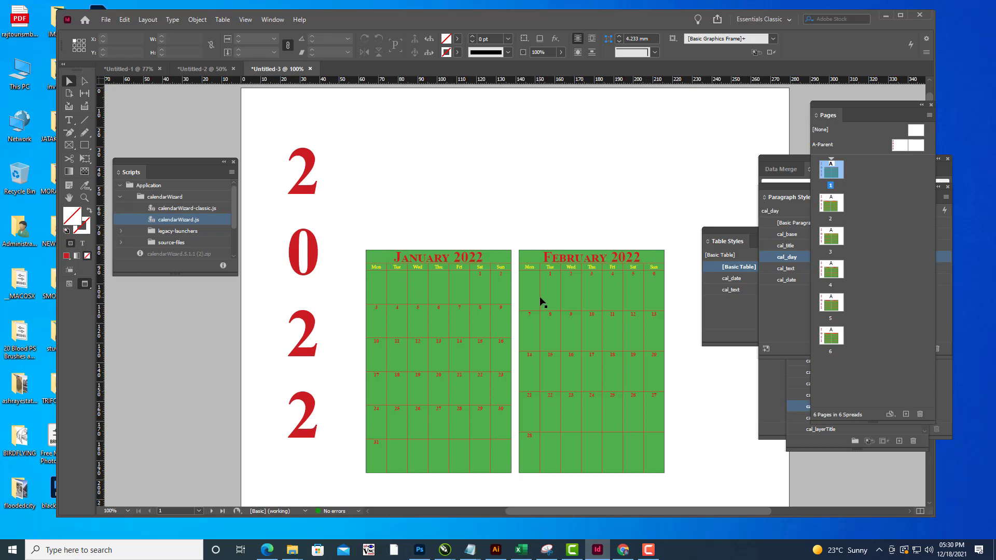
left_click(70, 122)
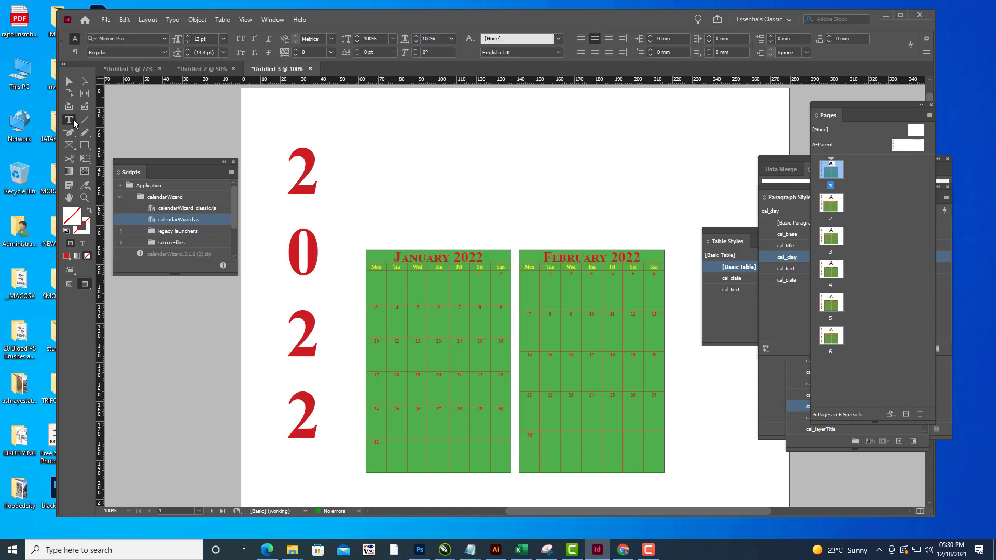
left_click(368, 255)
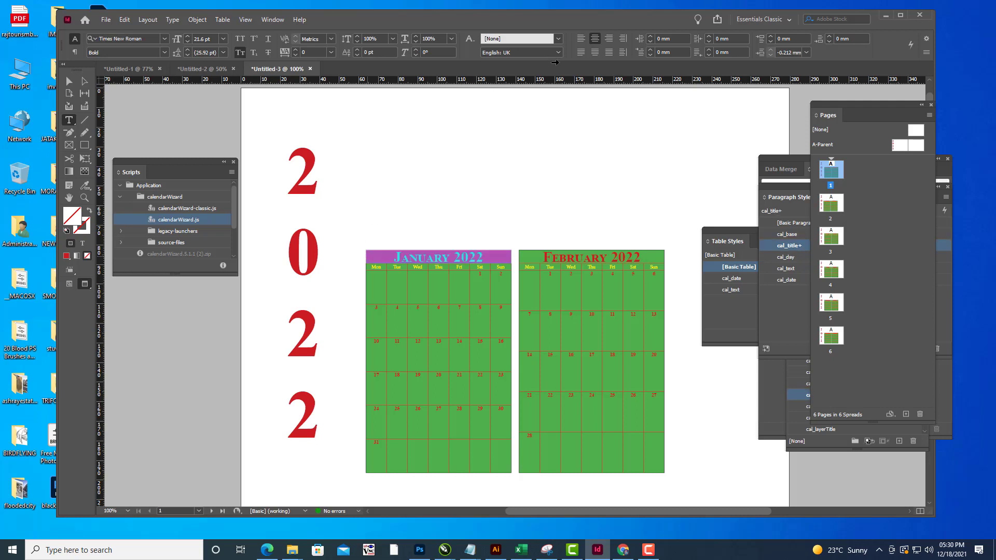
key("Escape")
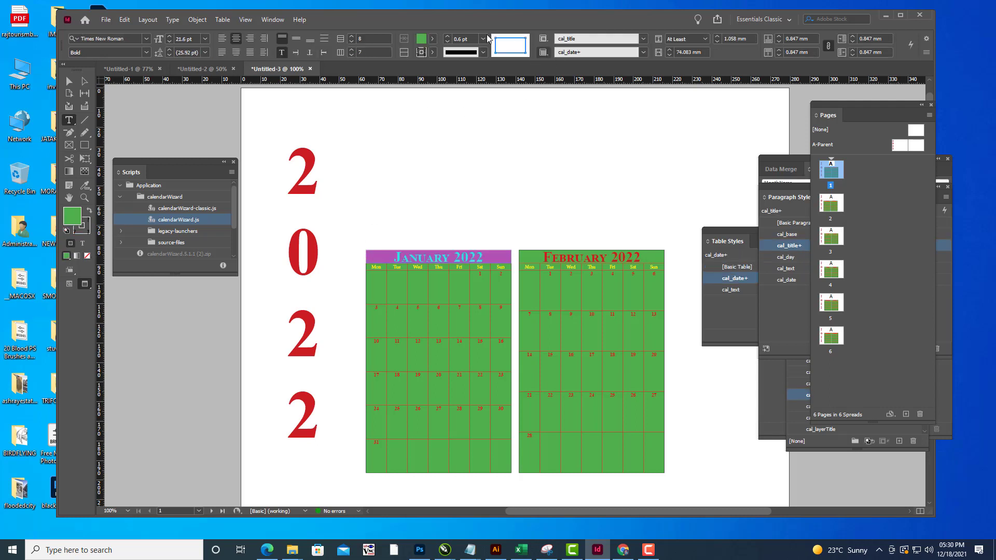
left_click(432, 38)
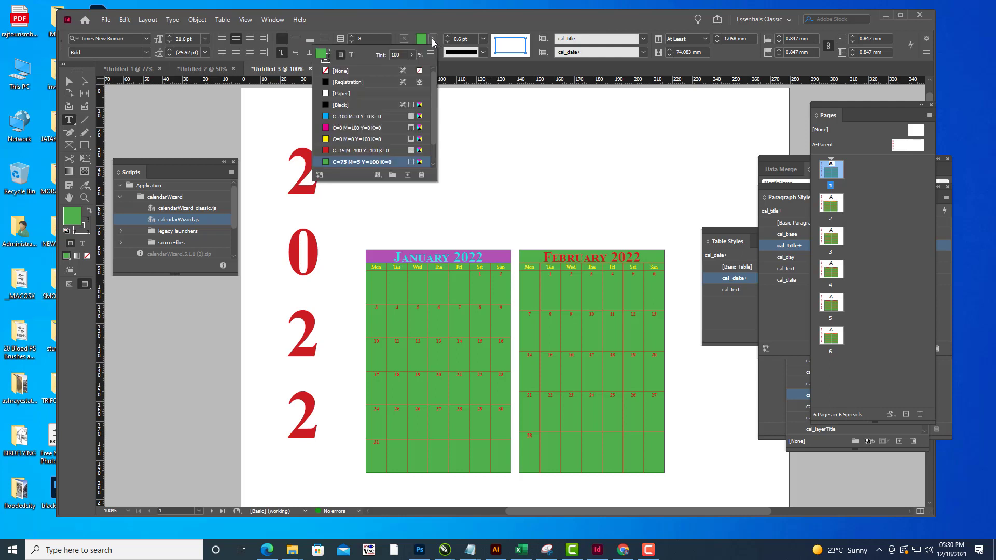
left_click(342, 140)
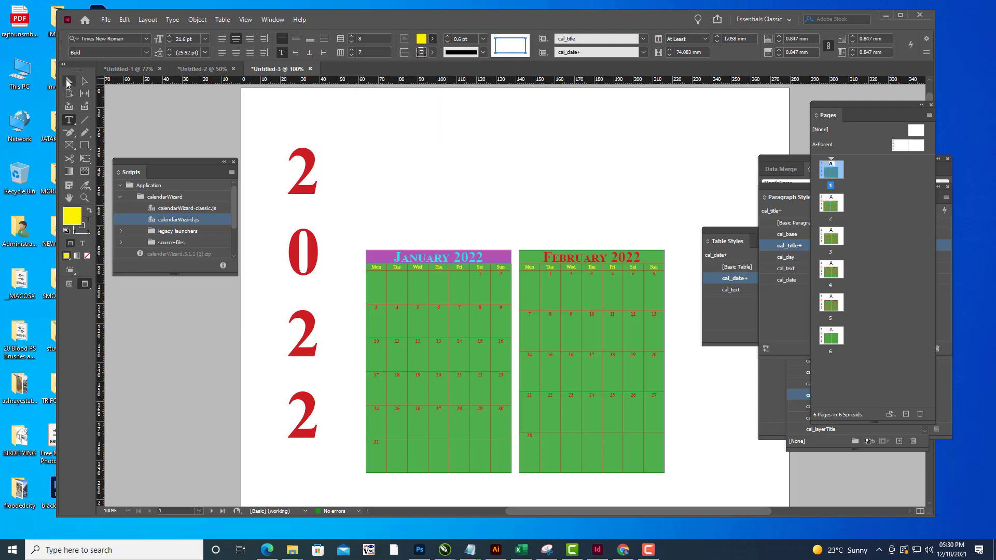
left_click(68, 82)
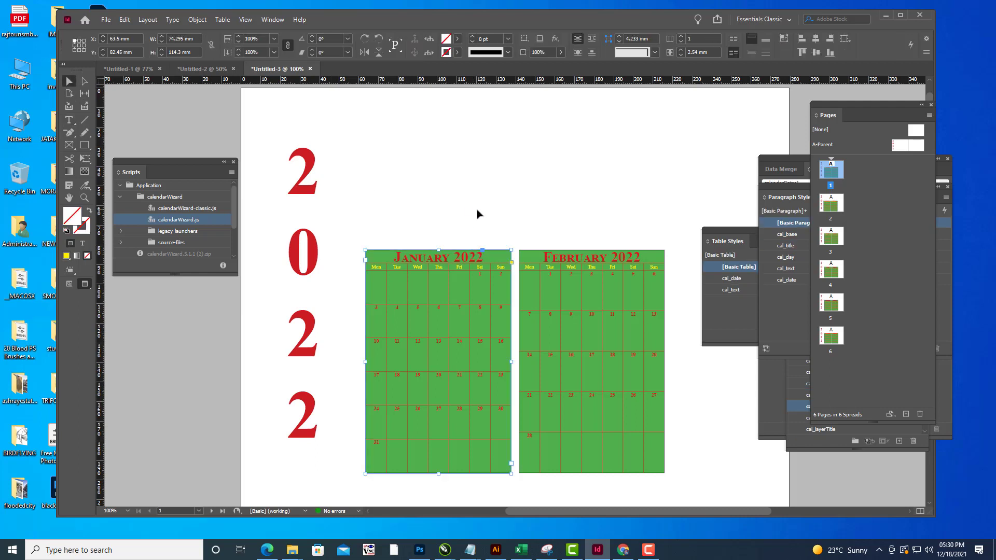
Reselect the January 2022 title row, reapply the yellow C=0 M=0 Y=100 K=0 fill, and leave text editing.
left_click(69, 121)
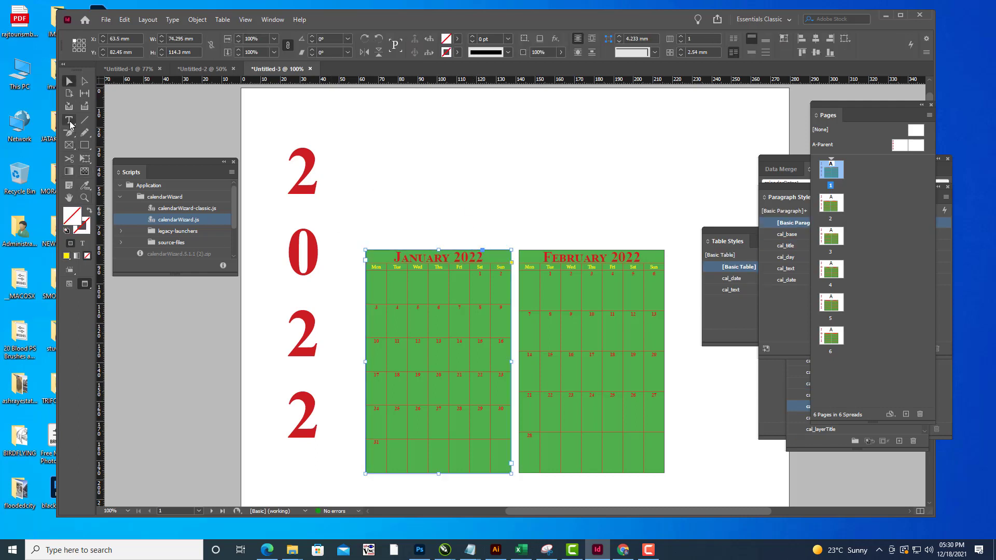
left_click(363, 257)
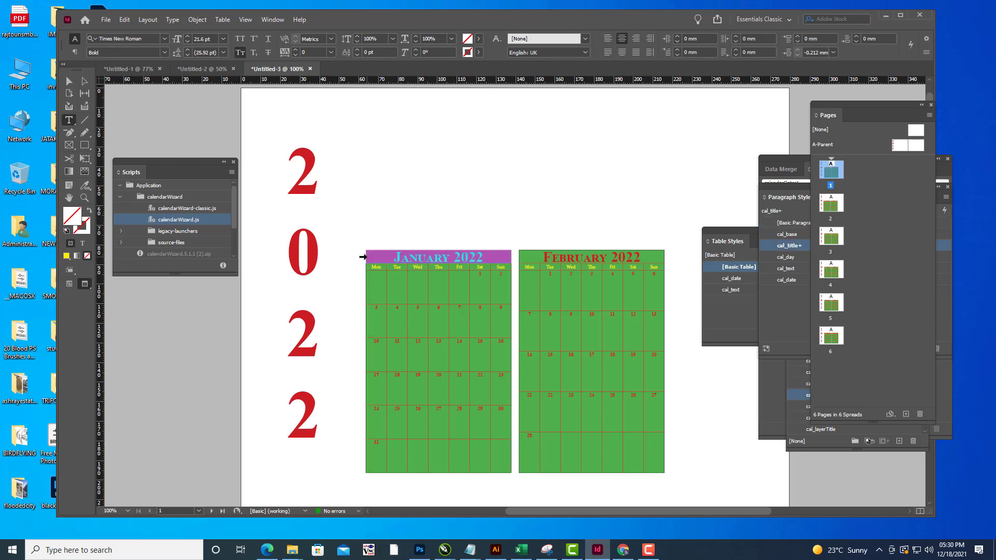
left_click(483, 39)
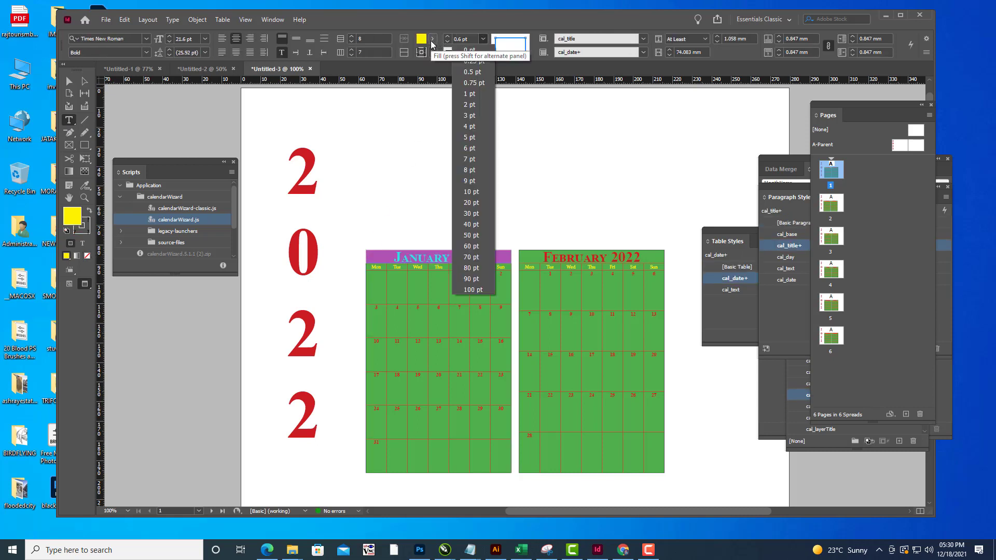
left_click(432, 40)
left_click(432, 40)
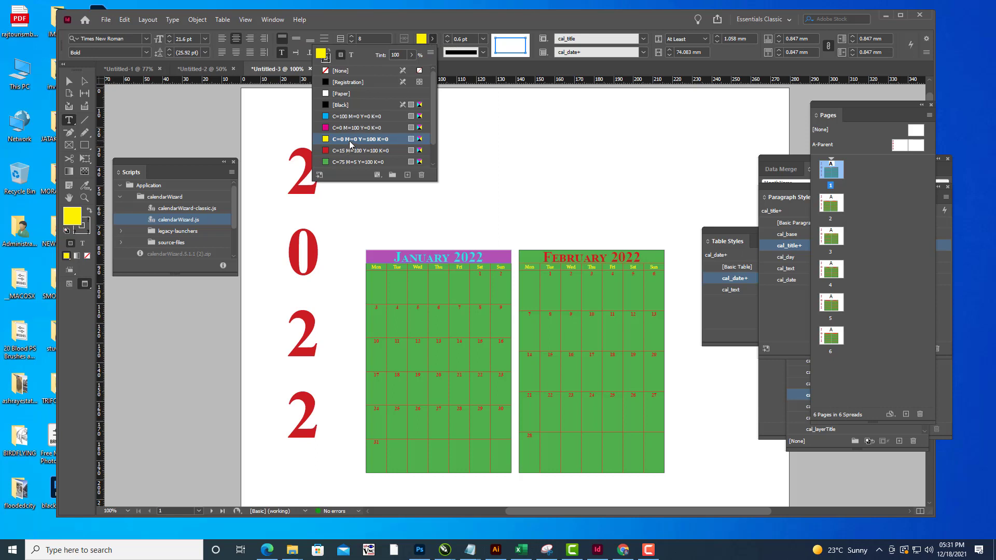
left_click(350, 139)
key("Escape")
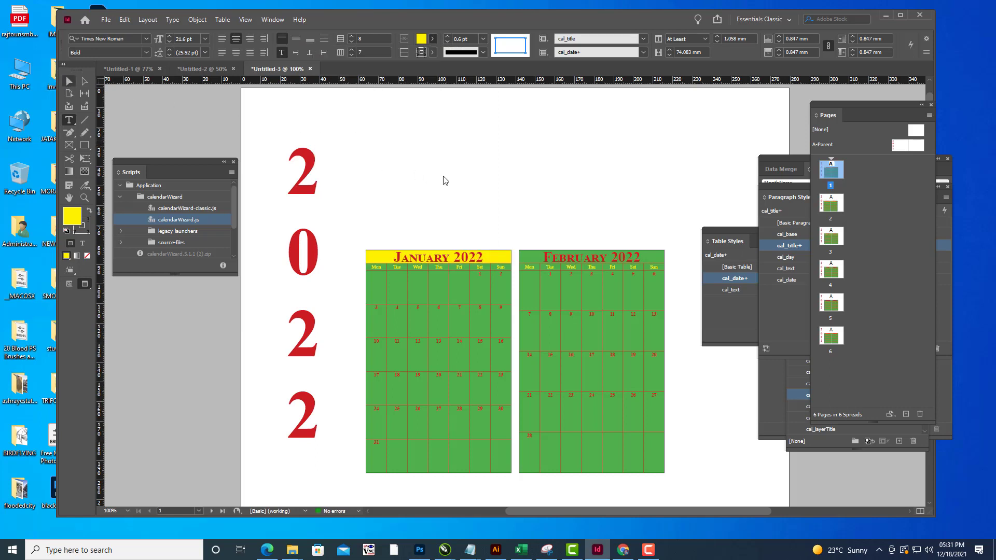
key("Escape")
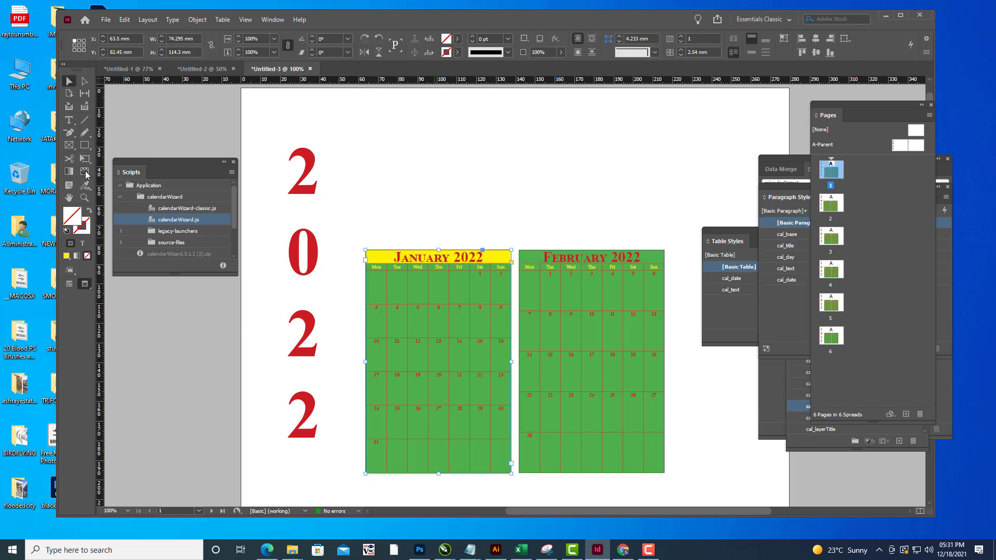
Fill the February 2022 title row with the yellow swatch C=0 M=0 Y=100 K=0.
key("t")
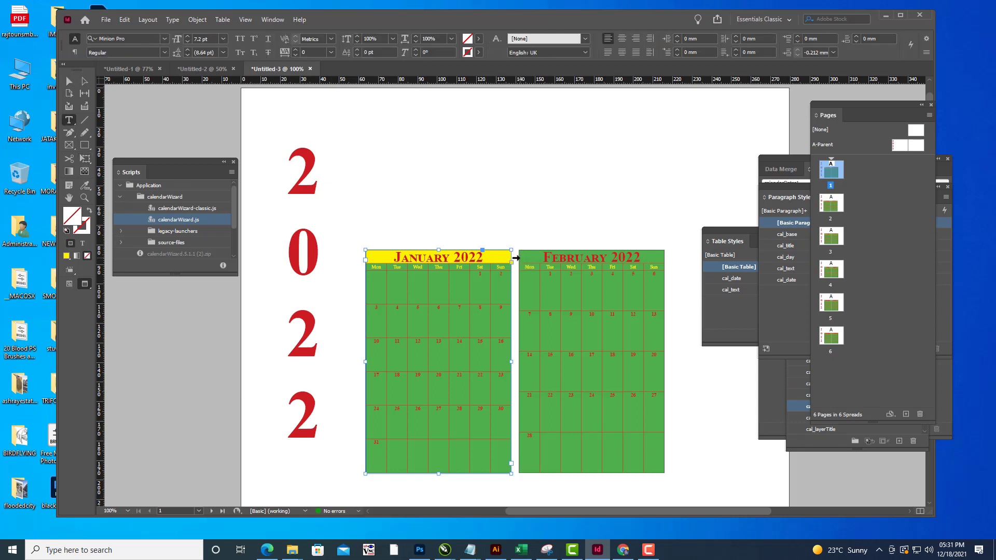
left_click(516, 258)
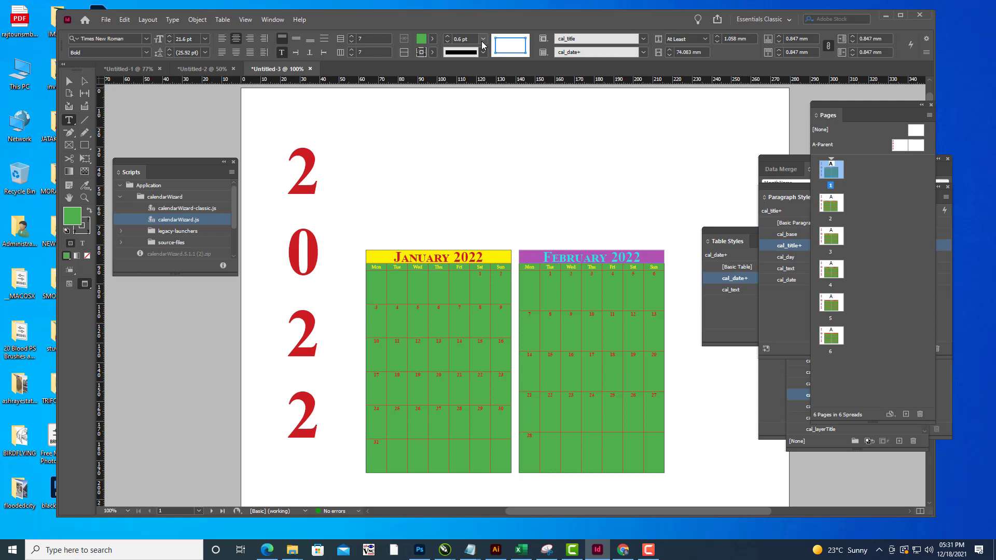
left_click(483, 39)
left_click(433, 40)
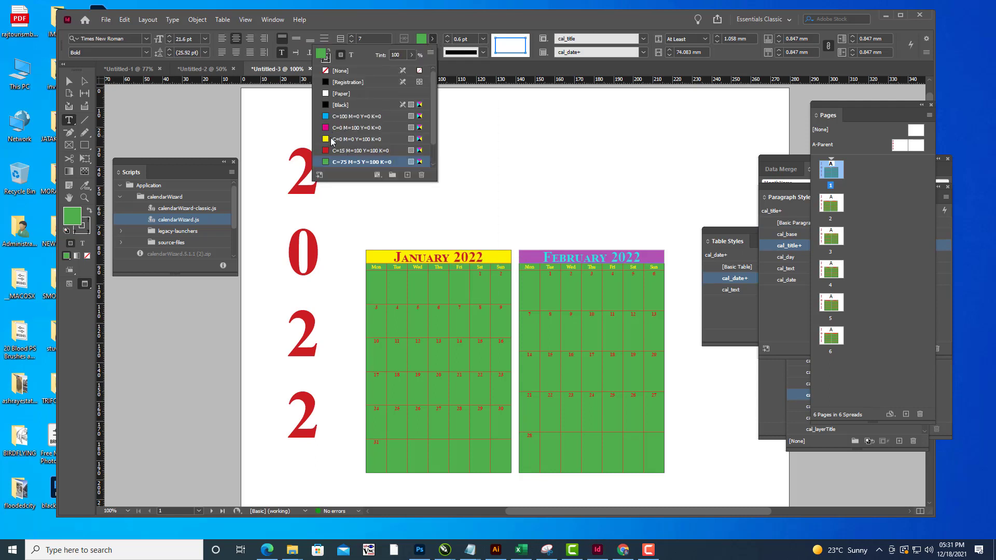
left_click(335, 140)
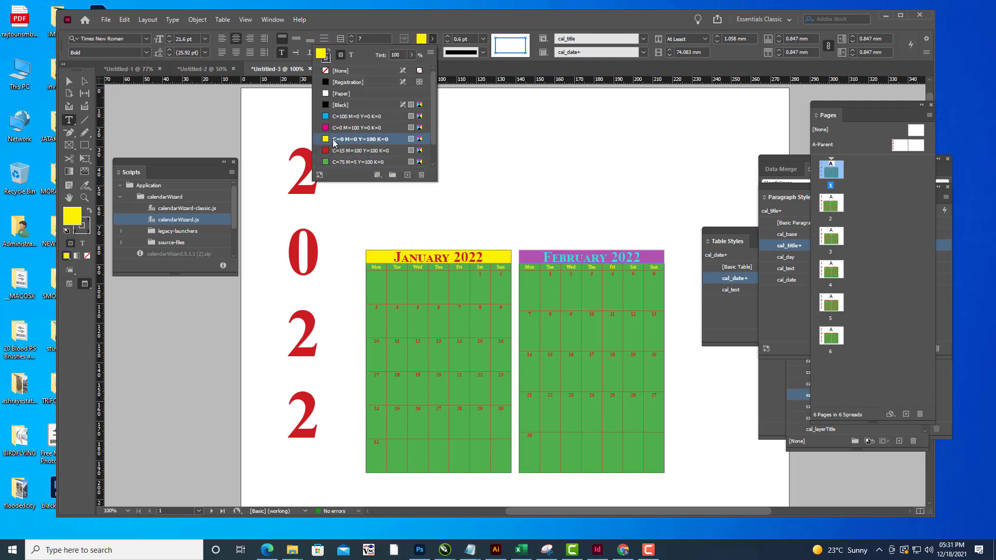
left_click(69, 81)
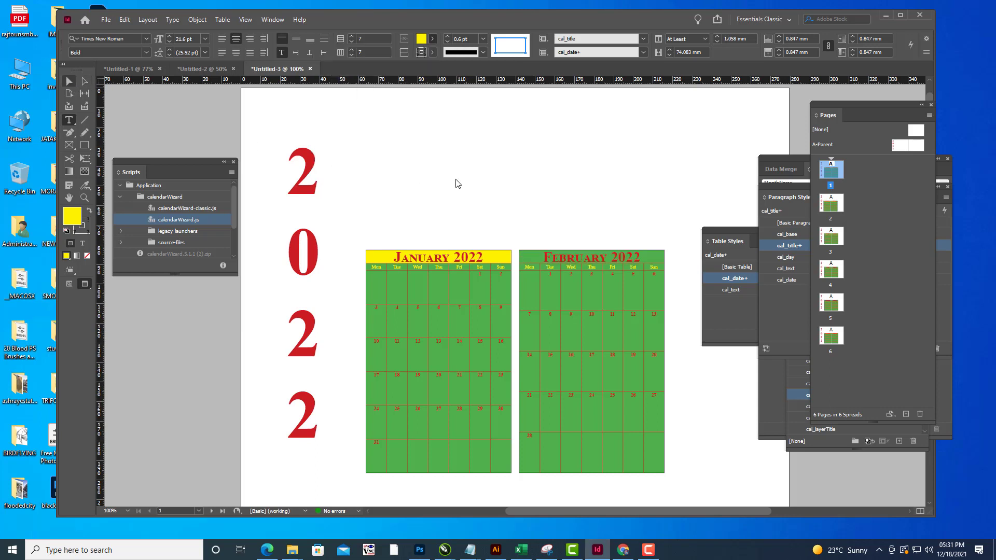
Reselect the February 2022 title row and reapply the yellow C=0 M=0 Y=100 K=0 fill.
left_click(551, 255)
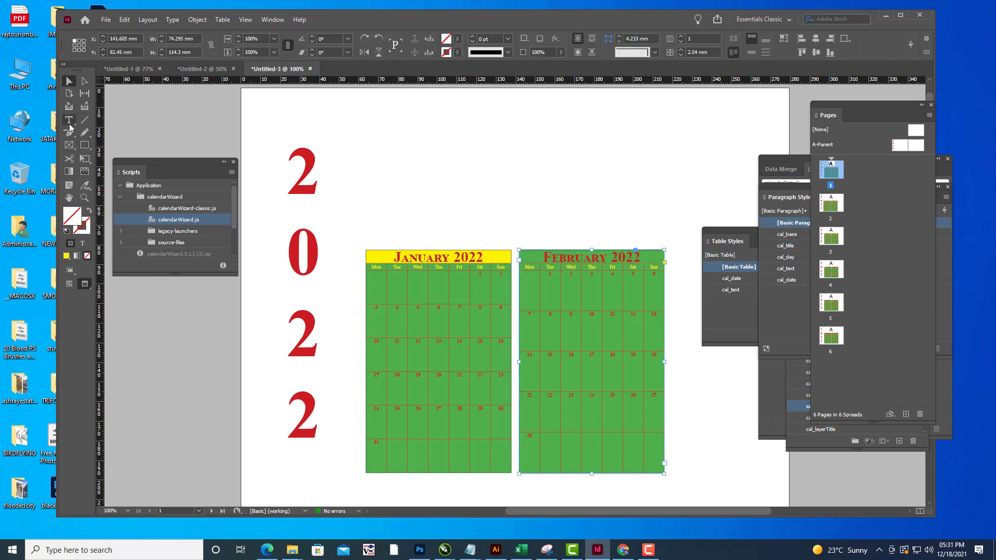
key("t")
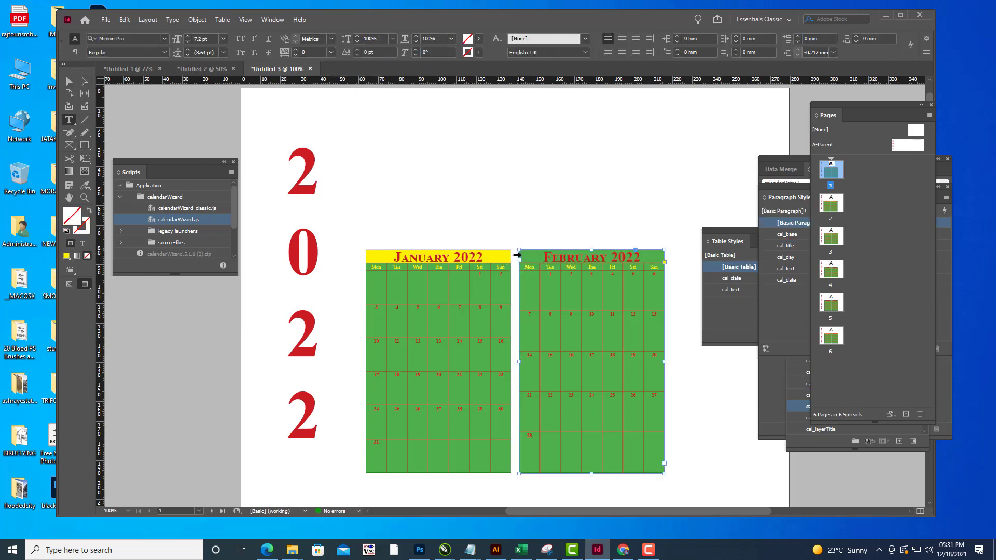
left_click(515, 256)
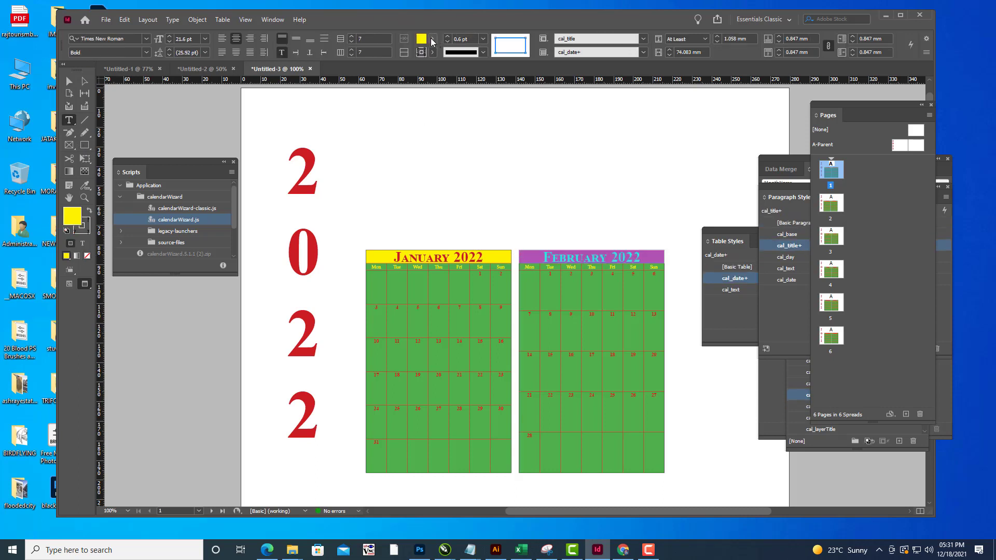
left_click(432, 39)
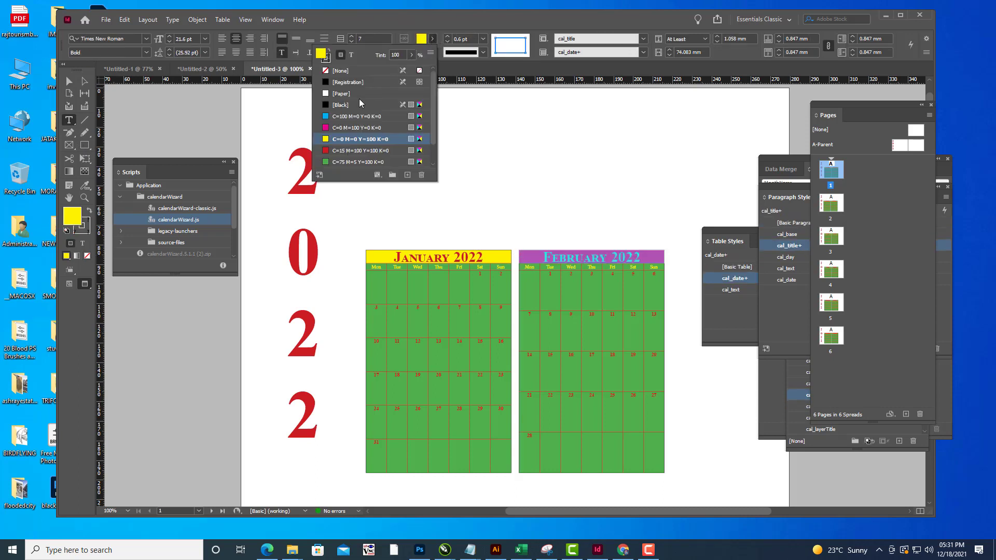
left_click(340, 140)
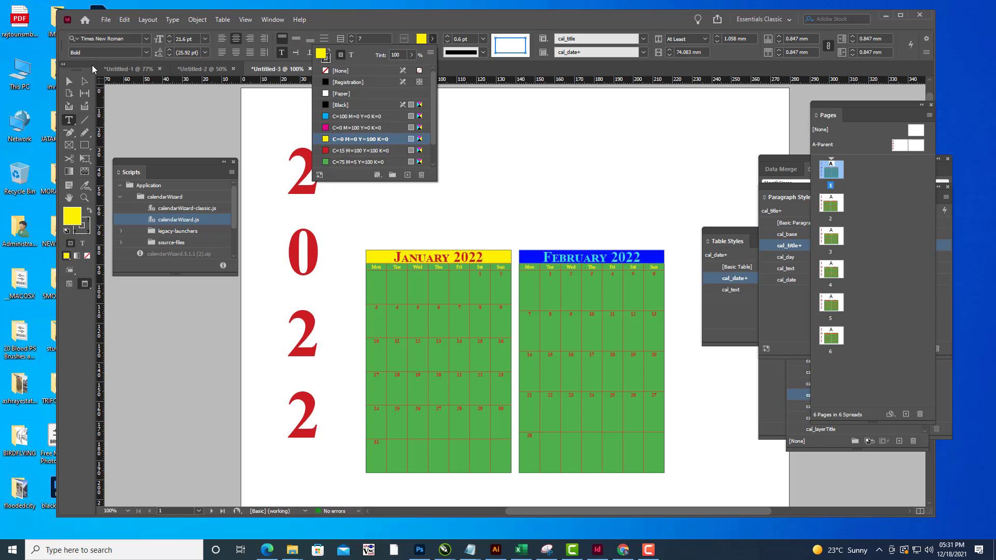
left_click(68, 81)
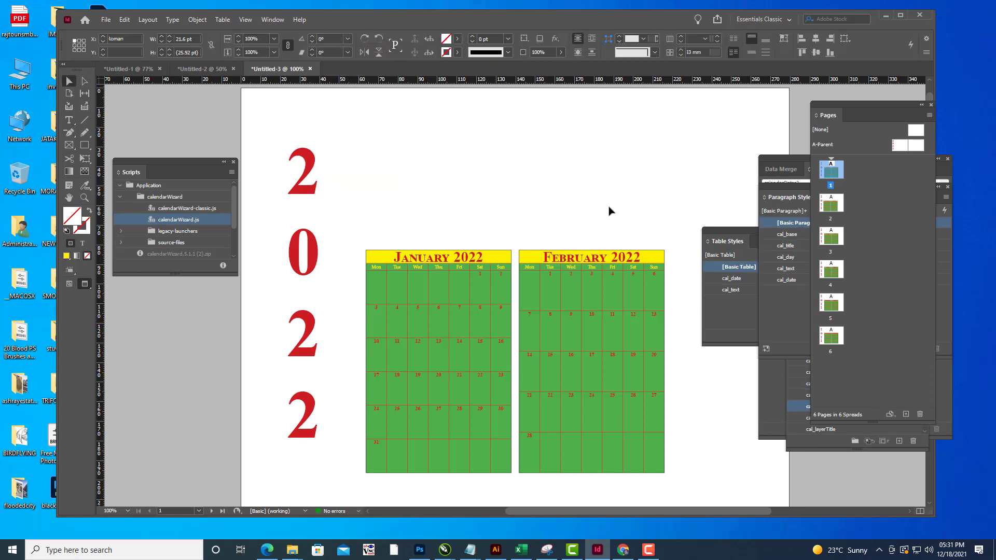
Fill the March 2022 title row on page 2 with the yellow swatch C=0 M=0 Y=100 K=0.
scroll(616, 208, "down", 5)
scroll(618, 207, "down", 6)
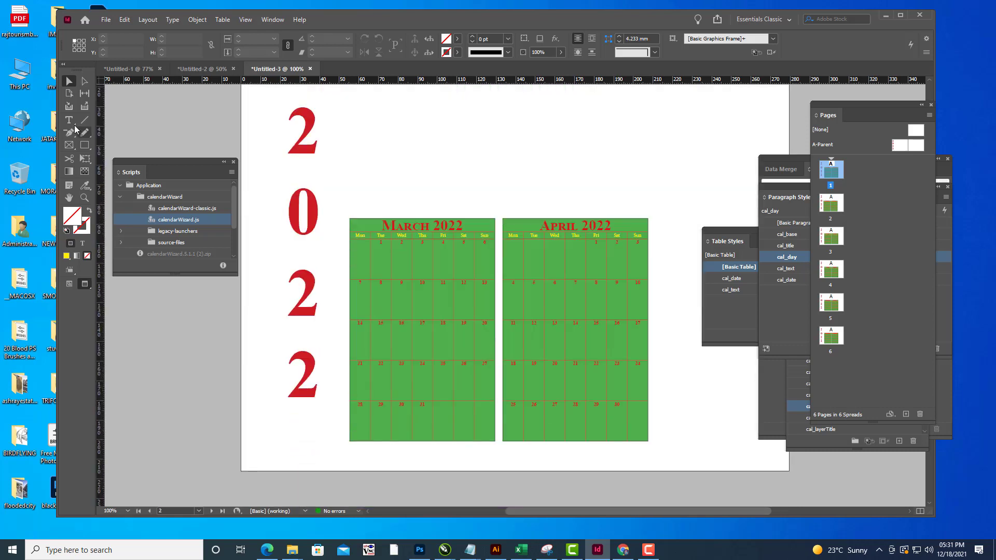
key("t")
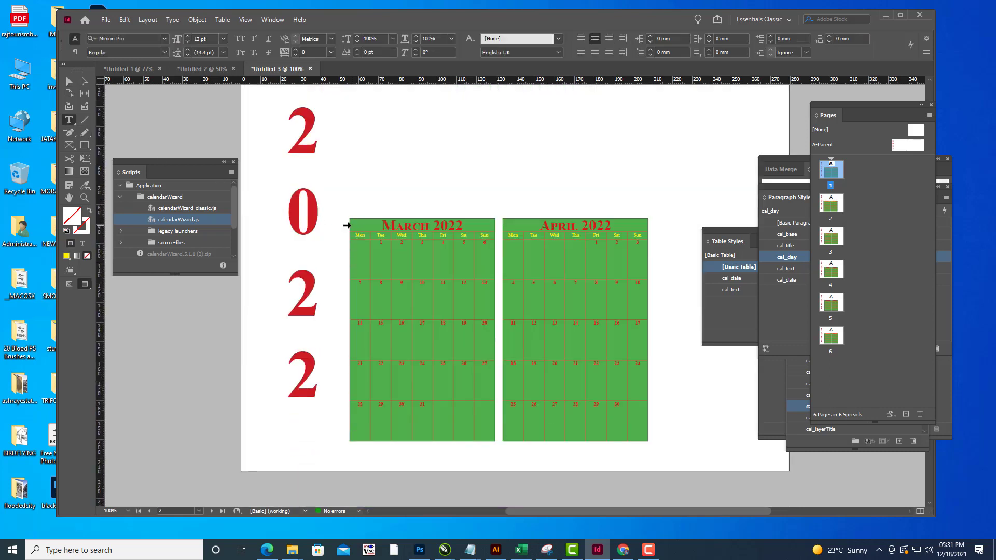
left_click(347, 225)
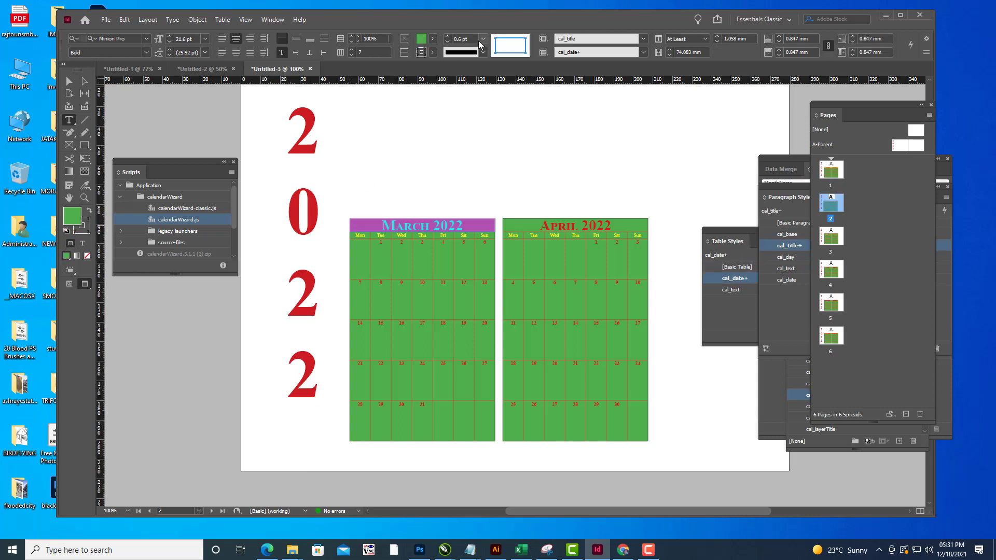
left_click(433, 39)
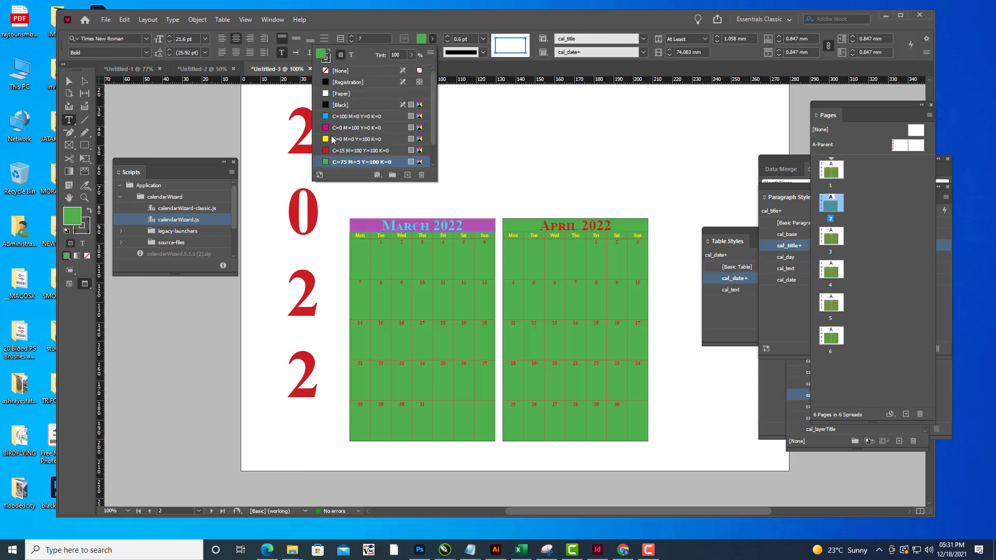
left_click(337, 138)
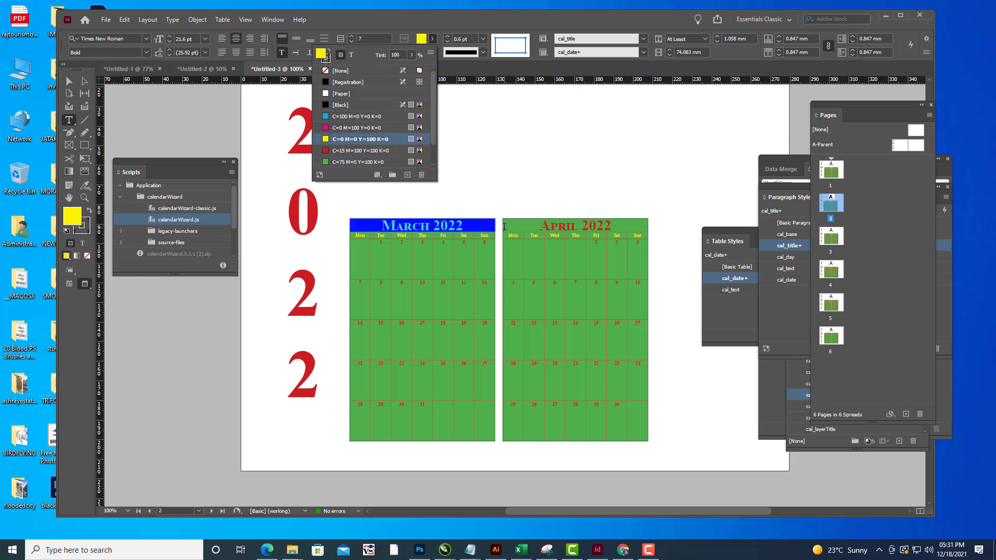
key("Escape")
Fill the April 2022 title row on page 2 with the yellow swatch C=0 M=0 Y=100 K=0.
key("Tab")
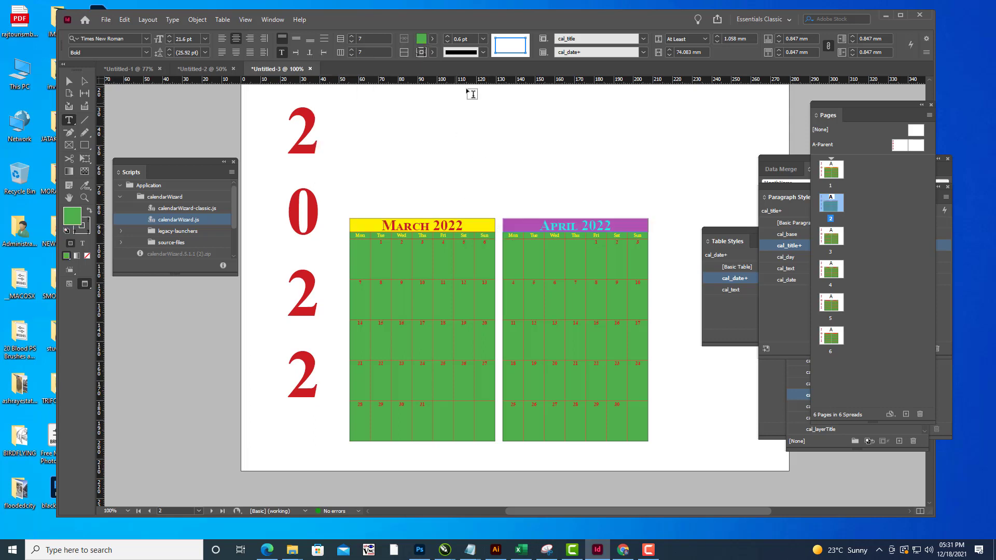
left_click(433, 40)
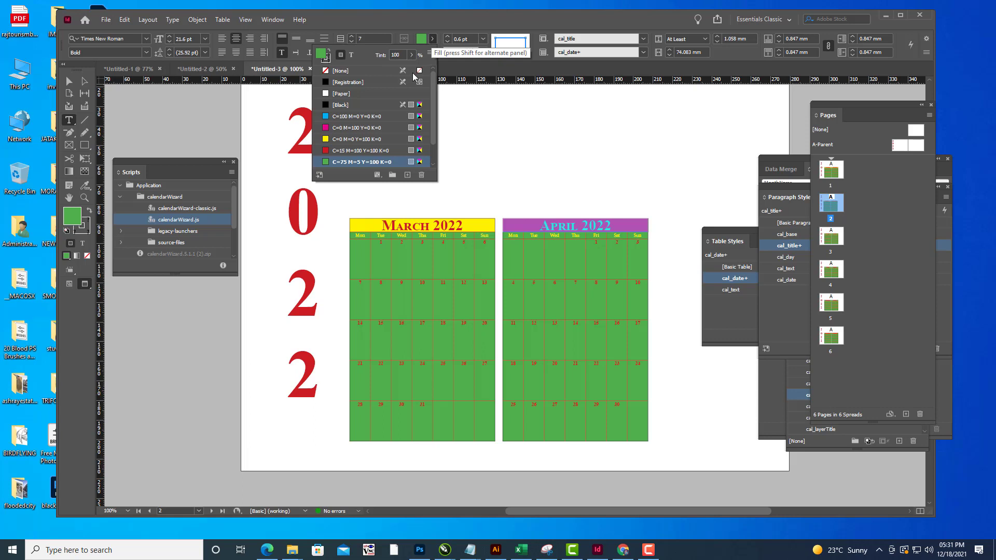
left_click(362, 140)
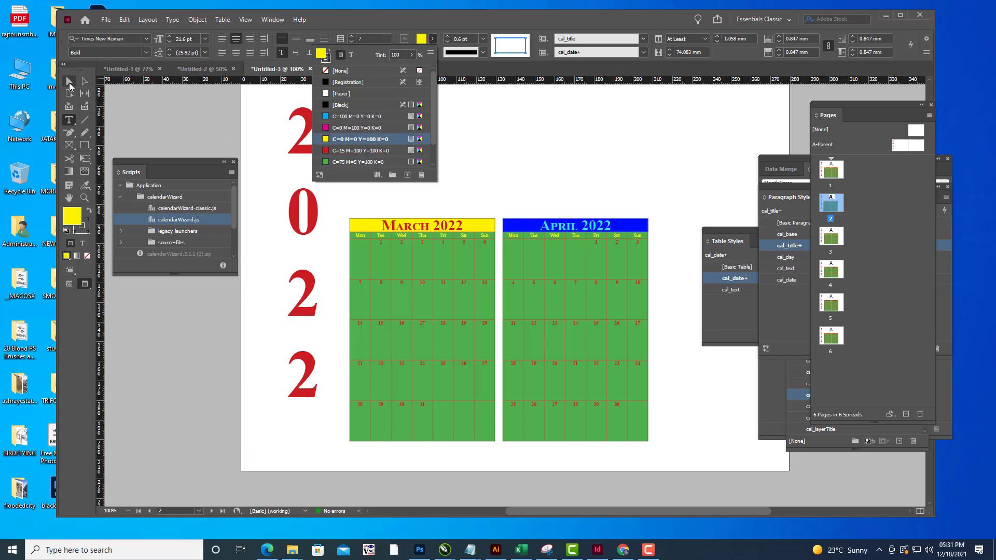
key("Escape")
key("Escape")
Fill the May 2022 title row on page 3 with the yellow swatch C=0 M=0 Y=100 K=0.
scroll(490, 177, "down", 10)
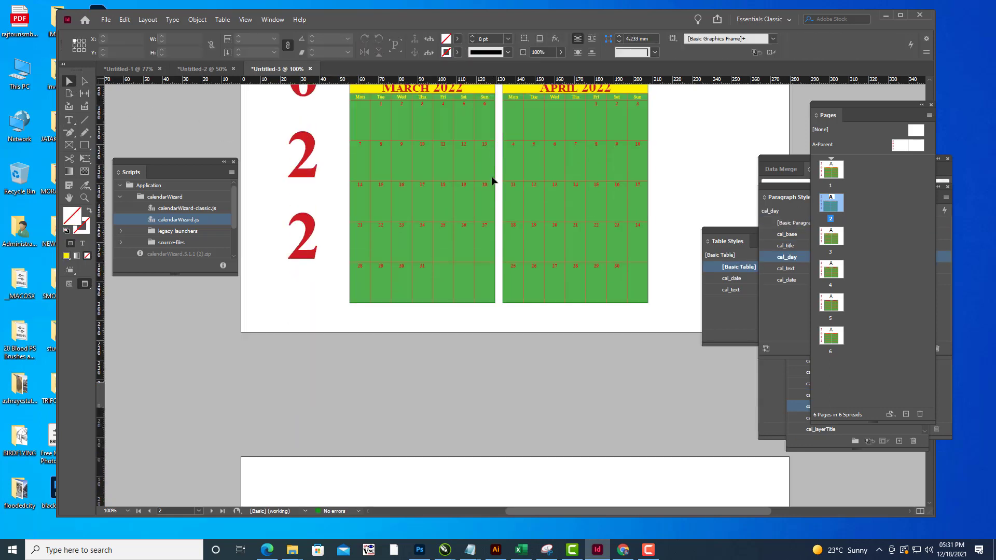
scroll(493, 180, "down", 5)
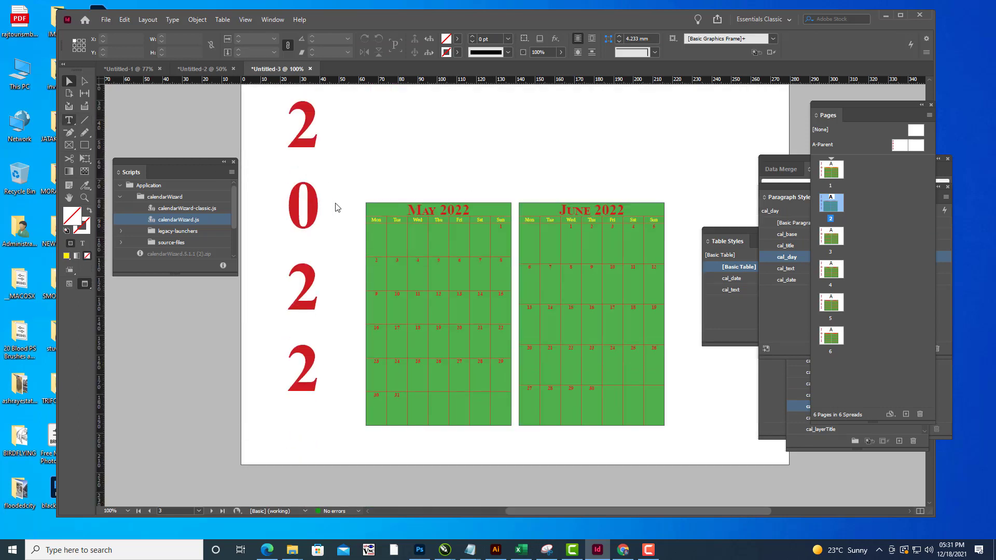
key("t")
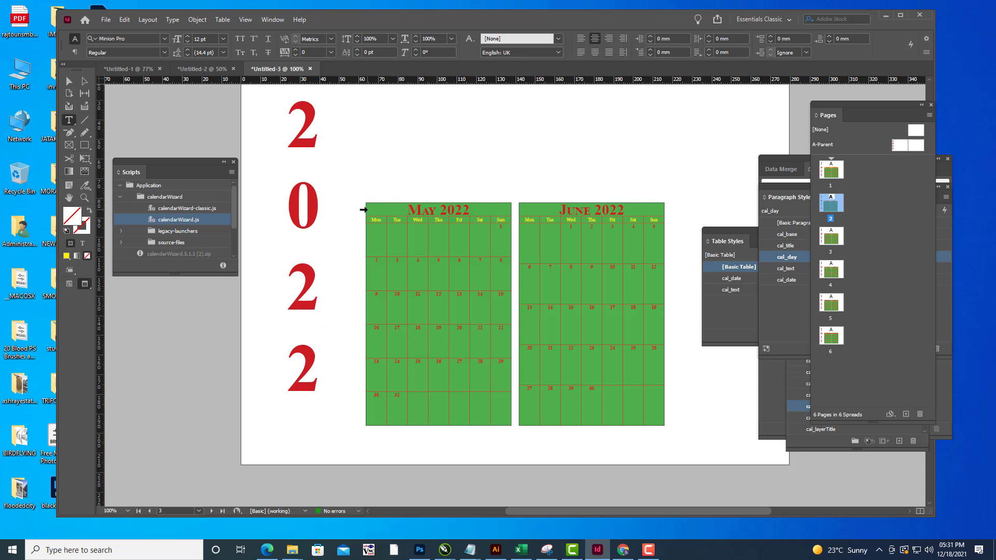
left_click(363, 210)
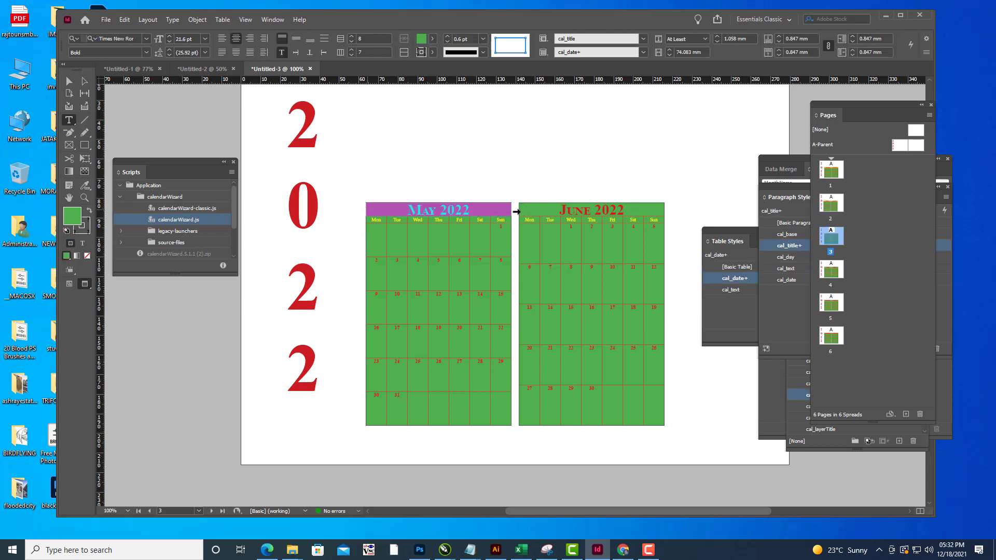
left_click(516, 211)
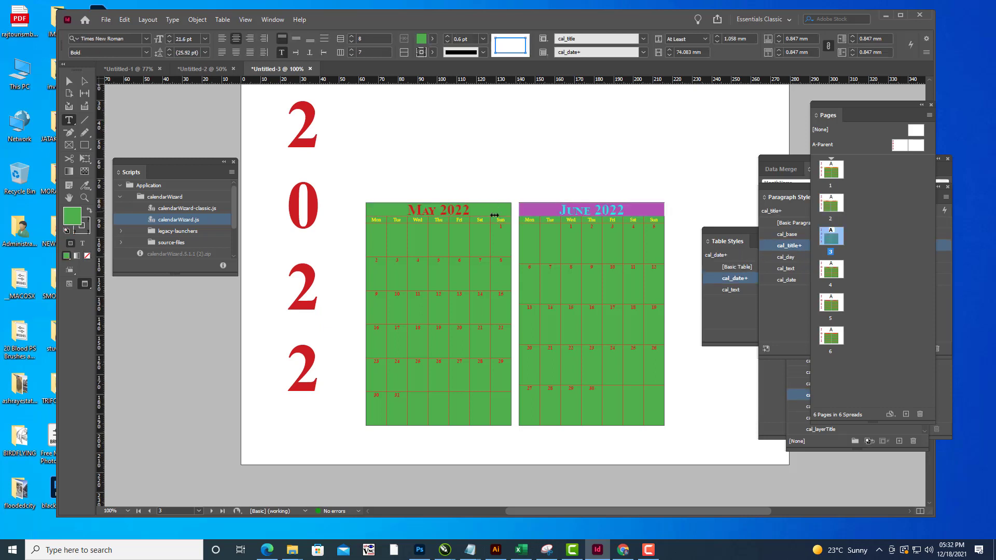
left_click(364, 209)
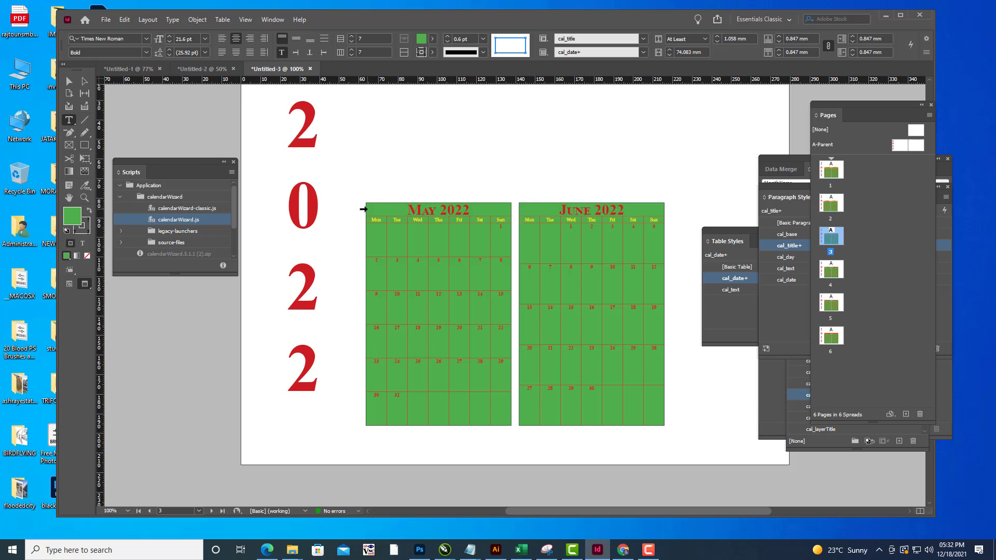
left_click(433, 39)
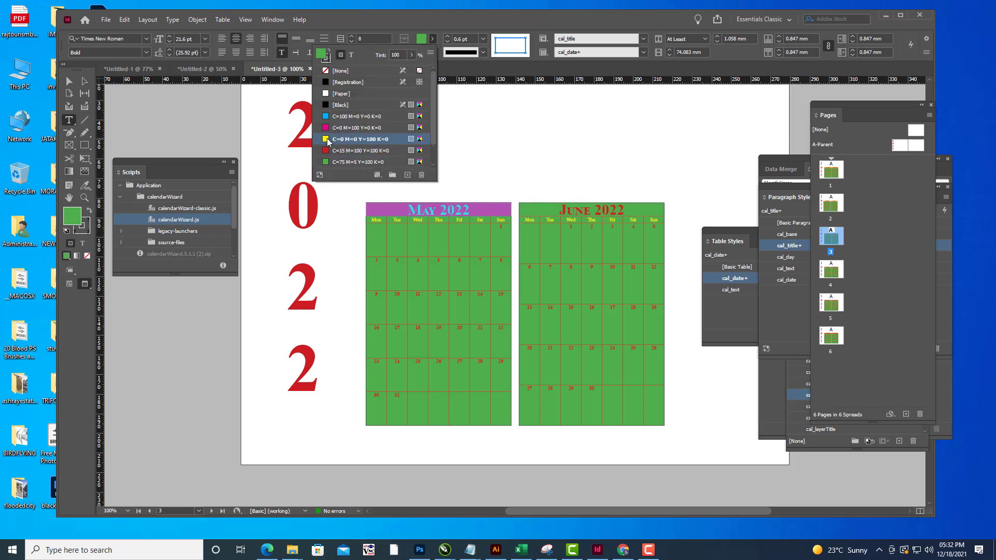
left_click(327, 139)
left_click(516, 212)
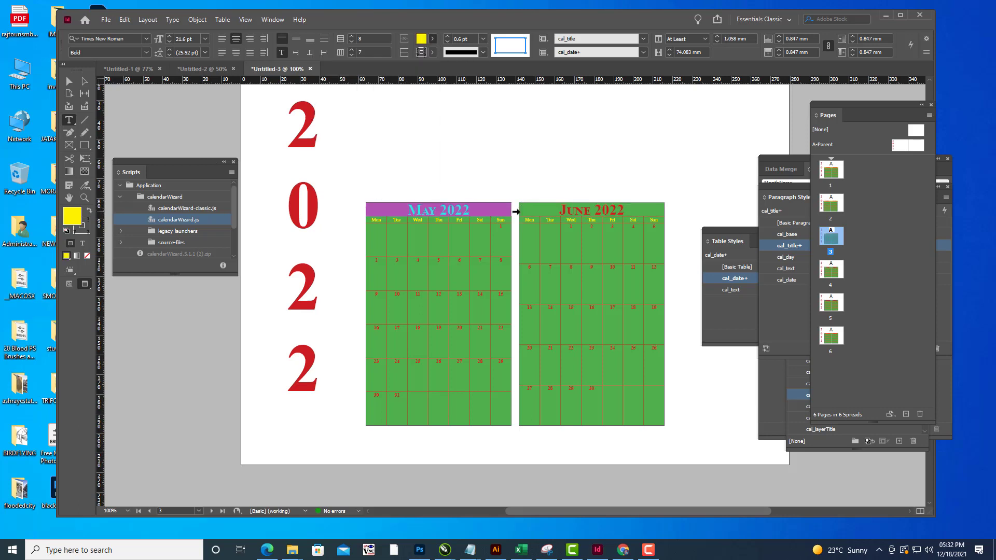
left_click(516, 212)
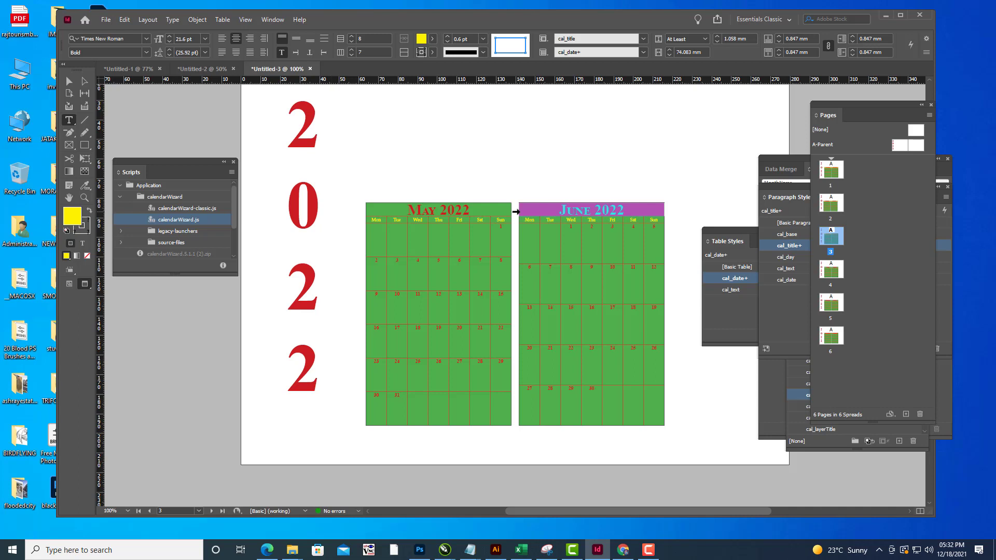
left_click(362, 211)
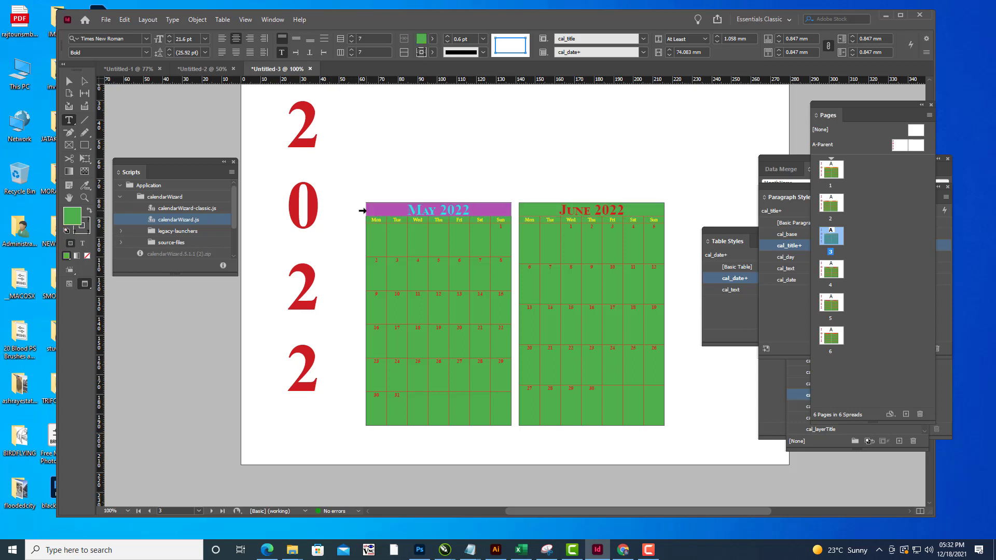
left_click(432, 41)
left_click(329, 139)
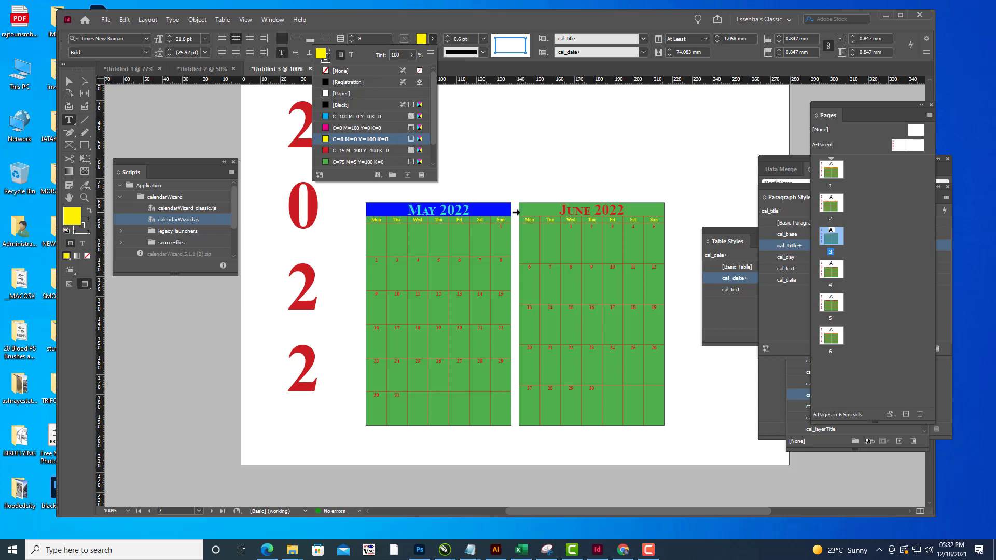
Fill the June 2022 title row on page 3 with the yellow swatch C=0 M=0 Y=100 K=0.
left_click(517, 212)
left_click(516, 213)
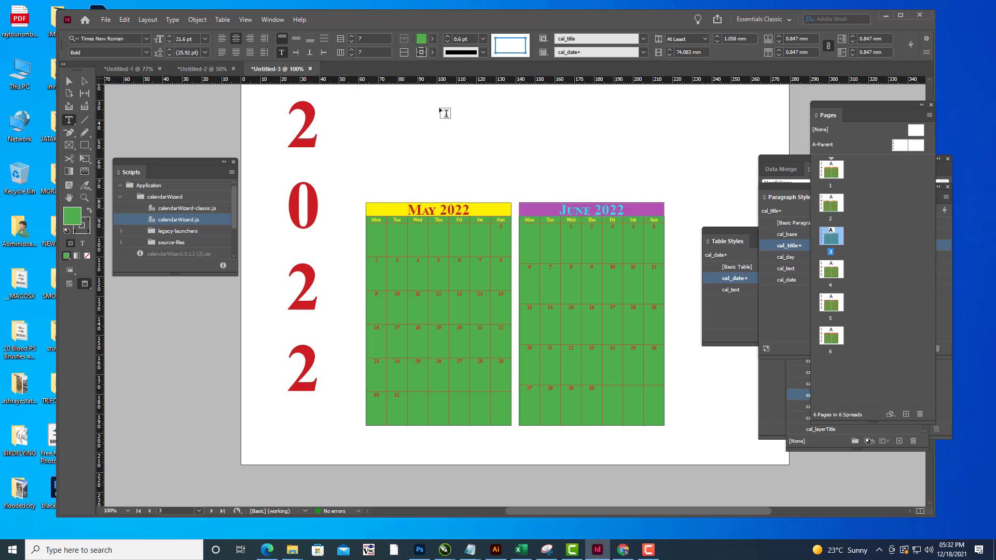
left_click(434, 41)
left_click(335, 139)
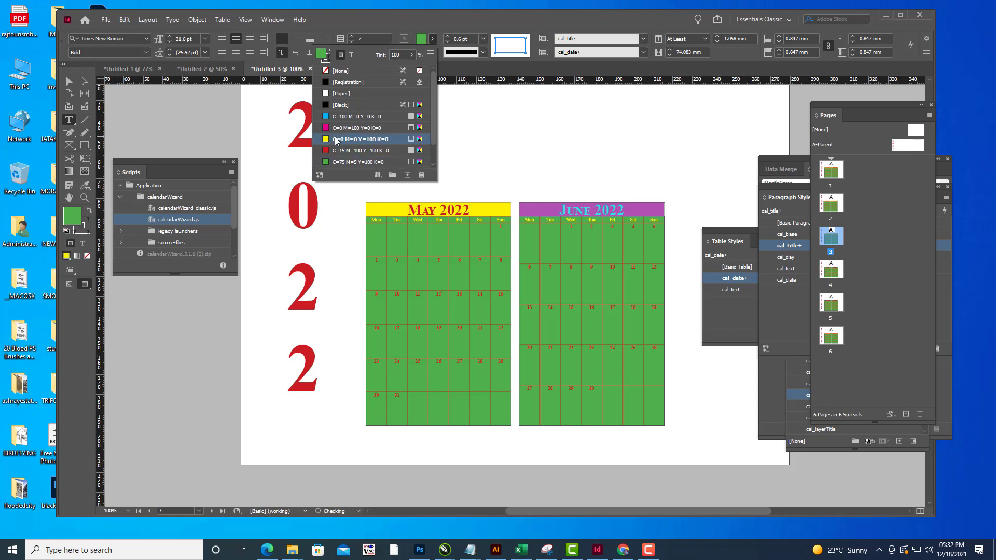
left_click(335, 139)
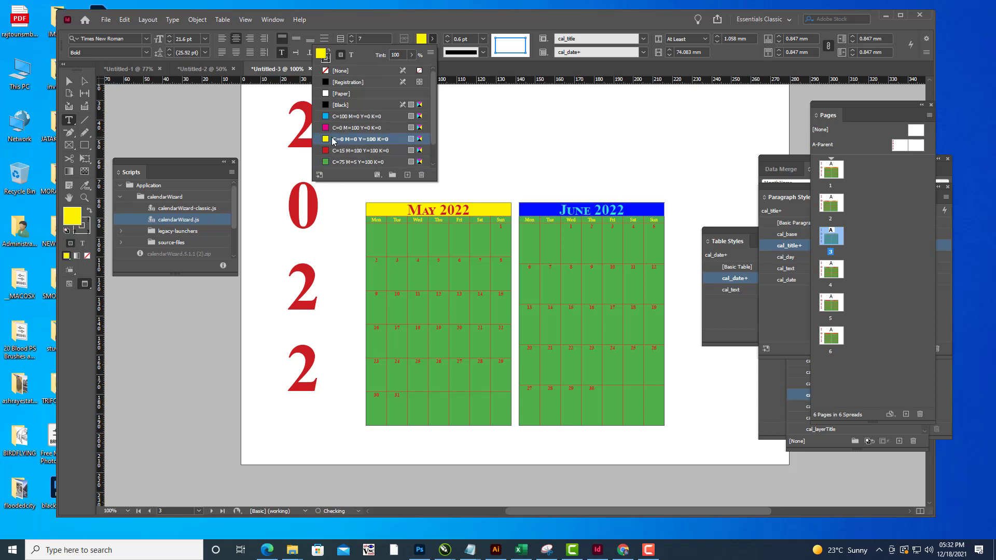
left_click(69, 81)
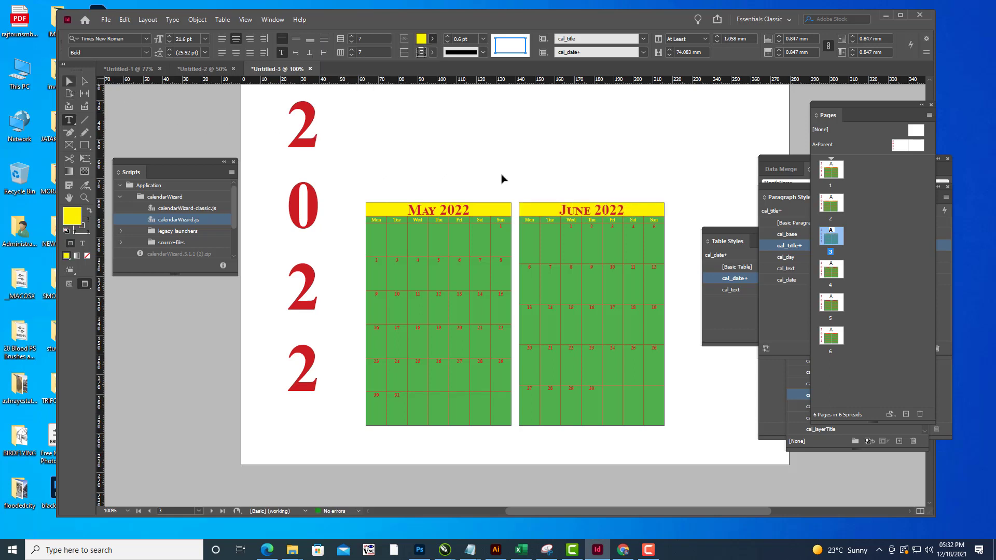
Fill the July 2022 title row on page 4 with the yellow swatch C=0 M=0 Y=100 K=0.
scroll(508, 185, "down", 3)
scroll(509, 185, "down", 15)
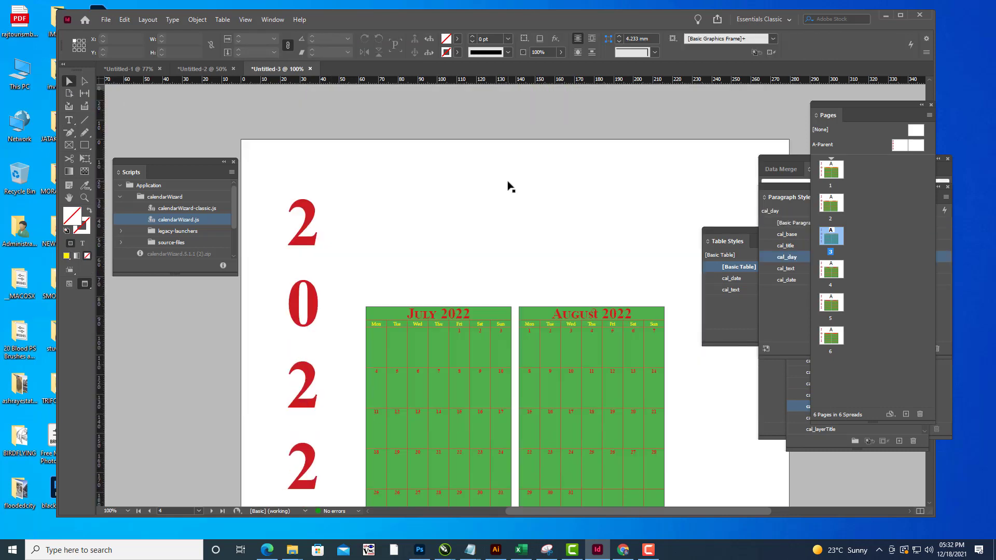
left_click(69, 120)
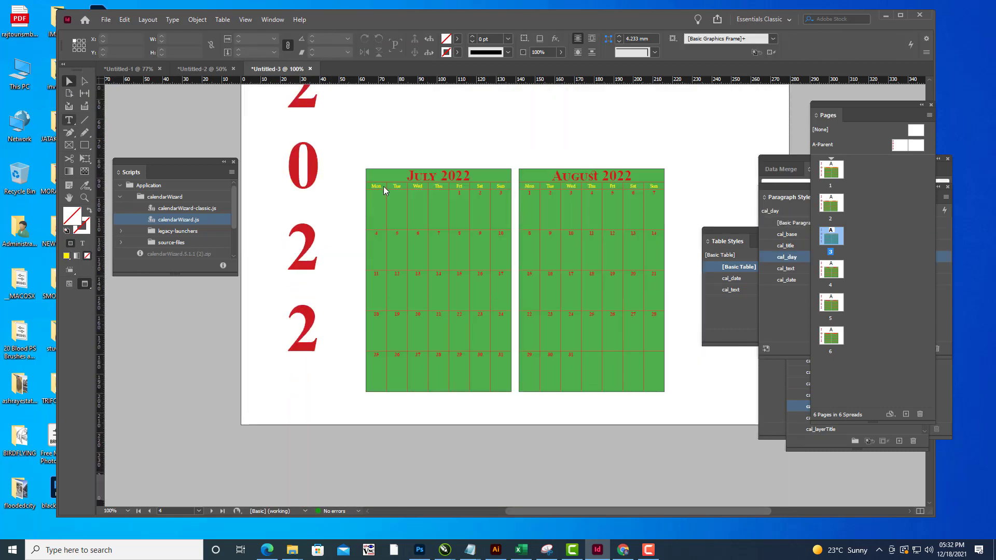
left_click(370, 174)
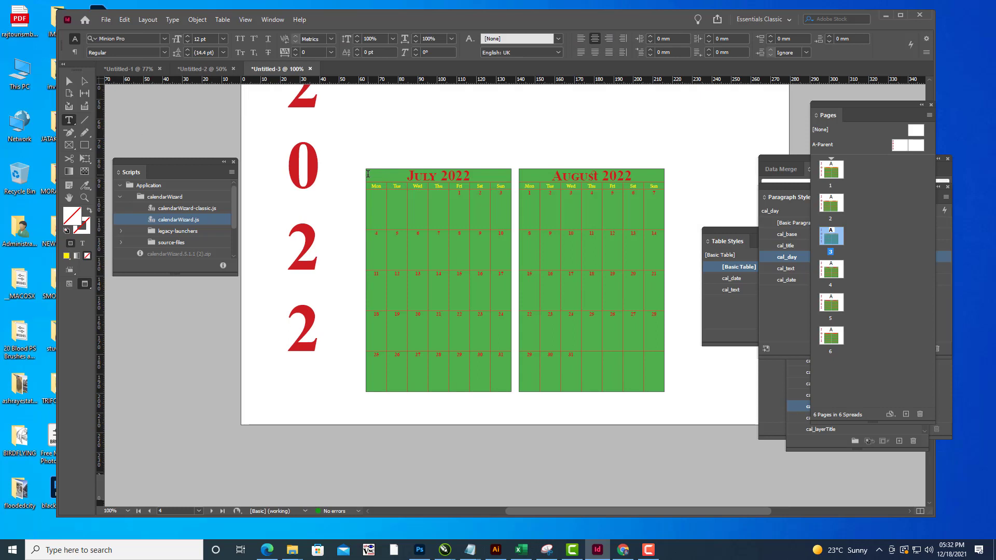
left_click(363, 175)
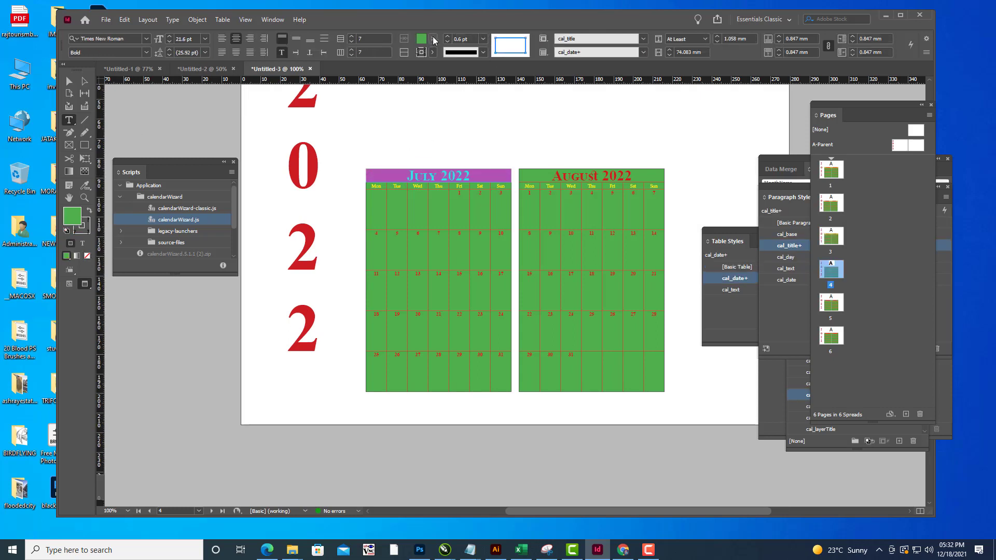
left_click(433, 38)
left_click(357, 139)
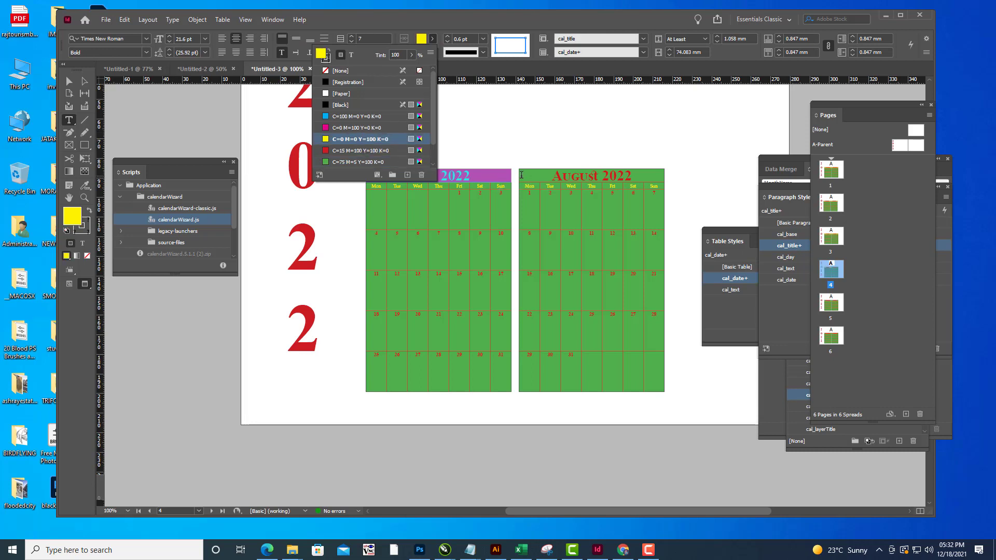
left_click(362, 142)
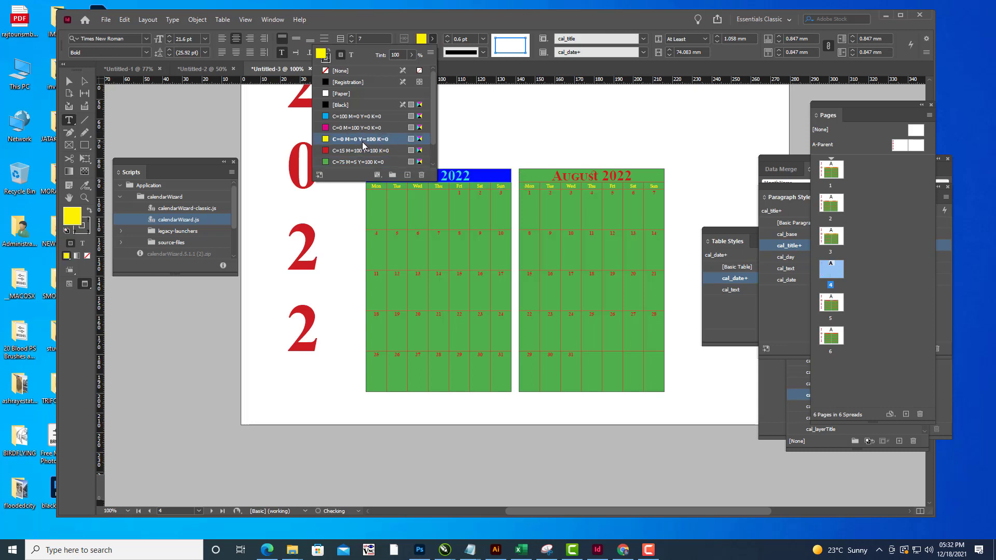
Try to fill the August 2022 title row on page 4 with the yellow swatch C=0 M=0 Y=100 K=0.
left_click(515, 180)
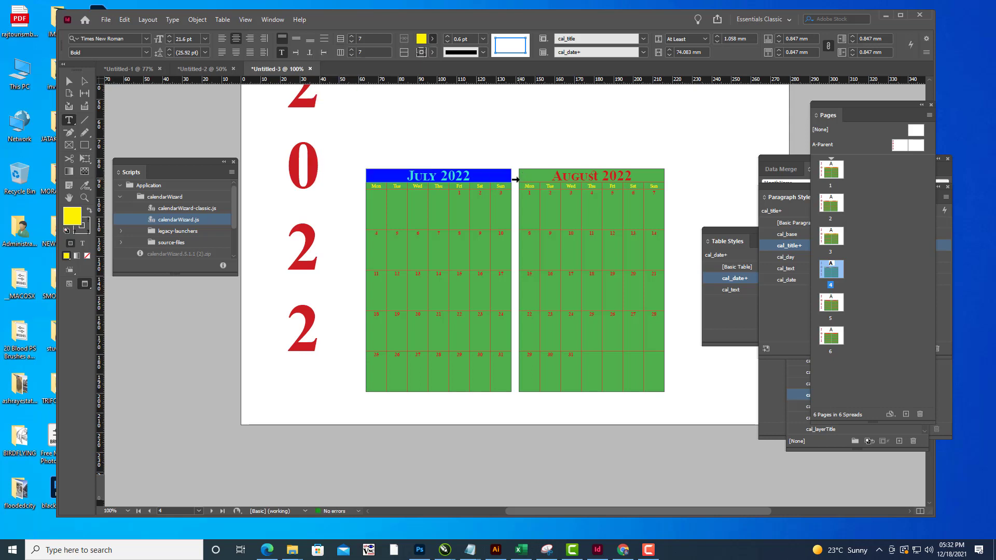
left_click(433, 40)
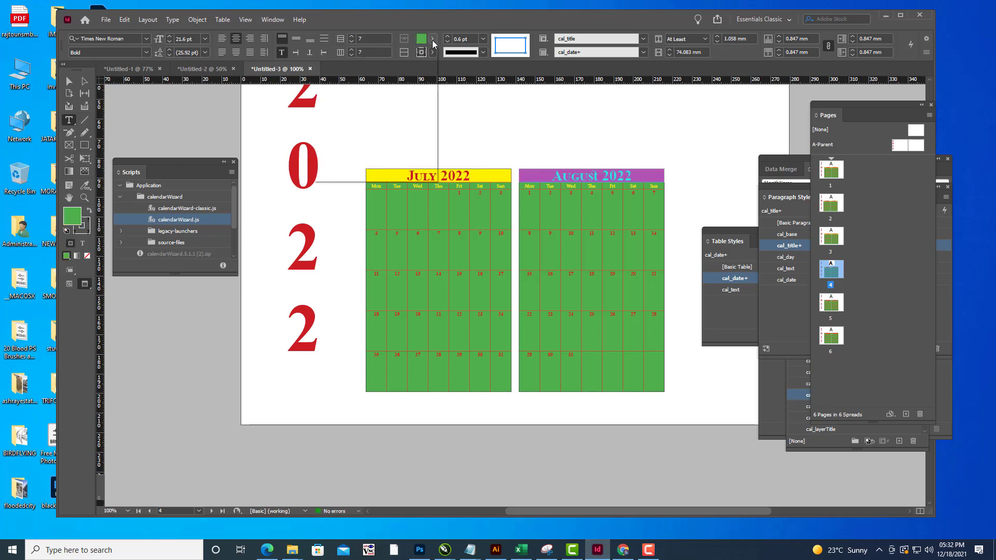
left_click(345, 141)
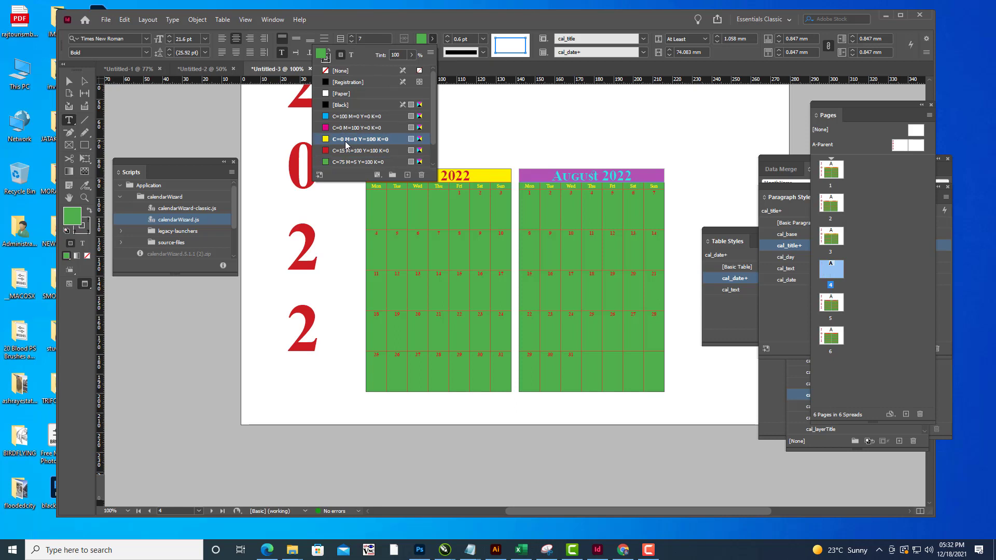
left_click(341, 141)
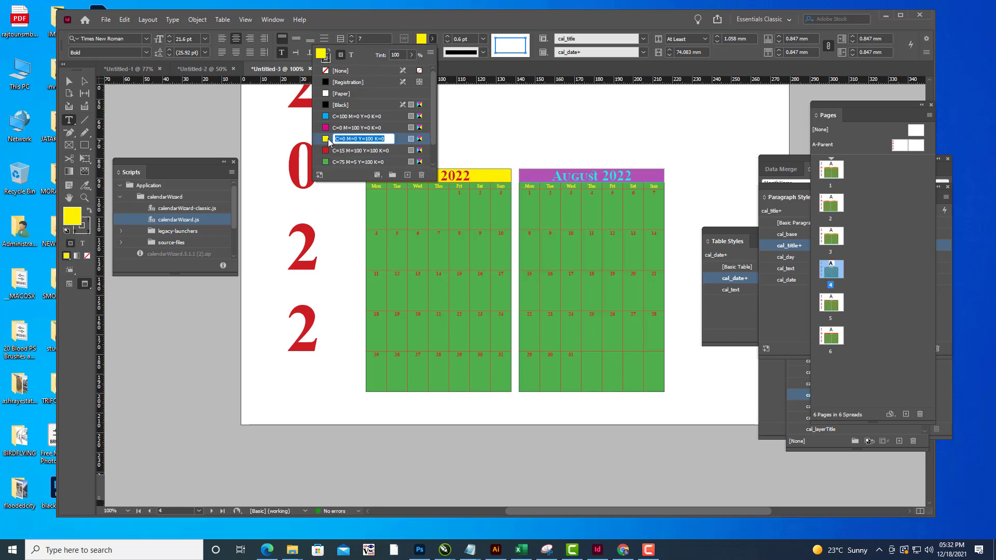
key("Return")
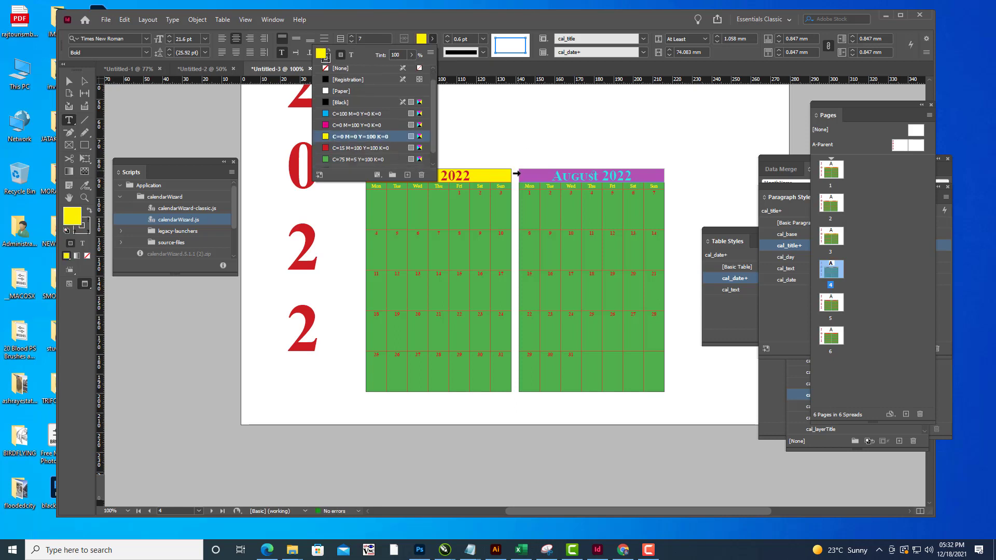
left_click(552, 168)
left_click(552, 168)
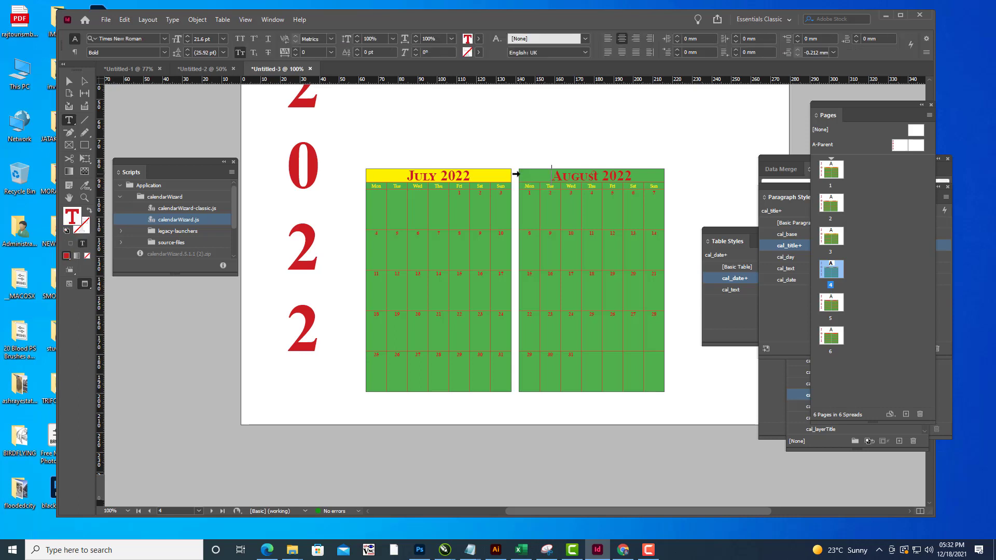
Reselect the August 2022 title row, apply the yellow C=0 M=0 Y=100 K=0 fill and leave table editing.
left_click(516, 174)
left_click(483, 39)
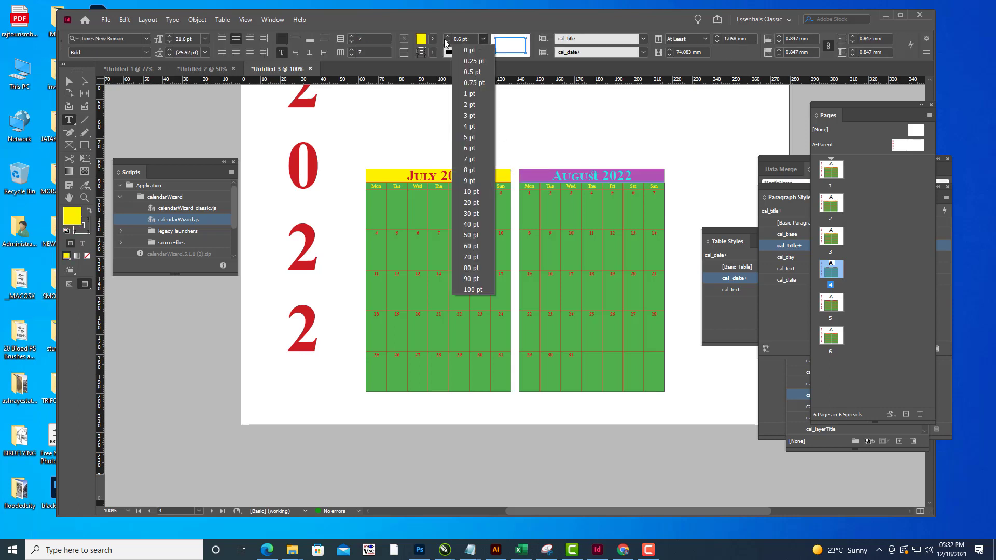
left_click(433, 44)
left_click(434, 43)
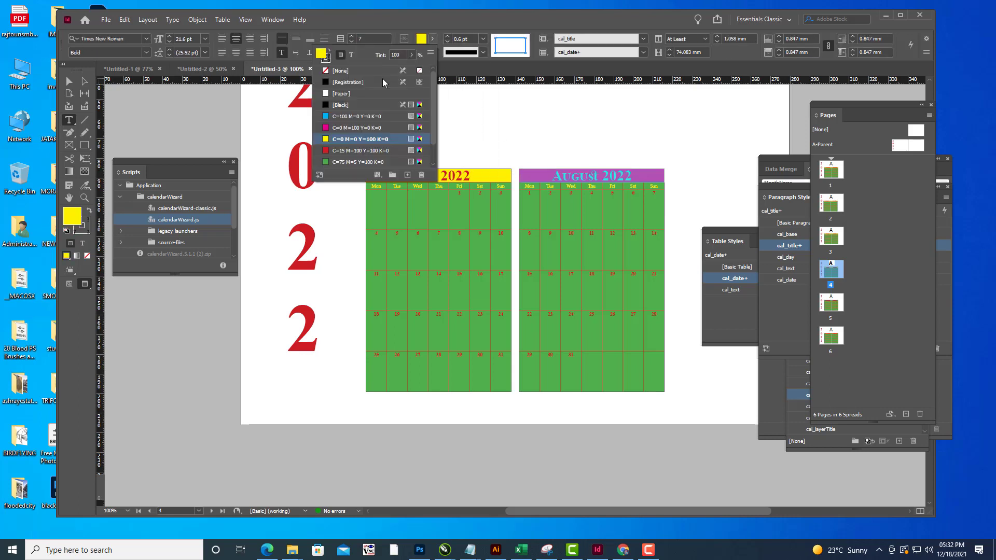
left_click(331, 140)
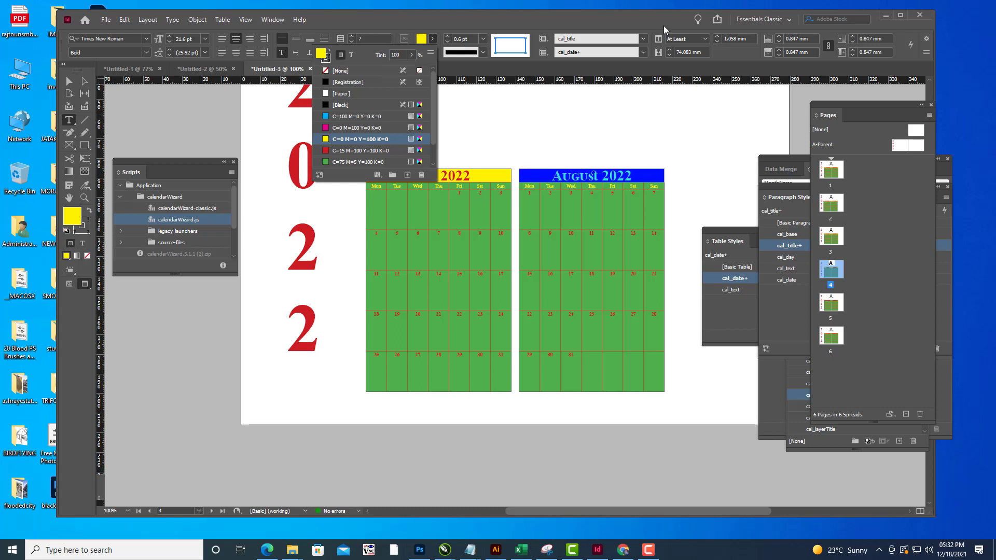
key("Escape")
key("Escape")
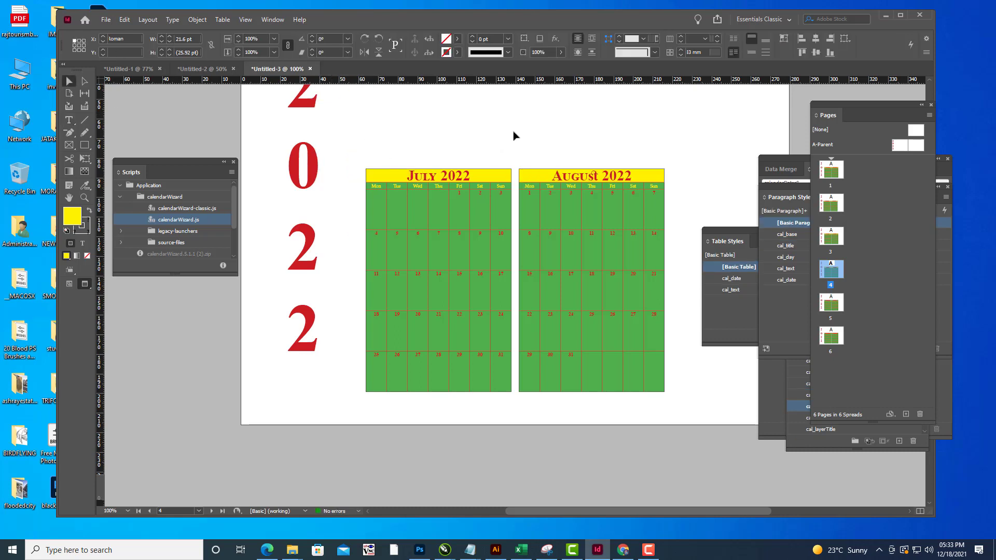
Fill the September 2022 title row on page 5 with the yellow swatch C=0 M=0 Y=100 K=0.
scroll(534, 167, "down", 10)
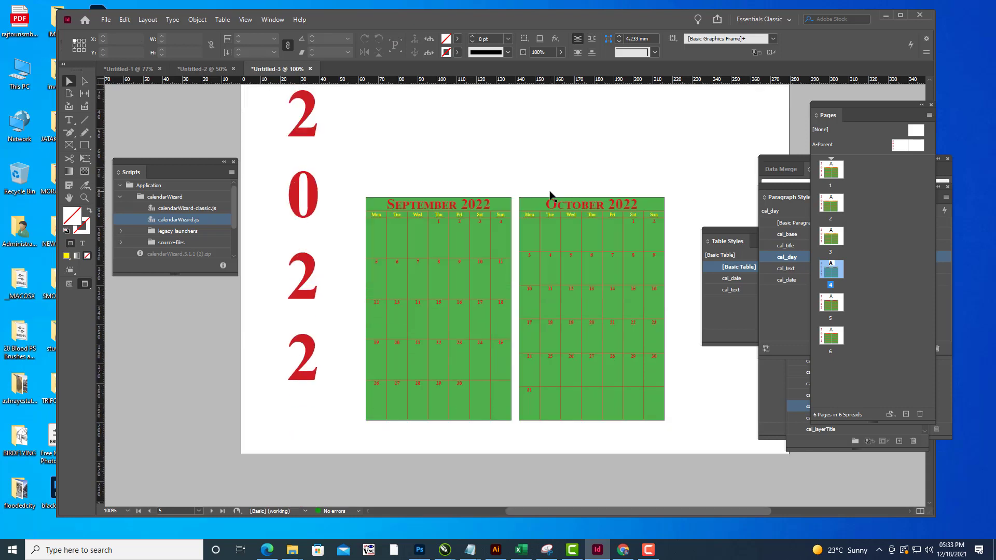
left_click(69, 120)
left_click(363, 206)
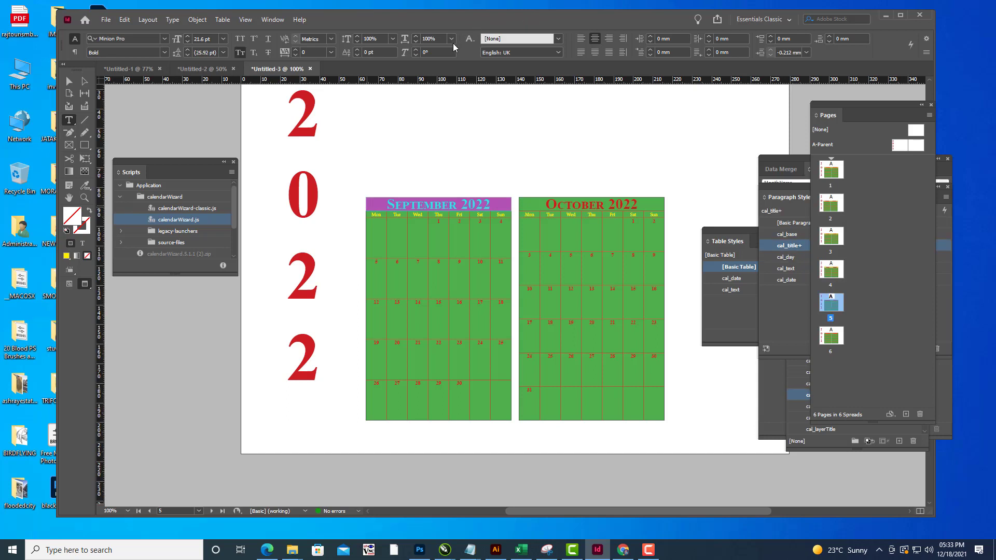
left_click(433, 39)
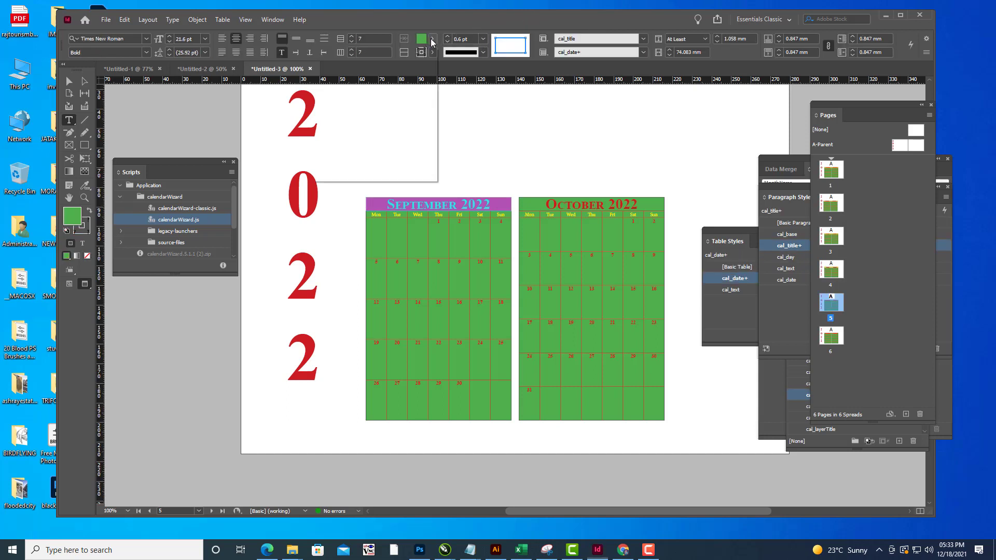
left_click(357, 139)
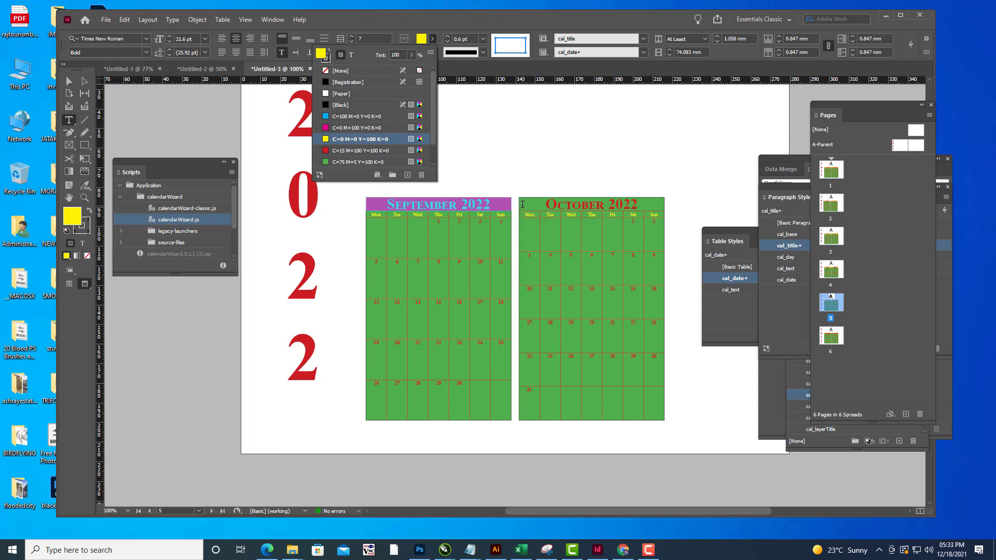
Reselect the September 2022 title row on page 5 and apply the yellow fill C=0 M=0 Y=100 K=0.
left_click(519, 205)
left_click(517, 205)
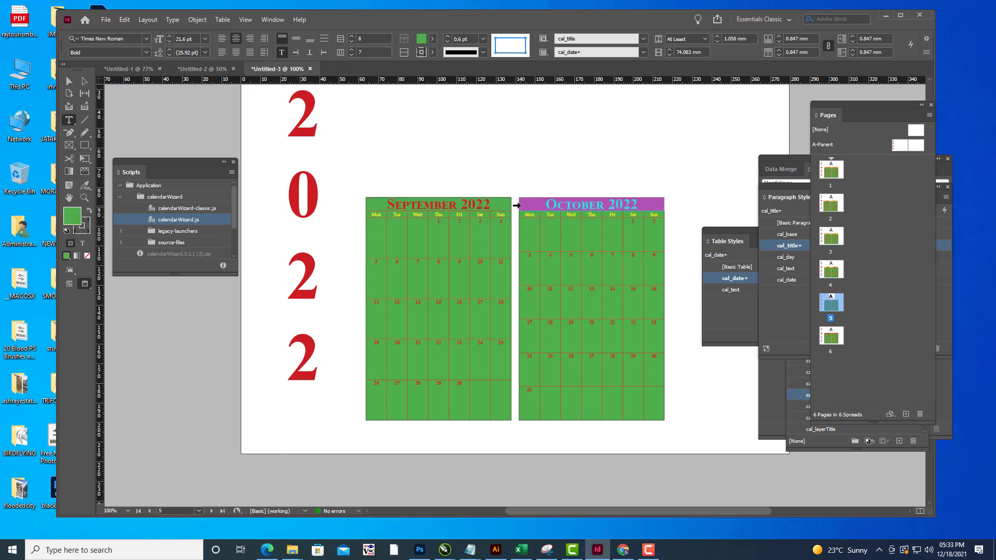
left_click(362, 202)
left_click(433, 38)
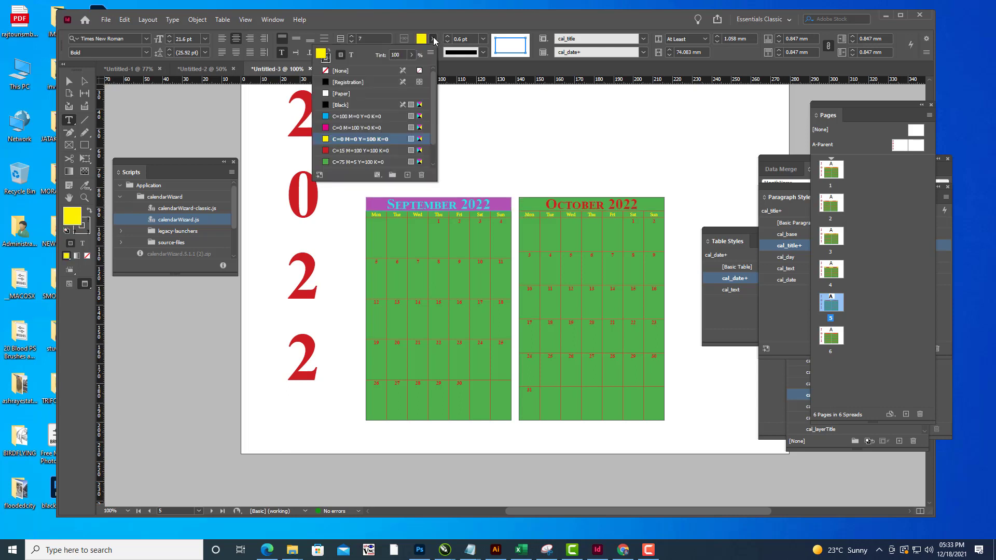
left_click(359, 137)
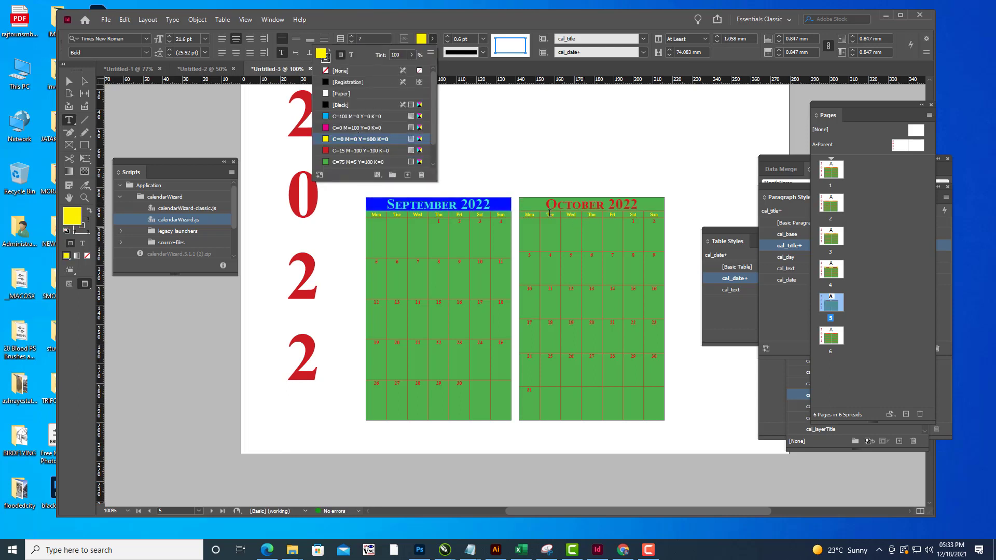
Try to fill the October 2022 title row on page 5 with the yellow swatch C=0 M=0 Y=100 K=0.
left_click(515, 205)
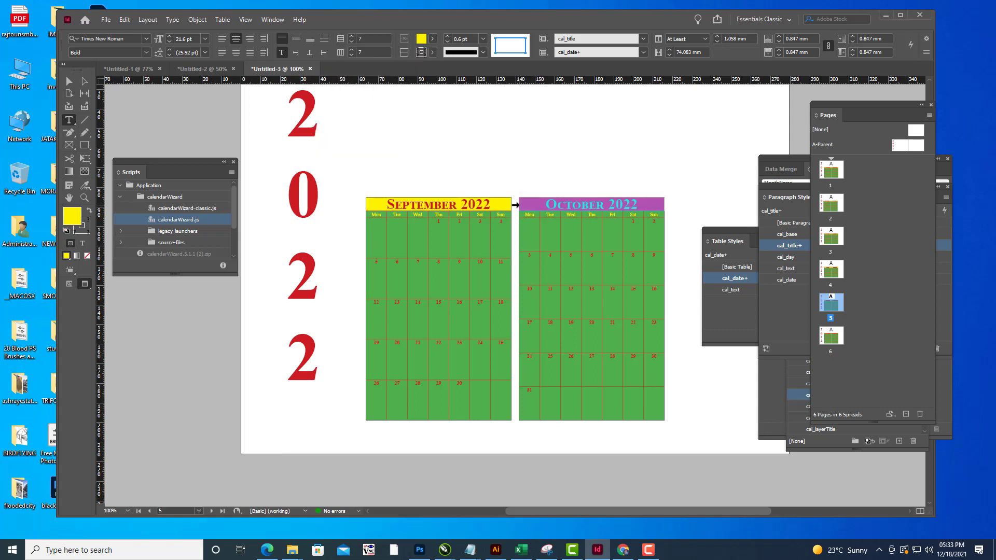
left_click(434, 39)
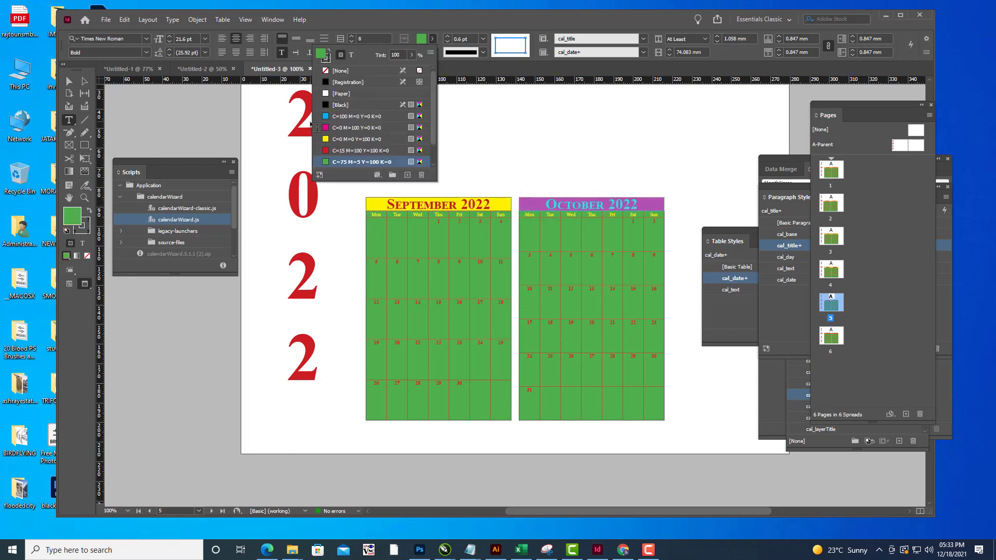
left_click(325, 139)
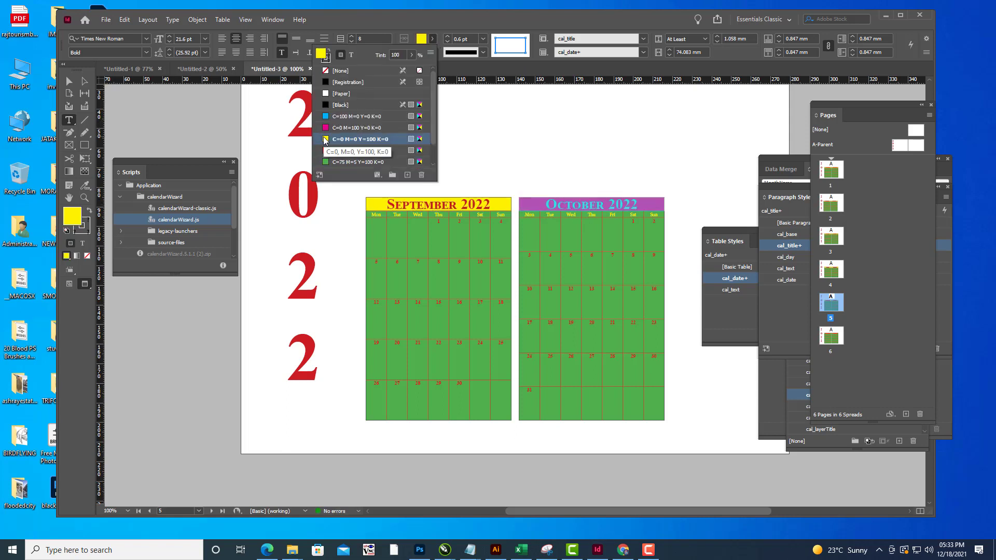
left_click(336, 139)
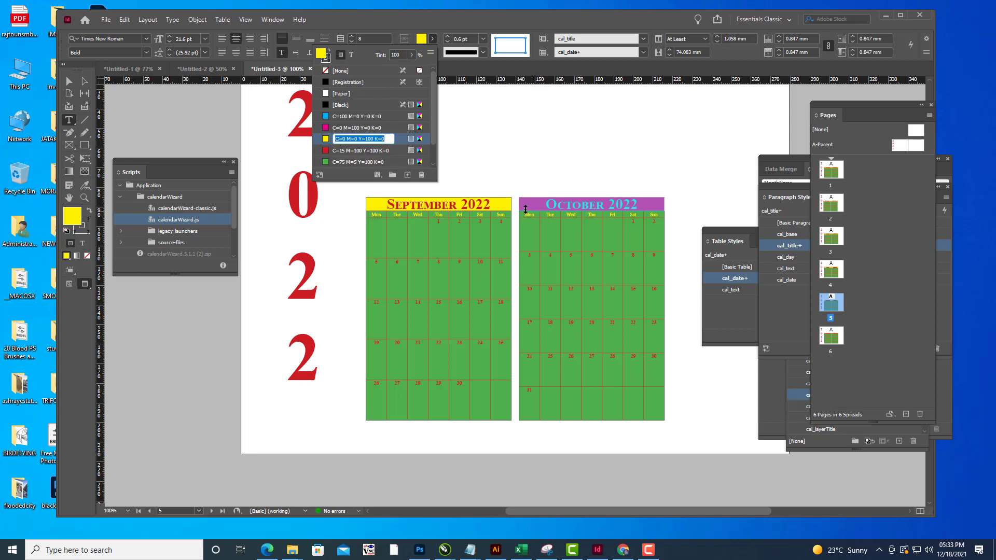
key("Escape")
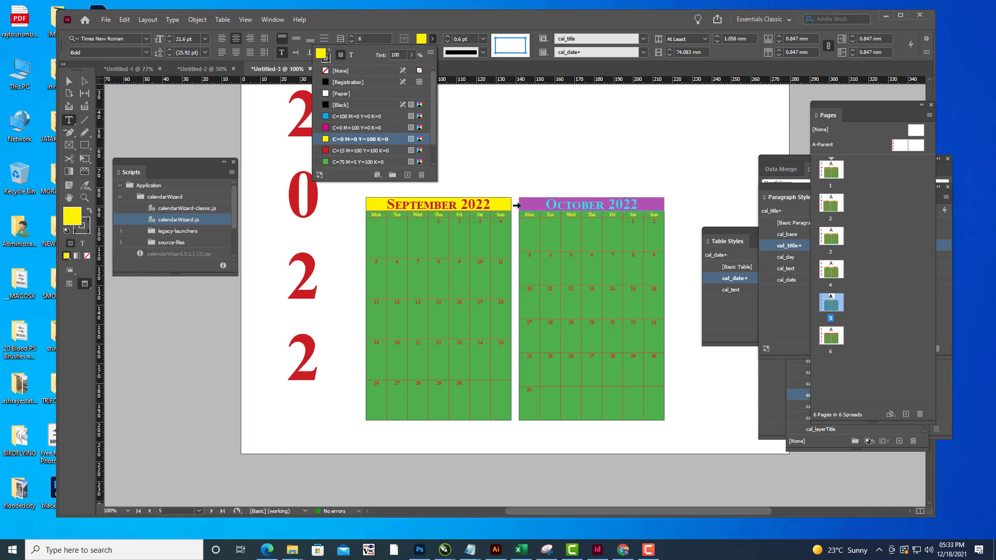
key("Escape")
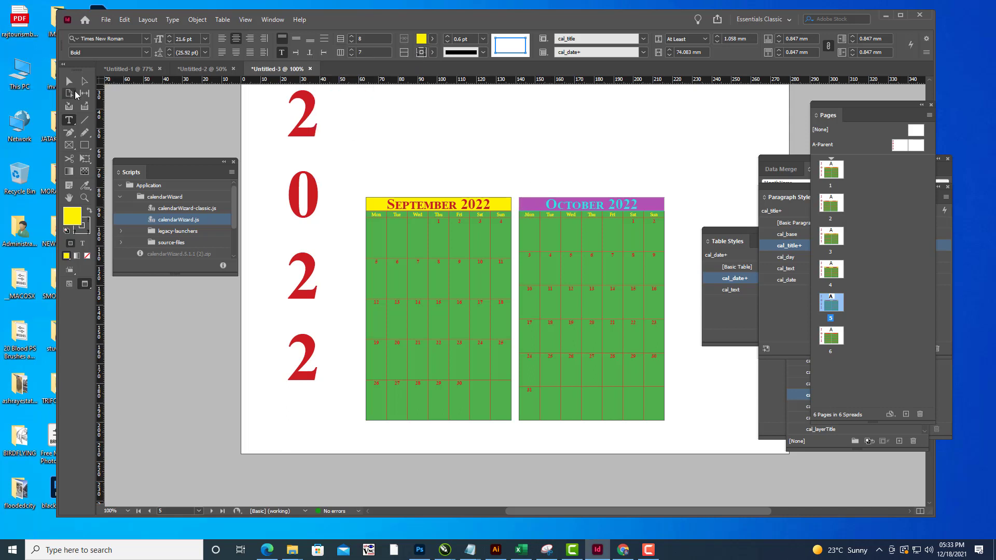
left_click(469, 162)
key("v")
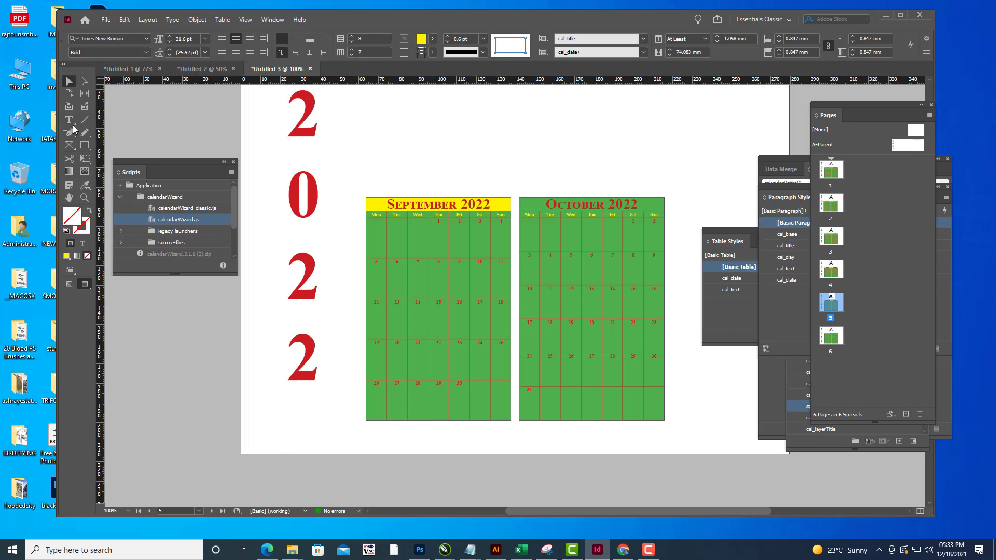
Reselect the October 2022 title row on page 5, apply the yellow C=0 M=0 Y=100 K=0 fill and leave table editing.
key("Escape")
left_click(519, 204)
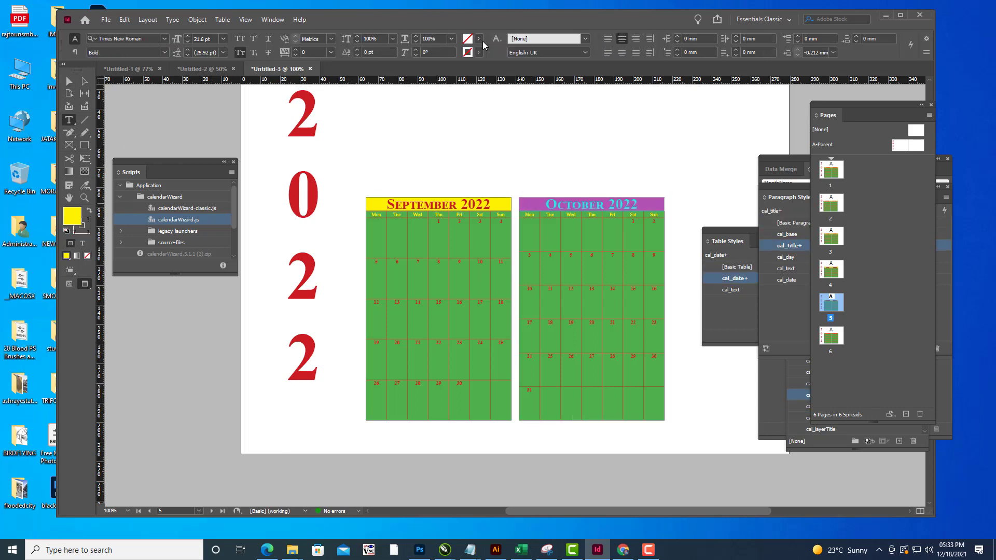
left_click(432, 39)
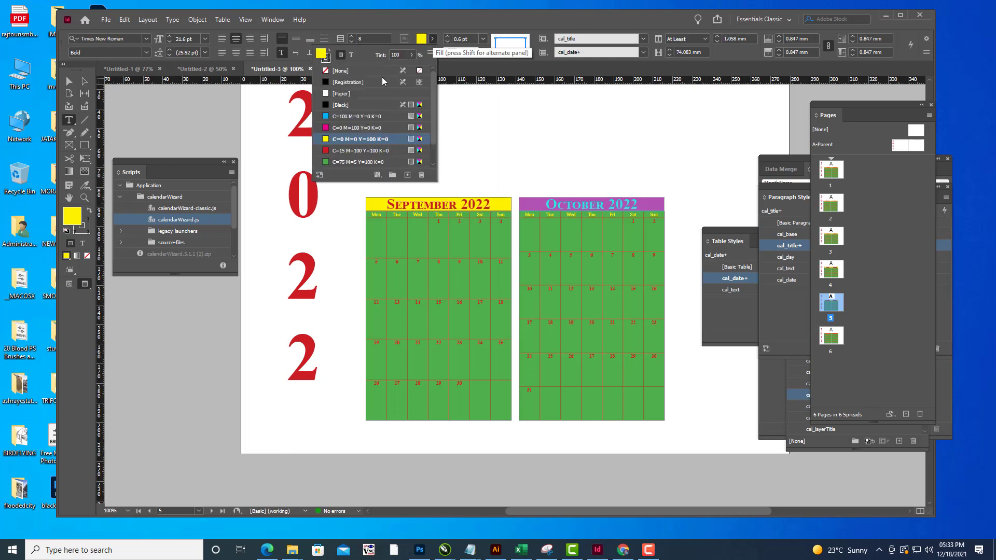
left_click(345, 128)
left_click(344, 139)
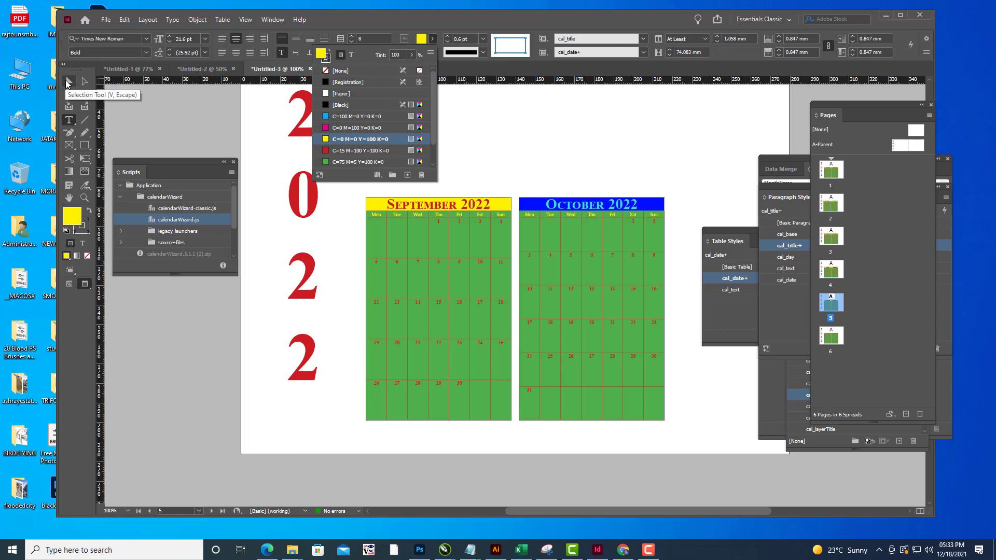
left_click(69, 81)
Try to fill the November 2022 title row on page 6 with the yellow swatch C=0 M=0 Y=100 K=0.
scroll(556, 171, "down", 10)
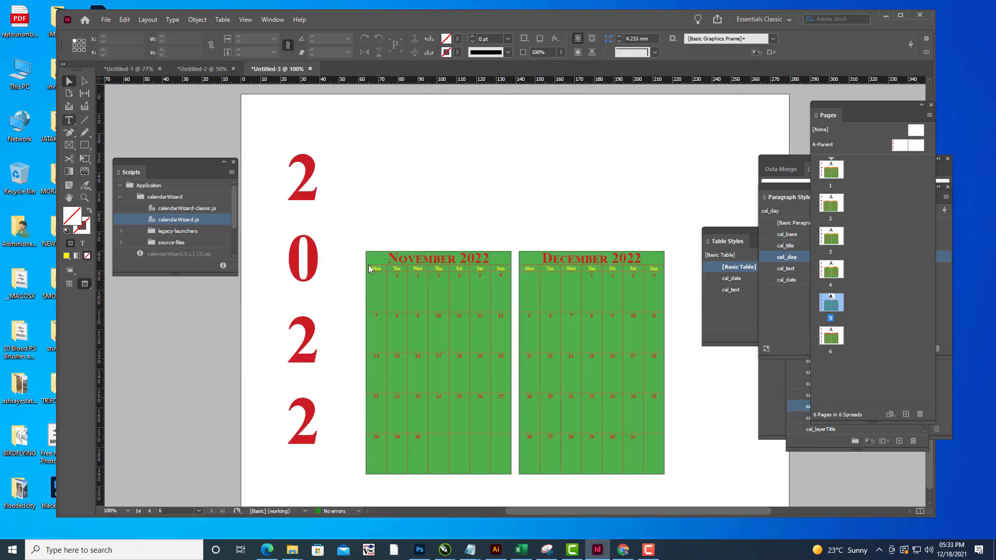
double_click(370, 268)
left_click(363, 255)
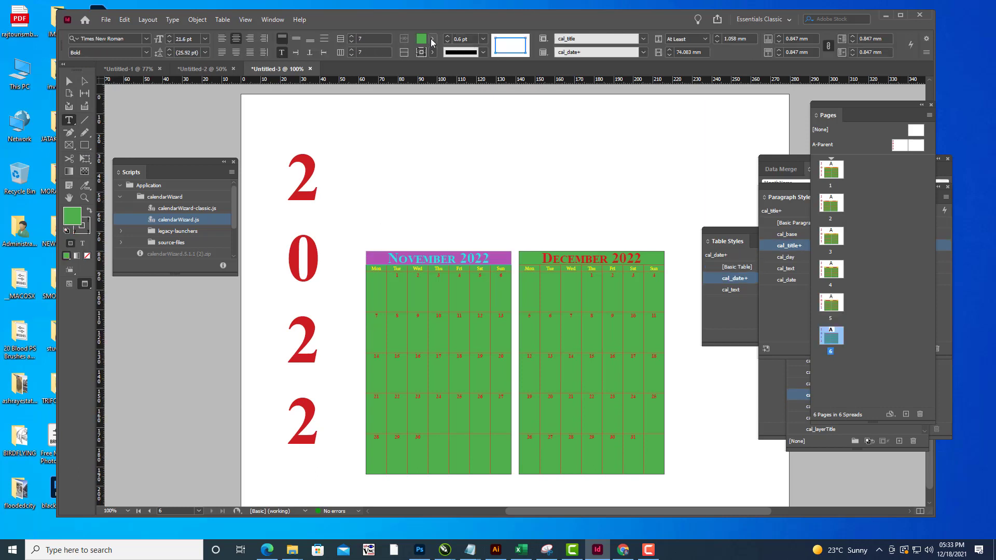
left_click(432, 40)
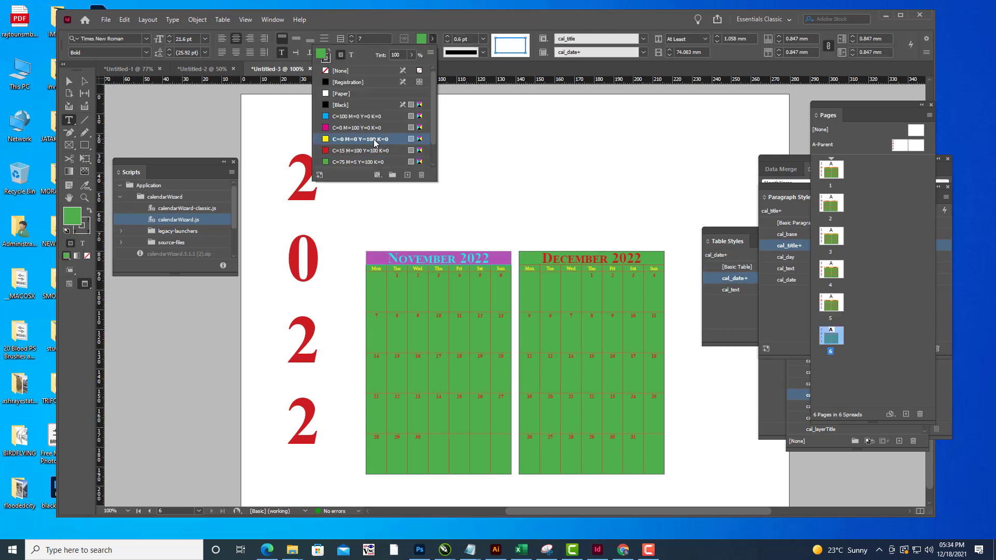
left_click(374, 141)
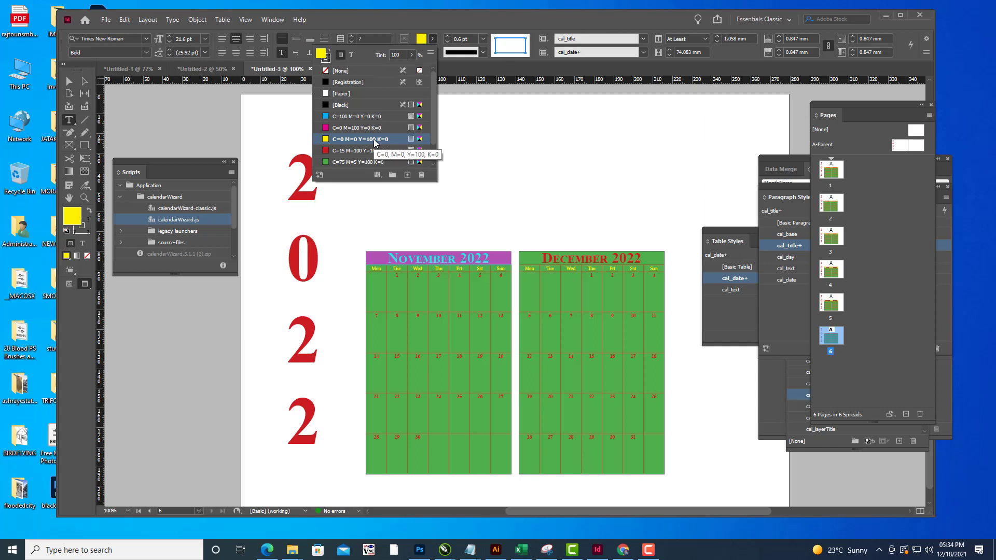
Fill the December 2022 title row on page 6 with the yellow swatch C=0 M=0 Y=100 K=0.
left_click(517, 258)
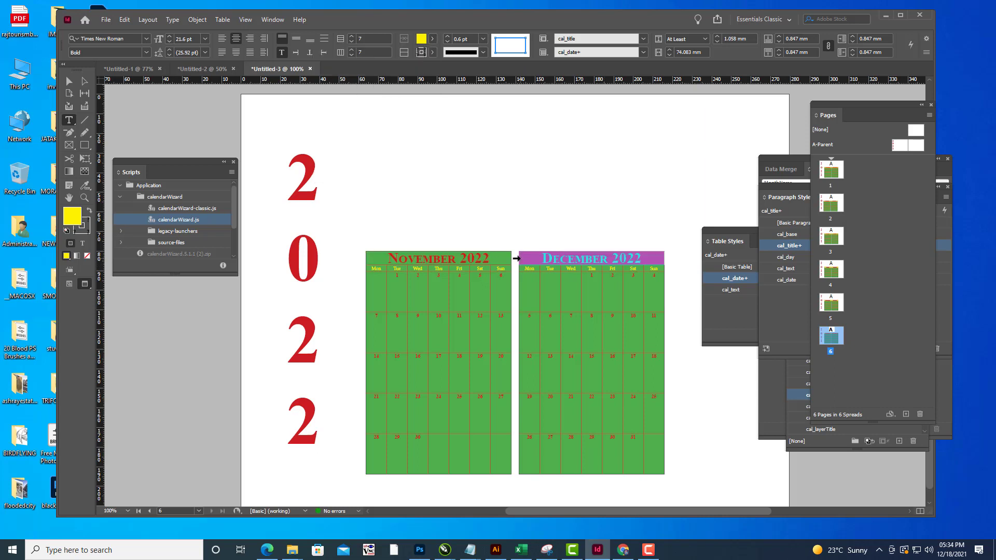
left_click(435, 40)
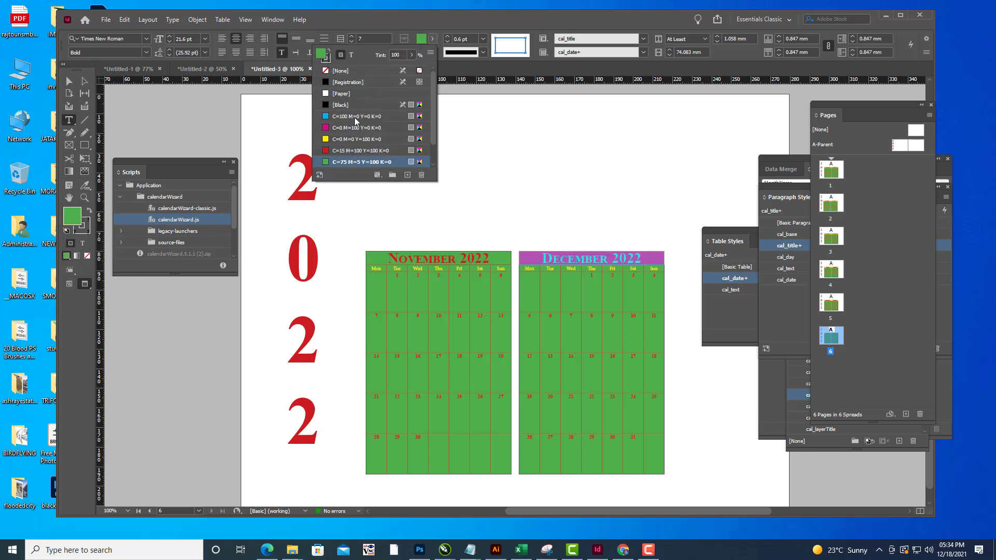
left_click(352, 141)
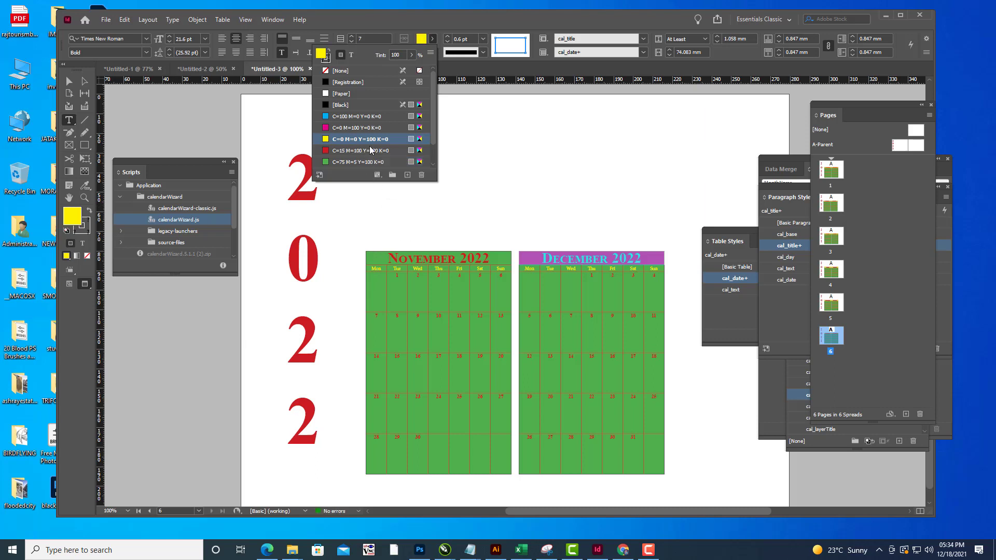
left_click(363, 127)
left_click(358, 116)
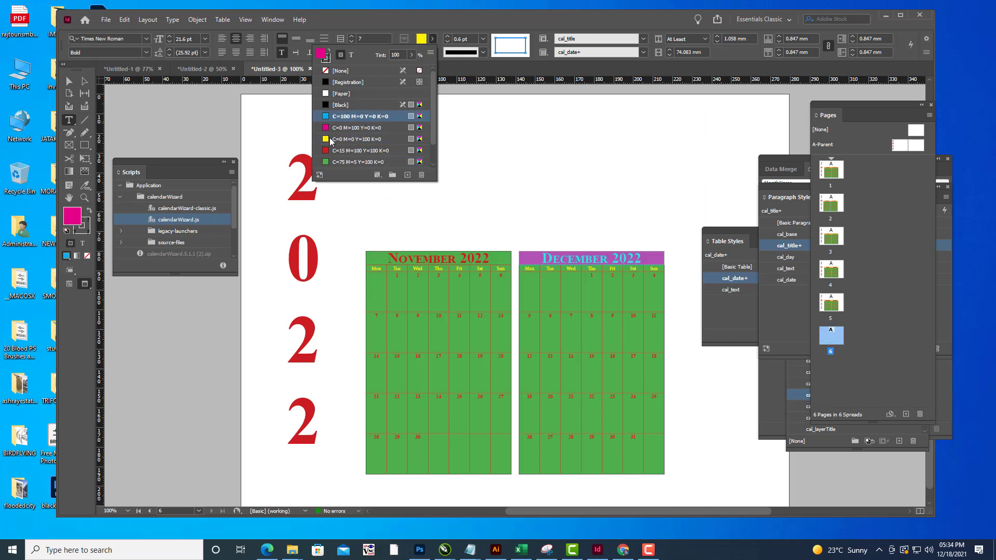
left_click(332, 140)
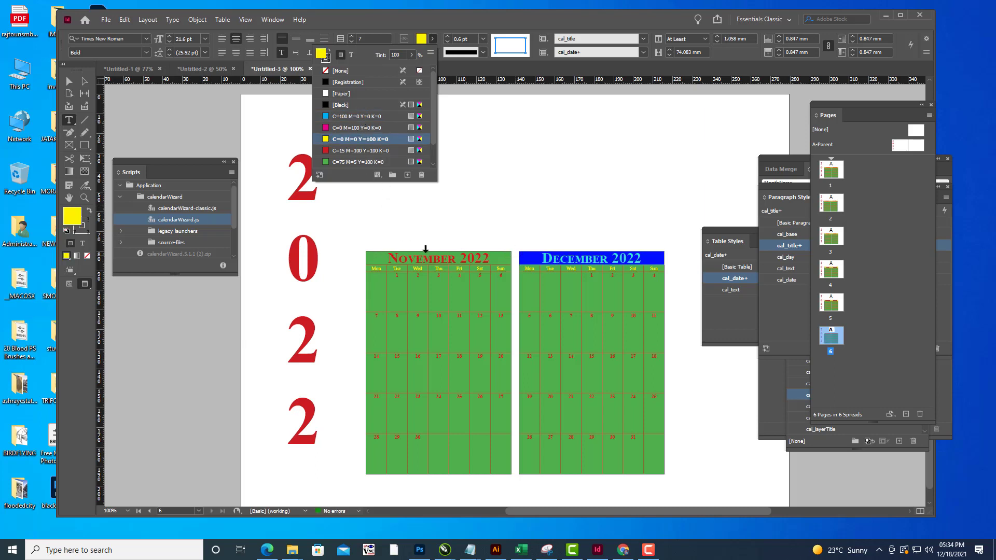
Reselect the November 2022 title row on page 6, apply the yellow C=0 M=0 Y=100 K=0 fill and leave table editing.
left_click(362, 260)
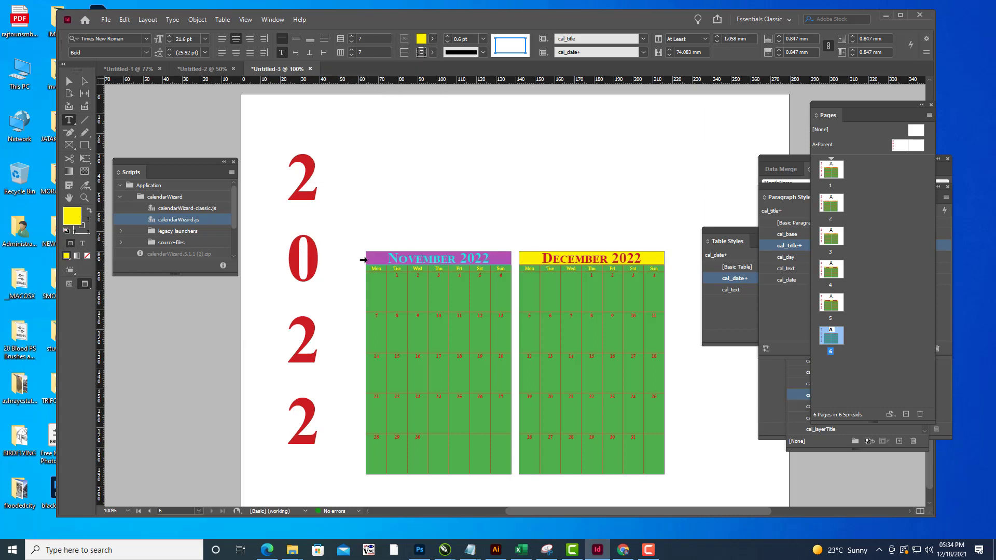
left_click(433, 39)
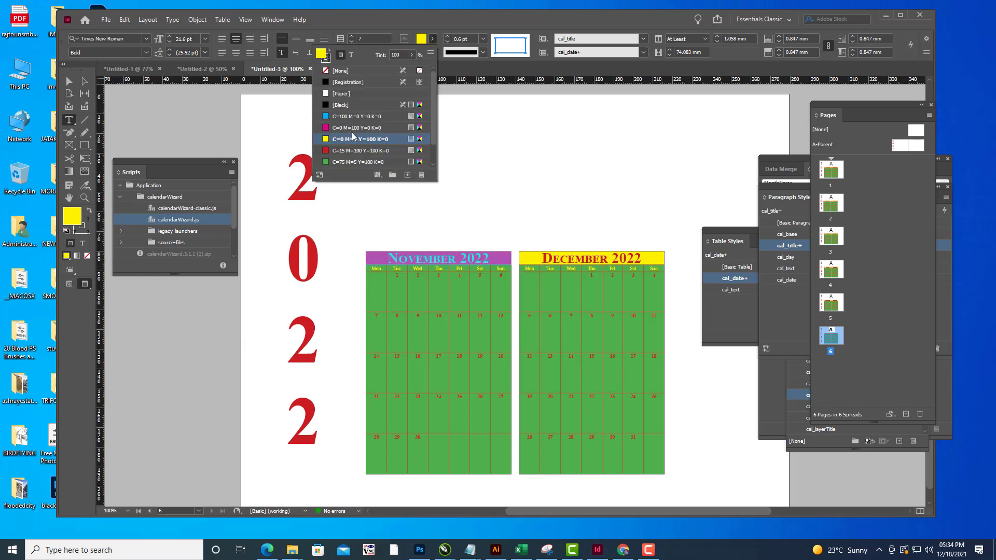
left_click(346, 141)
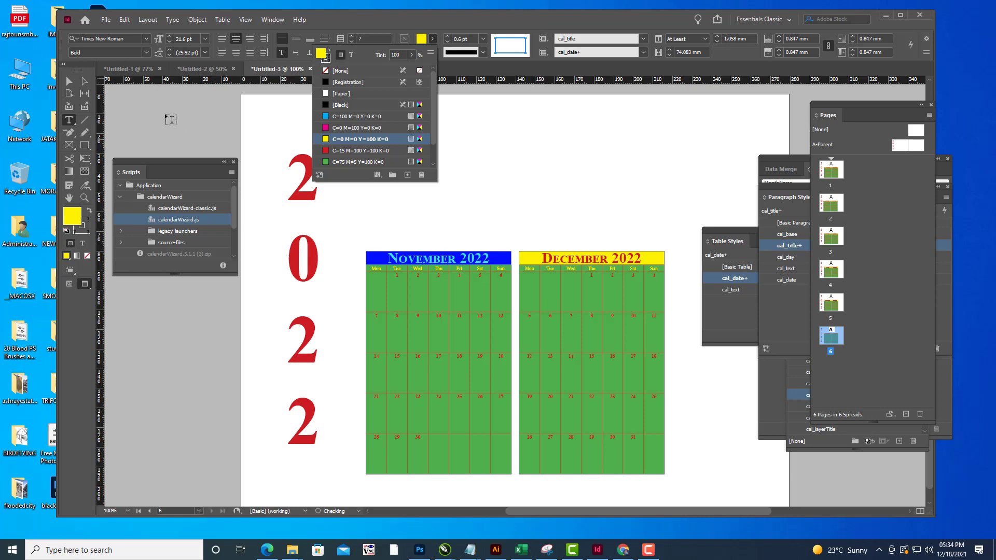
left_click(69, 81)
left_click(501, 196)
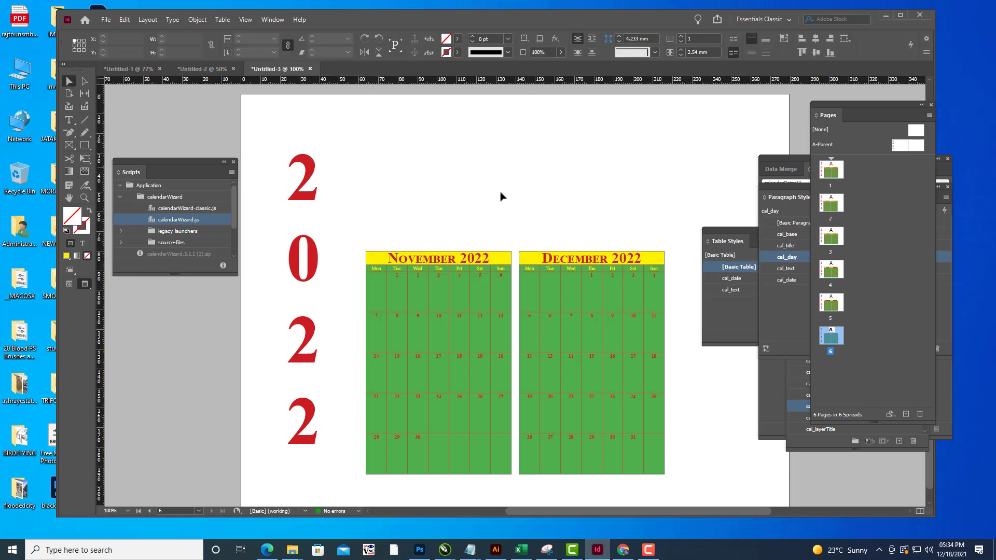
Review all six calendar pages from January to December 2022, checking each month's title row and the vertical 2022.
scroll(511, 197, "up", 6)
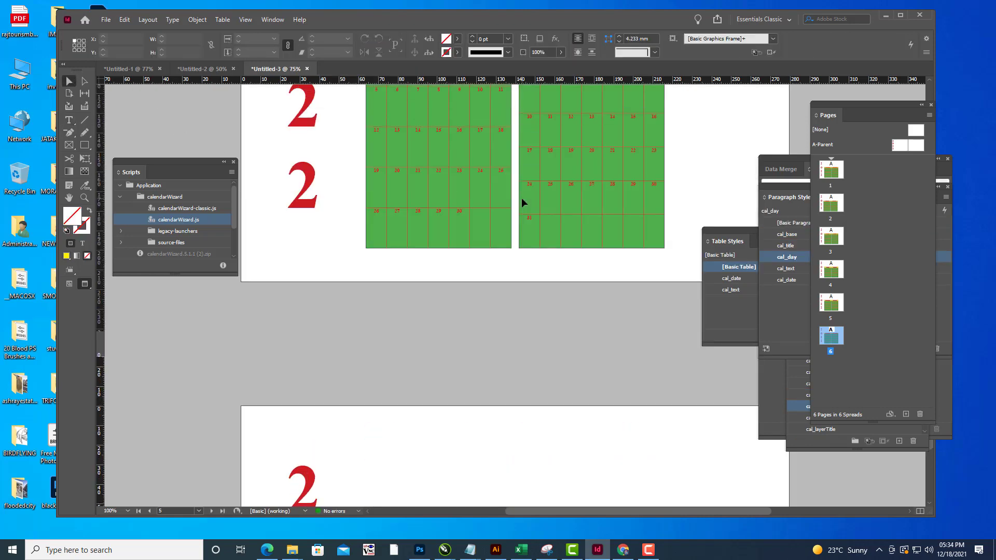
scroll(522, 198, "down", 2)
scroll(591, 202, "up", 15)
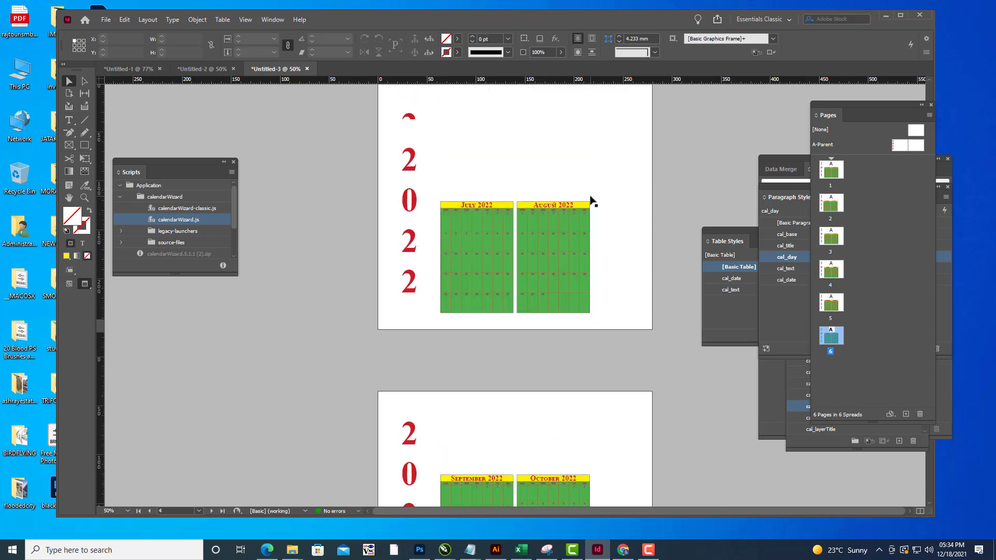
scroll(592, 201, "up", 5)
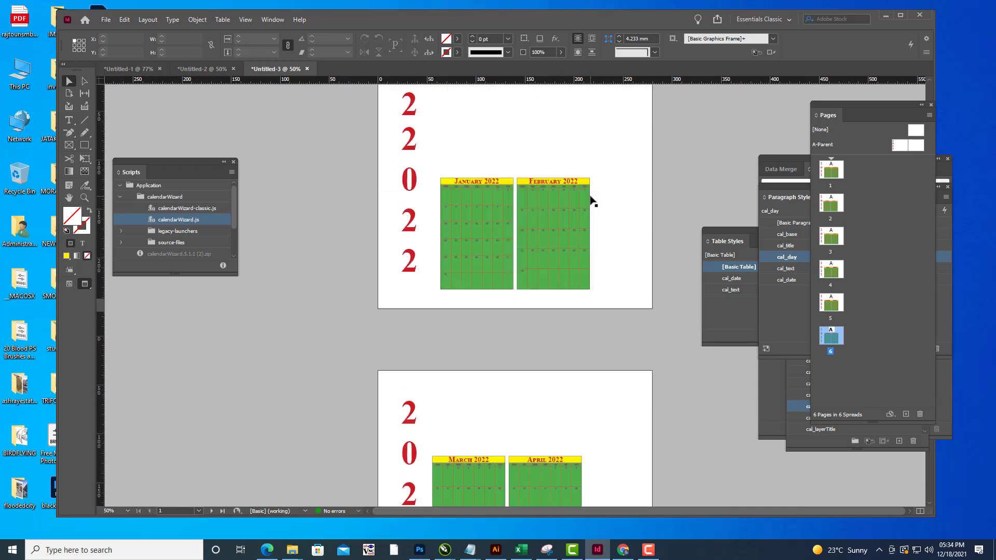
scroll(670, 194, "down", 15)
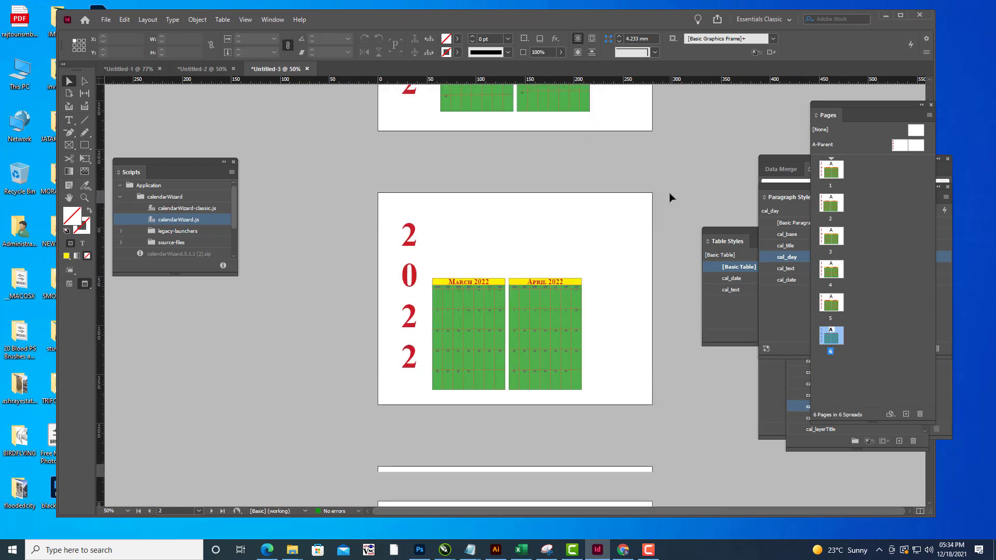
scroll(669, 194, "down", 8)
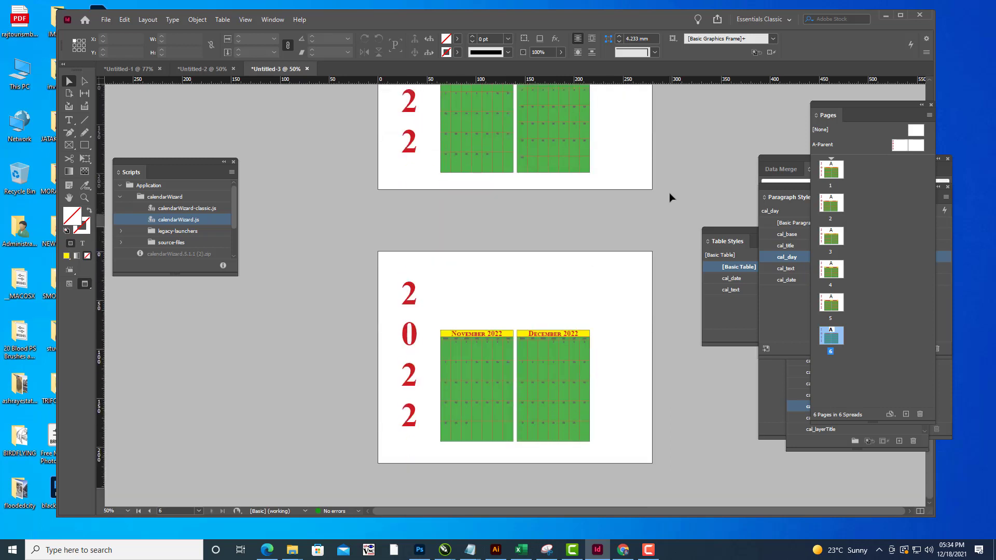
scroll(669, 198, "up", 12)
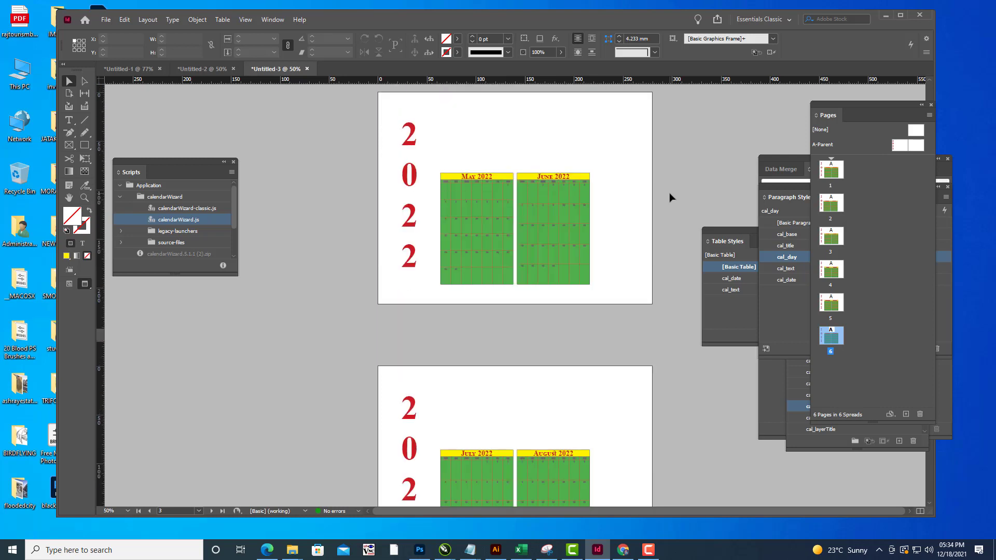
scroll(669, 197, "up", 9)
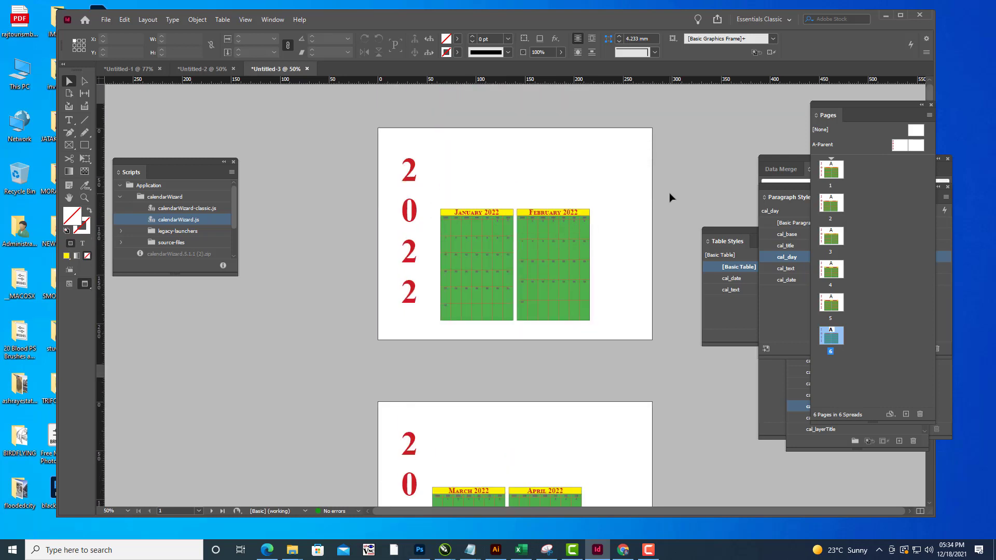
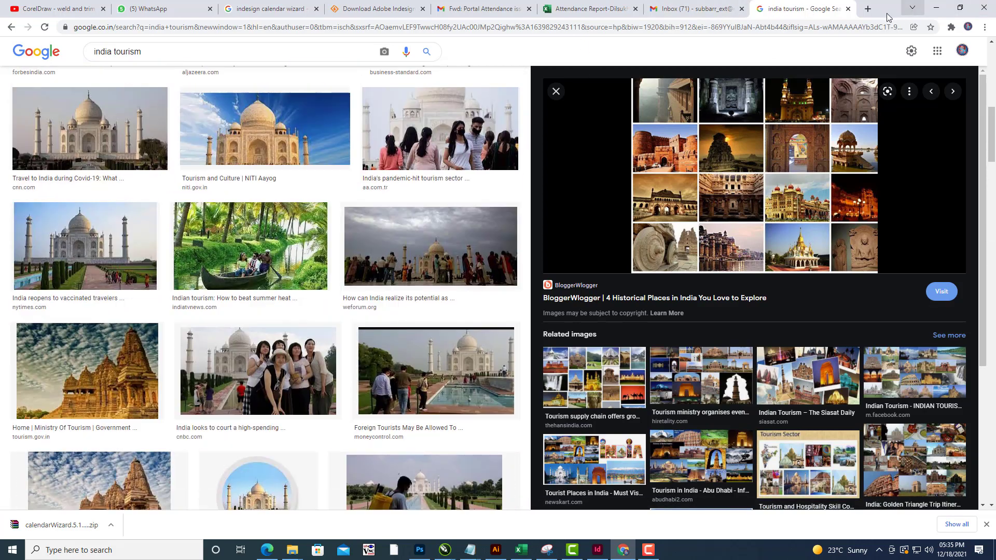
Open unsplash.com in a new browser tab and search its photos for "indian tourism".
left_click(868, 8)
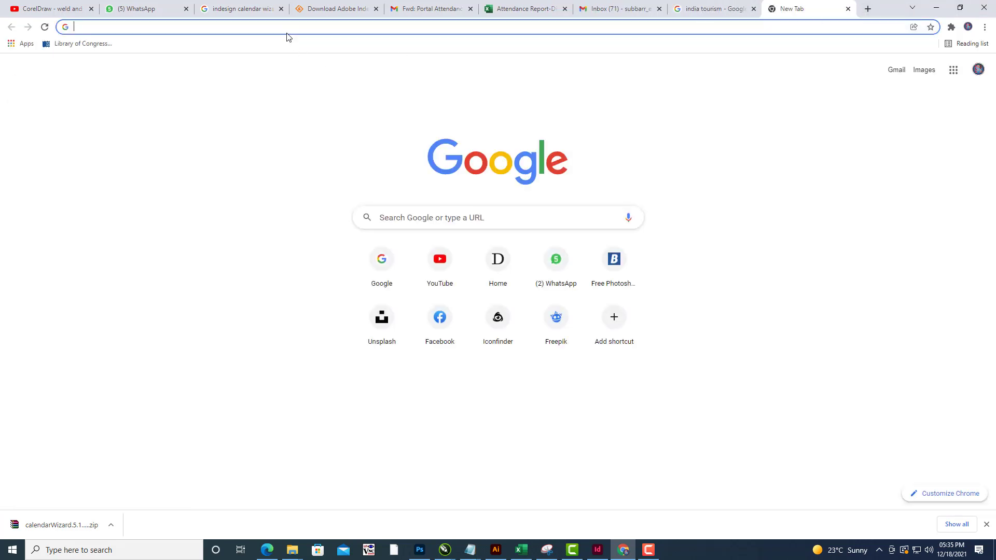
type("un")
key("Return")
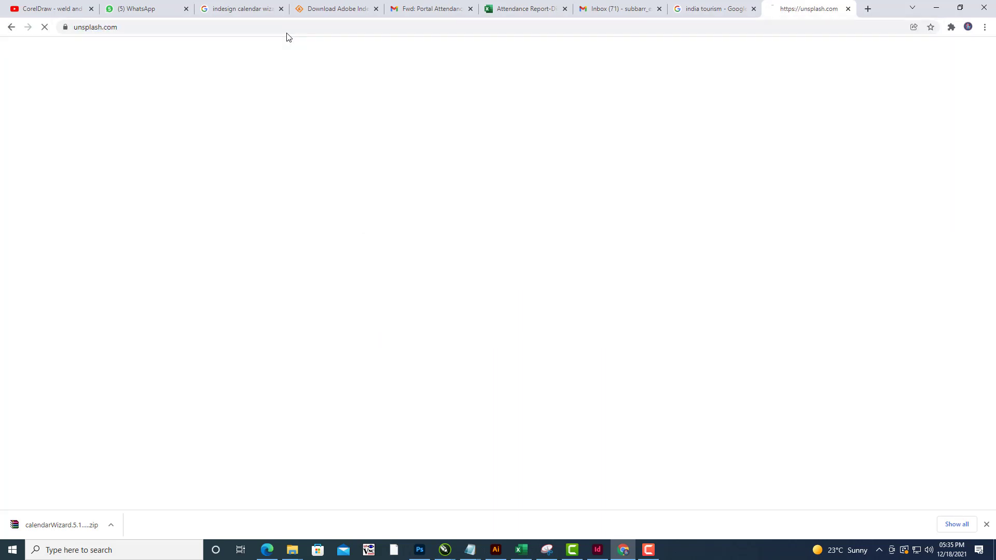
left_click(511, 263)
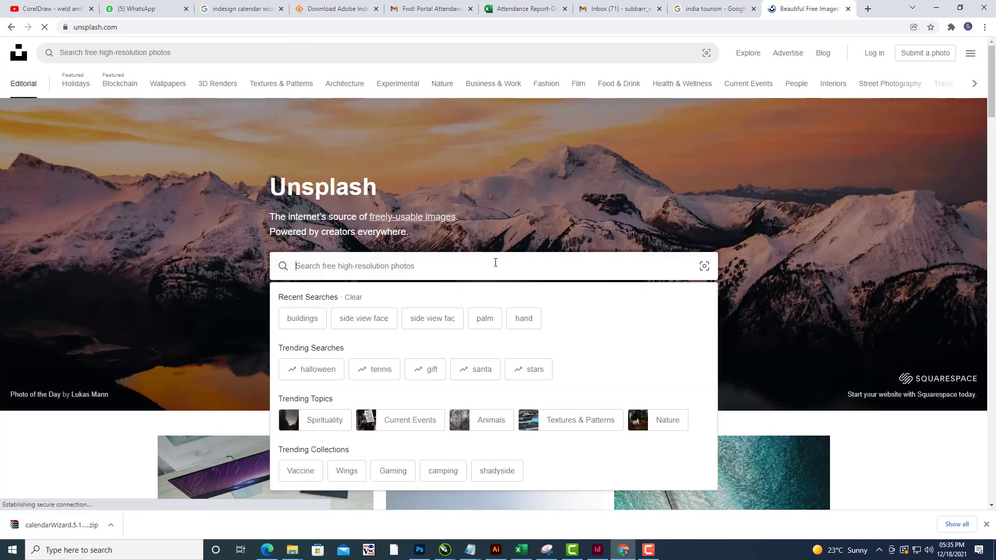
type("indian tourism")
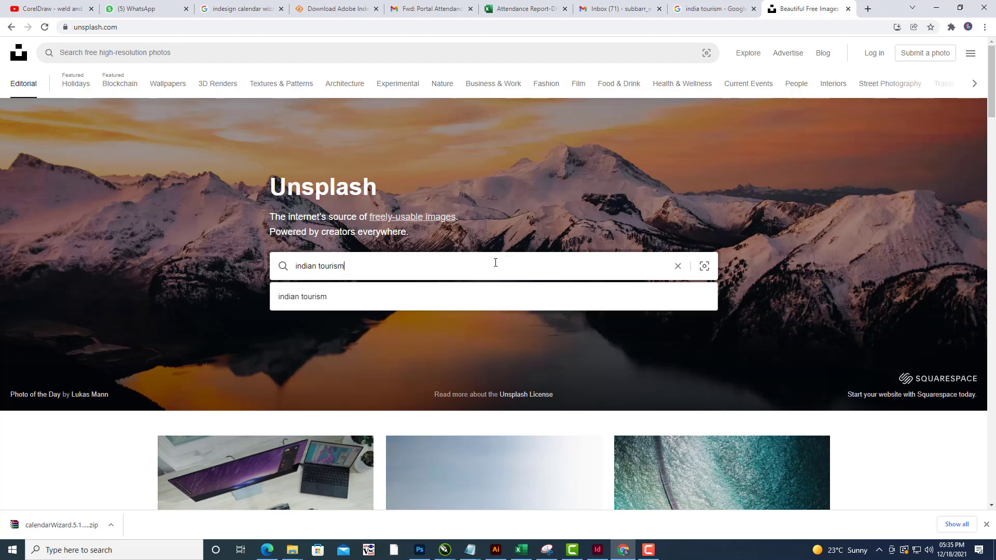
key("Return")
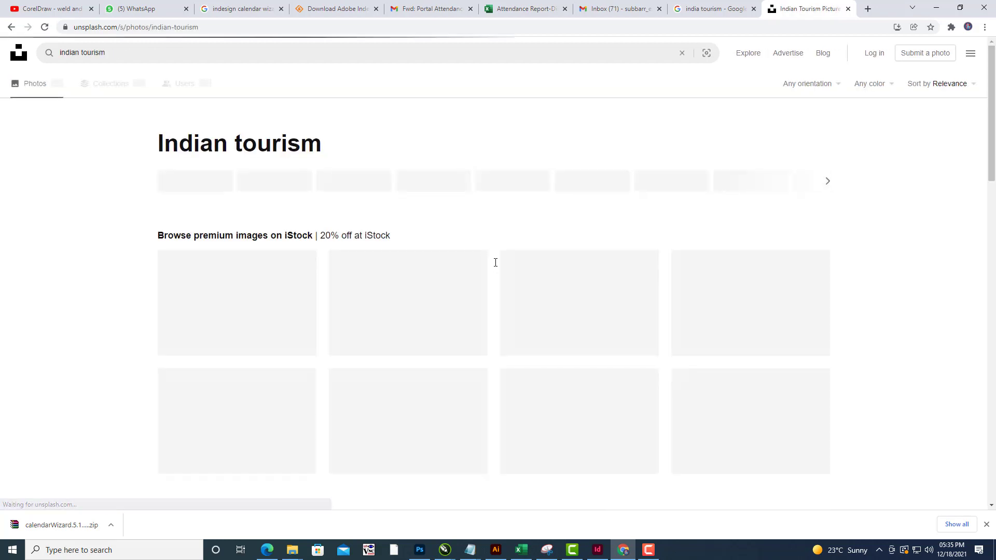
Look through the Unsplash indian tourism photos for landmark pictures suitable for the calendar.
scroll(623, 186, "down", 5)
scroll(624, 193, "down", 10)
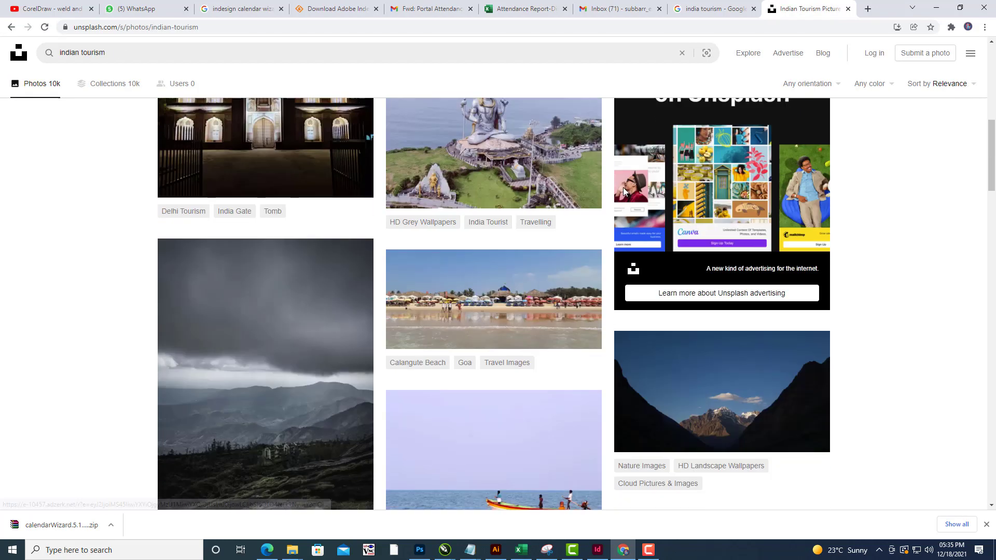
scroll(841, 211, "down", 15)
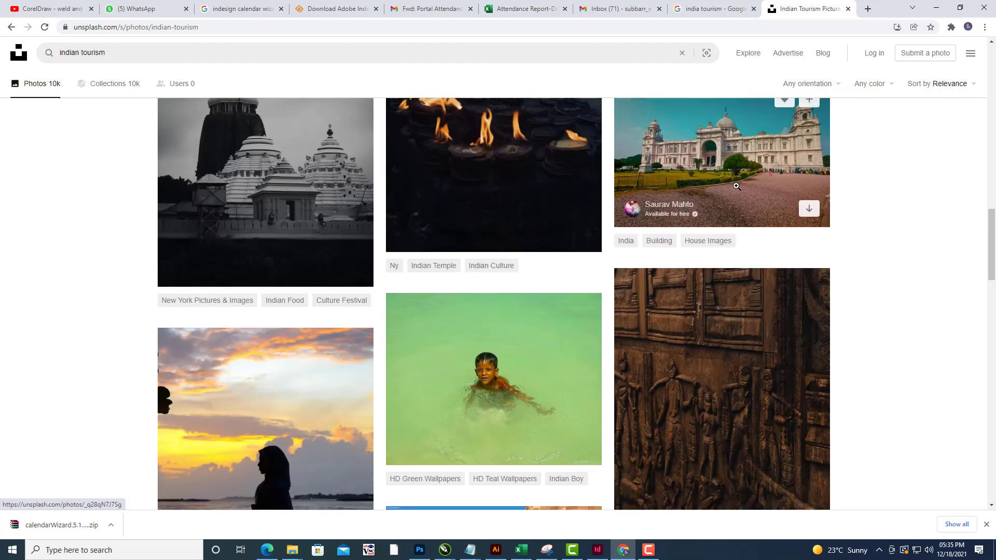
scroll(842, 213, "down", 7)
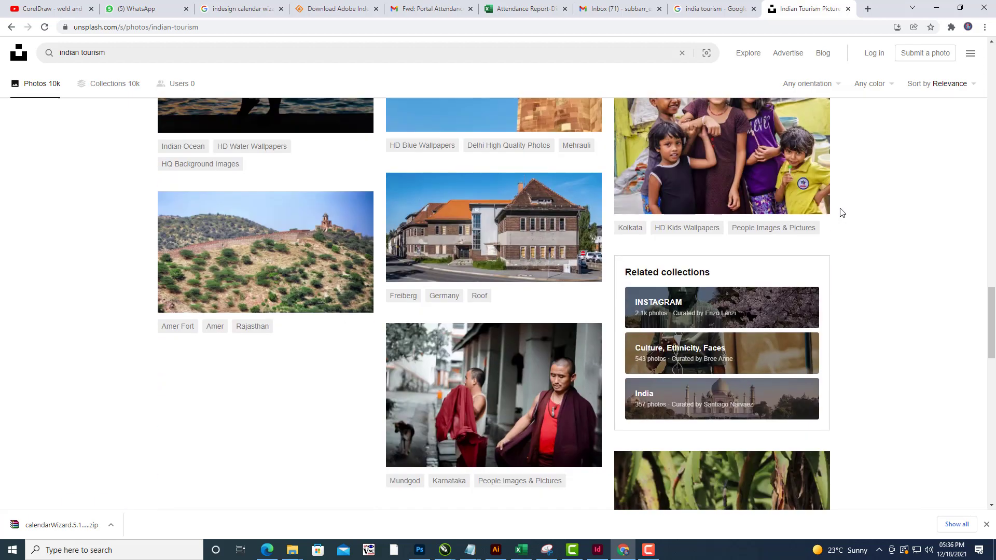
scroll(840, 213, "up", 6)
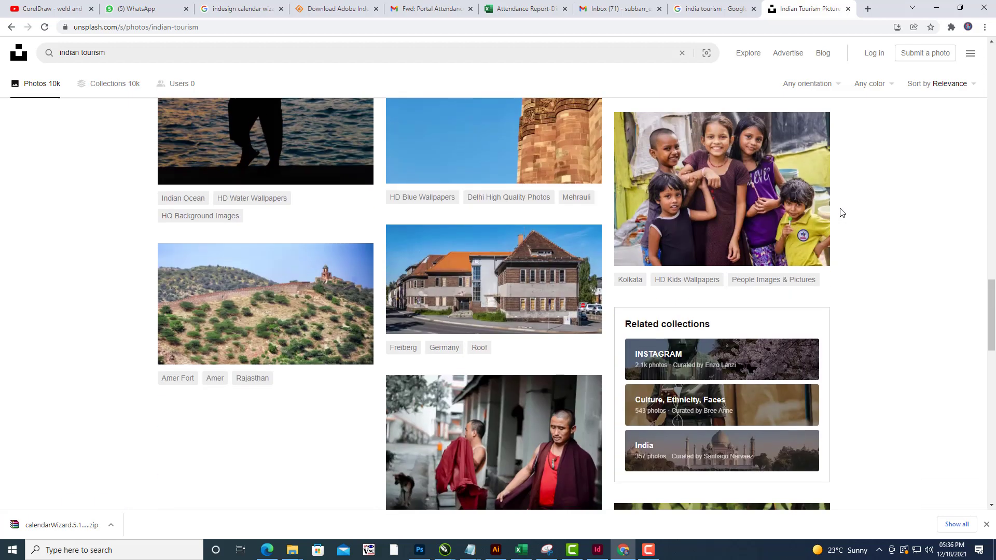
scroll(882, 260, "down", 1)
scroll(848, 322, "up", 11)
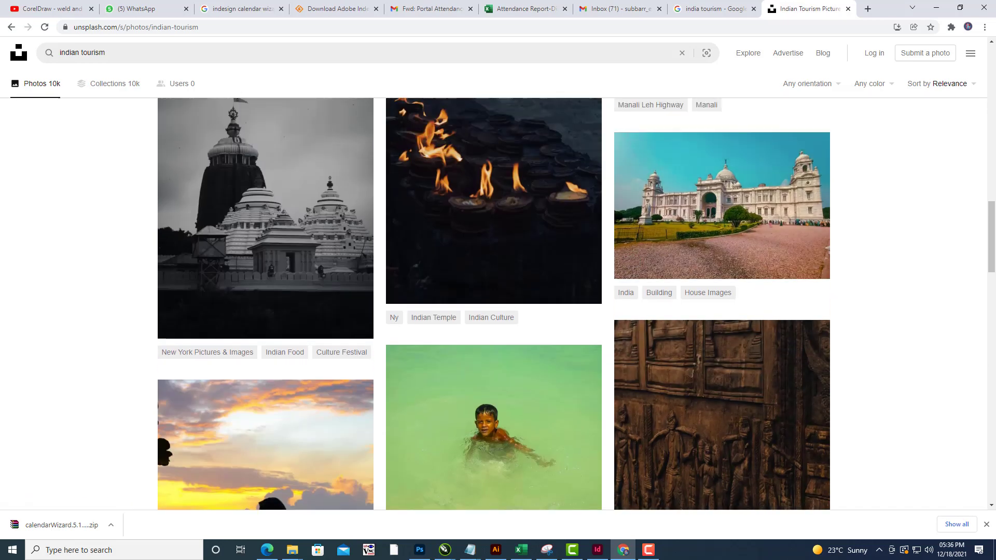
scroll(254, 289, "up", 9)
scroll(254, 288, "up", 9)
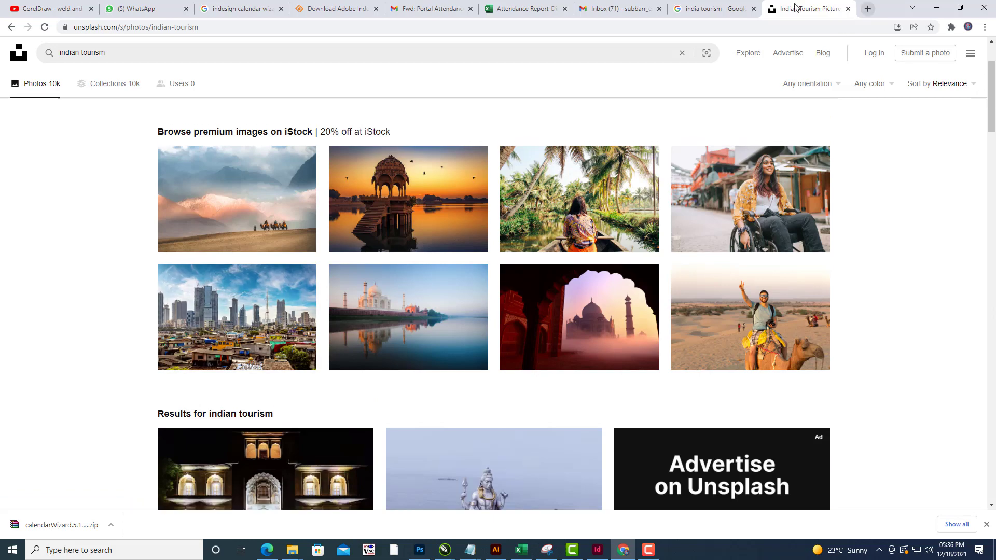
Return to the Google image results for india tourism and preview the related Indian Tourism landmark collage from Facebook.
left_click(713, 9)
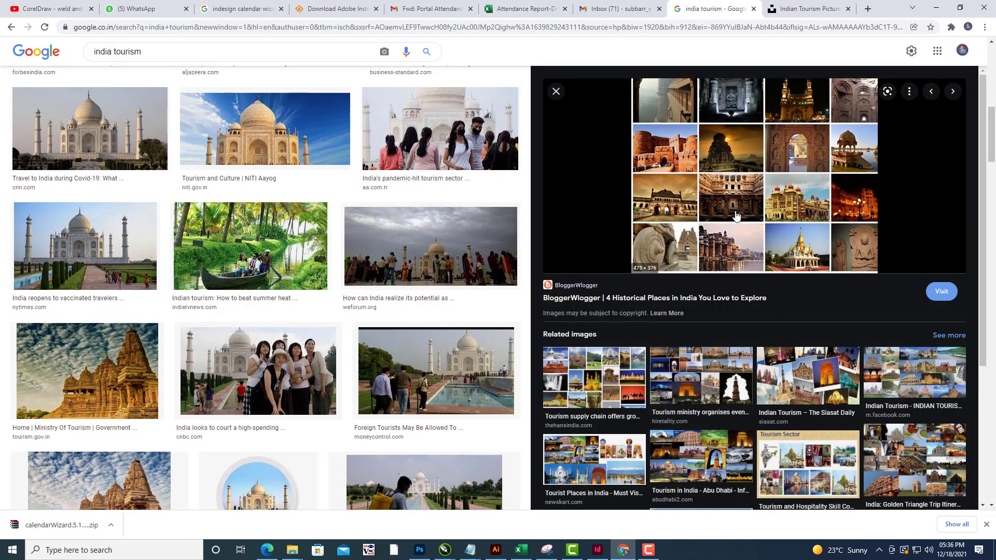
scroll(407, 166, "up", 5)
scroll(408, 166, "up", 5)
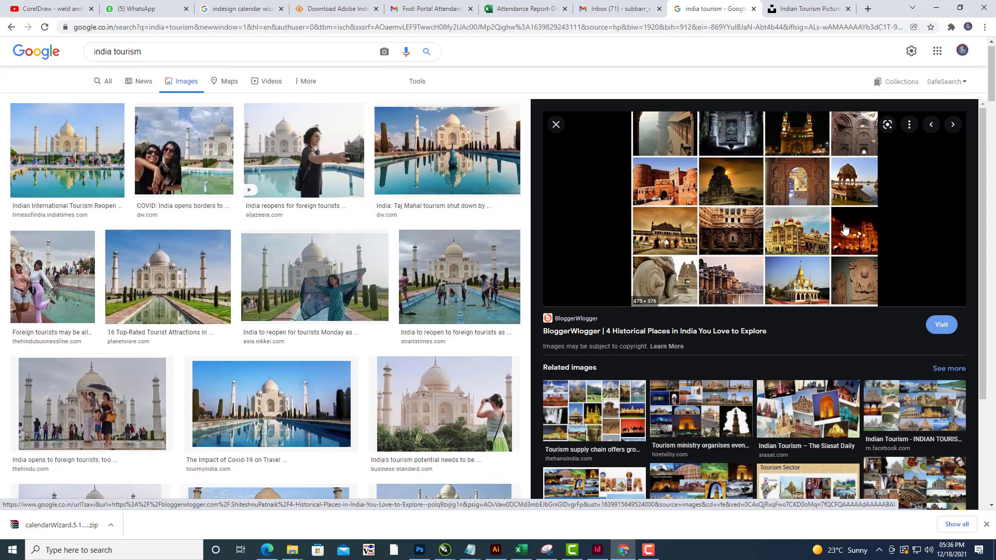
scroll(977, 303, "down", 3)
left_click(930, 202)
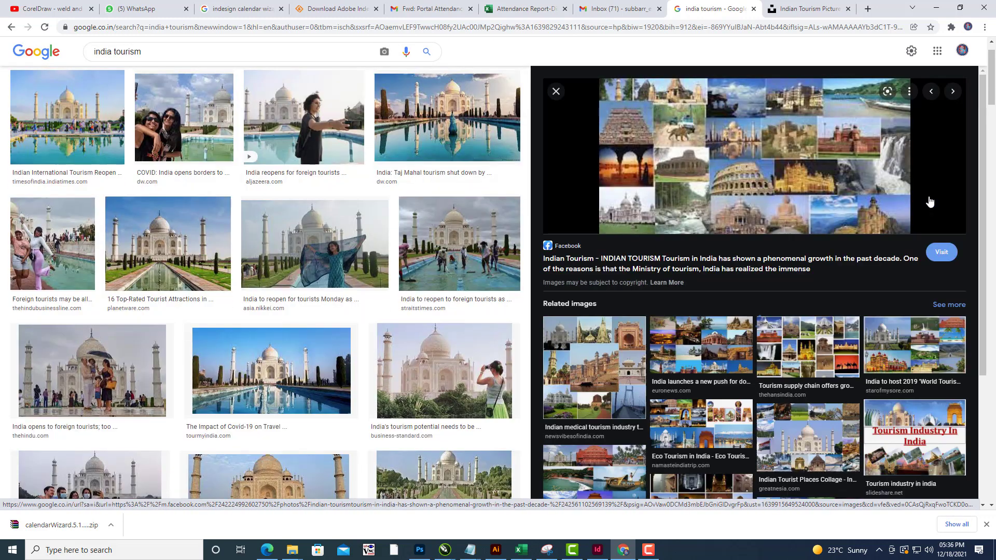
Open the Facebook landmark collage as an image in a new tab and view it, and open its source page.
right_click(767, 139)
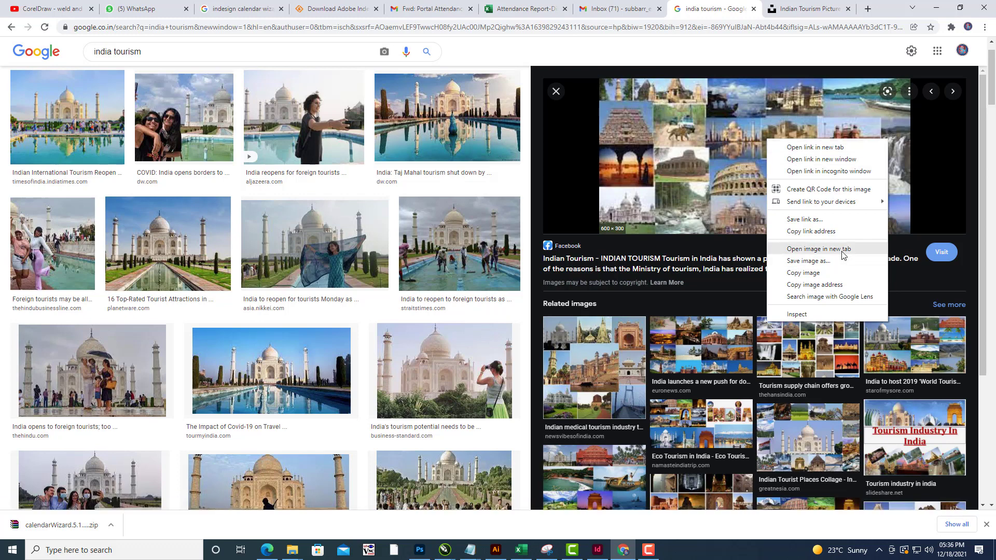
left_click(840, 254)
left_click(733, 10)
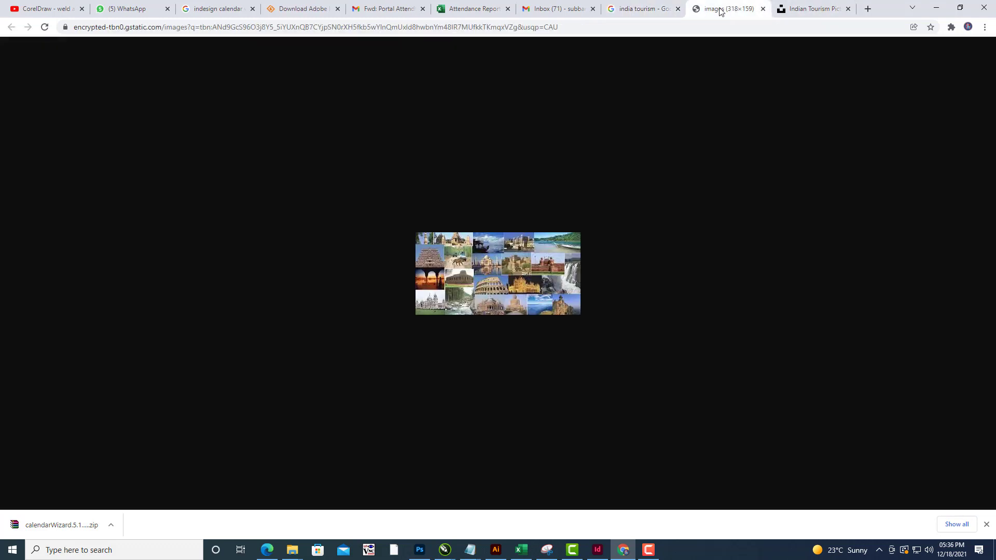
left_click(659, 9)
left_click(754, 188)
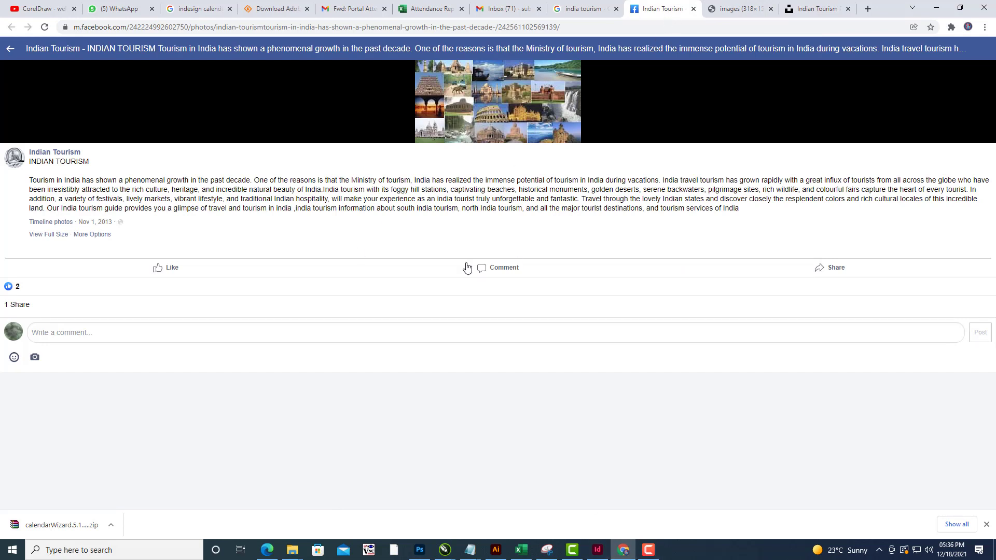
Go back to the Google india tourism image results and filter them to Large size.
left_click(585, 8)
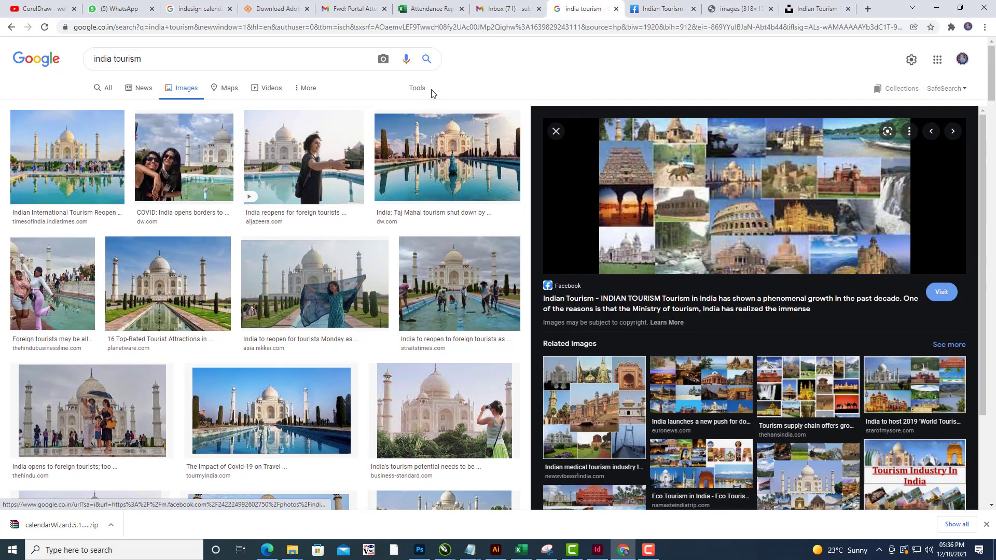
left_click(429, 91)
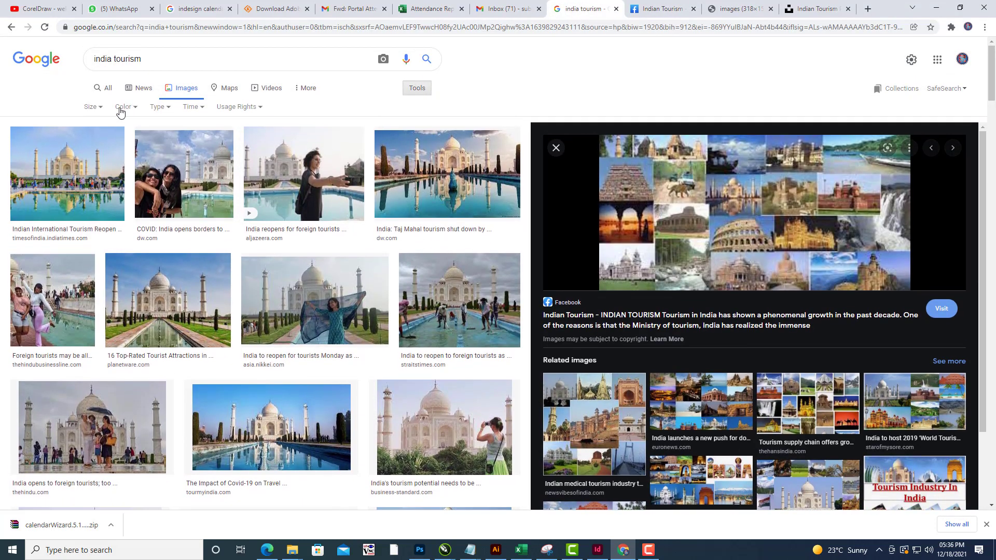
left_click(95, 107)
left_click(91, 140)
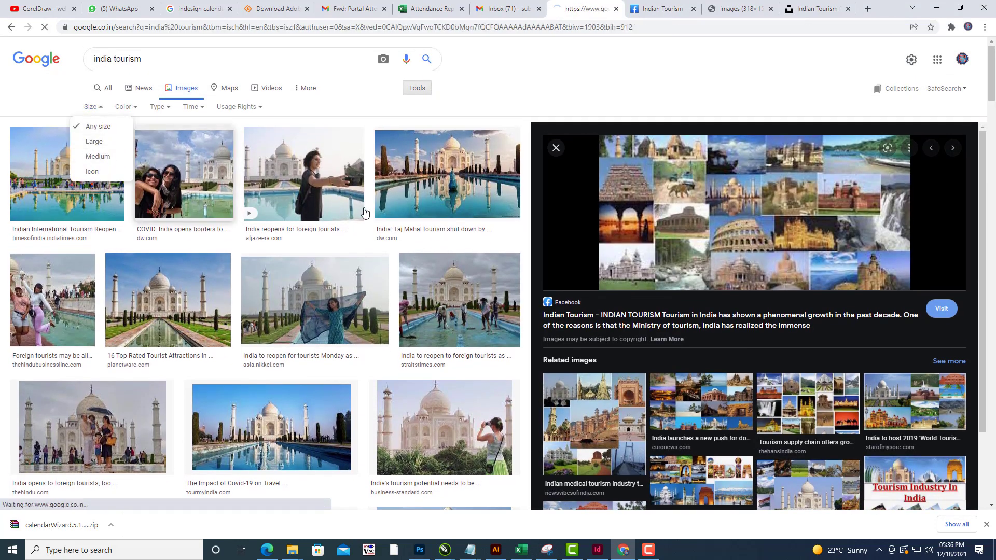
Examine the large india tourism images for monument pictures or collages suitable for the calendar.
scroll(498, 327, "down", 5)
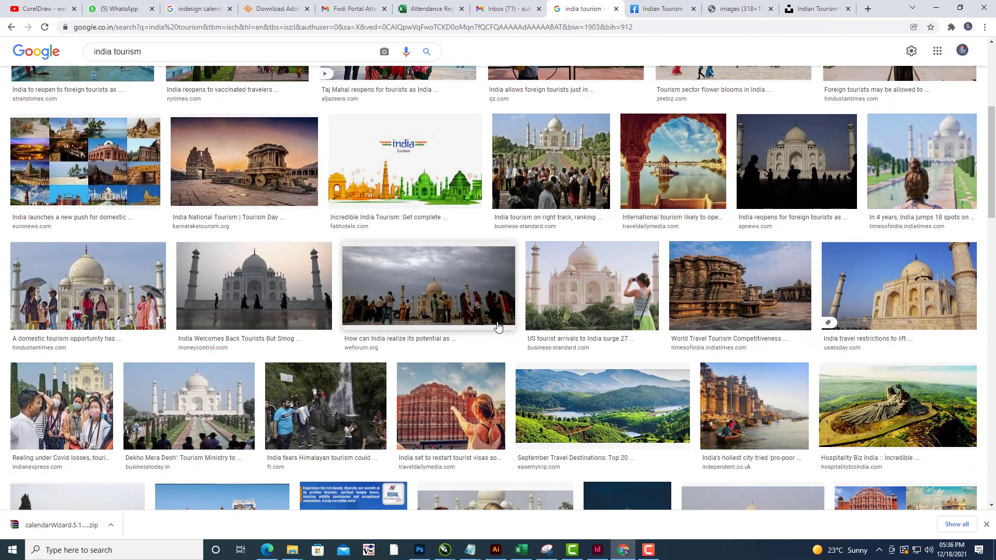
scroll(498, 326, "down", 9)
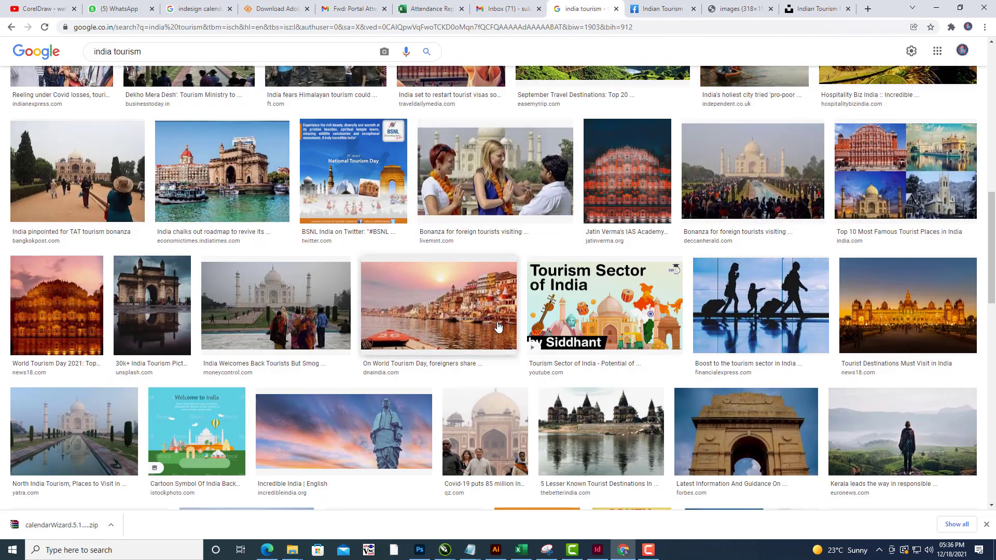
scroll(498, 325, "down", 6)
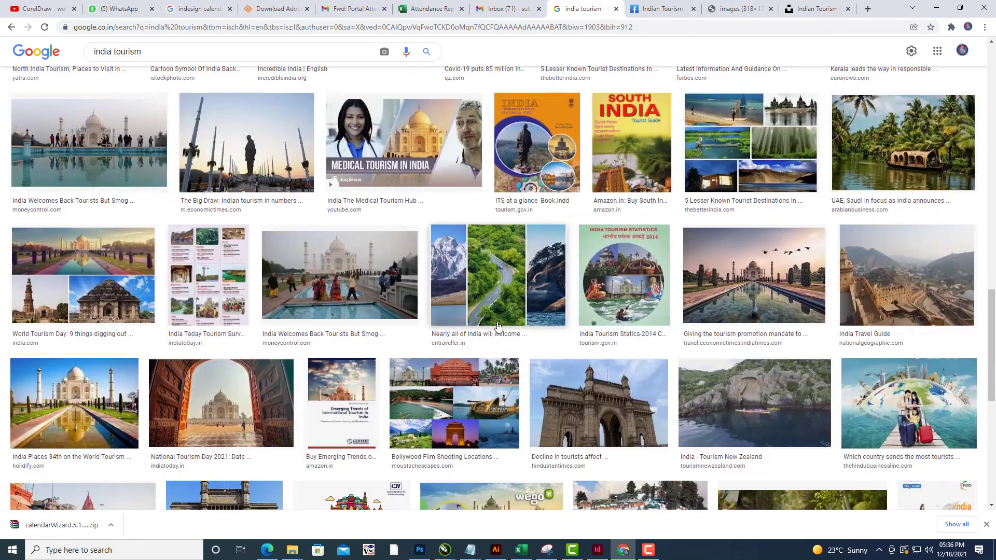
scroll(497, 326, "down", 4)
scroll(497, 326, "down", 2)
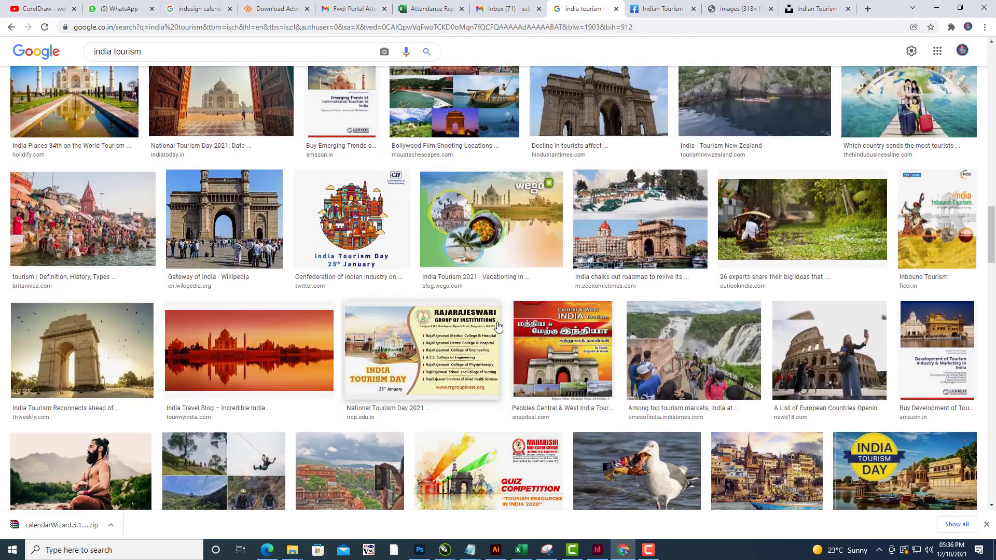
scroll(498, 326, "down", 4)
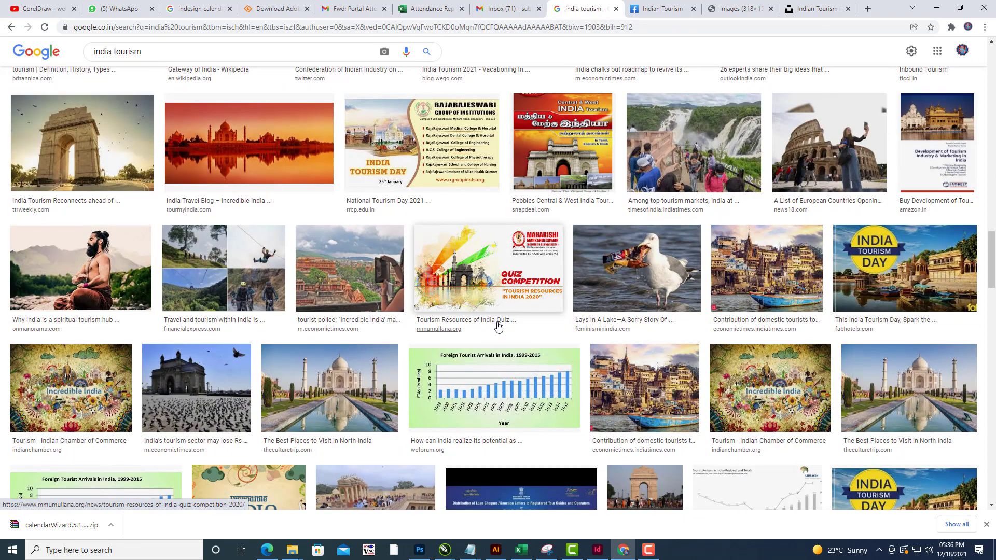
scroll(498, 326, "down", 1)
scroll(737, 279, "down", 6)
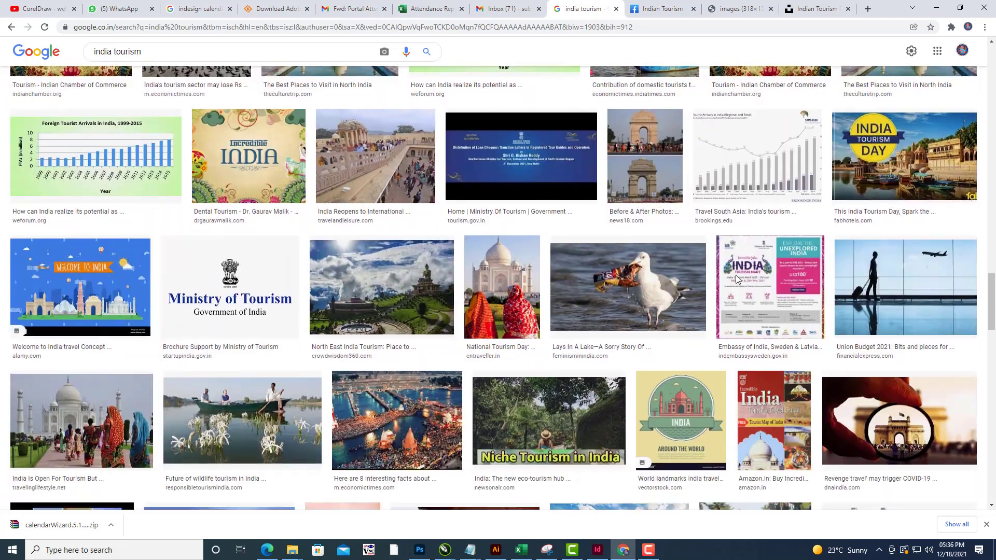
scroll(736, 279, "down", 8)
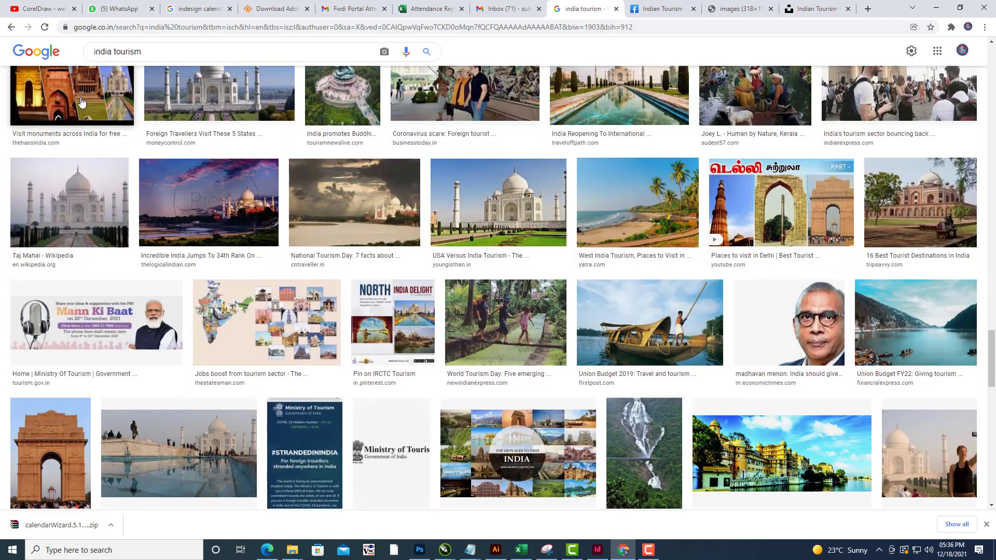
Preview the "Visit monuments across India for free" image from The Hans India and check its related images.
left_click(81, 102)
scroll(902, 235, "down", 4)
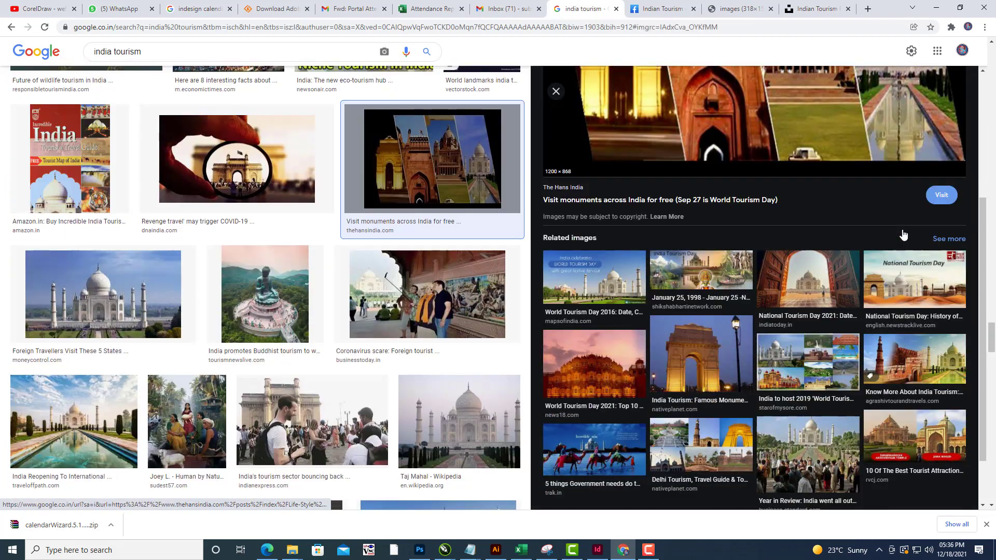
scroll(886, 268, "up", 3)
scroll(886, 268, "down", 4)
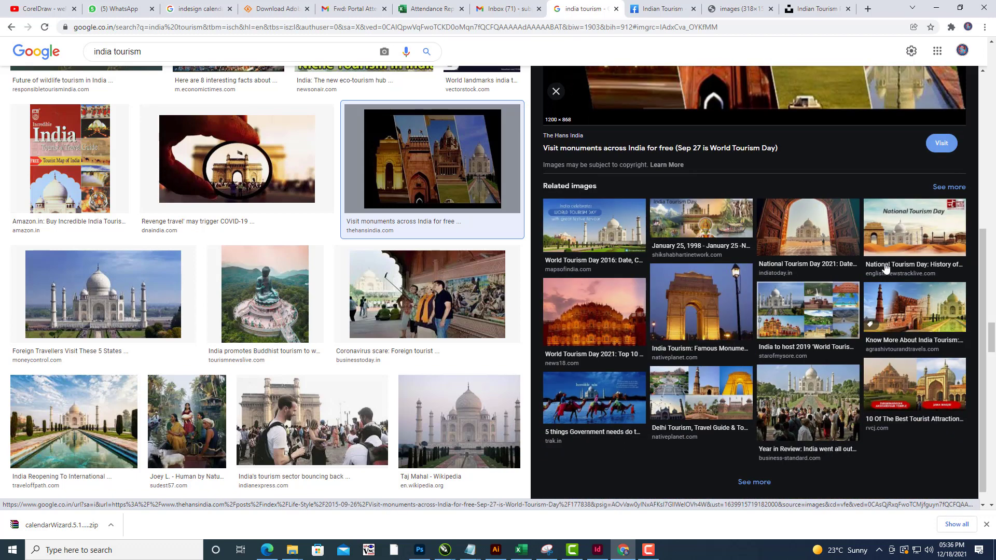
Preview the Star of Mysore World Tourism Day collage and inspect the picture and its related images.
left_click(810, 310)
scroll(808, 308, "down", 2)
scroll(808, 308, "up", 2)
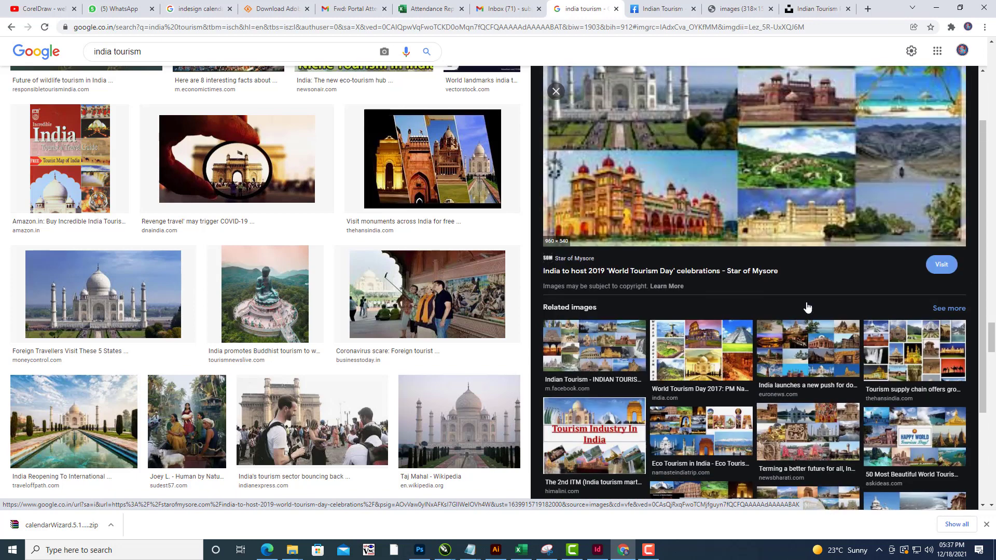
scroll(808, 307, "up", 2)
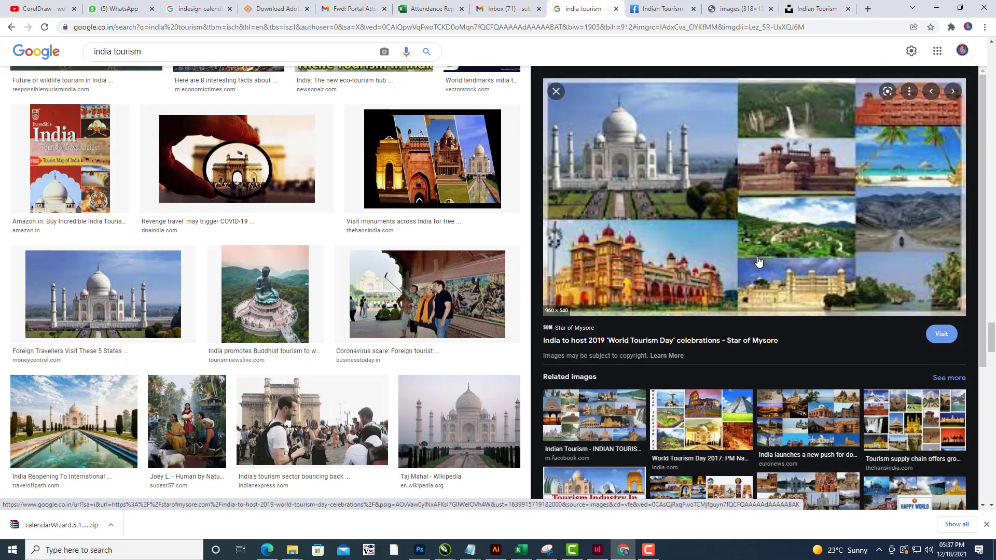
scroll(813, 233, "down", 3)
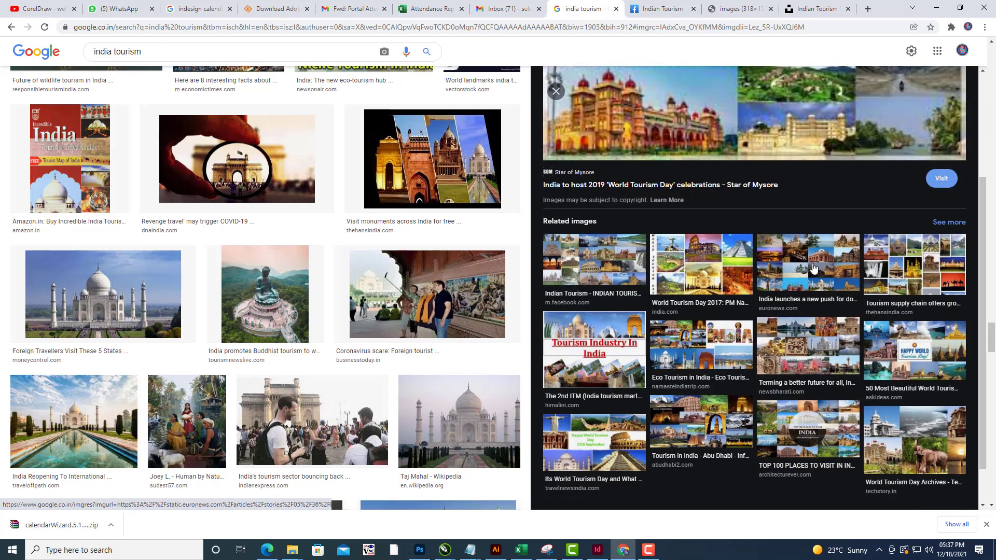
Preview the related Euronews and "Tourism supply chain offers growth potential" collages, and open the latter's source page on The Hans India.
left_click(814, 268)
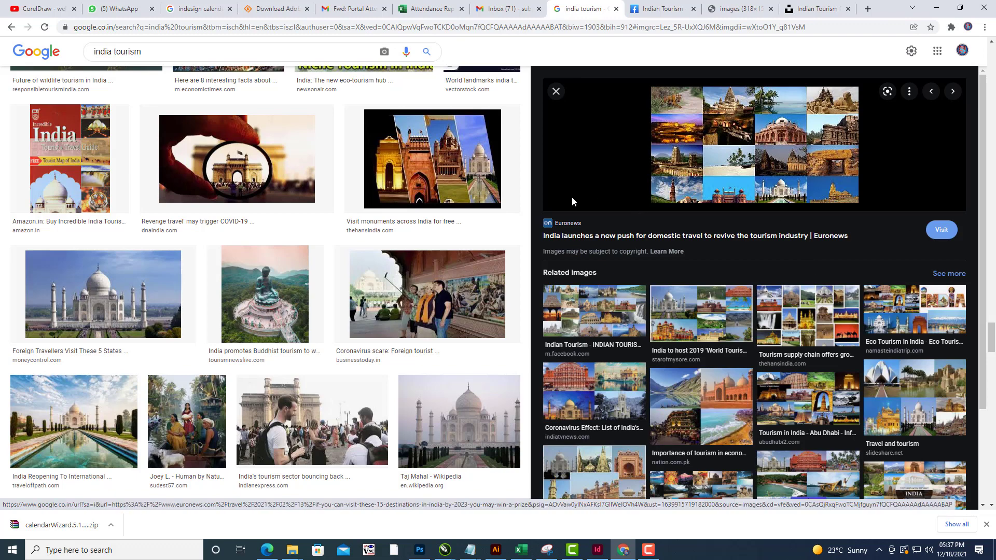
left_click(790, 318)
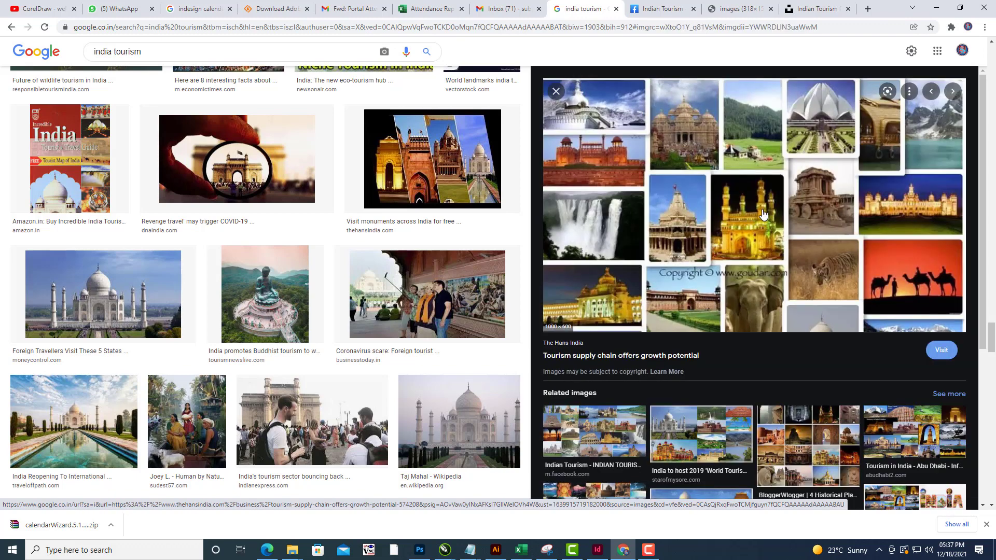
left_click(762, 211)
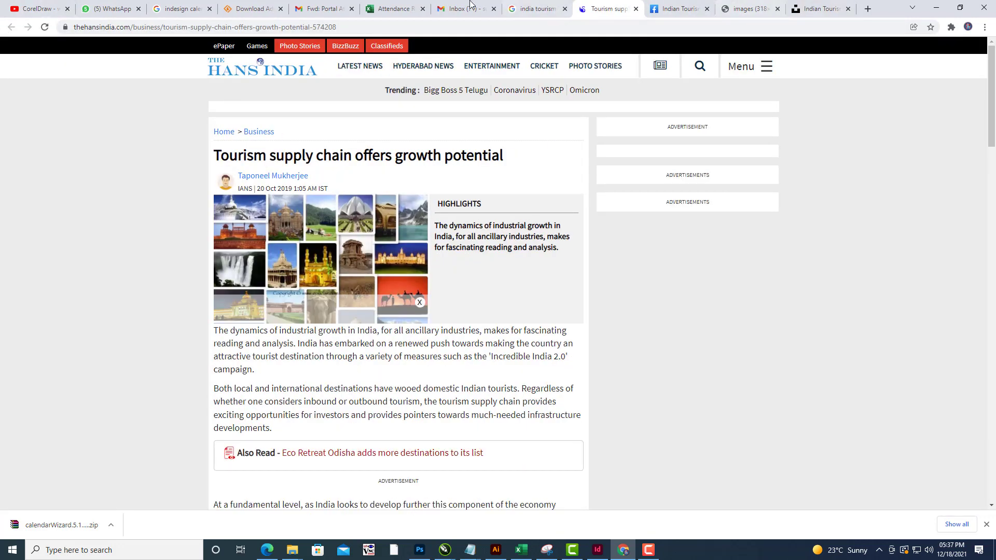
Preview the related "Best Tourism Industry in India" collage from My India Travel and open the image in a new tab.
left_click(526, 11)
scroll(942, 275, "down", 5)
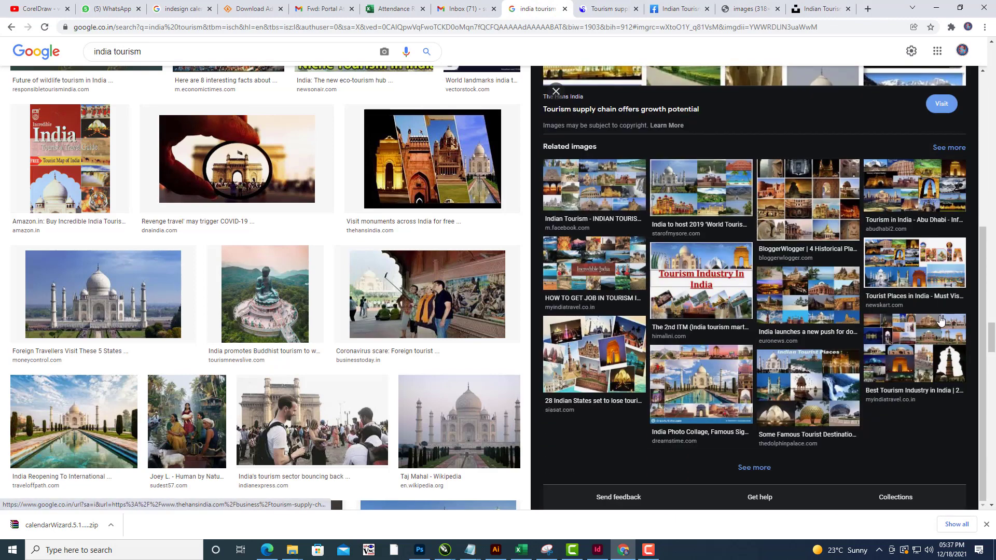
left_click(934, 354)
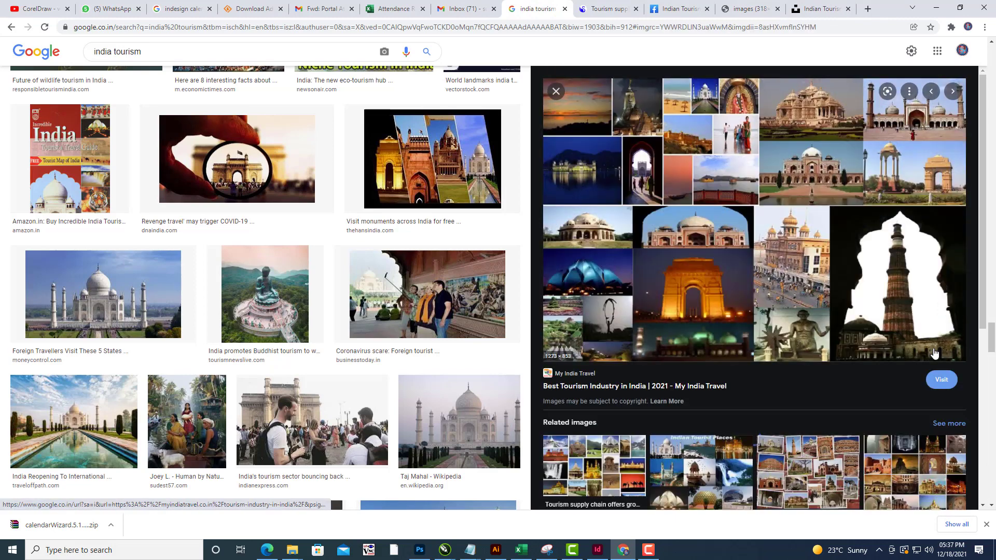
right_click(770, 200)
left_click(837, 310)
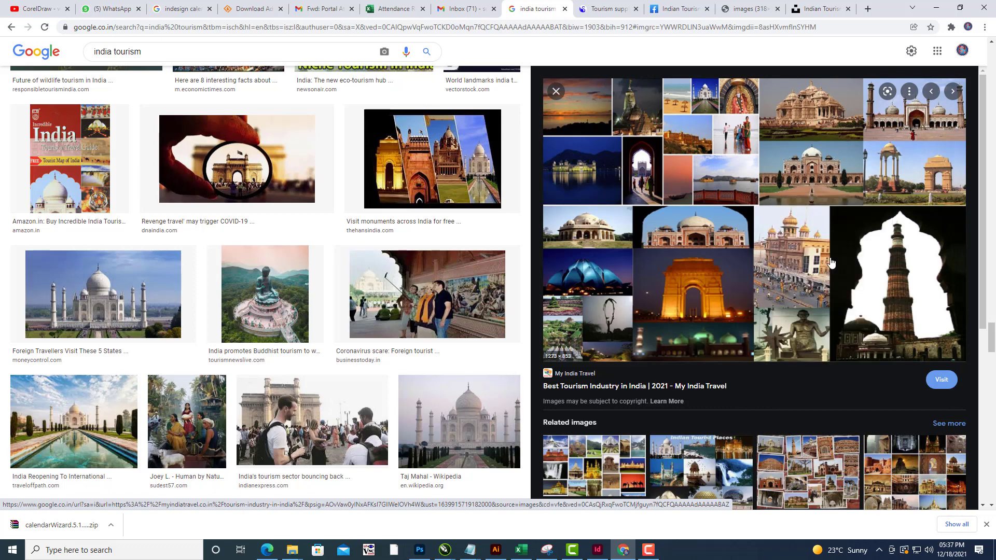
left_click(818, 11)
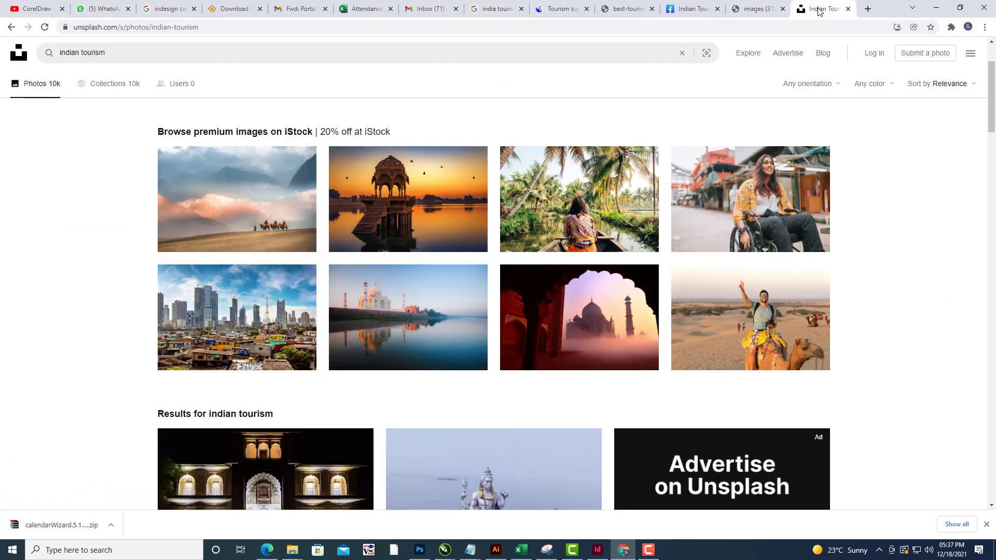
left_click(577, 9)
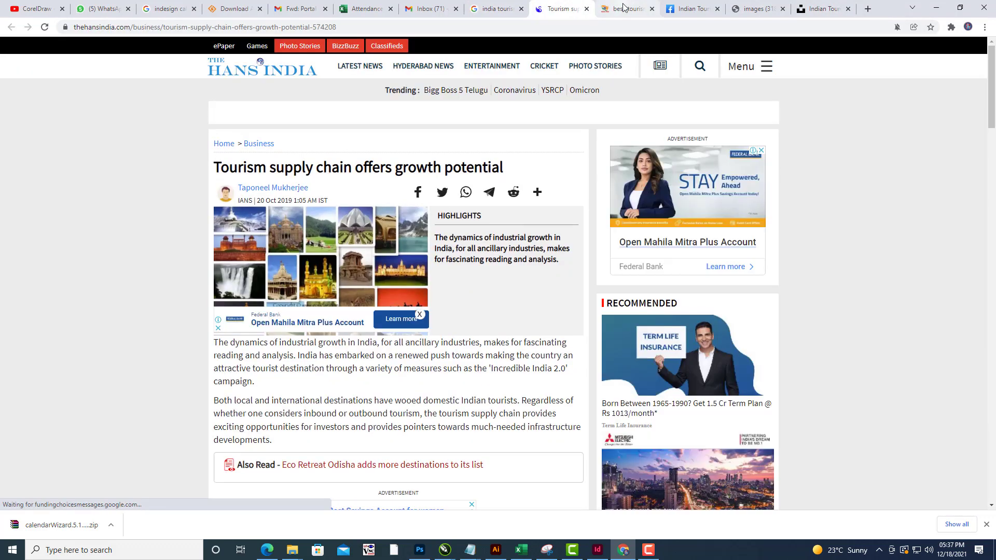
left_click(624, 7)
Start saving the monuments collage and create a new folder named it on the Desktop.
right_click(490, 195)
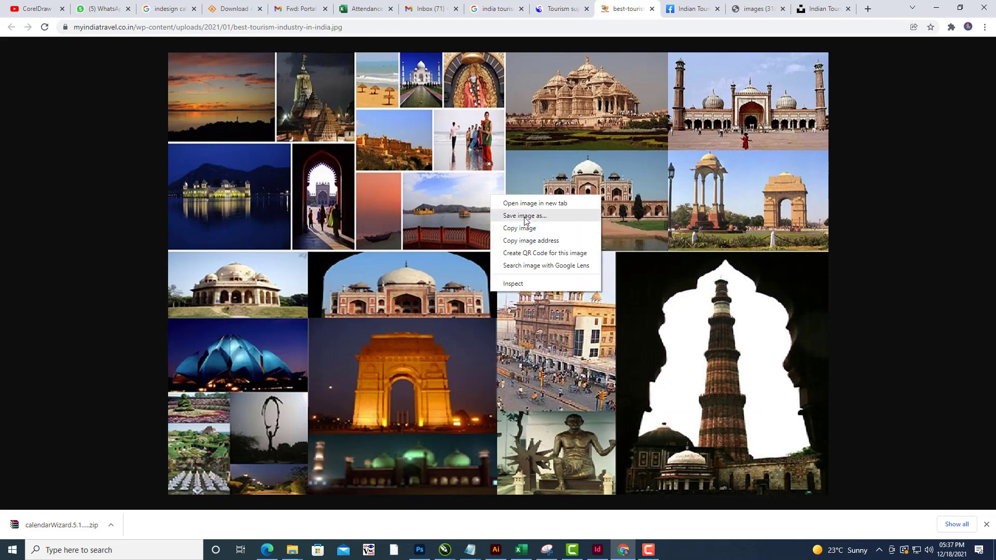
left_click(519, 227)
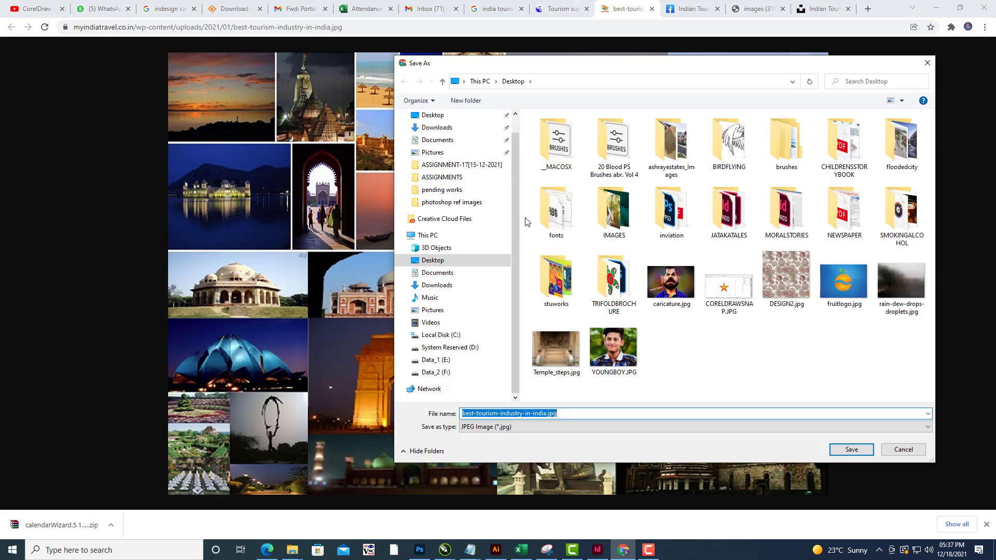
left_click(433, 116)
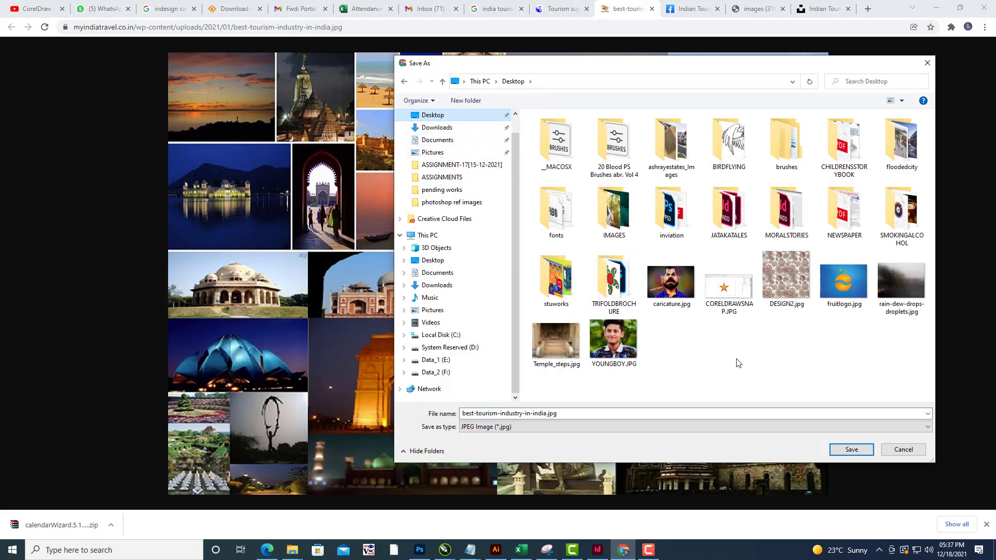
right_click(723, 350)
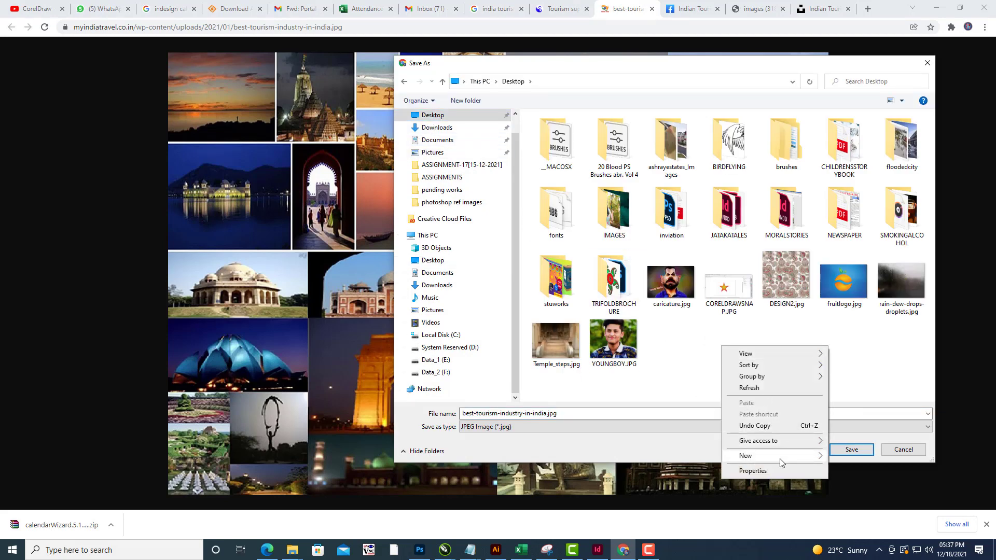
mouse_move(832, 452)
left_click(837, 280)
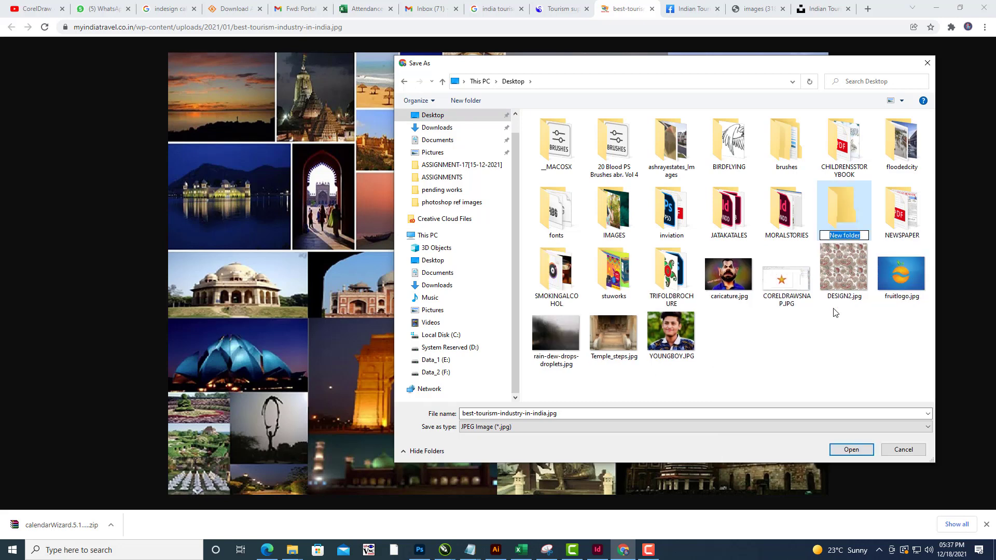
type("i")
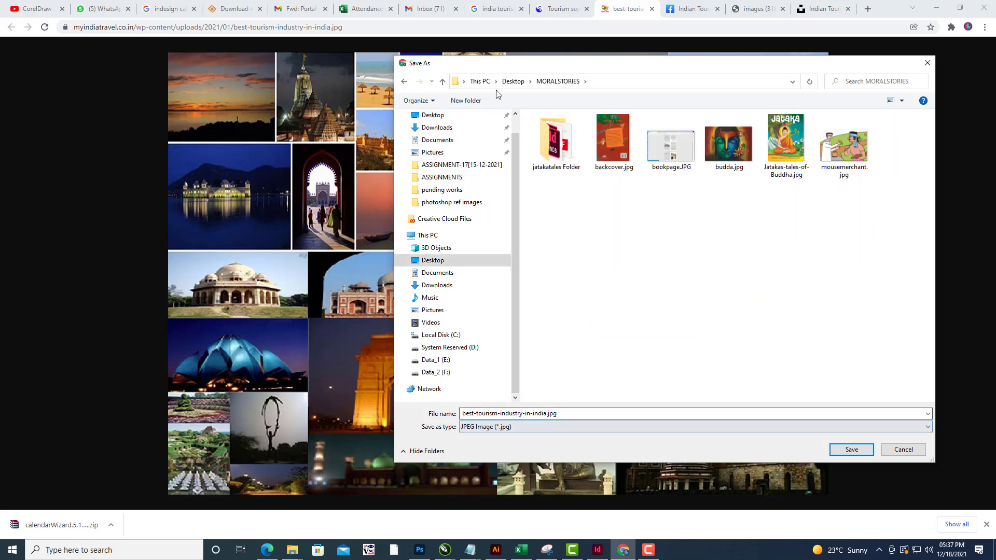
Save the collage into the Desktop's it folder as it.jpg.
left_click(513, 82)
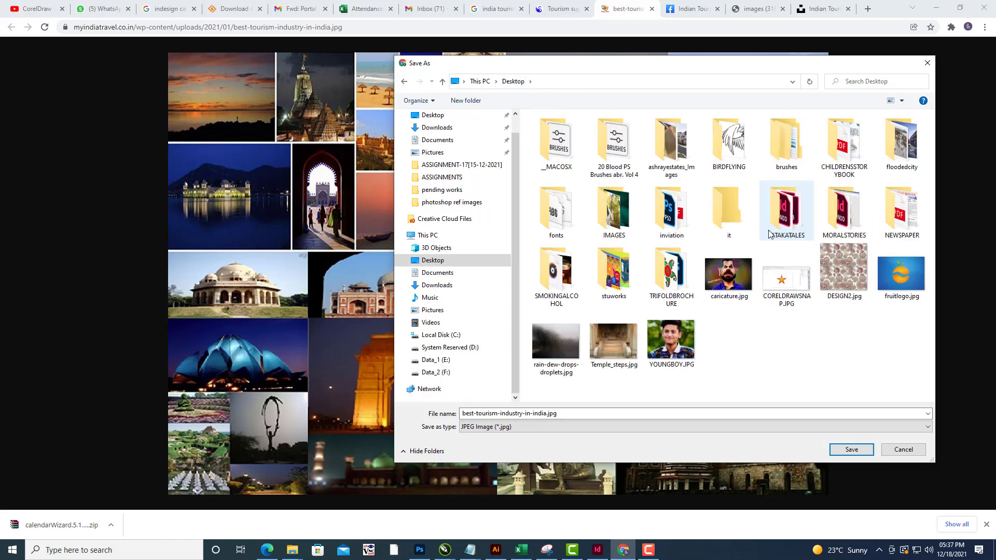
double_click(728, 206)
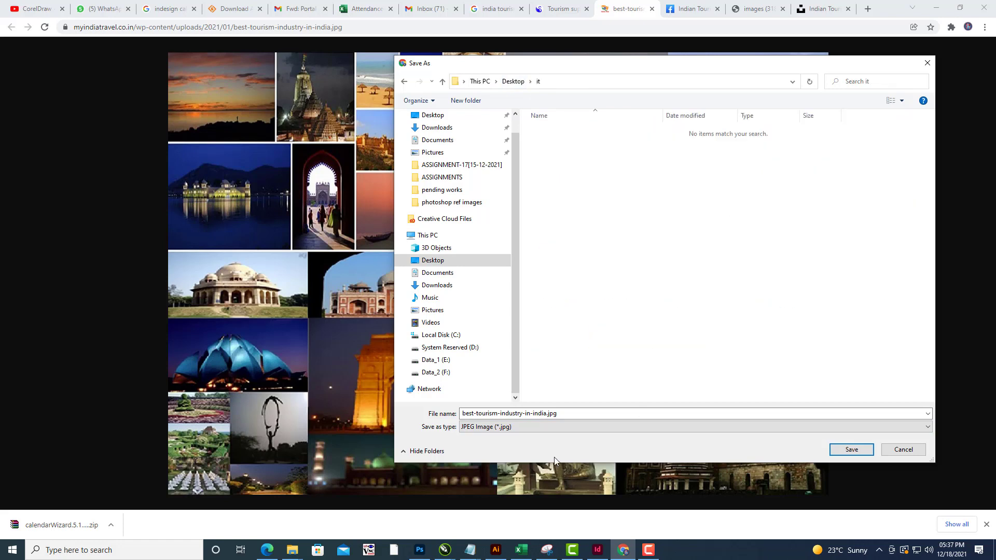
left_click(579, 414)
type("it")
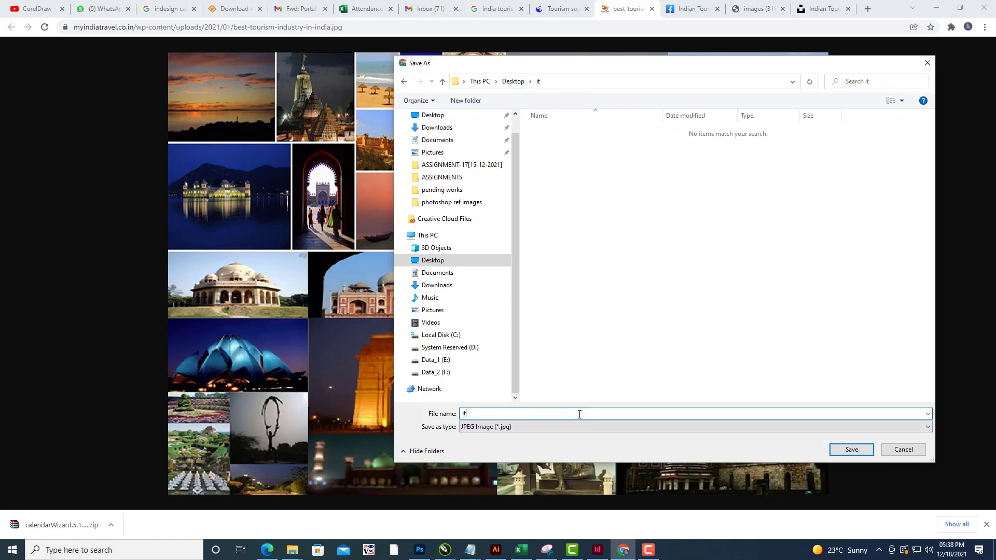
left_click(847, 450)
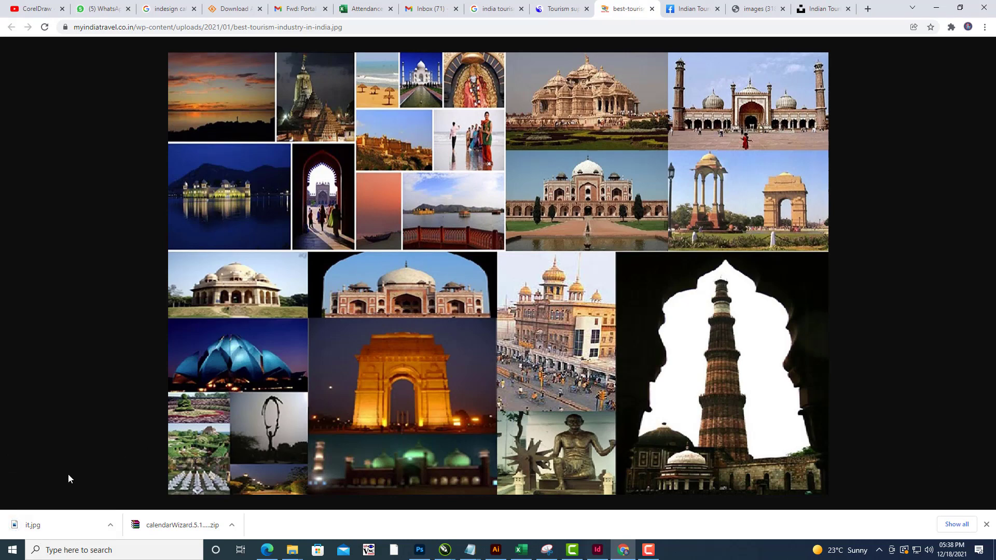
Switch to InDesign and draw a rectangular graphics frame about 110 × 45 mm above the January calendar on page 1.
left_click(602, 550)
left_click(69, 146)
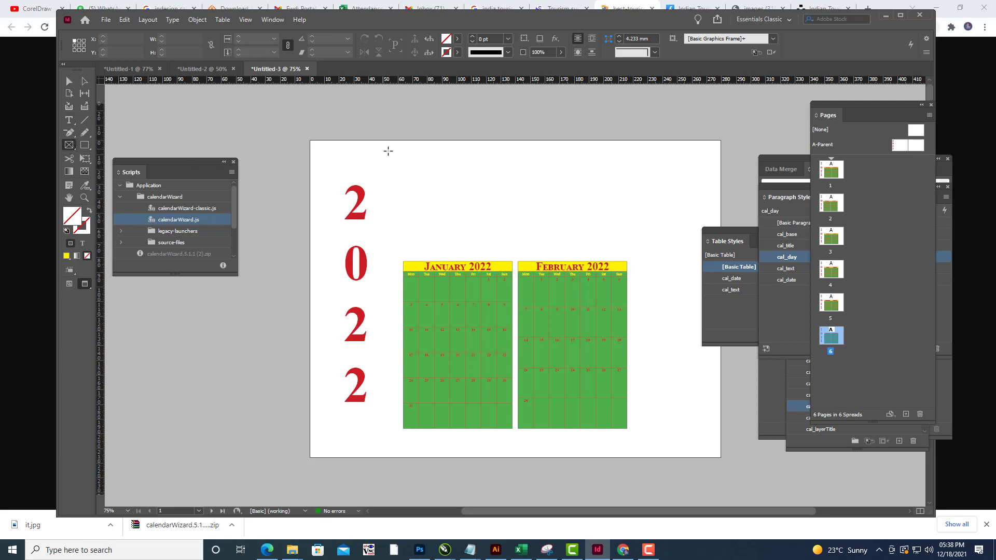
left_click_drag(383, 149, 544, 216)
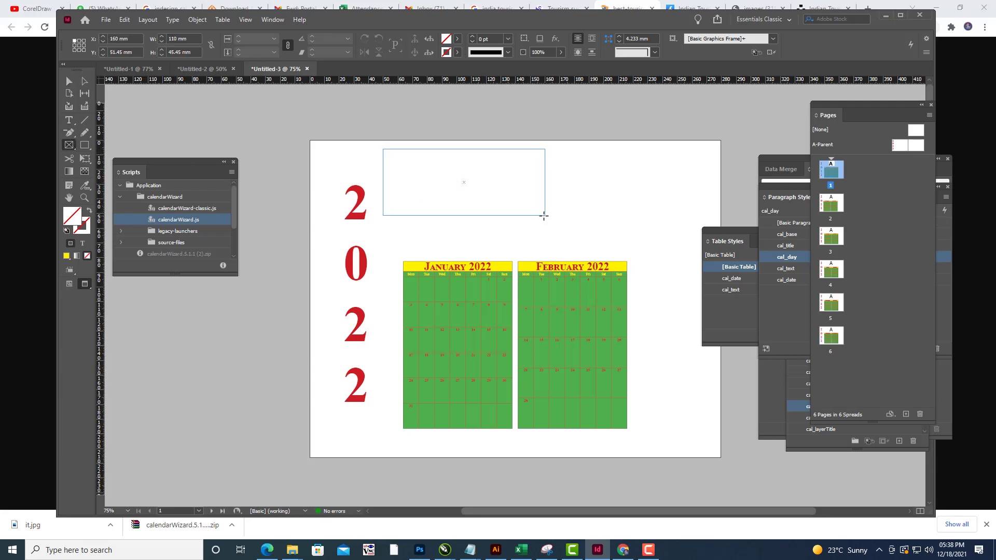
key("v")
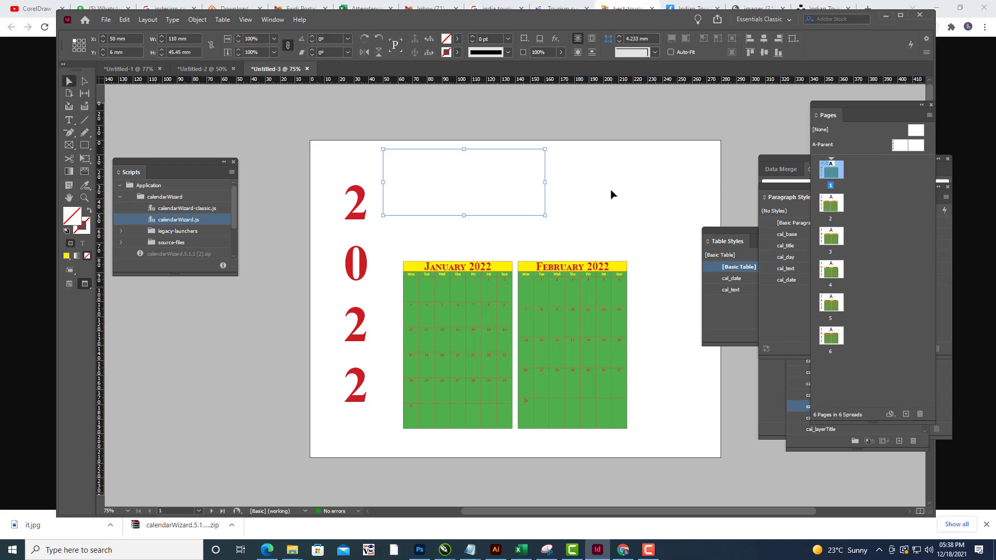
left_click(611, 194)
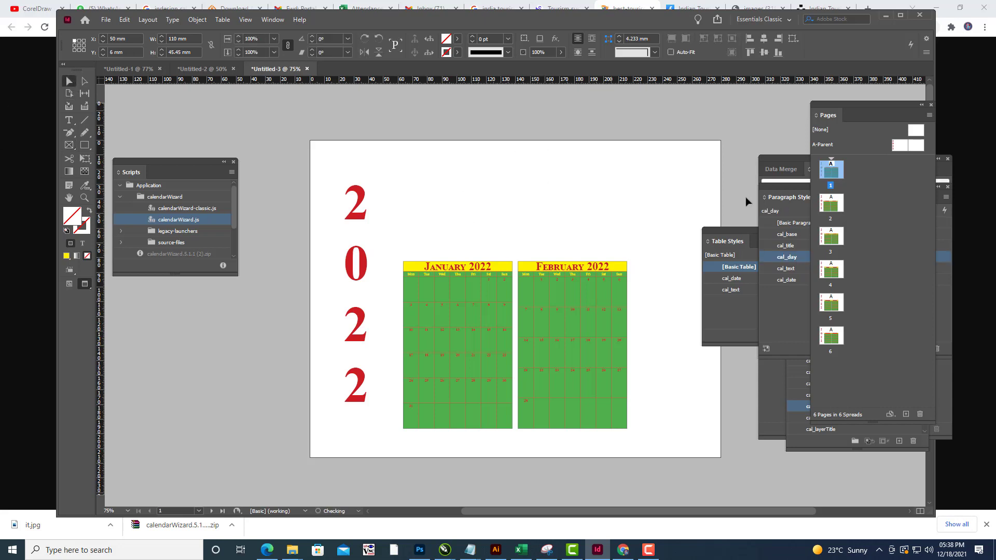
On A-Parent's first page, draw a rectangular graphics frame about 194 × 60 mm beside the vertical 2022, with frame edges shown.
double_click(903, 149)
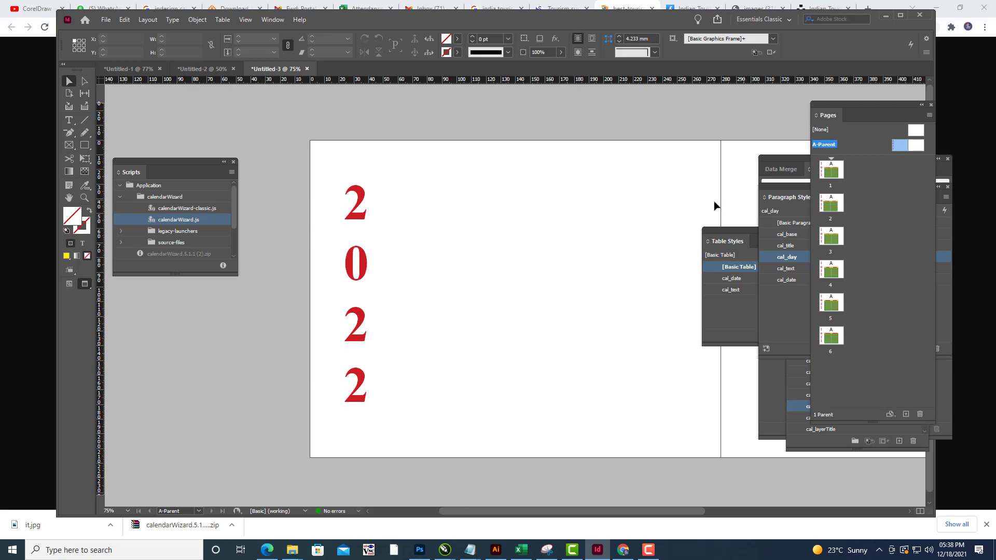
left_click(70, 145)
key("w")
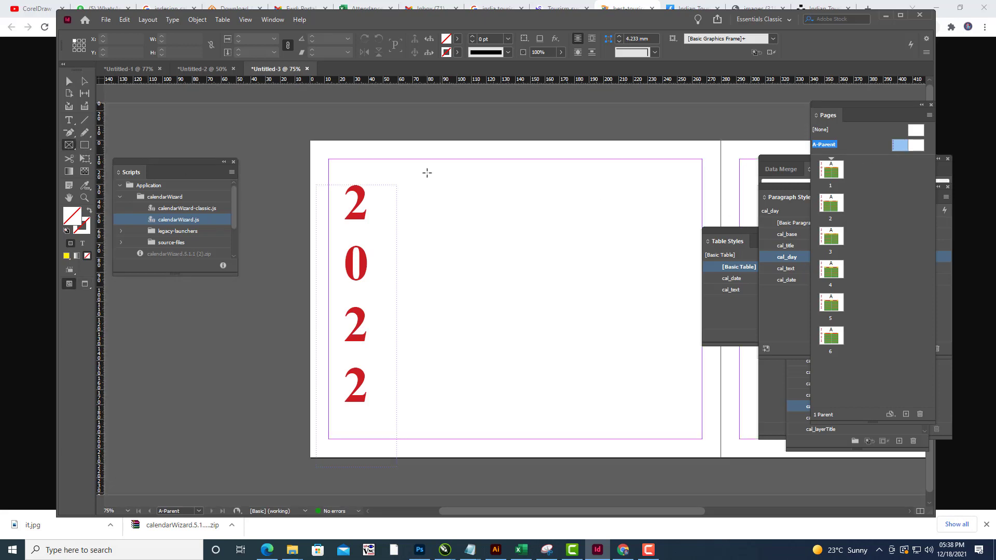
left_click_drag(396, 168, 681, 256)
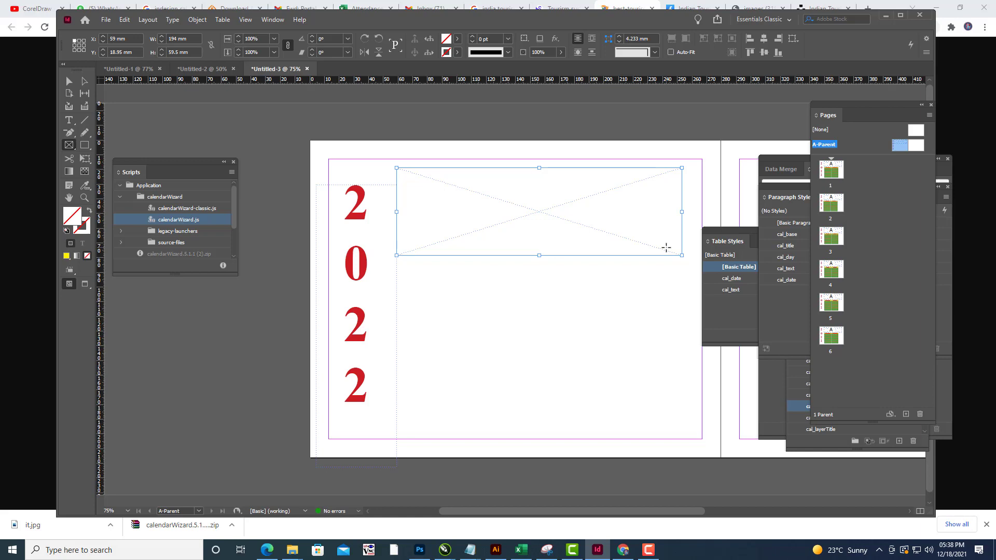
Place it.jpg from the Desktop's it folder into the new parent-page frame.
key("ctrl+d")
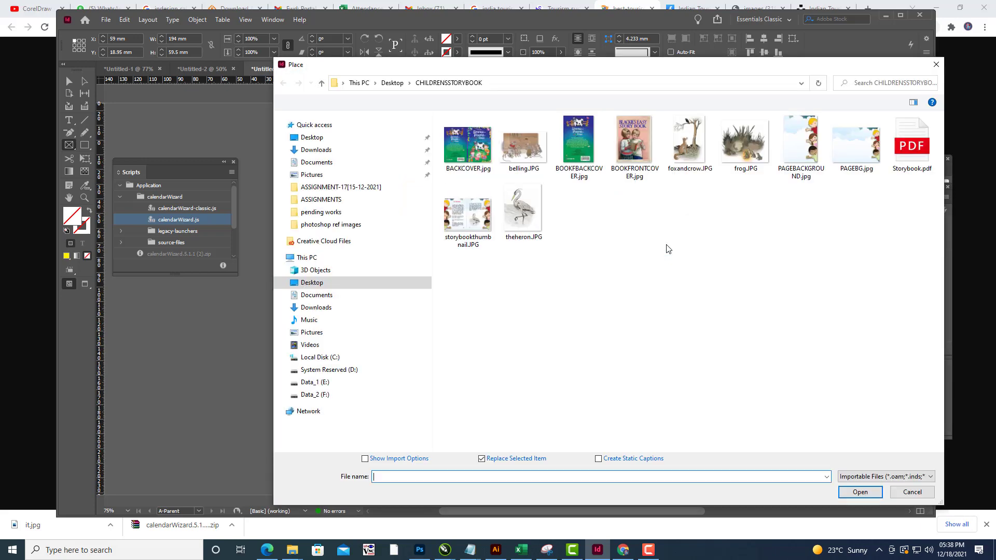
left_click(313, 140)
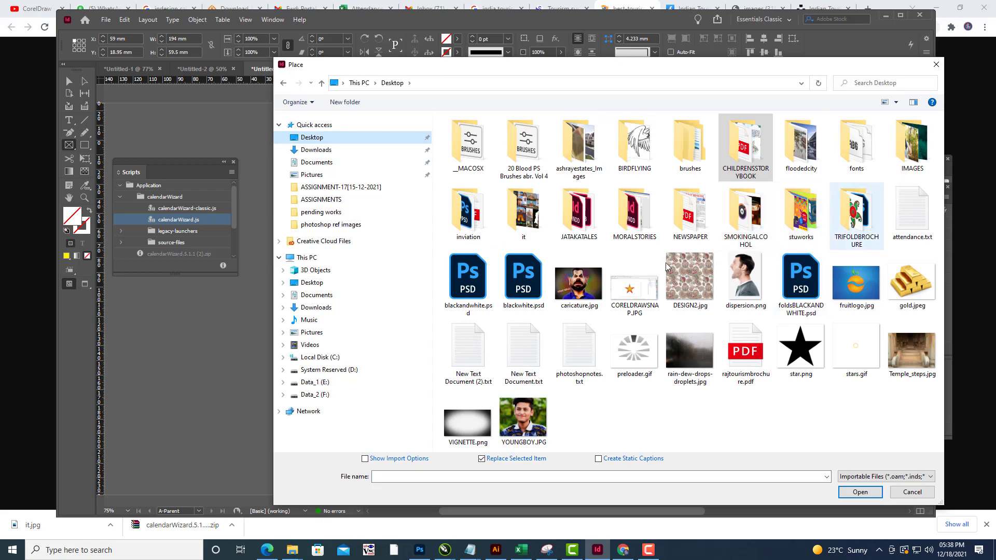
left_click(525, 214)
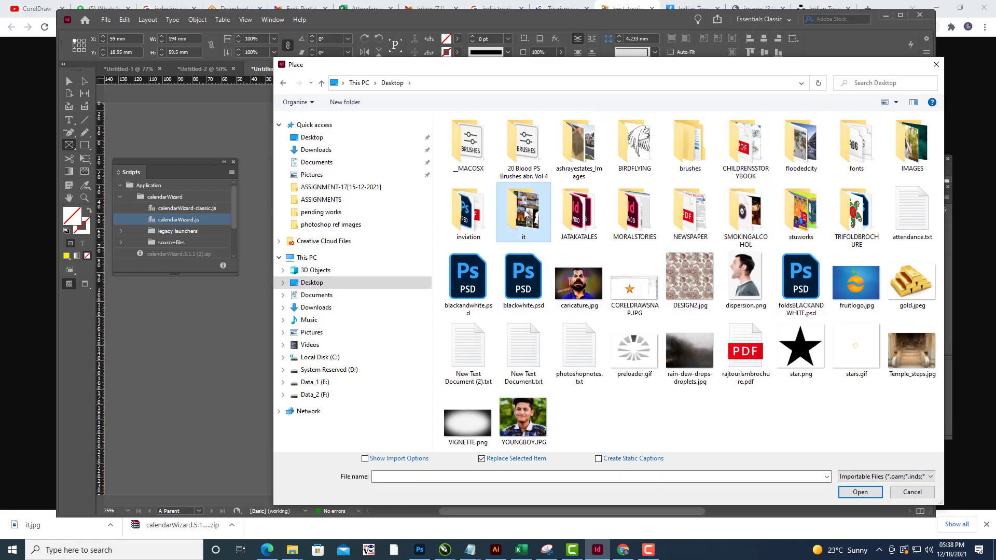
double_click(525, 213)
left_click(468, 148)
left_click(861, 491)
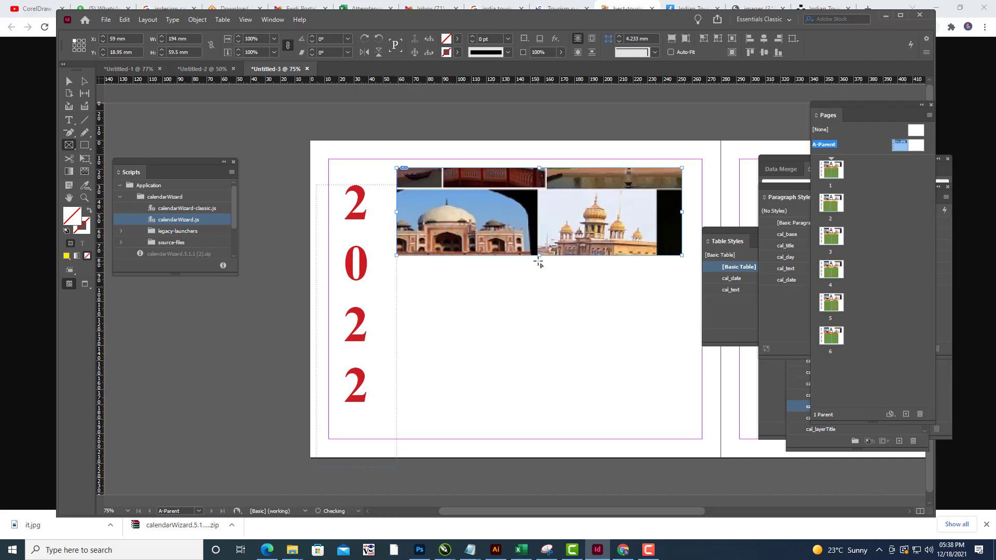
Fit the placed collage so that it fills its frame proportionally.
right_click(562, 204)
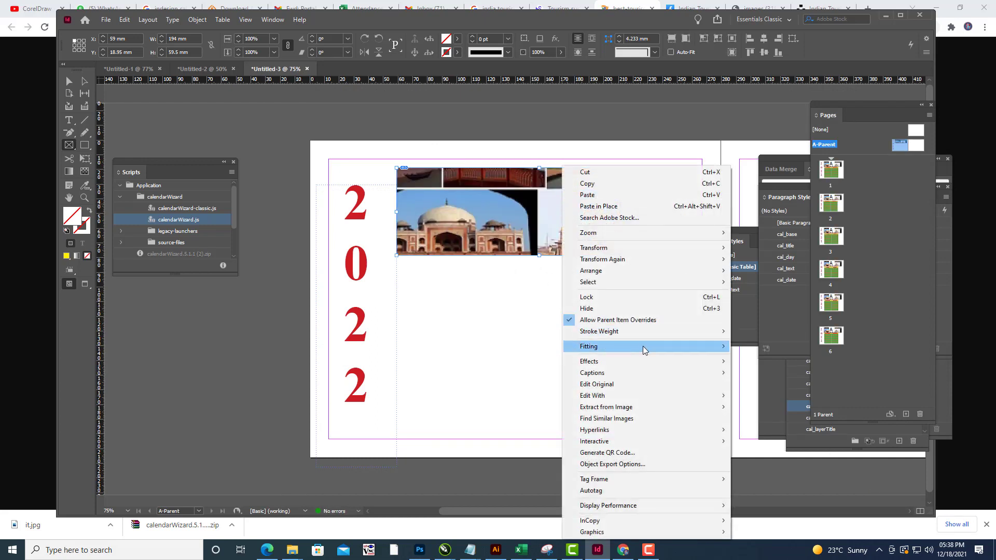
mouse_move(646, 347)
left_click(780, 347)
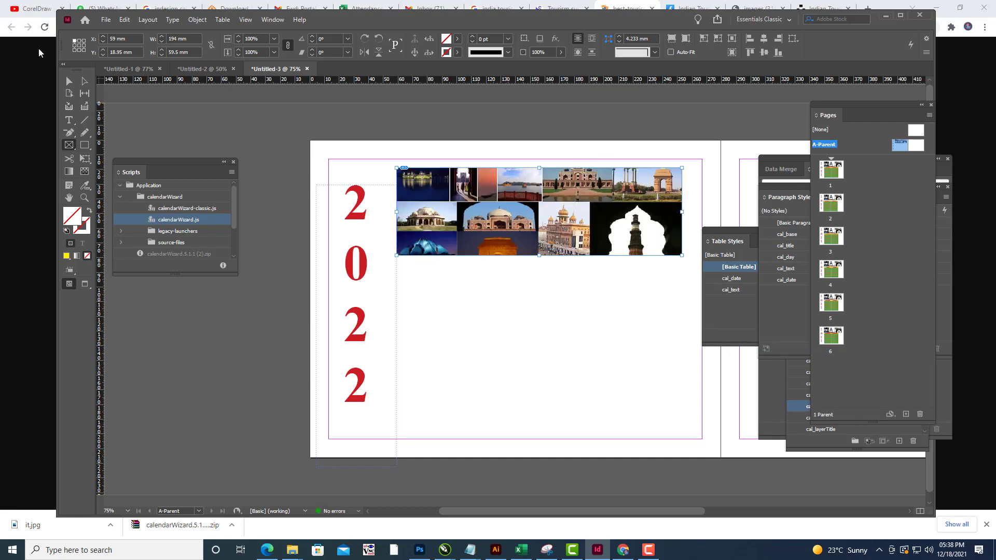
left_click(66, 82)
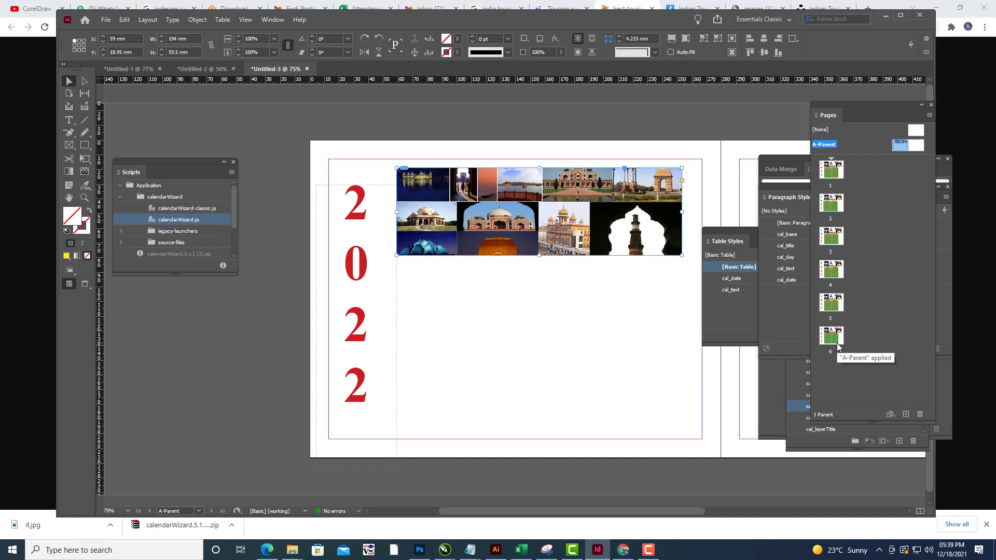
Add a text frame about 129 × 26 mm below the collage on the parent page containing "India Tourism".
left_click(69, 119)
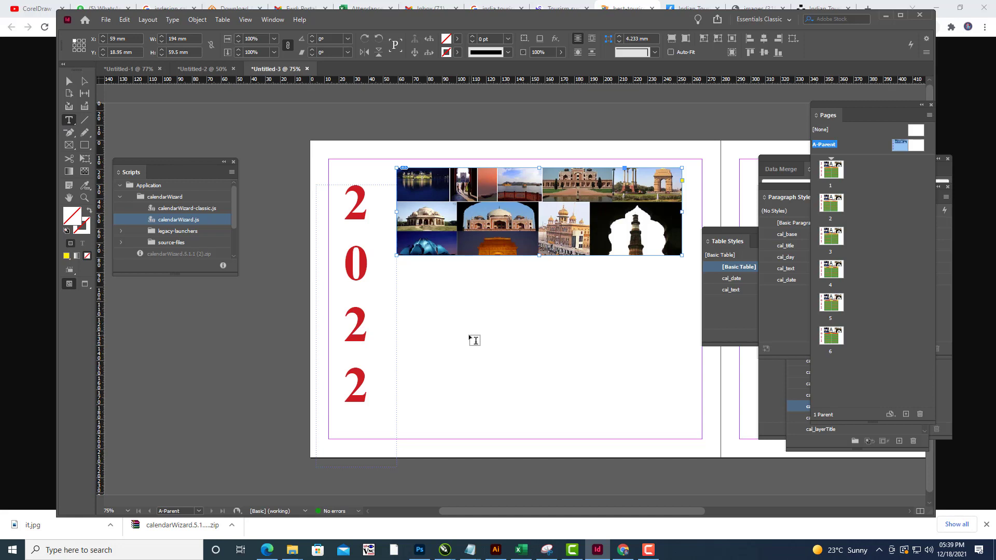
left_click_drag(432, 318, 621, 357)
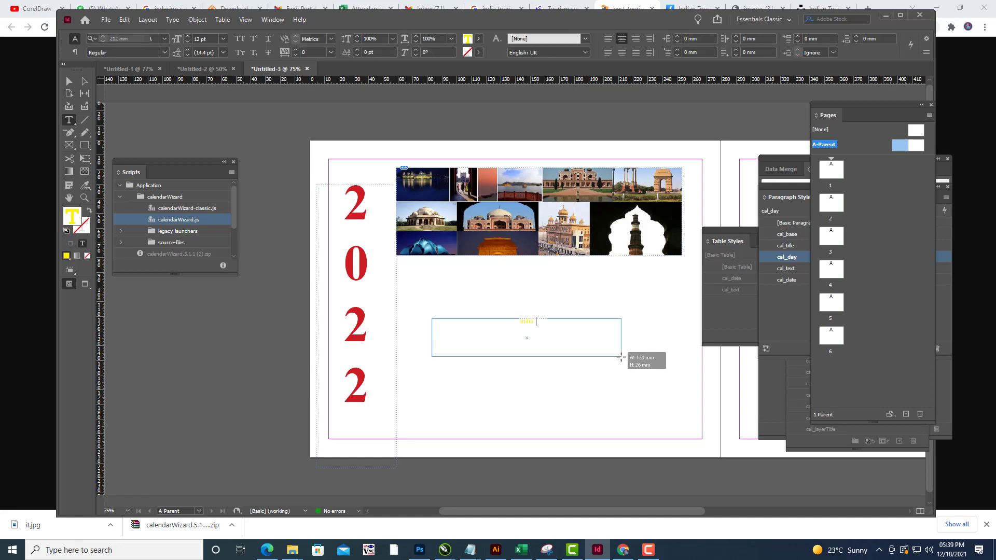
type("india TOURI")
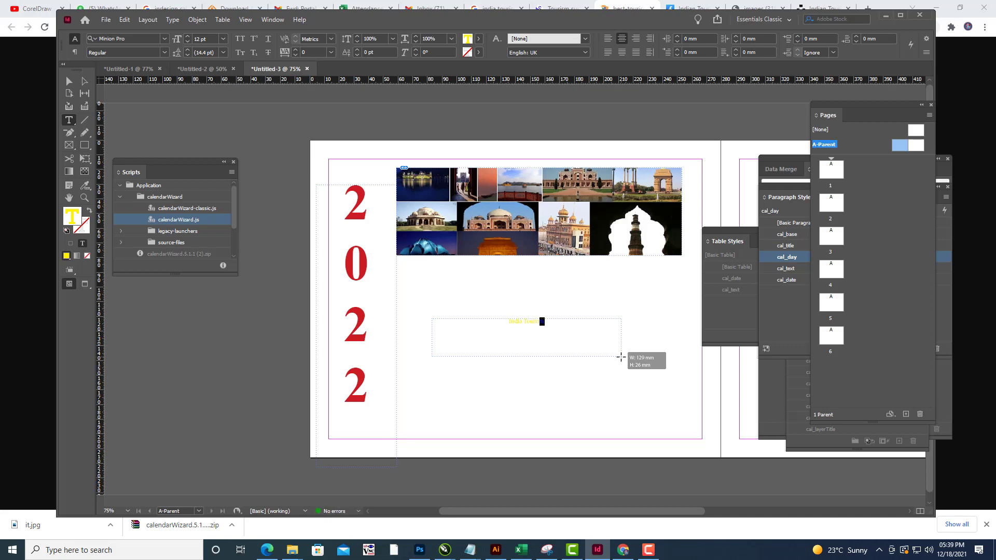
Enlarge the "India Tourism" text to 38 pt.
key("shift+Left")
key("shift+Left")
key("shift+Left")
key("shift+Left")
key("shift+Left")
key("shift+Left")
key("shift+Left")
key("shift+Left")
key("shift+Left")
key("shift+Left")
key("ctrl+shift+period")
key("ctrl+shift+period")
key("ctrl+shift+period")
key("ctrl+shift+period")
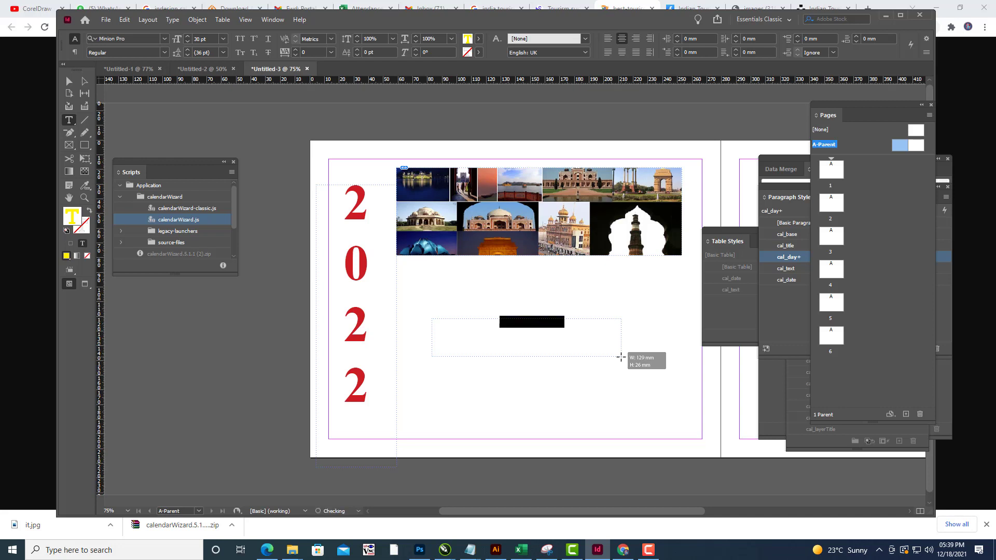
key("ctrl+shift+period")
key("ctrl+shift+period")
key("ctrl+shift+period")
key("ctrl+shift+period")
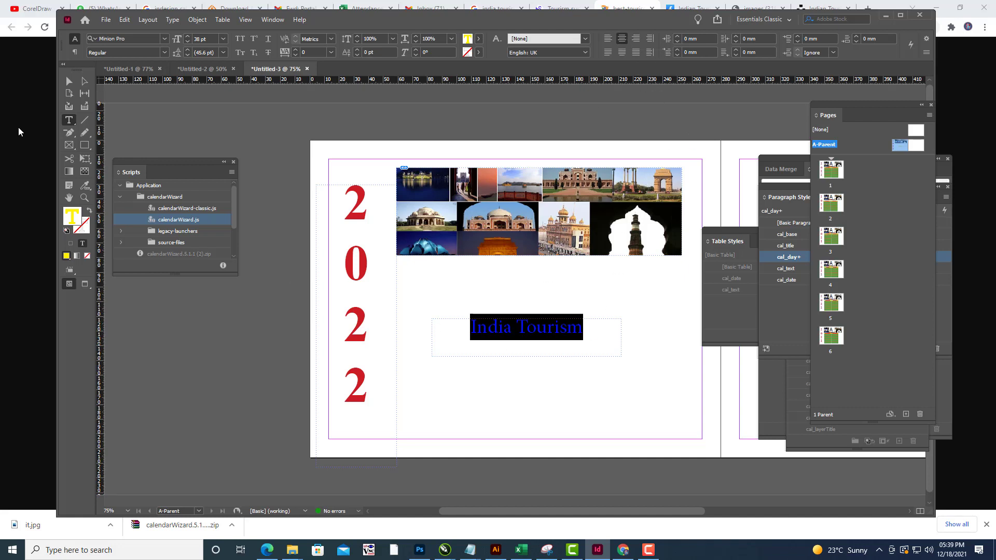
Colour the "India Tourism" text red with the C=15 M=100 Y=100 K=0 swatch.
left_click(480, 39)
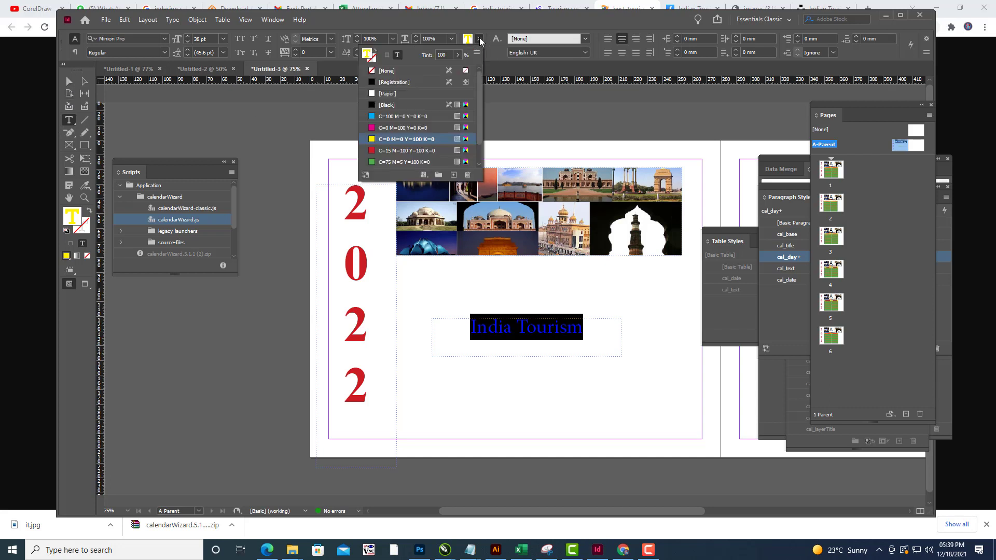
left_click(391, 152)
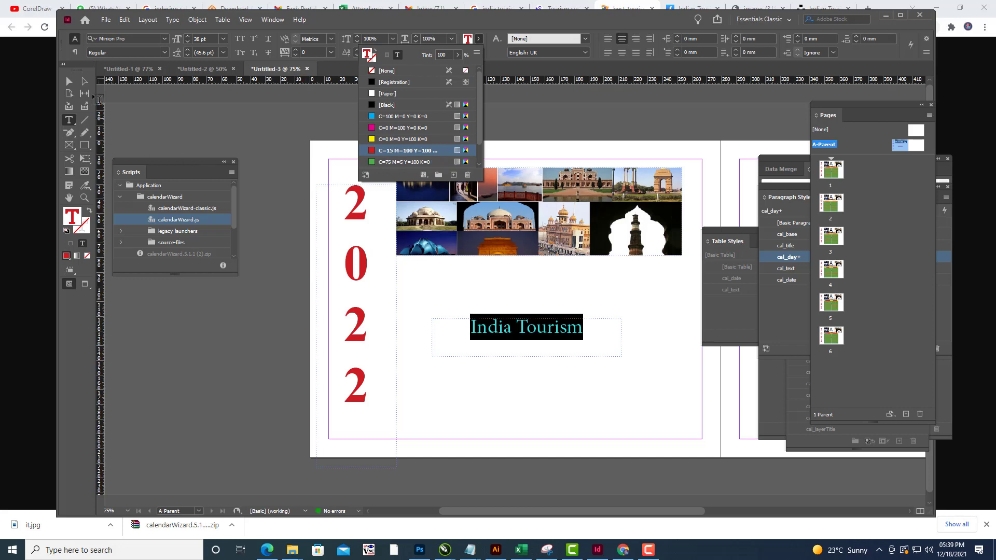
left_click(558, 330)
key("Escape")
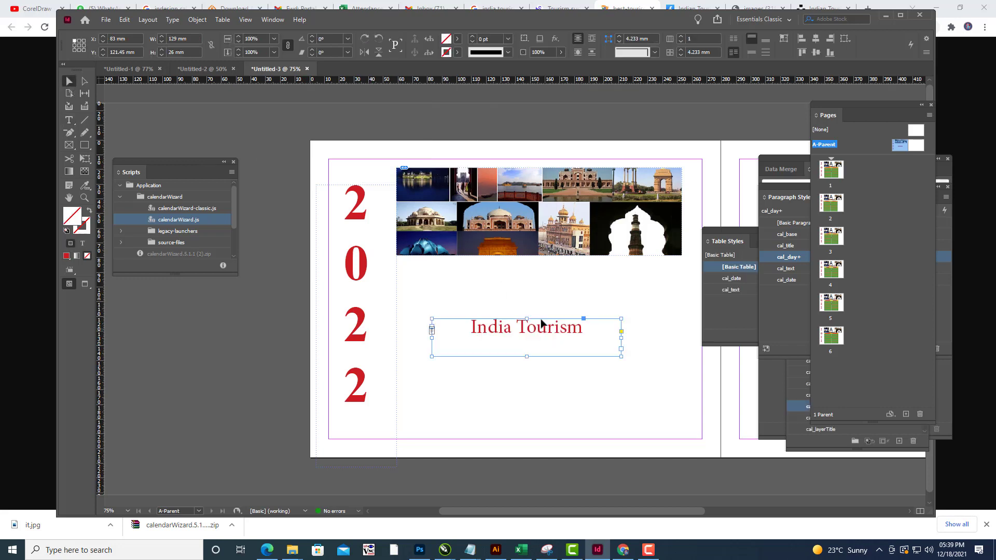
Move the "India Tourism" frame directly beneath the collage, shorten it to about 20.5 mm high, and check the layout on page 1.
left_click_drag(541, 323, 564, 271)
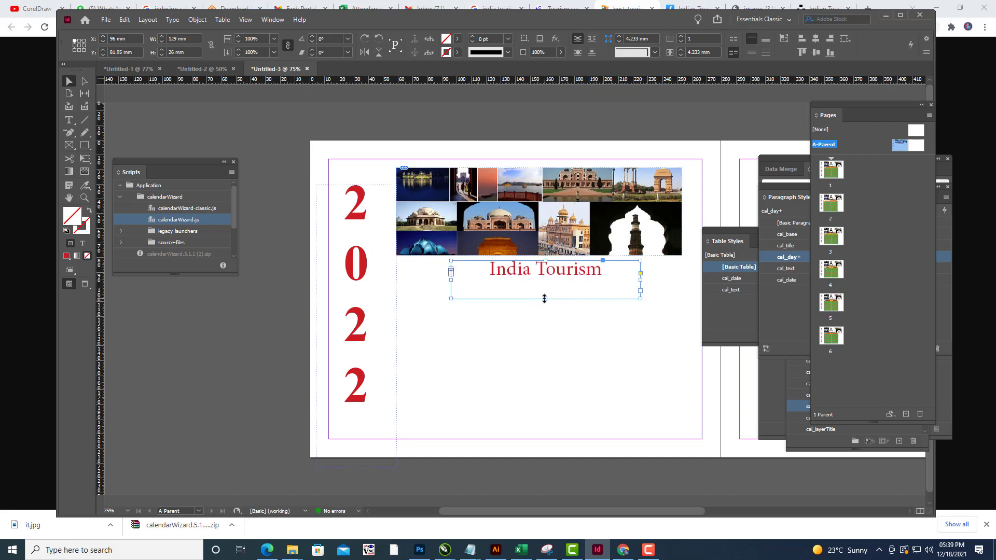
left_click_drag(545, 298, 568, 280)
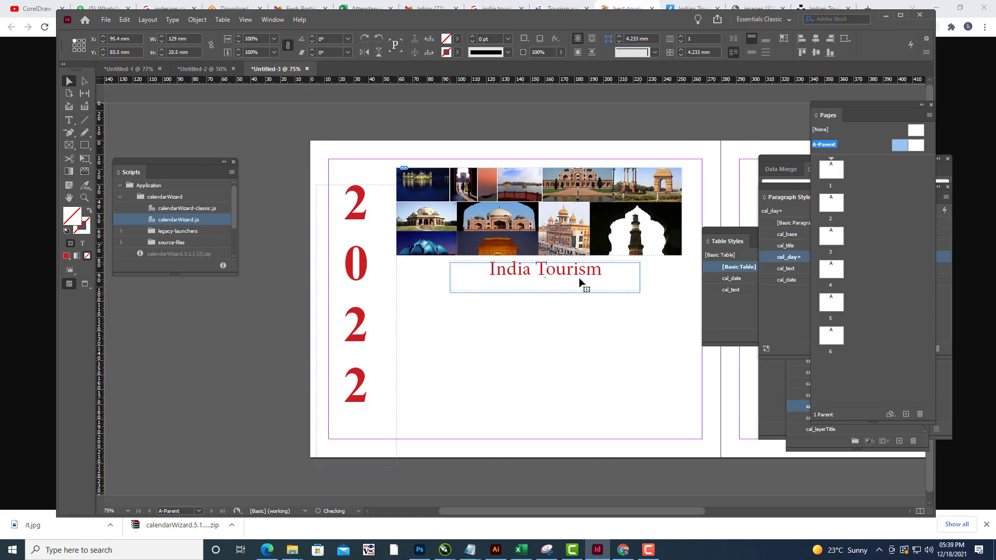
left_click(609, 127)
left_click_drag(831, 180, 830, 176)
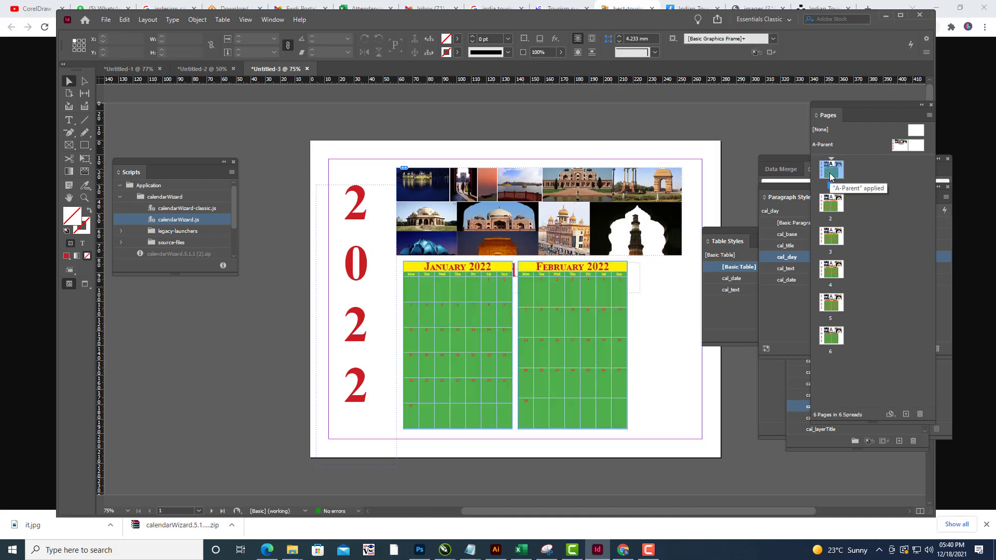
Scale the collage on the parent page down with Free Transform to about 148 × 45 mm, keeping it above the calendar area.
double_click(896, 146)
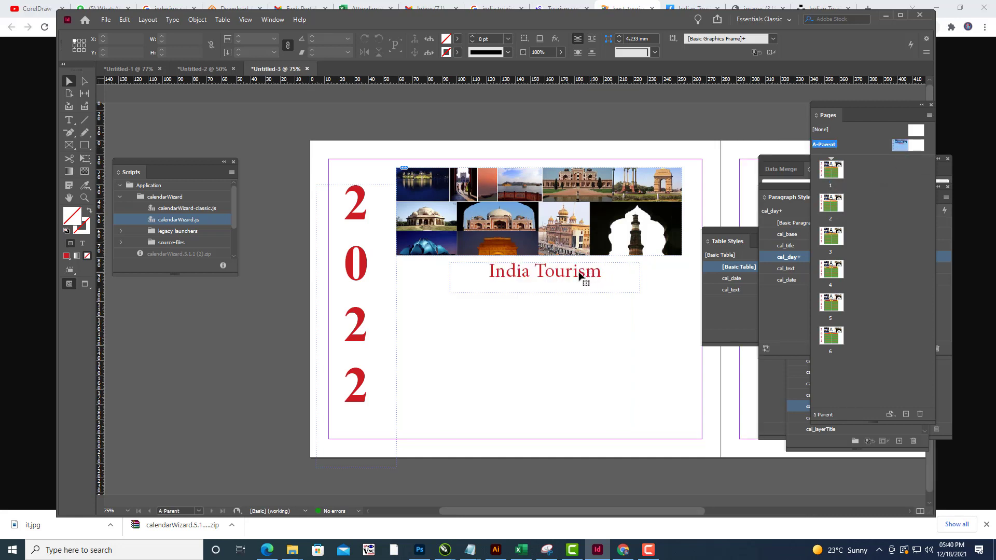
left_click(580, 275)
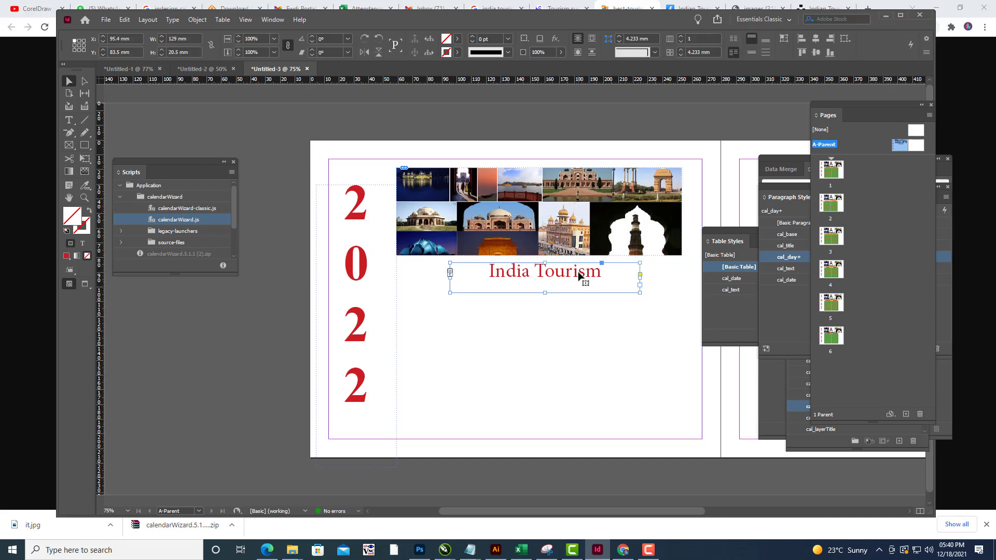
left_click(595, 201)
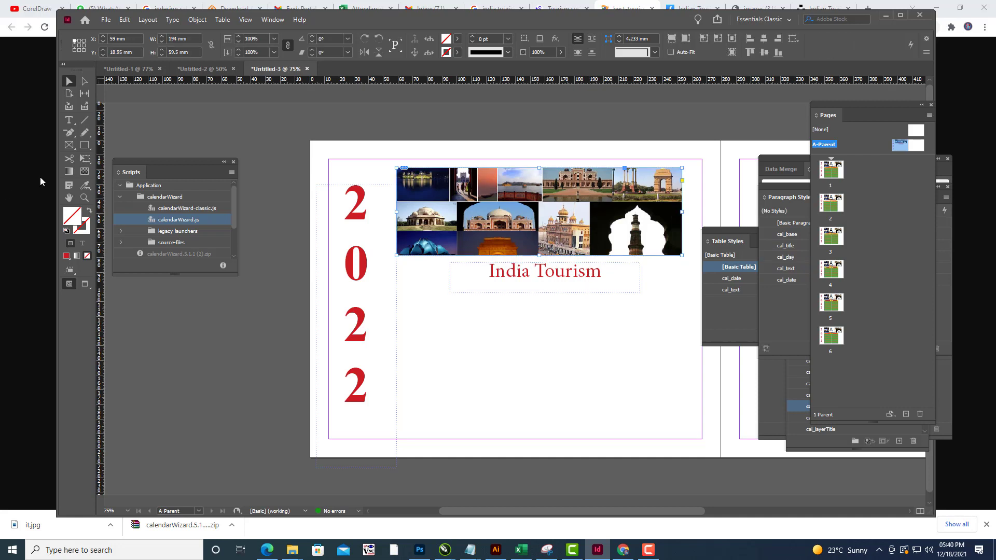
left_click(84, 158)
left_click_drag(681, 167, 628, 210)
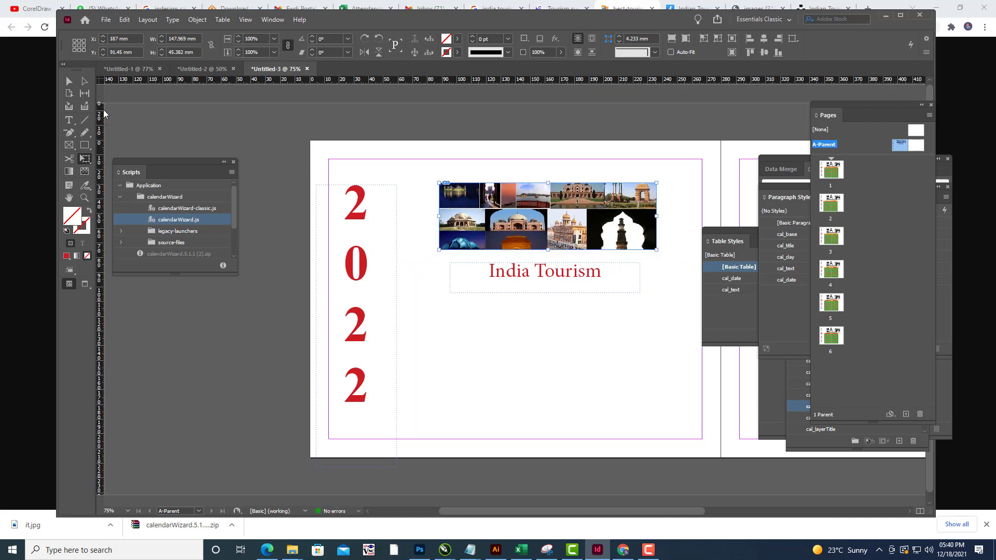
Move the "India Tourism" title frame above the collage on the parent page.
key("v")
left_click_drag(567, 278, 629, 191)
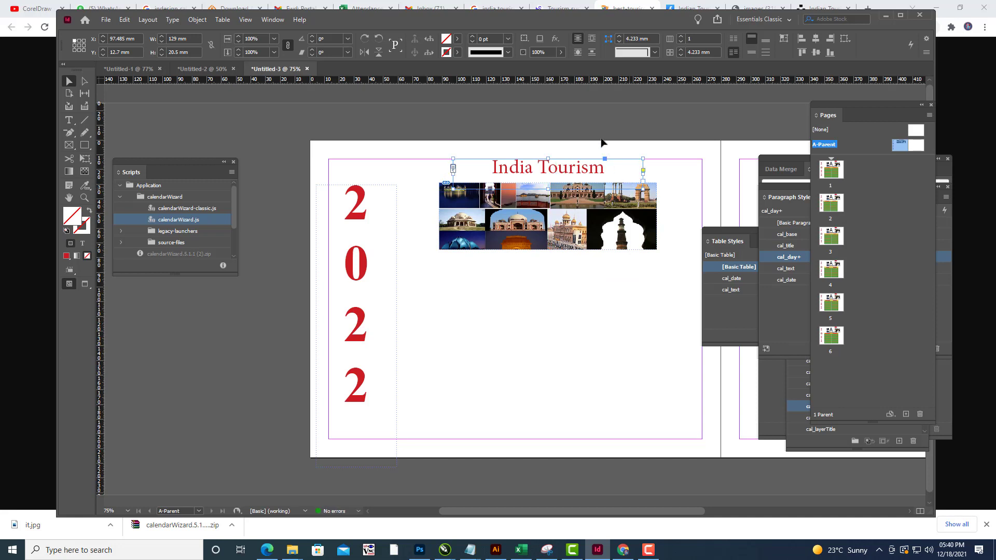
left_click(600, 138)
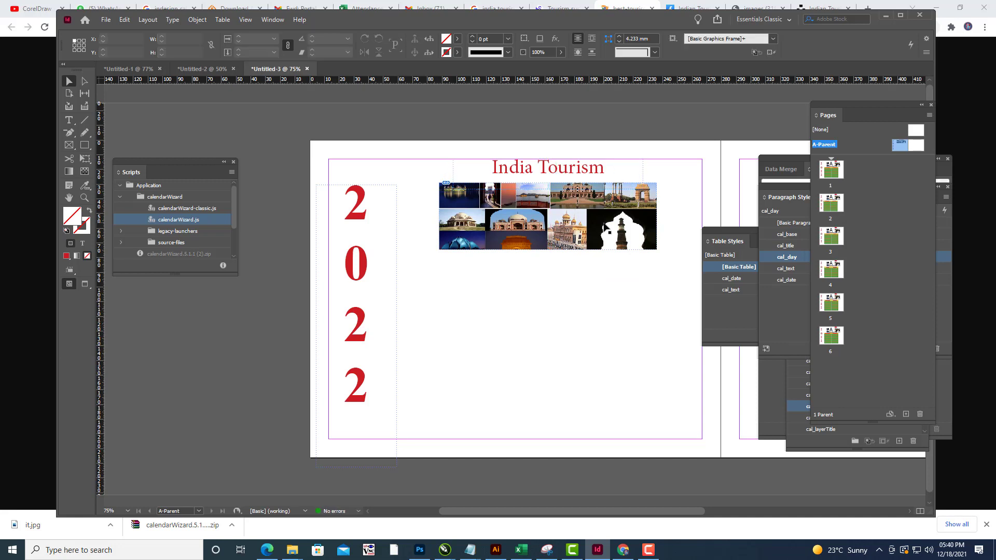
Give the collage frame a 3 pt red stroke using the C=15 M=100 Y=100 K=0 swatch.
left_click(605, 228)
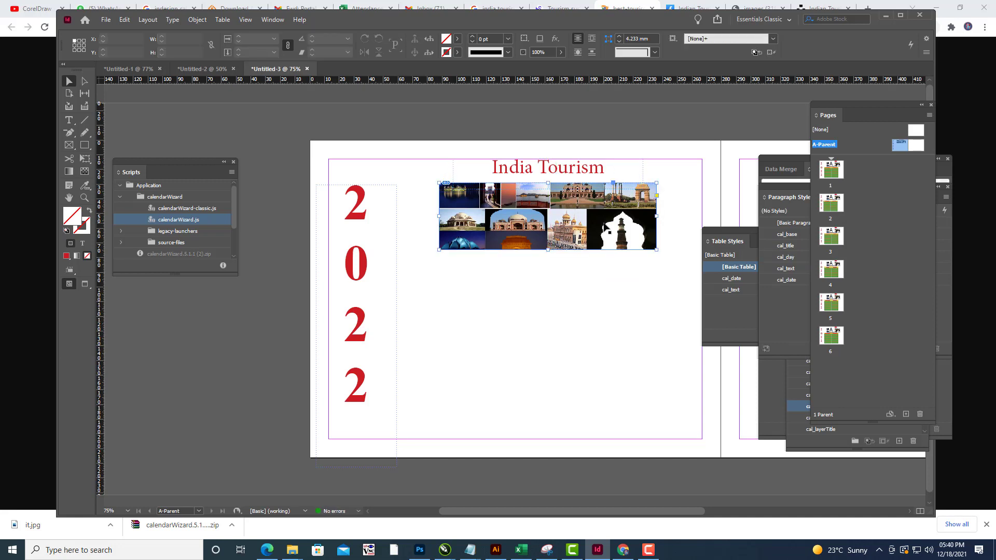
left_click(458, 52)
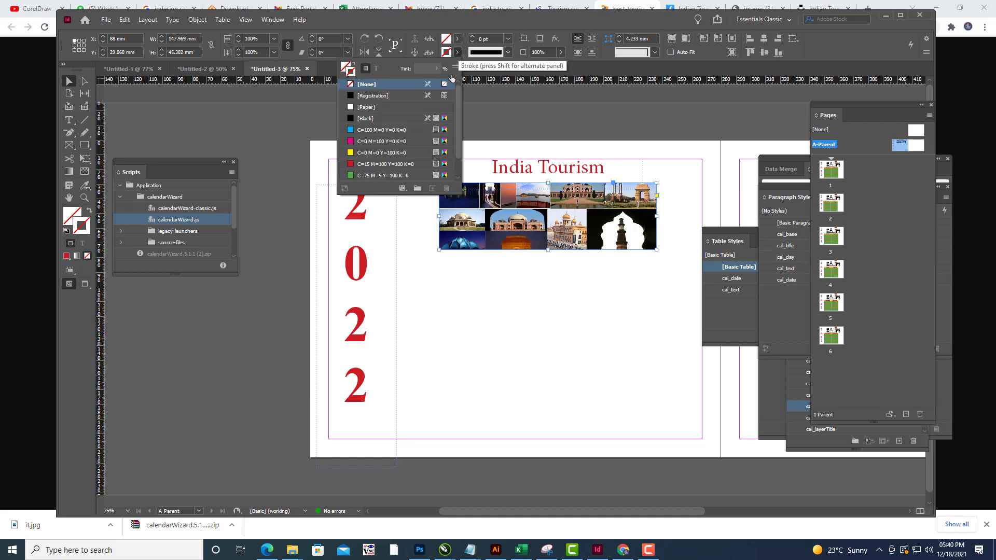
left_click(357, 165)
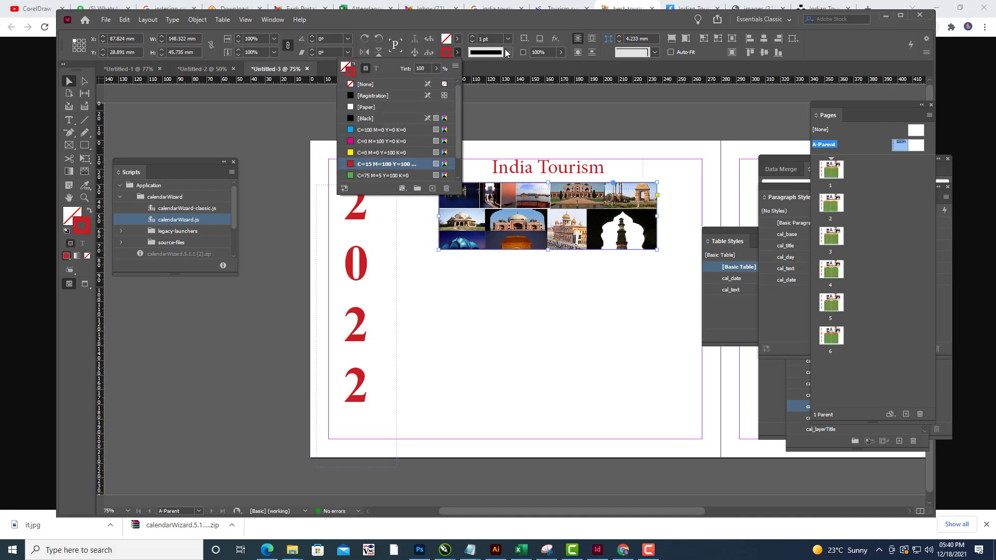
left_click(474, 36)
left_click(473, 35)
left_click(474, 36)
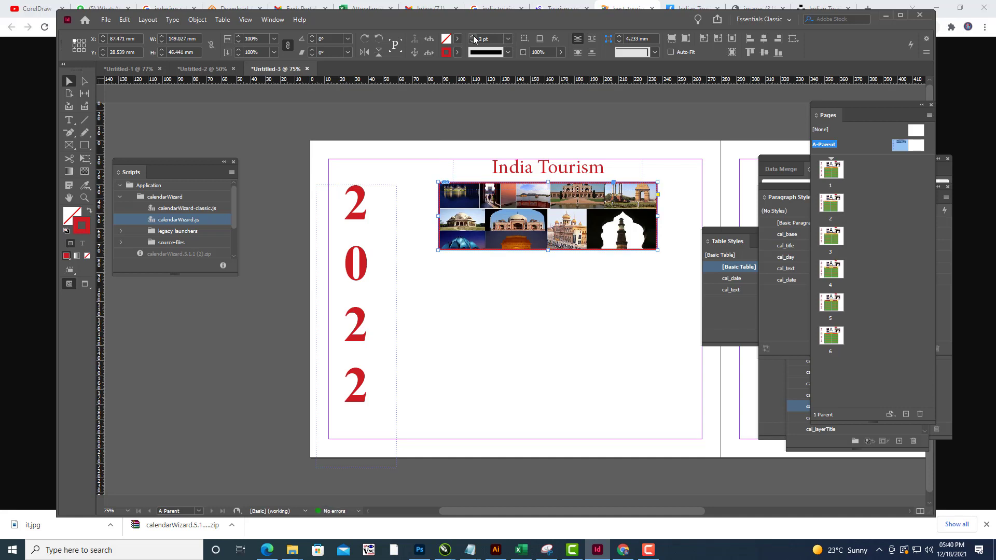
left_click(260, 144)
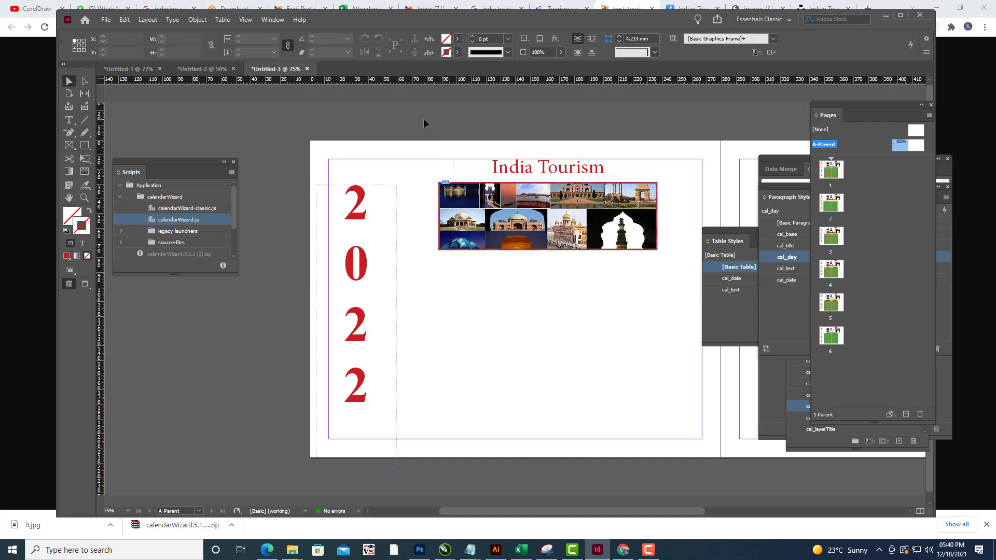
Preview the parent page without guides and check the title and bordered collage on page 1.
key("w")
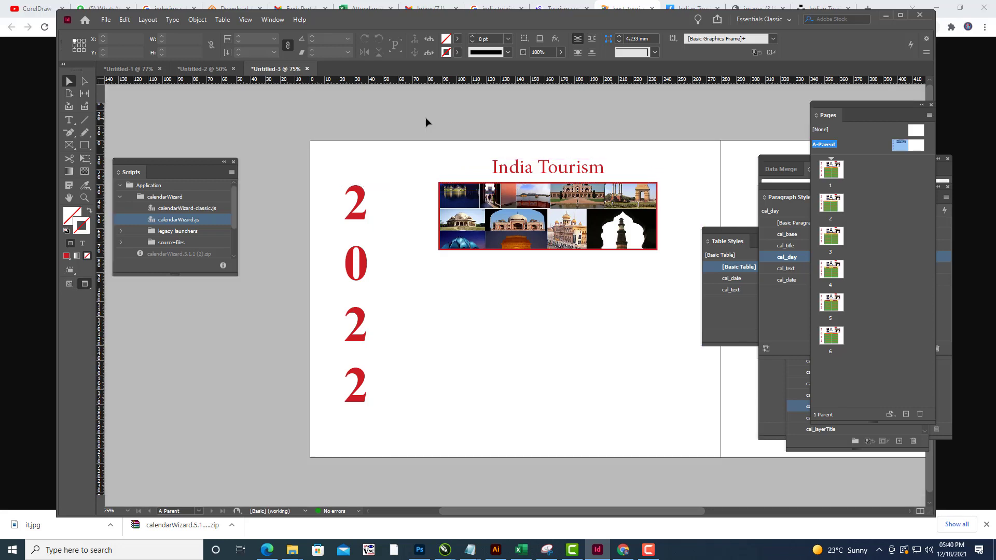
key("w")
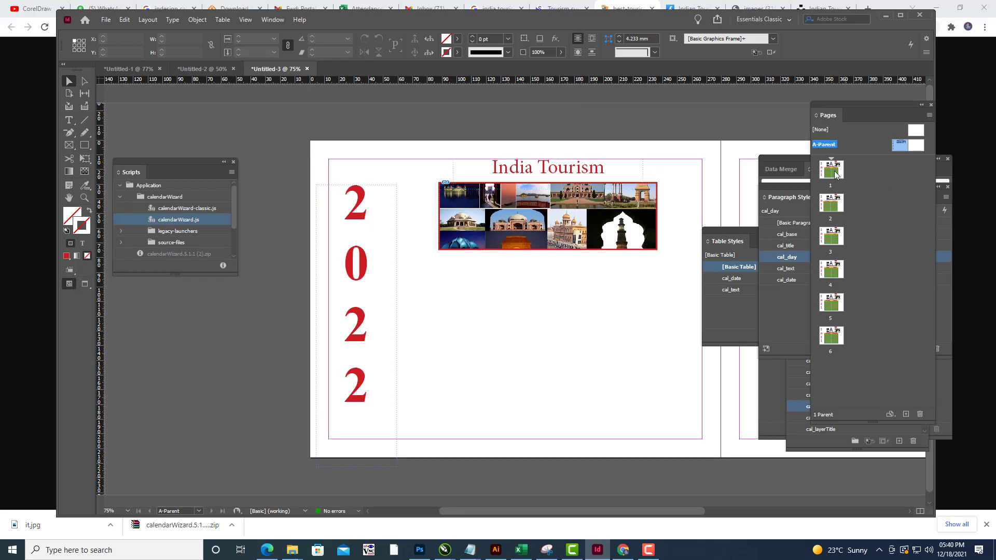
left_click_drag(836, 174, 837, 175)
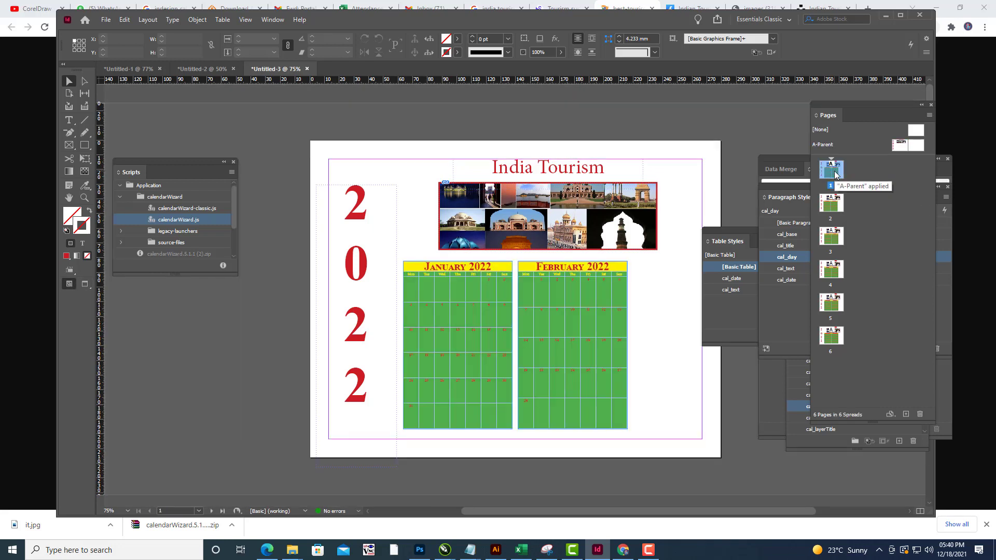
Centre the title and collage together horizontally on the parent page and lower them to about Y 17 mm.
double_click(907, 147)
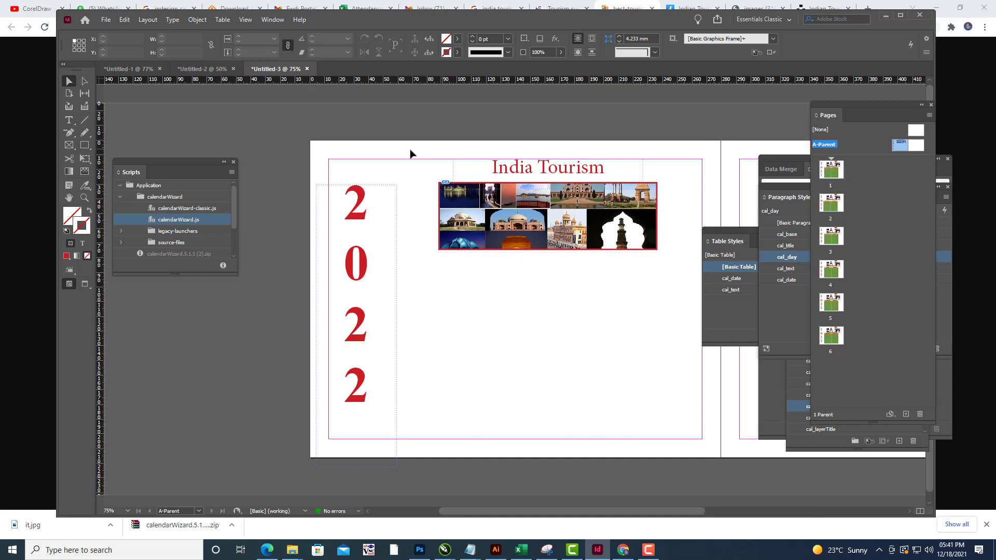
left_click(634, 227)
left_click_drag(635, 224, 603, 223)
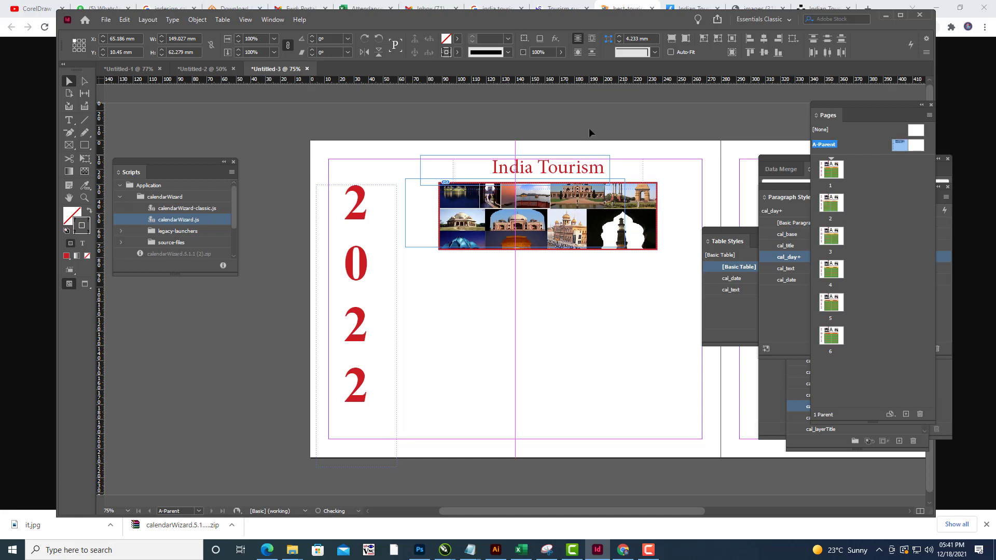
left_click_drag(566, 201, 565, 209)
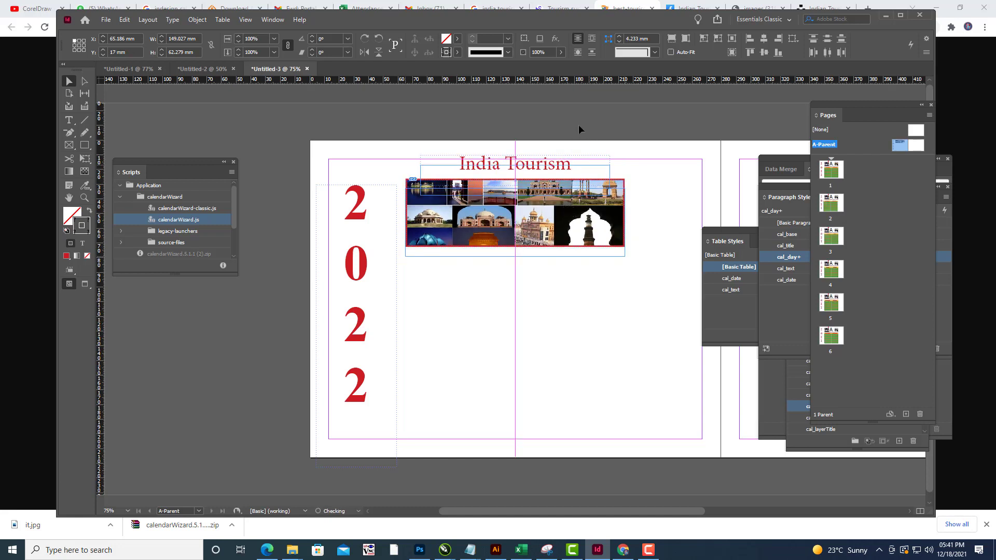
Preview page 1 without guides and compare its calendar placement with the March and April page.
double_click(832, 169)
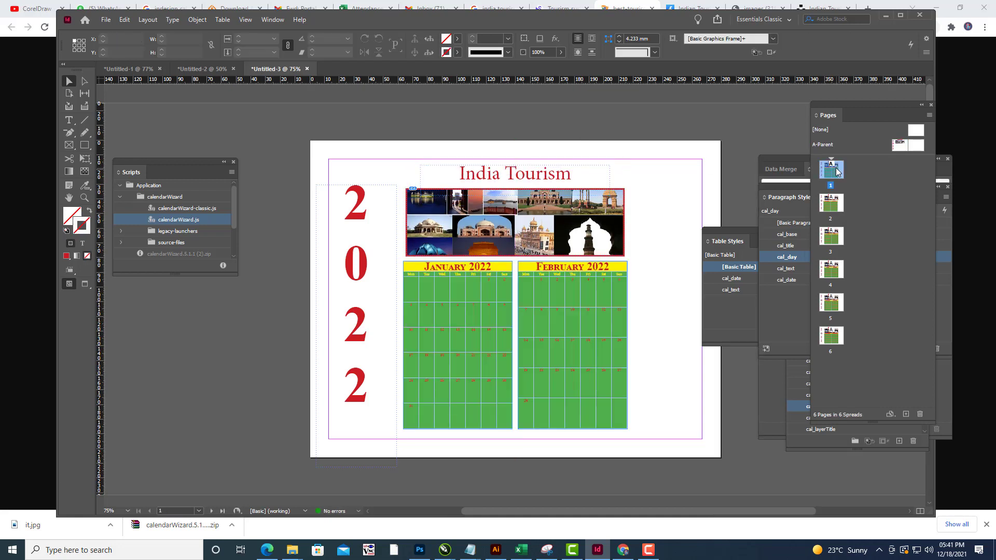
key("w")
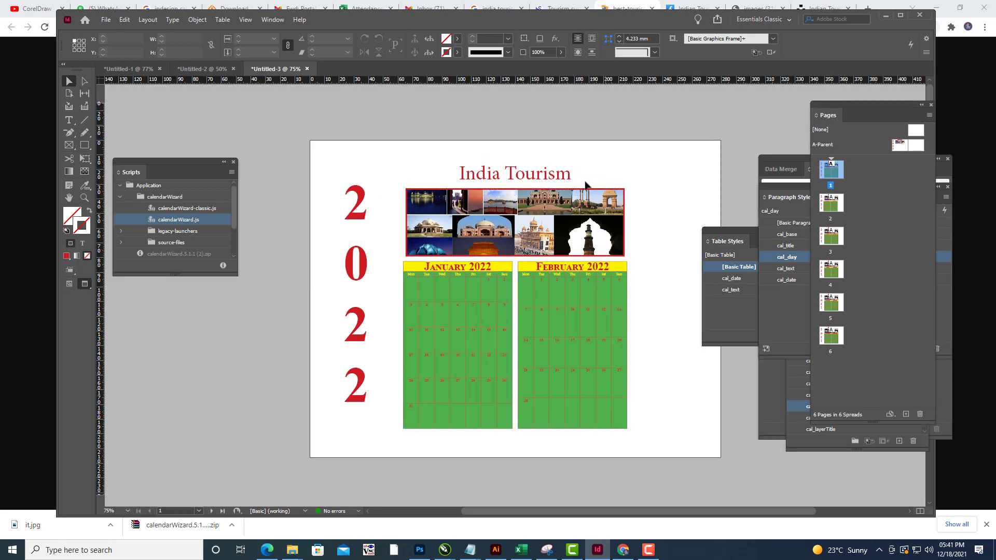
scroll(584, 204, "down", 3)
scroll(584, 204, "down", 5)
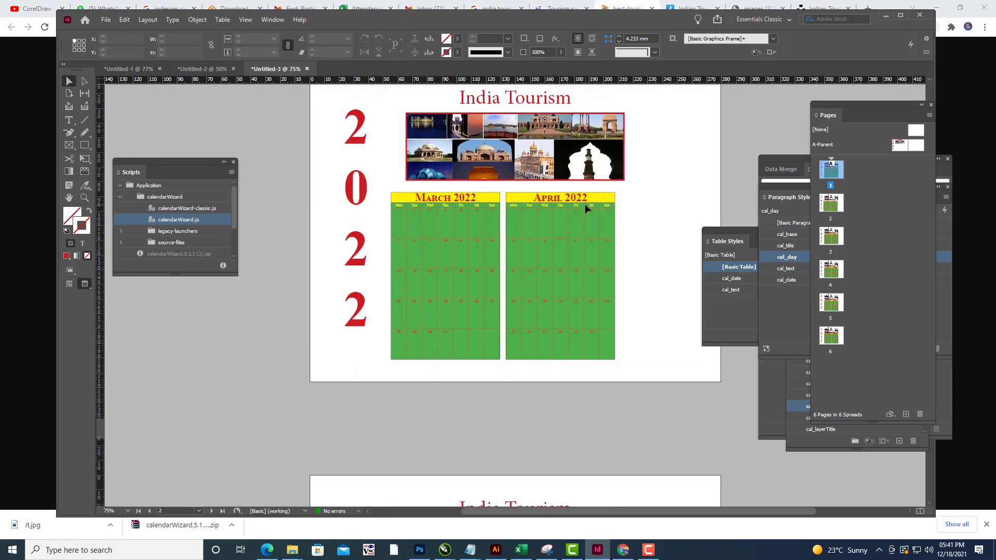
scroll(584, 204, "up", 5)
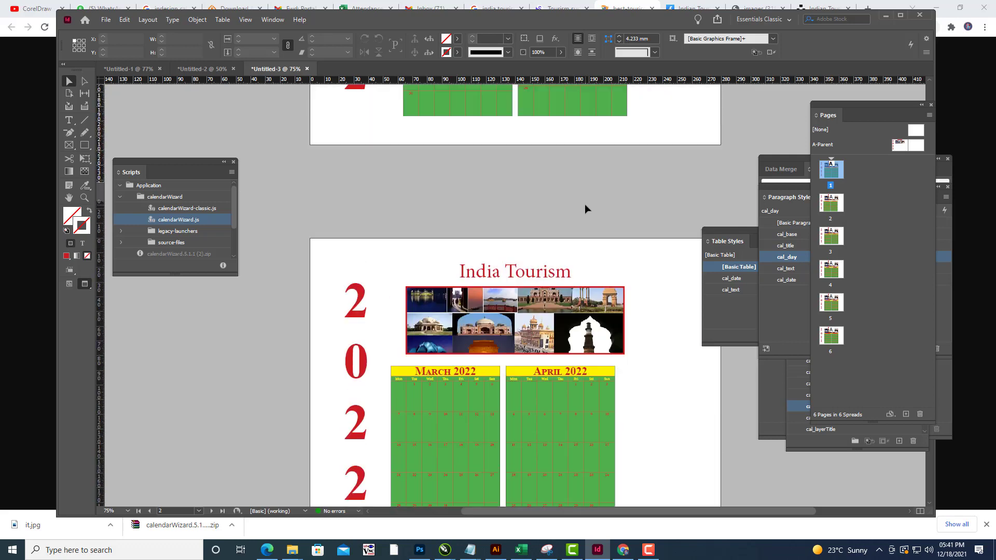
scroll(584, 209, "up", 2)
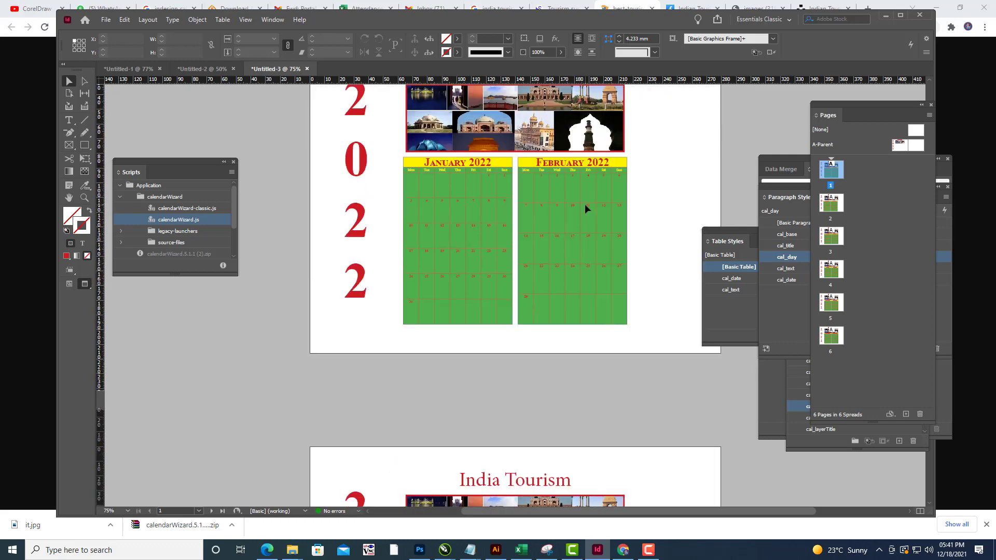
scroll(584, 209, "down", 3)
scroll(584, 209, "down", 3)
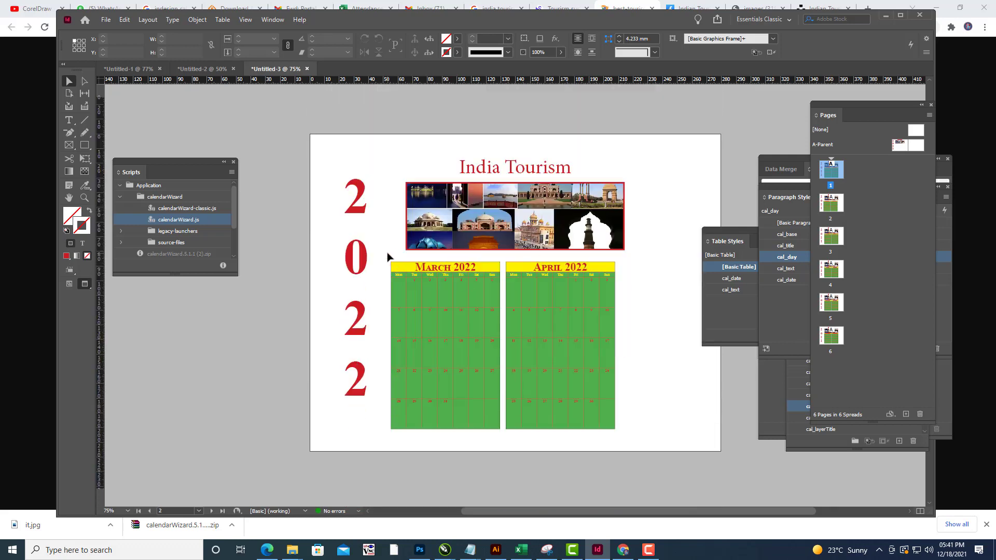
Move the March and April 2022 calendars together to the horizontal centre of page 2, at about X 63.5 mm.
left_click_drag(389, 261, 644, 443)
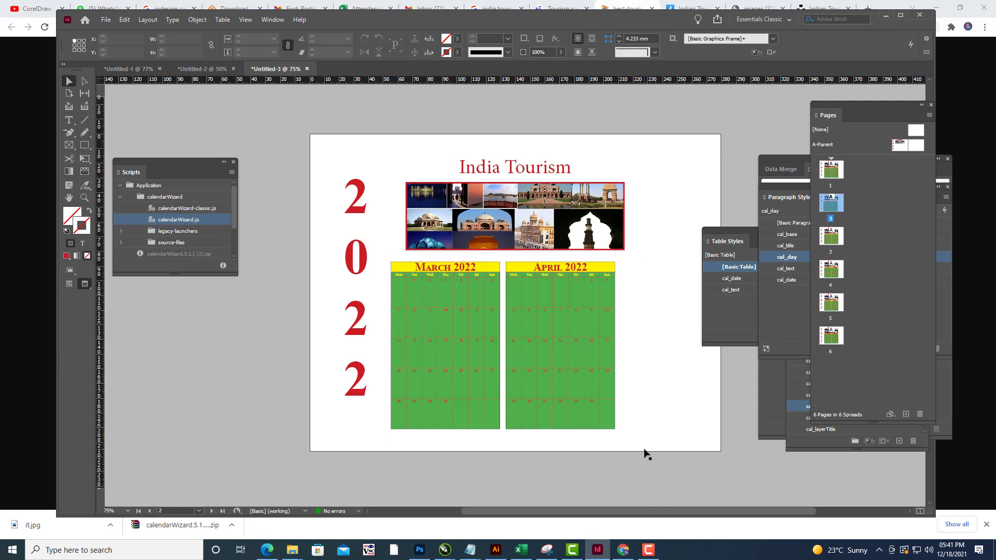
left_click_drag(582, 350, 592, 349)
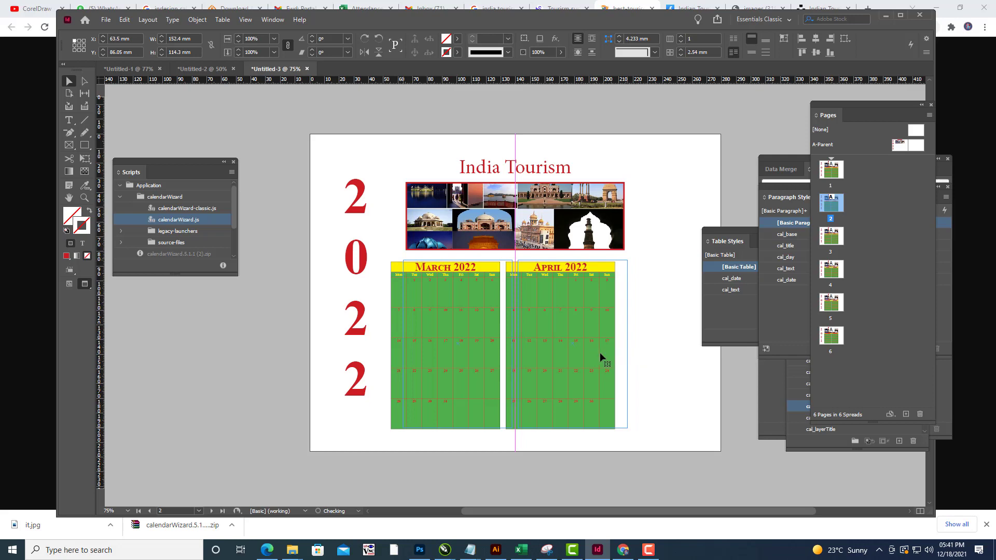
left_click(660, 363)
Review the remaining calendar pages from May through December 2022.
scroll(661, 363, "down", 5)
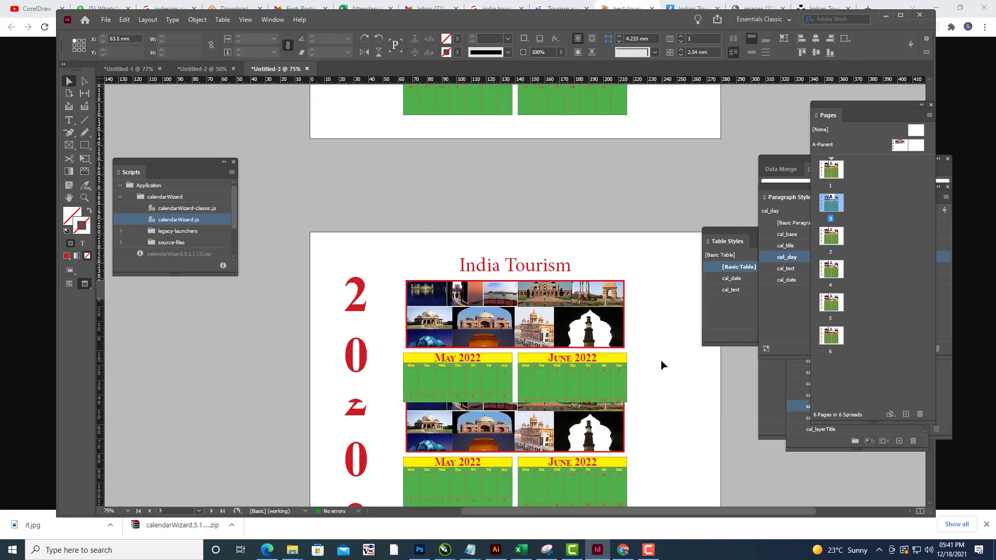
scroll(660, 364, "down", 5)
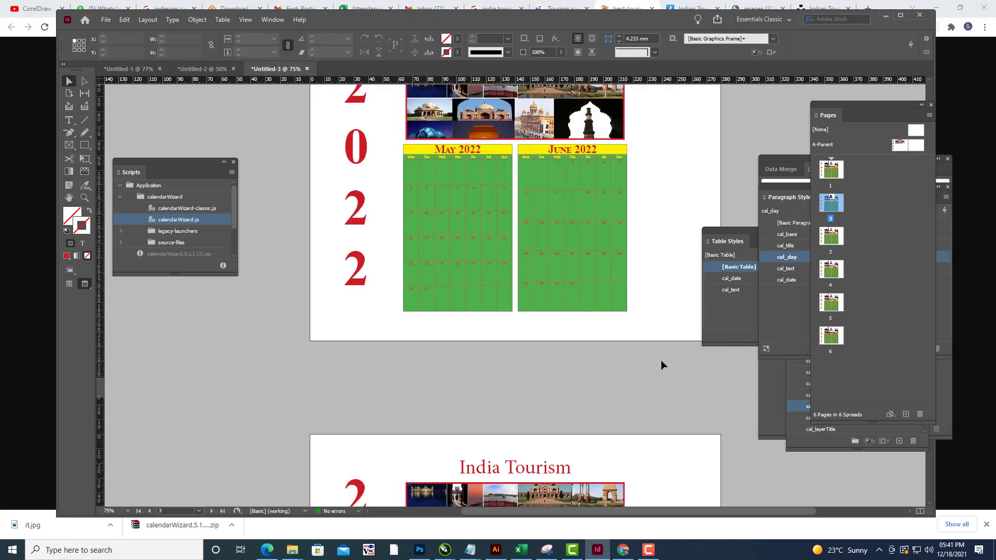
scroll(661, 364, "down", 5)
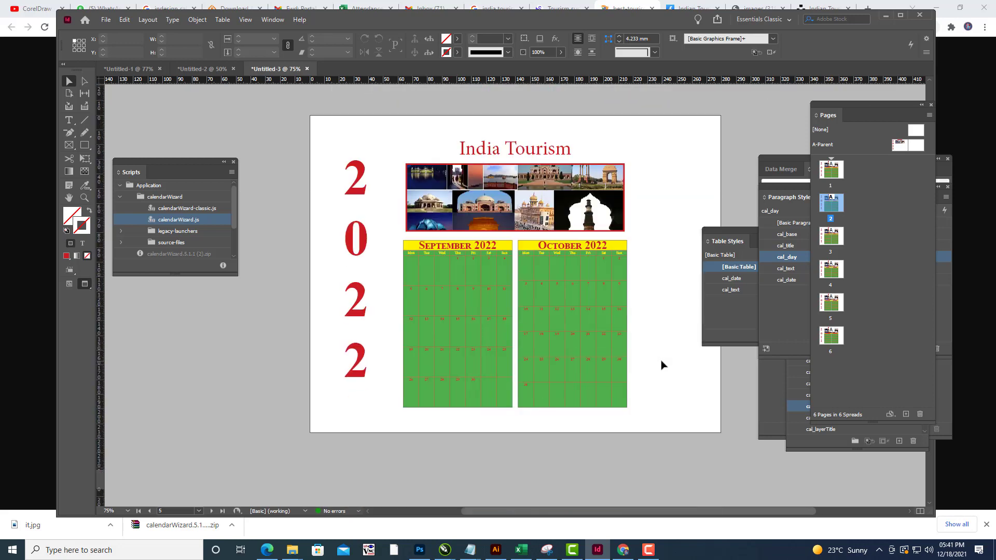
scroll(661, 365, "down", 5)
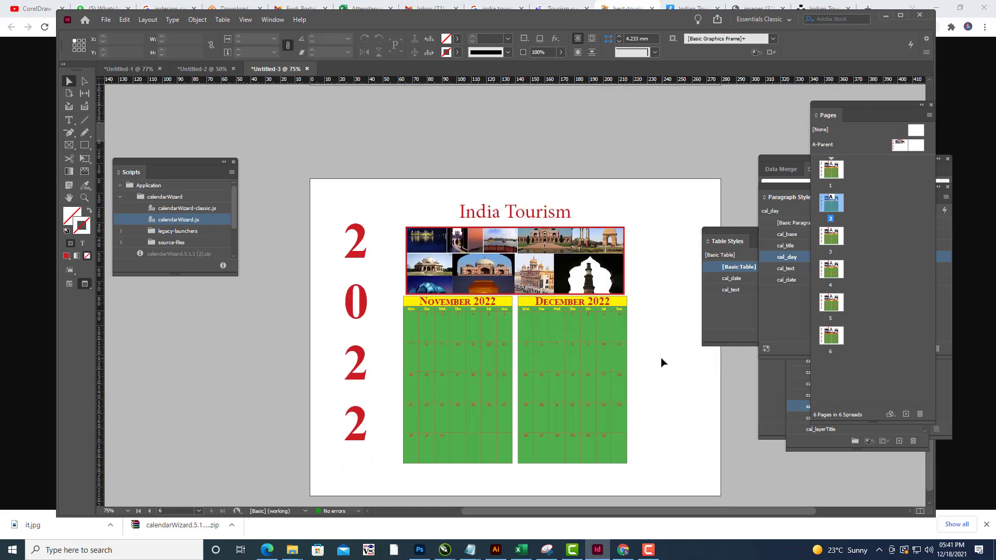
Compare the vertical gap between collage and months on the May to December pages, clearing the Table Styles panel from the page.
scroll(661, 361, "up", 10)
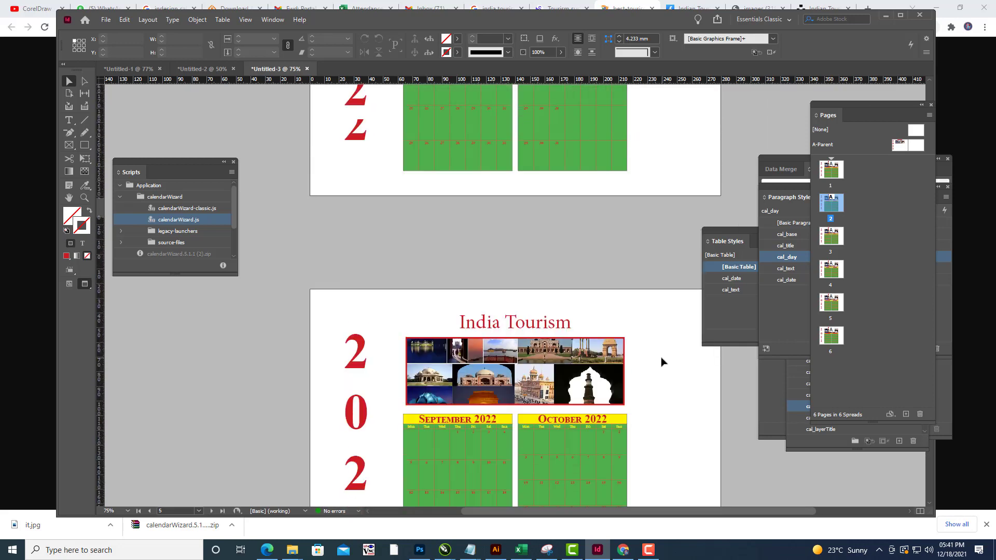
scroll(662, 361, "up", 5)
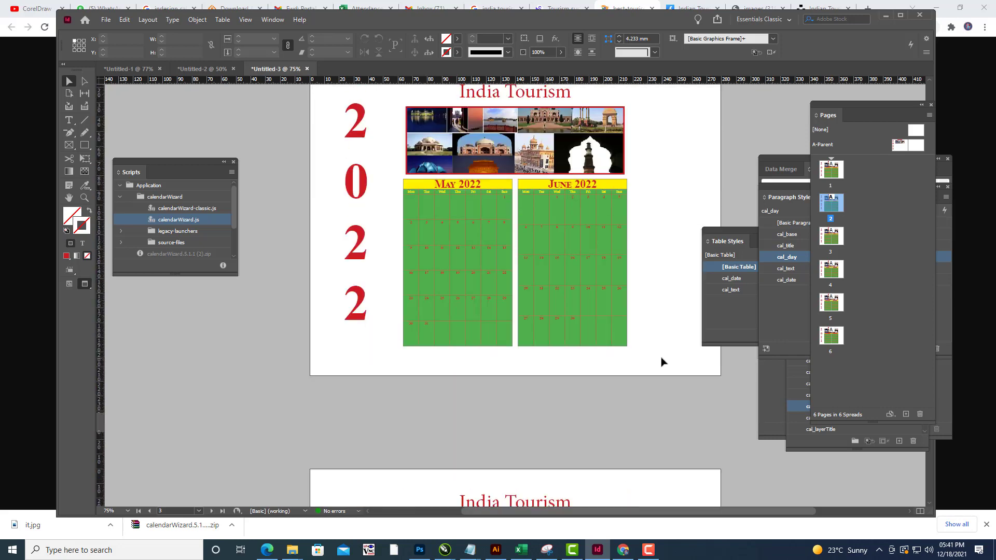
scroll(661, 361, "down", 15)
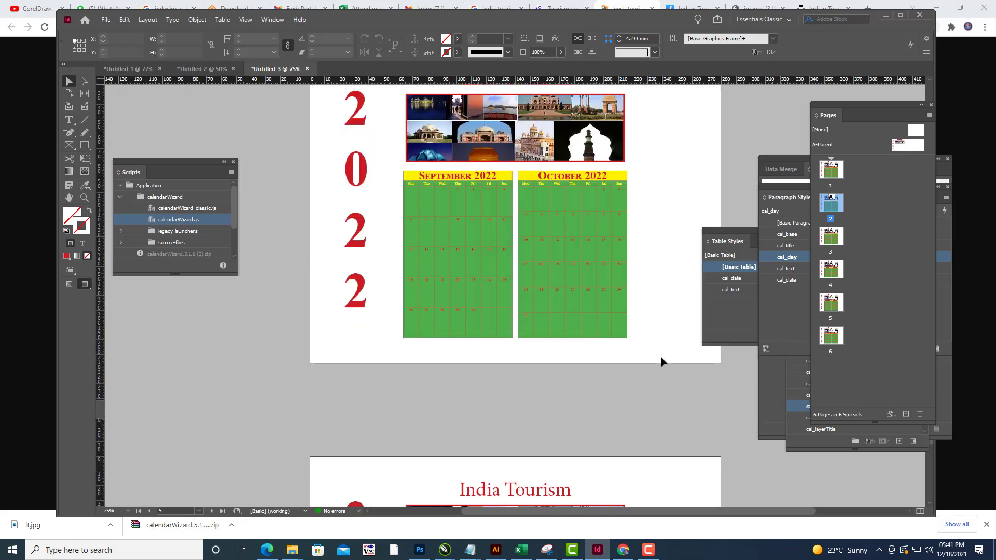
scroll(661, 362, "down", 2)
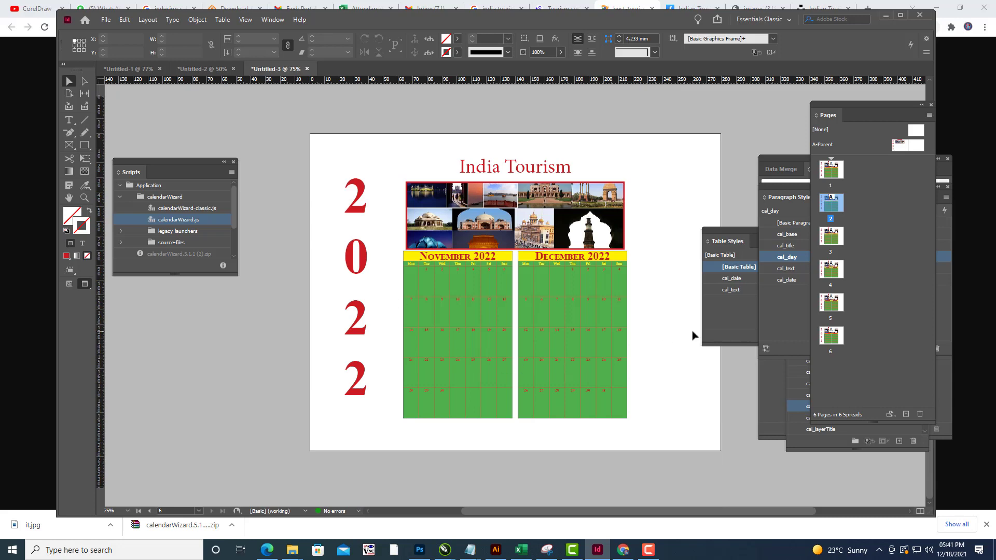
left_click_drag(718, 231, 748, 228)
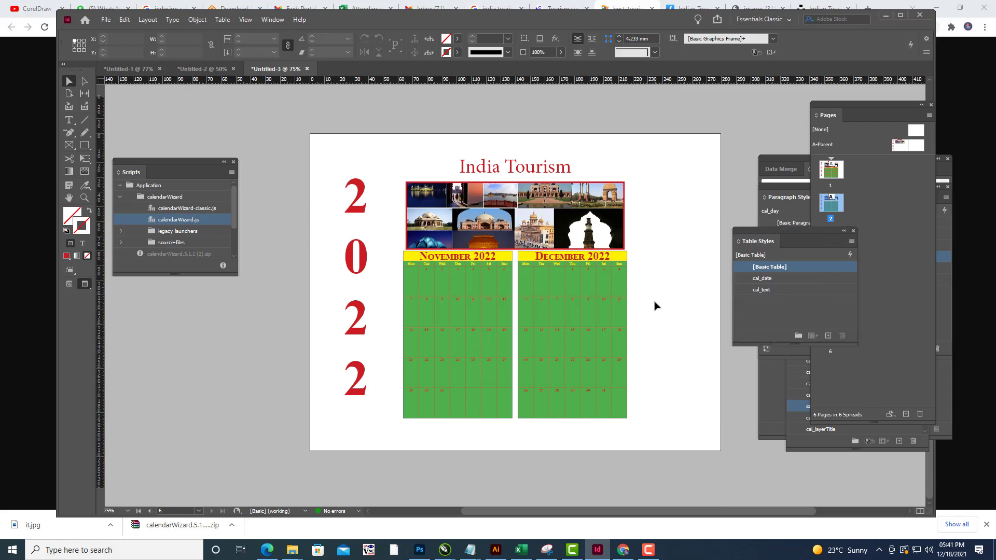
scroll(655, 306, "up", 5)
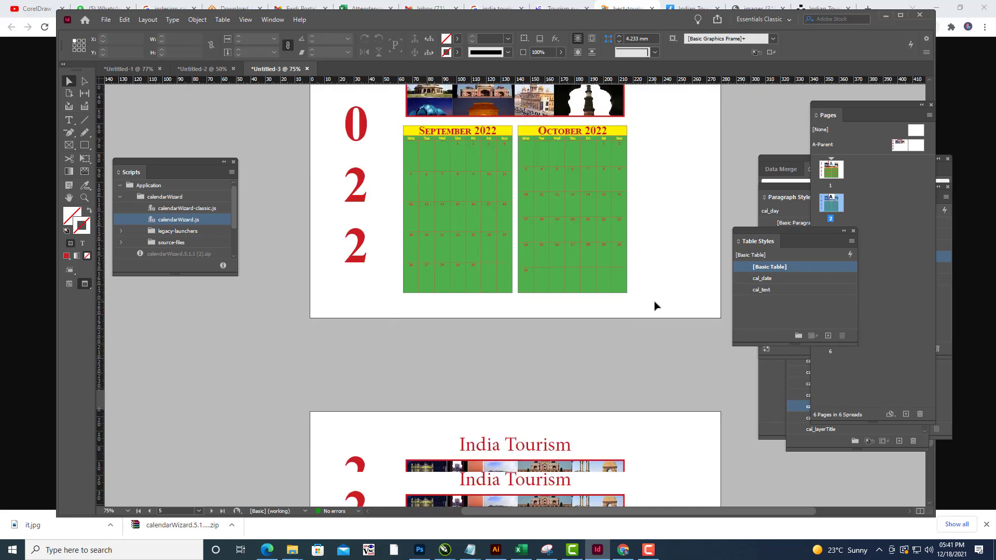
scroll(655, 306, "down", 3)
scroll(654, 306, "up", 3)
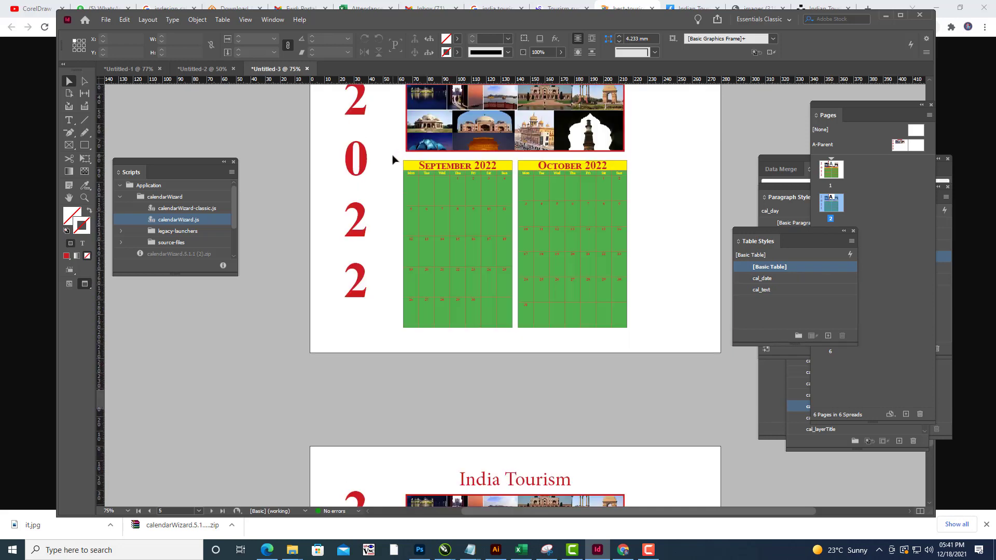
Lower the November and December 2022 calendars together on page 6 to about Y 85 mm, matching the September and October page.
left_click_drag(393, 159, 666, 320)
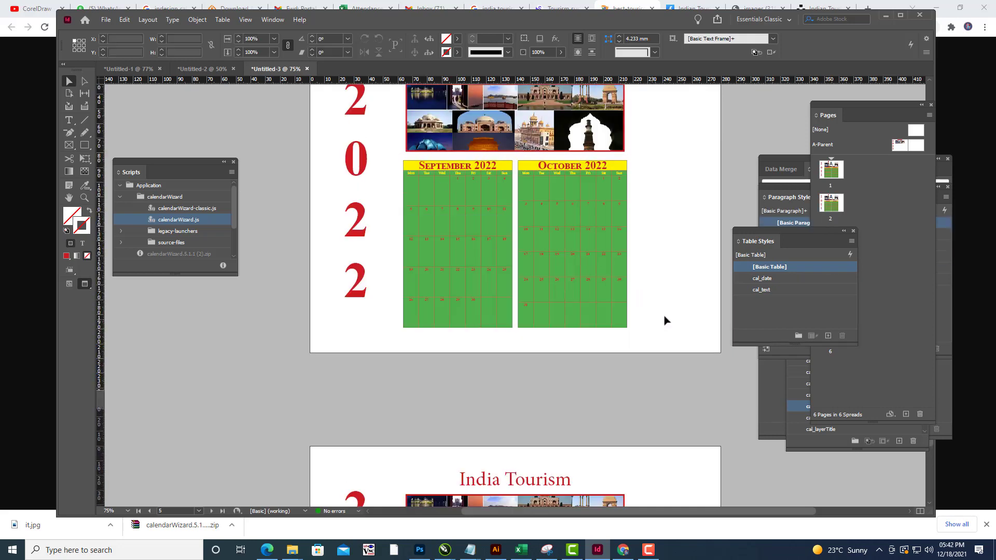
scroll(665, 320, "down", 4)
scroll(400, 353, "down", 1)
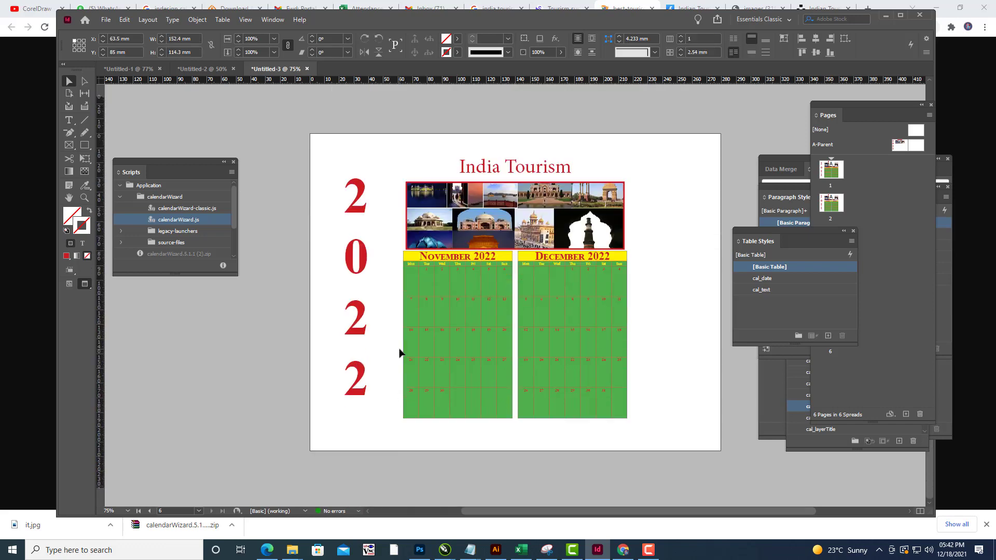
left_click_drag(386, 269, 640, 451)
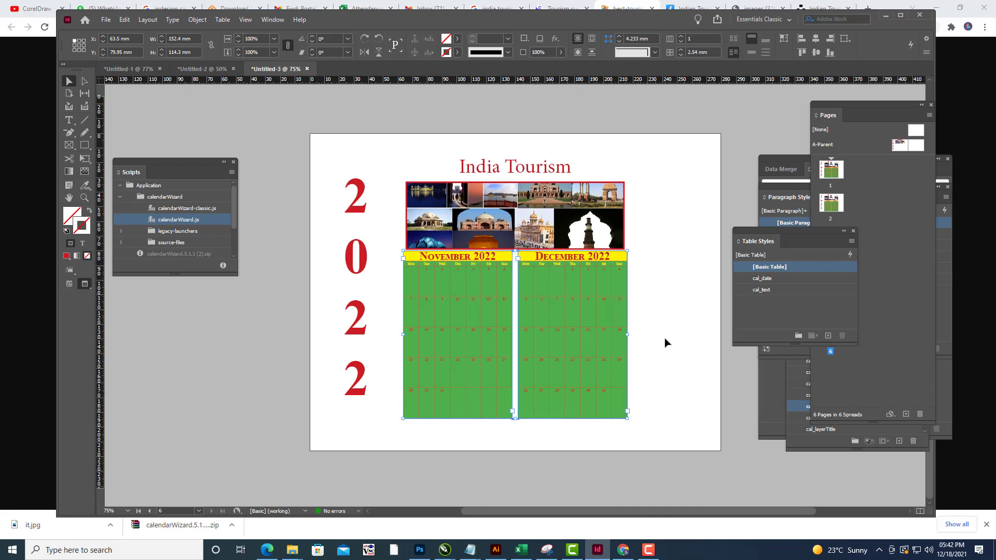
left_click_drag(576, 262, 576, 267)
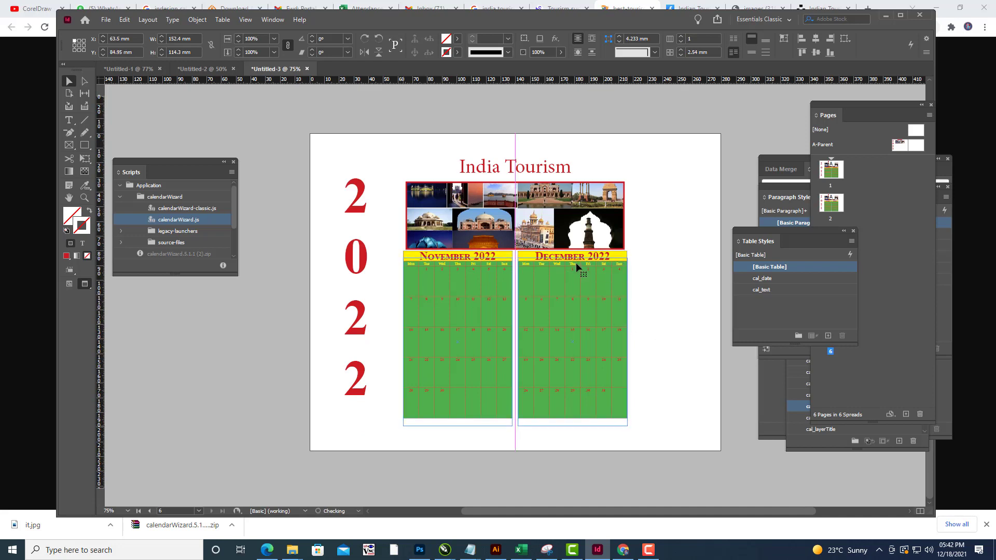
left_click(680, 273)
Review the calendar pages from page 6 back to page 1 at 50% zoom, checking their alignment.
scroll(680, 272, "up", 1)
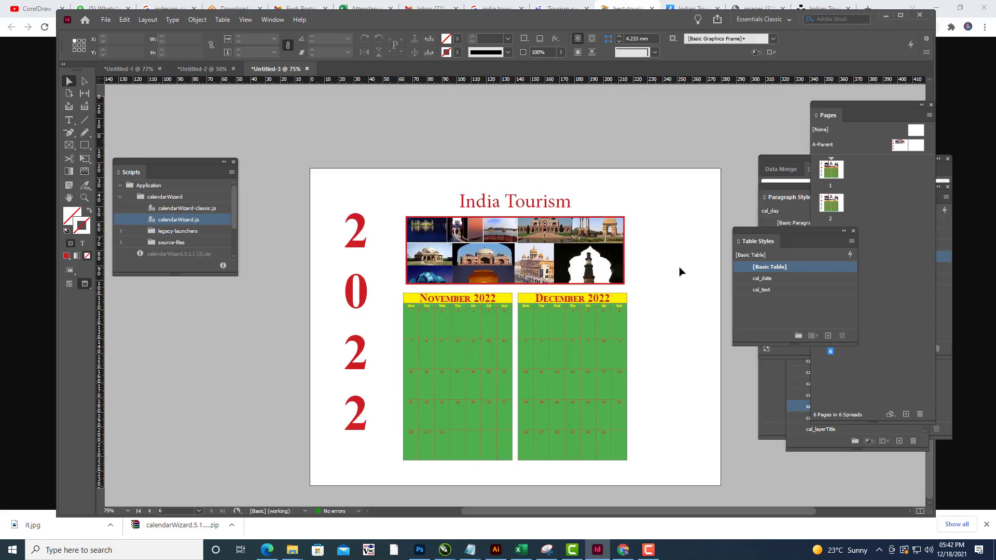
scroll(680, 272, "up", 20)
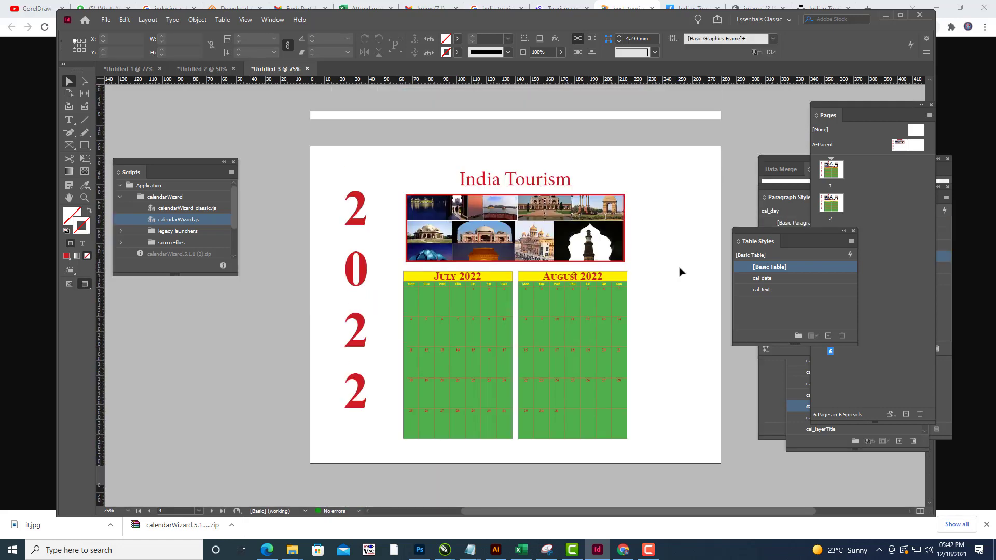
scroll(680, 273, "up", 2)
key("ctrl+minus")
key("ctrl+minus")
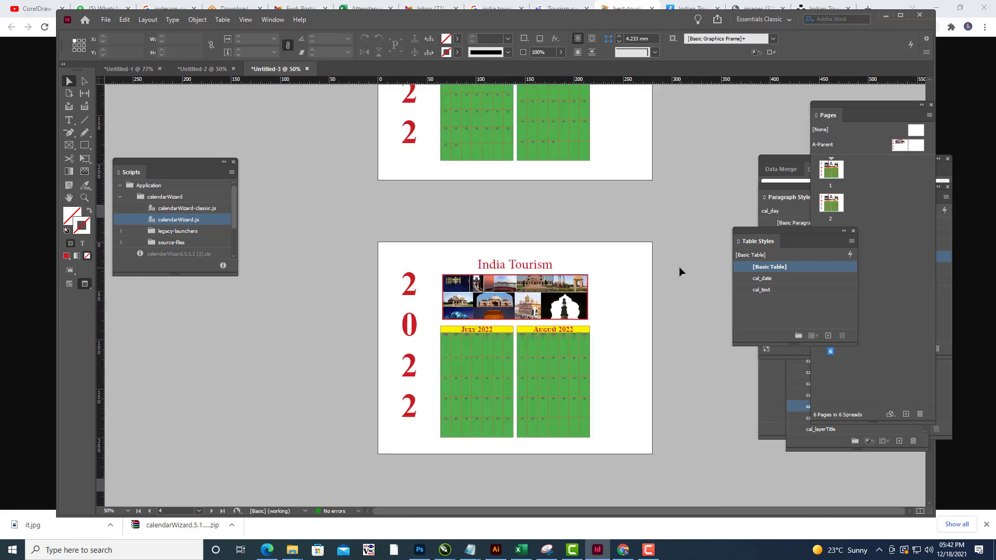
scroll(681, 272, "up", 3)
scroll(679, 267, "up", 10)
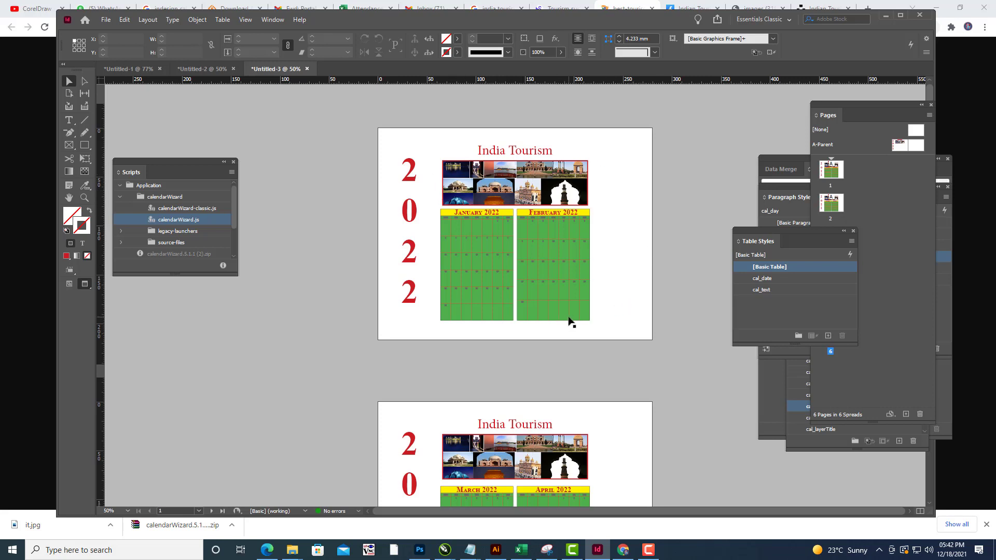
scroll(570, 322, "up", 2)
scroll(570, 322, "down", 2)
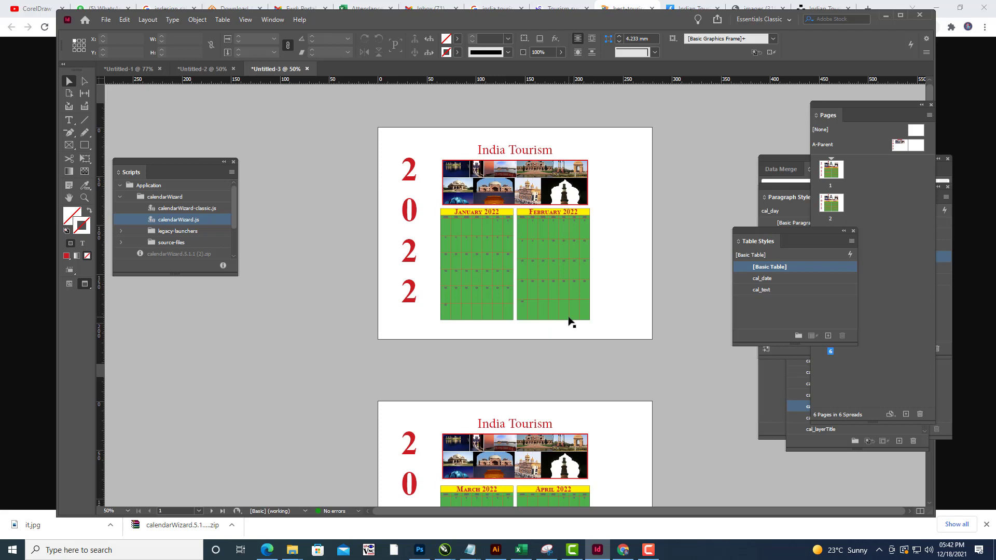
Switch to Chrome and search Google Images for "famous touris places in india" in a new tab.
left_click(886, 17)
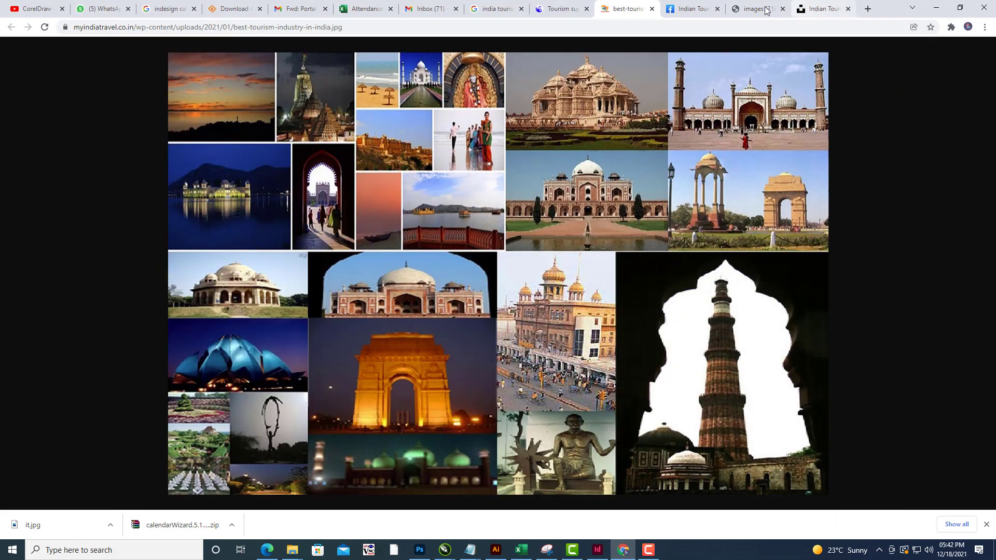
left_click(761, 9)
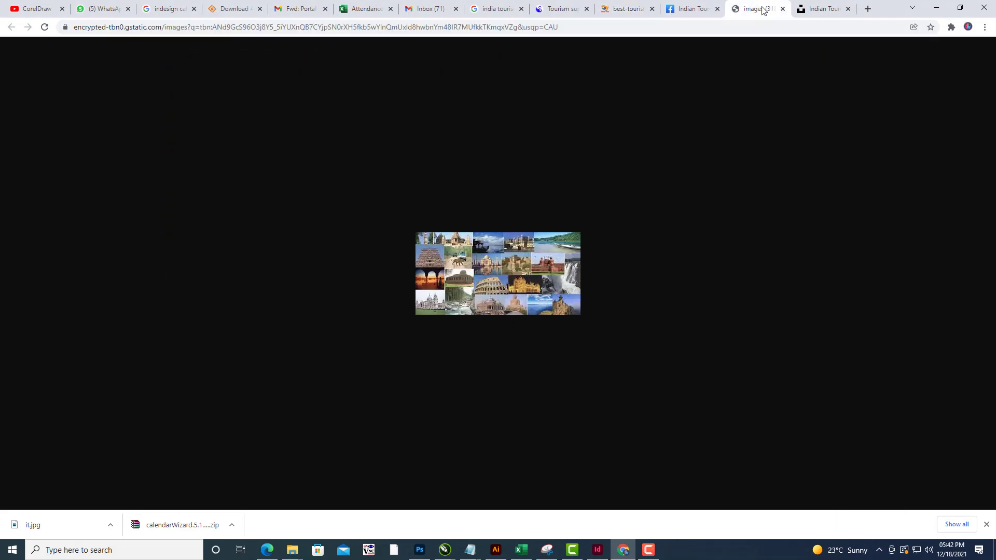
left_click(832, 10)
left_click(867, 9)
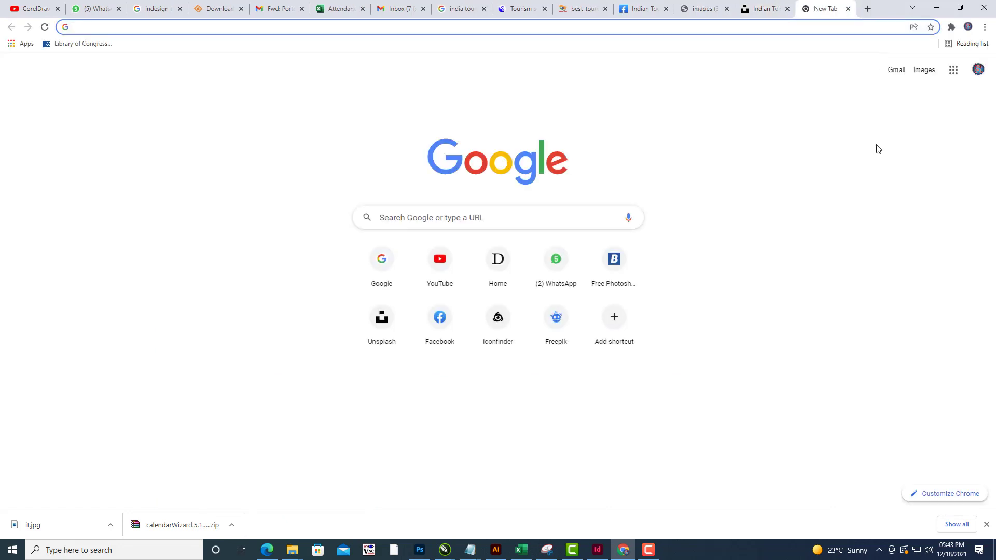
left_click(923, 70)
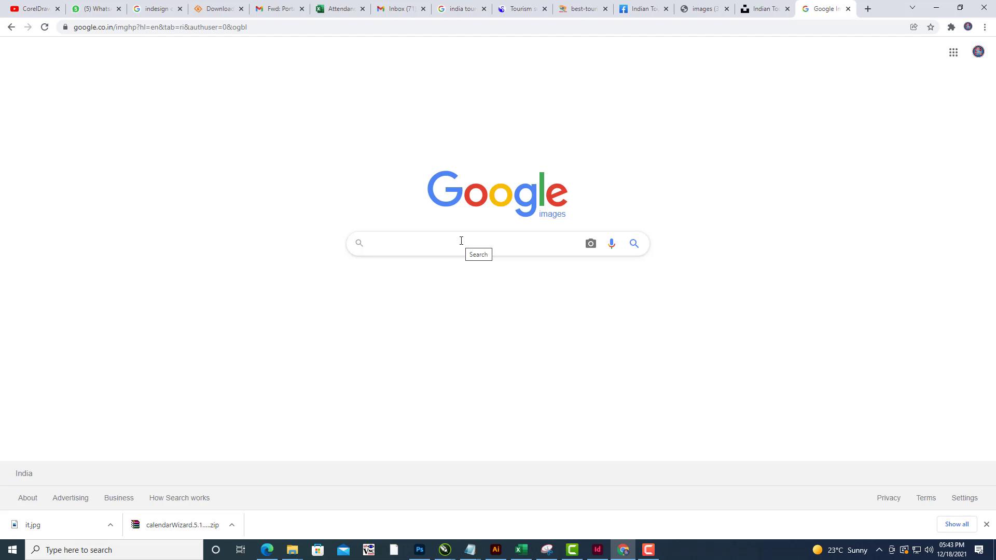
type("famous t")
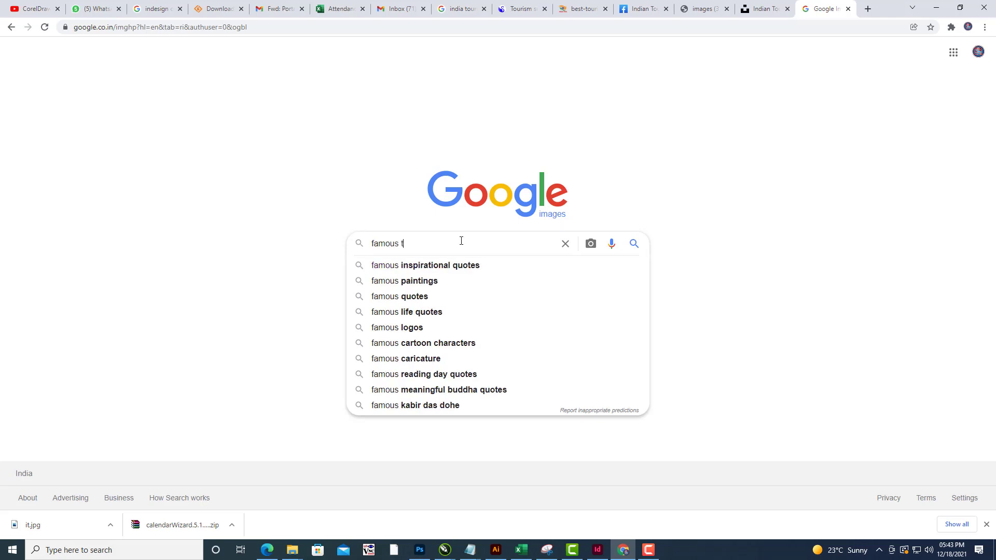
type("ouris p")
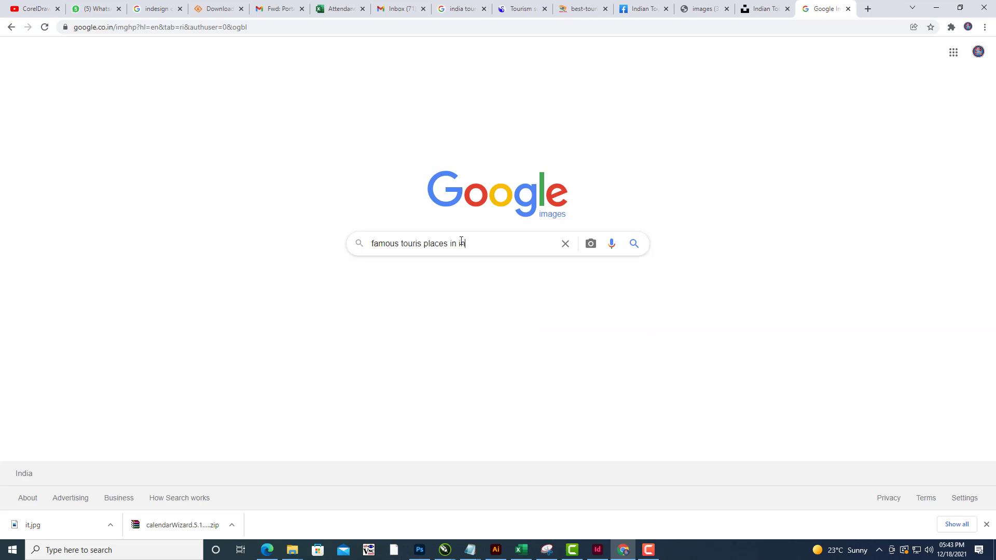
type("laces in india")
key("Return")
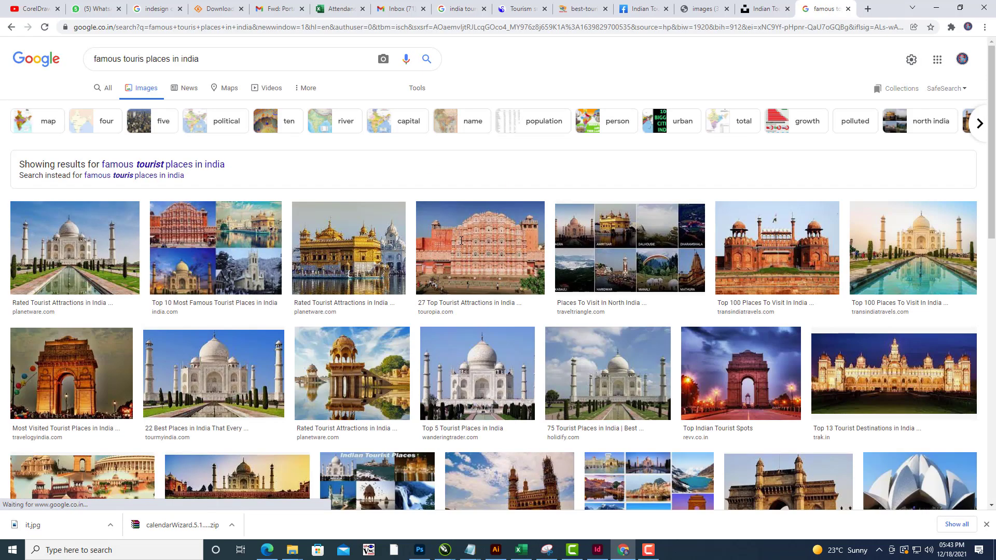
Open the touropia.com Hawa Mahal image at full size and save it as a JPEG in the Desktop folder it, extending its file name.
left_click(490, 245)
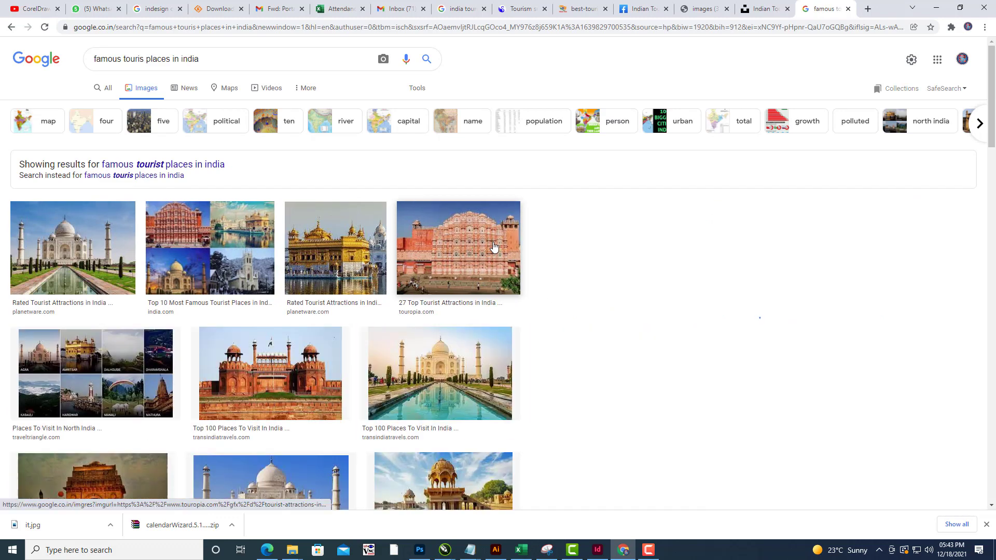
right_click(850, 239)
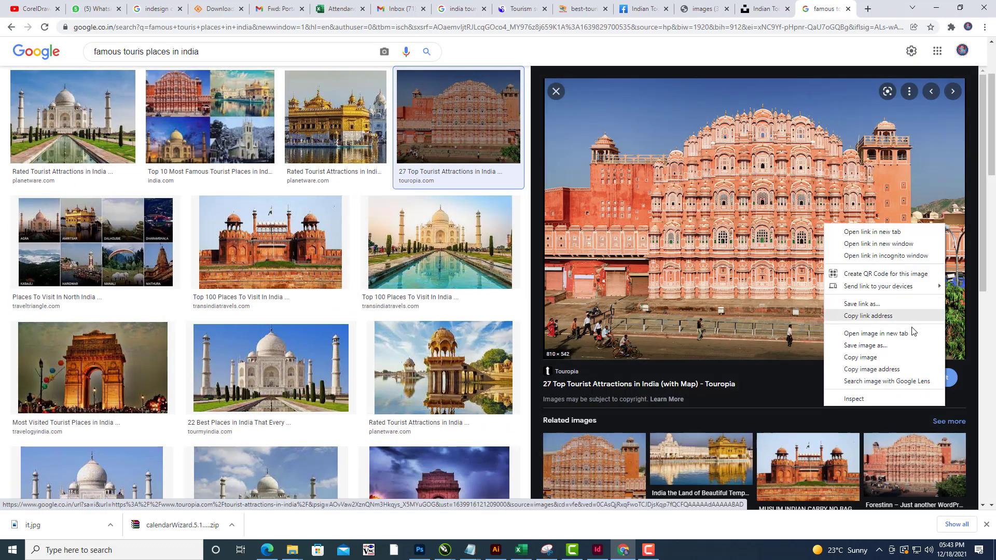
left_click(908, 314)
left_click(829, 8)
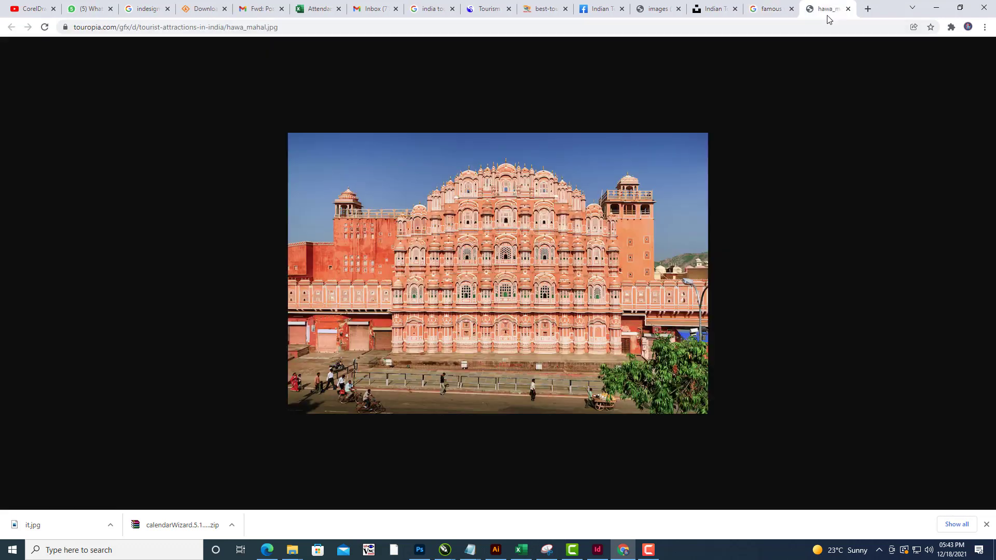
right_click(601, 185)
left_click(616, 209)
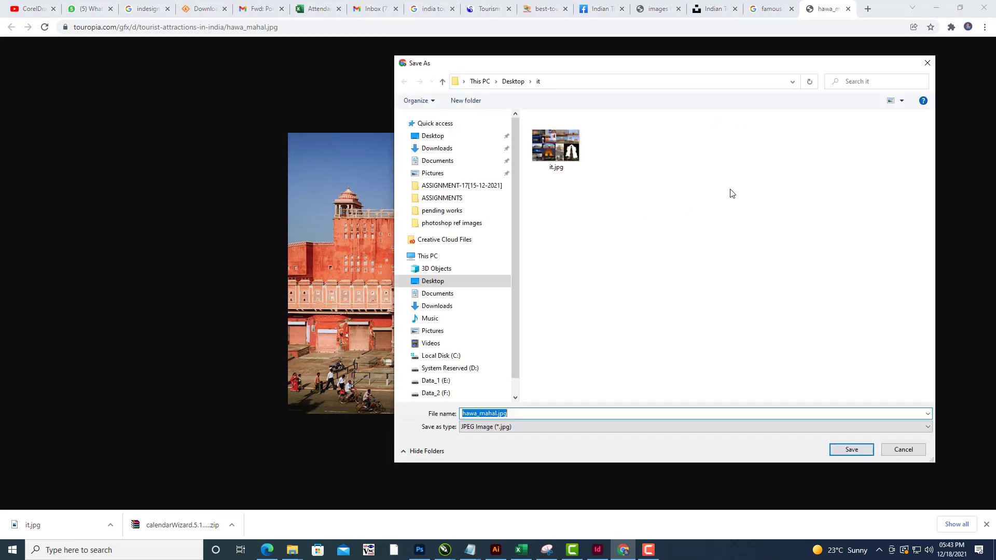
left_click(527, 413)
left_click(851, 449)
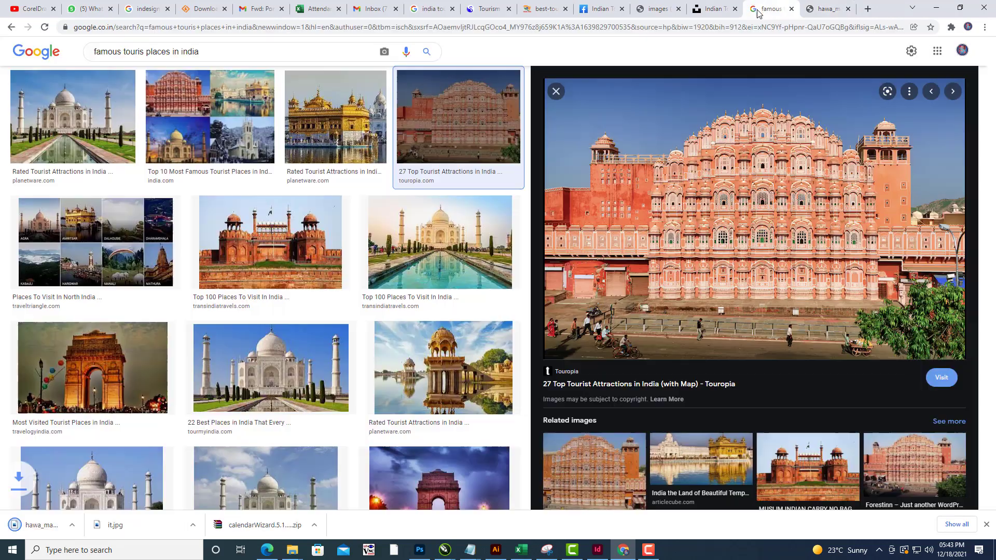
Open the planetware.com Taj Mahal image from the search results at full size in its own tab.
left_click(768, 9)
scroll(293, 154, "up", 3)
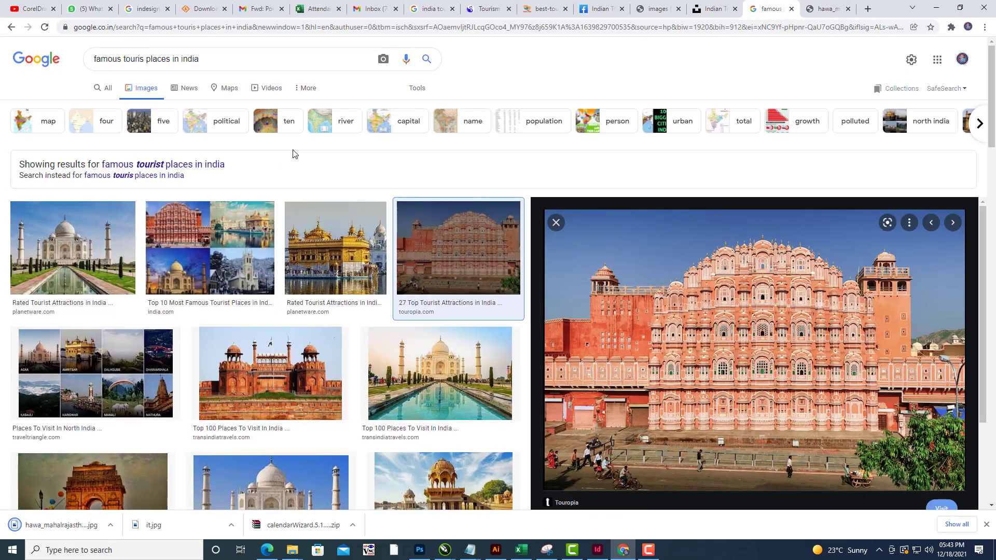
left_click(72, 248)
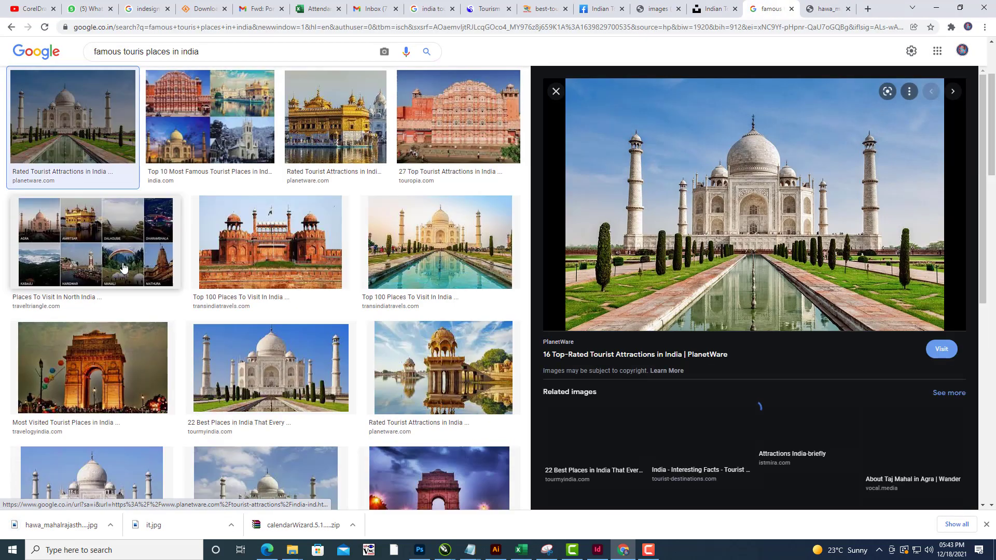
right_click(786, 191)
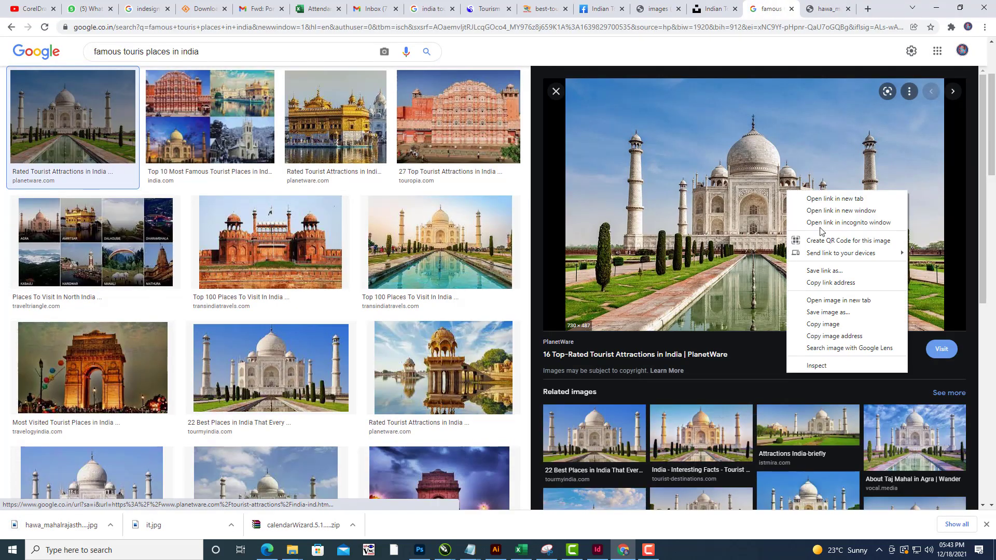
left_click(839, 301)
left_click(829, 9)
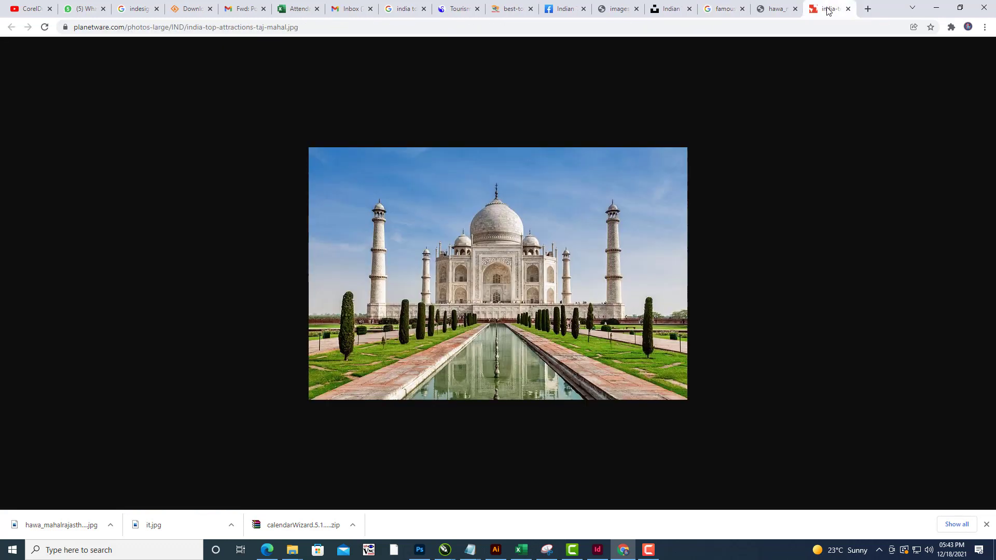
right_click(621, 204)
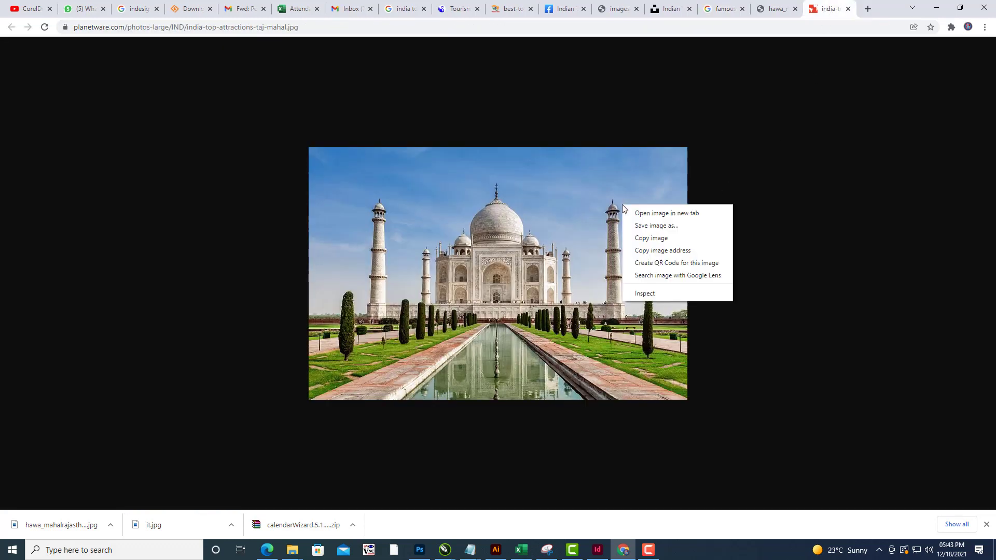
Select the tourmyindia.com Taj Mahal picture in the image search results and open its preview image in its own tab.
left_click(761, 9)
left_click(724, 8)
scroll(320, 273, "down", 3)
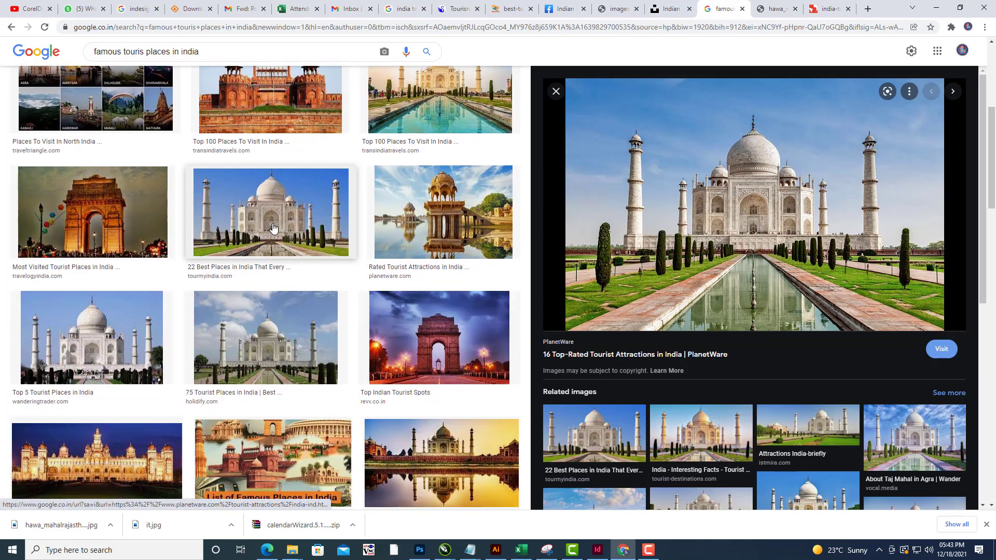
left_click(321, 259)
right_click(756, 202)
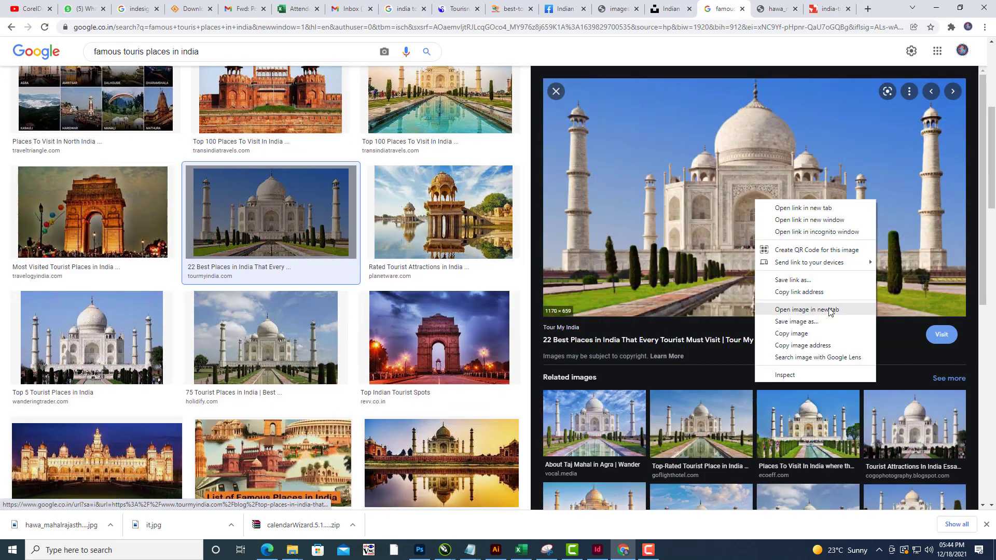
left_click(807, 309)
left_click(829, 9)
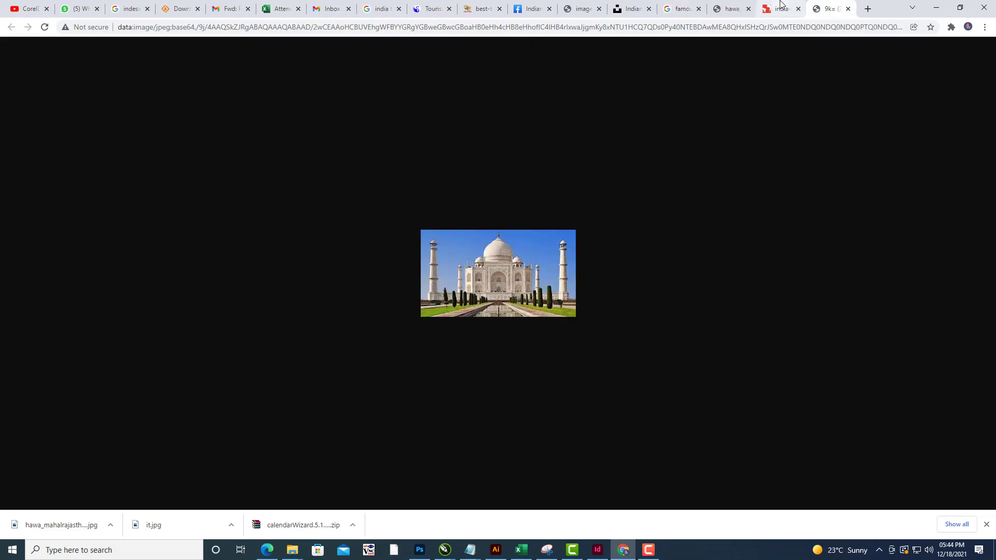
left_click(781, 9)
left_click(729, 10)
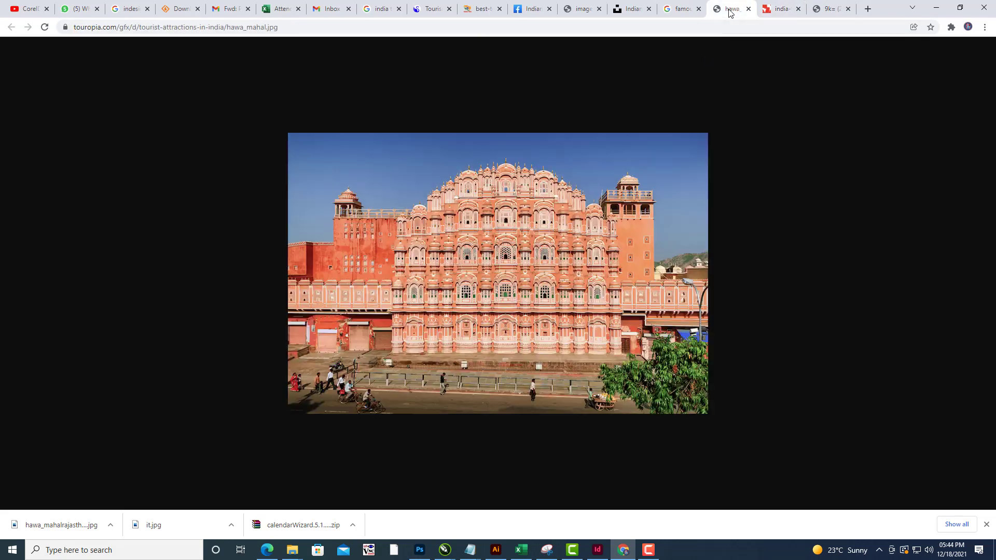
Open the tourmyindia.com article from the search preview and save its Taj Mahal picture as JPEG Taj-Mahal-Agra in the Desktop folder it.
left_click(672, 9)
left_click(798, 150)
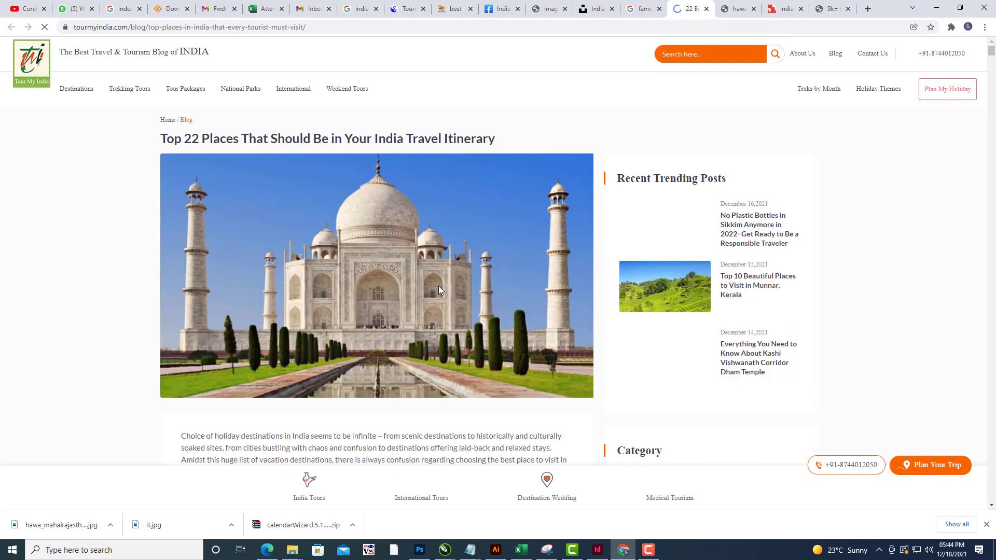
right_click(439, 287)
left_click(462, 308)
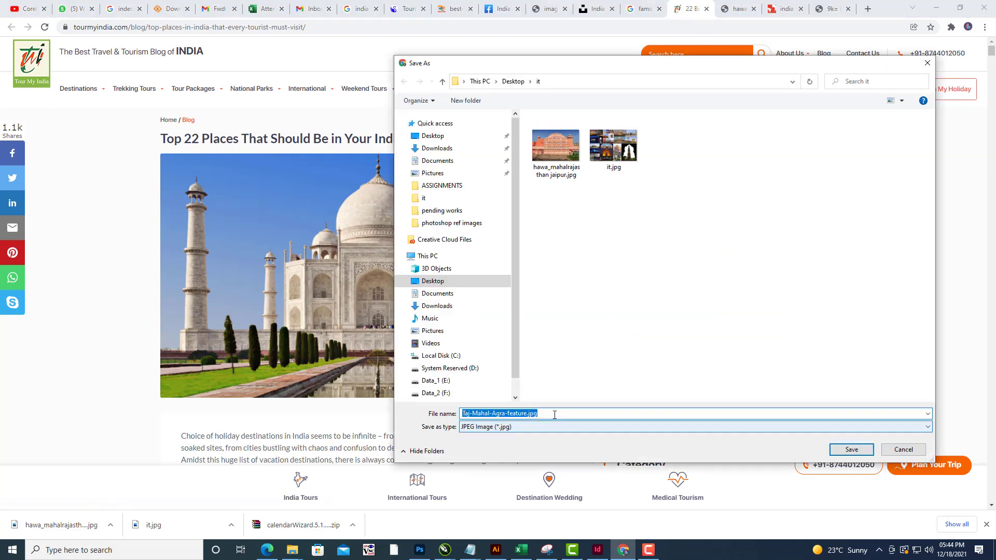
left_click_drag(539, 414, 507, 418)
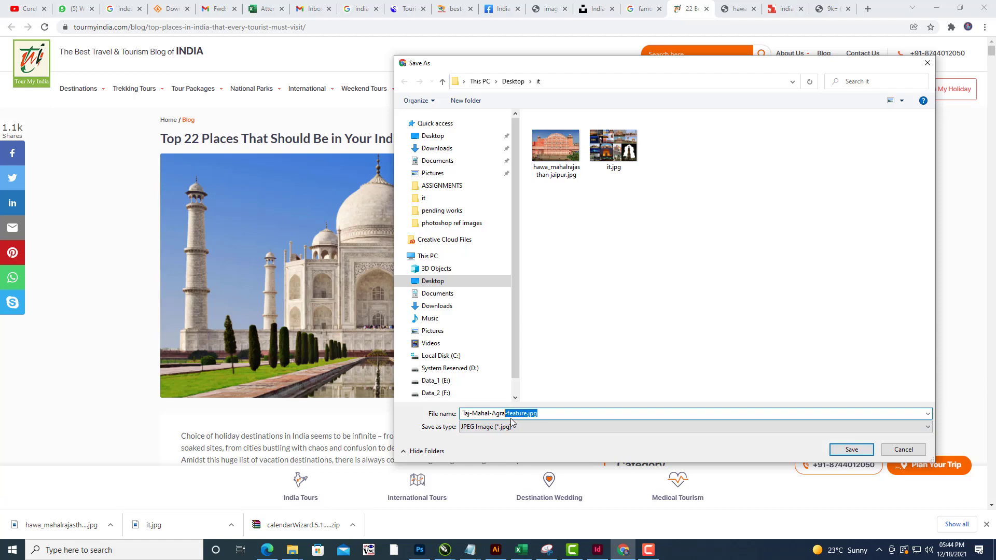
key("BackSpace")
left_click(851, 449)
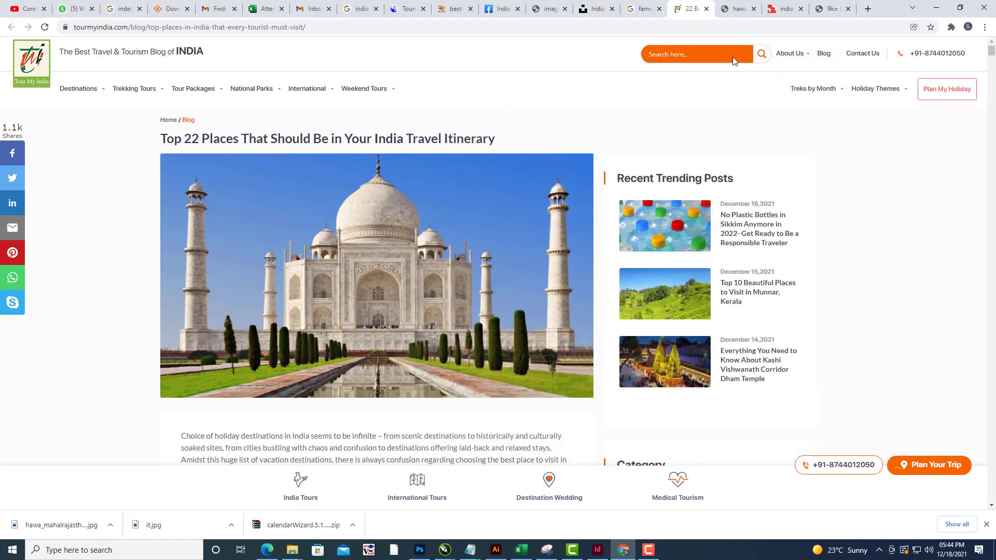
Open the transindiatravels.com Red Fort image from the search results at full size in its own tab.
left_click(643, 9)
scroll(177, 203, "up", 5)
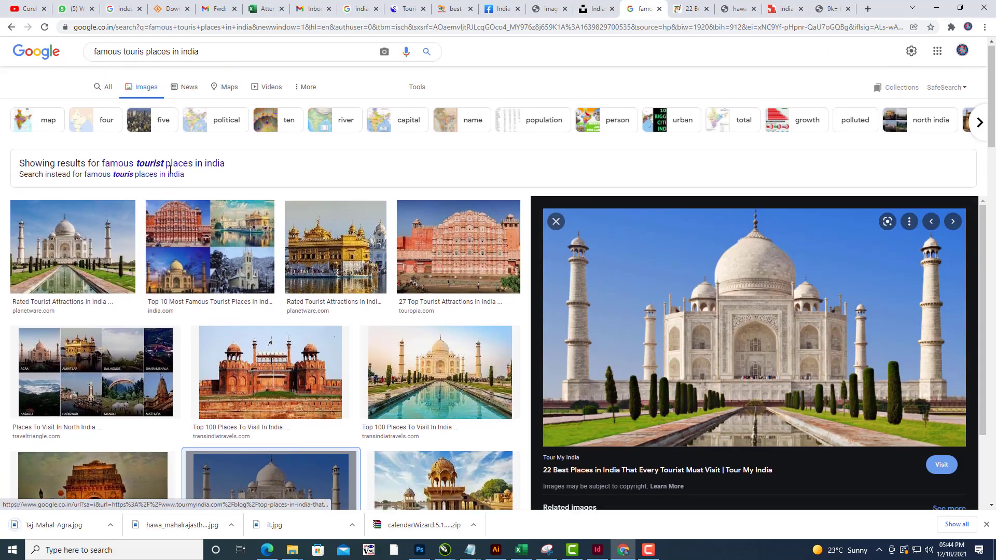
left_click(249, 429)
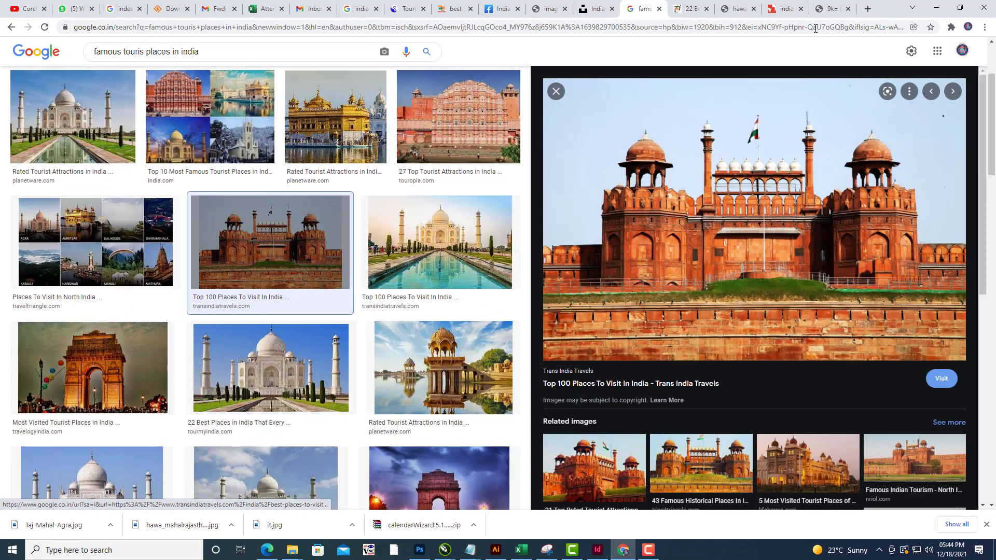
right_click(791, 185)
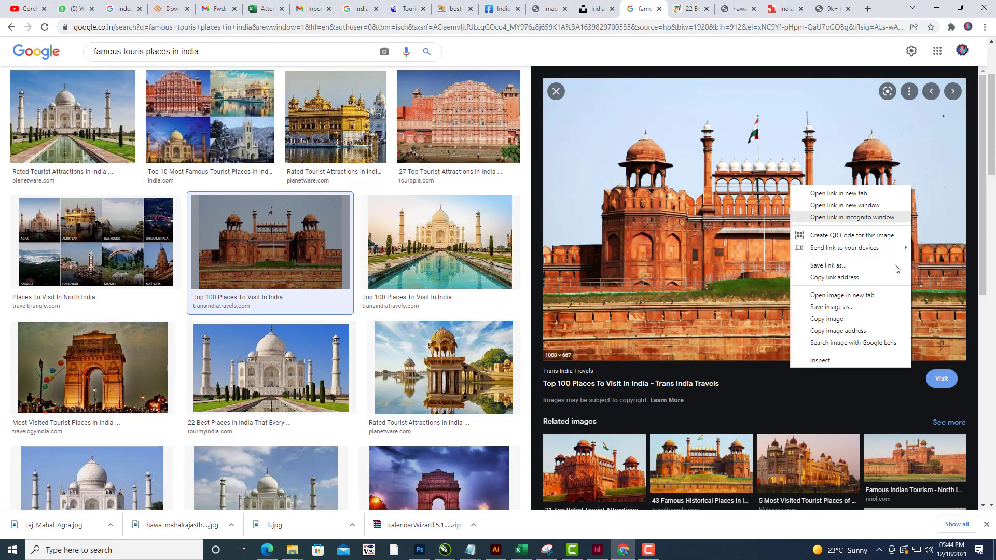
left_click(889, 295)
left_click(694, 9)
Save the Red Fort image as a JPEG named "redfort delhi" in the Desktop folder it.
right_click(578, 190)
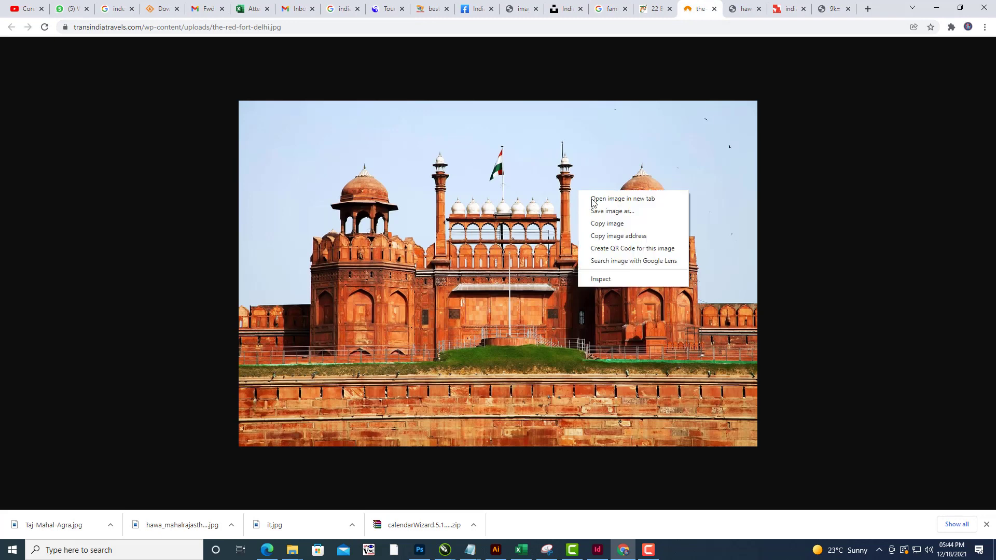
left_click(596, 207)
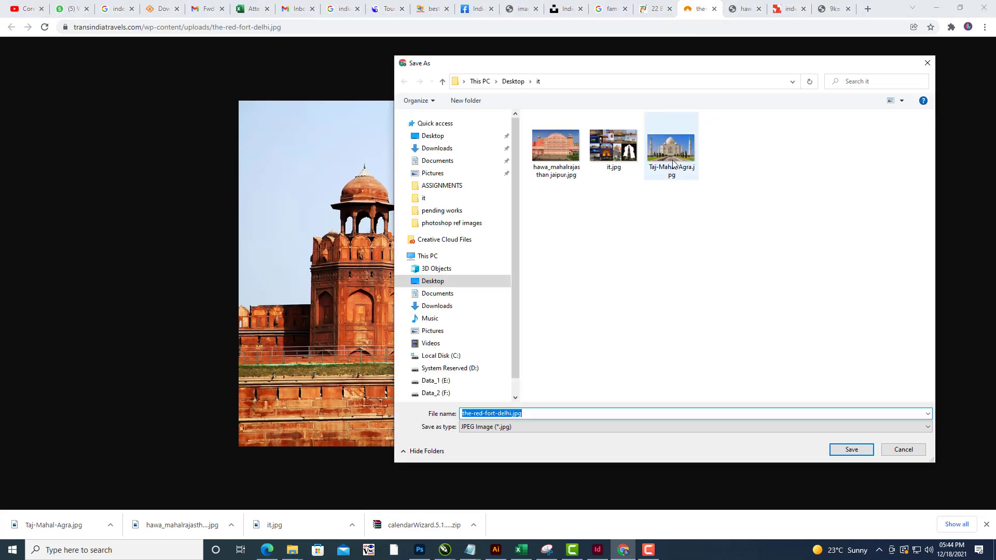
left_click(674, 163)
double_click(532, 413)
type("r")
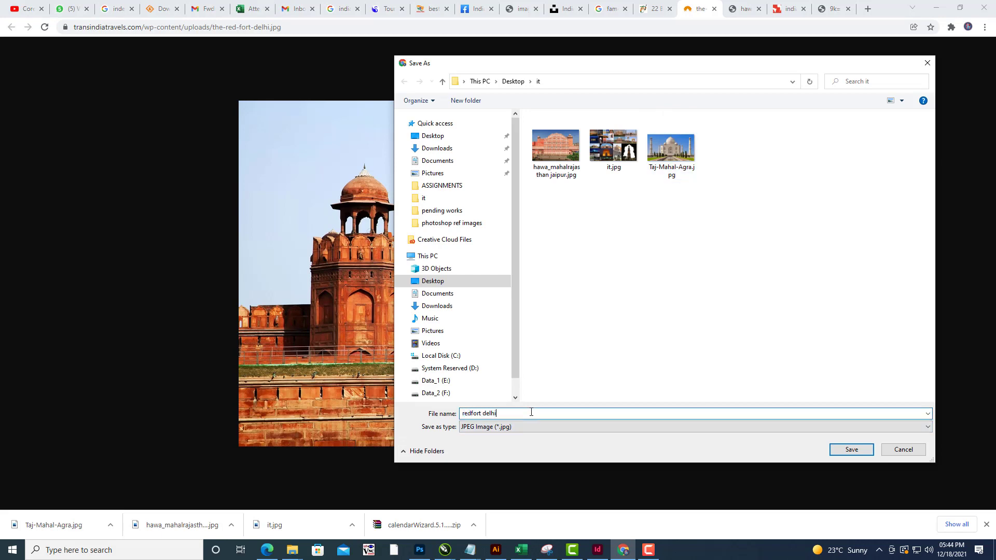
Save the Red Fort image as "redfort delhi" in the it folder and return to the tourist places image results.
left_click(857, 452)
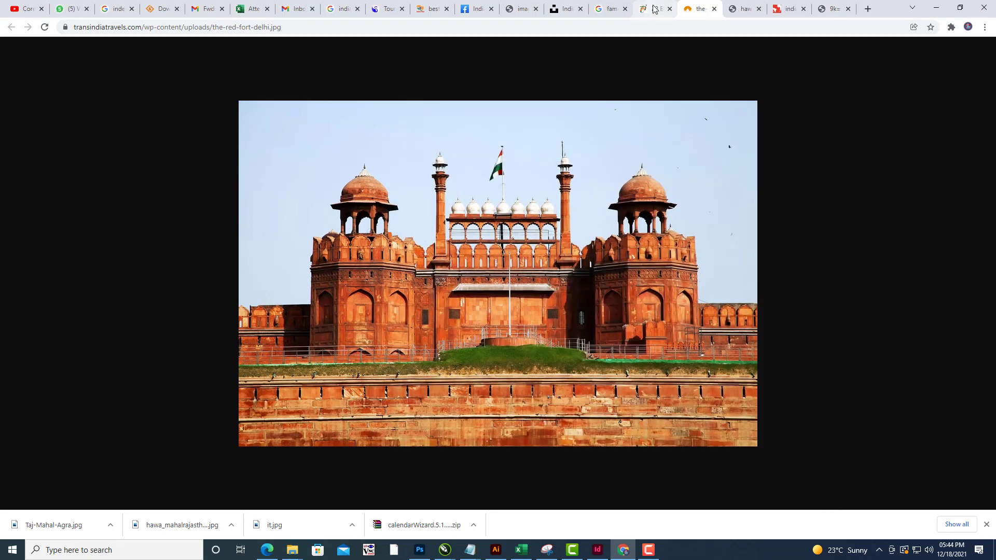
left_click(612, 8)
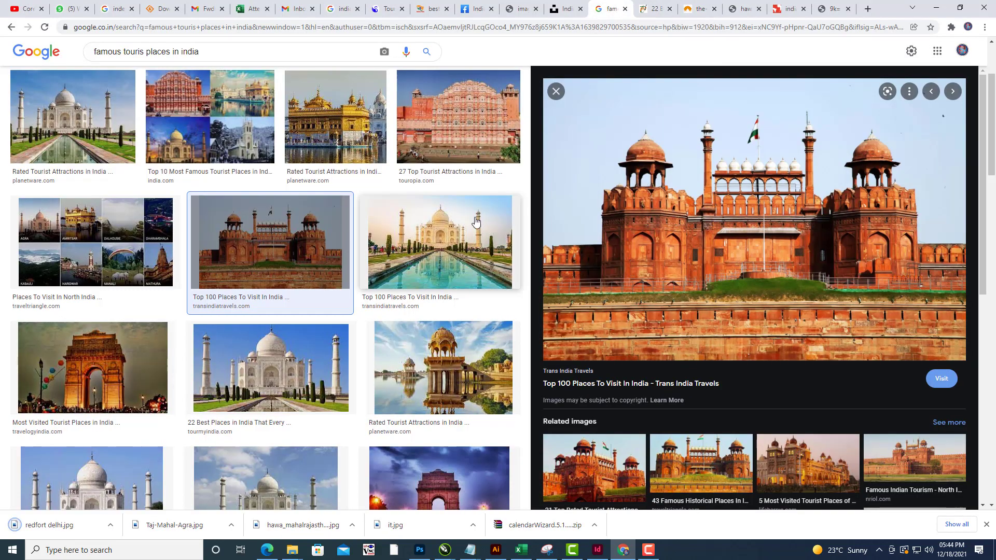
scroll(402, 236, "down", 8)
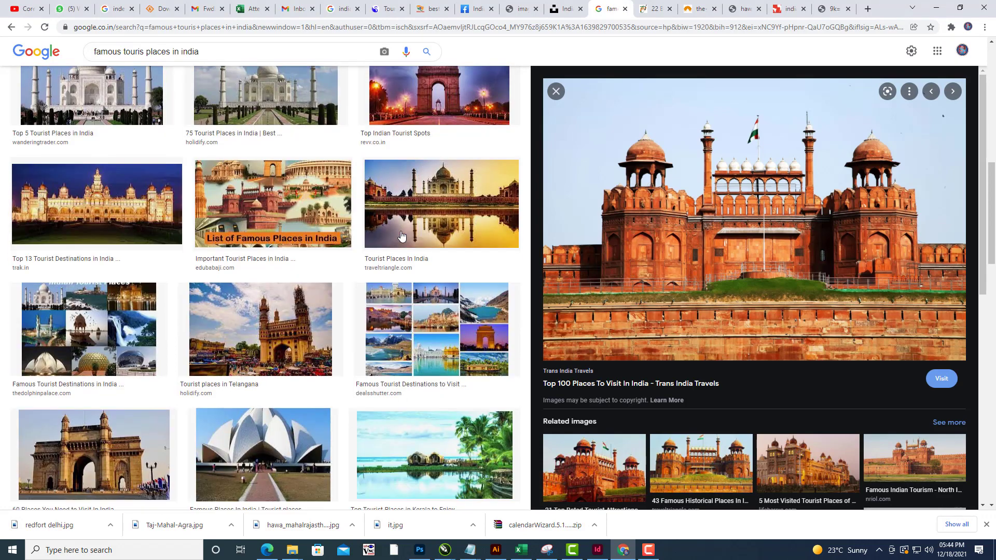
scroll(401, 236, "up", 10)
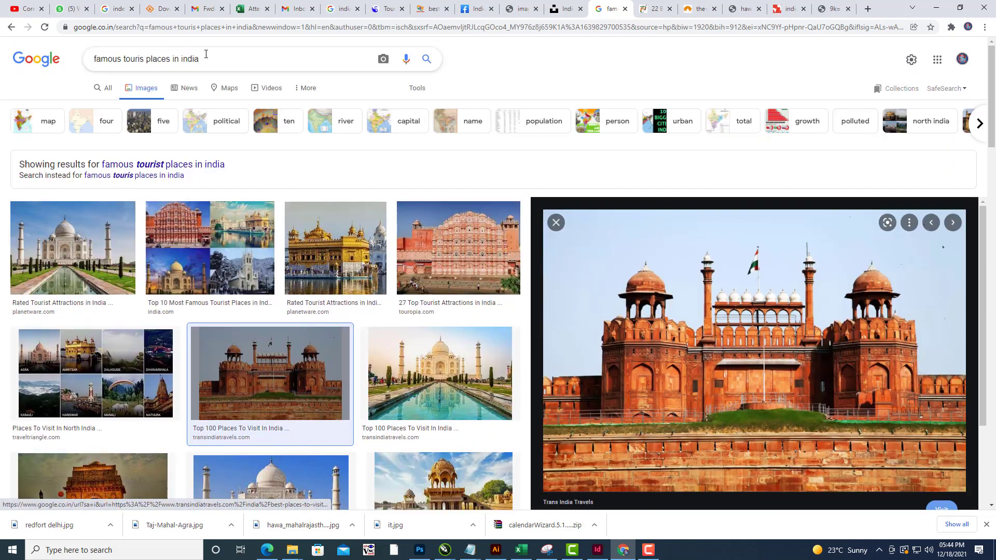
Search Google Images for "meenakshi temple".
left_click_drag(199, 59, 3, 58)
type("meena")
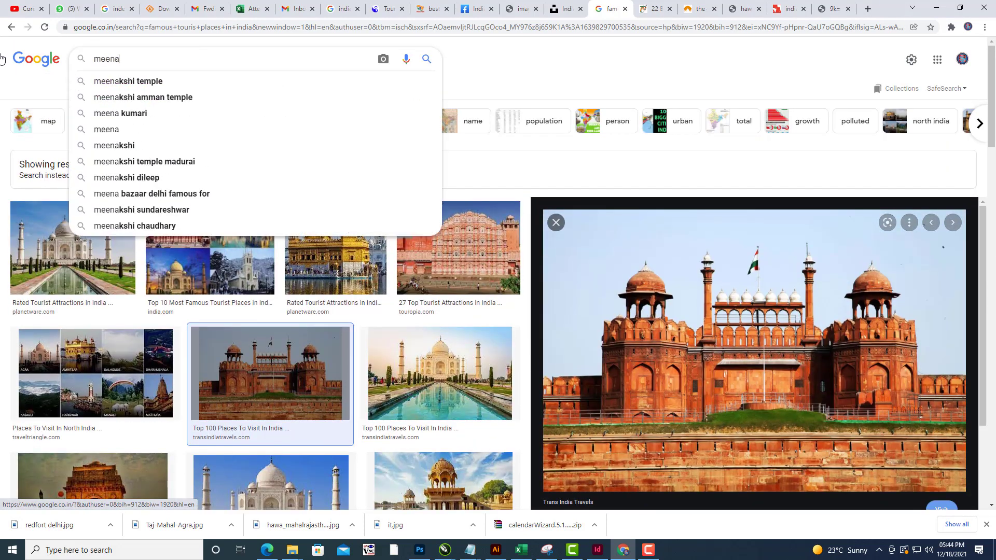
left_click(158, 83)
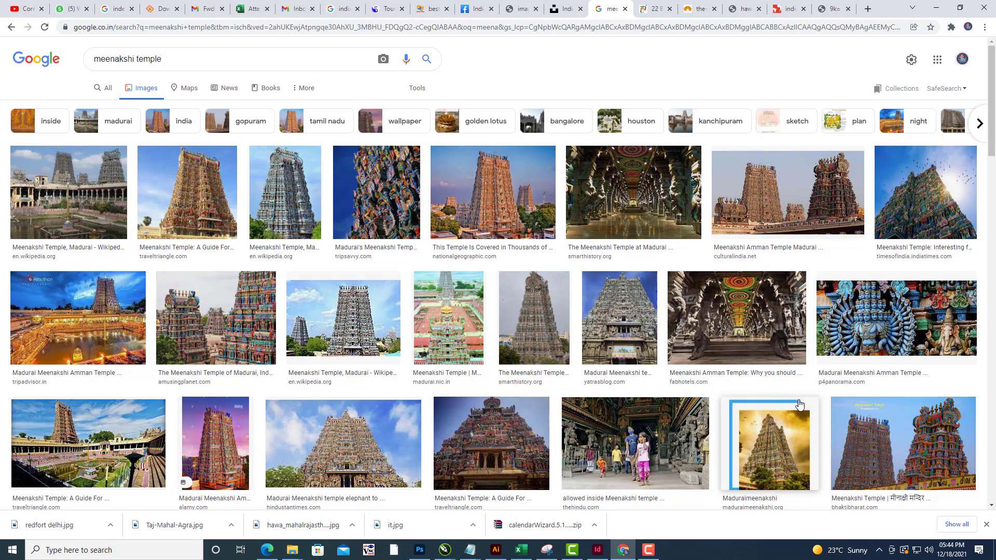
Preview the Cultural India photo of Meenakshi Amman Temple and compare it with its related images.
left_click(793, 185)
scroll(636, 342, "down", 1)
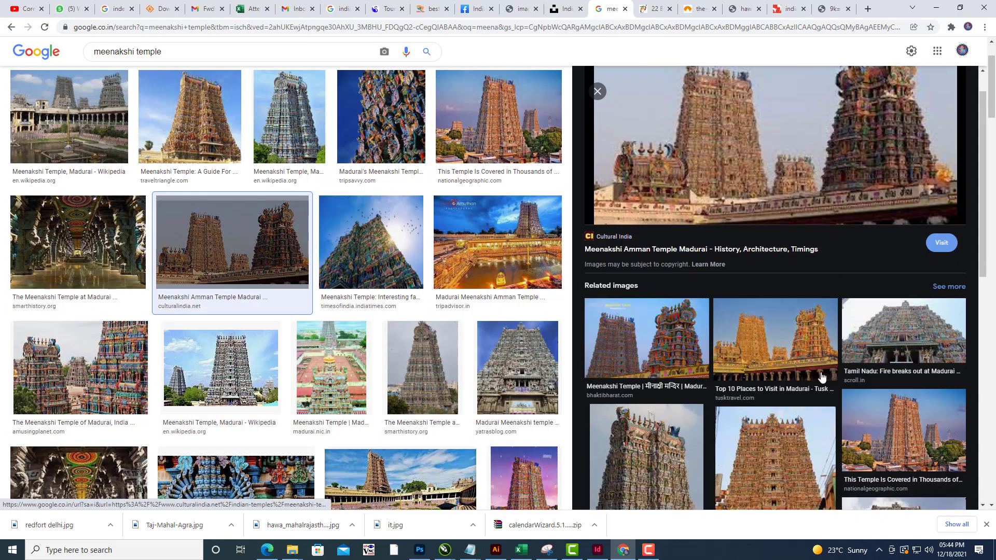
left_click(636, 342)
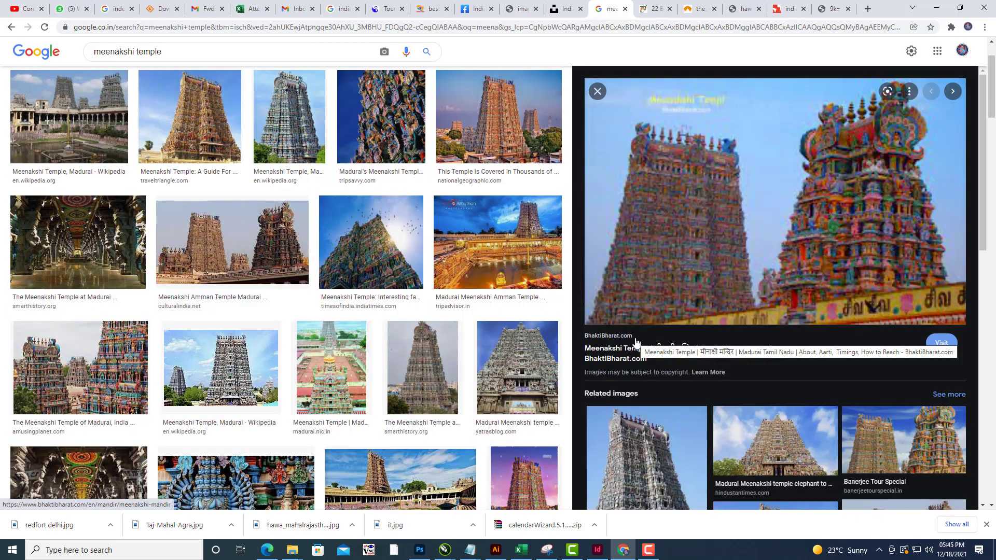
left_click(245, 255)
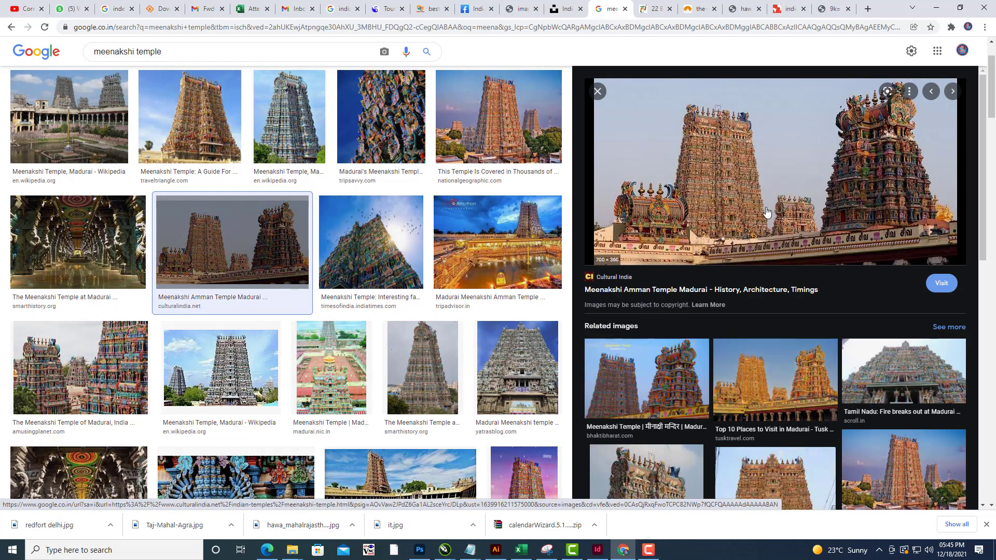
scroll(813, 302, "down", 4)
left_click(664, 343)
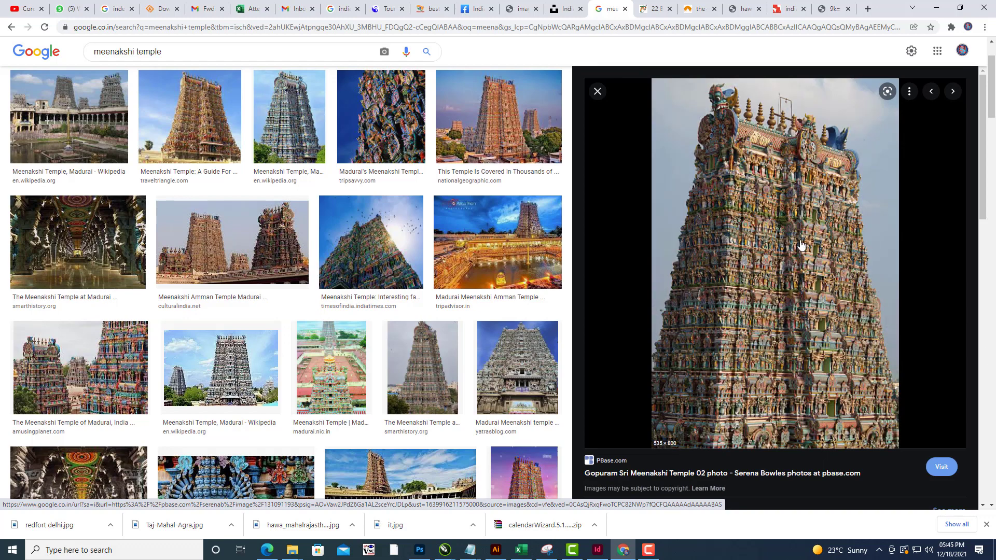
left_click(244, 238)
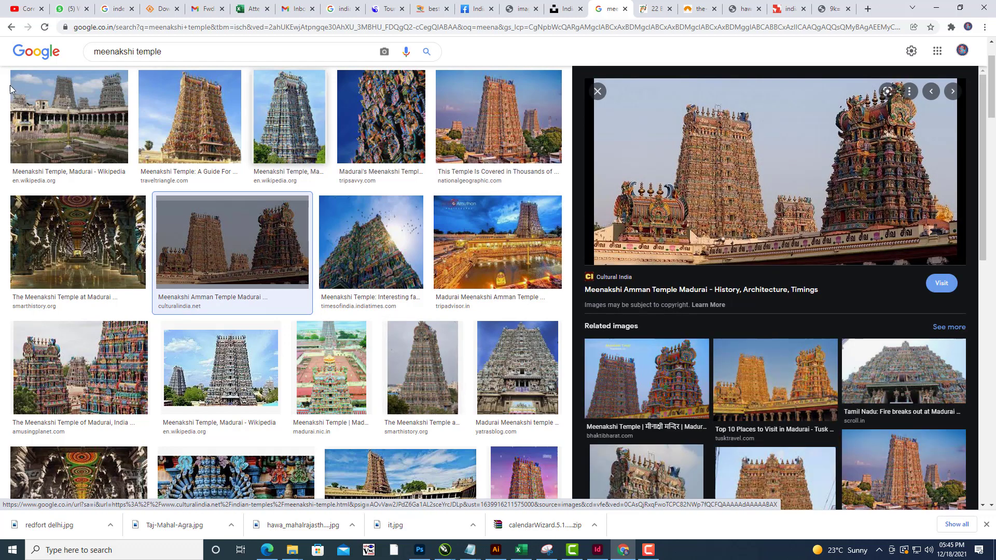
Open the Wikipedia image of Meenakshi Temple, Madurai at full size in its own browser tab.
left_click(73, 120)
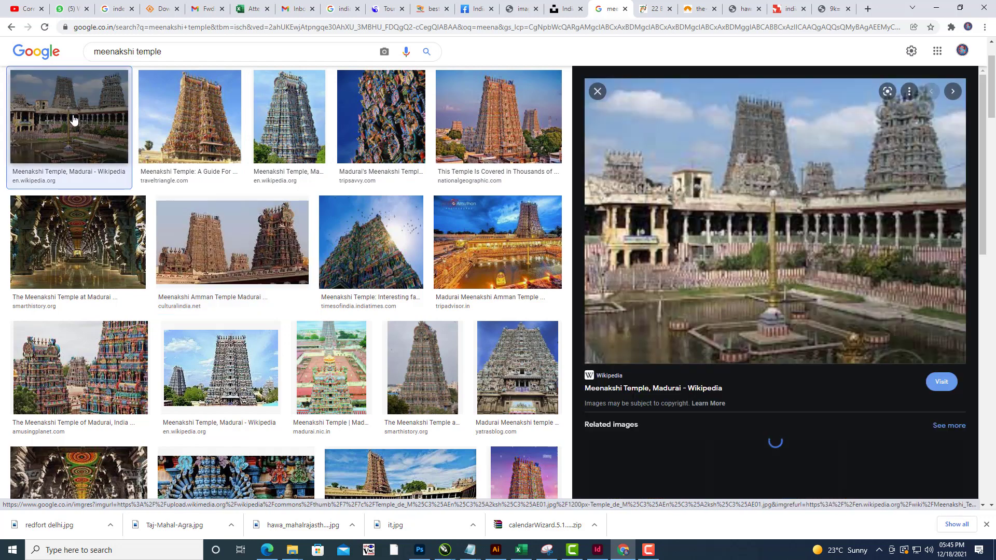
right_click(726, 183)
left_click(822, 292)
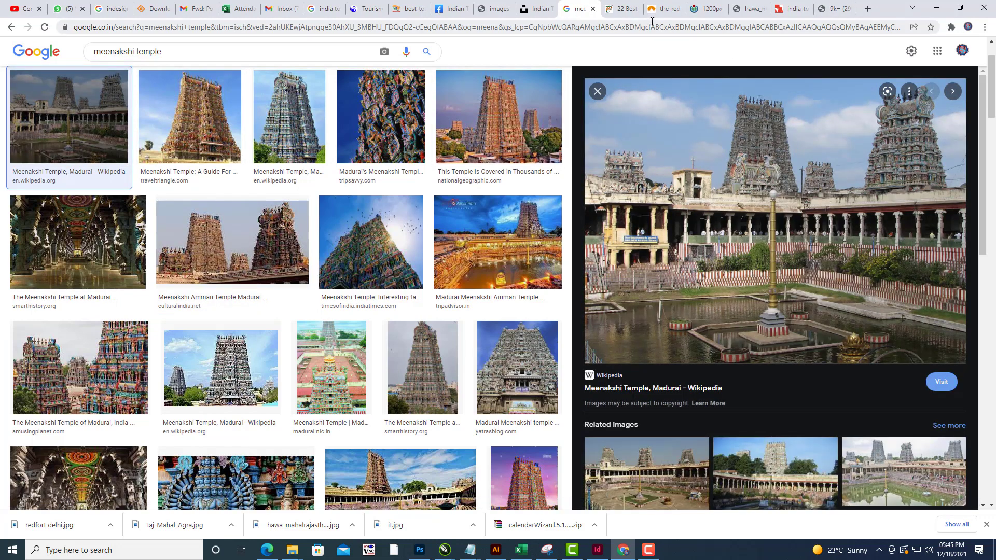
left_click(704, 15)
Save the full-size temple image as "madurai meenakshi" in the it folder on the Desktop.
right_click(570, 137)
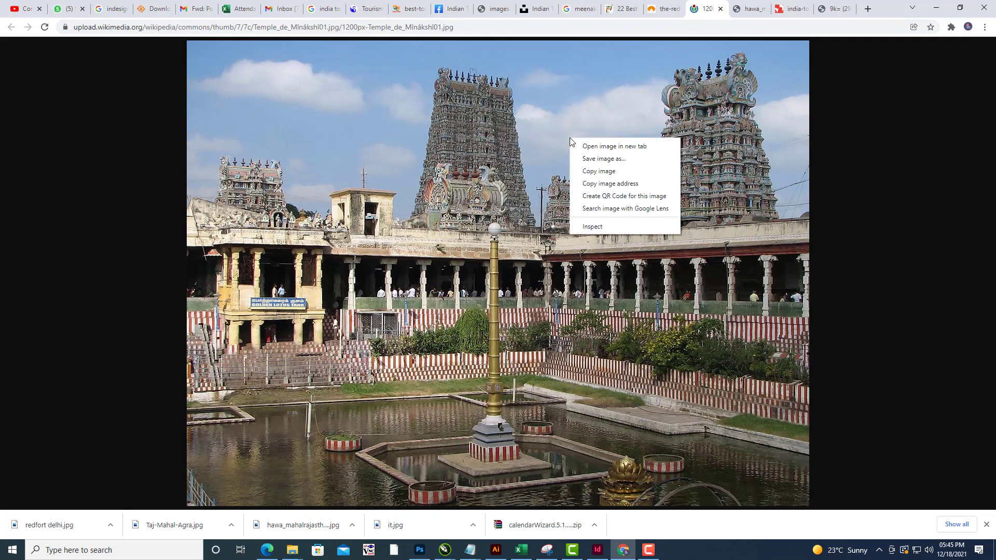
left_click(581, 158)
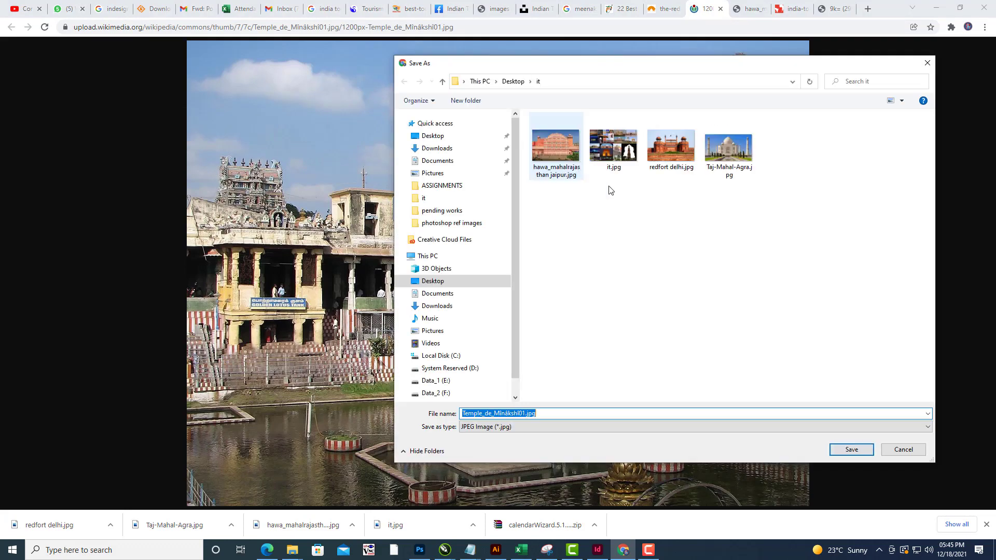
type("madurai meenakshi")
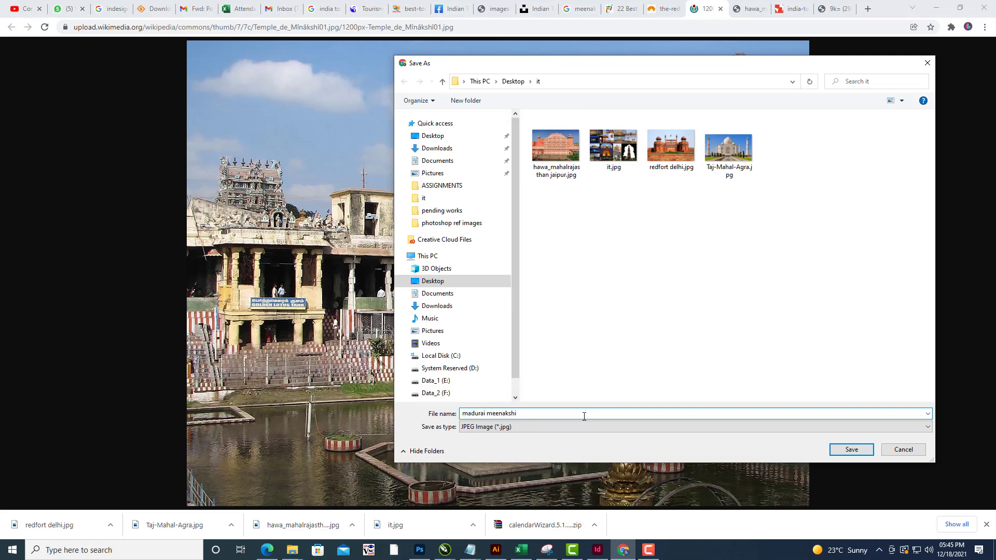
left_click(852, 449)
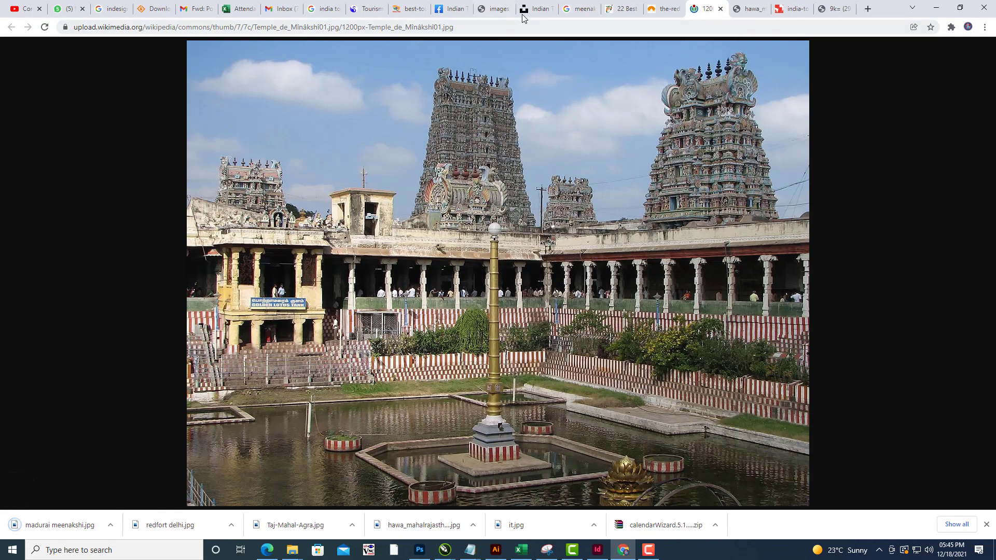
Return to the Meenakshi temple results, close the image preview and browse the remaining images.
left_click(570, 16)
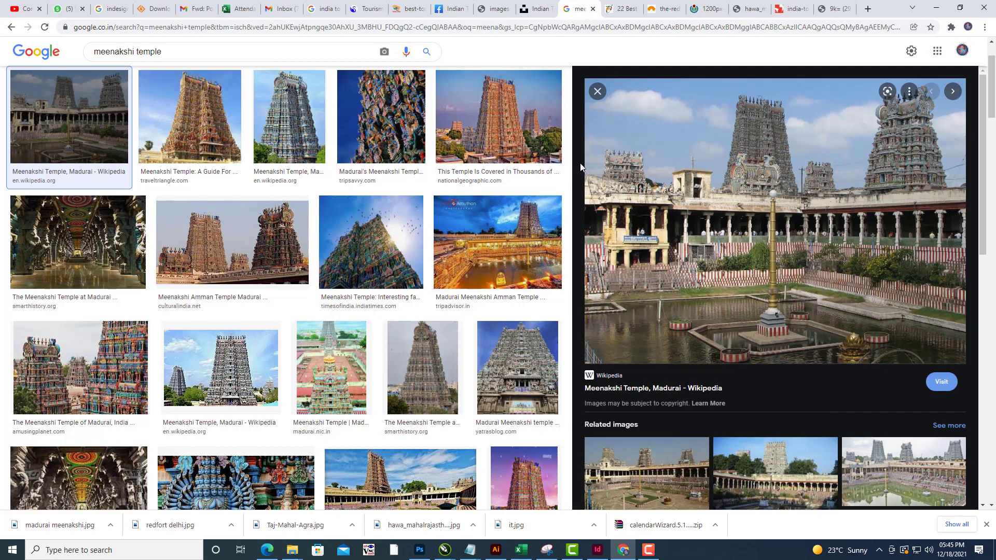
left_click(598, 92)
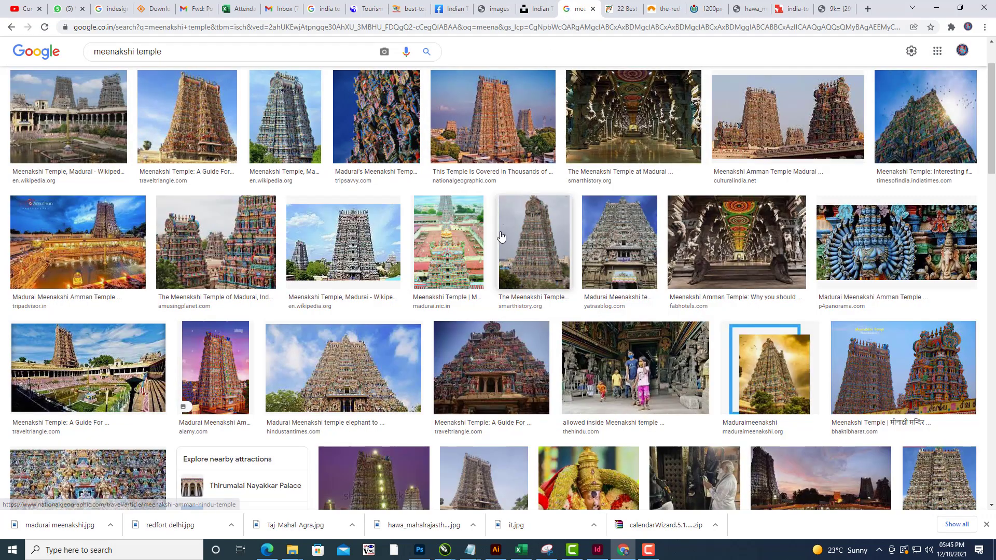
scroll(501, 236, "down", 6)
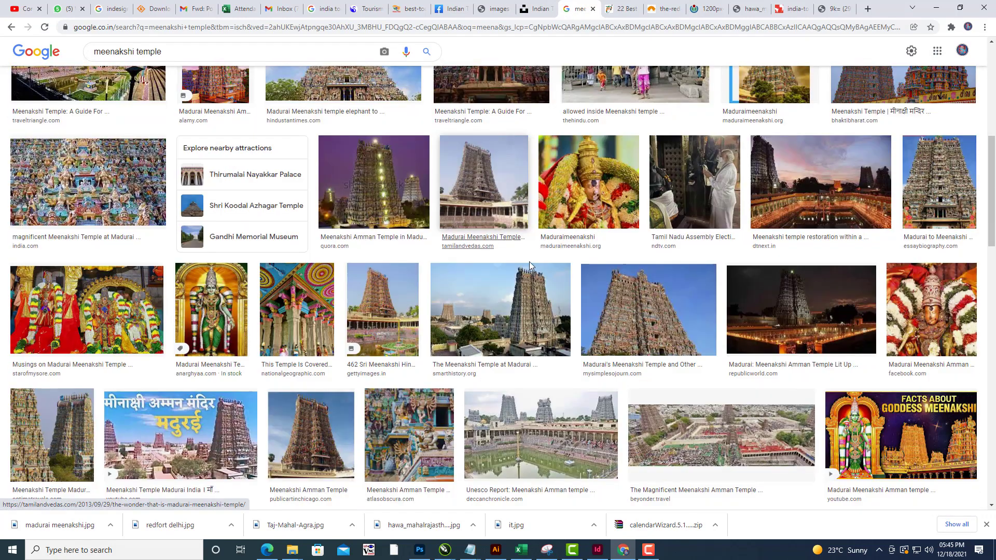
scroll(530, 265, "up", 8)
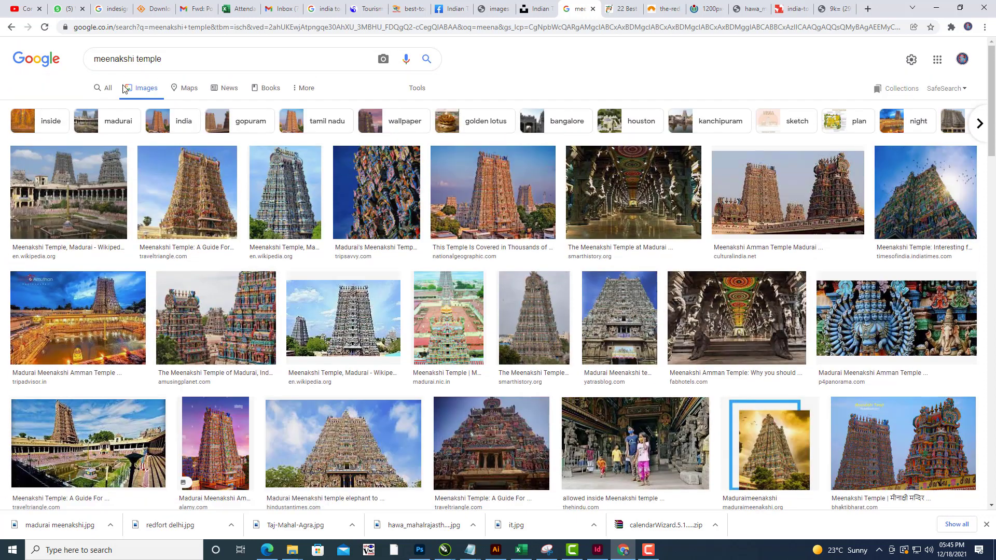
Search Google Images for "mysore maharaja palace" and preview the mysoretourism.org.in photo.
left_click_drag(188, 57, 1, 48)
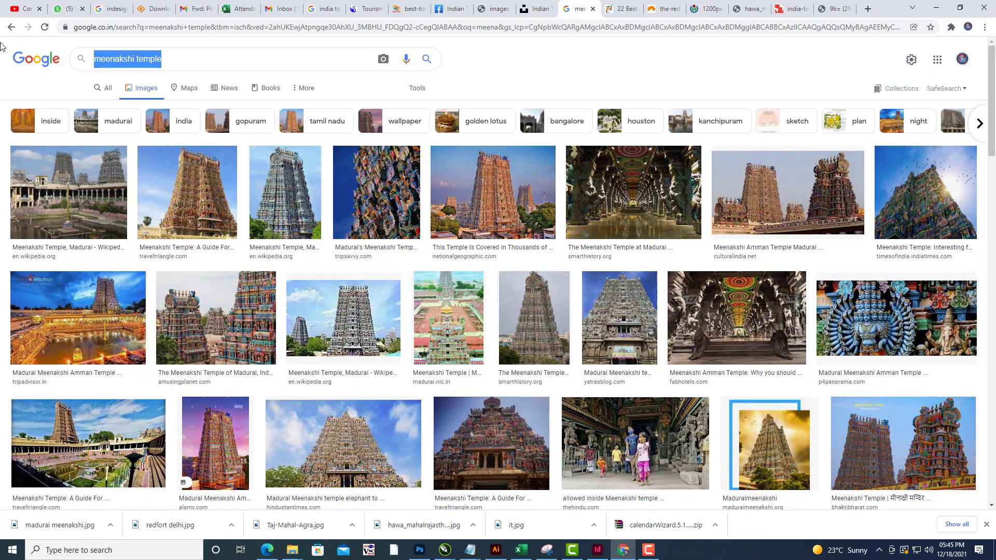
key("BackSpace")
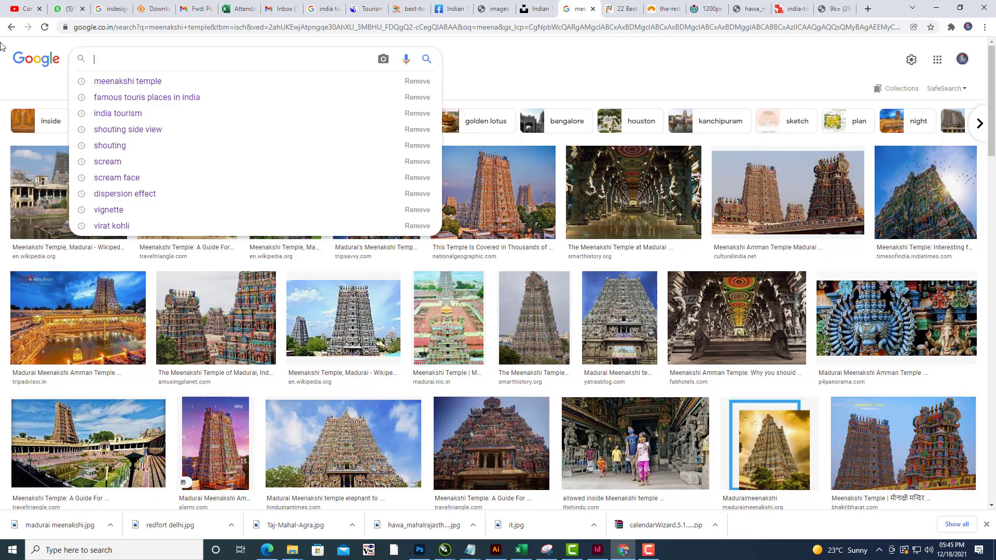
type("mad")
key("BackSpace")
key("BackSpace")
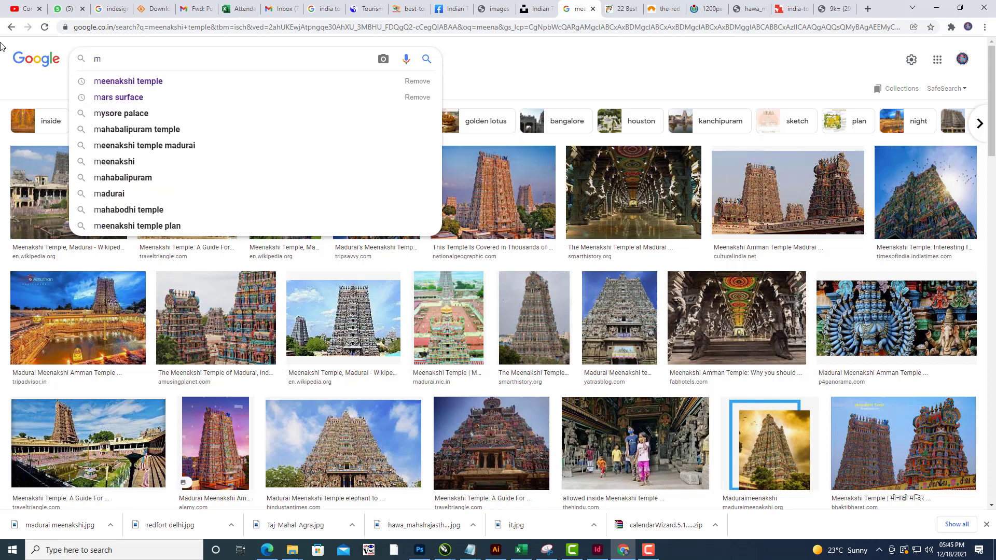
type("ysore maha")
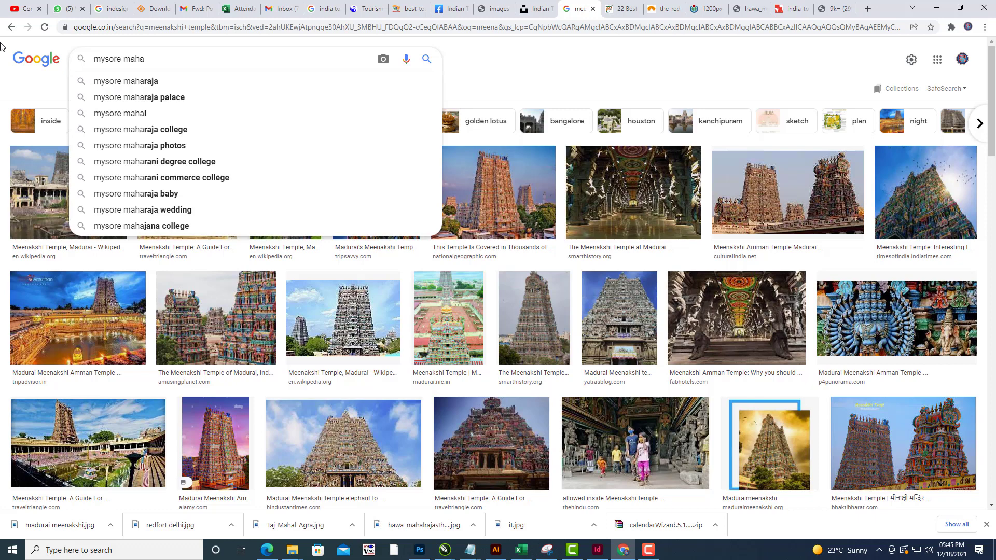
left_click(204, 96)
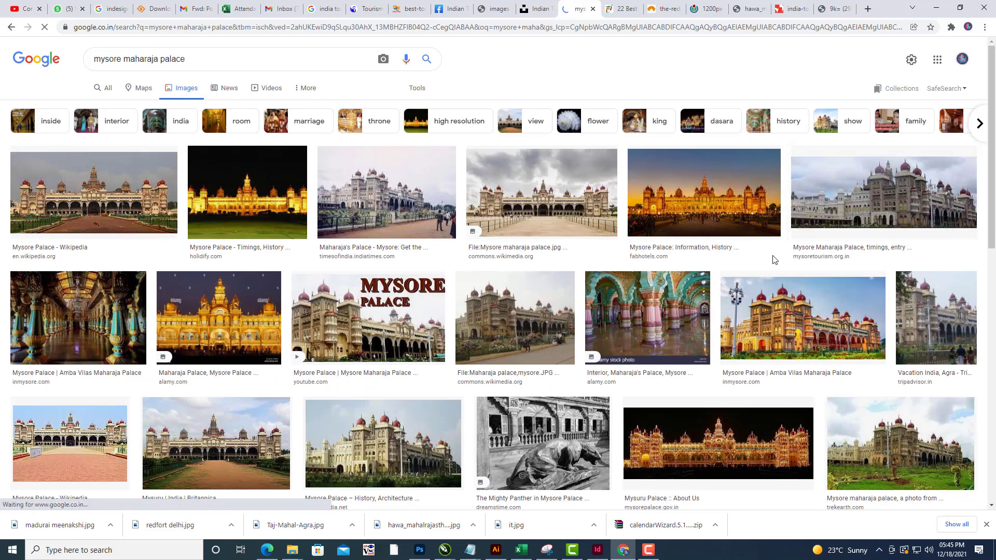
left_click(885, 200)
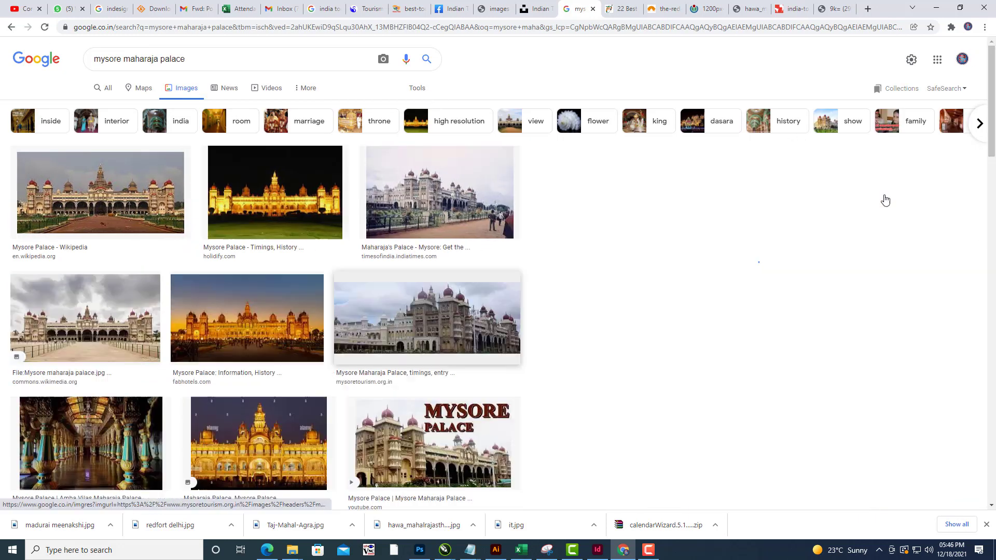
right_click(748, 179)
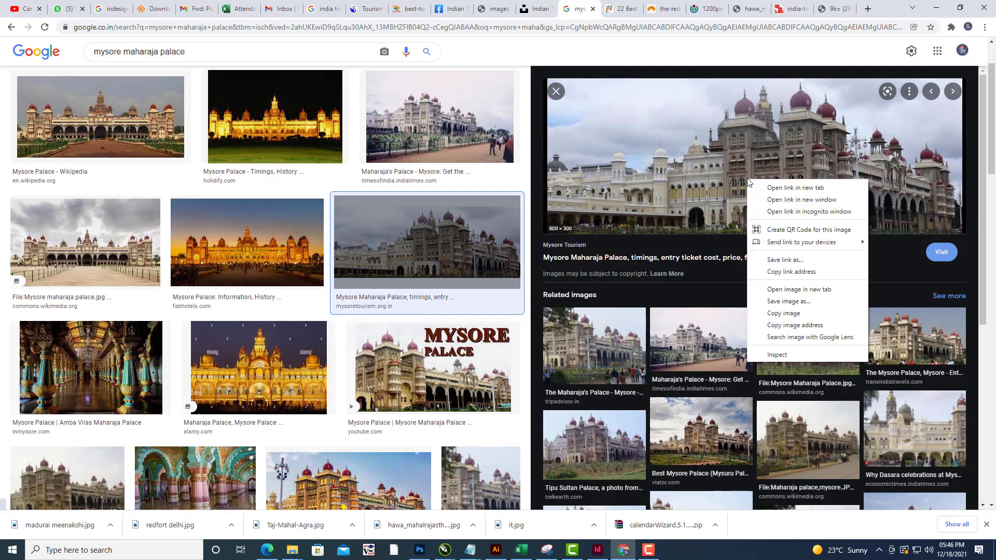
left_click(802, 303)
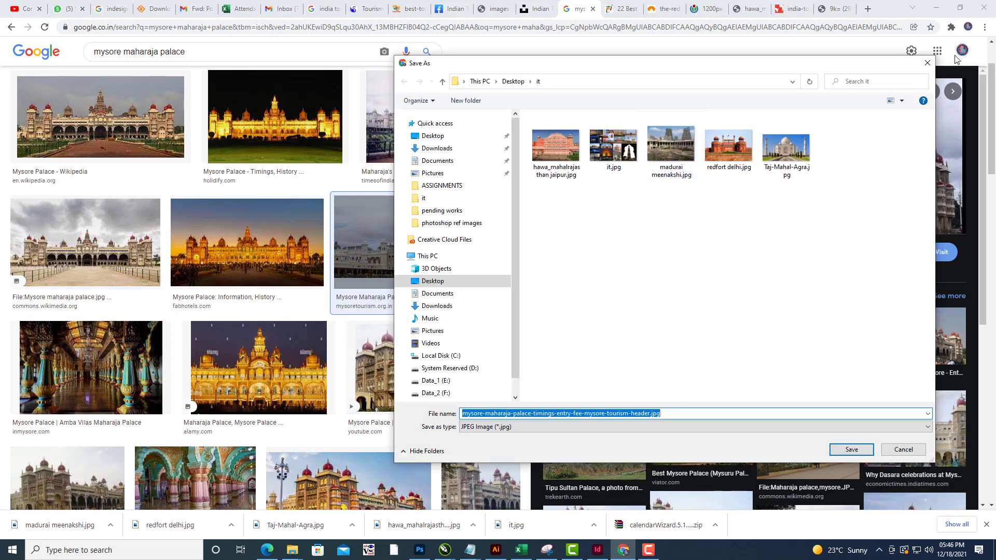
left_click(924, 68)
Look over the Mysore Tourism web page behind the previewed palace photo and return to the image results.
left_click(834, 146)
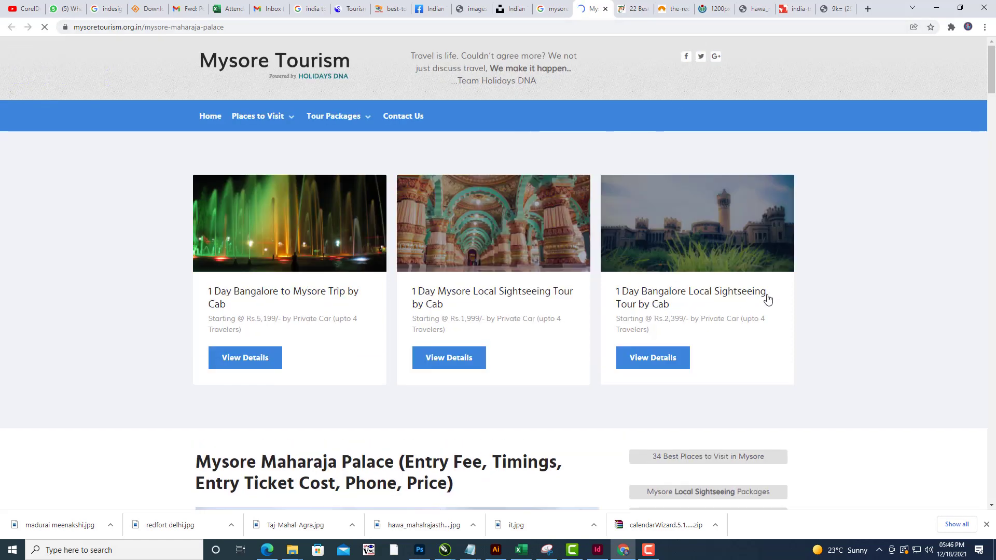
scroll(862, 263, "down", 6)
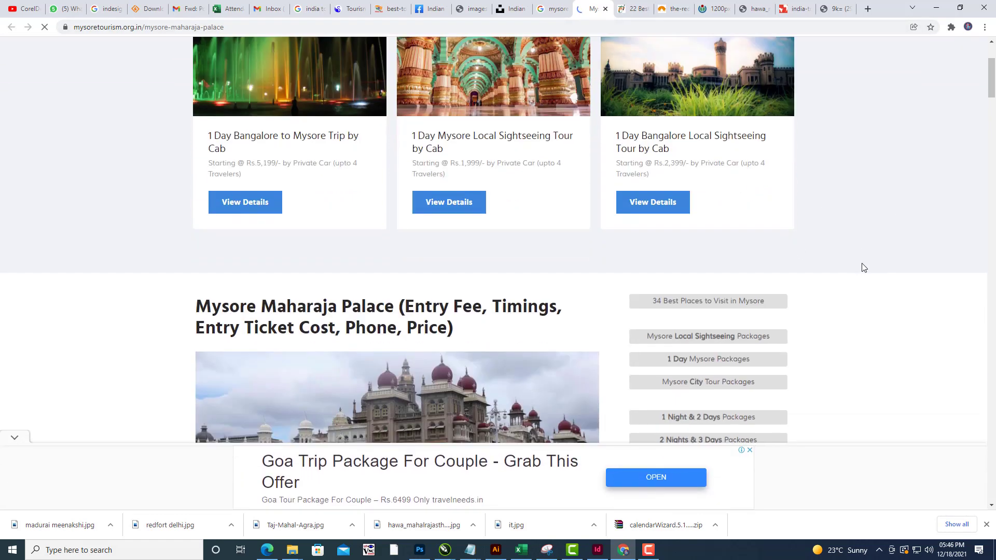
scroll(459, 270, "up", 6)
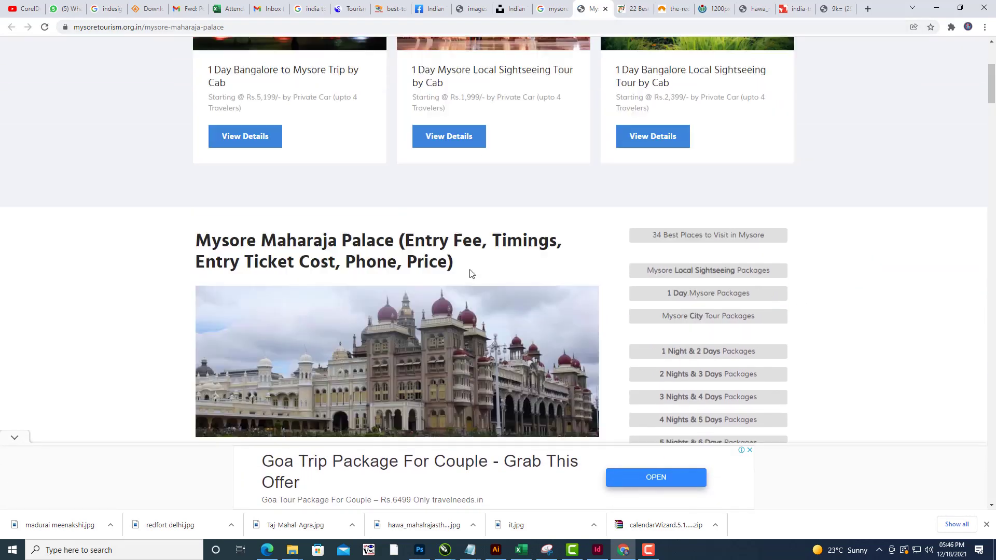
left_click(553, 9)
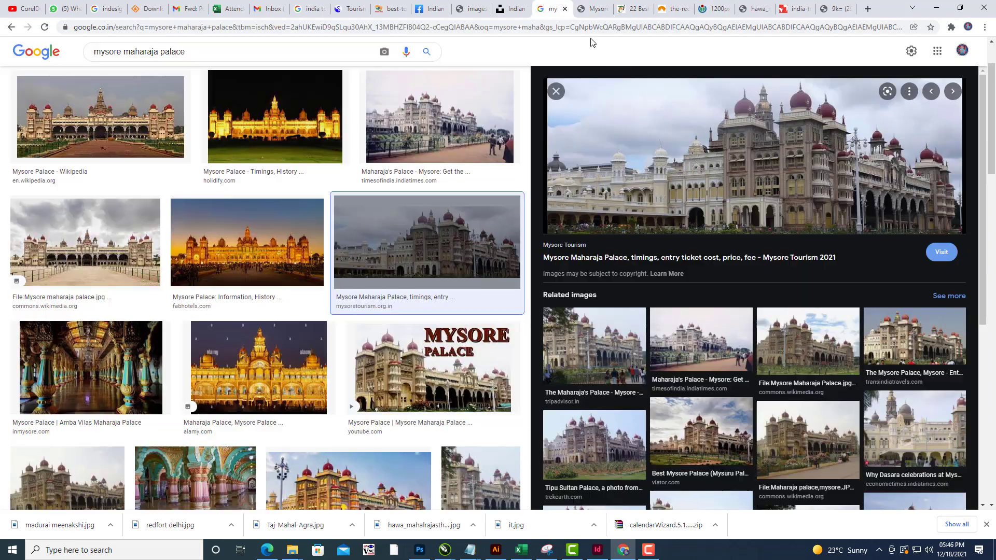
Open the previewed Mysore Maharaja Palace image at full size in its own browser tab.
right_click(680, 164)
left_click(737, 258)
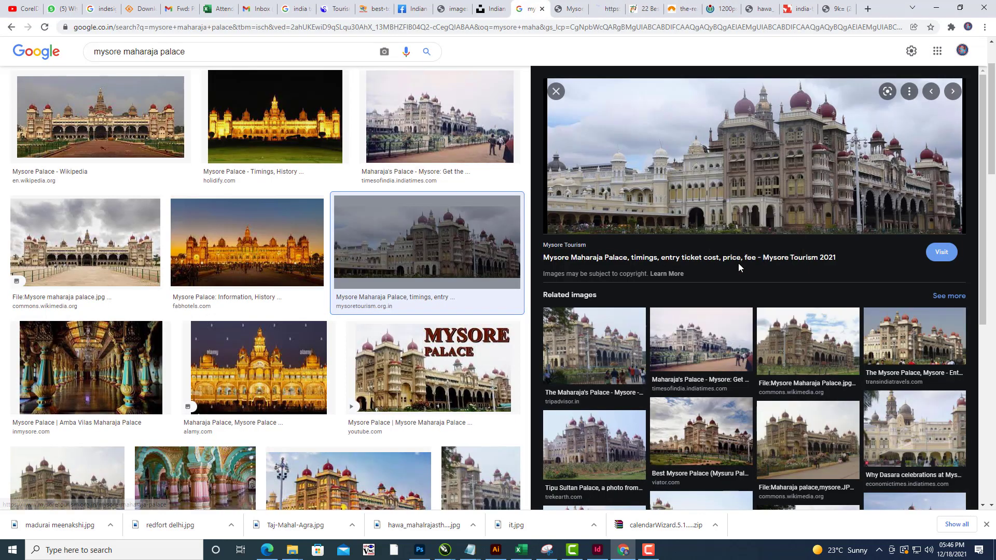
left_click(595, 10)
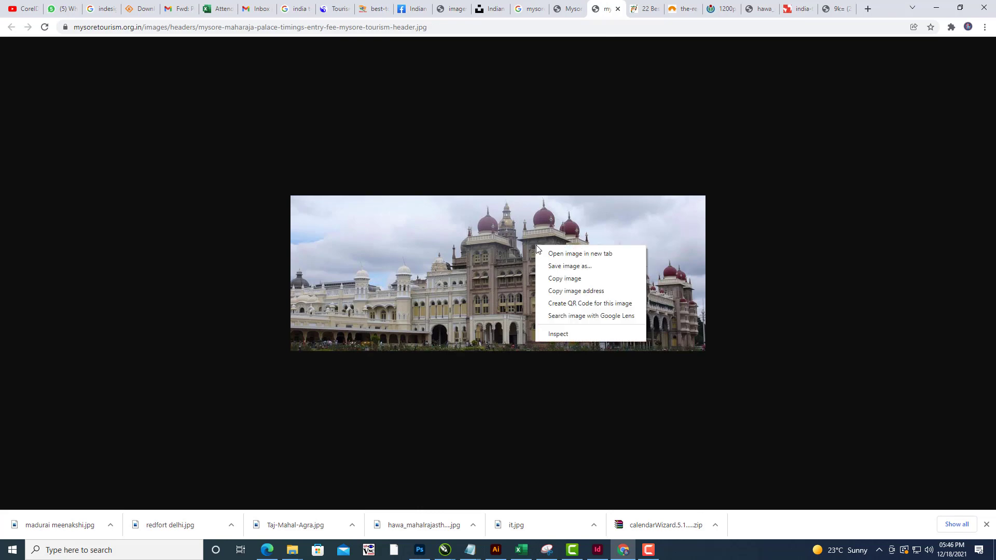
Save the full-size Mysore palace image as mysorepalace in the Desktop's it folder.
right_click(535, 245)
left_click(553, 266)
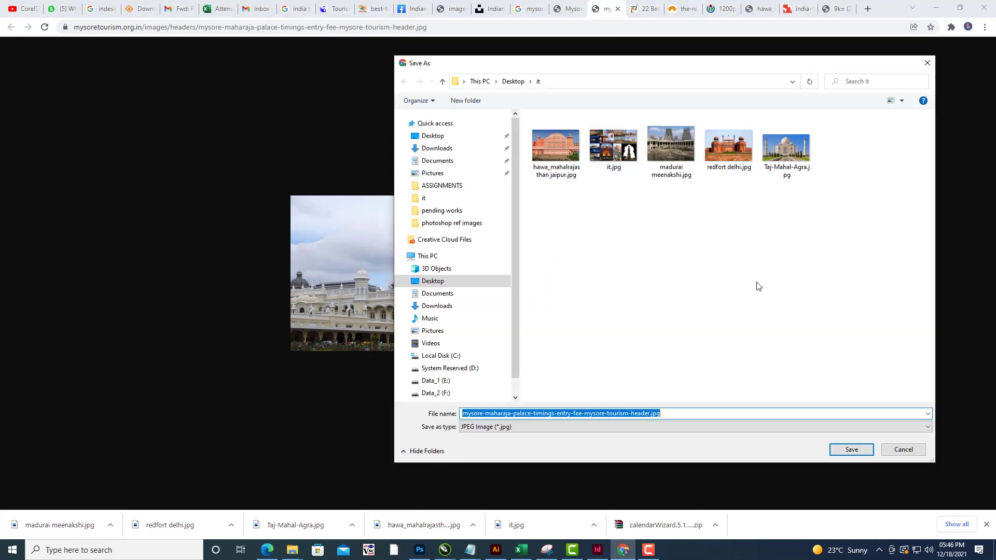
type("mysorepalace")
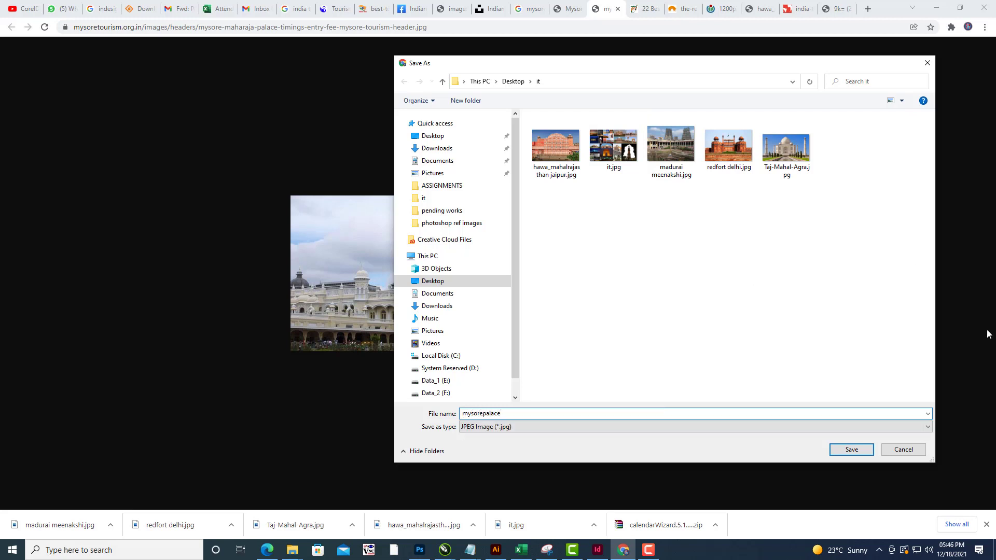
left_click(861, 452)
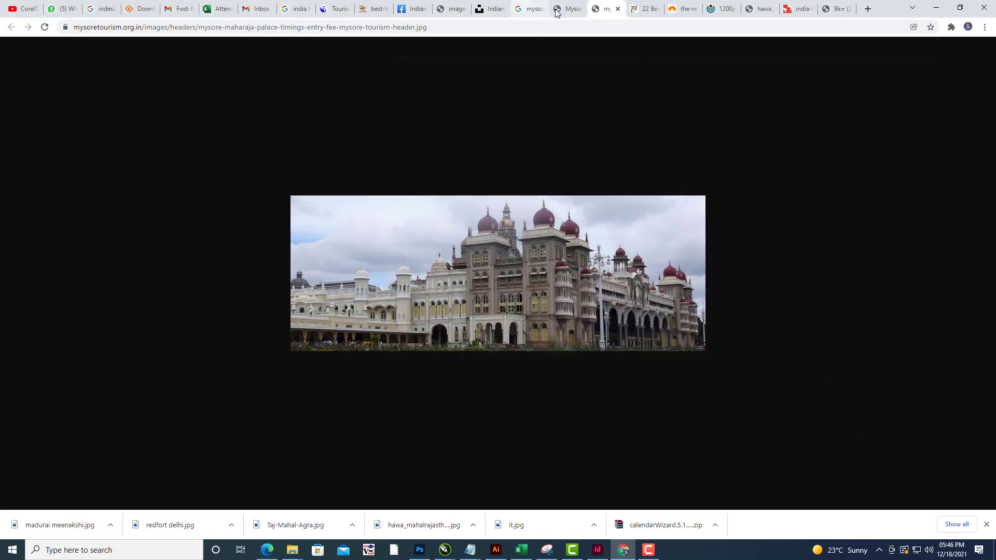
Look through the other open tourism pages, return to the india tourism image results, close the preview and browse them for another place.
left_click(571, 14)
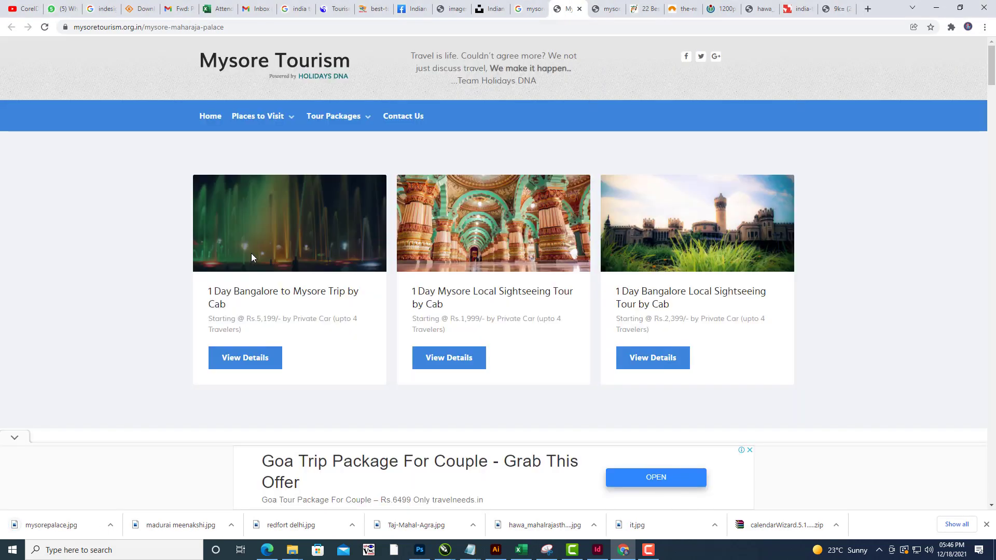
left_click(492, 7)
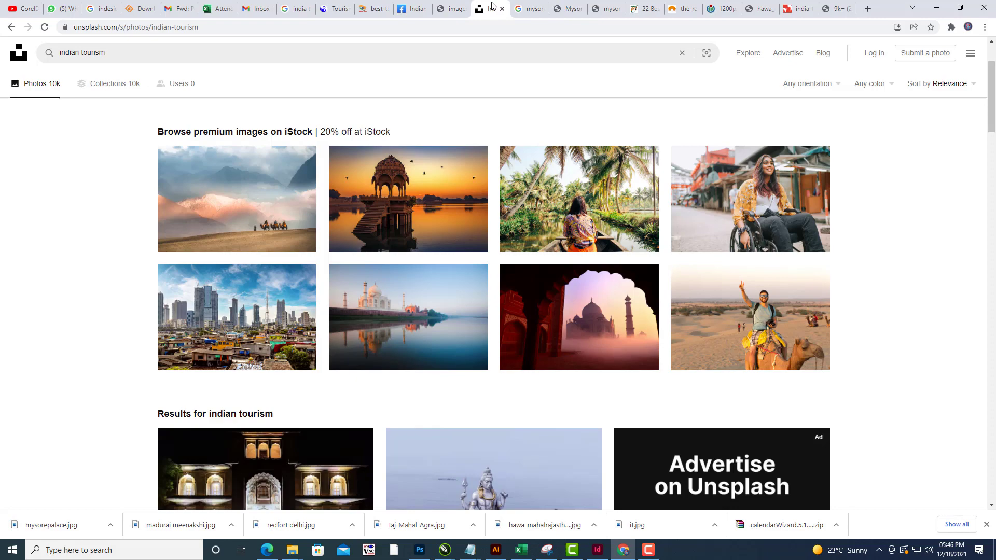
left_click(459, 8)
left_click(409, 9)
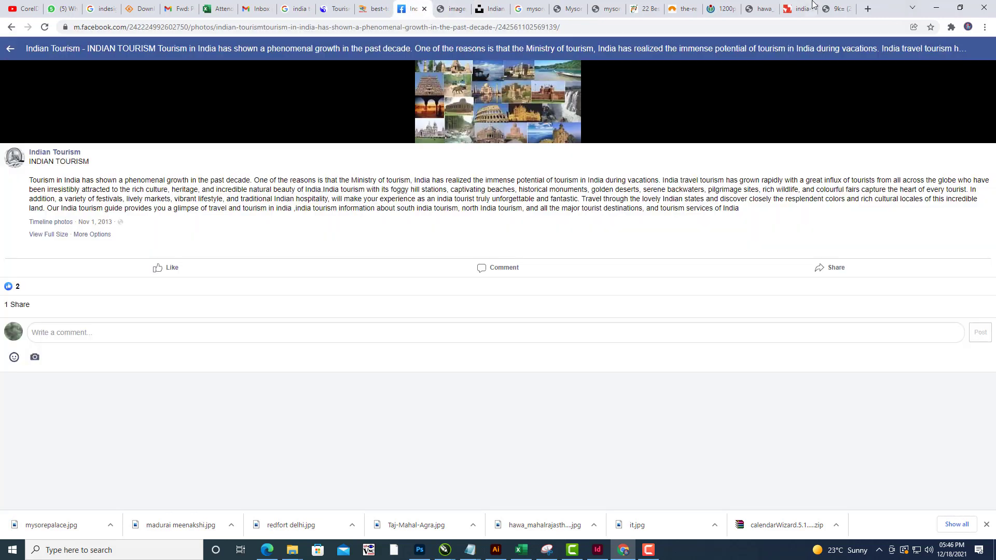
left_click(300, 7)
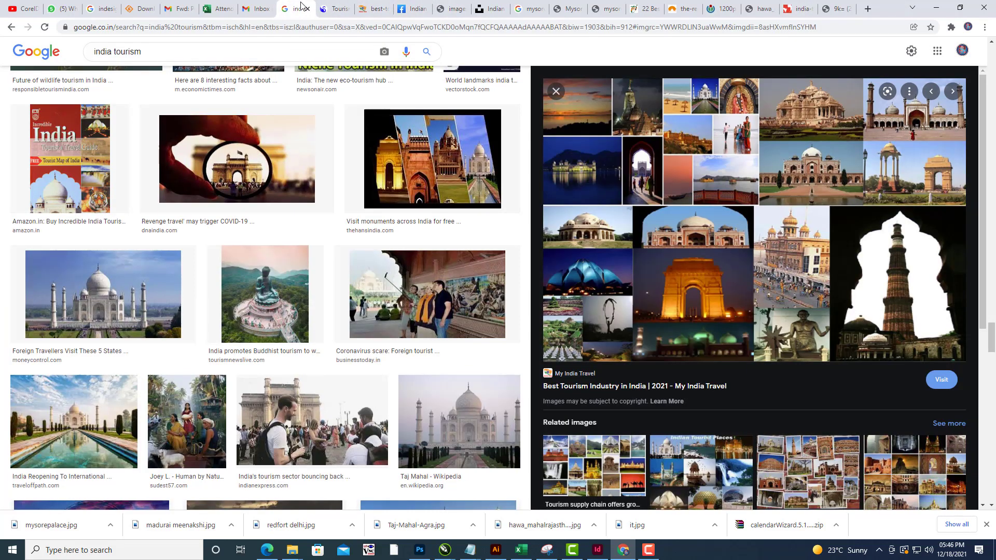
key("Escape")
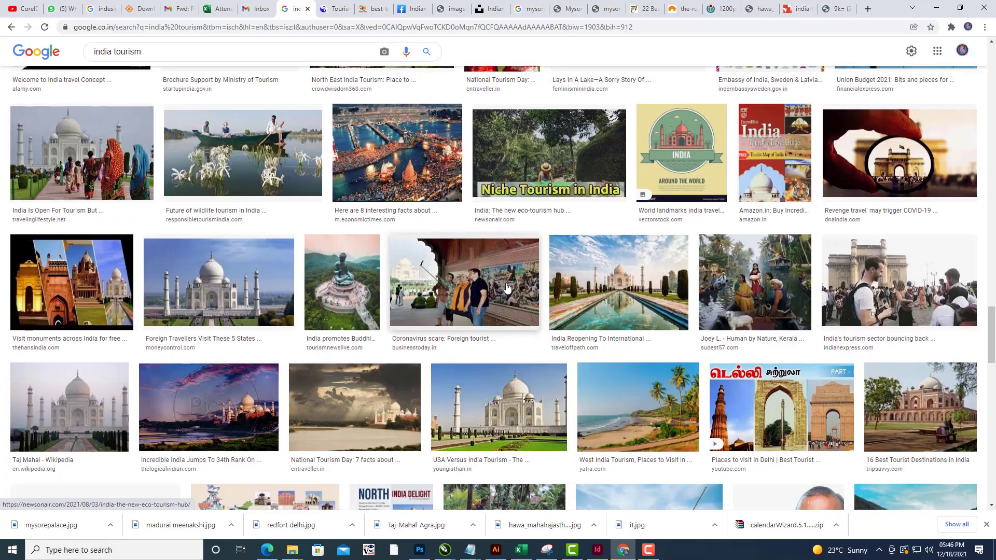
scroll(519, 124, "down", 7)
scroll(507, 287, "down", 15)
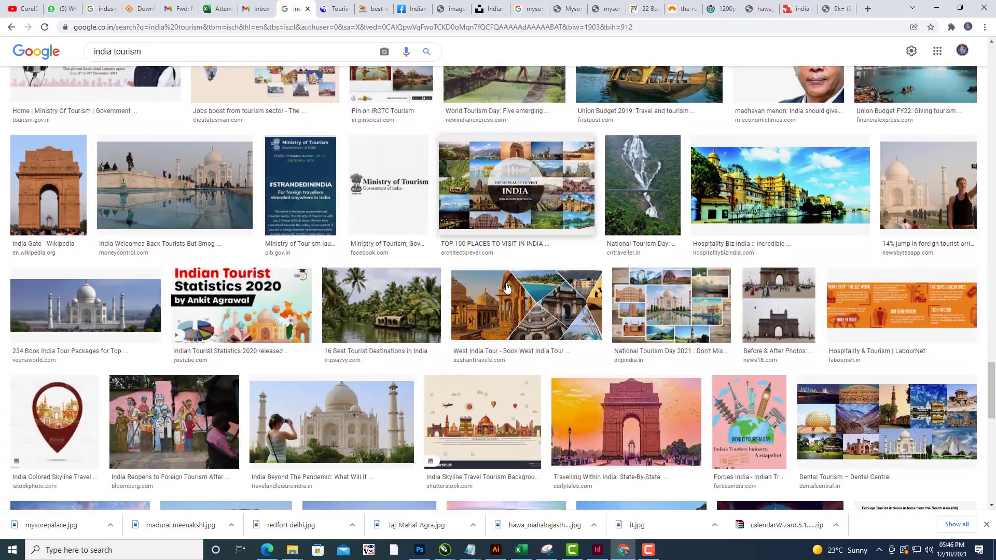
scroll(506, 274, "up", 15)
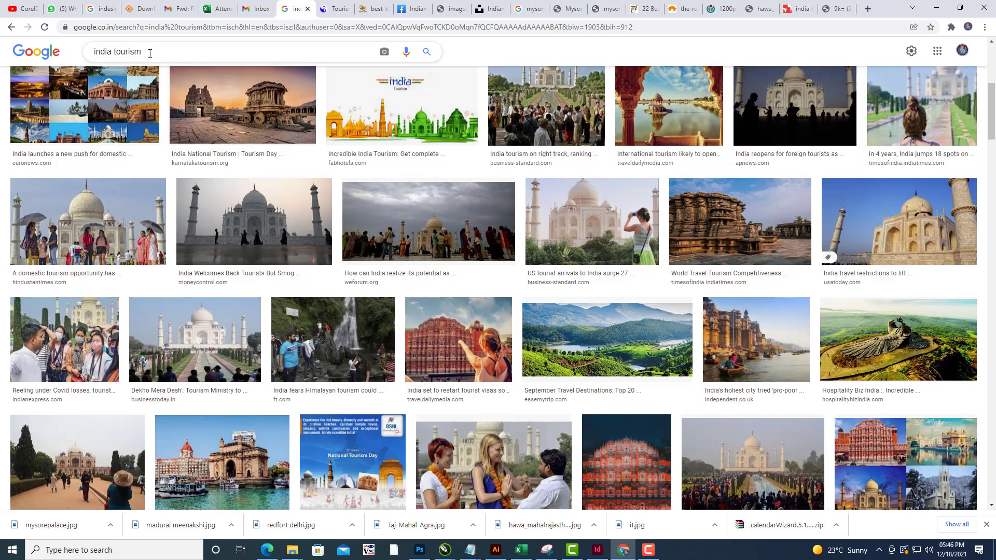
Search Google Images for "varanasi" and open the planetware.com river boat photo at full size in its own browser tab.
triple_click(150, 52)
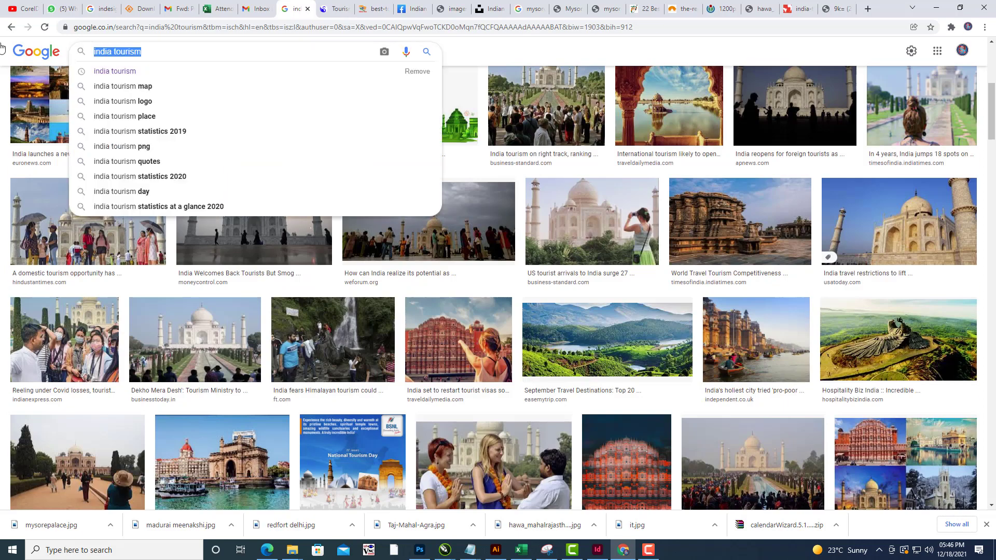
type("varanasi")
key("Return")
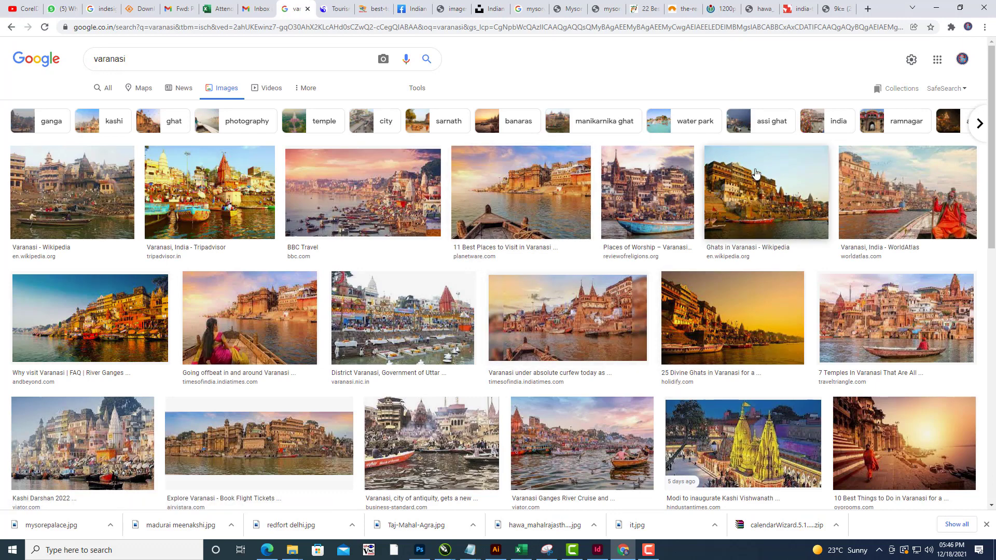
left_click(522, 195)
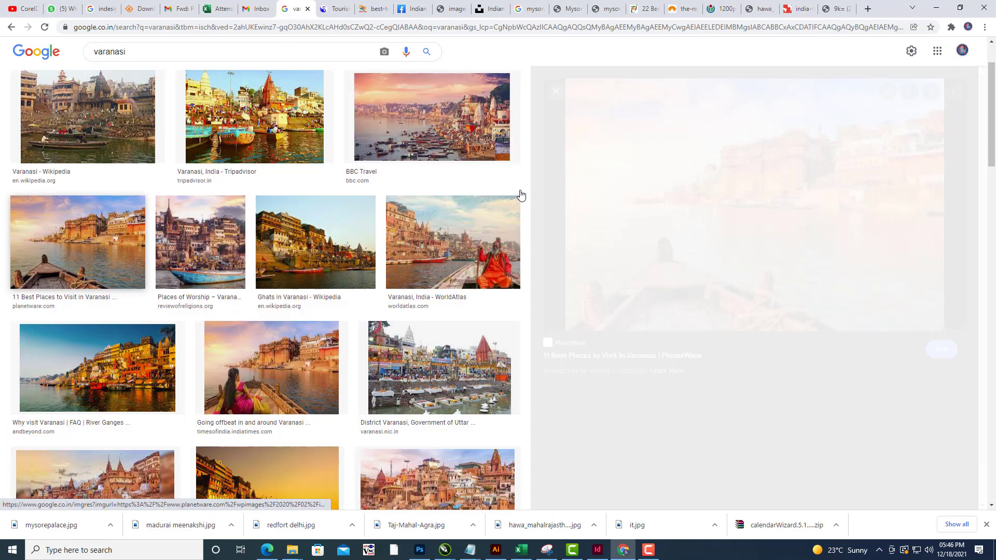
right_click(742, 219)
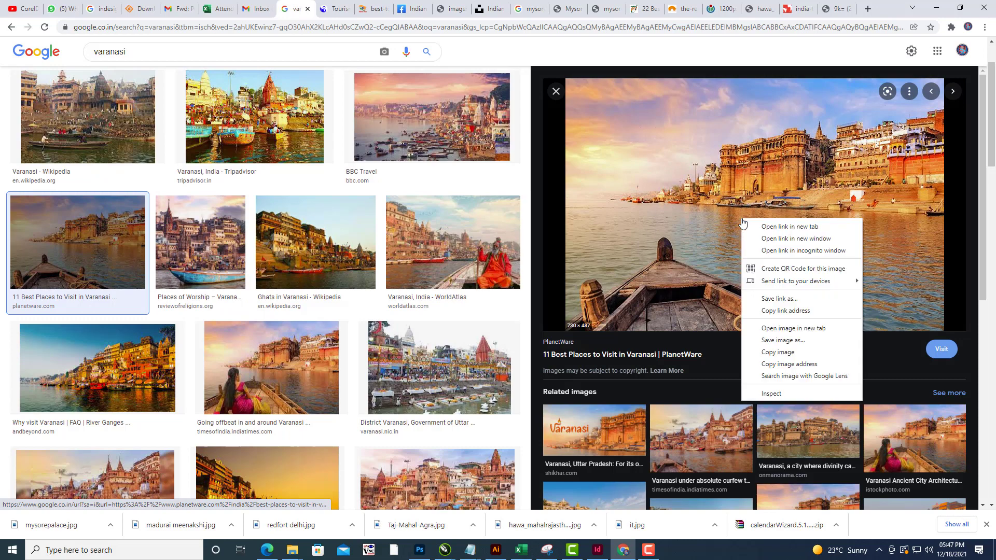
left_click(817, 328)
left_click(328, 15)
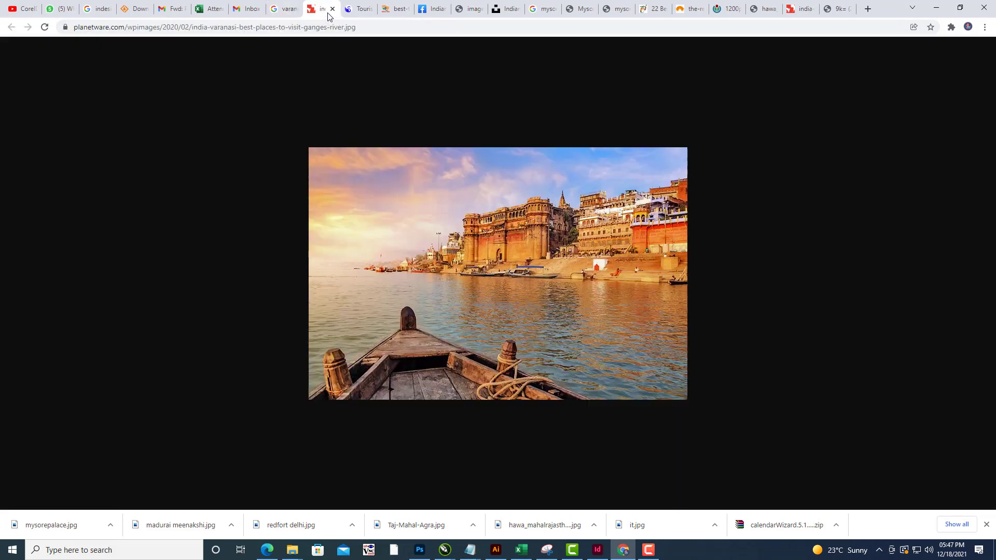
Save the full-size Varanasi image in the Desktop's it folder under a name made of varanasi, kashi and up.
right_click(525, 216)
left_click(552, 236)
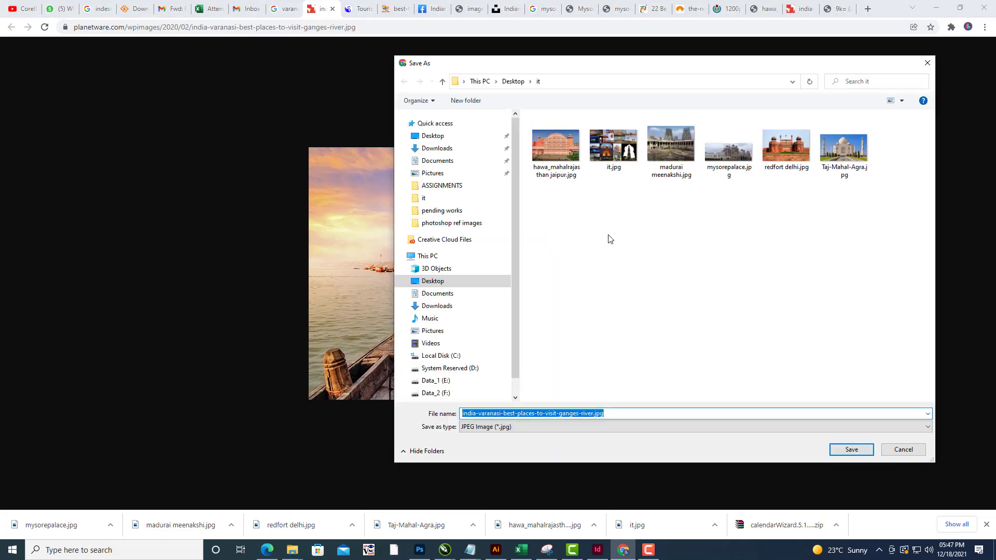
type("vara")
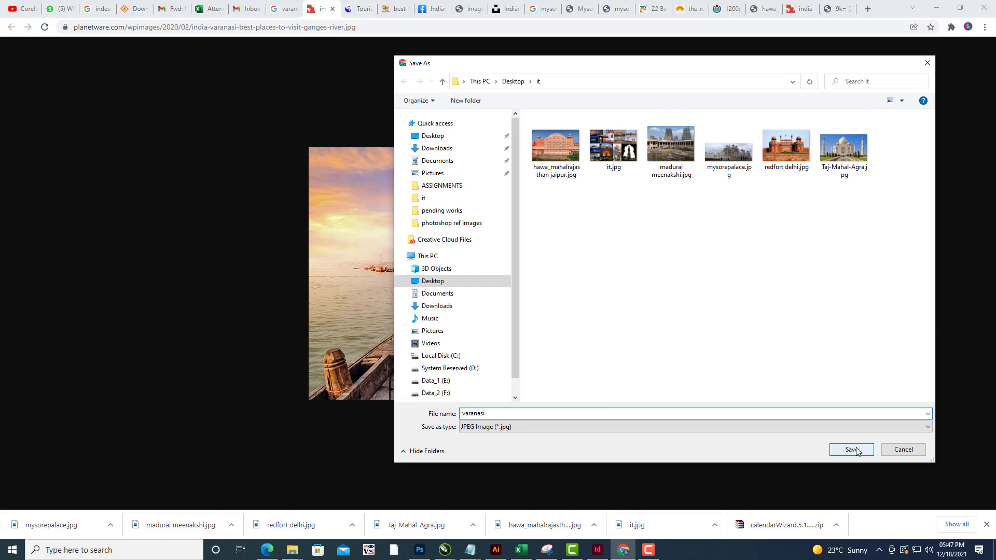
type("nasi kashi up")
key("ctrl+Left")
key("ctrl+Left")
key("BackSpace")
left_click(501, 413)
key("BackSpace")
left_click(857, 449)
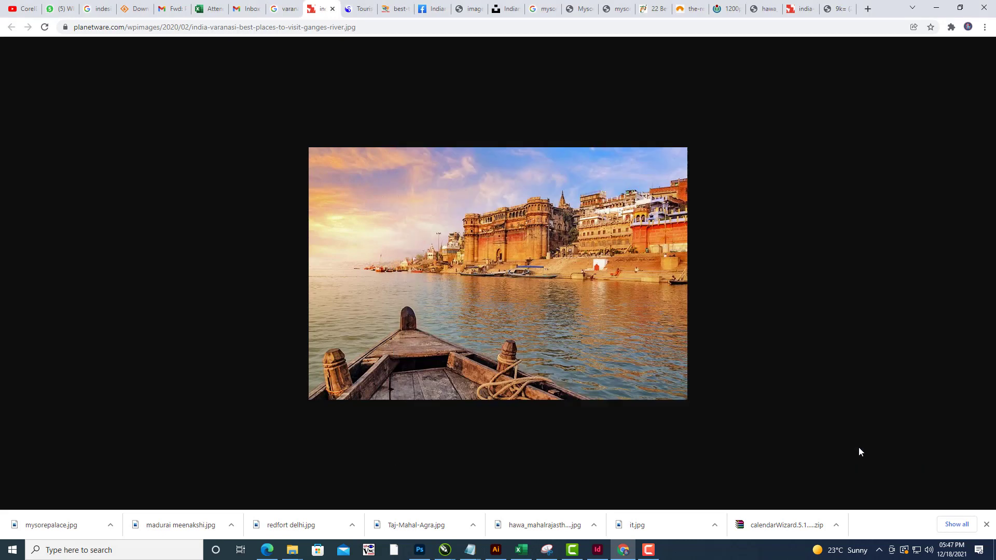
Switch to the InDesign document with the India Tourism 2022 calendar and look over its monthly pages.
left_click(939, 8)
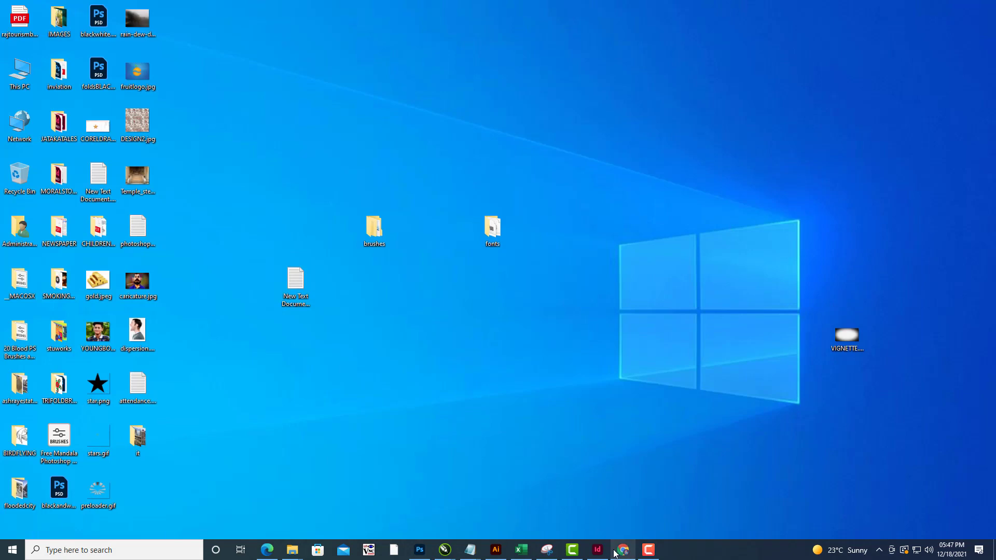
mouse_move(601, 554)
left_click(604, 518)
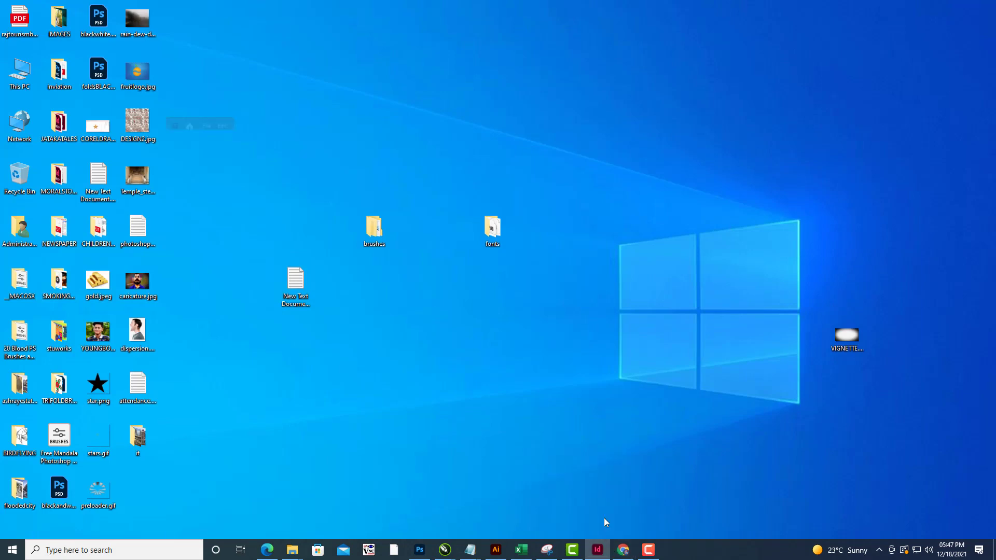
scroll(594, 334, "down", 8)
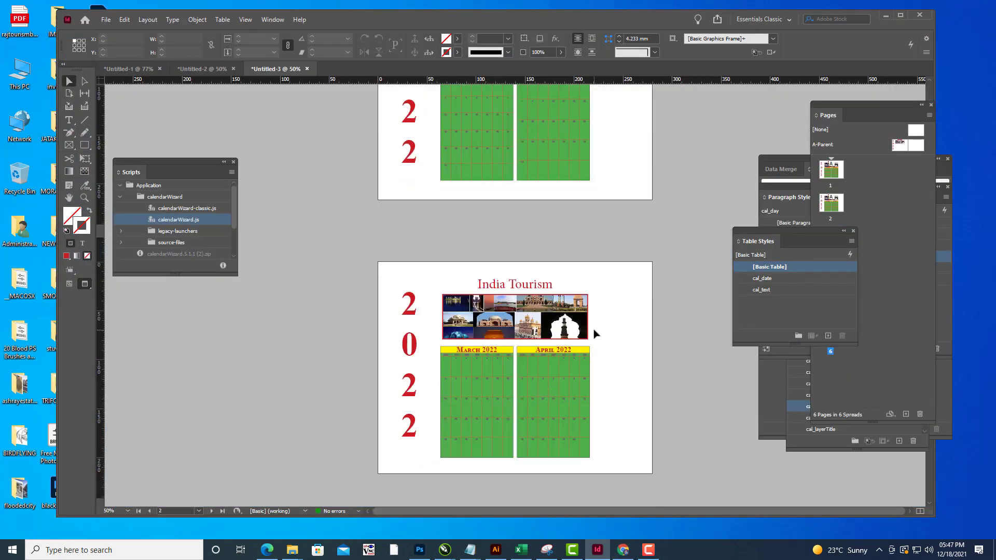
scroll(594, 329, "down", 8)
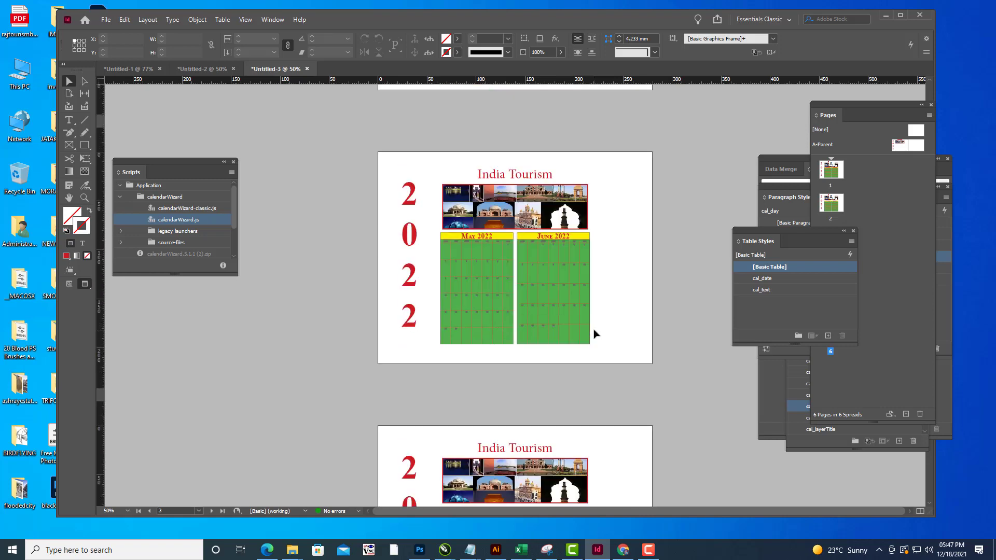
scroll(595, 333, "up", 15)
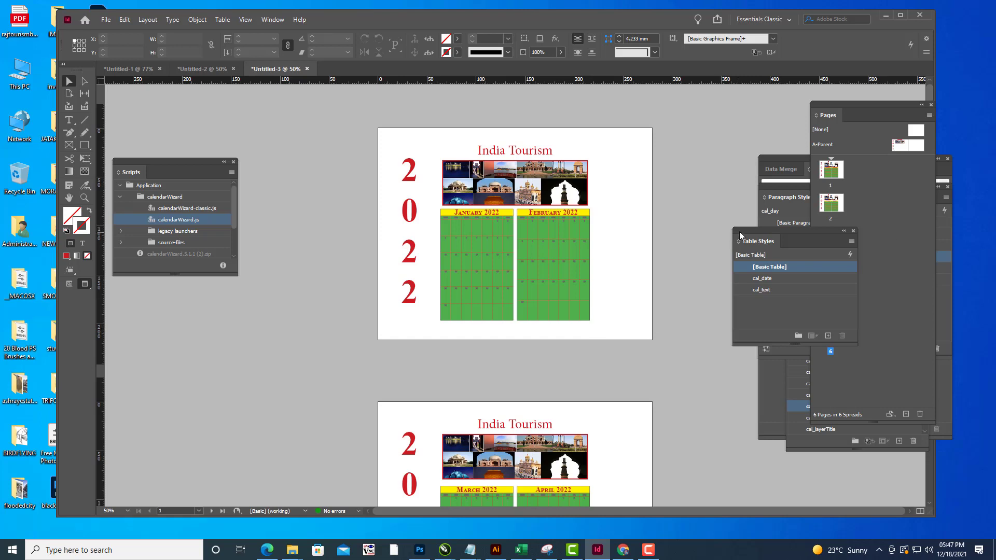
Insert a new page after page 1, the January–February 2022 page, and check it against that calendar page.
left_click_drag(836, 108, 754, 111)
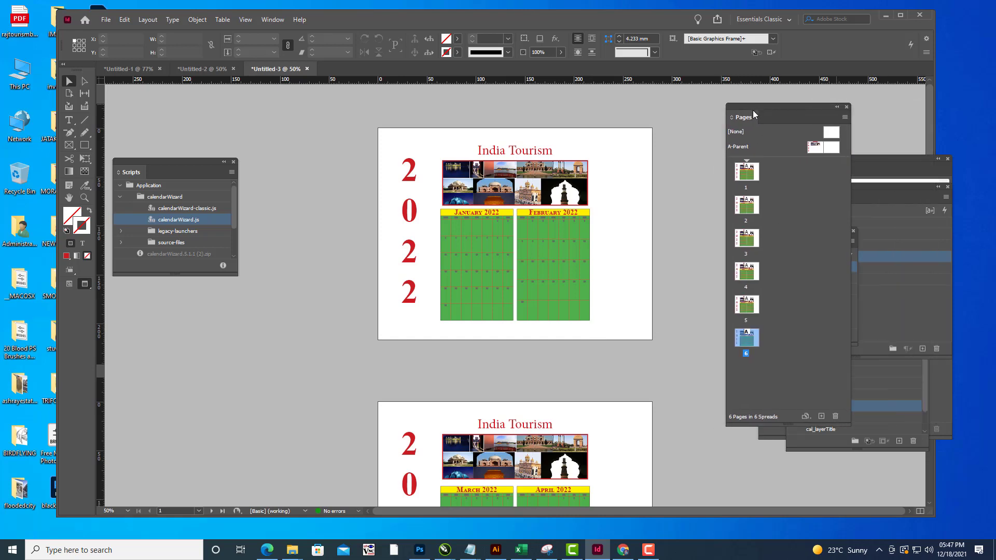
left_click(758, 172)
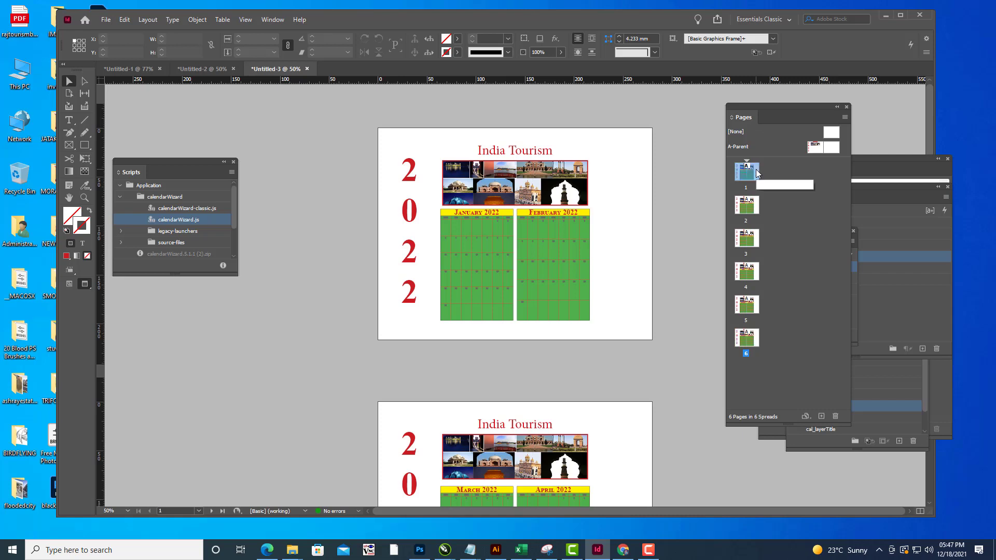
left_click(823, 416)
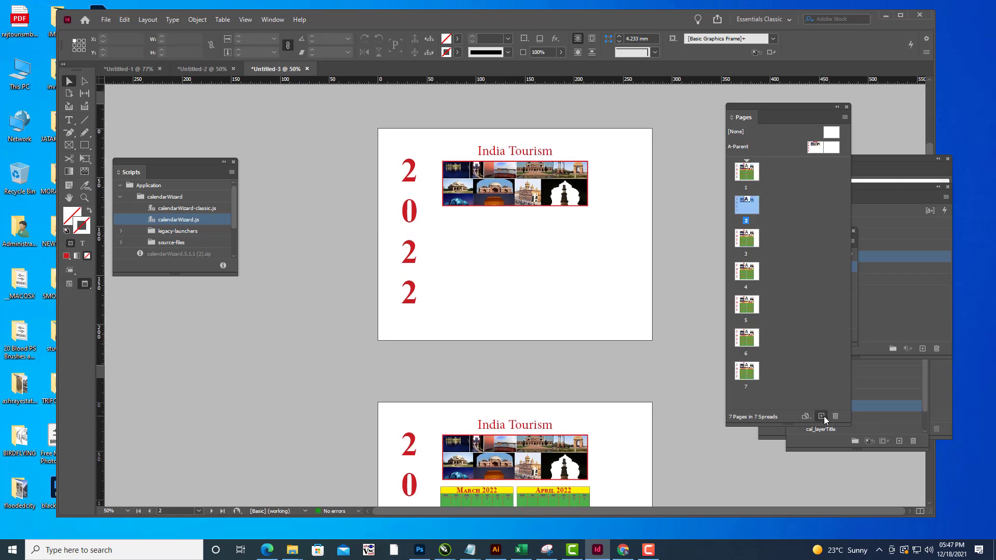
scroll(550, 234, "up", 5)
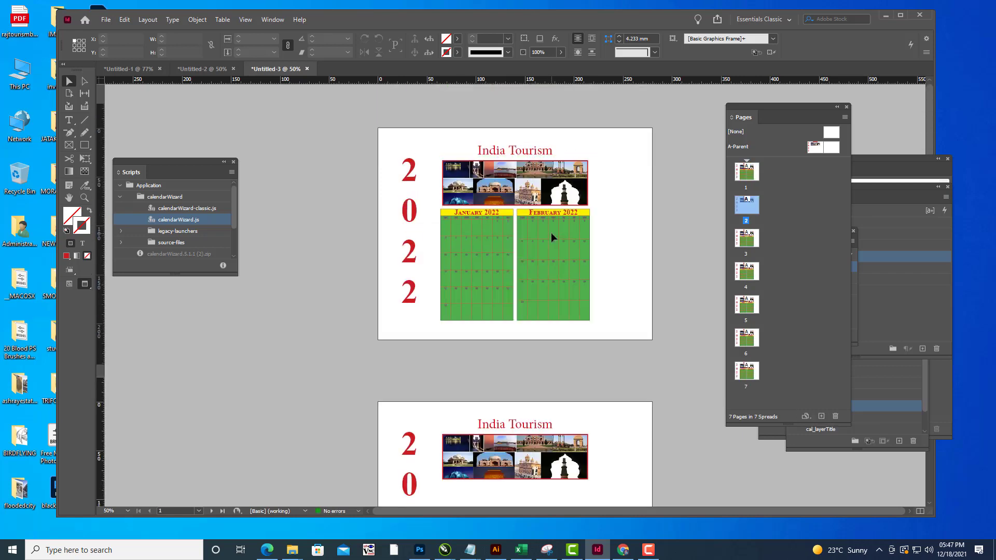
scroll(551, 232, "down", 4)
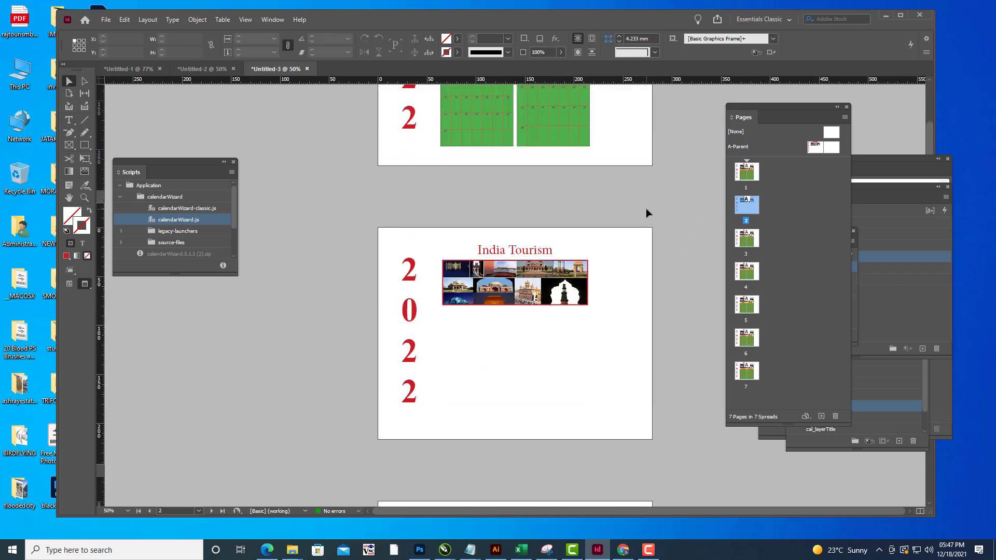
scroll(678, 201, "up", 3)
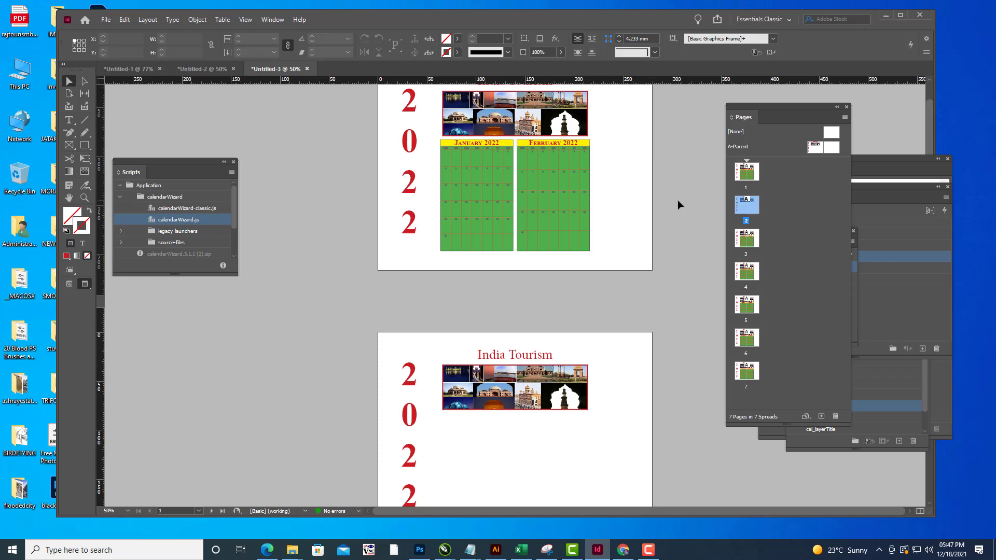
scroll(678, 201, "up", 2)
scroll(677, 200, "down", 5)
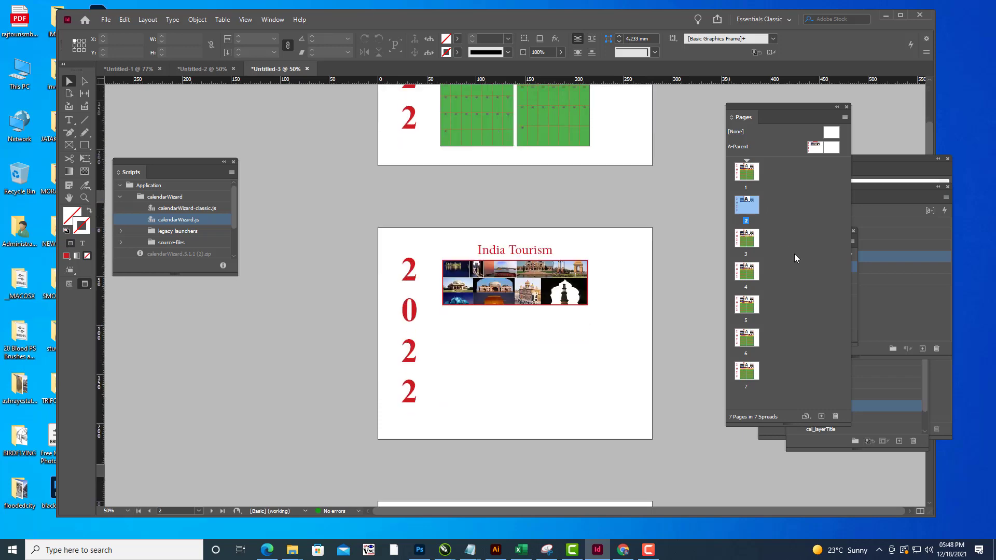
Insert a new page after page 3, the March–April 2022 page.
left_click(755, 243)
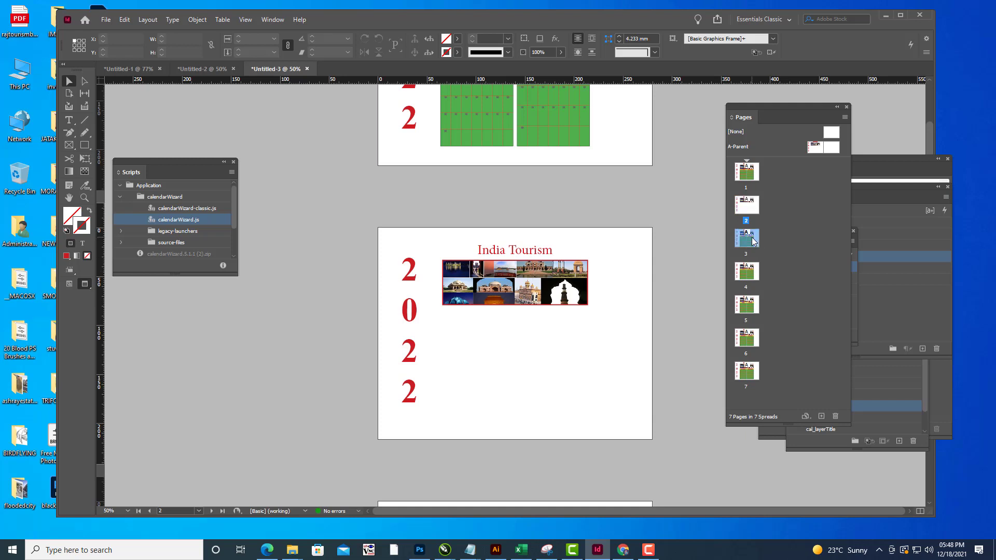
left_click(821, 416)
scroll(768, 309, "down", 1)
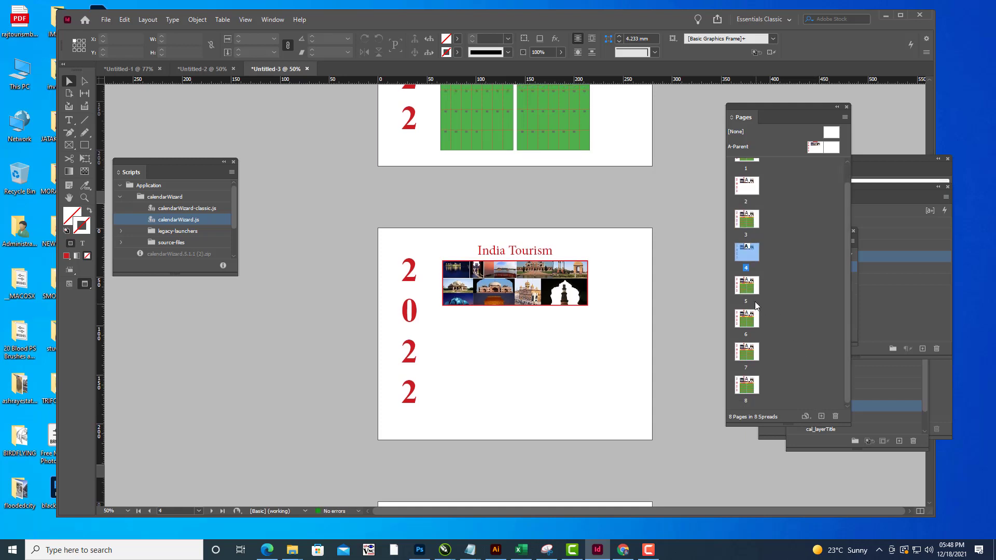
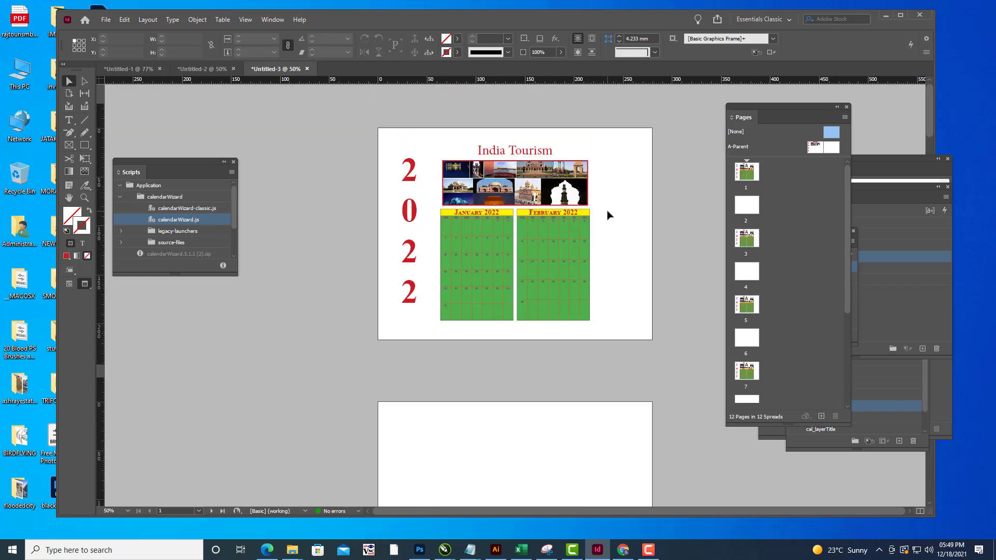
Leave the preview display to show the margins and draw a rectangular frame filling the margin area of blank page 2.
scroll(628, 333, "down", 4)
key("w")
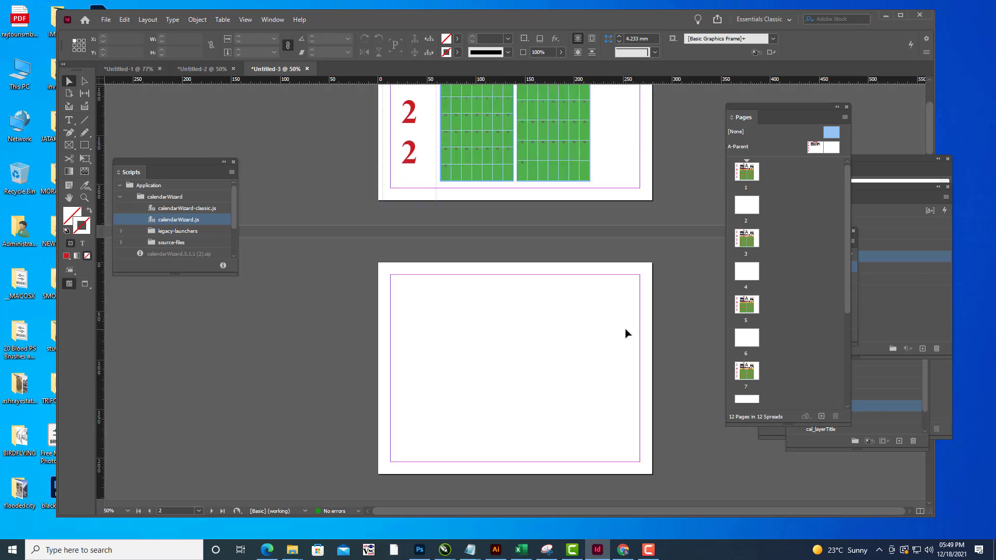
left_click(68, 147)
left_click_drag(390, 275, 640, 462)
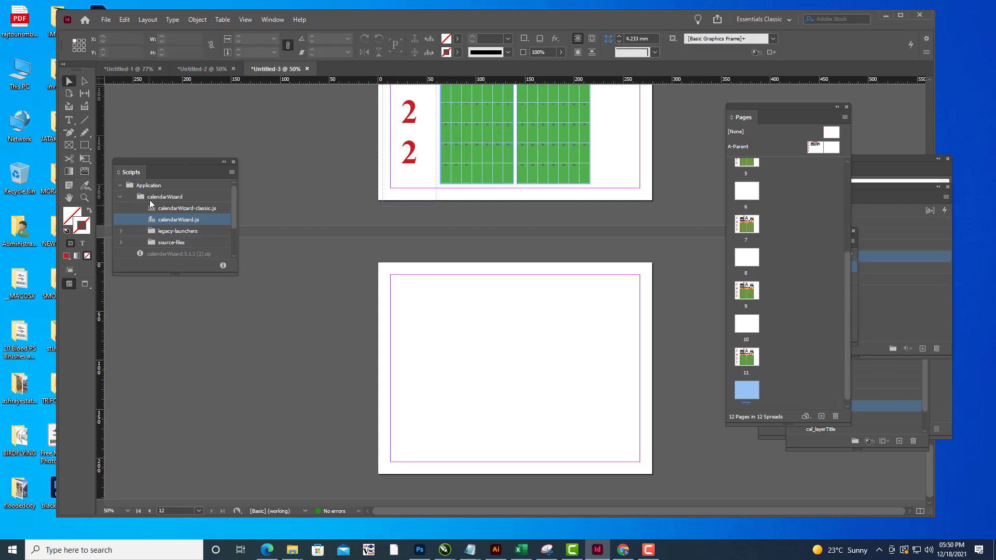
Draw a rectangular frame in the upper part of blank page 12 and resize it to about 241 × 129 mm within the margins.
left_click(69, 146)
left_click_drag(399, 280, 636, 410)
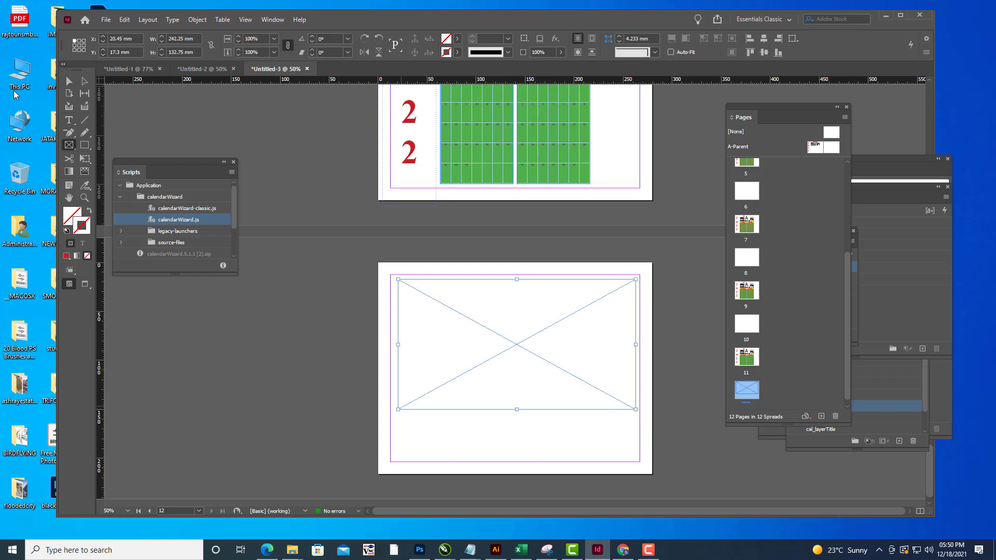
left_click(69, 81)
left_click_drag(511, 343, 509, 345)
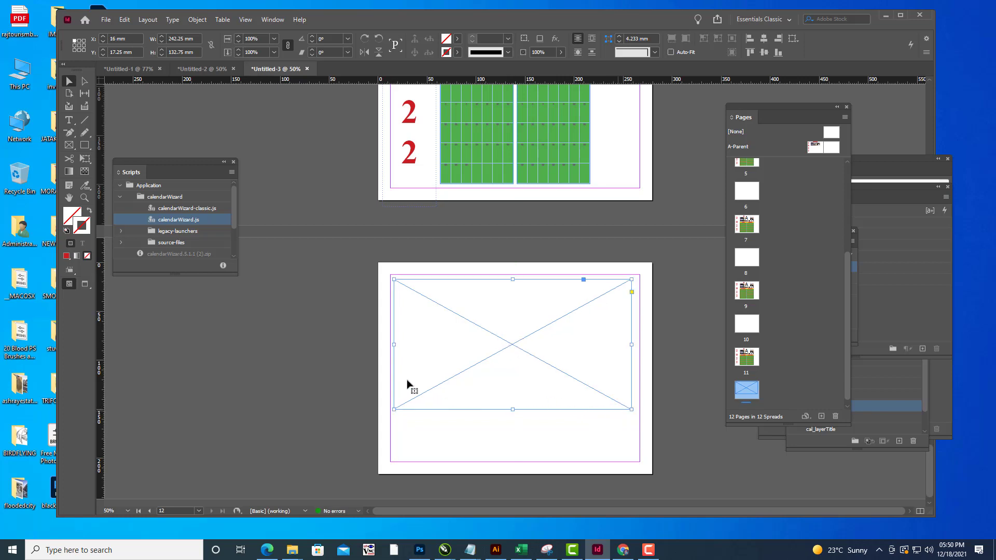
left_click_drag(395, 408, 402, 403)
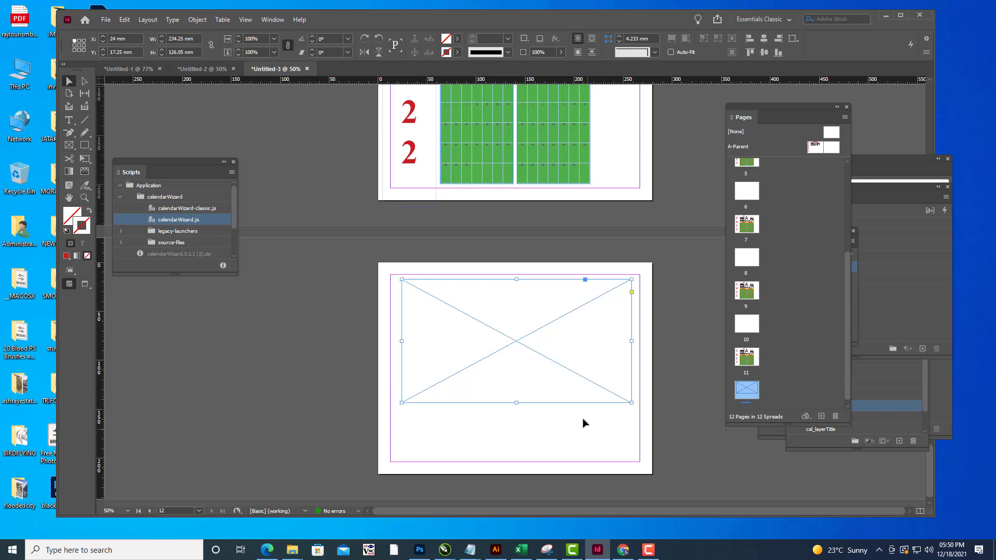
key("ctrl+shift+a")
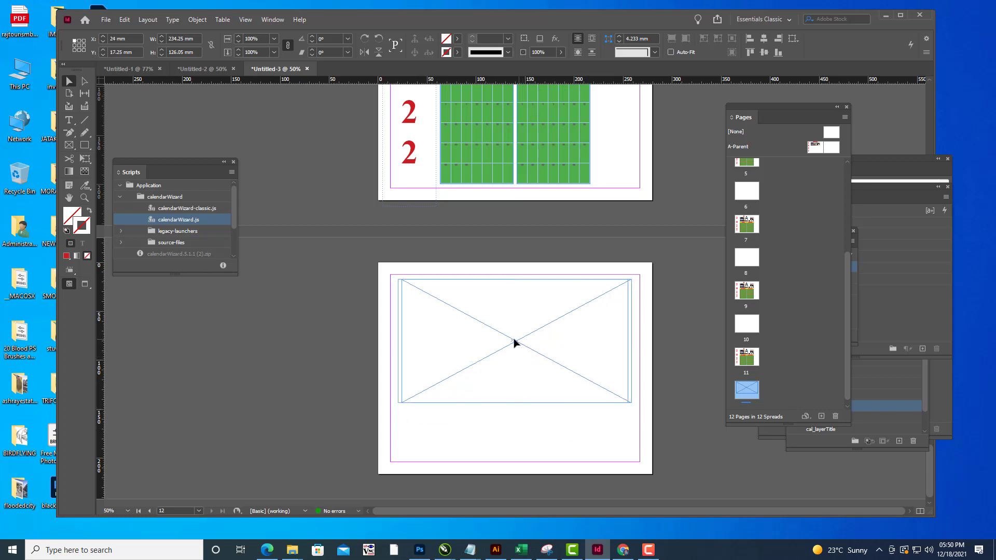
left_click_drag(513, 342, 509, 343)
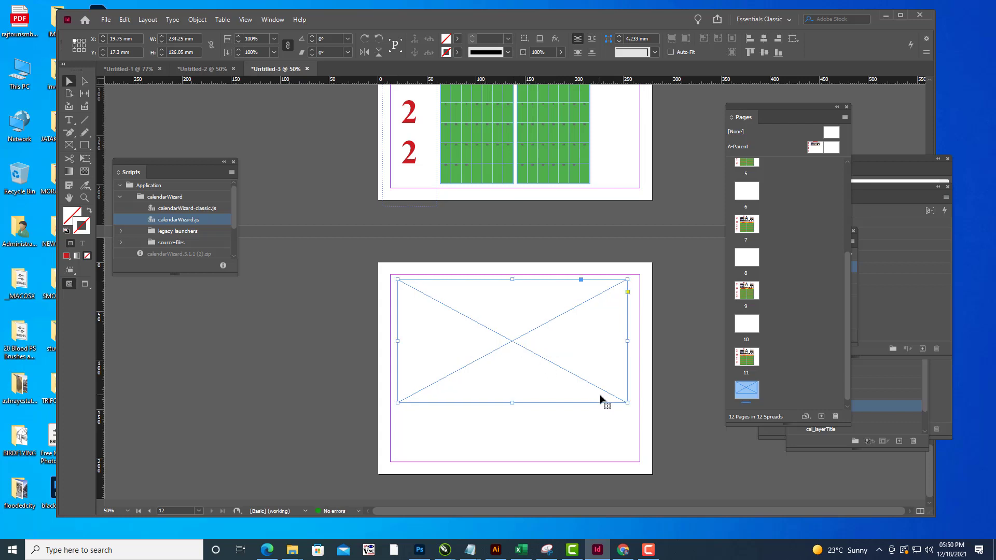
left_click_drag(629, 404, 649, 420)
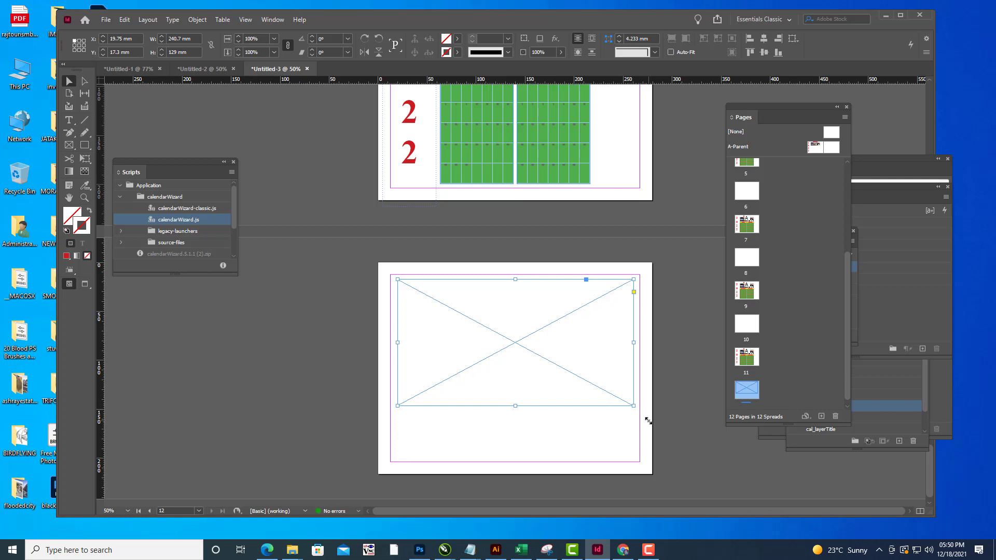
Place the image hawa_mahalrajasthan jaipur.jpg in the frame, fit it with Fill Frame Proportionally, and check the page in preview.
key("ctrl+d")
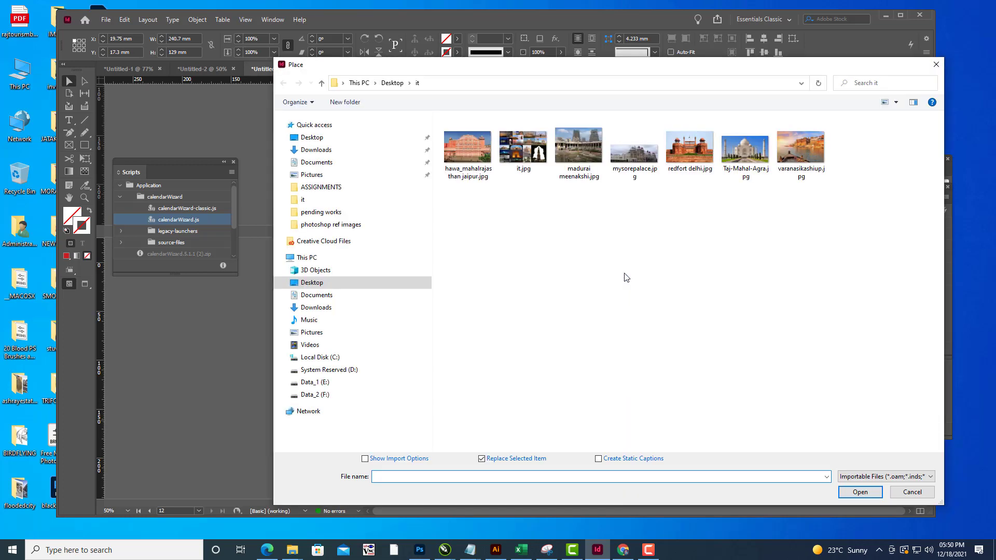
left_click(466, 155)
left_click(853, 493)
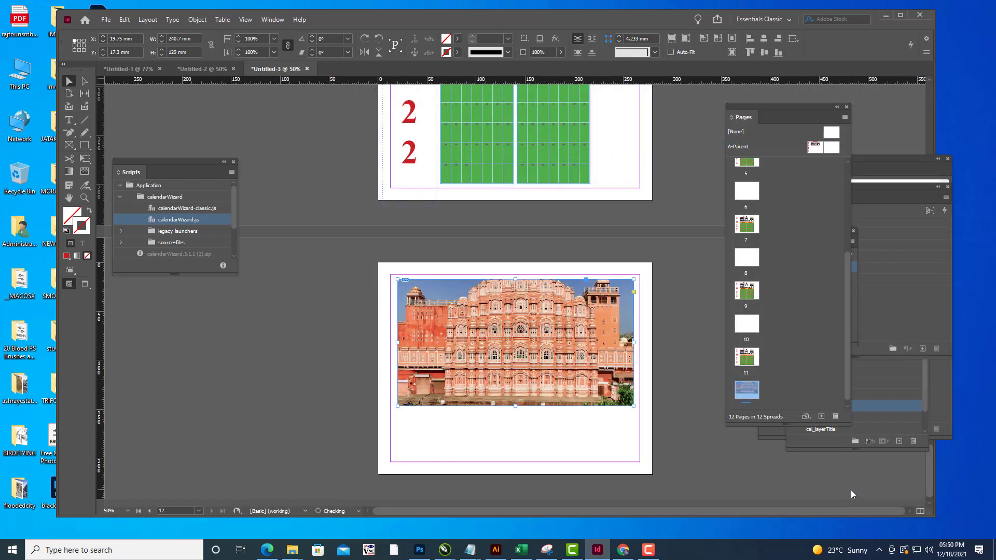
right_click(546, 328)
mouse_move(591, 346)
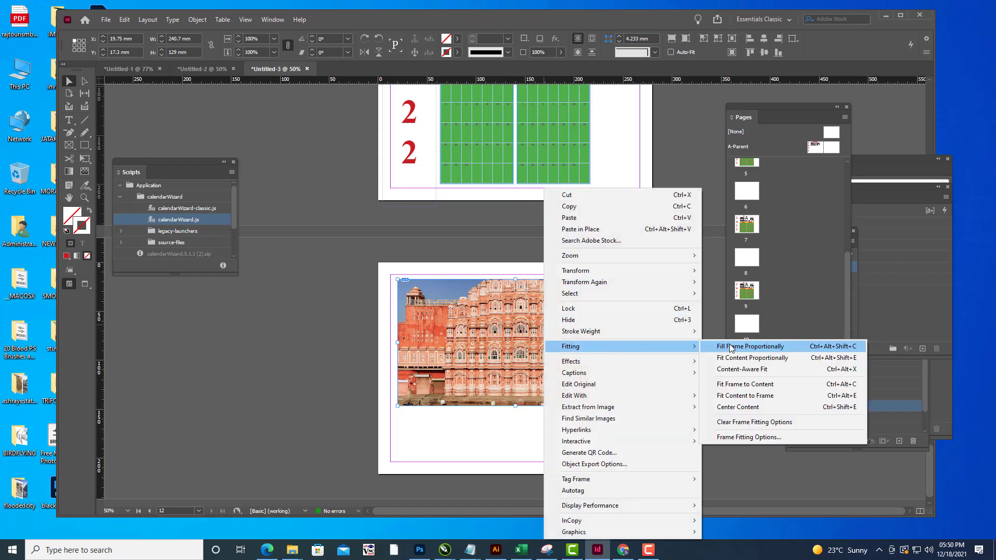
left_click(729, 344)
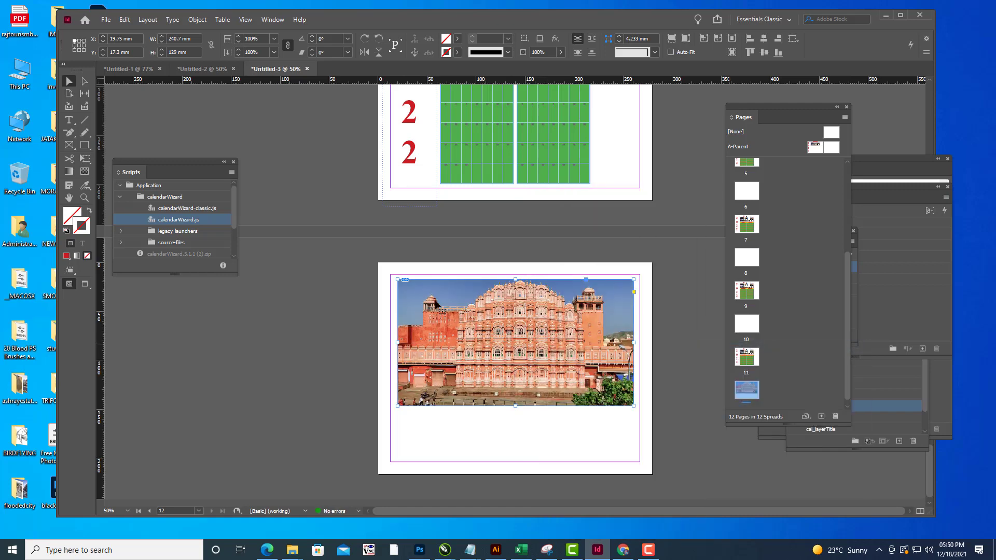
left_click(220, 208)
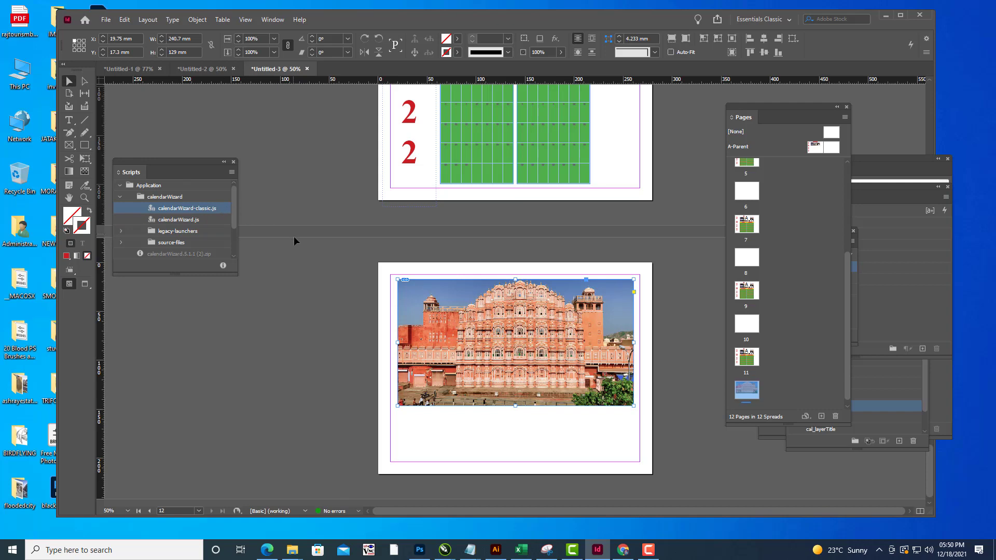
key("w")
scroll(394, 267, "up", 3)
scroll(395, 266, "down", 1)
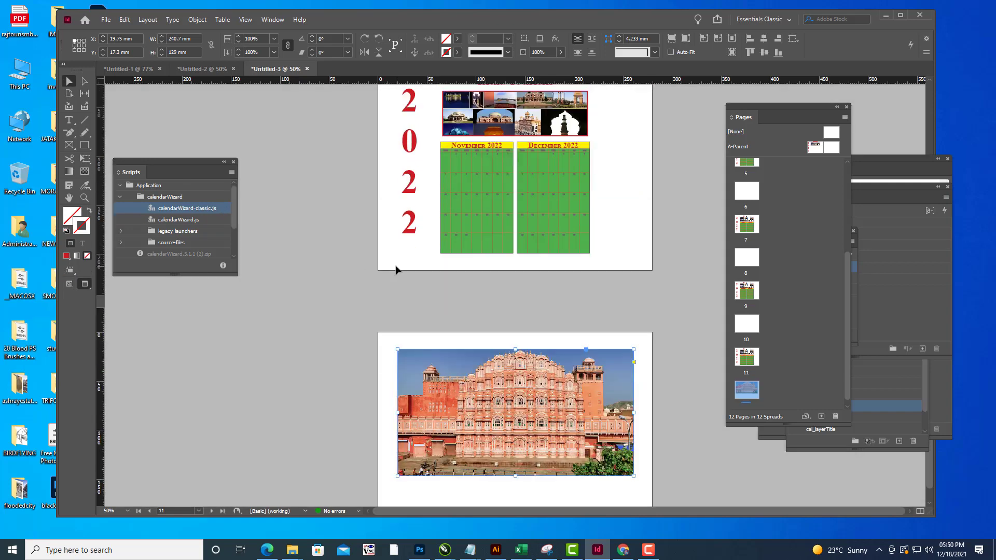
scroll(620, 324, "down", 2)
Add a text frame about 76 mm wide below the picture with the caption "HAWA MAHAL - JAIPUR -RAJASTHAN" in red C=15 M=100 Y=100 K=0.
key("p")
key("ctrl+equal")
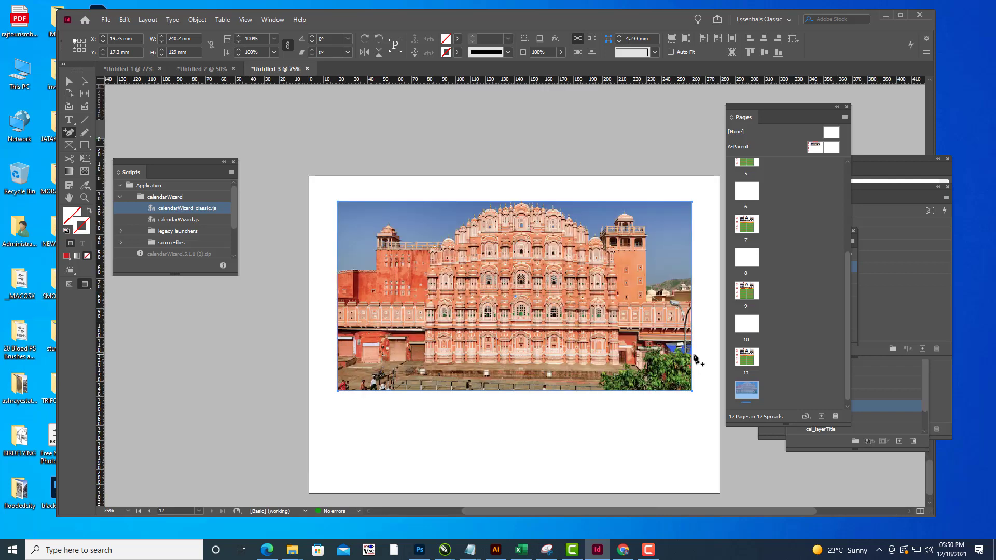
key("w")
key("t")
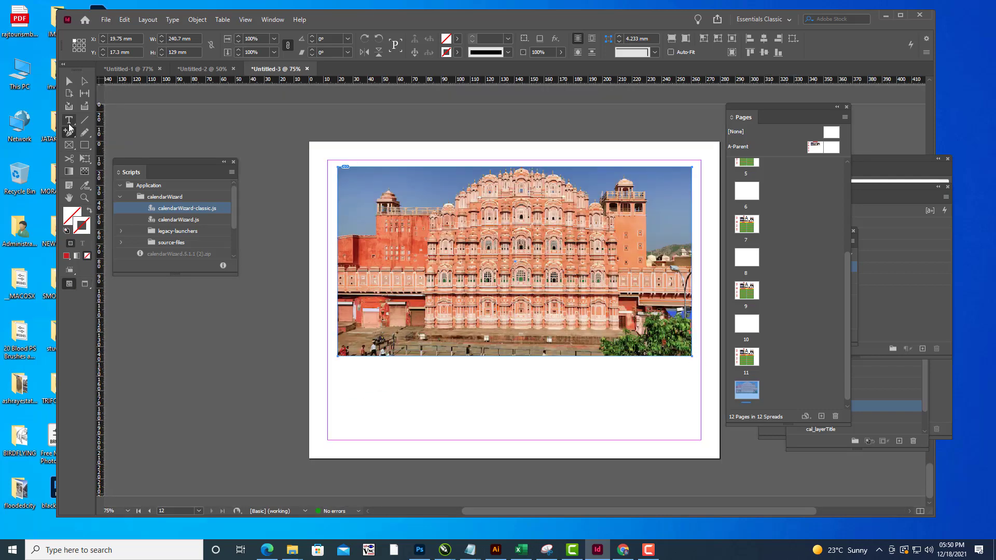
left_click_drag(337, 365, 450, 378)
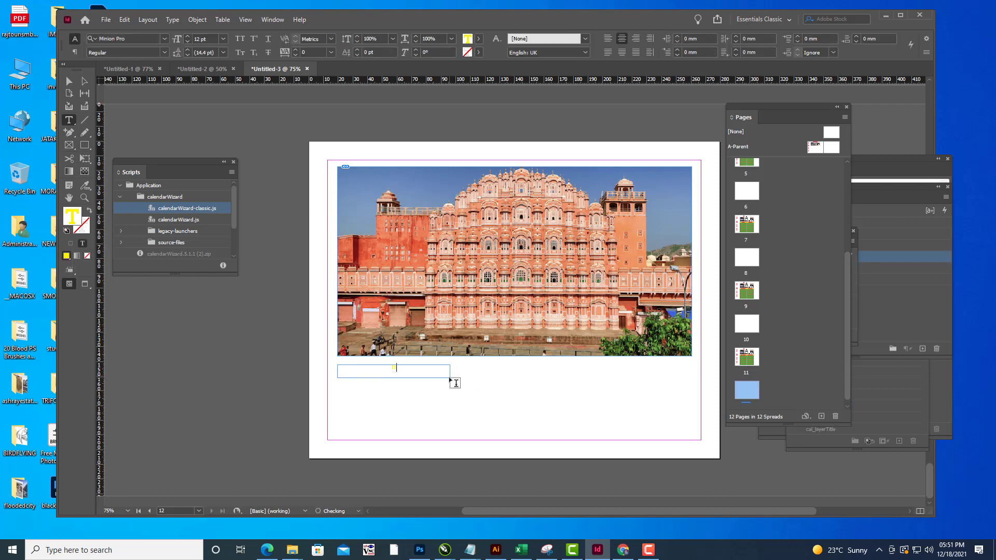
left_click(478, 39)
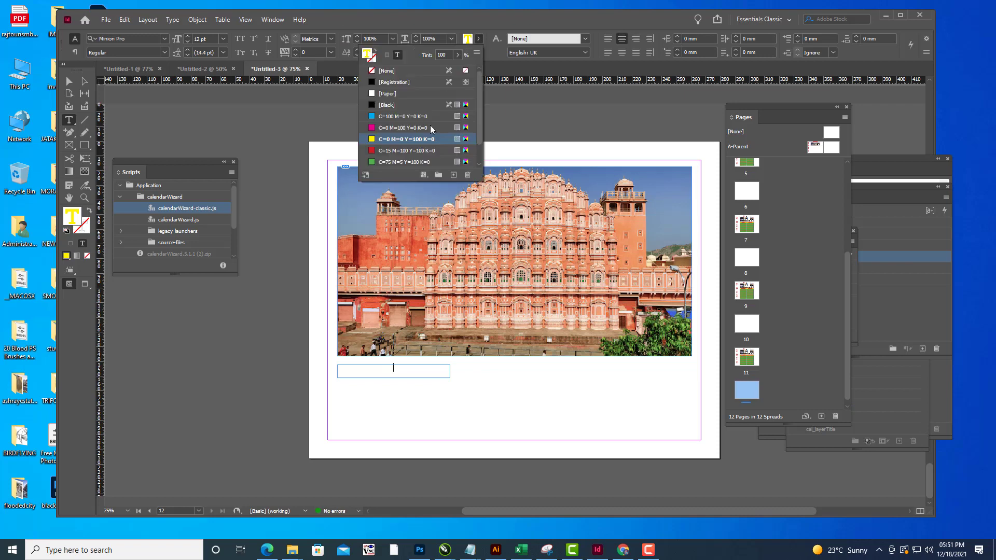
left_click(376, 151)
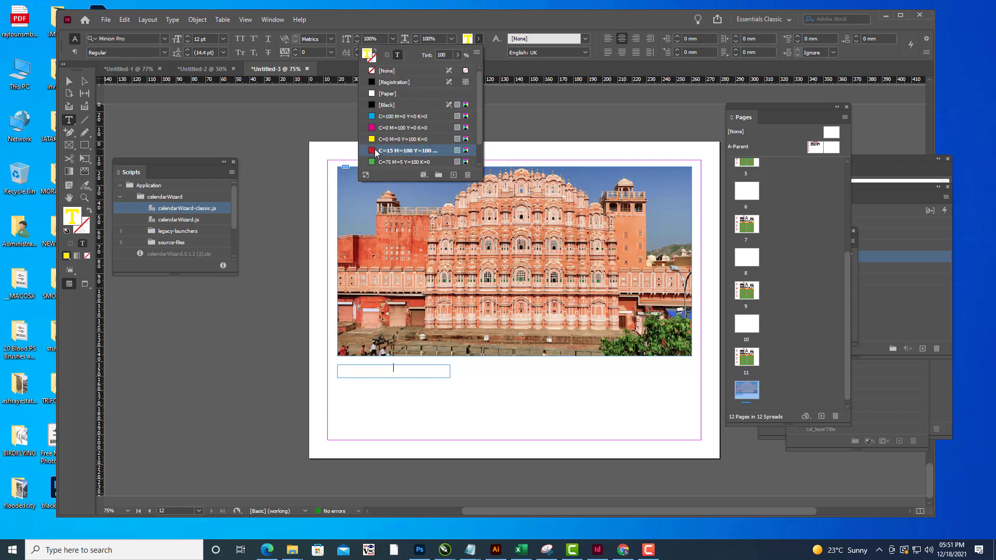
left_click(531, 17)
type("HAWA MAHAL")
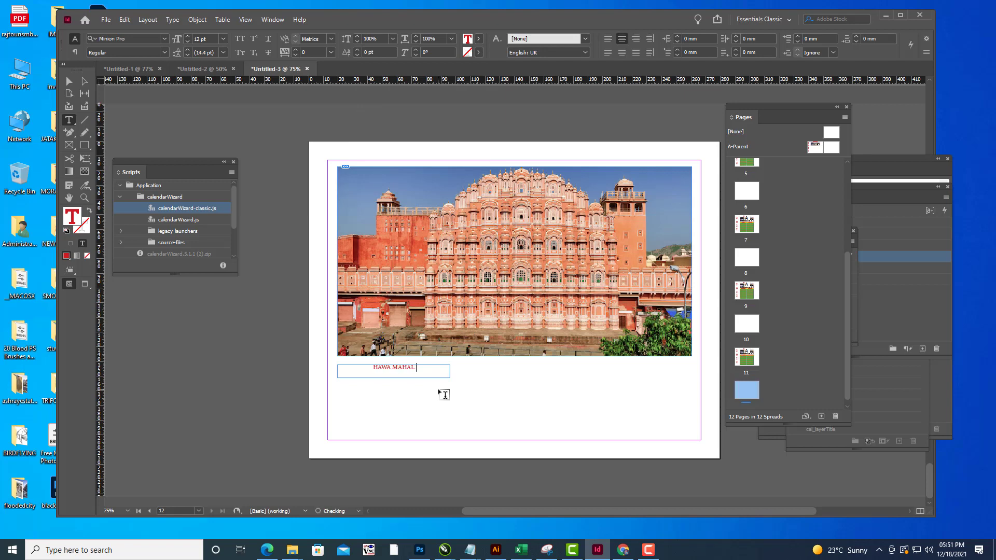
type(" - JAIPUR -RAJASTHAN")
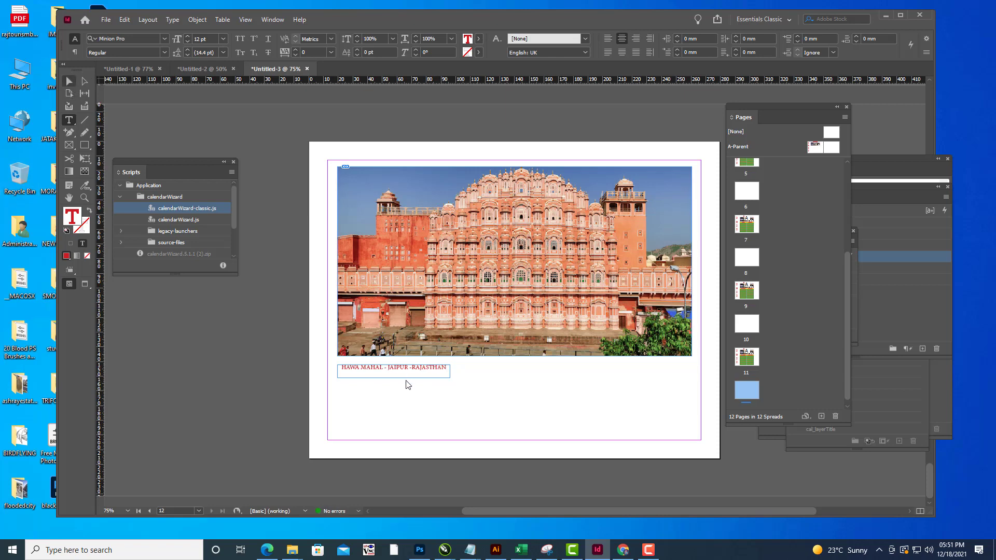
Shorten the caption's text frame to about 7 mm high and check the page in preview.
key("Escape")
left_click_drag(396, 378, 396, 375)
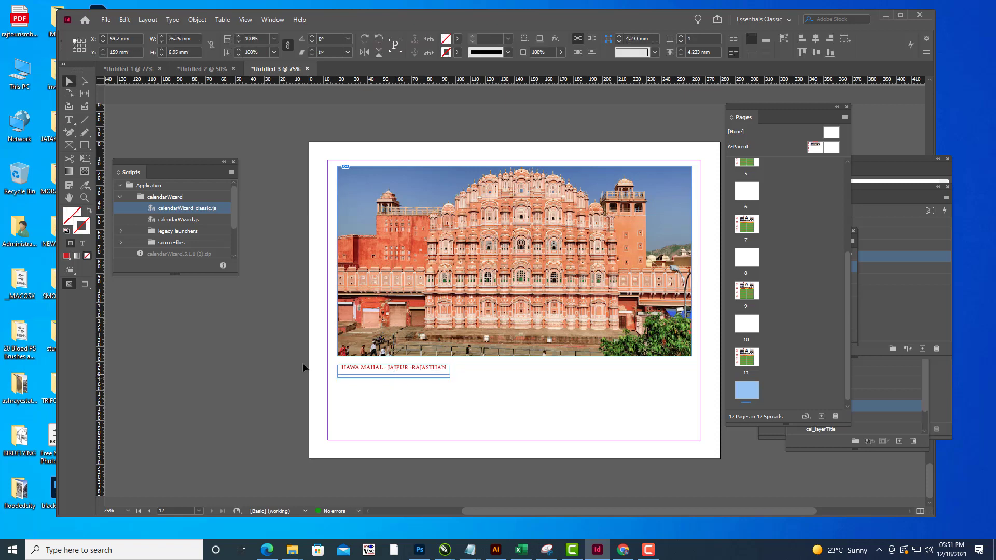
left_click(278, 352)
key("w")
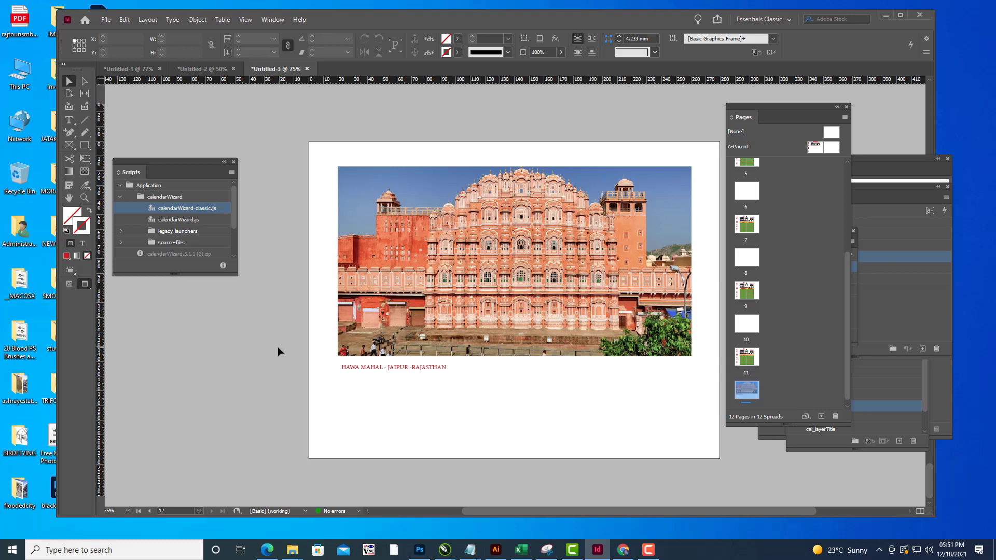
key("w")
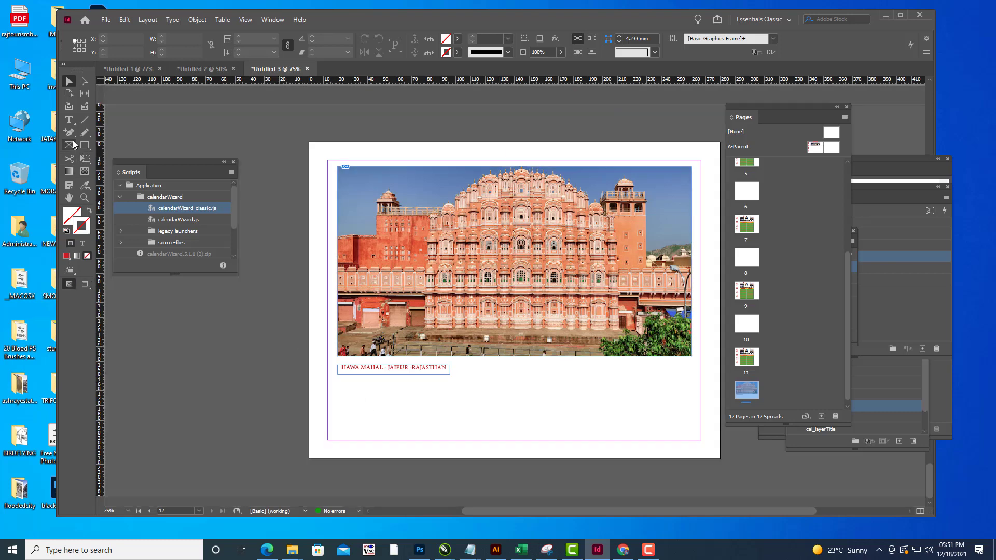
Draw a text frame about 241 × 38 mm below the caption and fill it with placeholder text.
key("t")
mouse_move(338, 380)
left_mouse_down()
mouse_move(463, 412)
mouse_move(692, 434)
left_mouse_up()
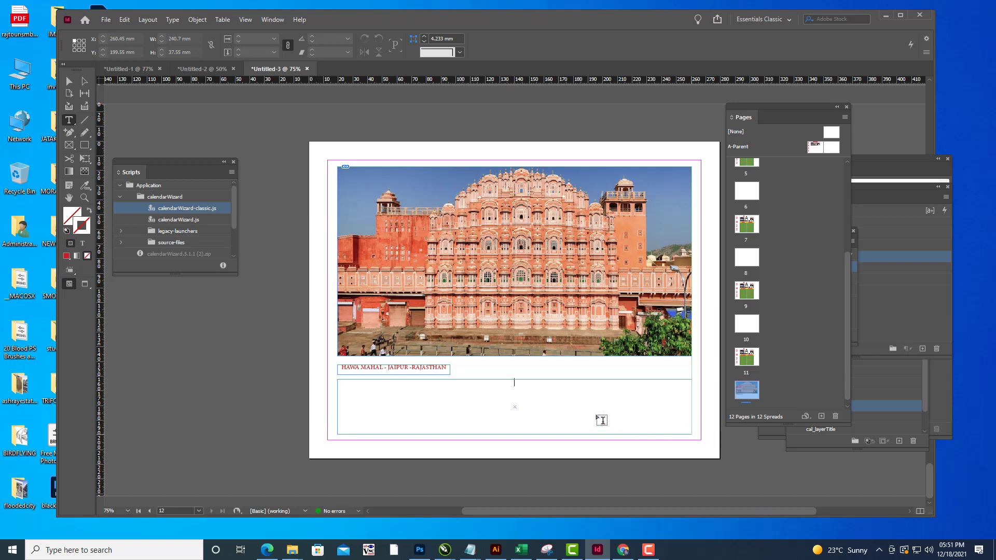
right_click(565, 382)
left_click(624, 276)
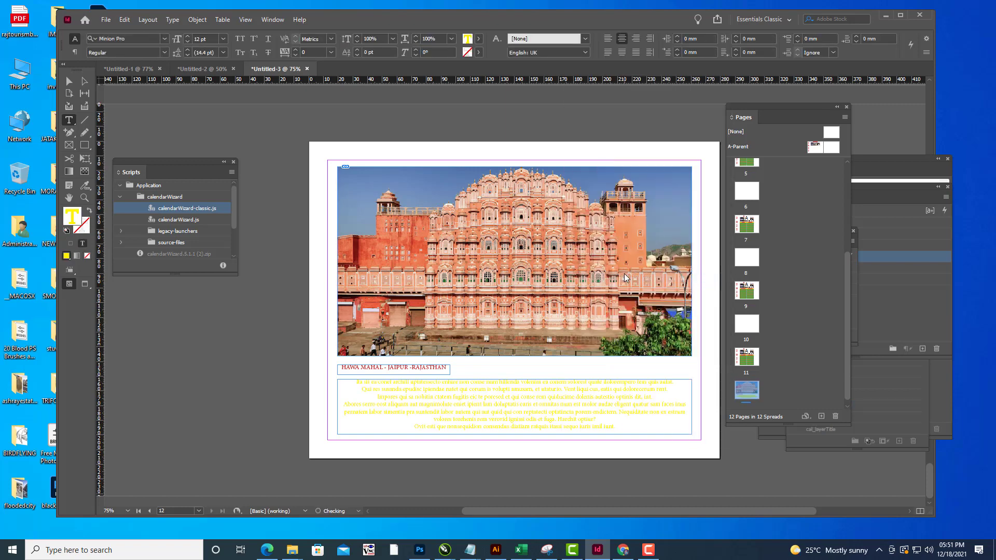
Justify all lines of the placeholder text and colour it red, C=15 M=100 Y=100 K=0.
key("ctrl+a")
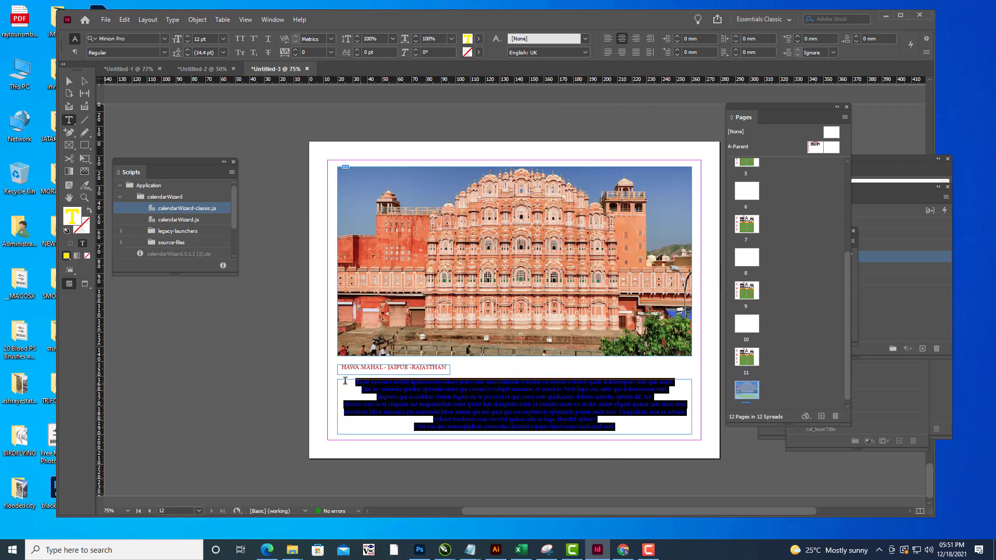
left_click(606, 54)
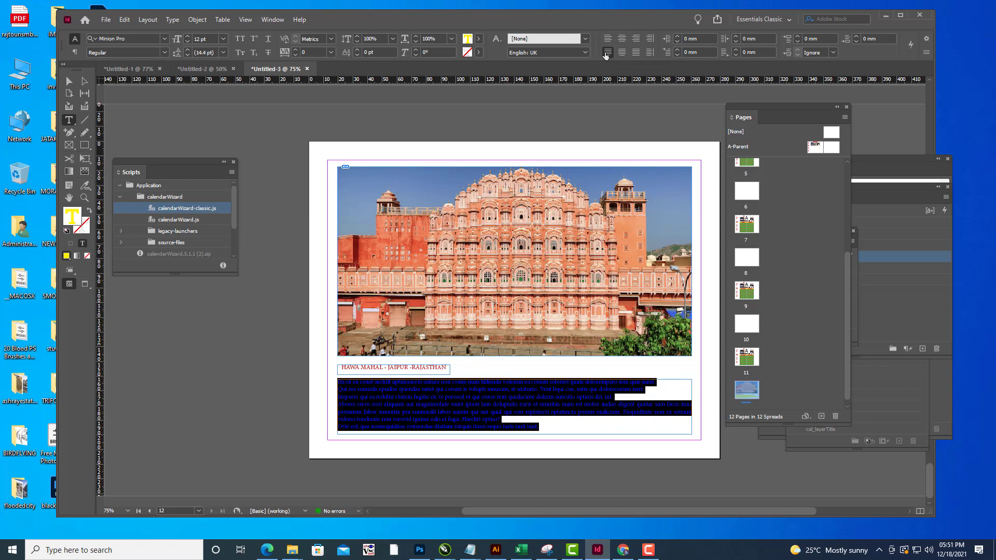
left_click(635, 53)
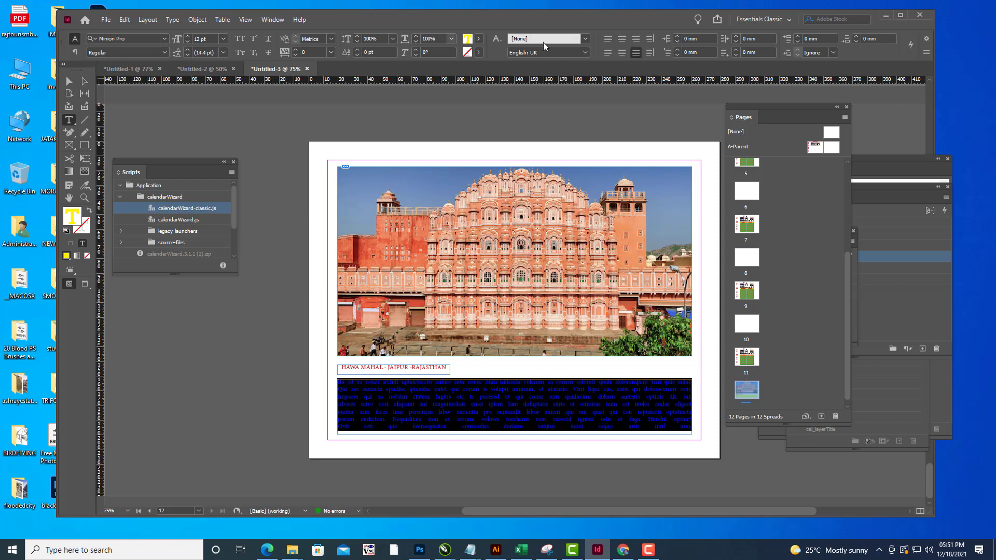
left_click(478, 40)
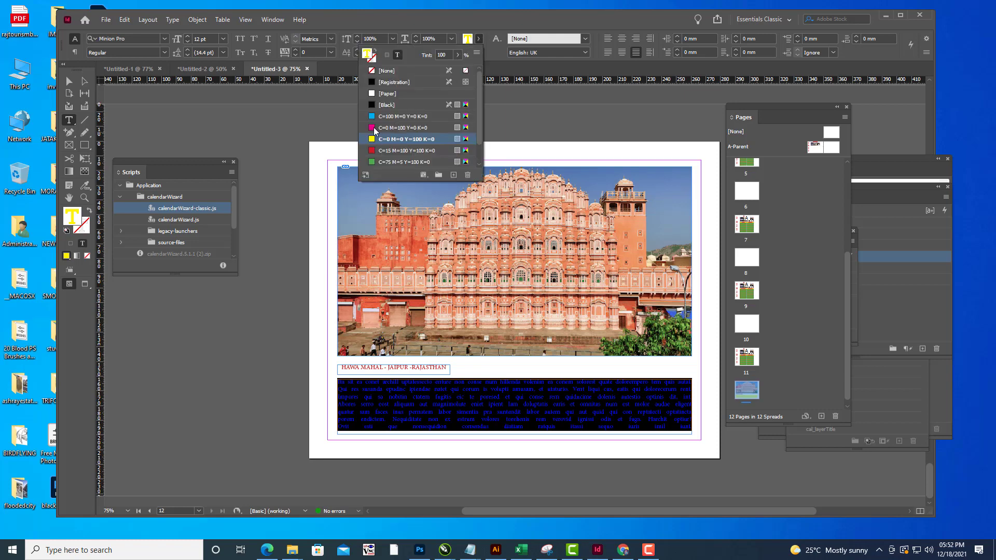
left_click(376, 151)
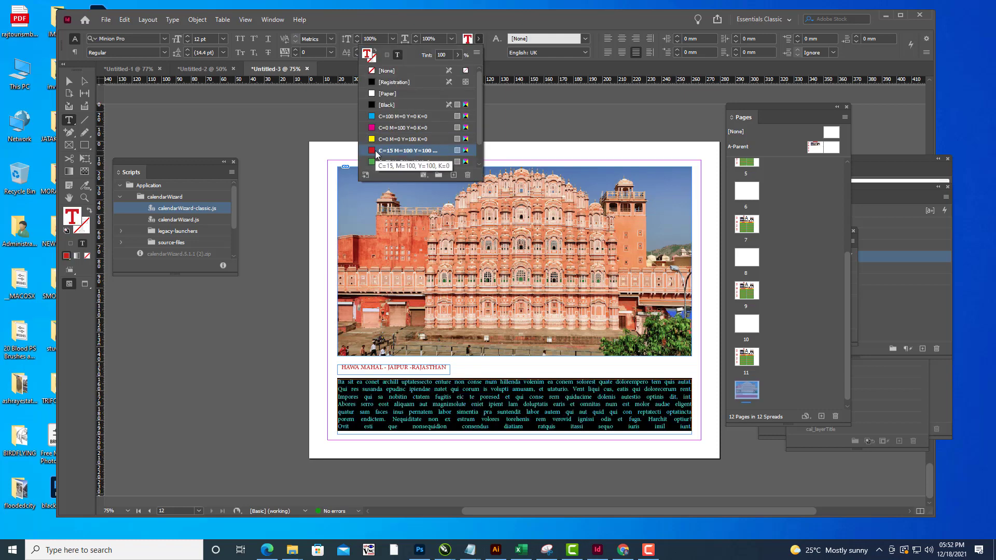
left_click(245, 157)
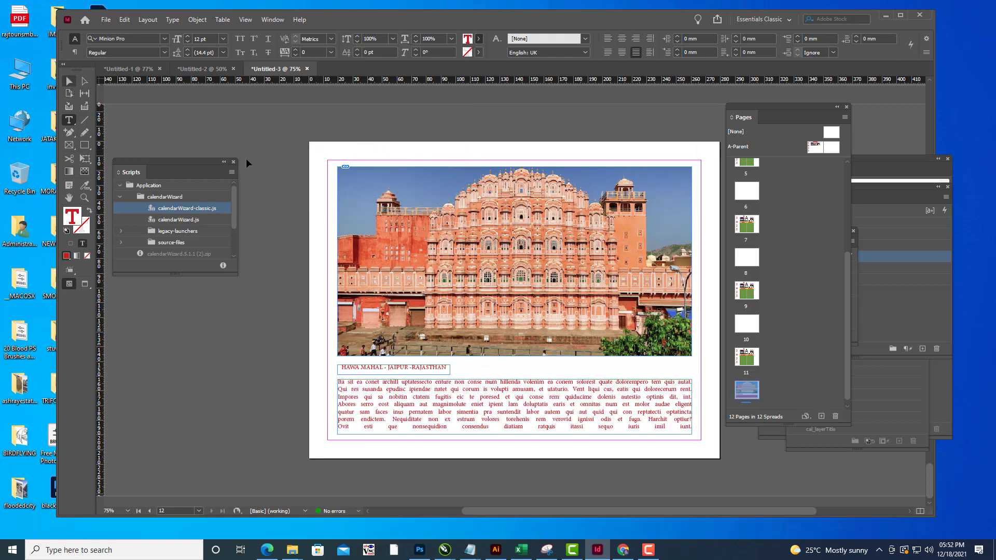
Examine the finished Hawa Mahal page in preview mode alongside the calendar page before it.
key("v")
key("w")
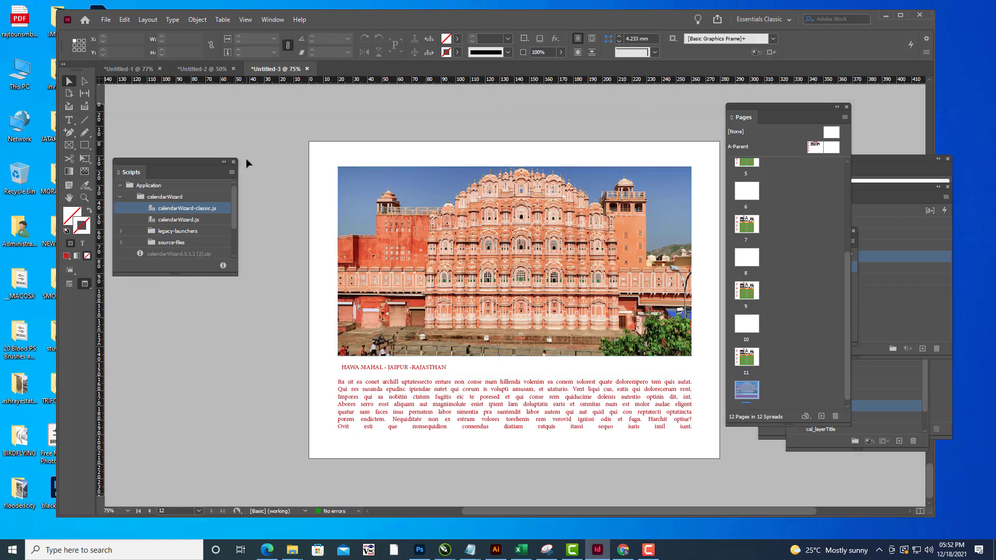
key("w")
key("w")
scroll(375, 219, "up", 3)
scroll(375, 219, "down", 2)
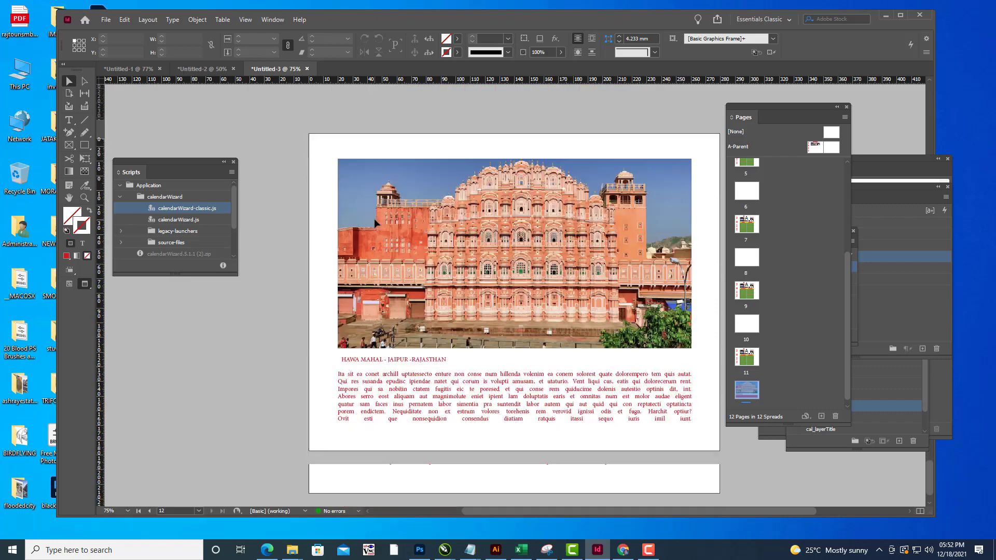
key("ctrl+minus")
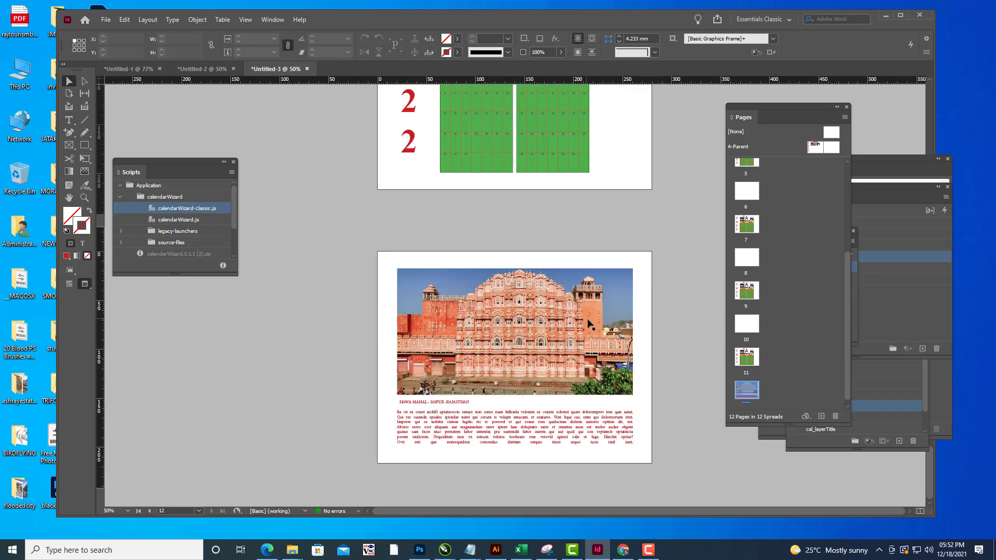
scroll(659, 330, "up", 3)
scroll(658, 330, "down", 3)
Select page 2 in the document's page list and leave the preview display to show margins and frames.
scroll(802, 268, "up", 1)
scroll(803, 267, "up", 4)
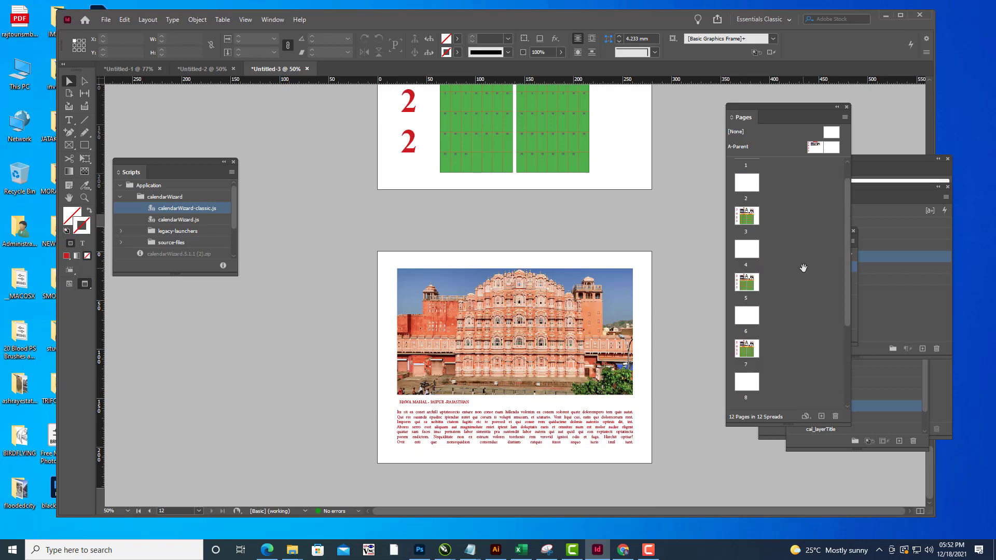
left_click(755, 211)
key("w")
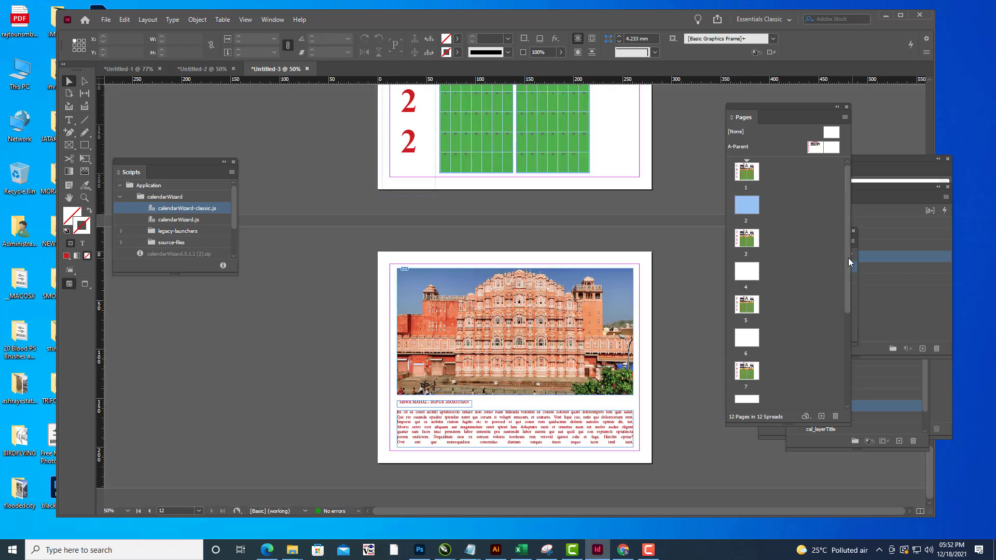
Move the Hawa Mahal picture, its caption and the placeholder text from page 12 to the same position on page 2.
scroll(591, 247, "up", 5)
scroll(590, 248, "down", 3)
scroll(590, 248, "down", 2)
left_click_drag(395, 269, 640, 455)
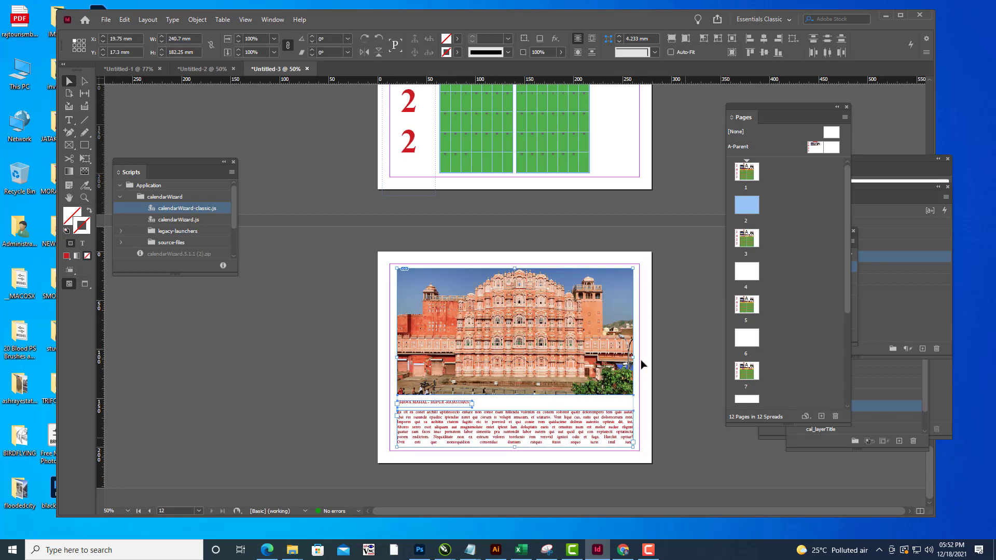
key("Delete")
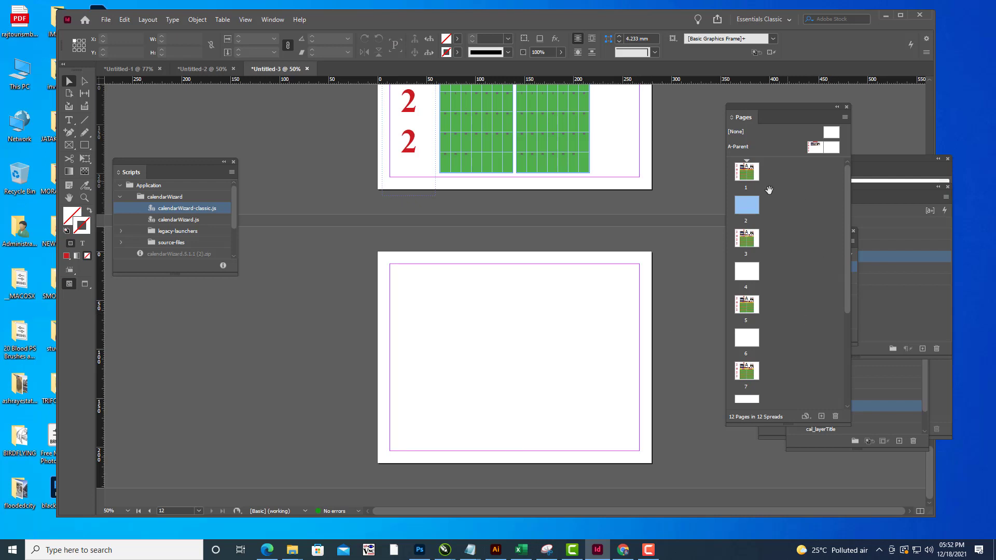
scroll(734, 208, "down", 3)
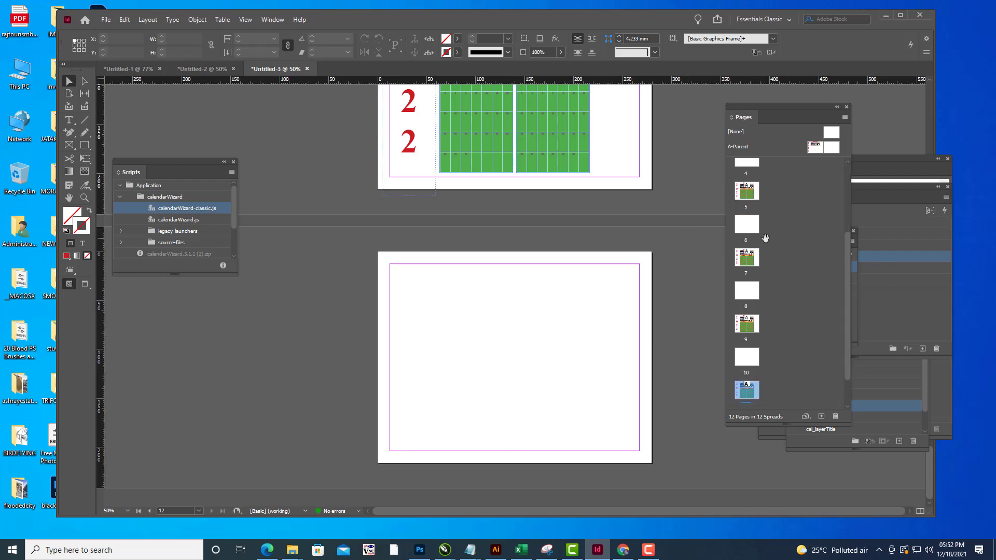
scroll(766, 238, "up", 3)
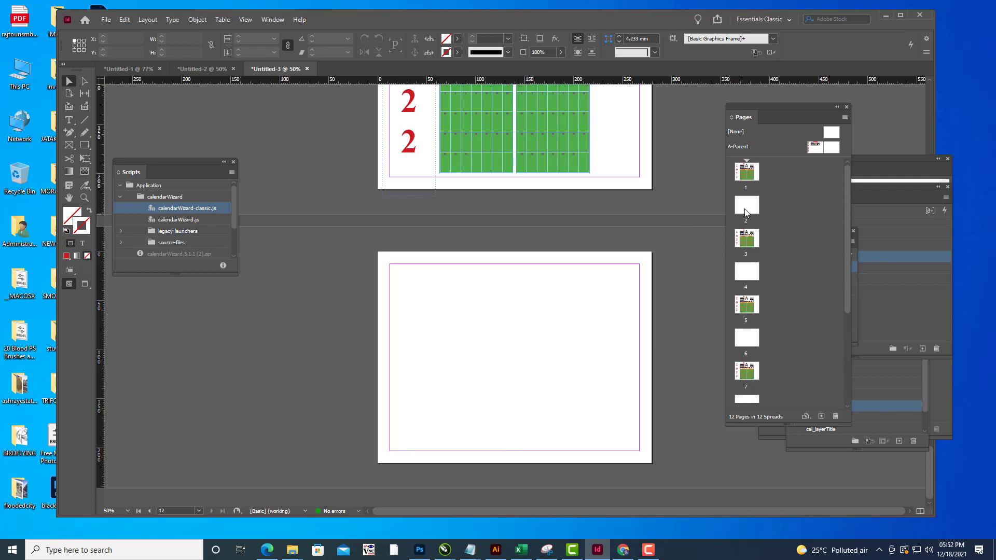
left_click(745, 207)
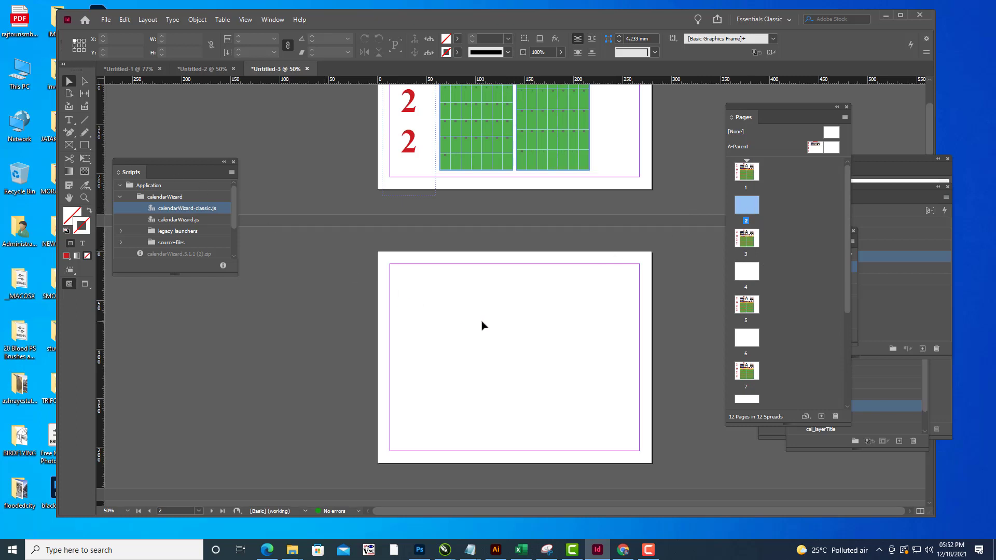
key("ctrl+alt+shift+v")
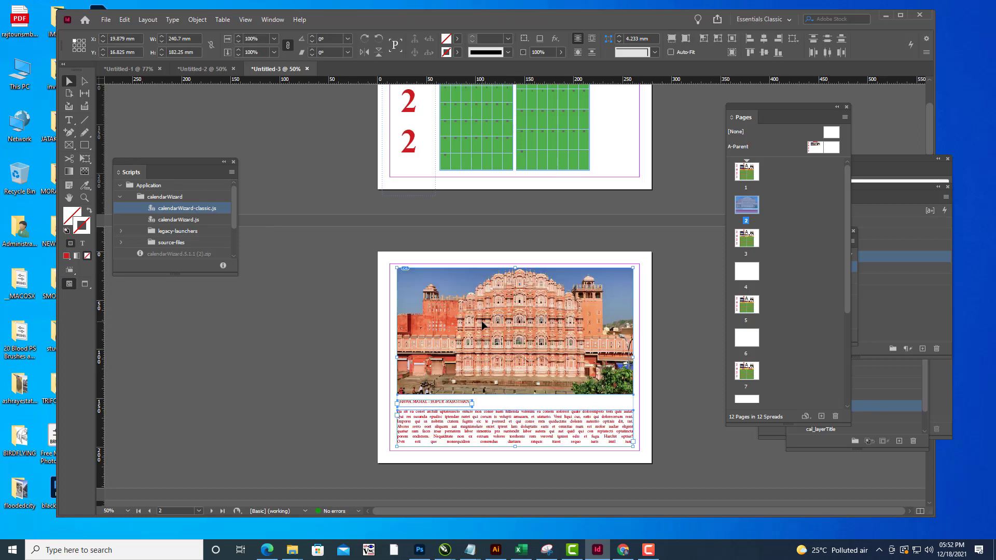
left_click(673, 283)
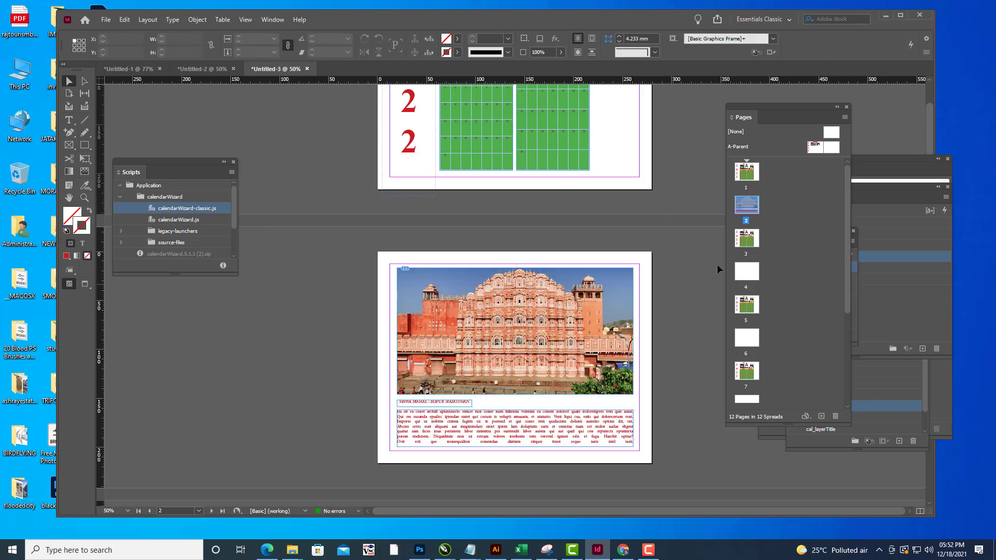
Draw a picture frame about 238 × 101 mm in the upper part of page 4 and place the Taj Mahal picture in it.
double_click(751, 272)
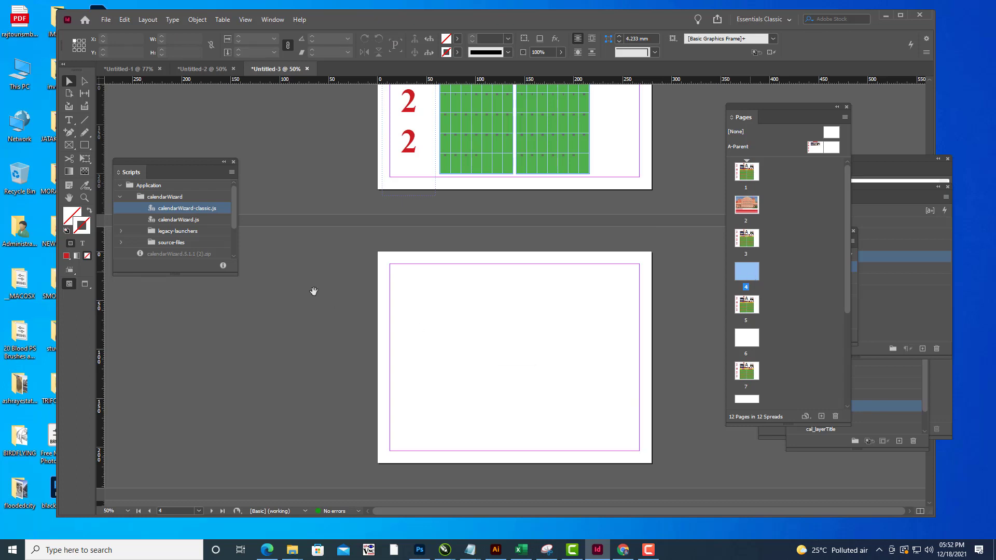
left_click(69, 145)
left_click_drag(398, 271, 631, 368)
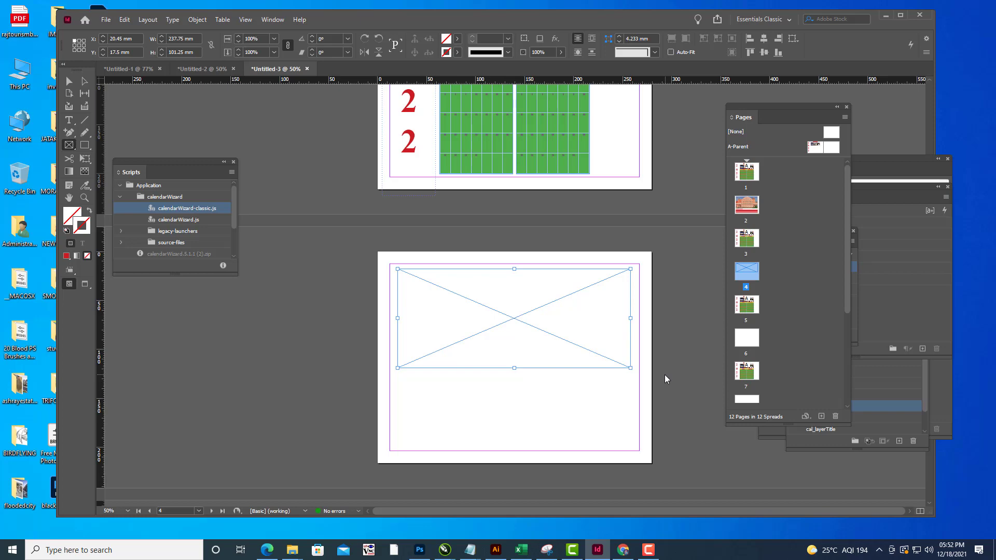
key("ctrl+d")
left_click(753, 161)
left_click(859, 493)
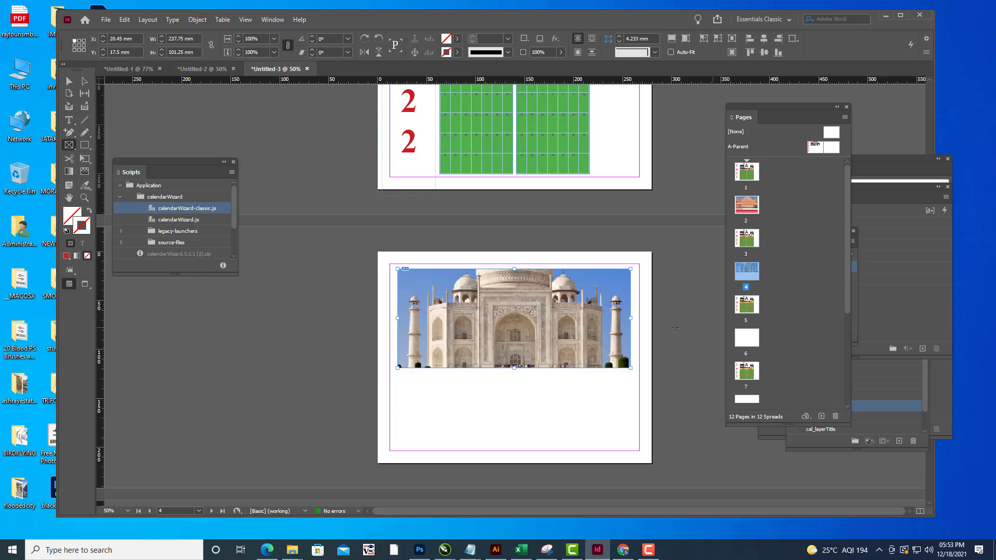
Make the Taj Mahal picture fill its frame proportionally and shift the picture down inside the frame.
right_click(577, 300)
mouse_move(638, 350)
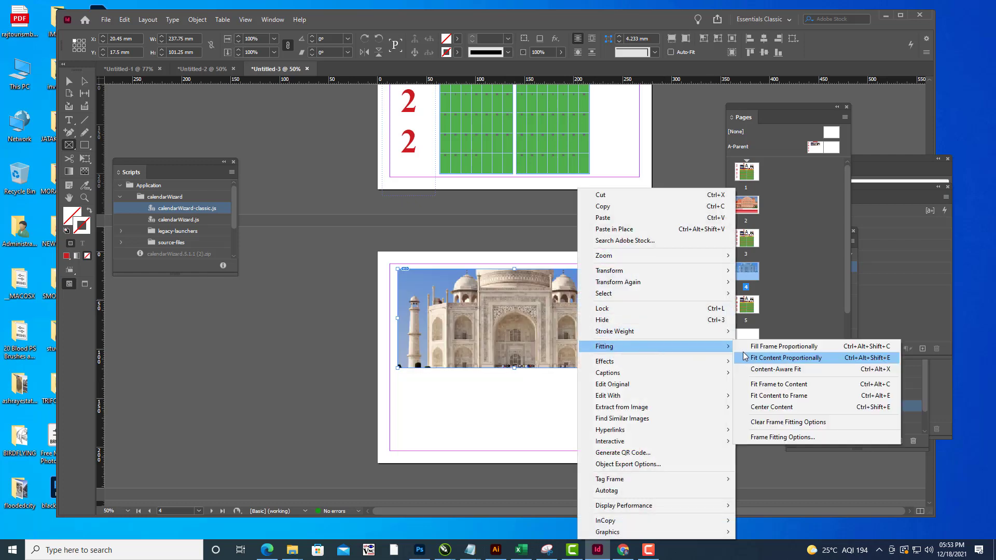
left_click(752, 345)
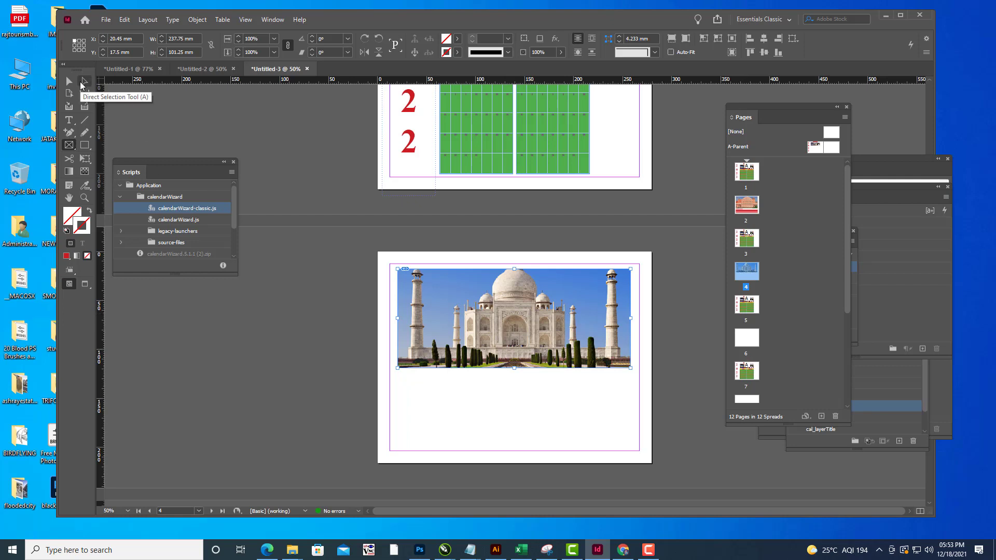
left_click(81, 85)
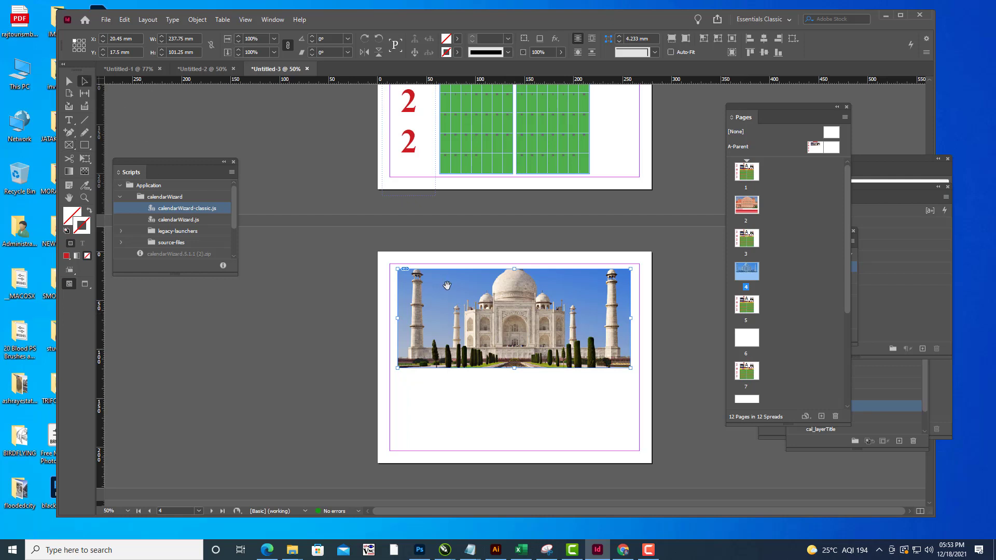
left_click(518, 297)
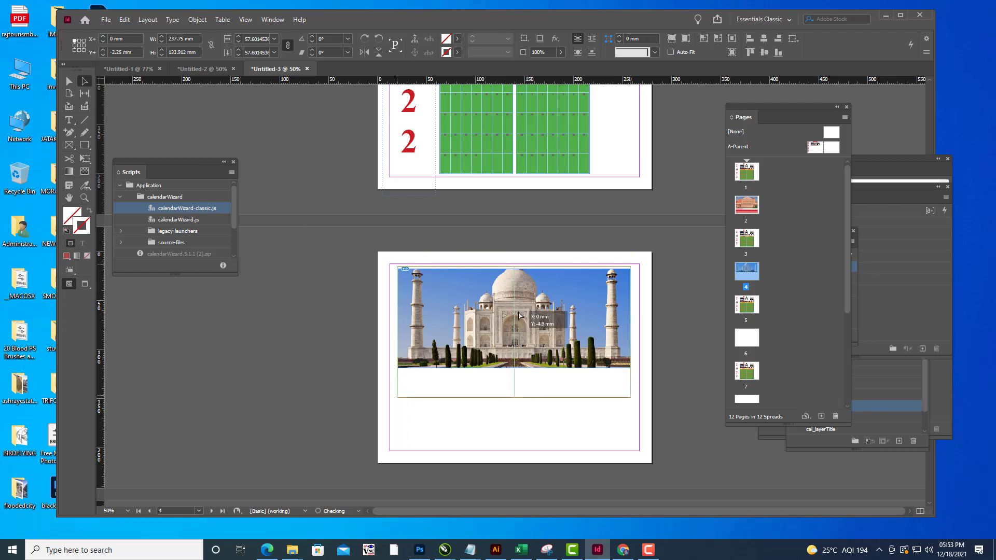
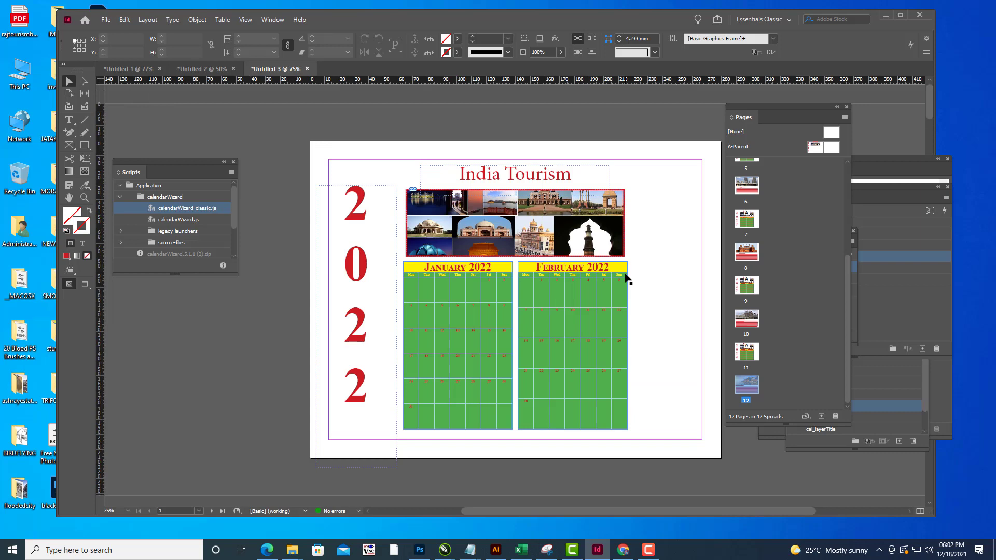
key("ctrl+=")
key("ctrl+=")
key("ctrl+=")
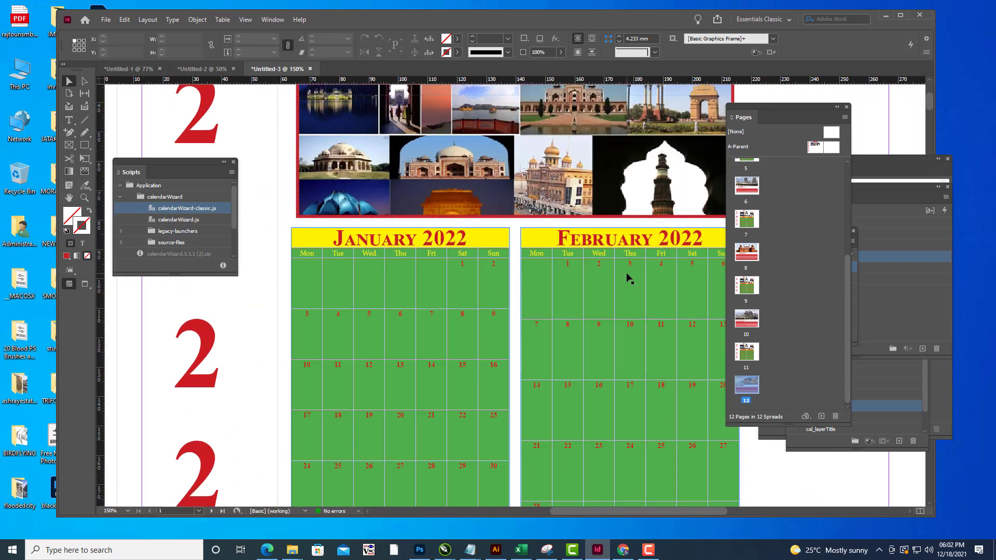
key("ctrl+minus")
scroll(628, 278, "down", 1)
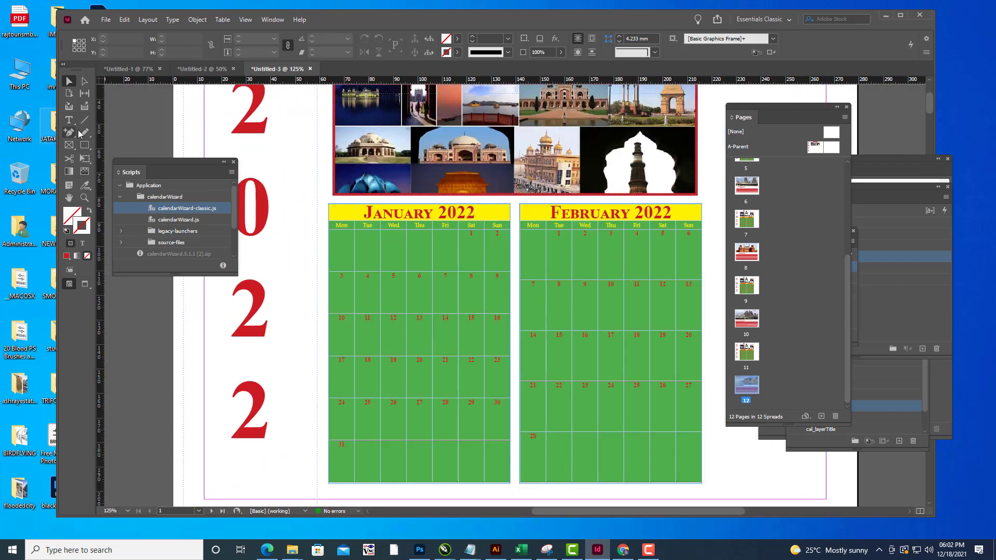
key("t")
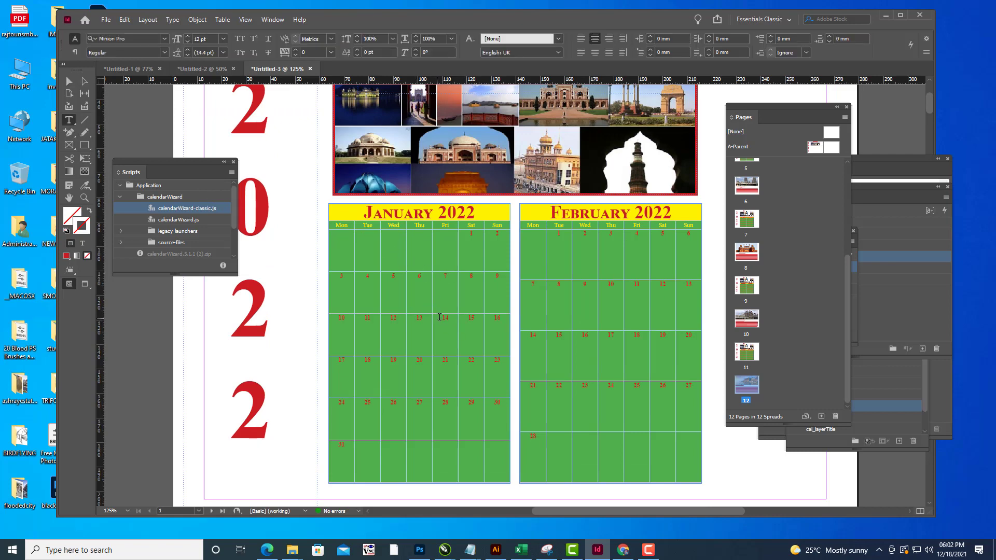
left_click_drag(440, 316, 472, 352)
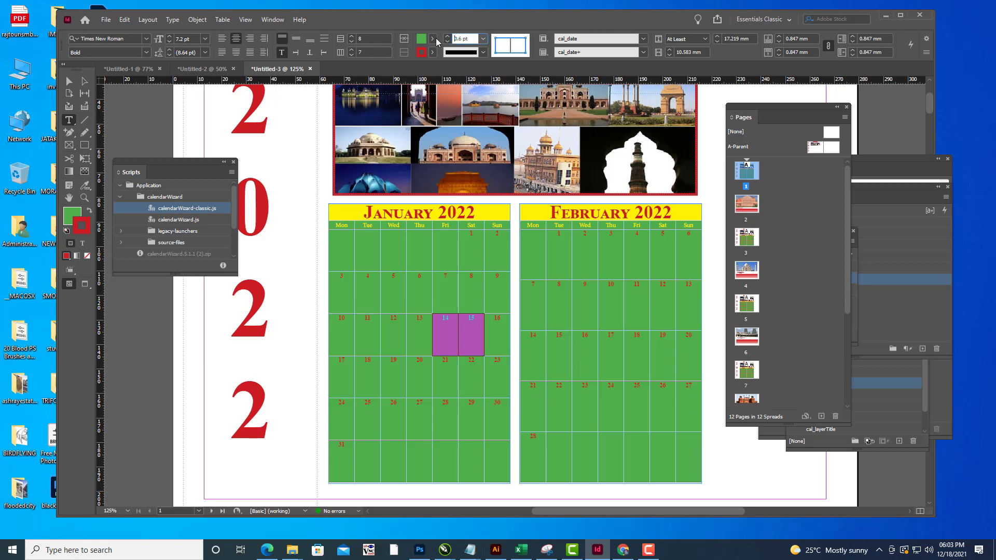
left_click(433, 39)
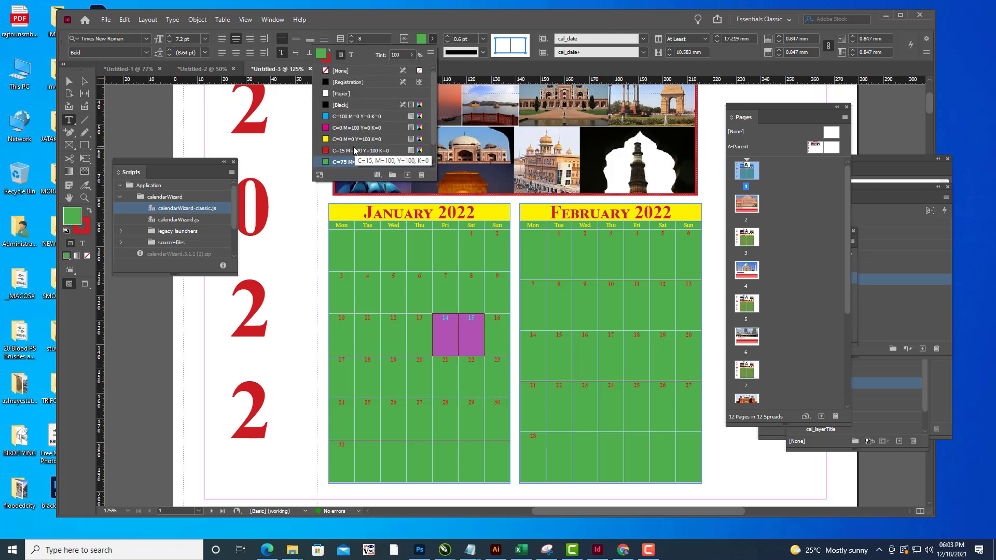
left_click(439, 316)
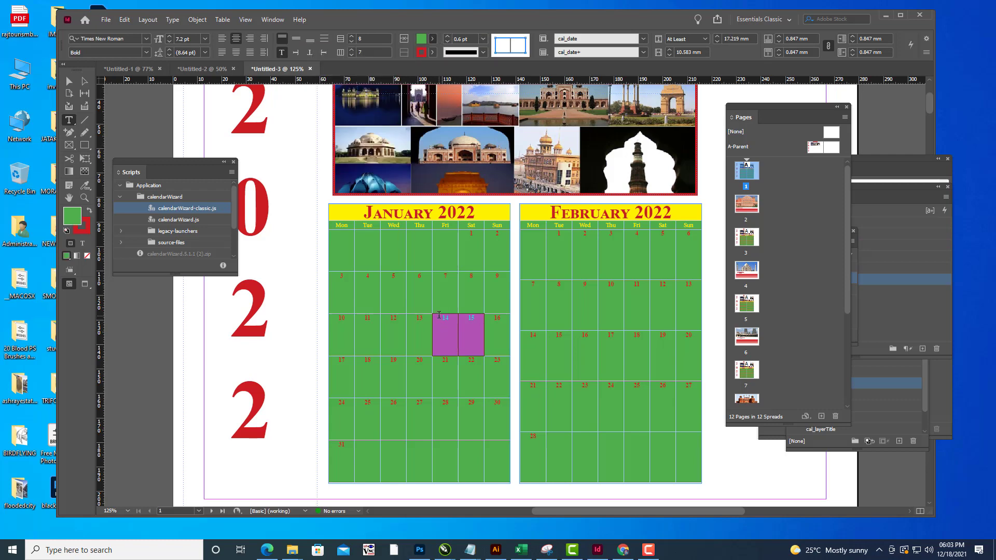
Fill the 14 January date cell on page 1 with cyan, C=100 M=0 Y=0 K=0.
double_click(445, 317)
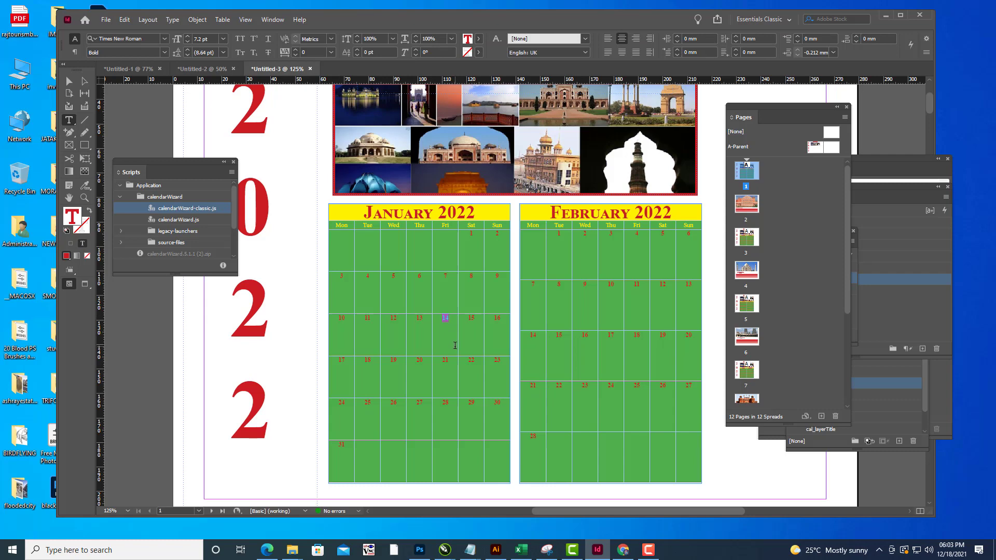
key("Escape")
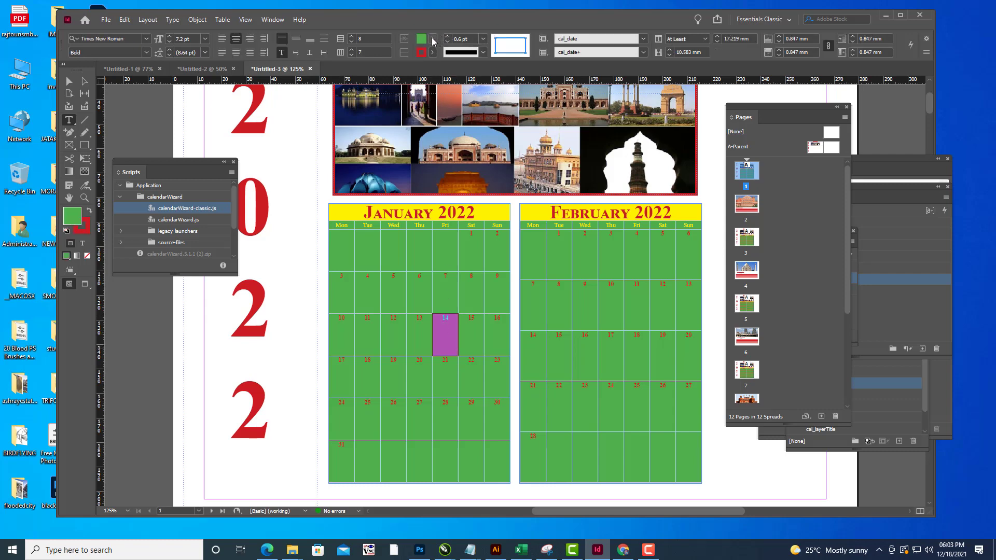
left_click(433, 40)
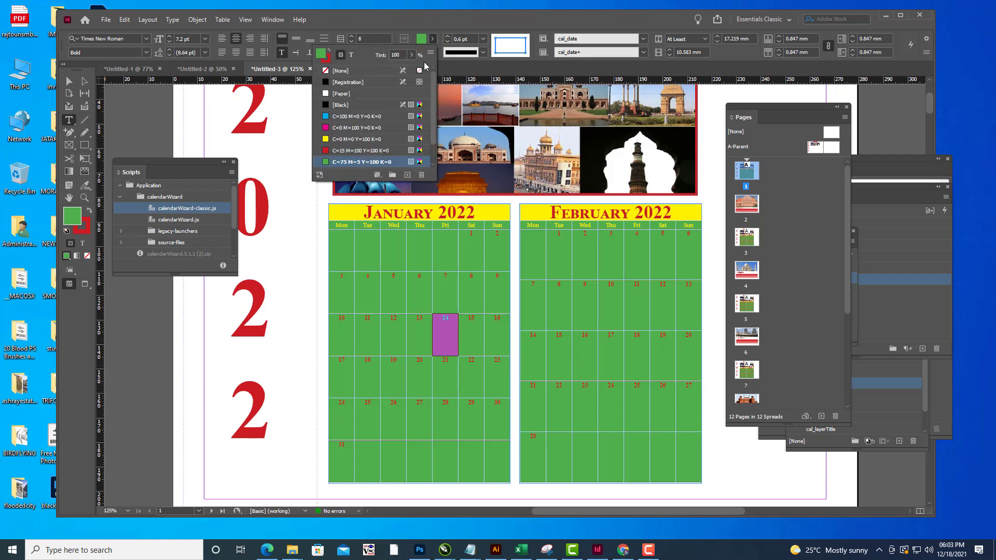
left_click(356, 118)
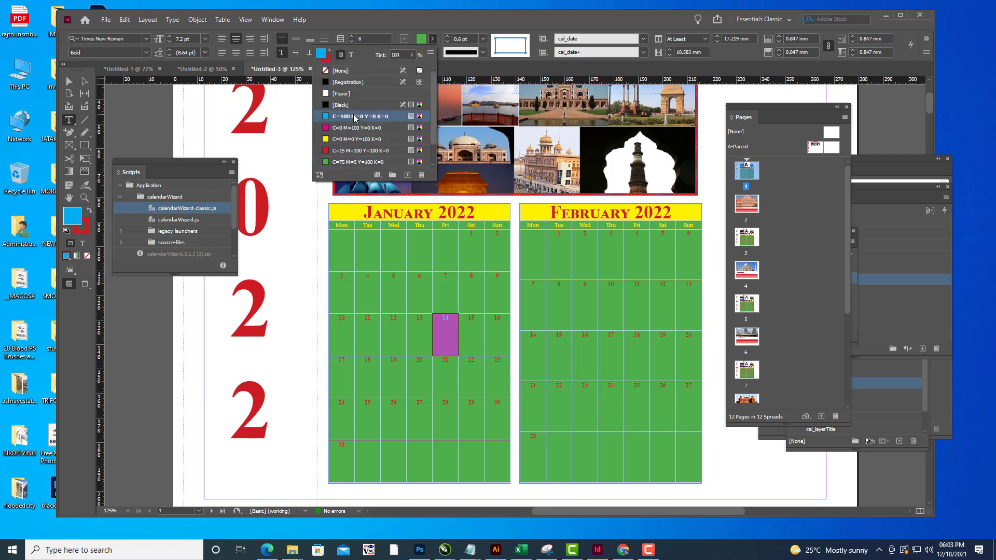
left_click(69, 82)
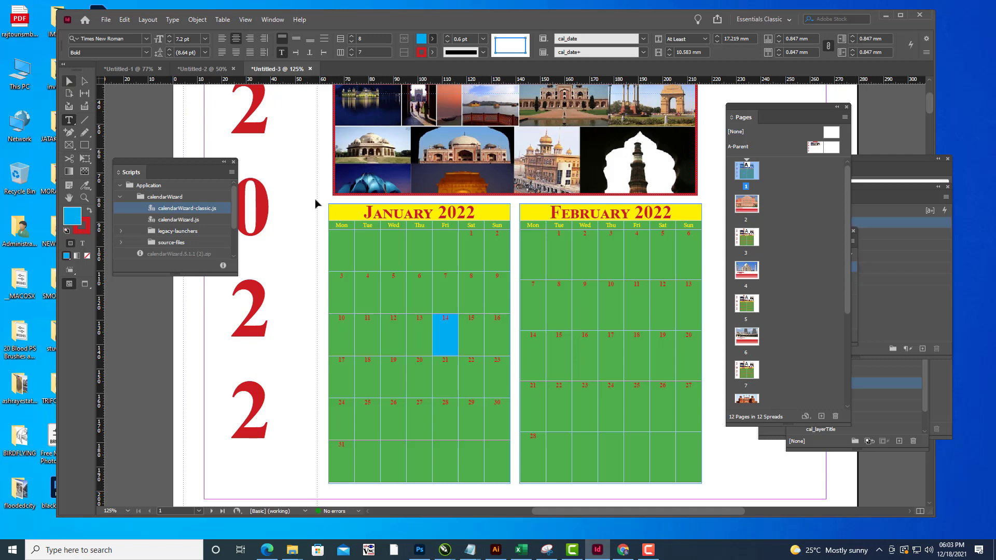
left_click(347, 207)
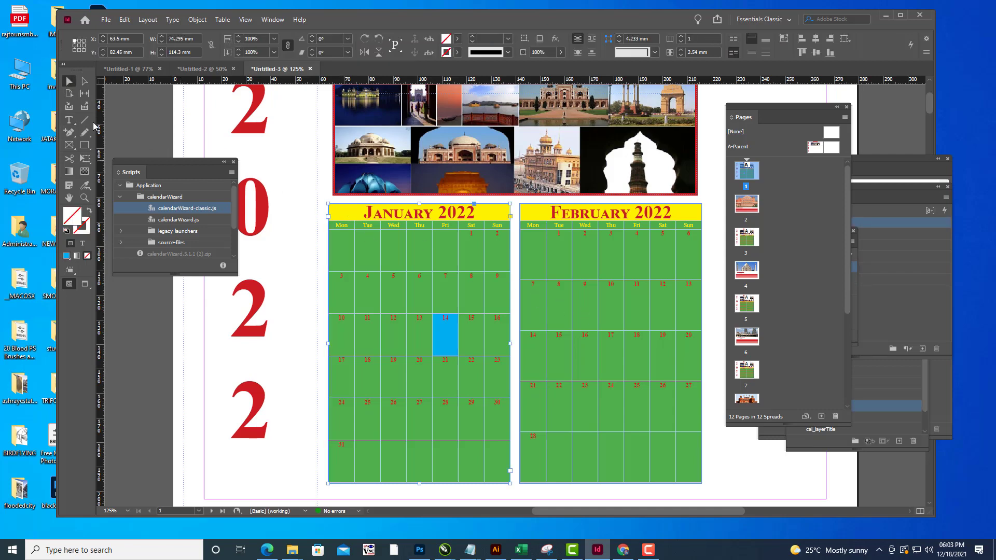
Fill the 26 January date cell on page 1 with cyan, C=100 M=0 Y=0 K=0.
key("t")
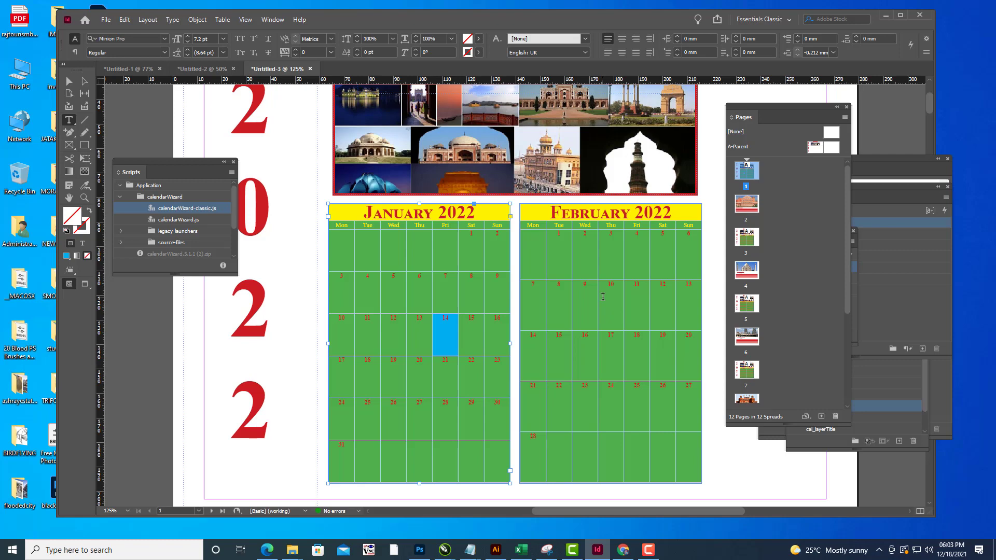
scroll(604, 297, "down", 2)
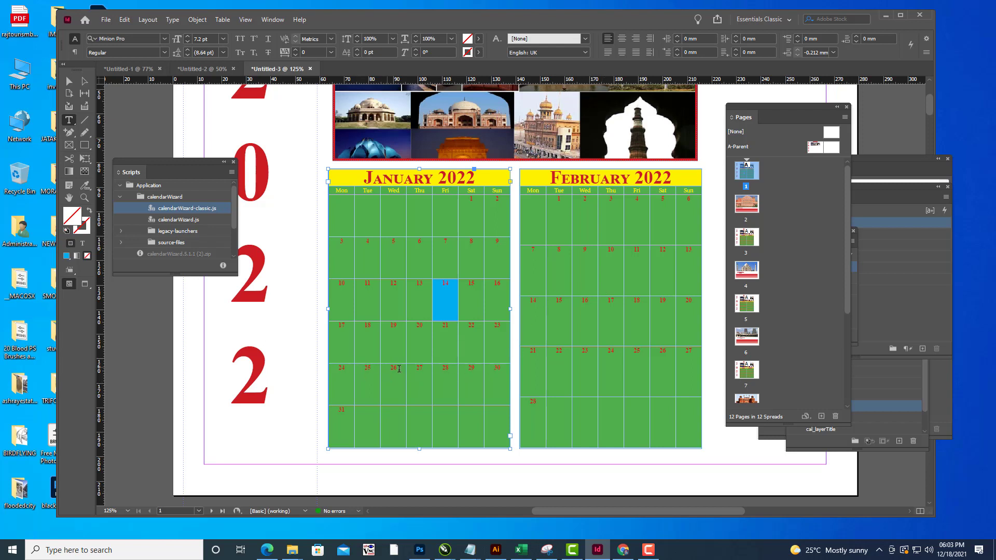
left_click_drag(399, 369, 406, 405)
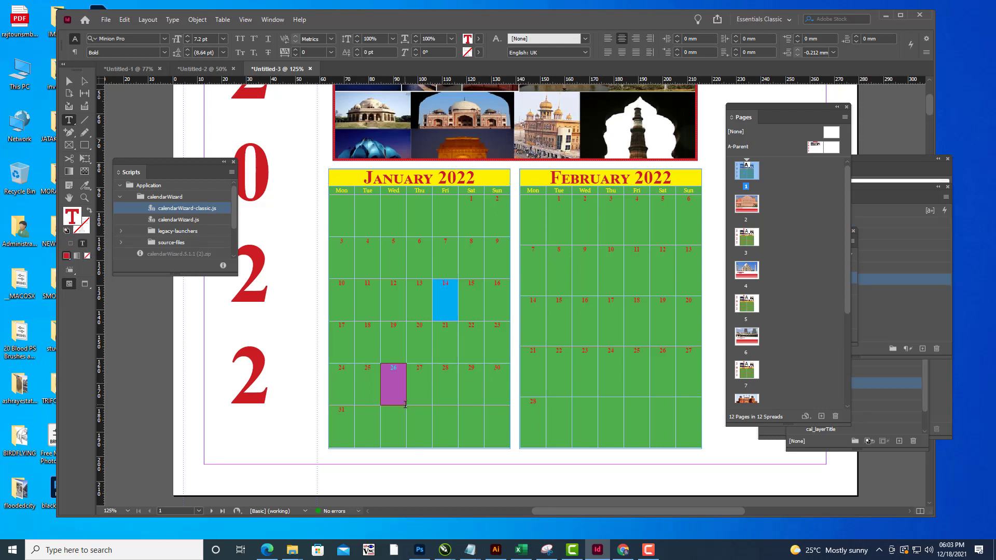
left_click(483, 39)
left_click(433, 41)
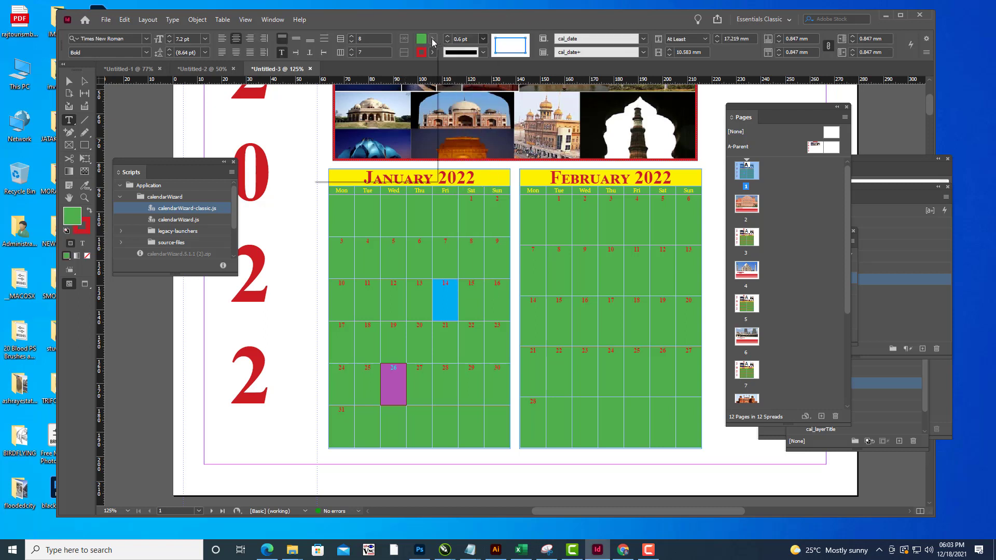
left_click(433, 40)
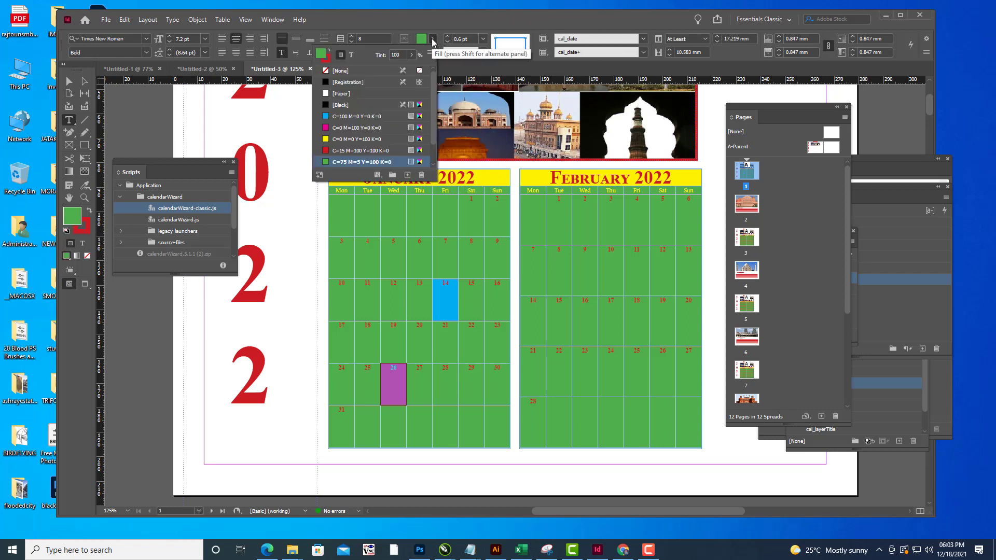
left_click(355, 117)
key("Escape")
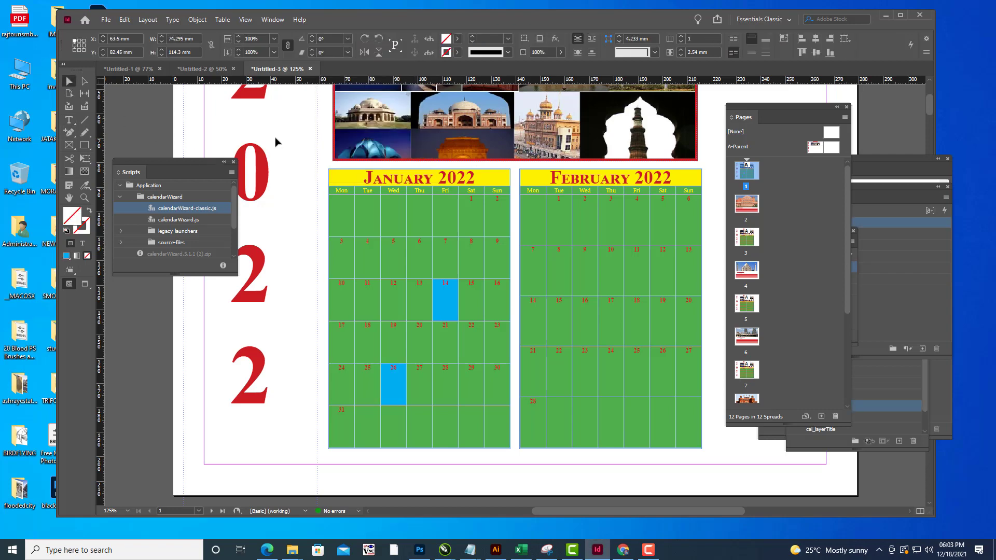
left_click(282, 138)
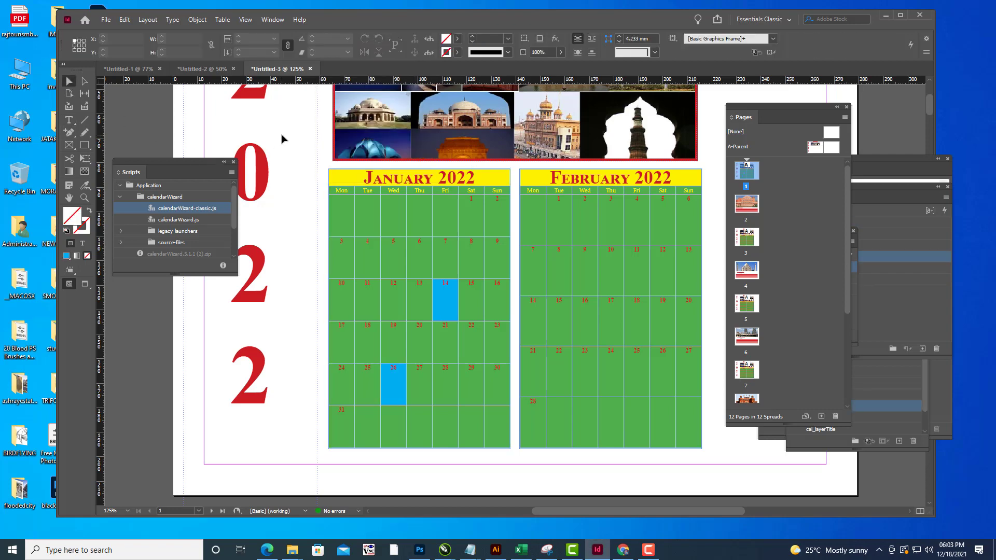
key("ctrl+minus")
key("ctrl+minus")
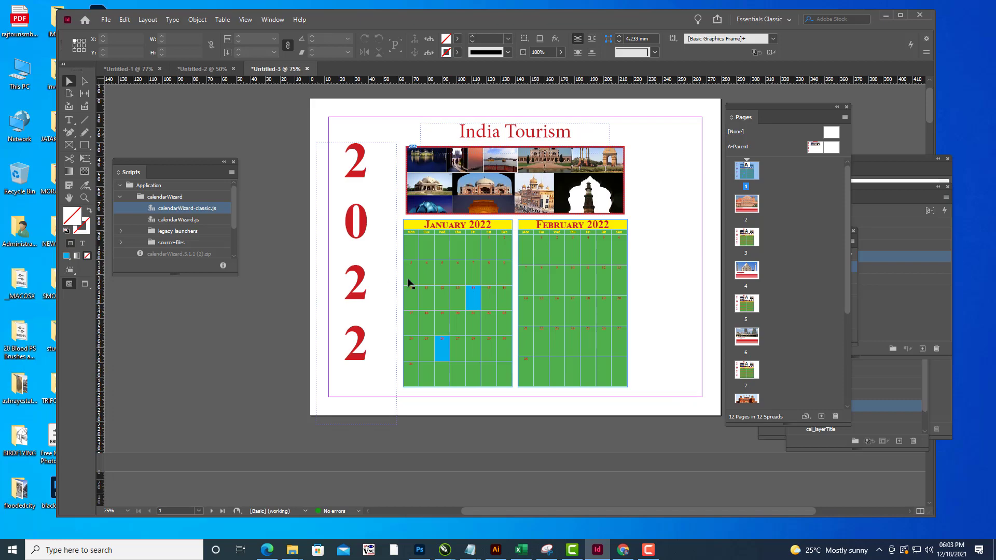
Fill the 1 March date cell on page 3 with cyan, C=100 M=0 Y=0 K=0.
scroll(416, 251, "down", 10)
scroll(417, 253, "down", 6)
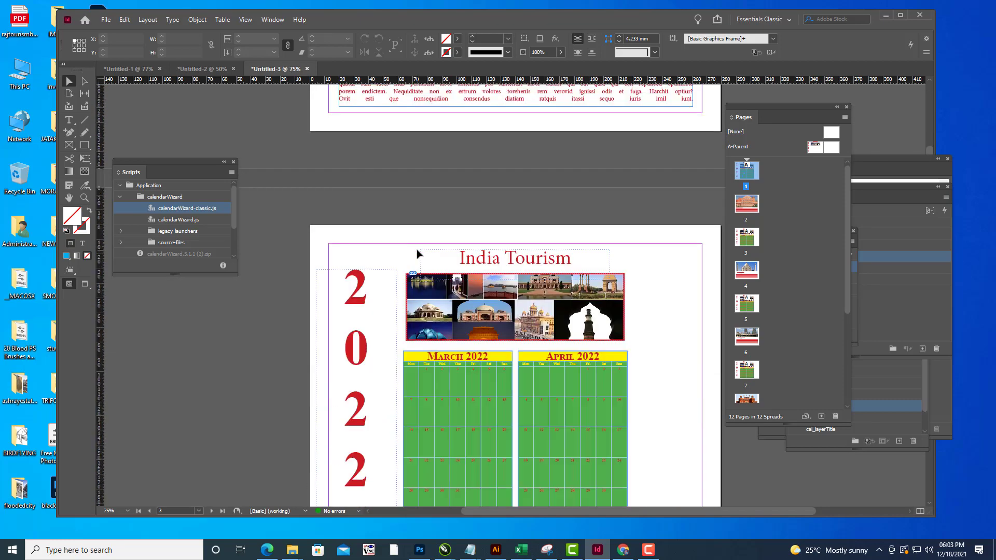
scroll(417, 251, "up", 1)
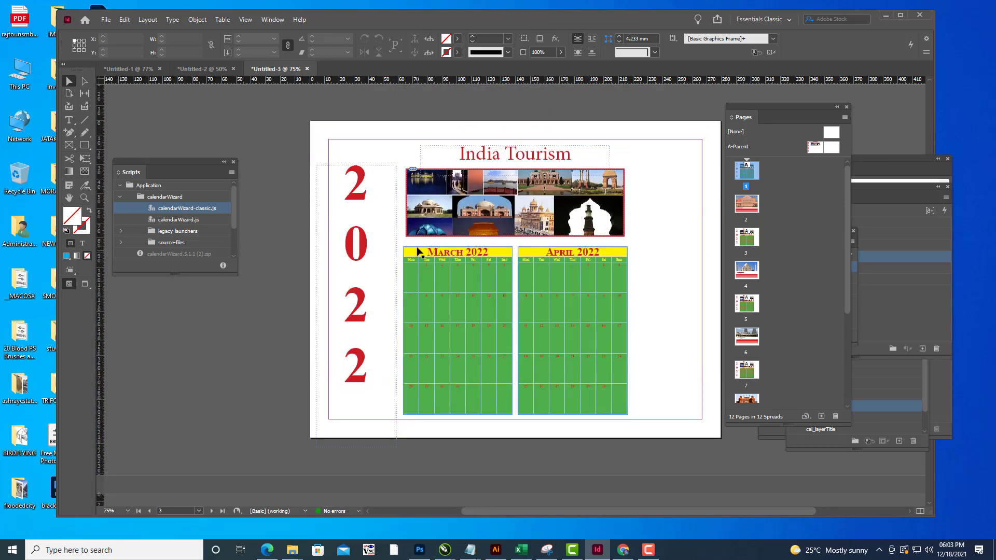
key("ctrl+equal")
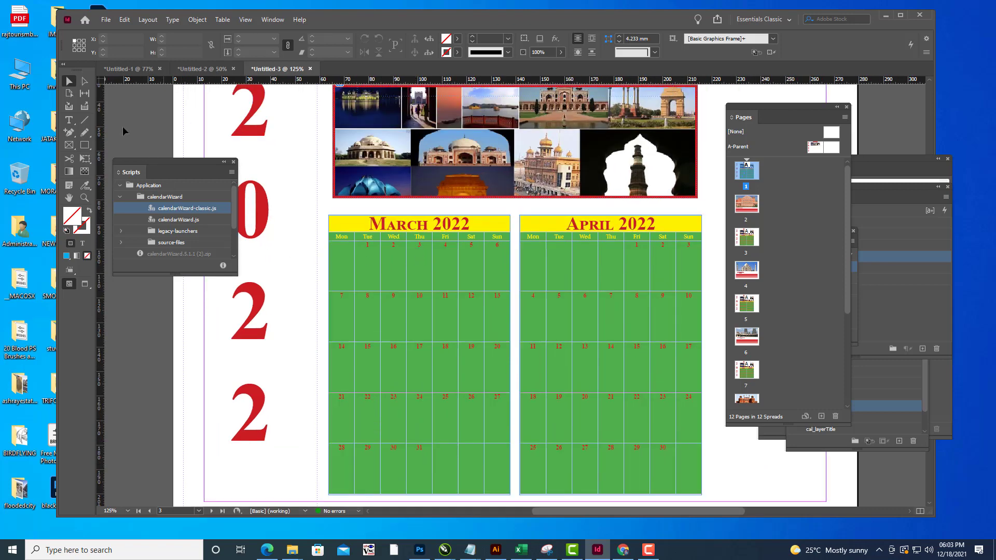
left_click(68, 119)
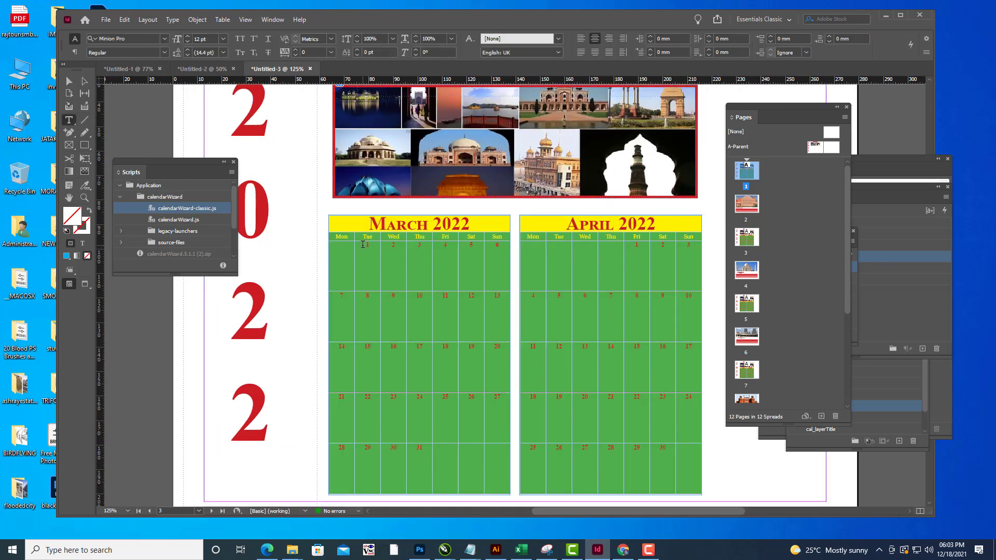
left_click_drag(377, 264, 379, 291)
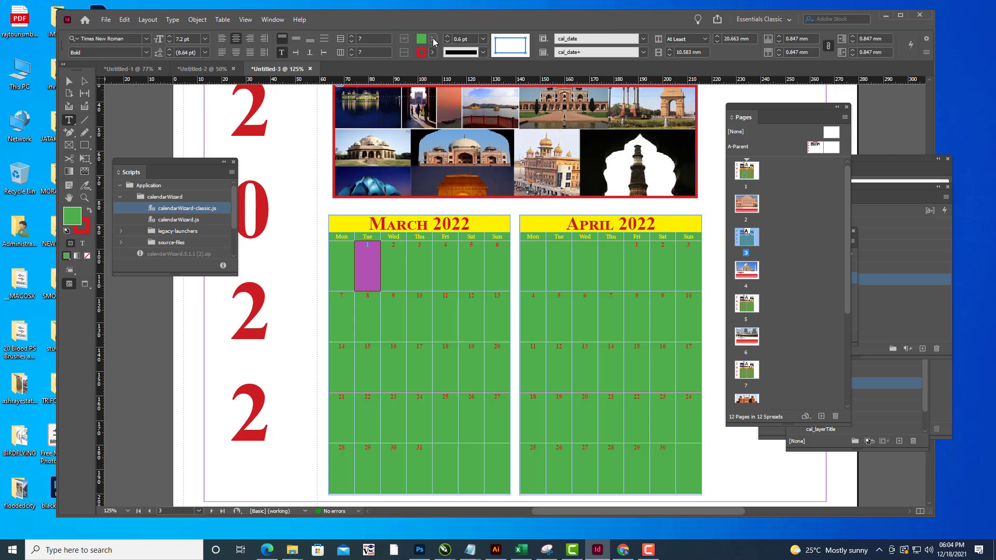
left_click(434, 40)
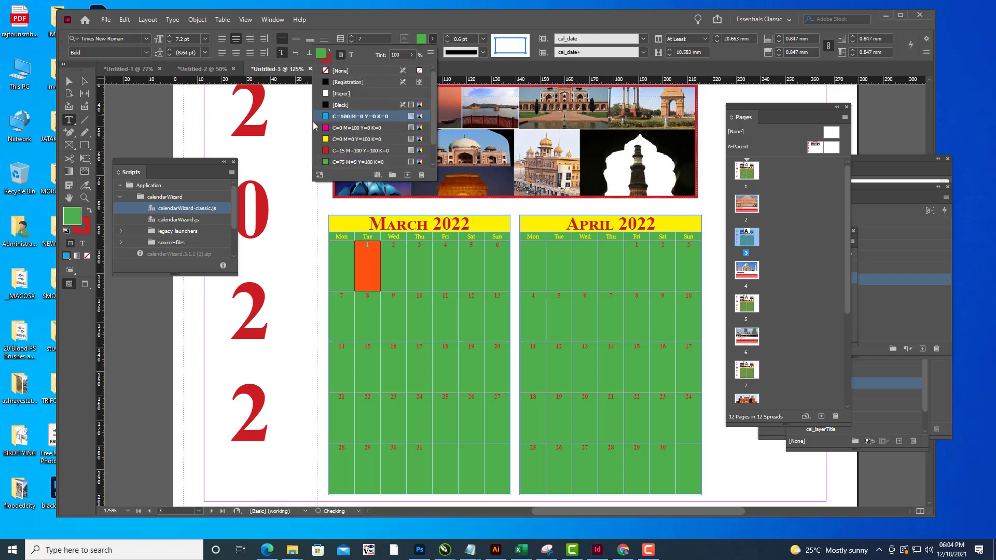
left_click(358, 116)
left_click(134, 122)
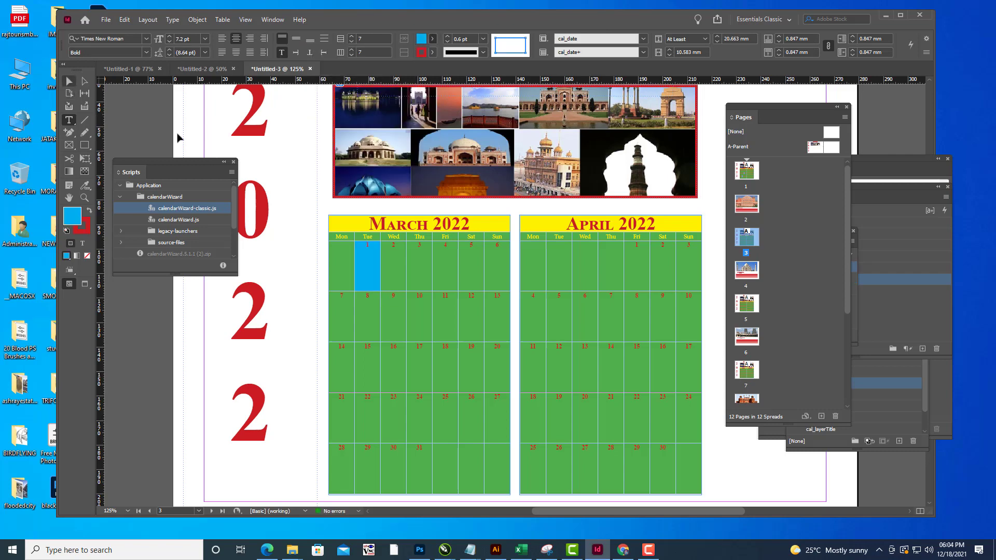
key("Escape")
Draw a rectangle about 38 × 124 mm in the blank area beside the February 2022 calendar on page 1.
key("ctrl+minus")
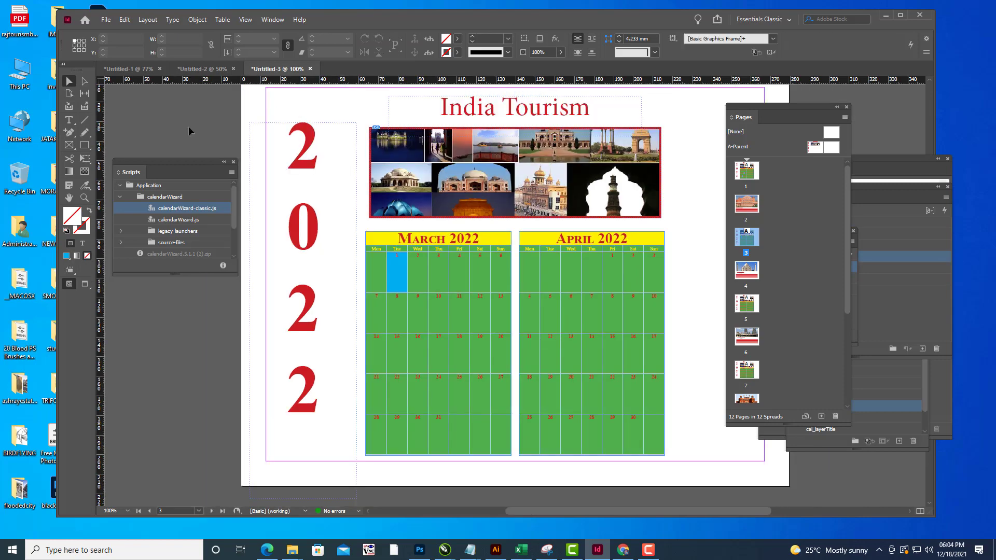
key("ctrl+minus")
scroll(538, 223, "up", 10)
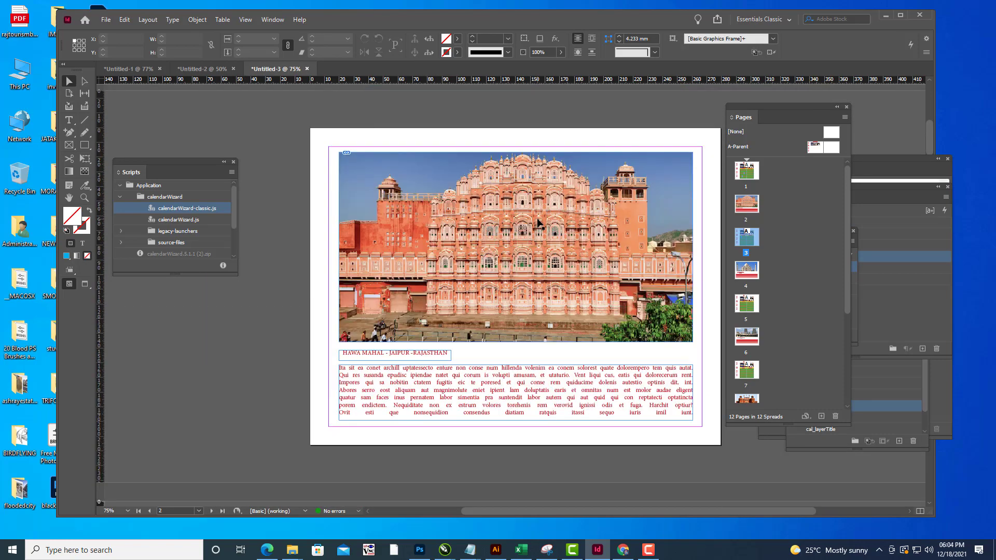
scroll(538, 223, "up", 6)
key("ctrl+minus")
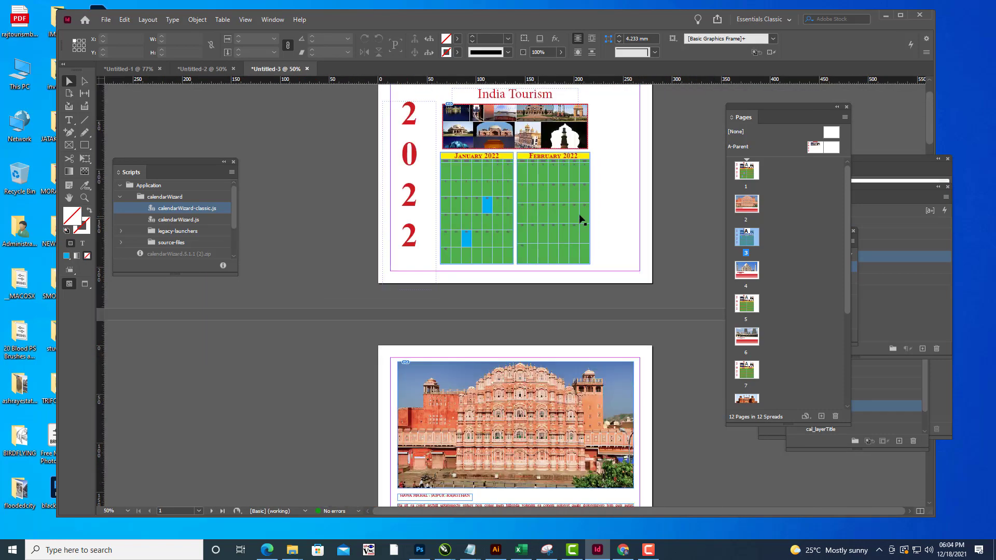
key("ctrl+equal")
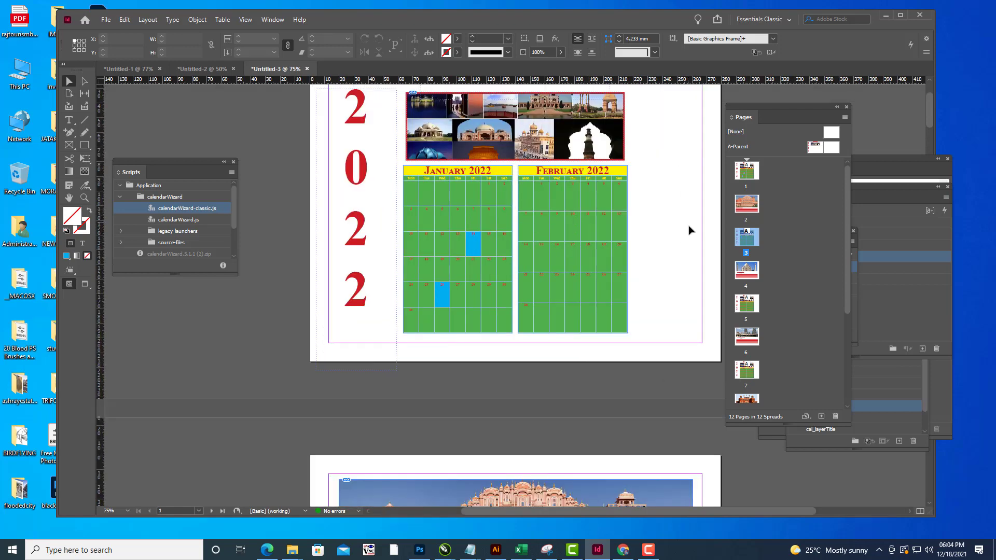
key("h")
left_click_drag(636, 222, 579, 254)
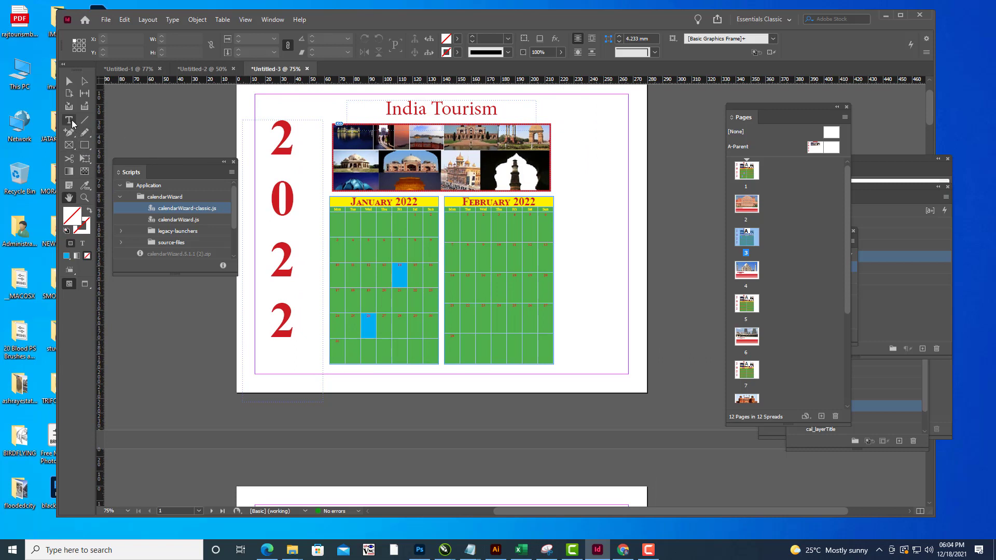
left_click(72, 121)
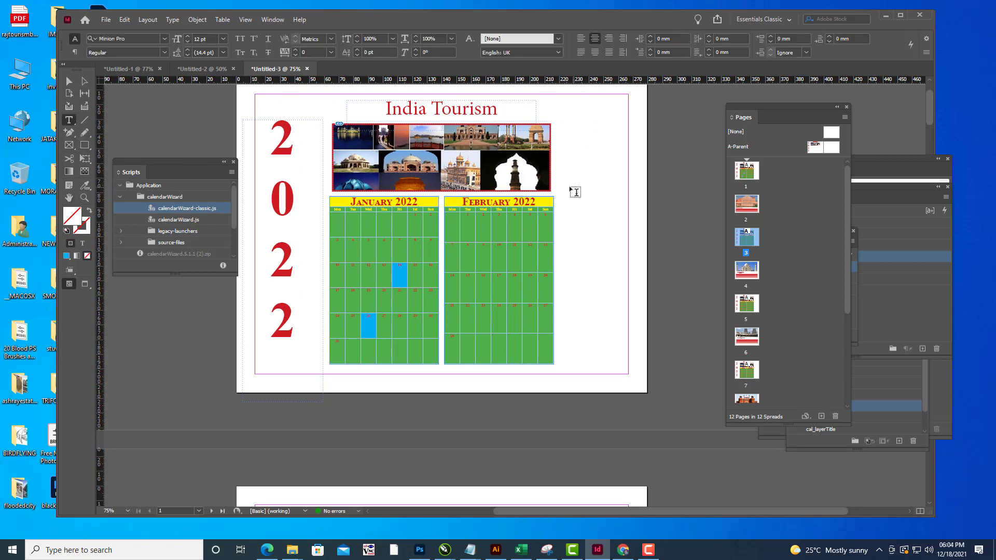
left_click(85, 145)
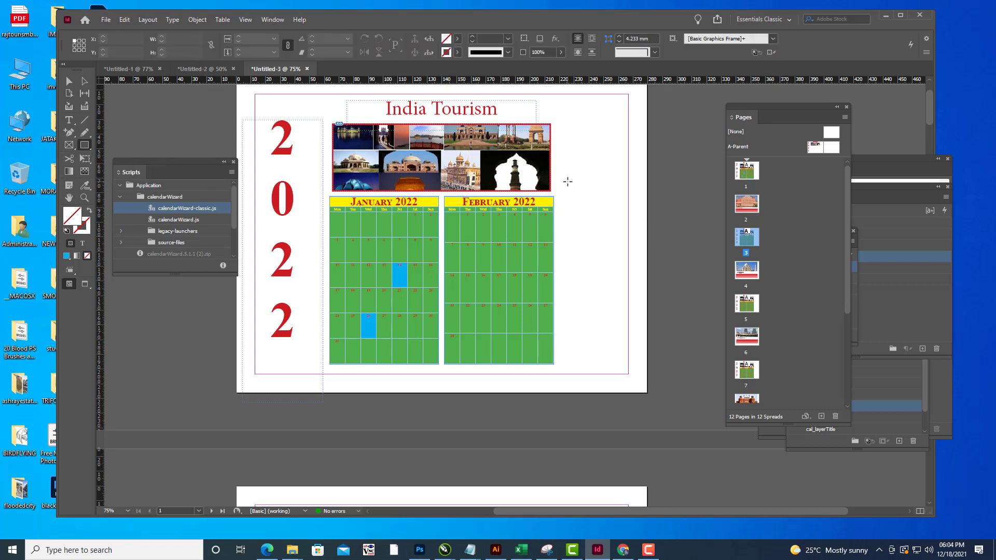
left_click_drag(568, 181, 623, 364)
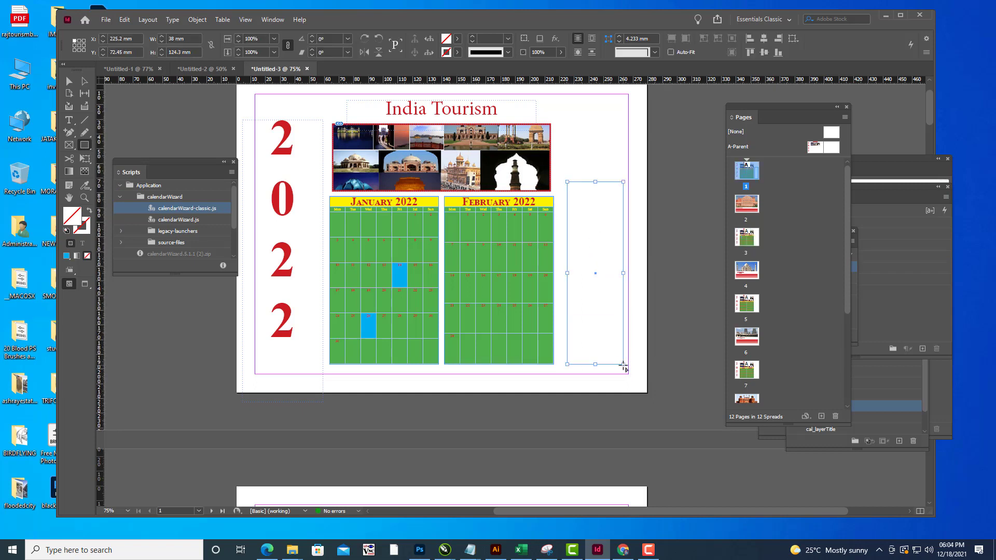
Fill the rectangle beside the February calendar with C=100 M=90 Y=10 K=0 at a 52% tint.
left_click(458, 39)
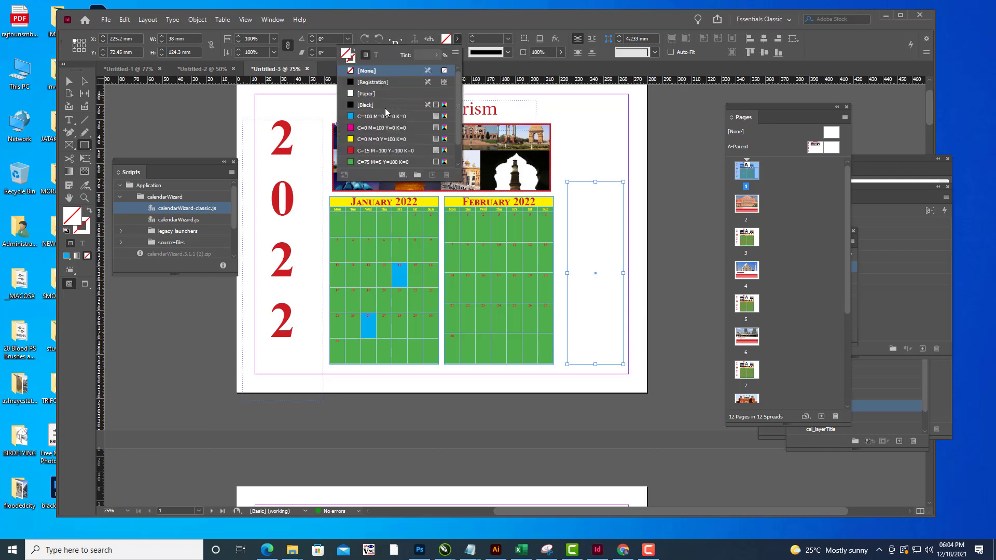
left_click(353, 152)
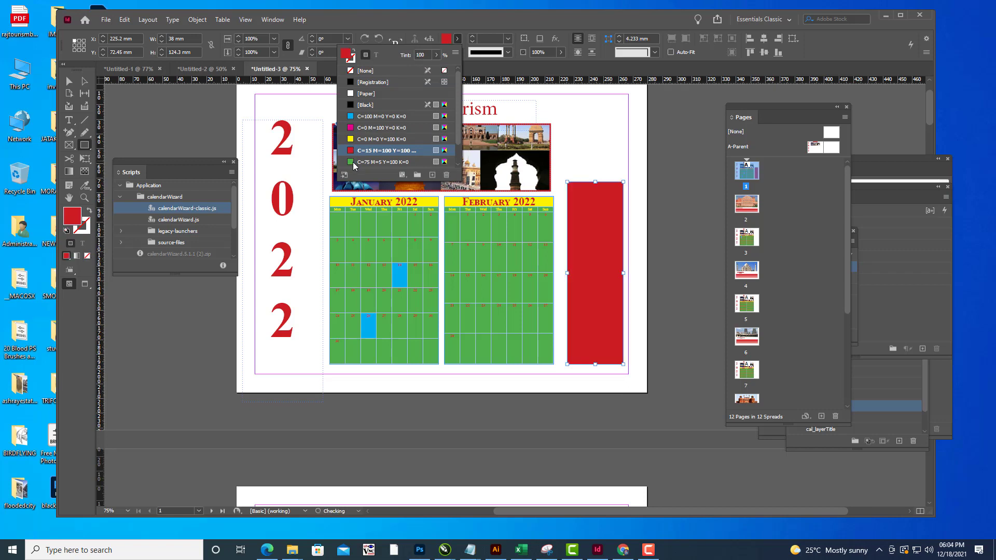
left_click(353, 162)
scroll(369, 153, "down", 2)
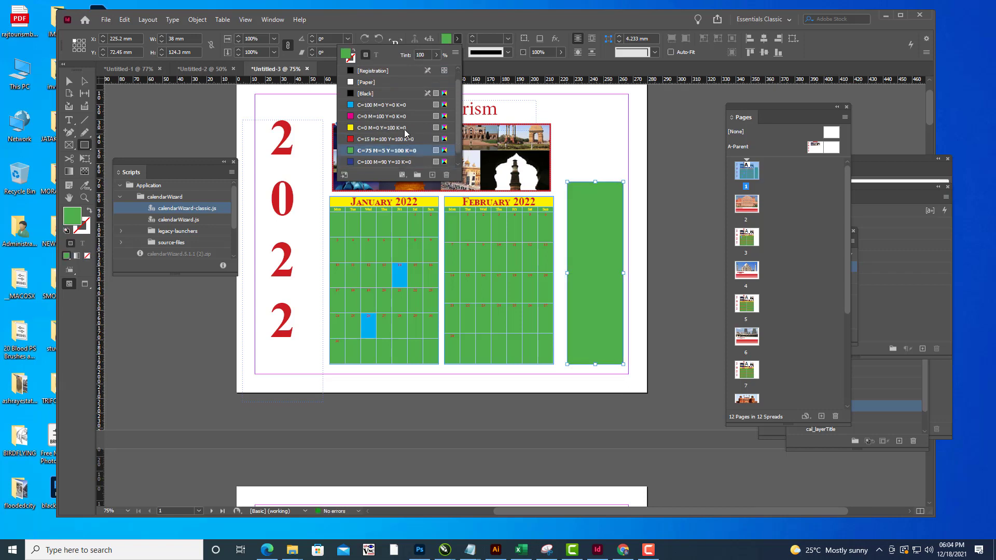
left_click(376, 151)
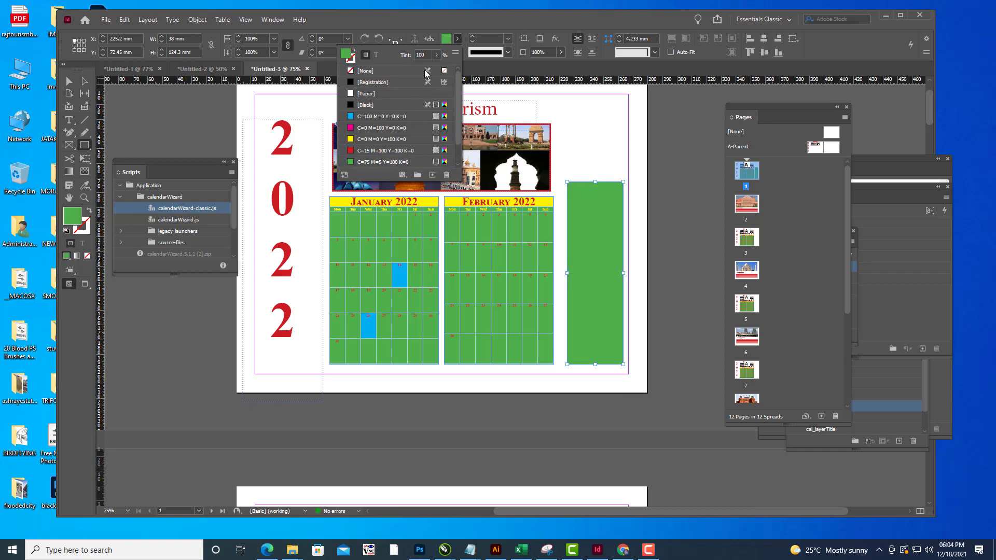
left_click(436, 55)
left_click_drag(437, 70, 411, 72)
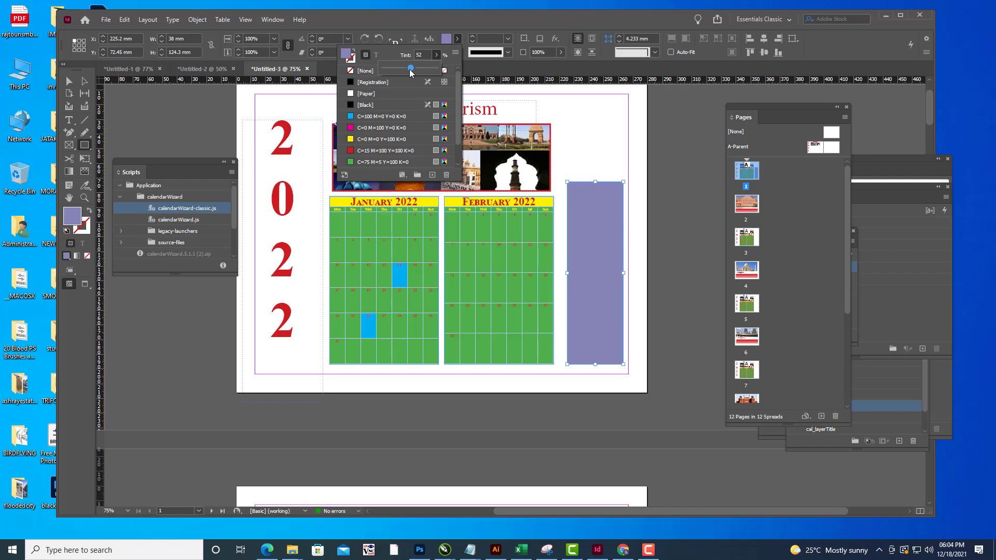
key("Return")
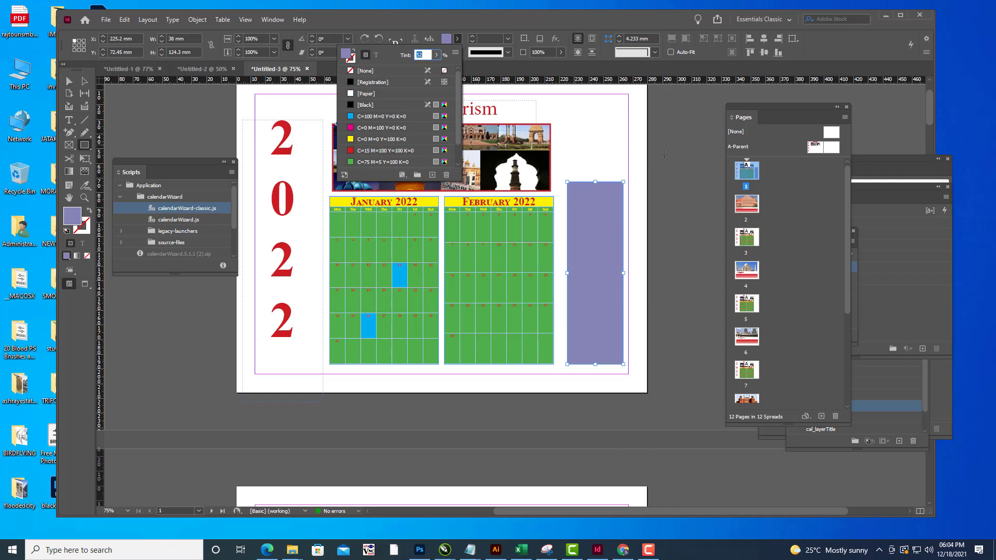
left_click(69, 81)
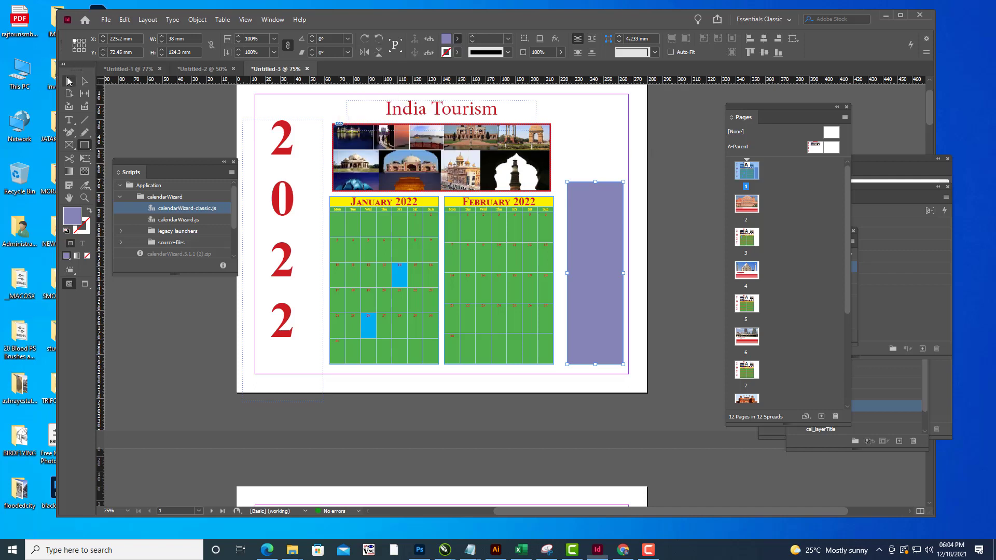
left_click(605, 151)
Draw a text frame about 38 × 10 mm above the tinted rectangle on page 1 and enter HOLIDAYS in it.
scroll(604, 152, "up", 2)
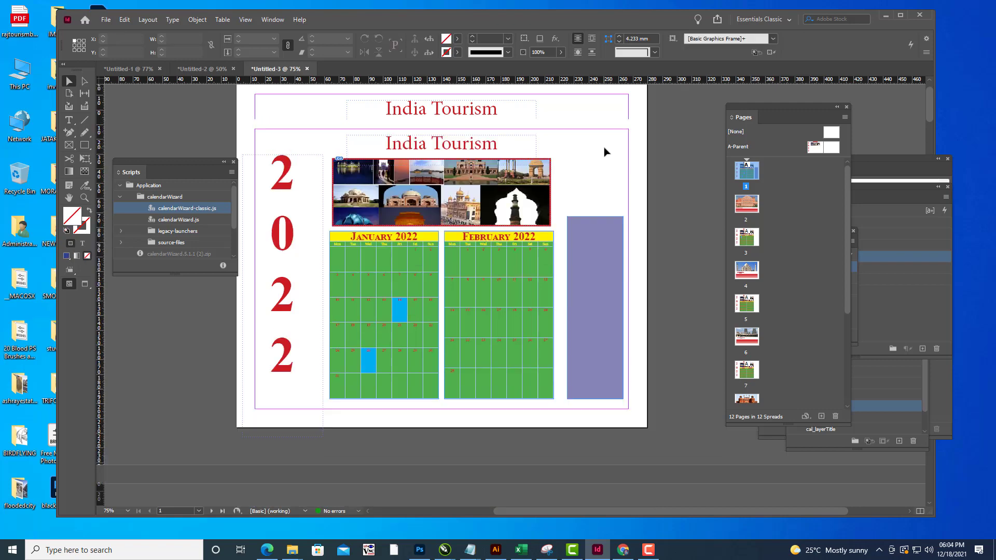
key("ctrl+minus")
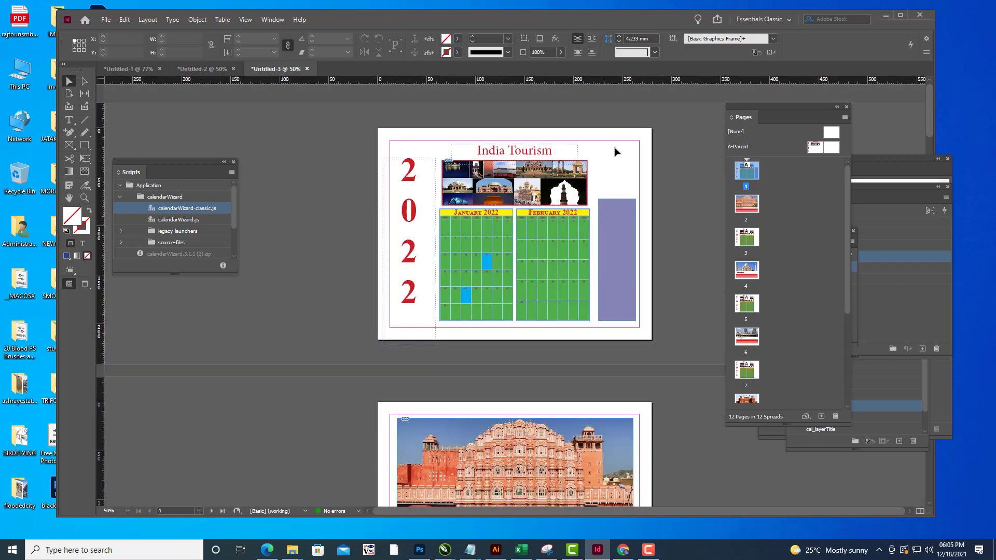
key("ctrl+equal")
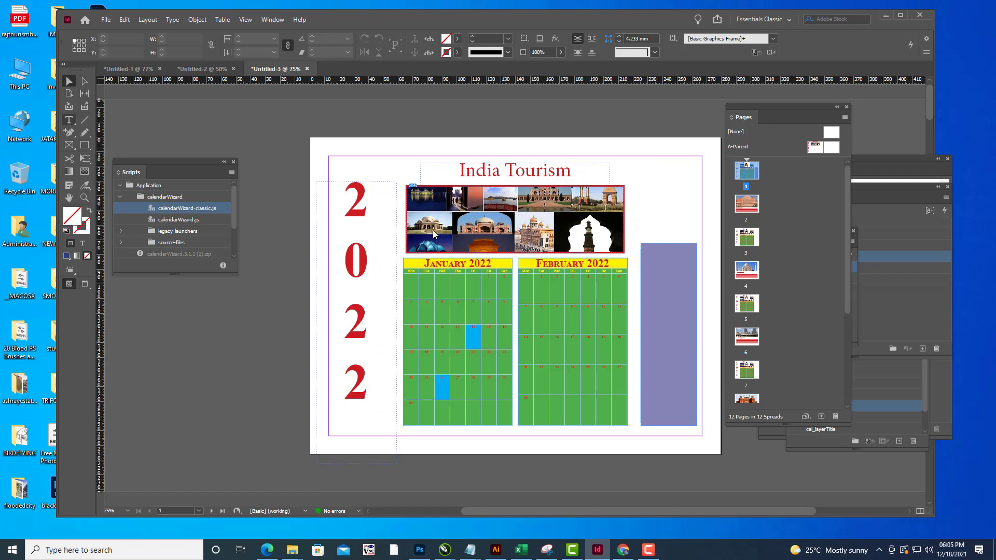
key("t")
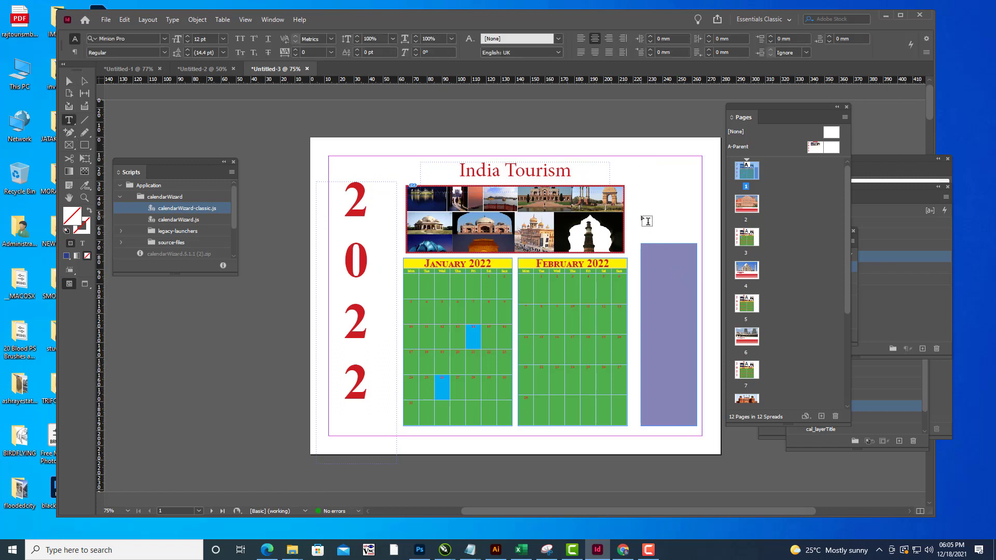
left_click_drag(642, 216, 696, 230)
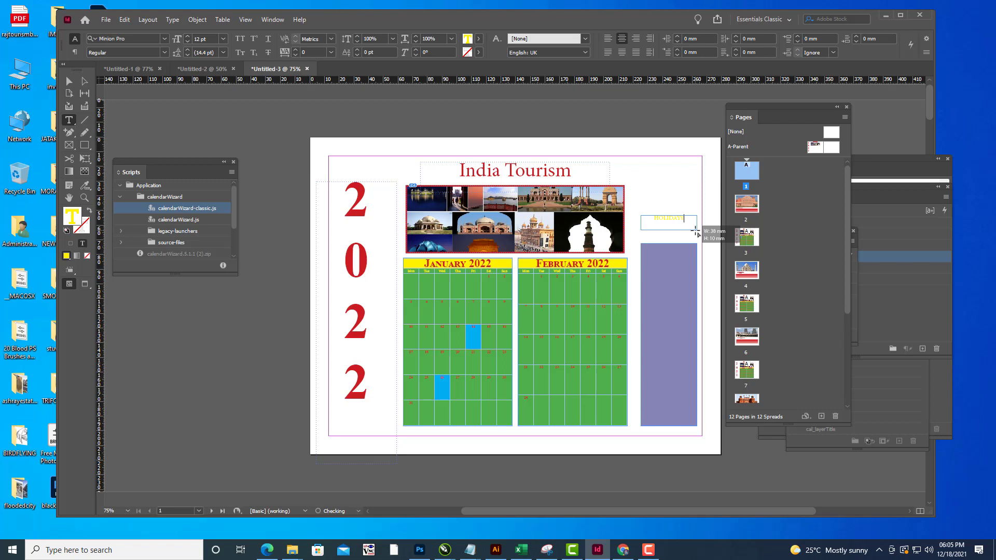
Set the HOLIDAYS heading to 16 pt and colour its text with C=100 M=90 Y=10 K=0.
key("shift+Left")
key("shift+Left")
key("shift+Left")
key("shift+Left")
key("shift+Left")
key("shift+Left")
key("shift+Left")
key("shift+Left")
key("ctrl+shift+period")
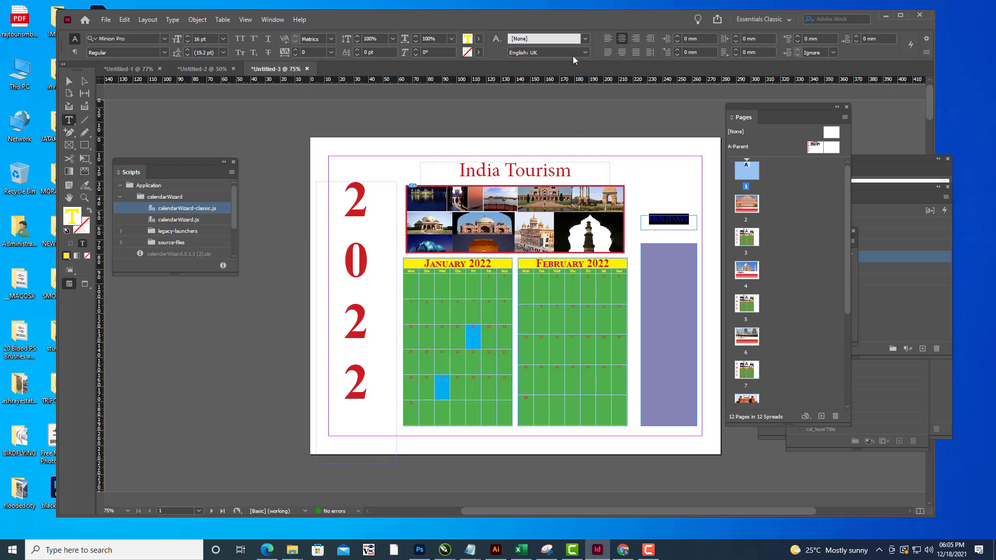
left_click(479, 40)
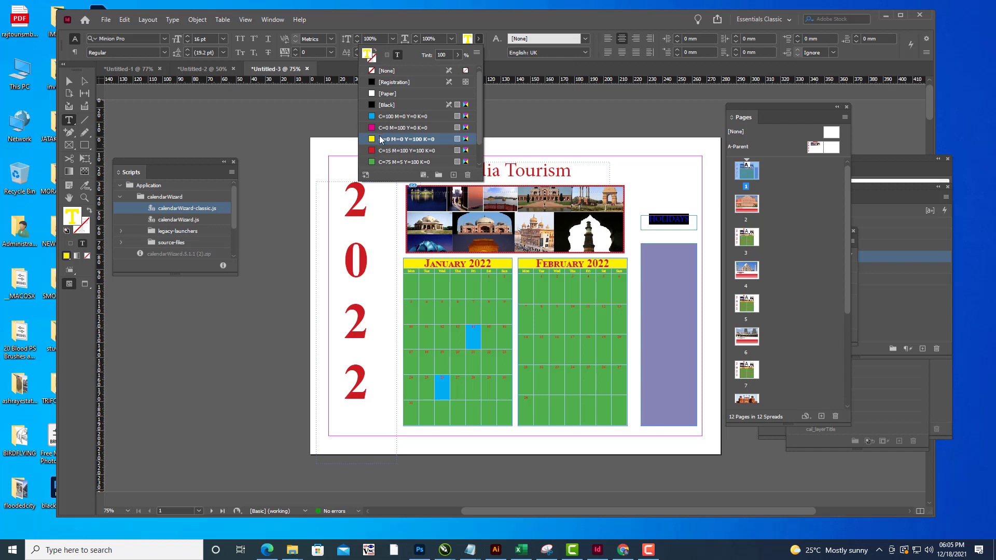
scroll(430, 145, "down", 2)
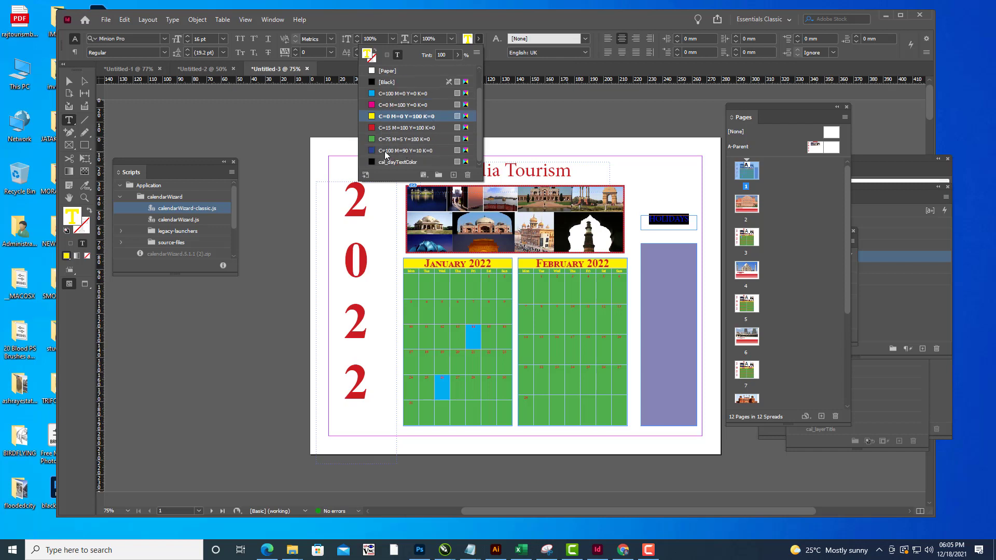
left_click(386, 152)
key("Escape")
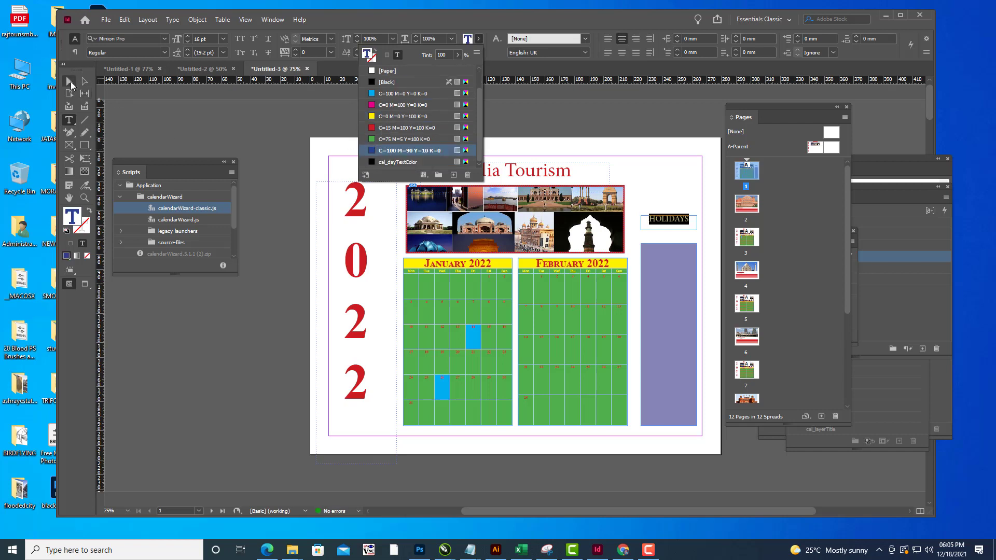
left_click(634, 166)
Move the HOLIDAYS text frame straight down so it sits just above the tinted rectangle.
key("v")
left_click(668, 221)
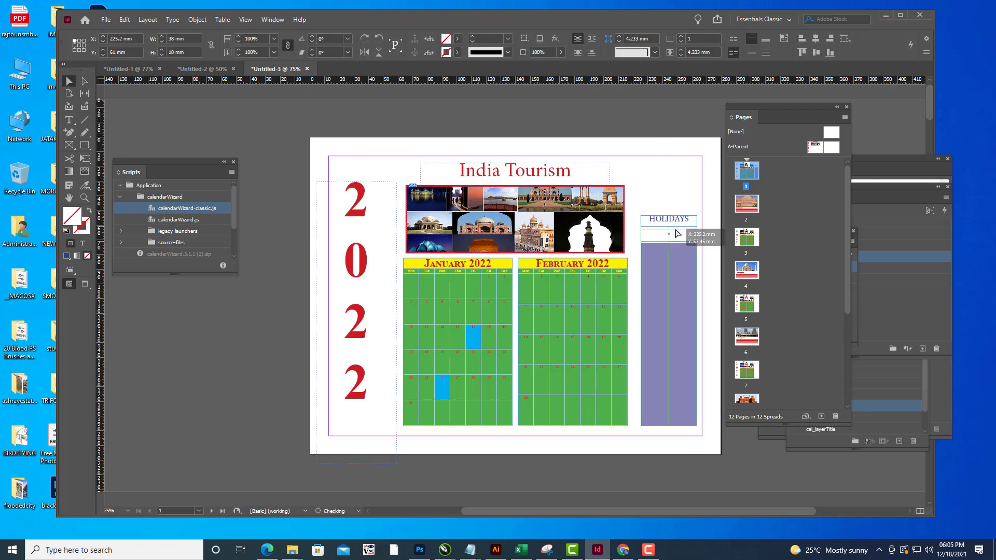
left_click_drag(675, 231, 676, 243)
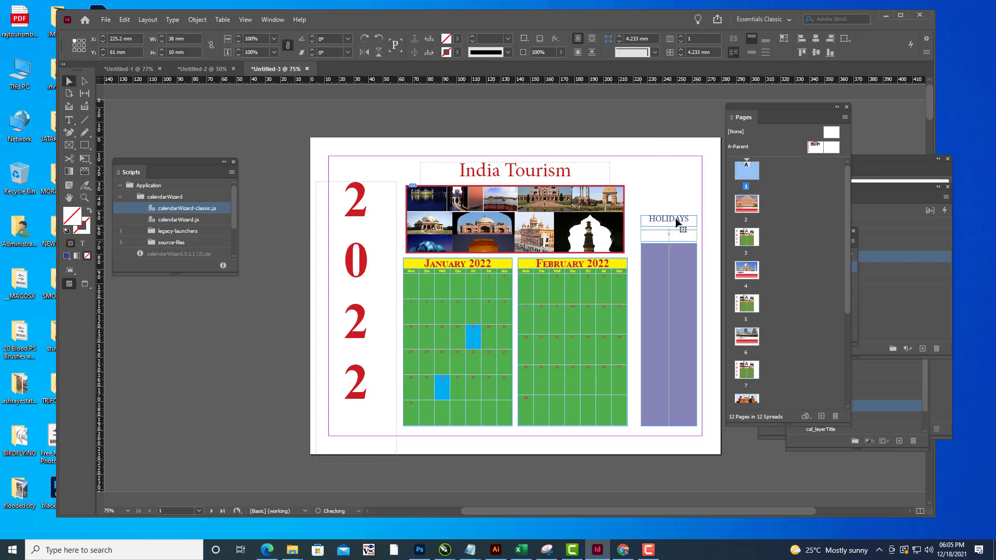
Draw a text frame about 31 × 9.4 mm above the HOLIDAYS heading on page 1 and enter 14 - SANKRANTI in it.
left_click(69, 119)
left_click(662, 262)
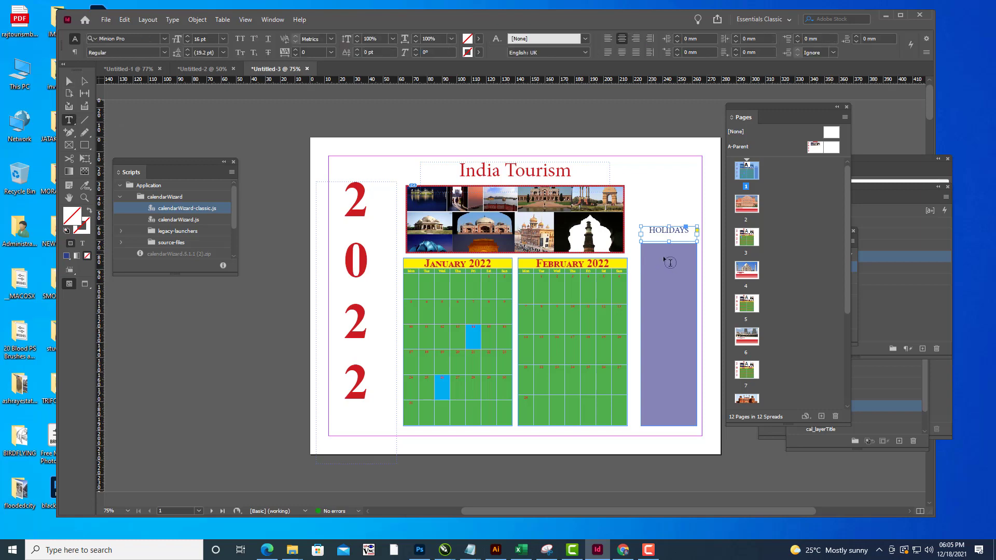
key("ctrl+=")
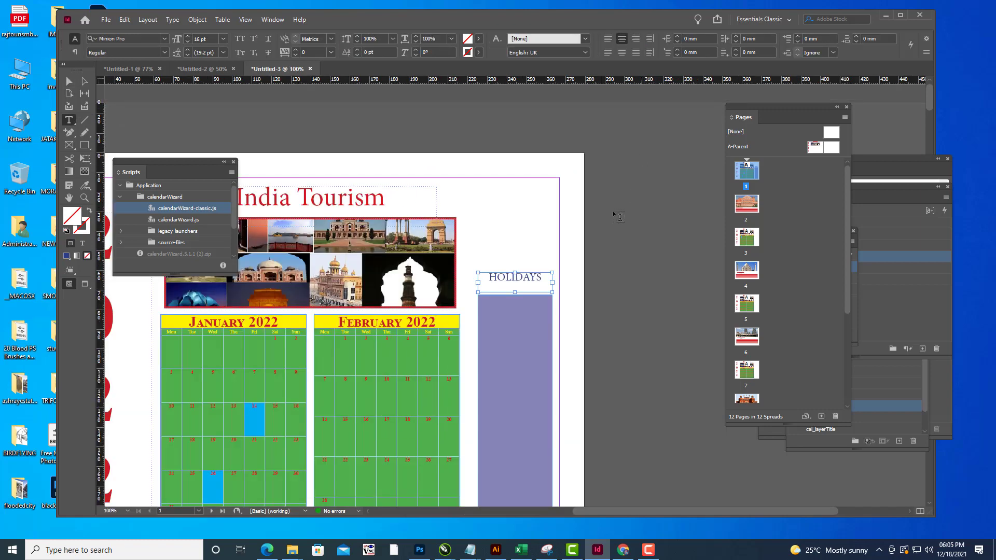
left_click_drag(494, 218, 555, 236)
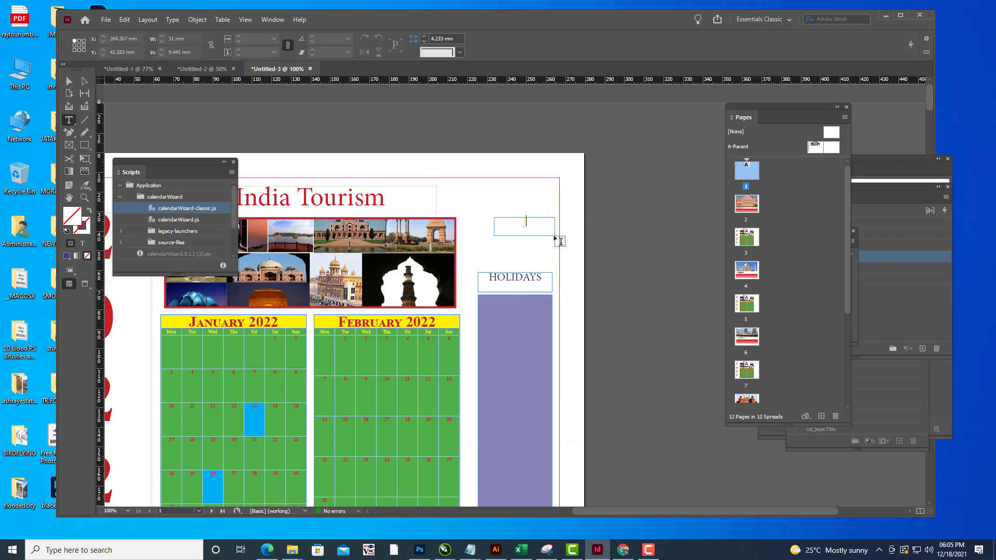
type("14")
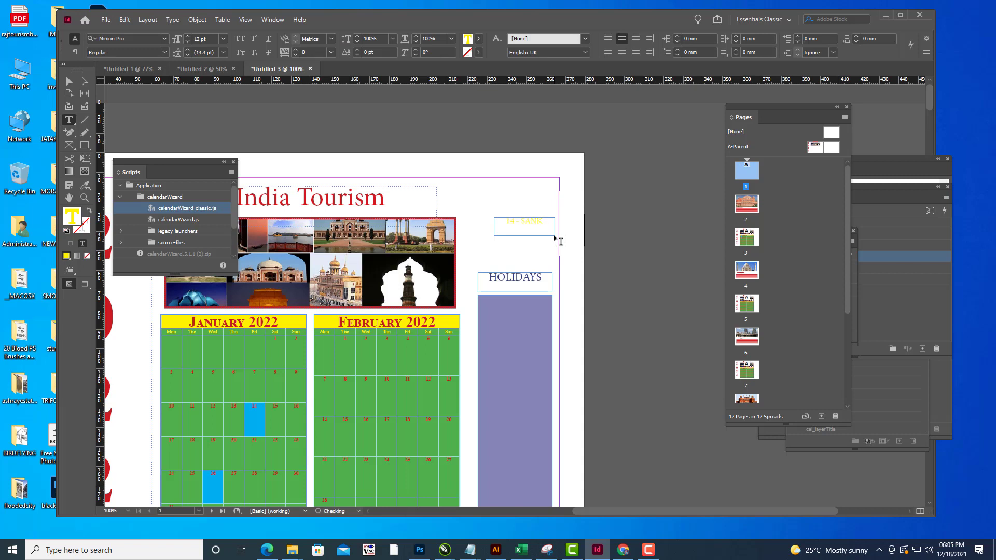
type("- SANKRANTI")
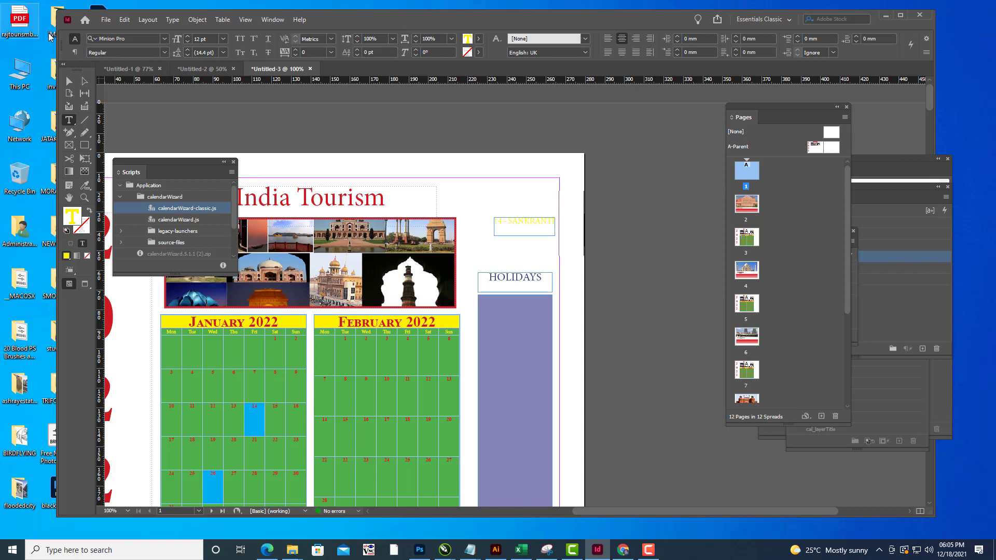
Move the 14 - SANKRANTI frame onto the upper part of the tinted holiday rectangle and preview the page without guides.
left_click(69, 81)
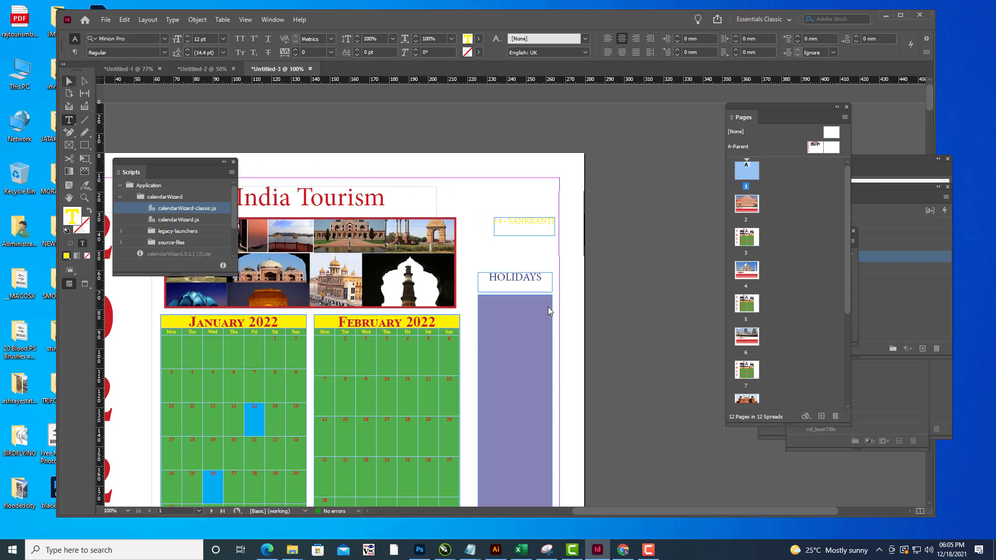
left_click_drag(531, 236, 520, 331)
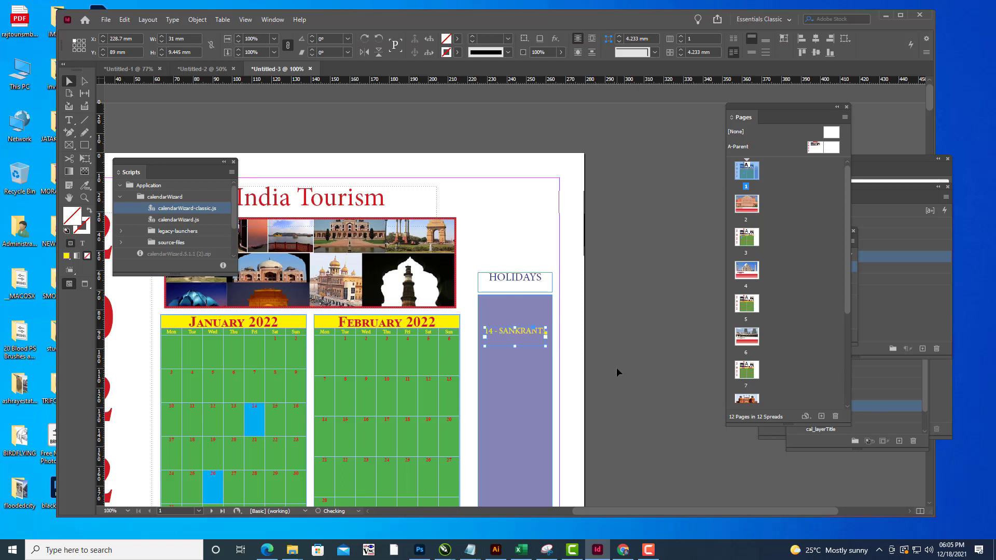
left_click(627, 344)
key("w")
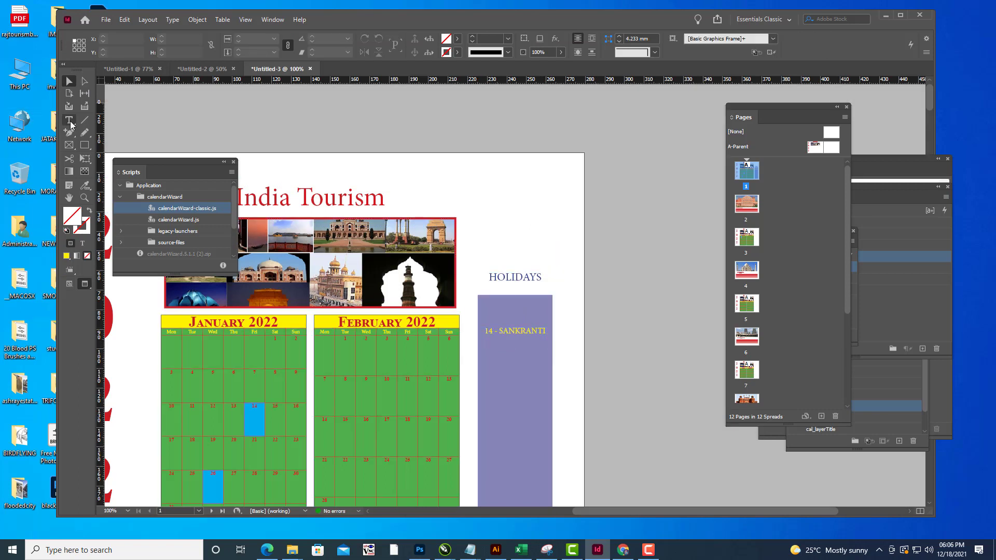
Return to the normal view, draw a text frame about 38 × 9.8 mm above the HOLIDAYS heading and enter JANUARY in it.
key("t")
key("w")
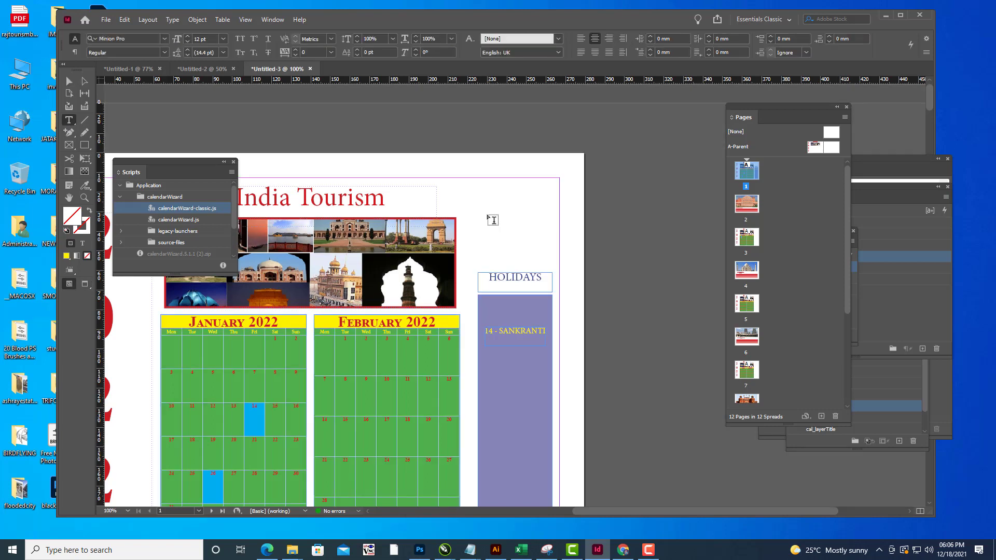
left_click_drag(553, 234, 553, 233)
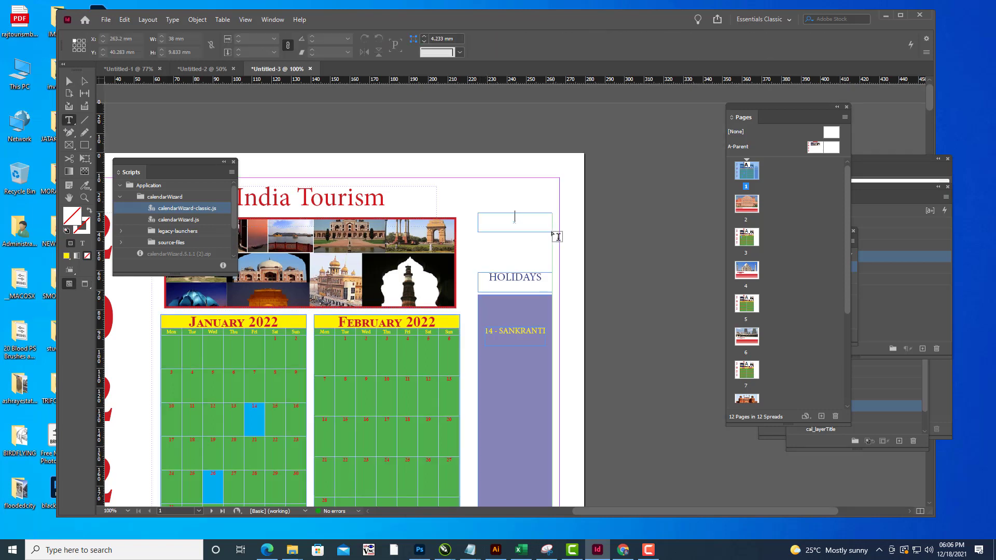
type("JA")
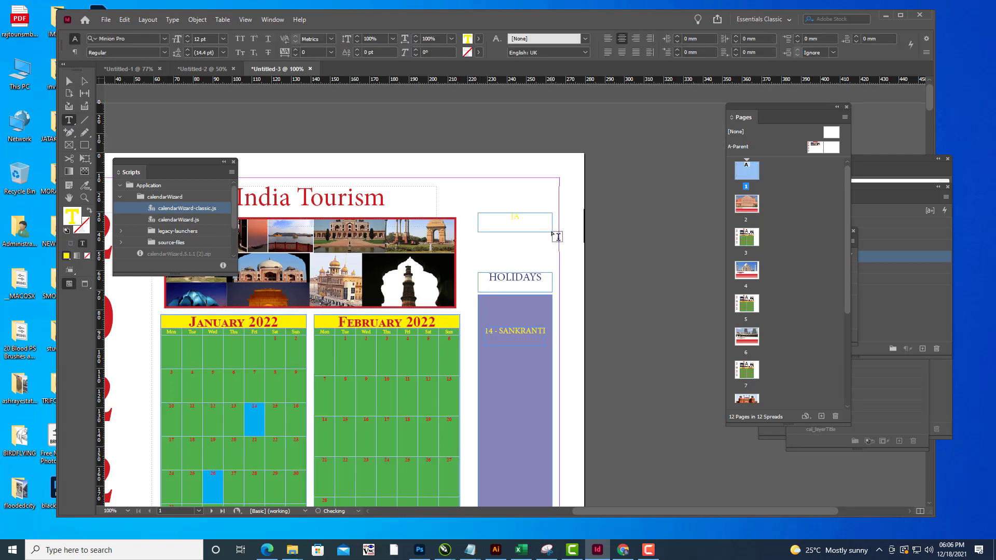
type("NUARY")
Reduce the JANUARY frame's height to about 5.2 mm and move it to the upper edge of the tinted rectangle.
left_click(69, 81)
key("Escape")
left_click_drag(527, 234, 550, 318)
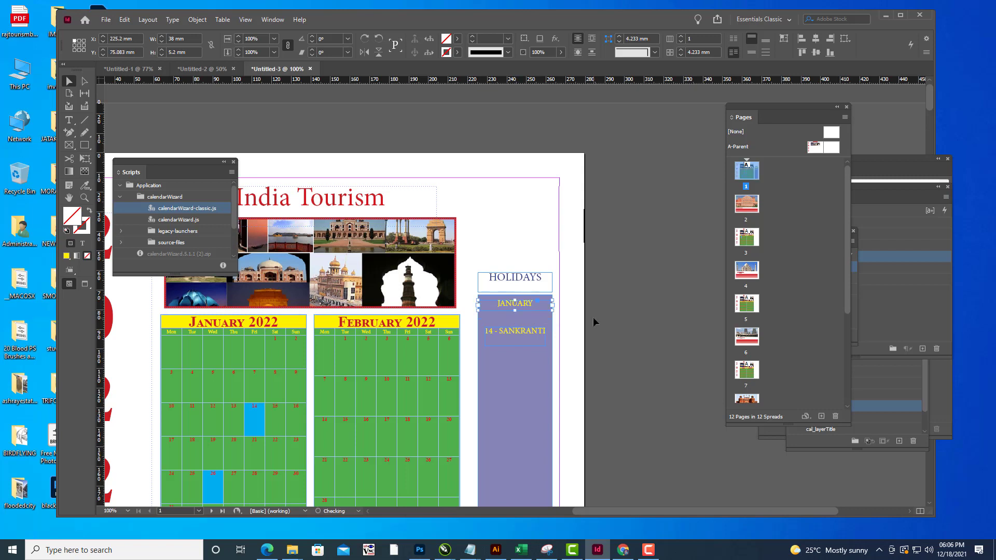
Move the 14 - SANKRANTI frame up just beneath JANUARY and place a copy of it above the HOLIDAYS heading.
left_click(521, 330)
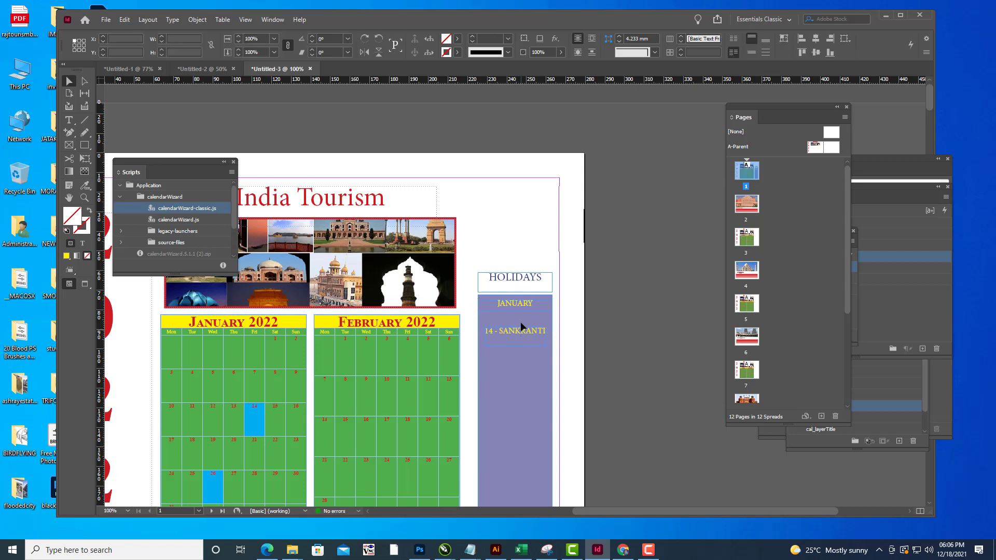
left_click_drag(521, 329, 520, 367)
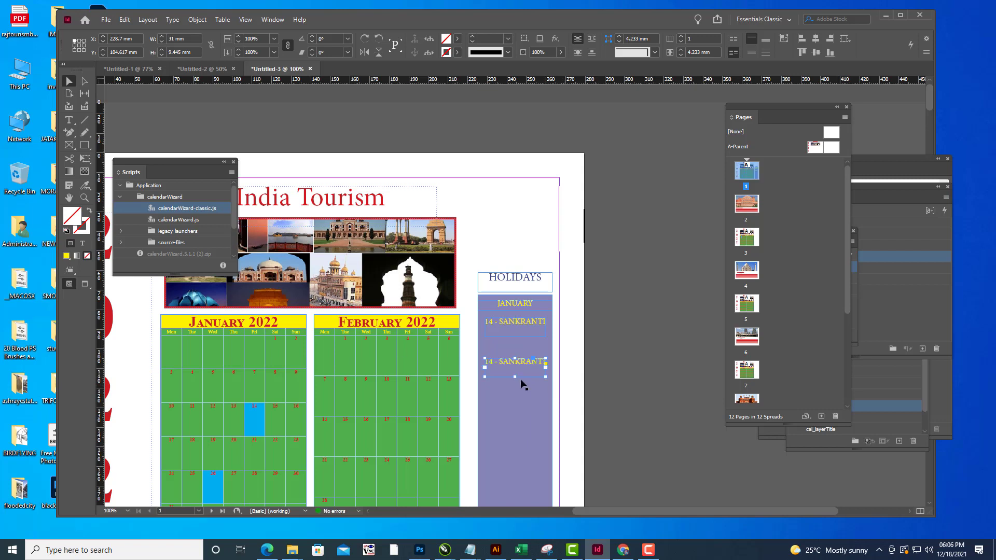
left_click_drag(523, 366, 517, 223)
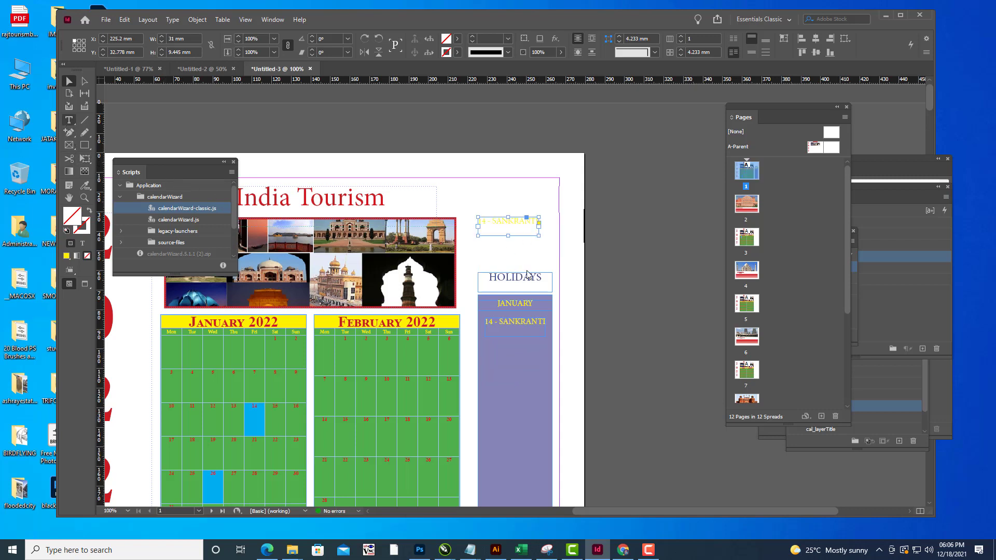
Replace the text of the copied holiday entry with 26 - REPUBLIC DAY.
key("t")
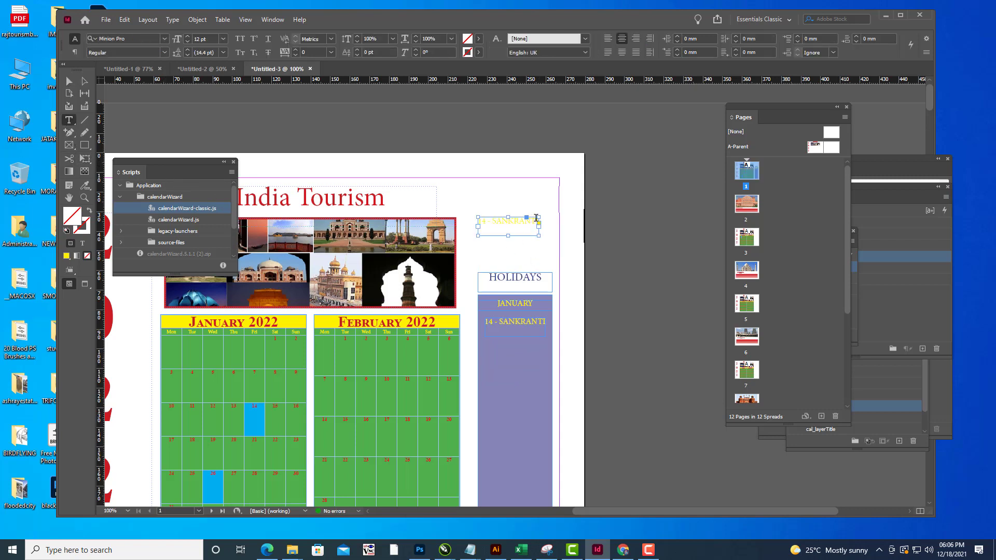
triple_click(490, 218)
key("BackSpace")
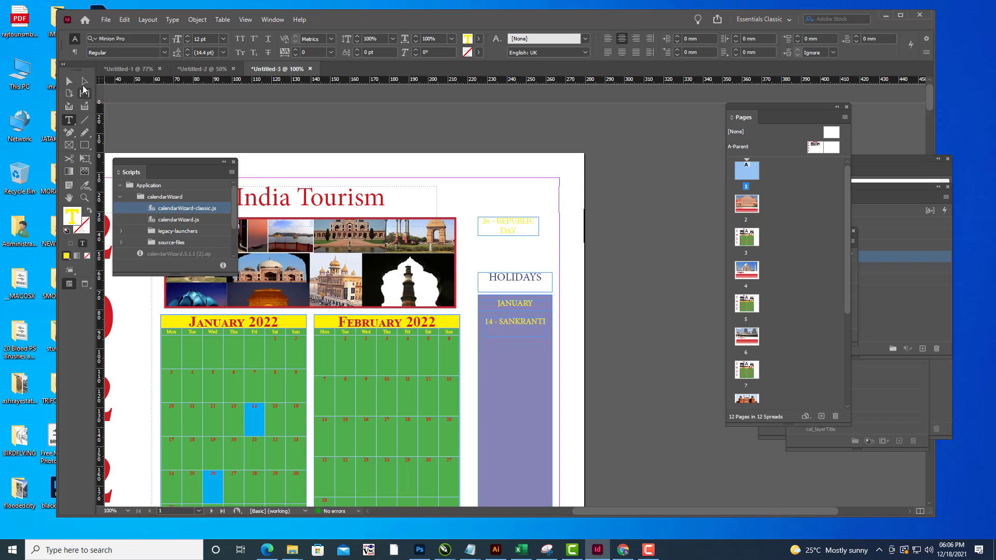
Widen the 26 - REPUBLIC DAY frame to about 35.6 mm and place it in the tinted rectangle below 14 - SANKRANTI.
key("Escape")
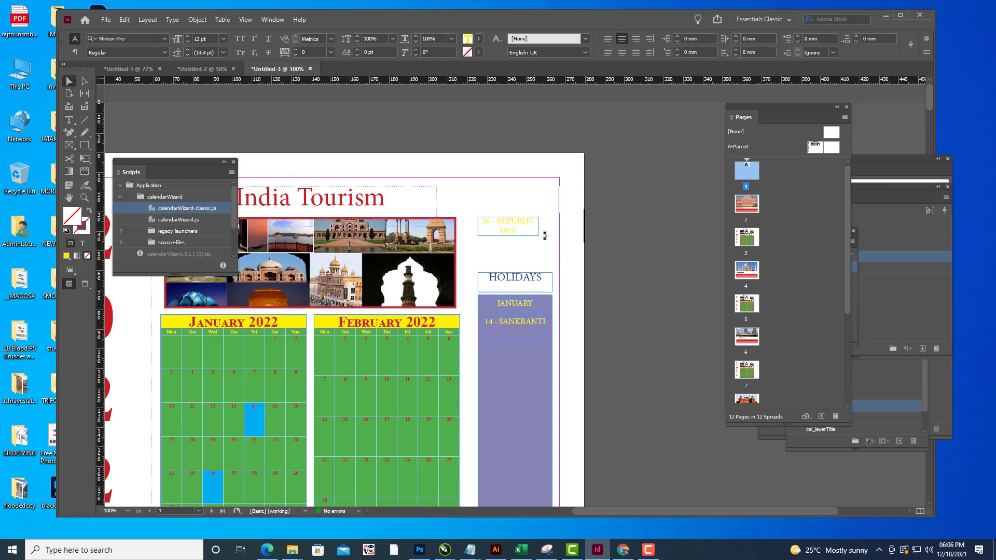
left_click_drag(538, 236, 550, 365)
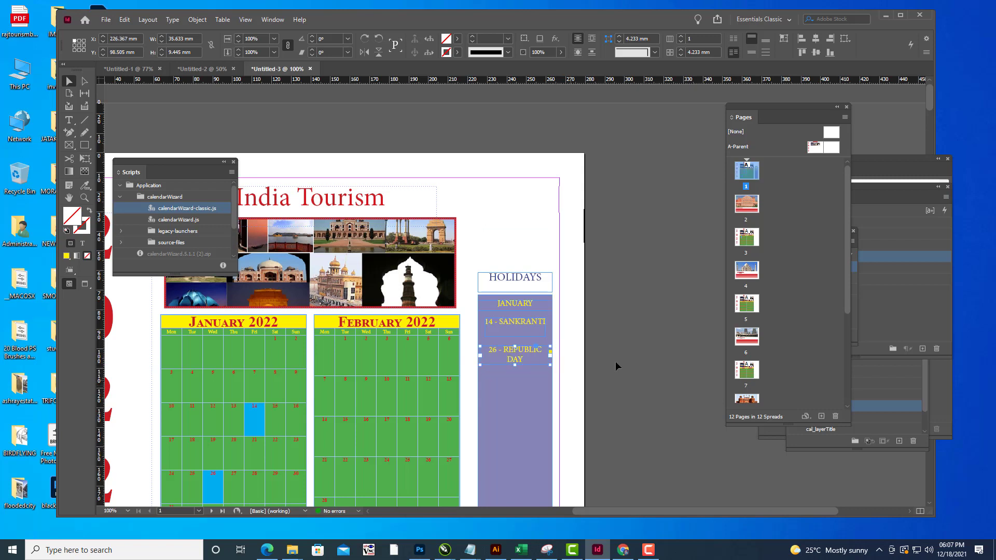
left_click_drag(525, 344, 524, 344)
left_click(594, 344)
Preview page 1 with its holiday panel and check the following pages through the March and April calendar.
key("w")
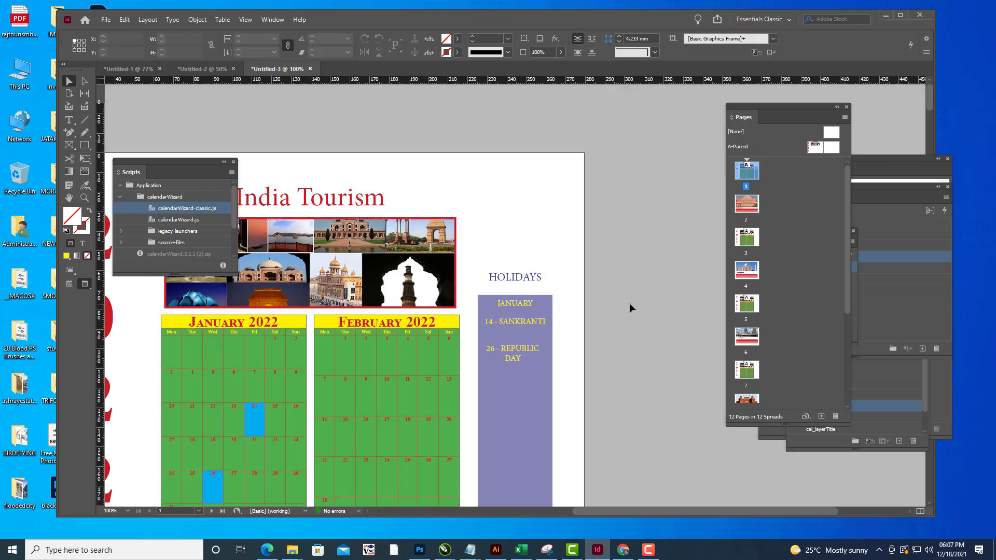
key("ctrl+minus")
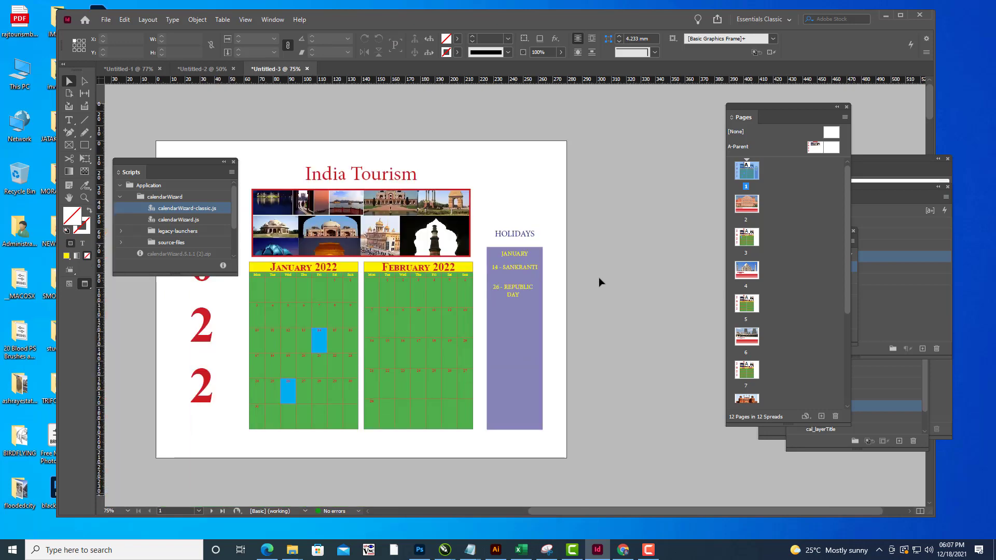
key("ctrl+minus")
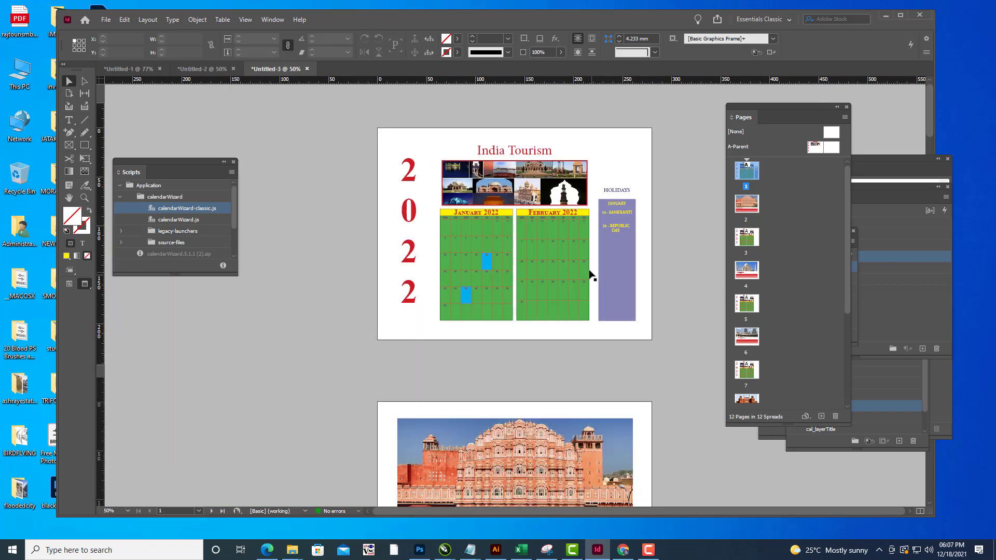
scroll(599, 275, "down", 10)
scroll(600, 270, "down", 10)
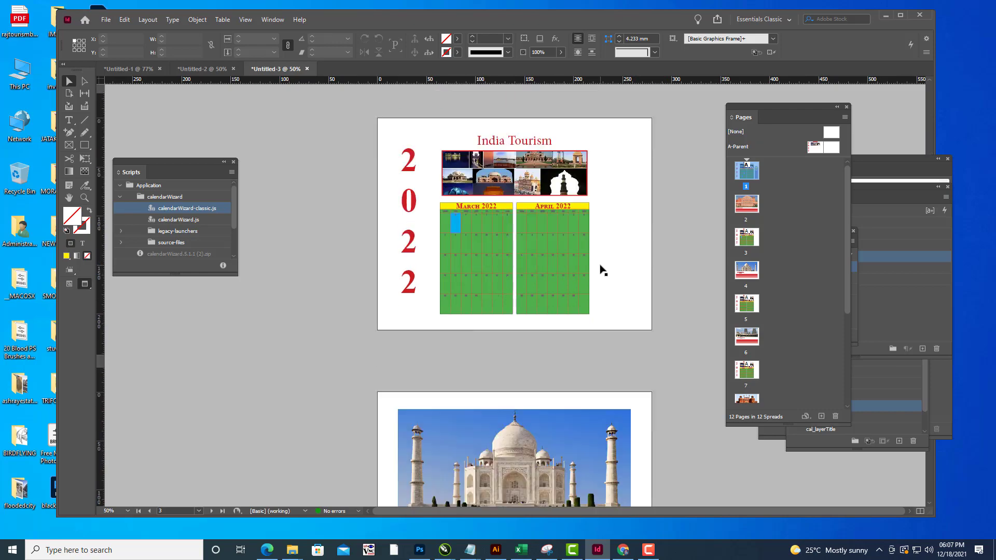
scroll(600, 270, "up", 7)
scroll(602, 270, "up", 10)
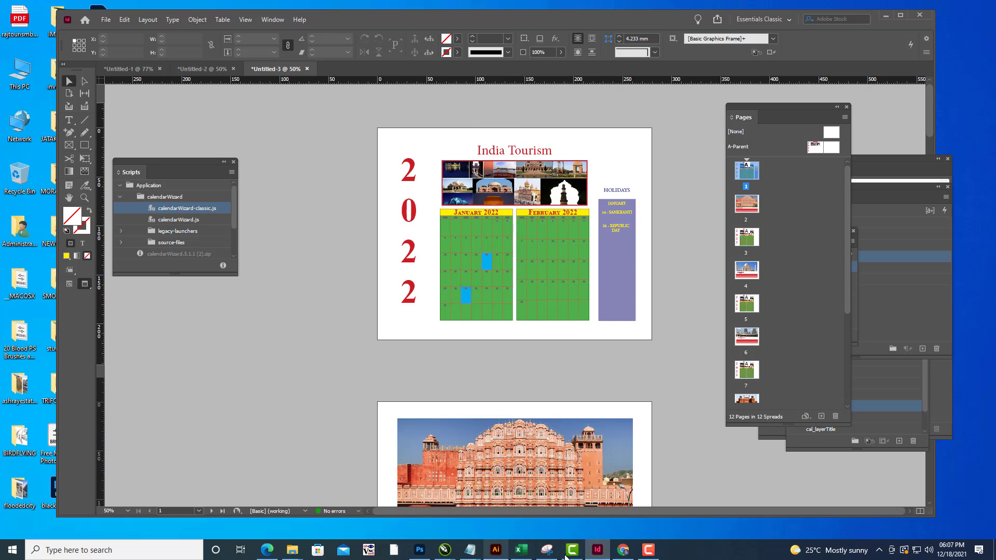
Switch to Chrome and search Google Images in a new tab for indian traditional design.
left_click(629, 549)
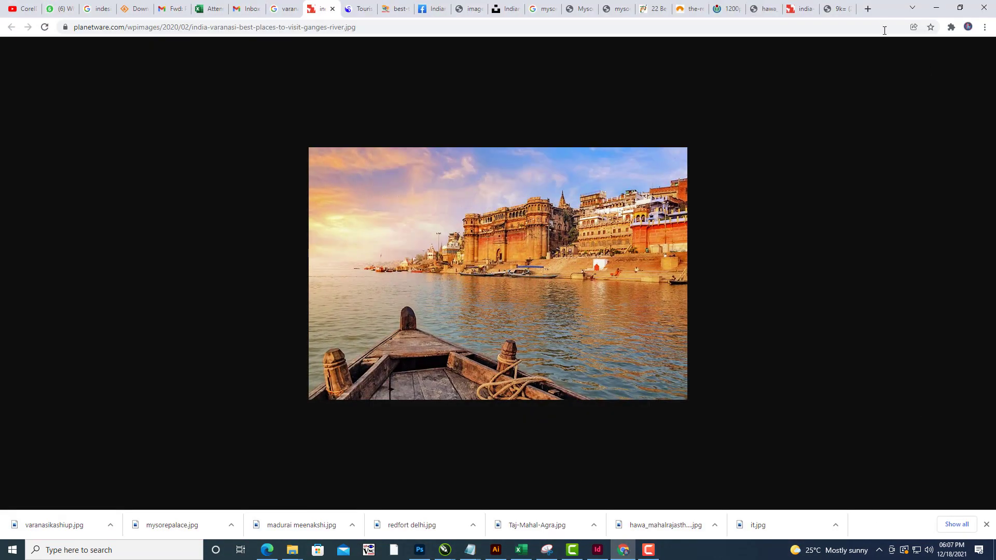
left_click(871, 12)
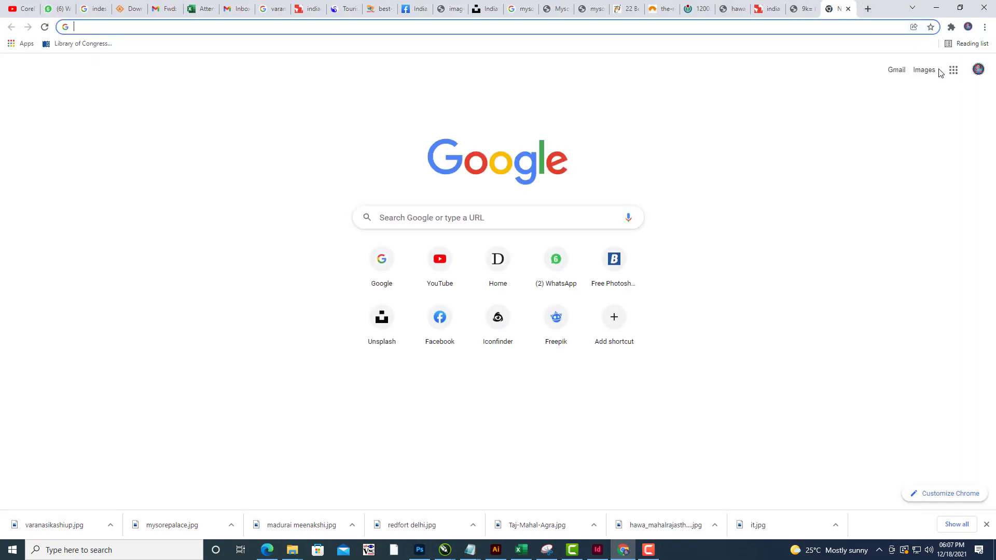
left_click(423, 242)
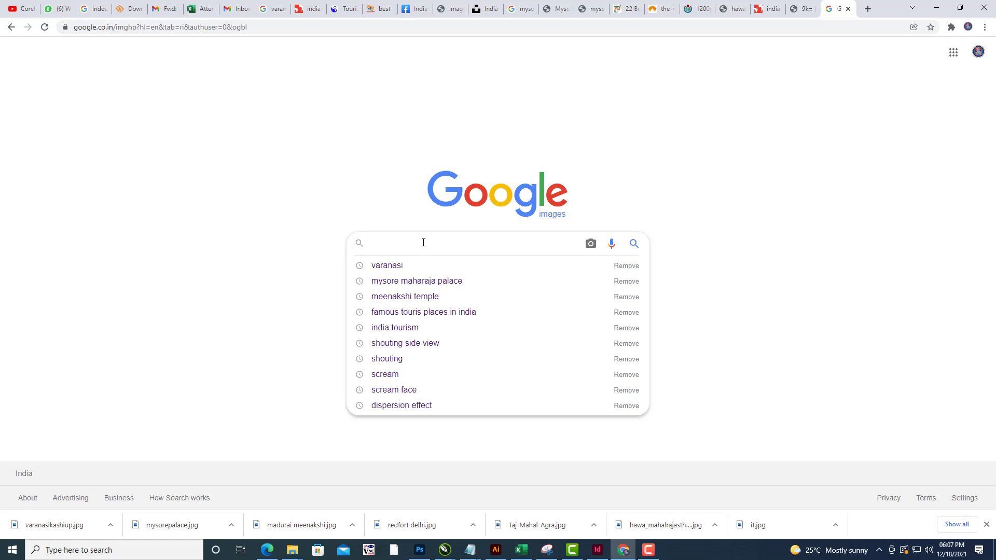
type("INDIAN TRA")
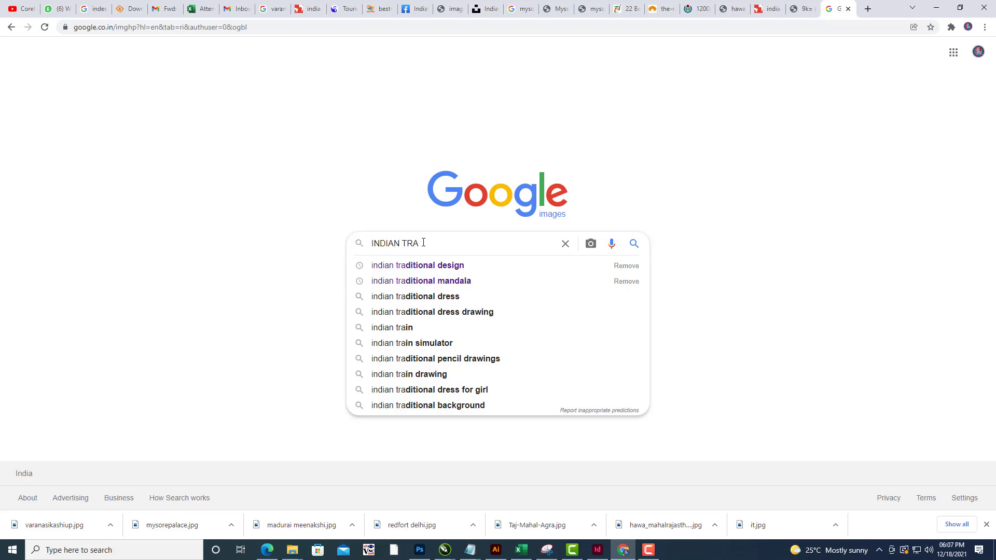
left_click(453, 266)
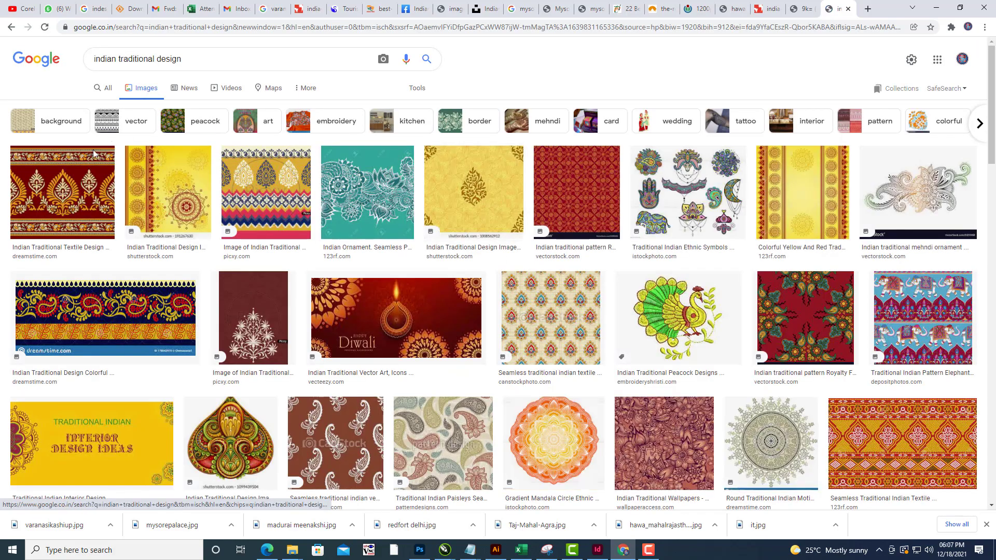
Browse the image results and preview the seamless textile pattern and the yellow and red mandala designs.
scroll(675, 326, "down", 2)
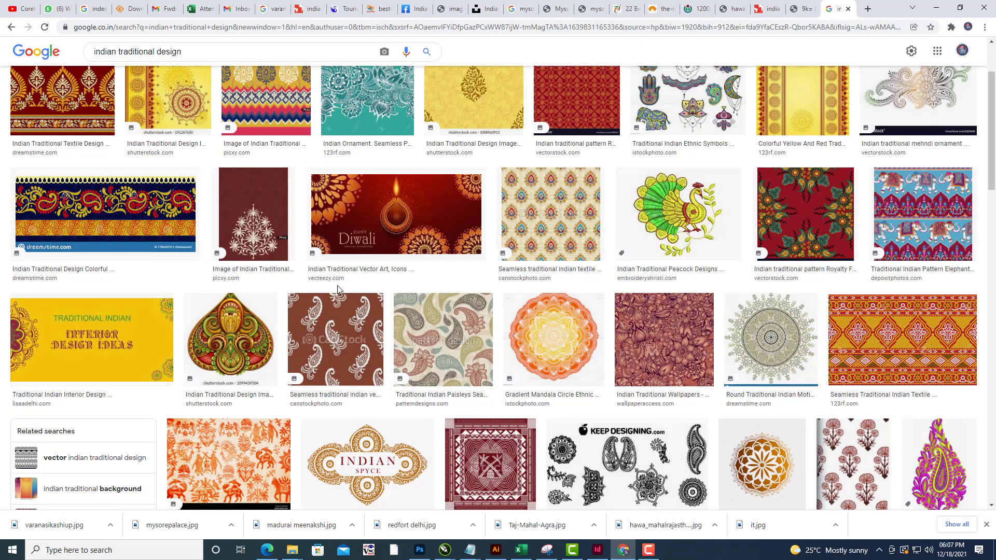
scroll(561, 218, "down", 2)
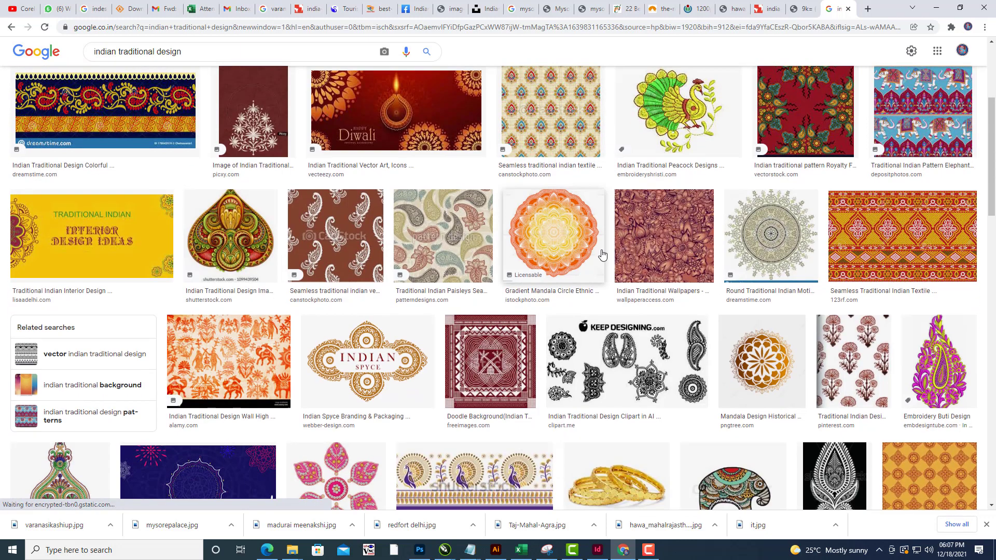
left_click(562, 119)
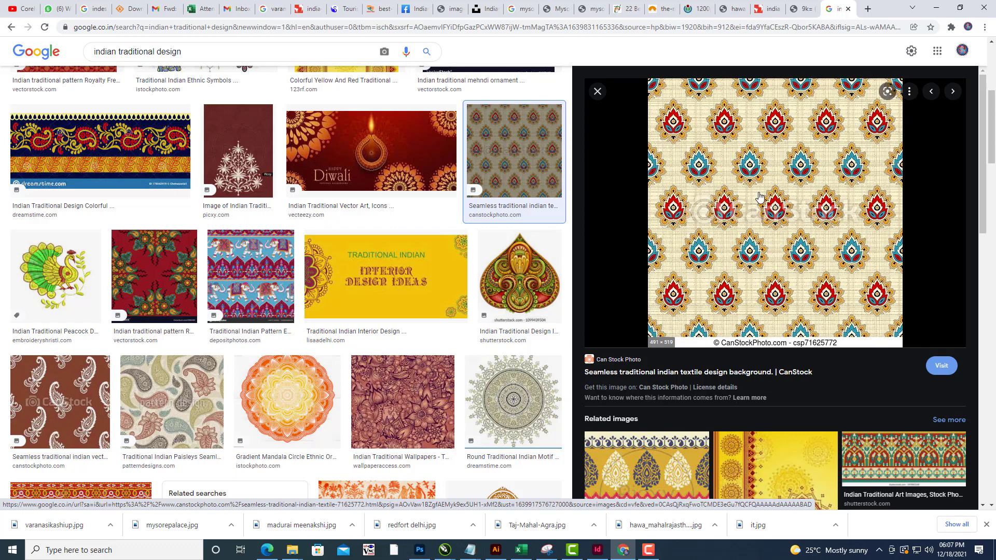
scroll(763, 207, "down", 4)
left_click(775, 226)
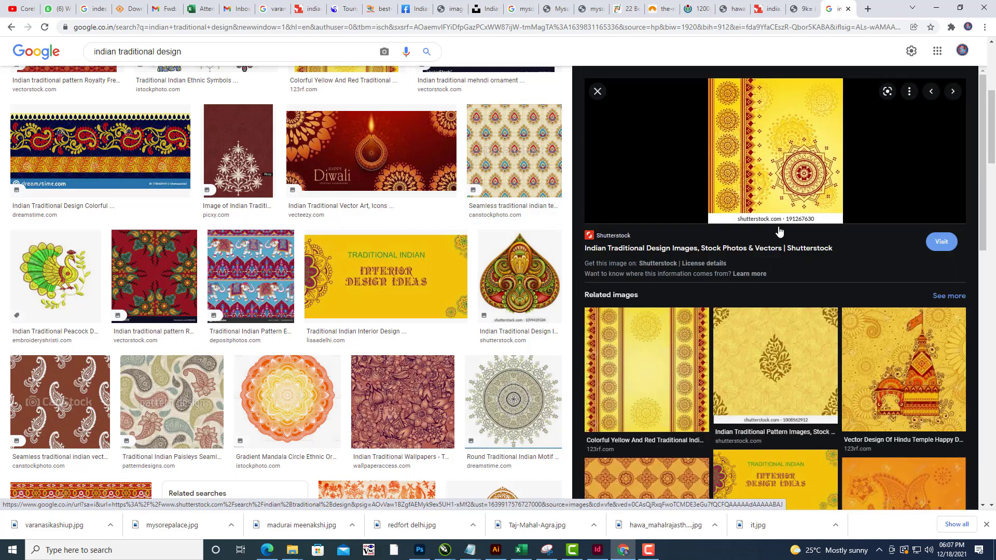
left_click(638, 358)
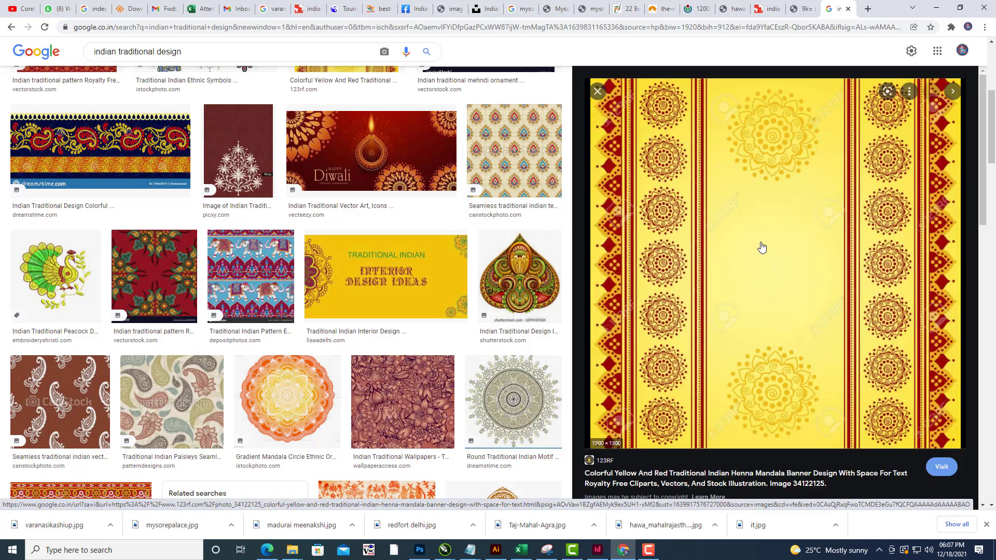
scroll(236, 283, "down", 10)
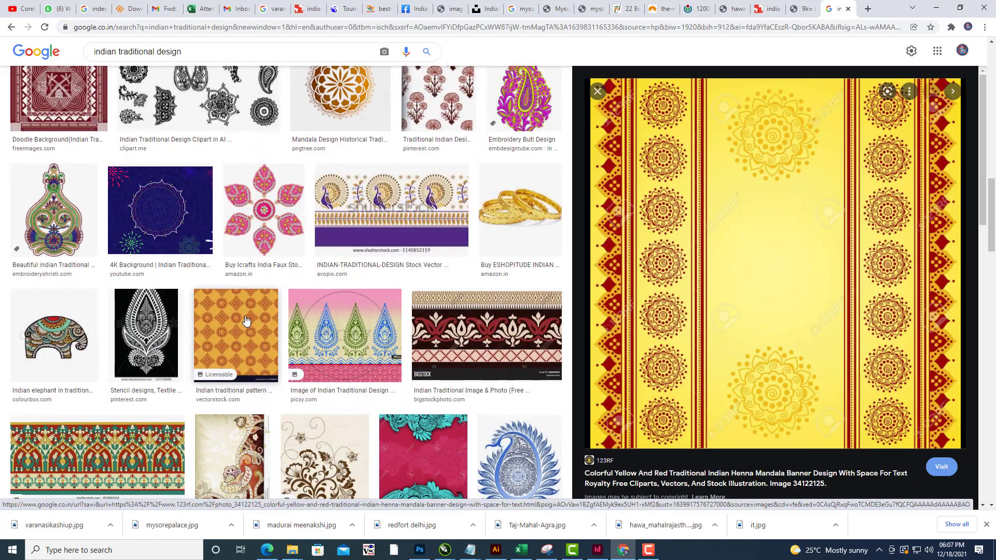
Look further through the results and preview the traditional Indian design motifs from Flyer Goodness.
scroll(244, 298, "down", 4)
left_click(519, 373)
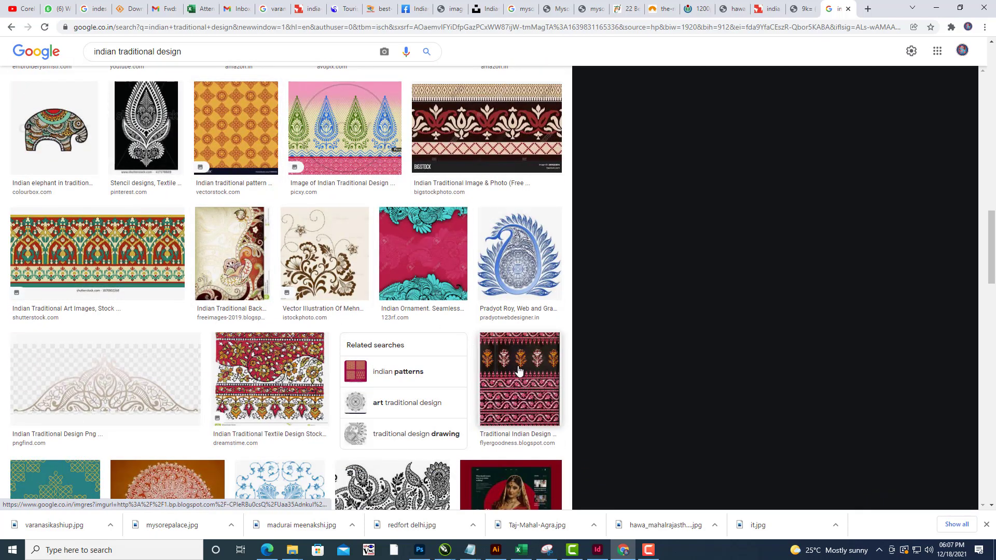
scroll(904, 268, "down", 8)
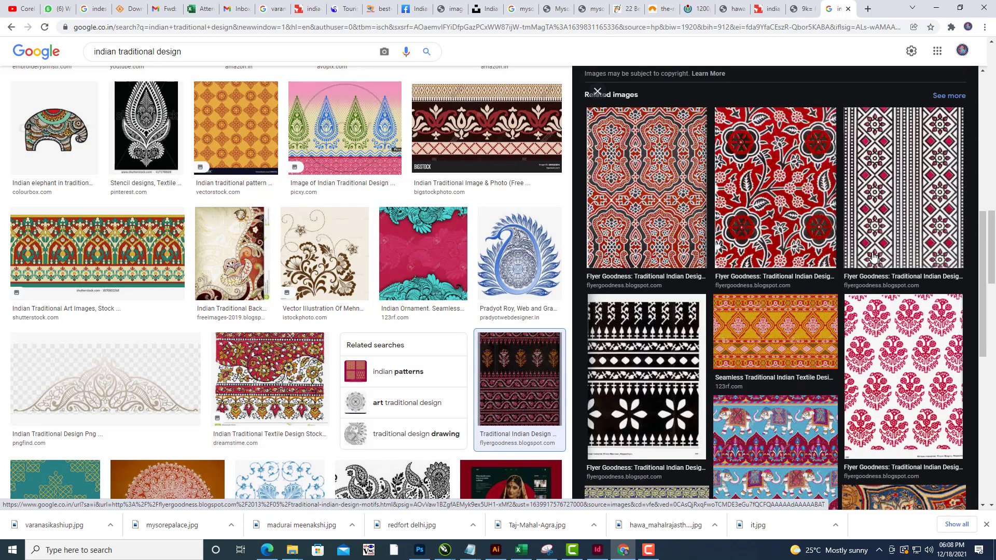
left_click(906, 232)
scroll(906, 232, "down", 6)
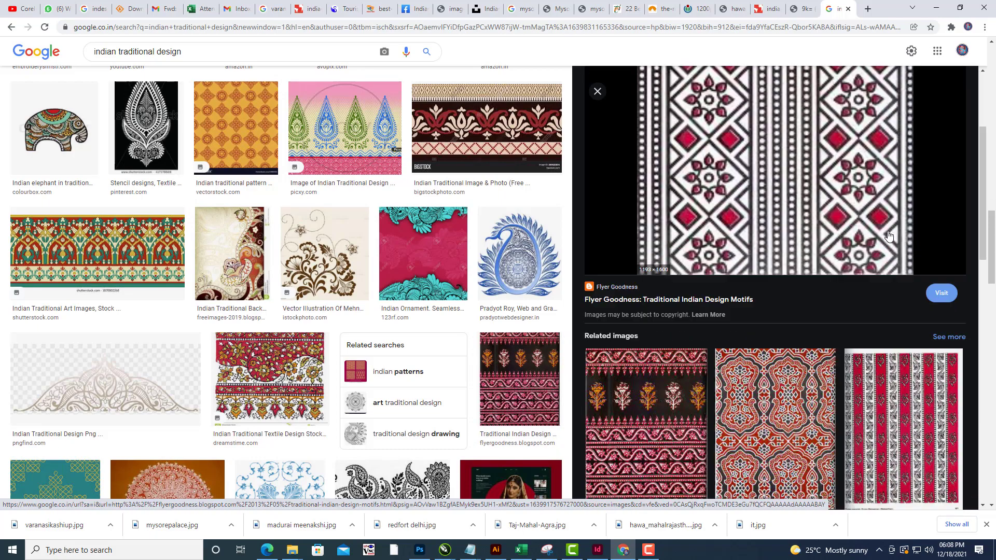
left_click(803, 303)
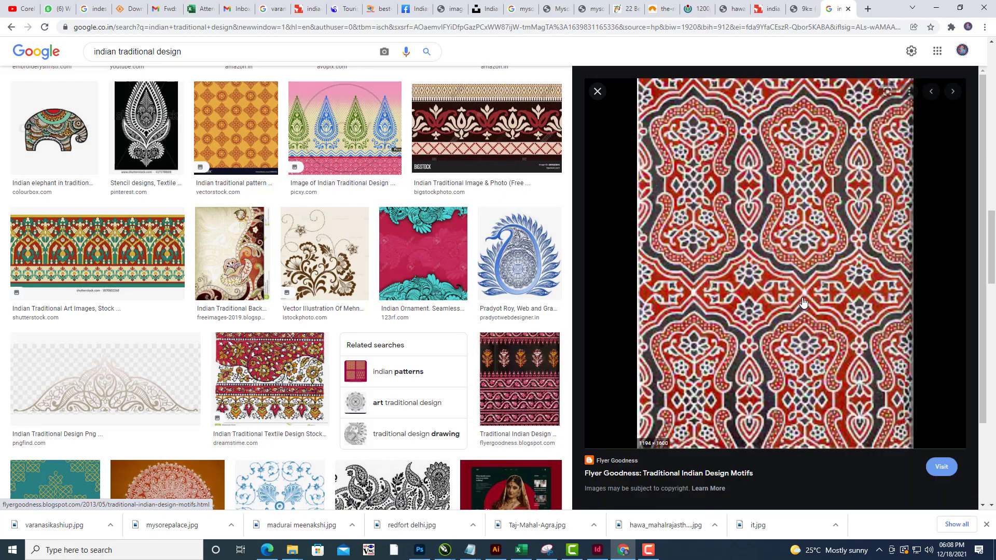
Open the red and black motif image in its own tab and switch to the Flyer Goodness source page.
right_click(806, 237)
left_click(879, 344)
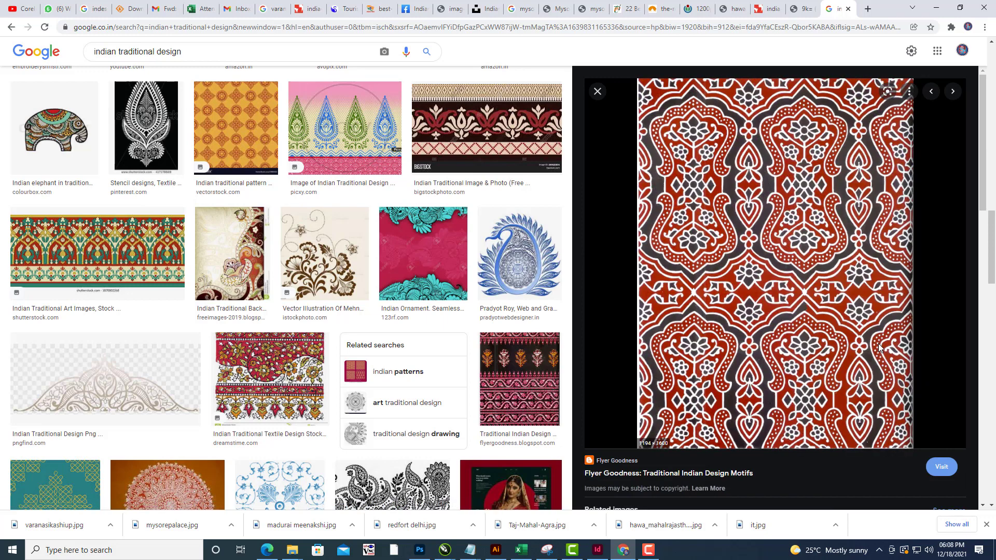
left_click(838, 15)
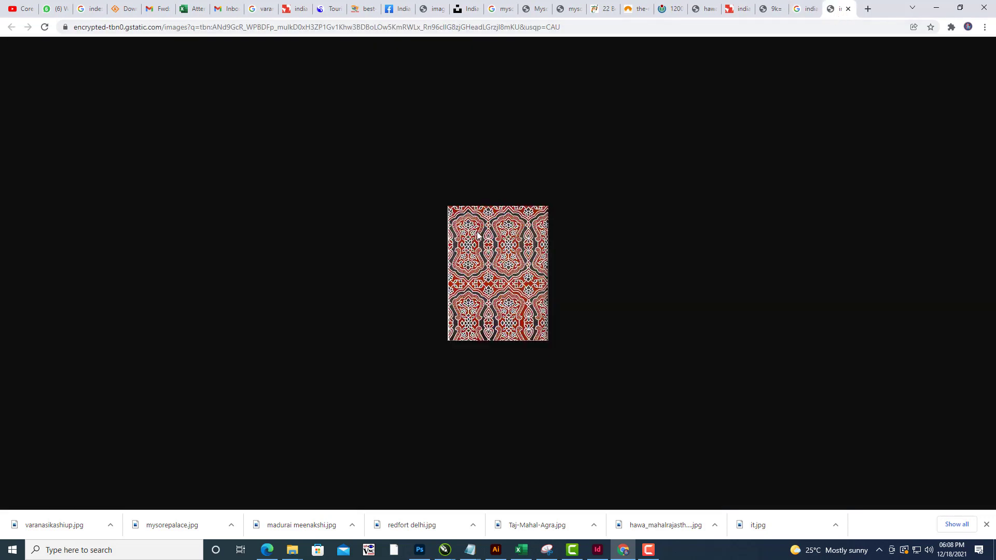
left_click(806, 9)
left_click(798, 174)
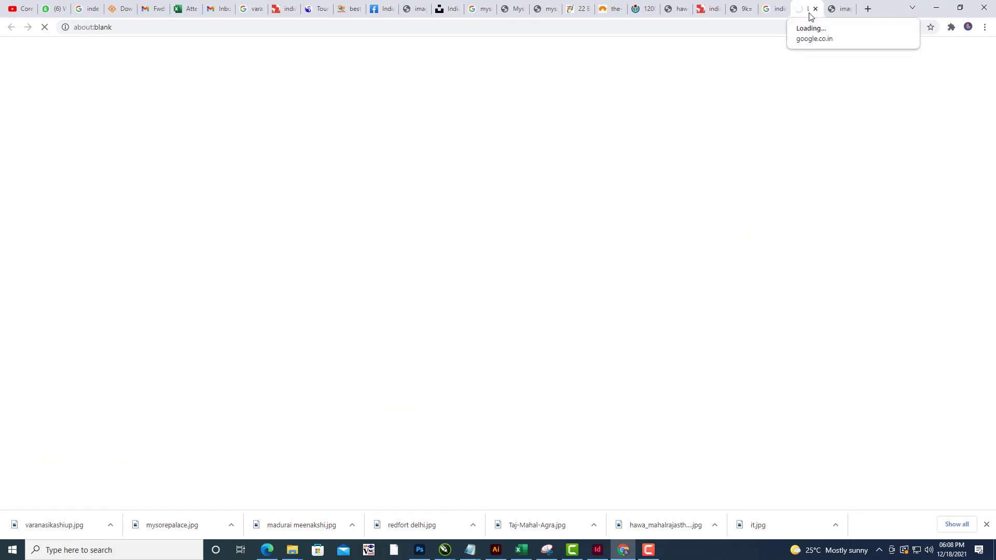
Enlarge the first motif on the Flyer Goodness page and save it as Traditional Indian Design Motifs23.png in the it folder.
scroll(492, 272, "down", 1)
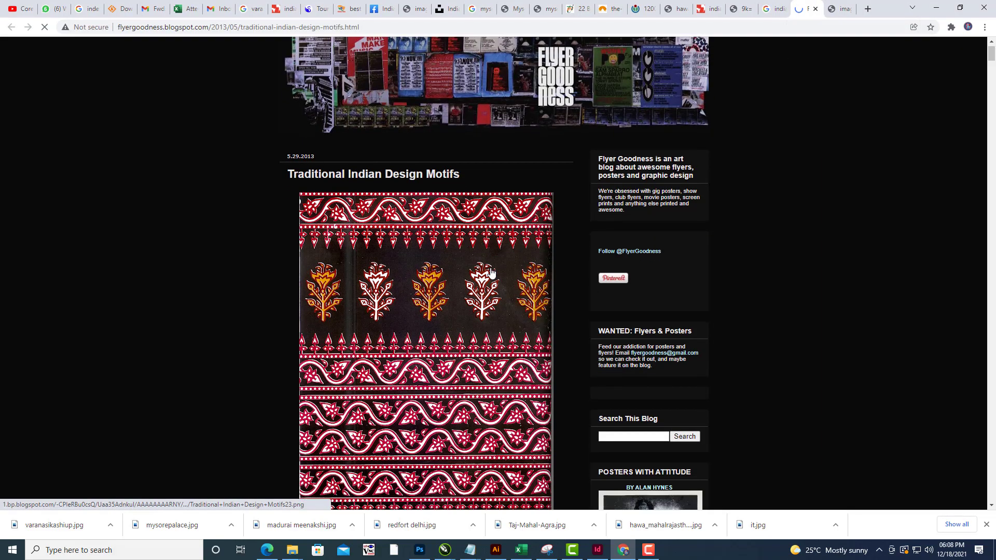
scroll(492, 272, "down", 2)
left_click(471, 249)
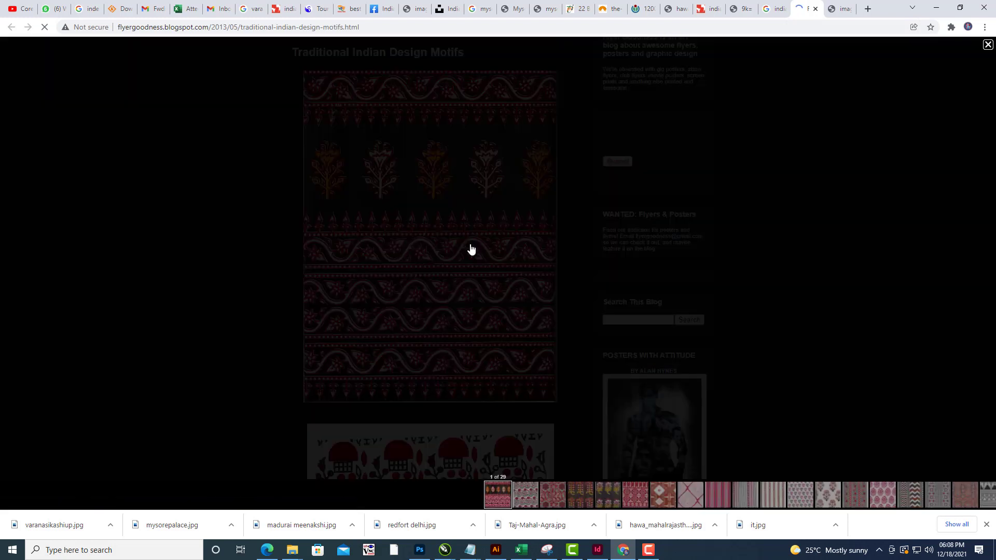
right_click(560, 182)
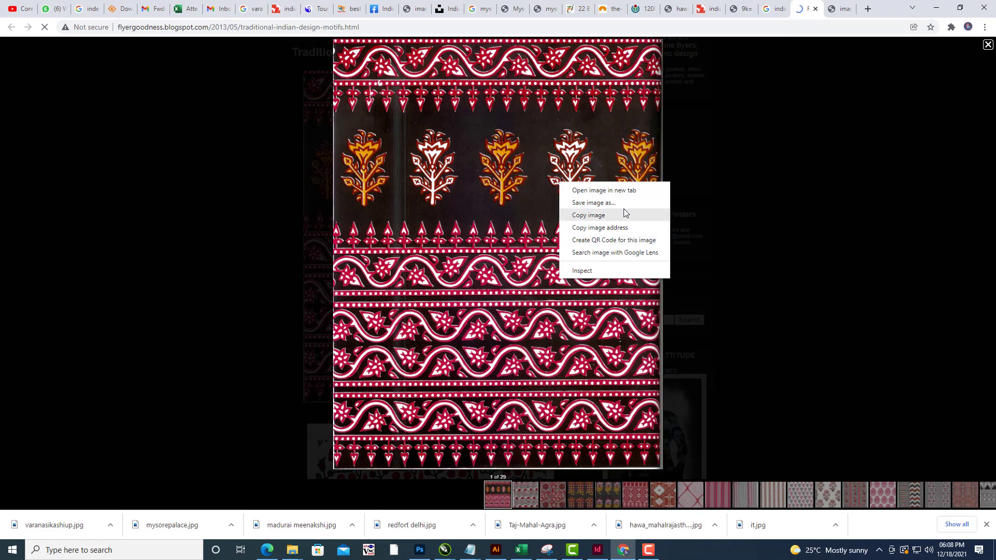
left_click(624, 214)
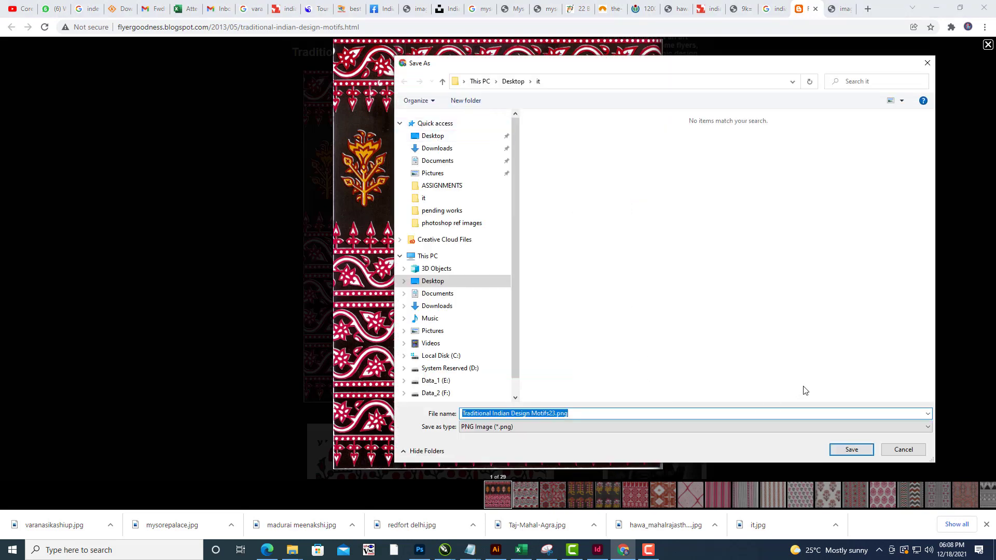
left_click(859, 451)
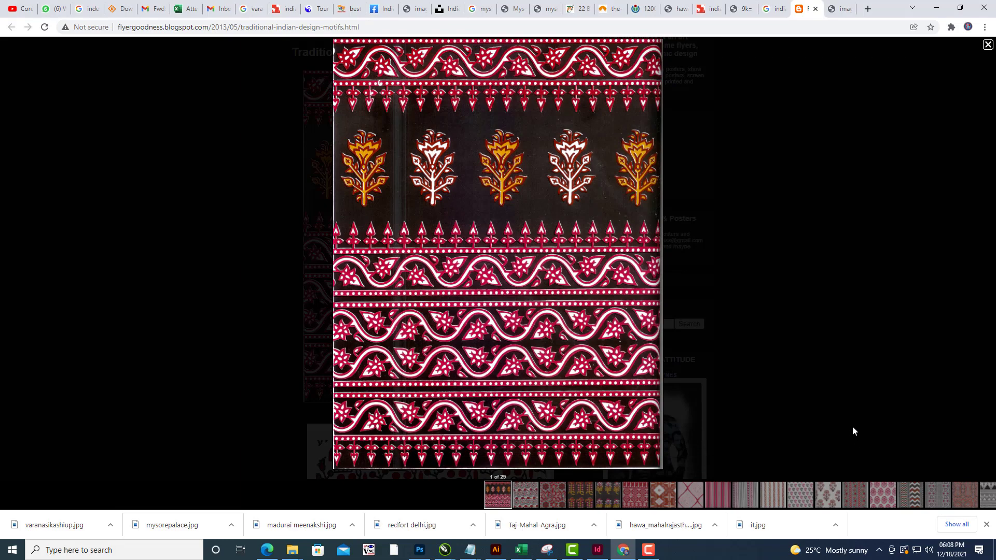
Switch to InDesign, open A-Parent and draw a 279.4 × 215.9 mm rectangle frame covering its left page.
left_click(935, 9)
scroll(682, 238, "down", 3)
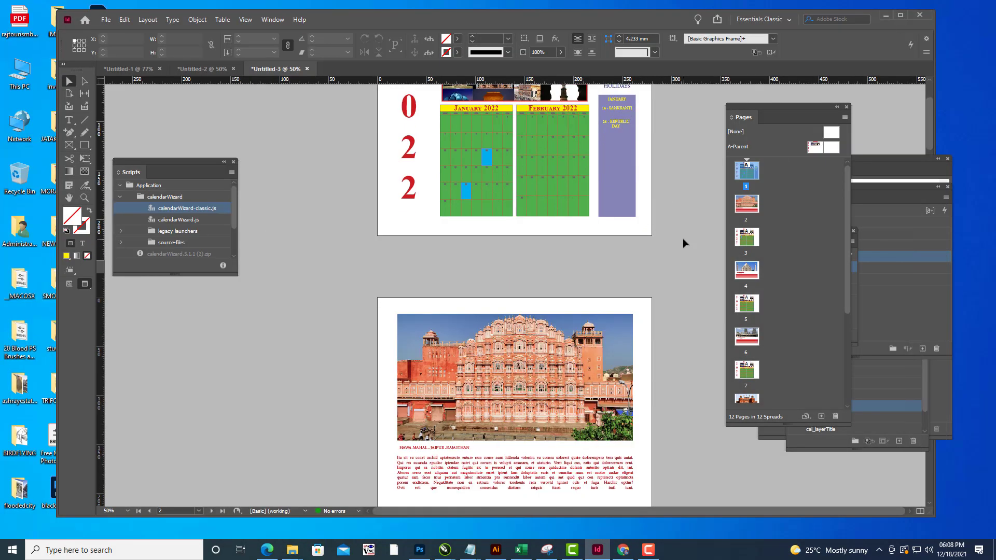
key("ctrl+minus")
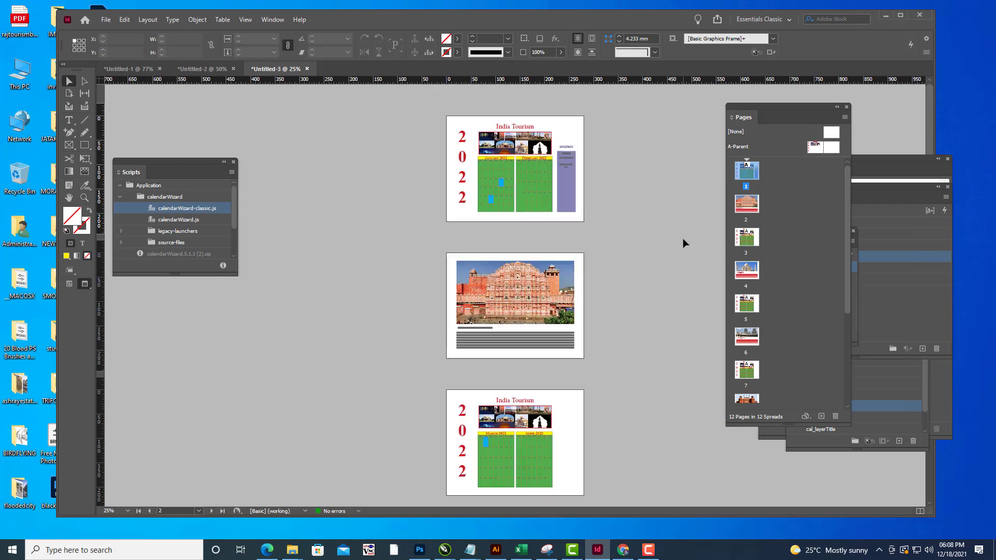
double_click(817, 149)
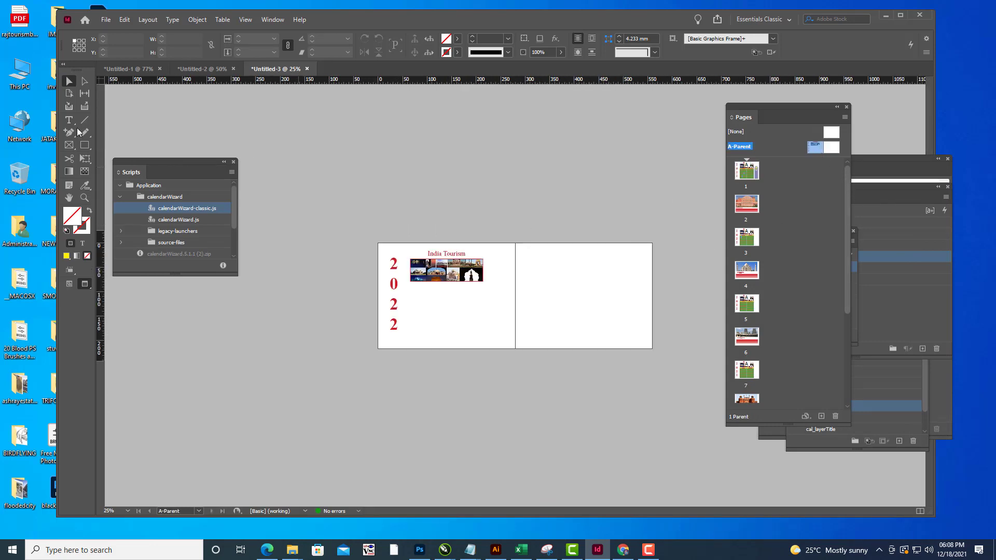
left_click(69, 145)
left_click_drag(378, 242, 516, 349)
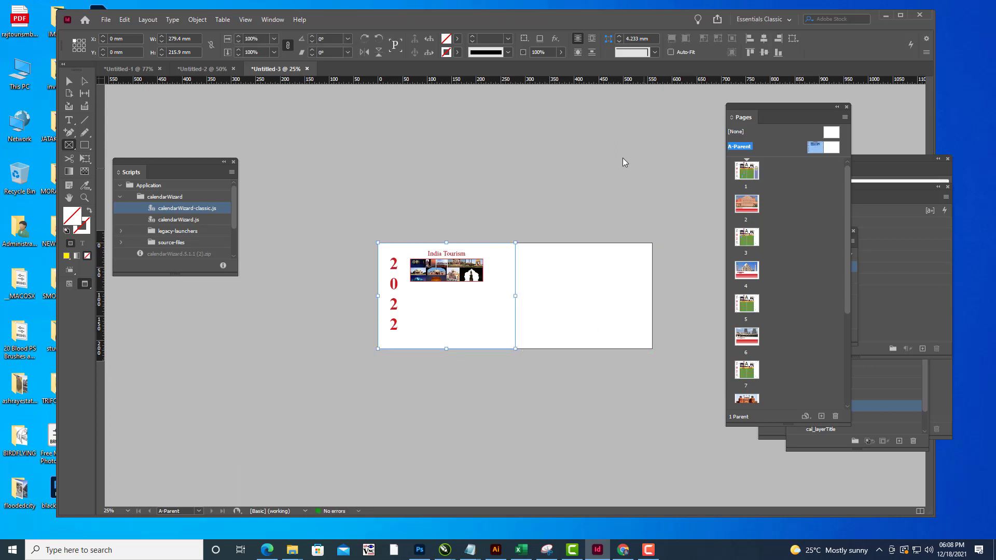
Place Traditional Indian Design Motifs23.png in the new frame and fill the frame proportionally.
key("ctrl+d")
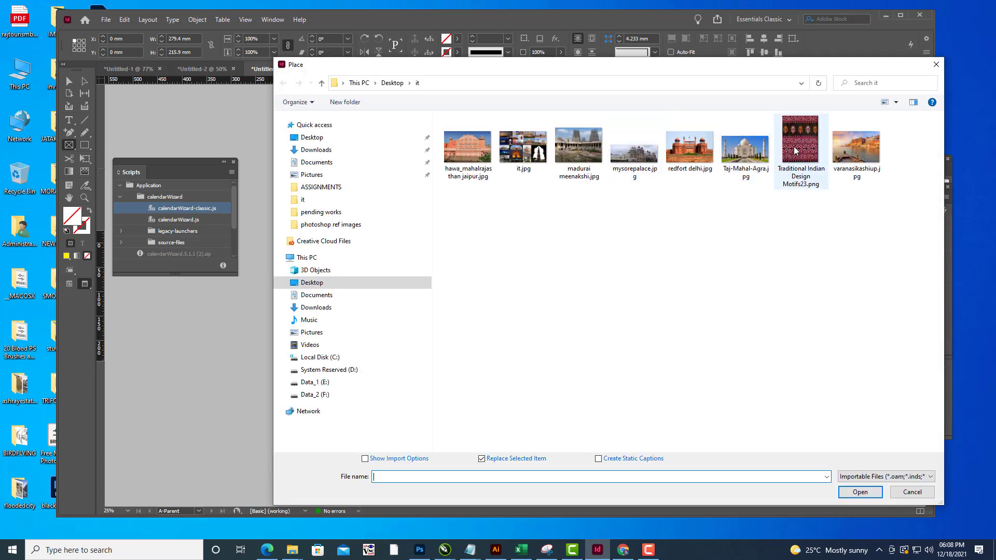
left_click(797, 150)
left_click(861, 492)
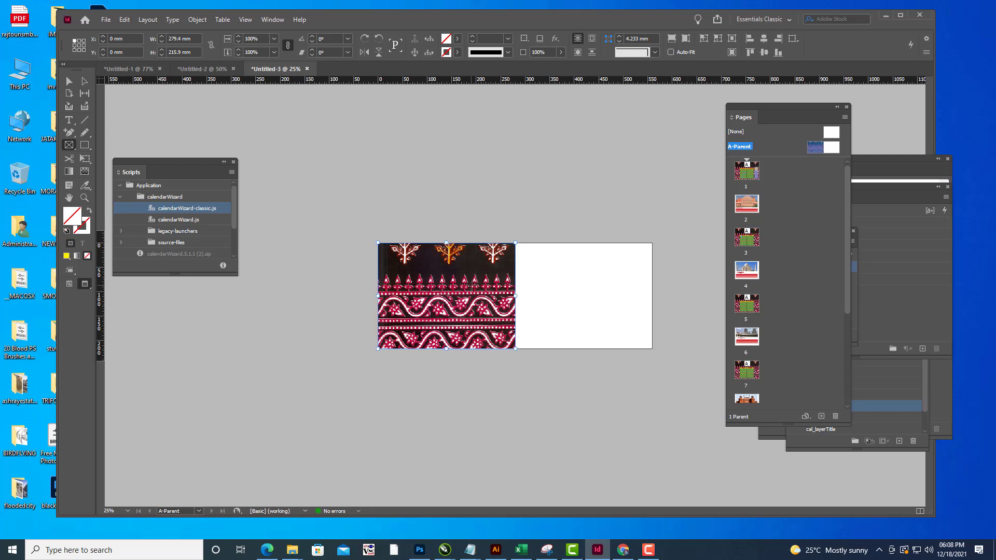
right_click(471, 291)
mouse_move(518, 347)
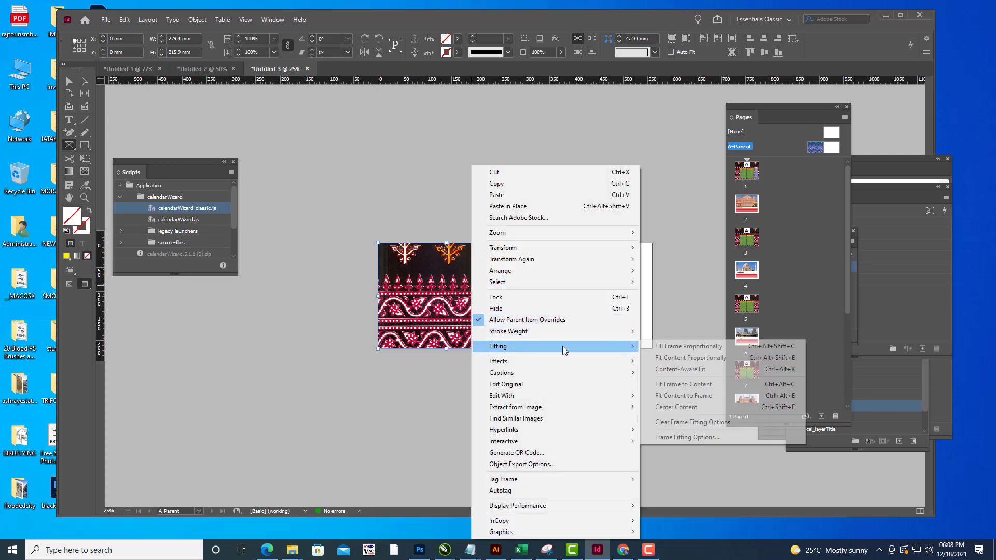
left_click(668, 353)
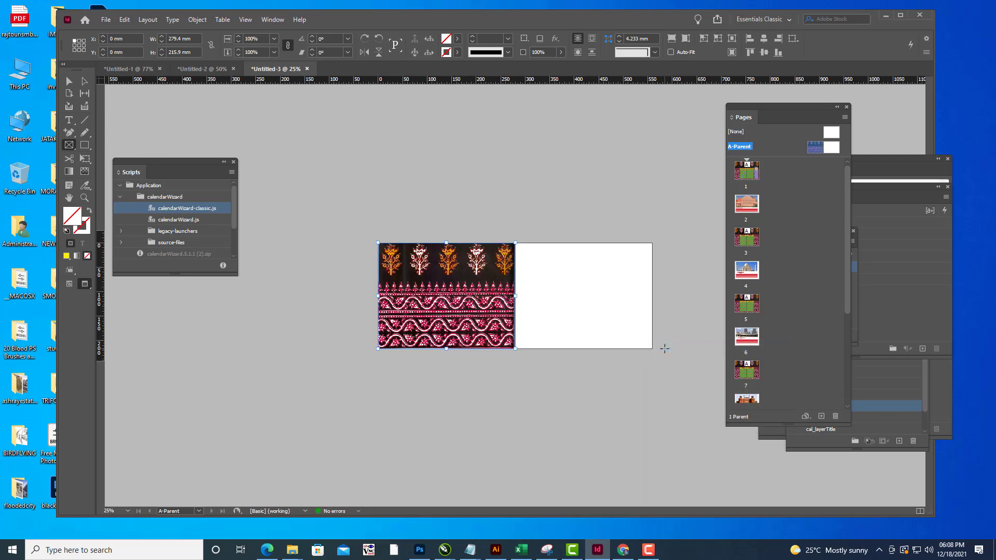
Reduce the motif image's opacity to 52% and check the result on page 1.
left_click(560, 52)
left_click_drag(553, 69, 536, 70)
key("v")
double_click(758, 179)
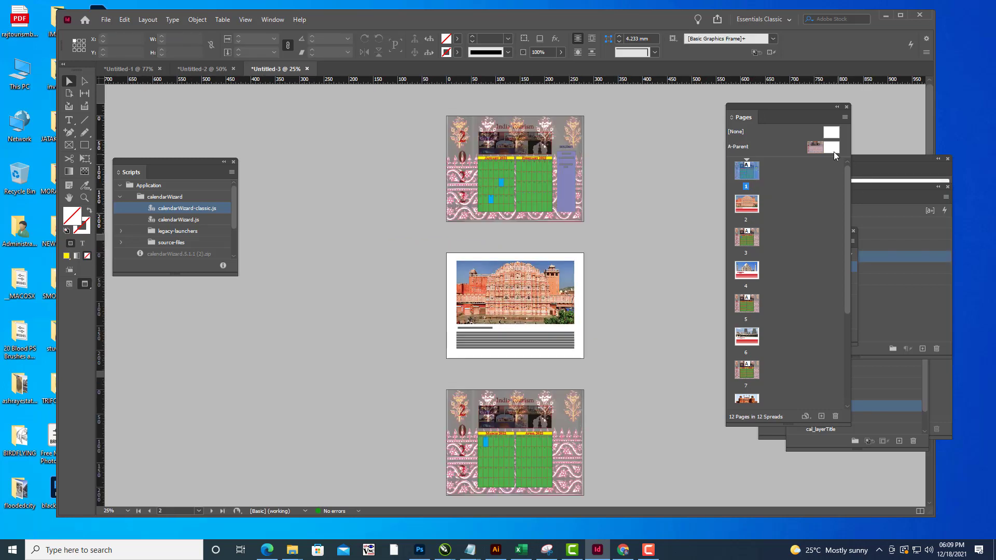
Send the motif image on A-Parent to the back and check the calendar pages.
double_click(819, 147)
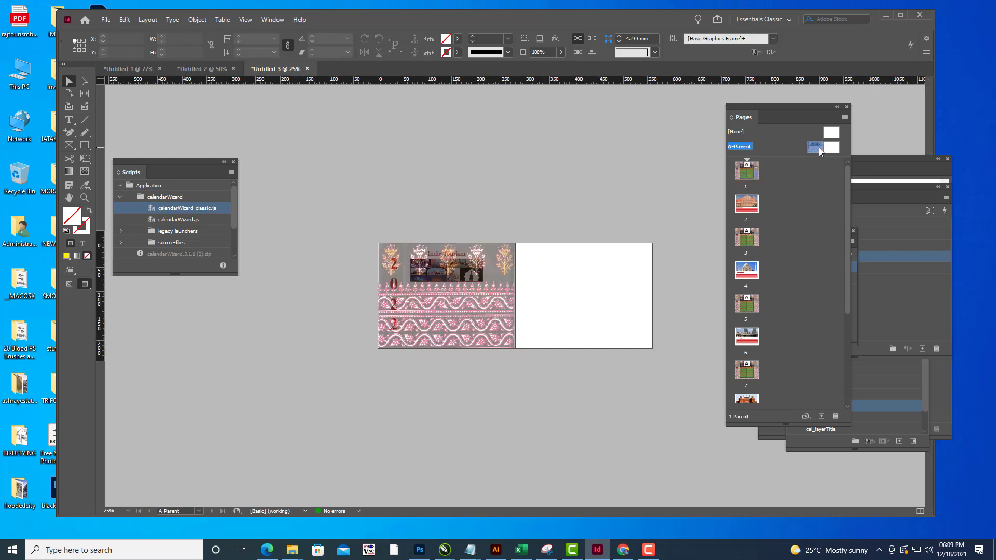
left_click(491, 287)
right_click(491, 287)
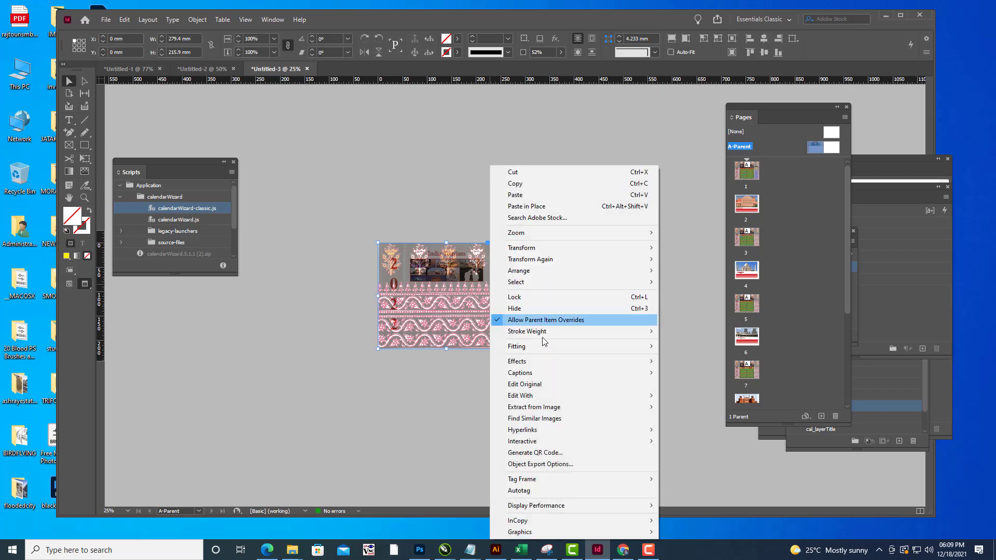
mouse_move(543, 271)
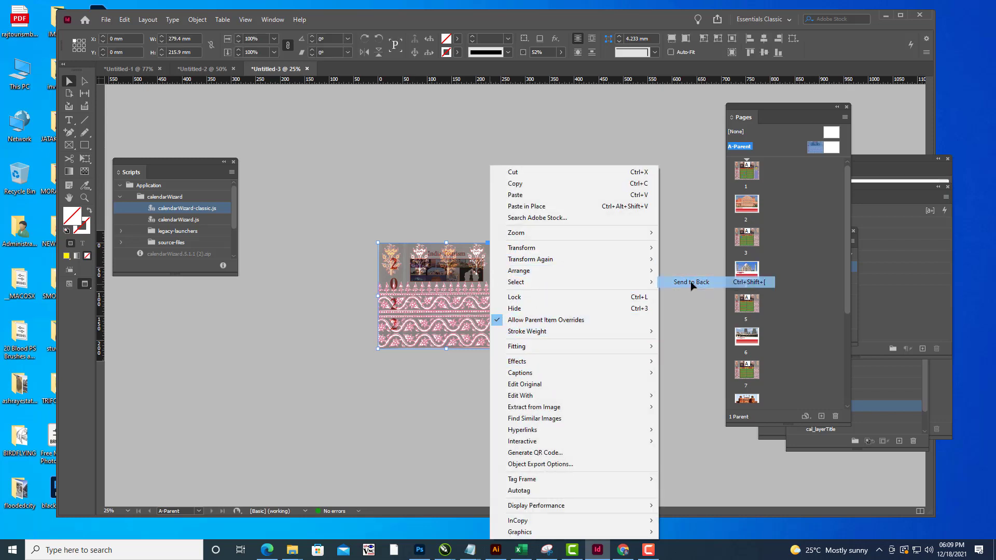
left_click(690, 281)
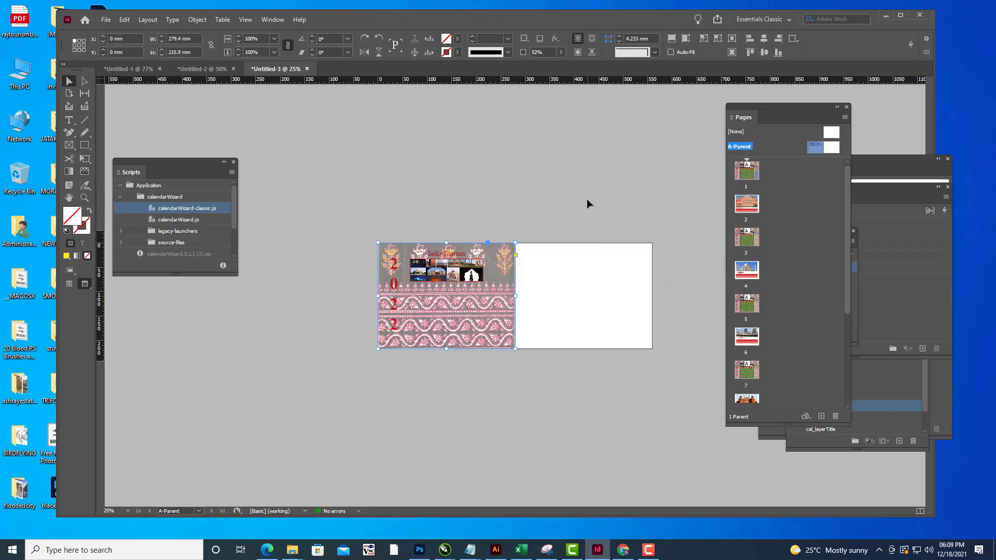
left_click(586, 200)
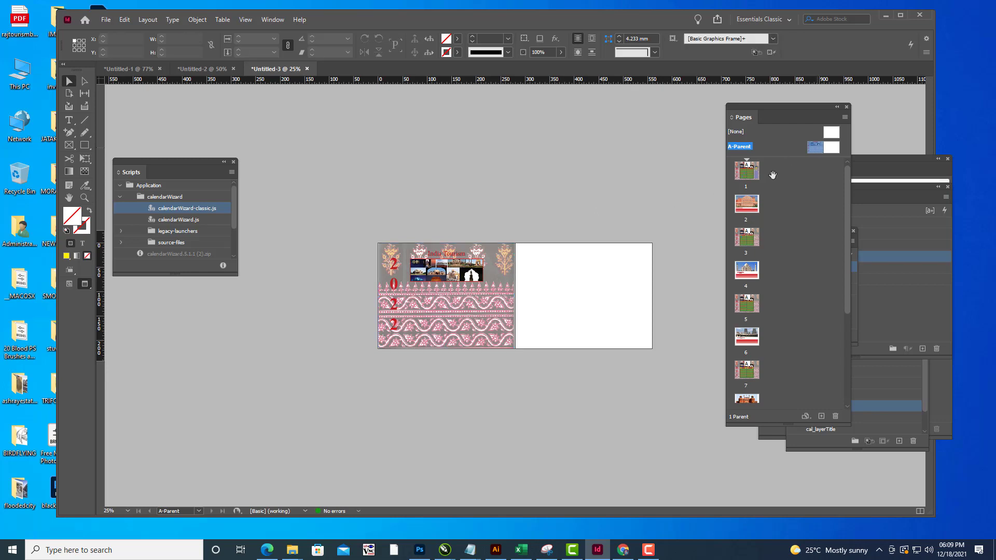
double_click(747, 174)
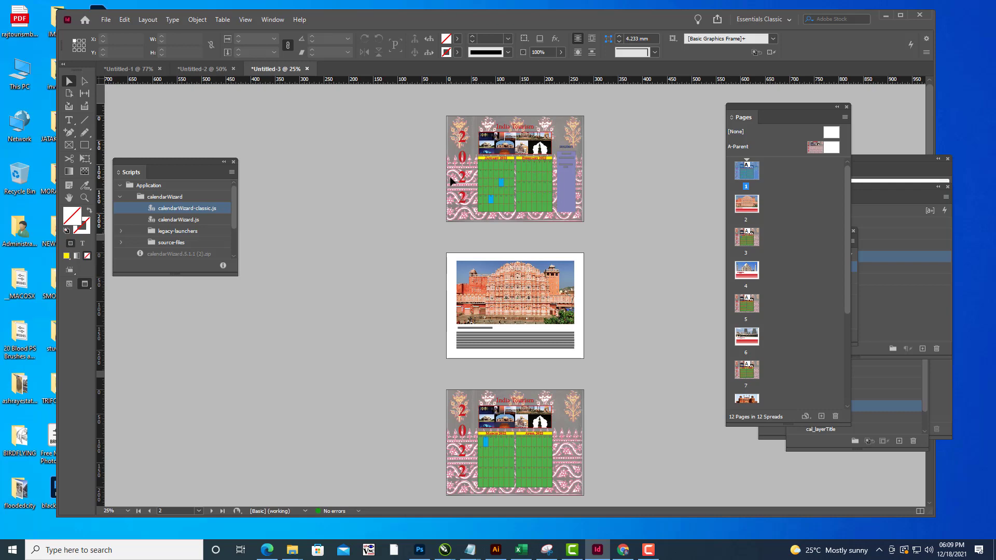
scroll(593, 236, "down", 4)
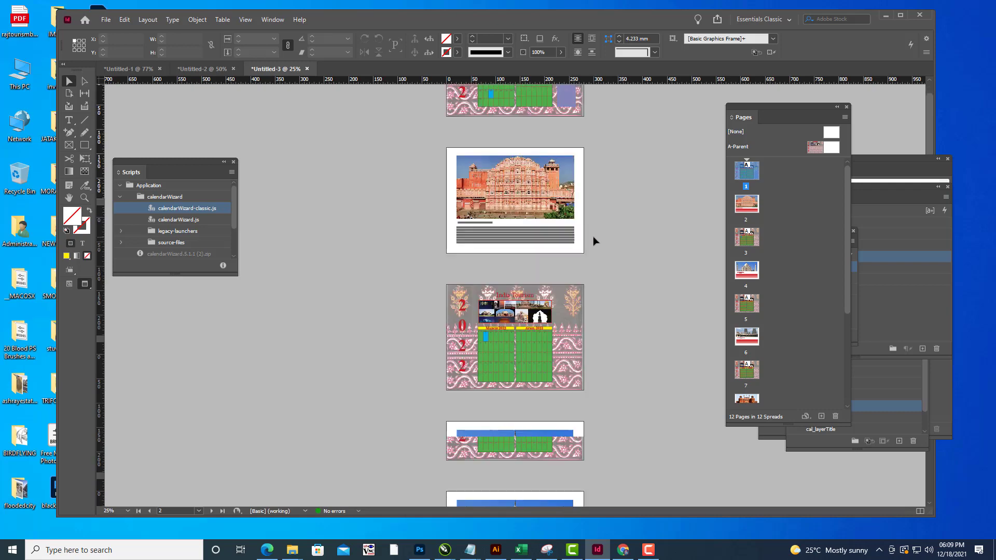
scroll(594, 240, "up", 3)
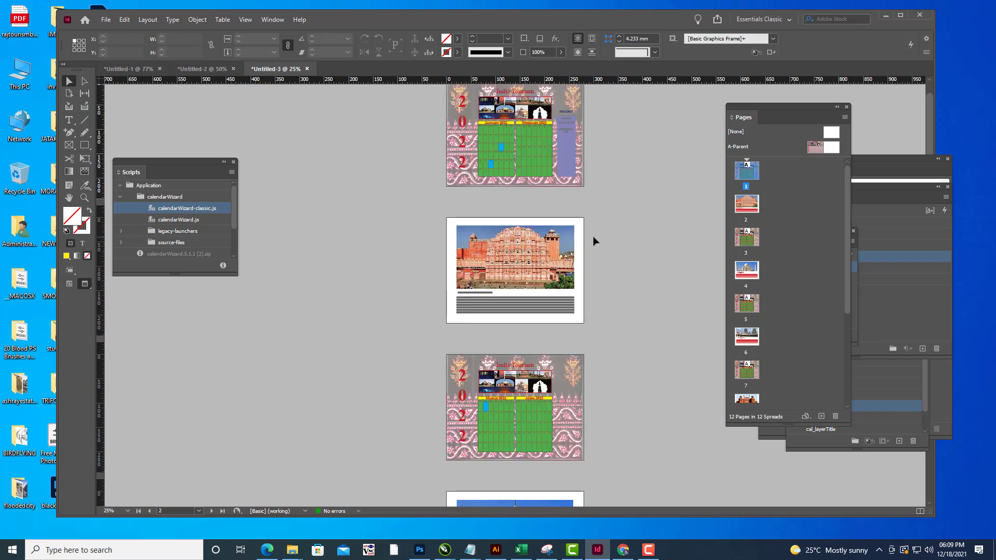
Delete the motif background image from A-Parent's left page and return to page 1.
scroll(622, 228, "up", 1)
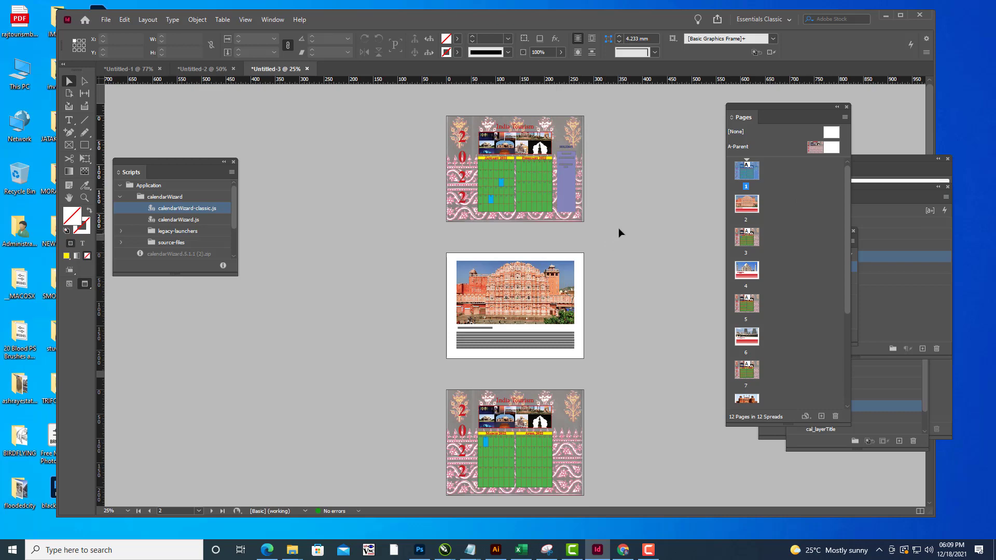
scroll(619, 231, "down", 4)
scroll(619, 228, "down", 2)
scroll(618, 228, "up", 6)
scroll(618, 228, "down", 4)
scroll(618, 228, "down", 9)
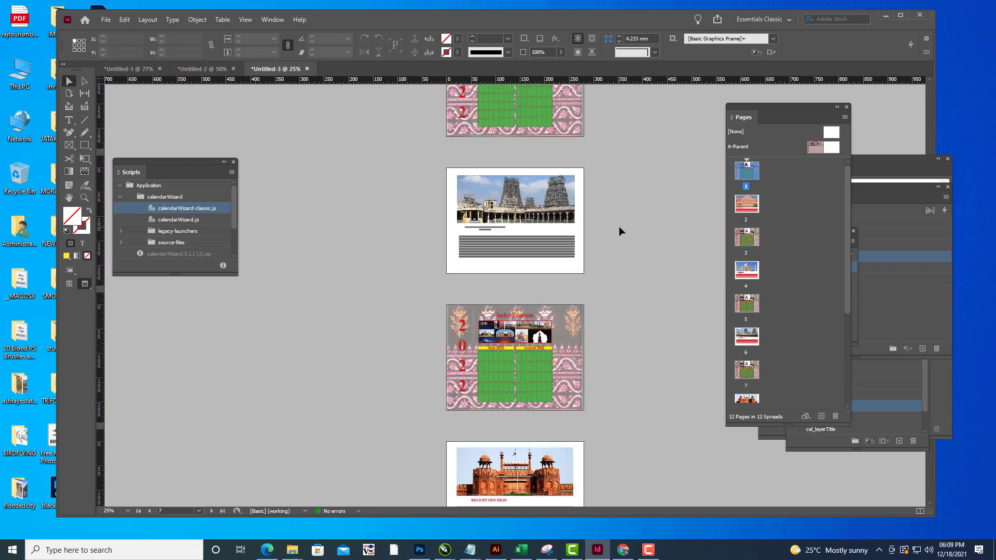
scroll(620, 223, "up", 3)
double_click(815, 149)
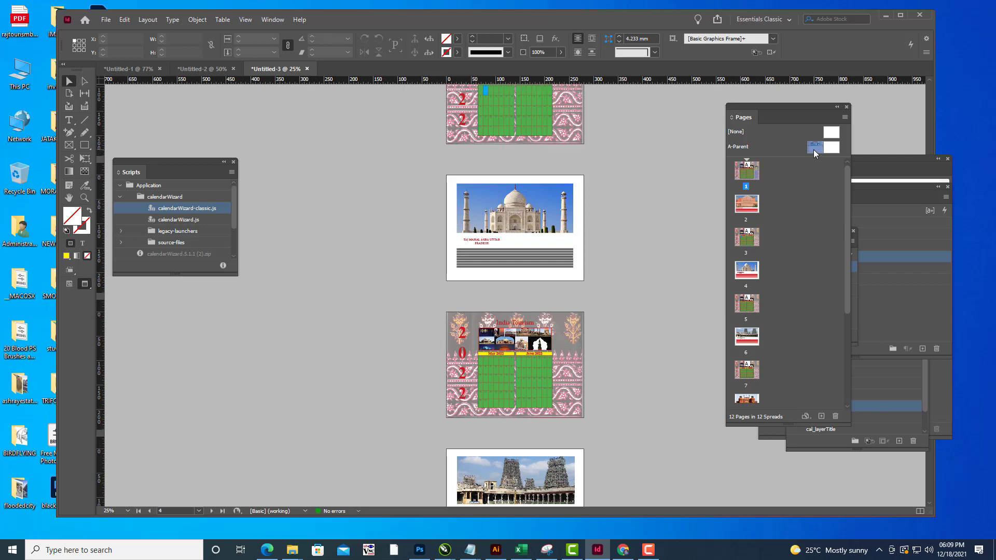
left_click(471, 332)
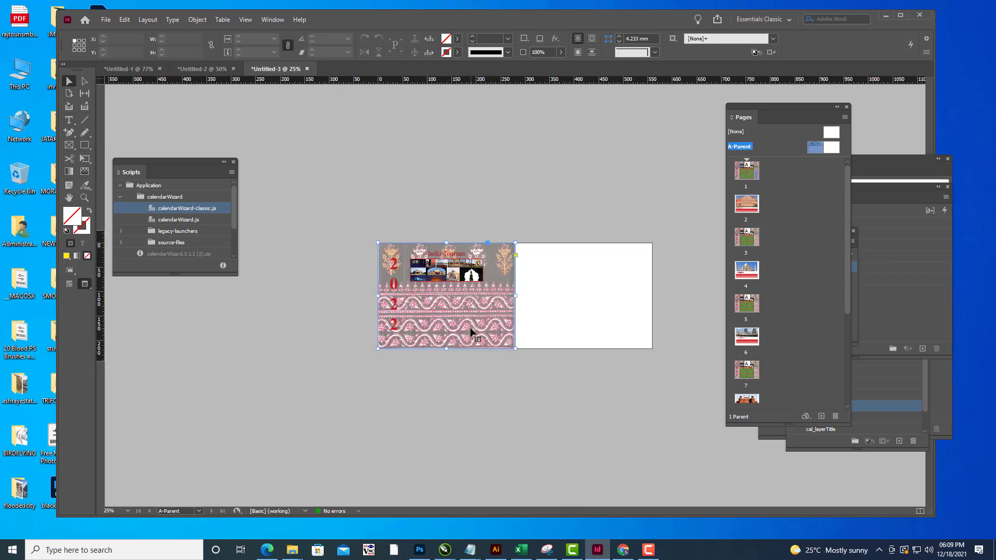
key("Delete")
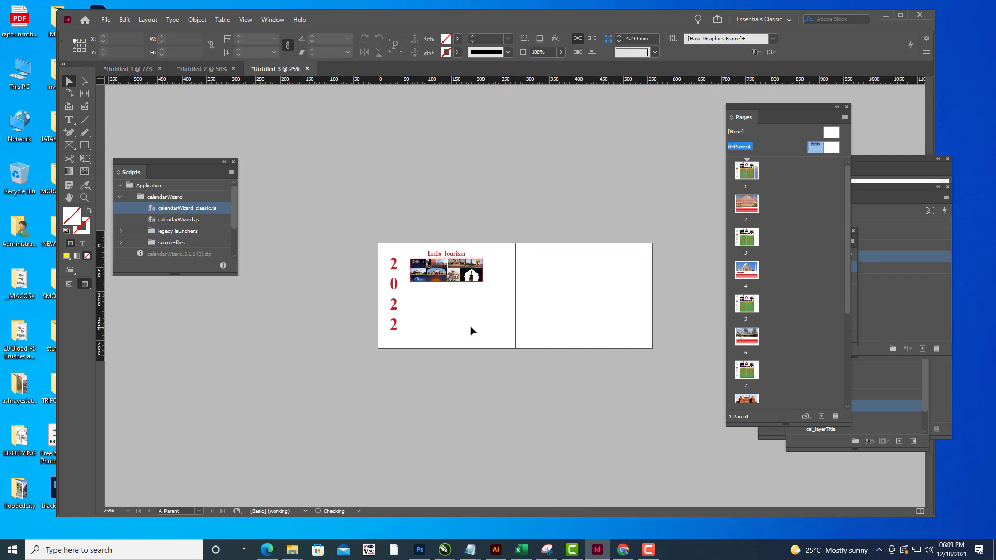
double_click(750, 176)
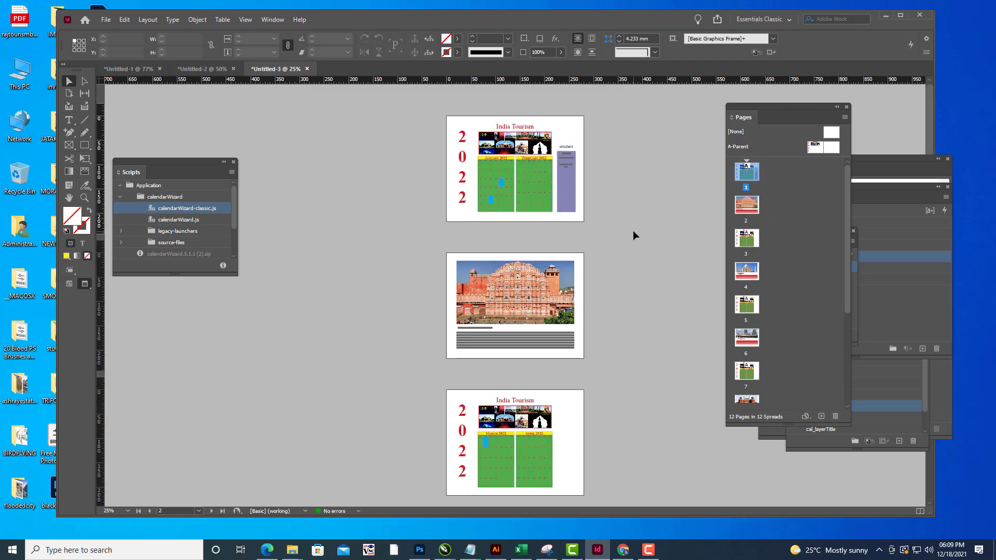
Create a one-page parent with prefix B, named Parent, based on None, in Letter size 279.4 × 215.9 mm.
key("ctrl+=")
key("ctrl+=")
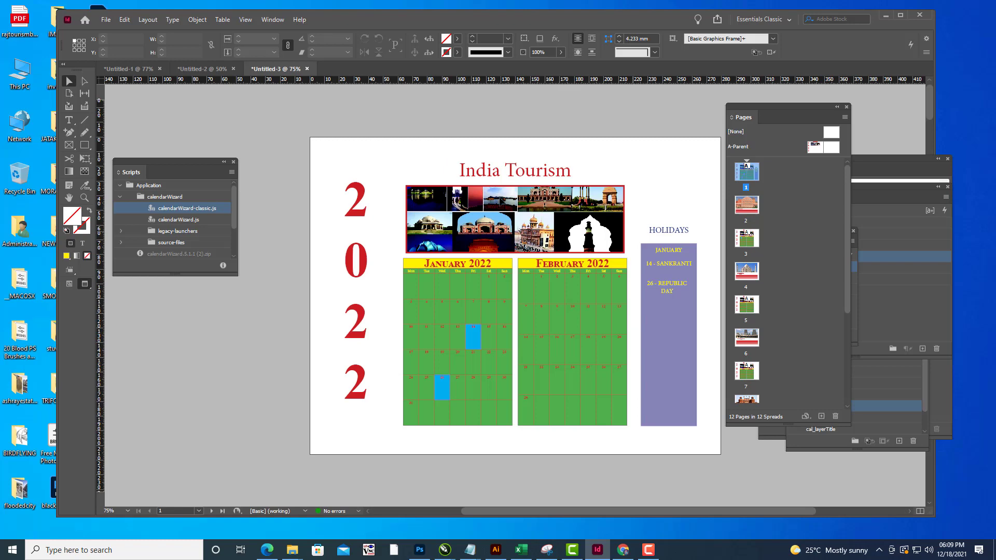
scroll(590, 235, "down", 3)
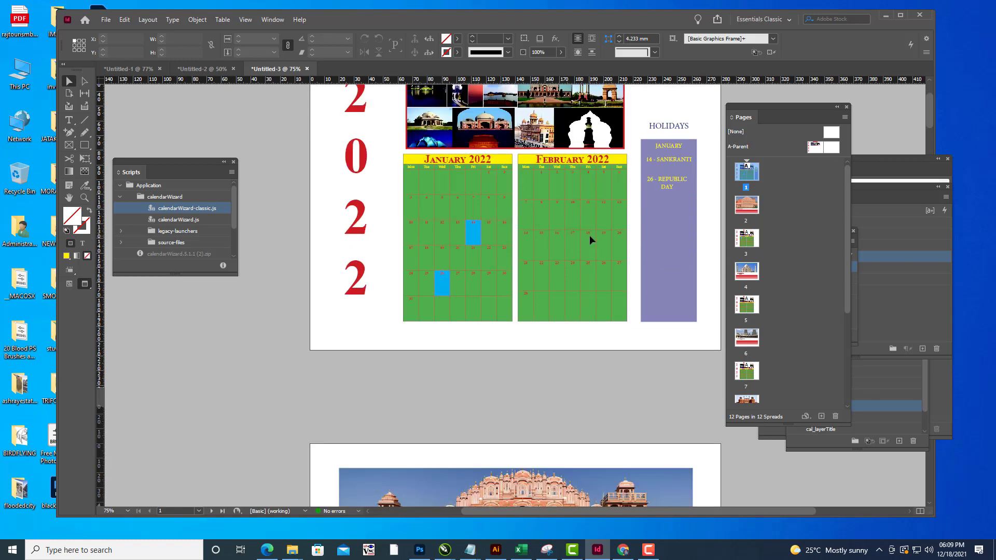
scroll(590, 235, "up", 2)
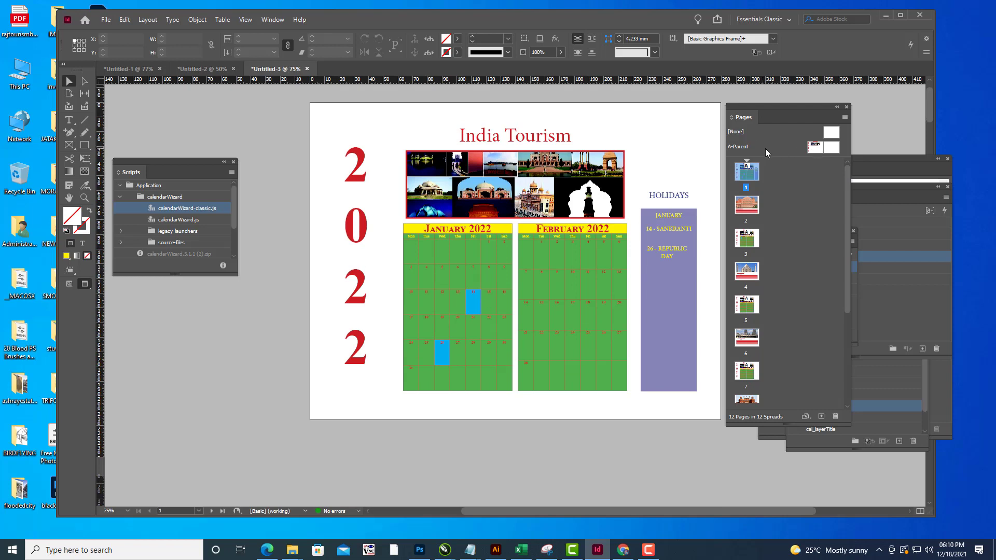
scroll(549, 177, "up", 1)
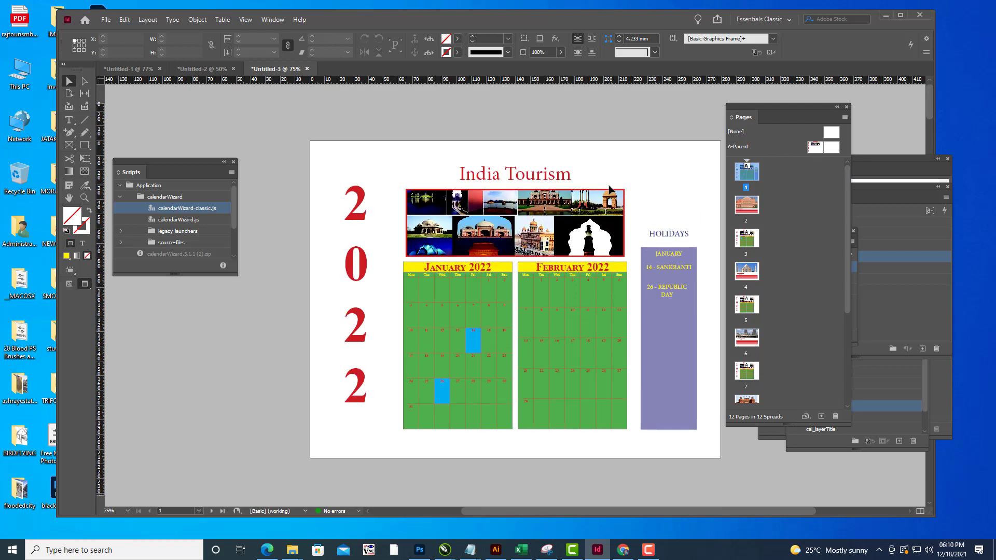
right_click(771, 151)
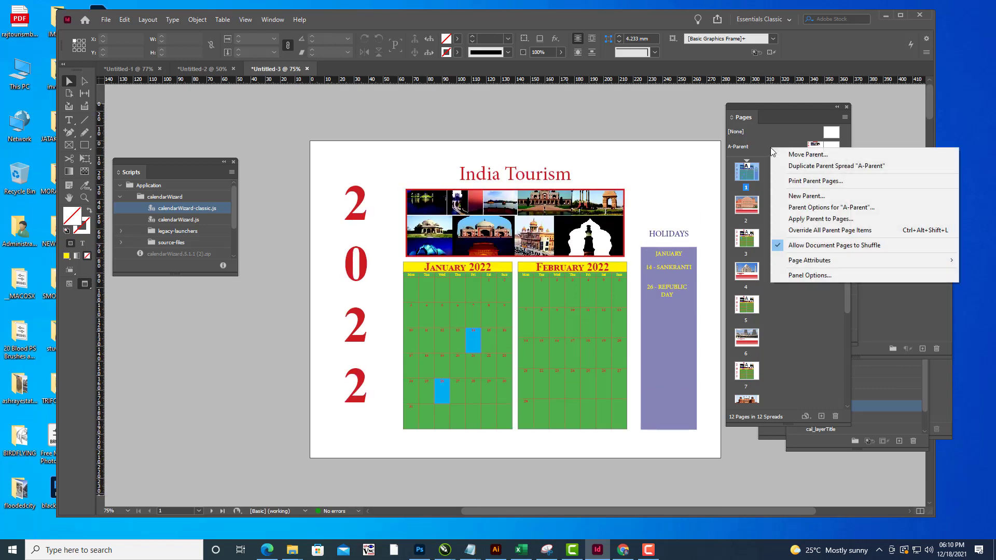
left_click(825, 199)
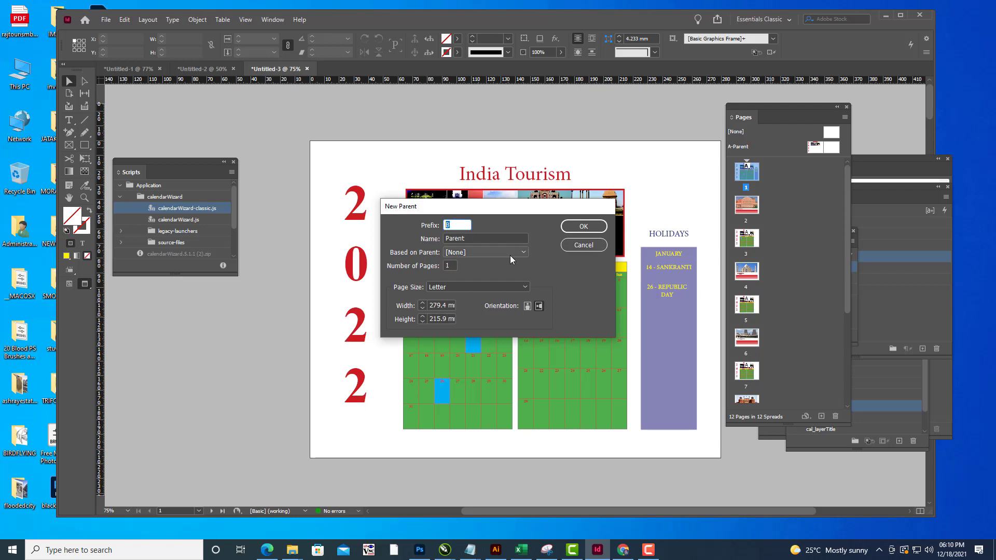
left_click(574, 228)
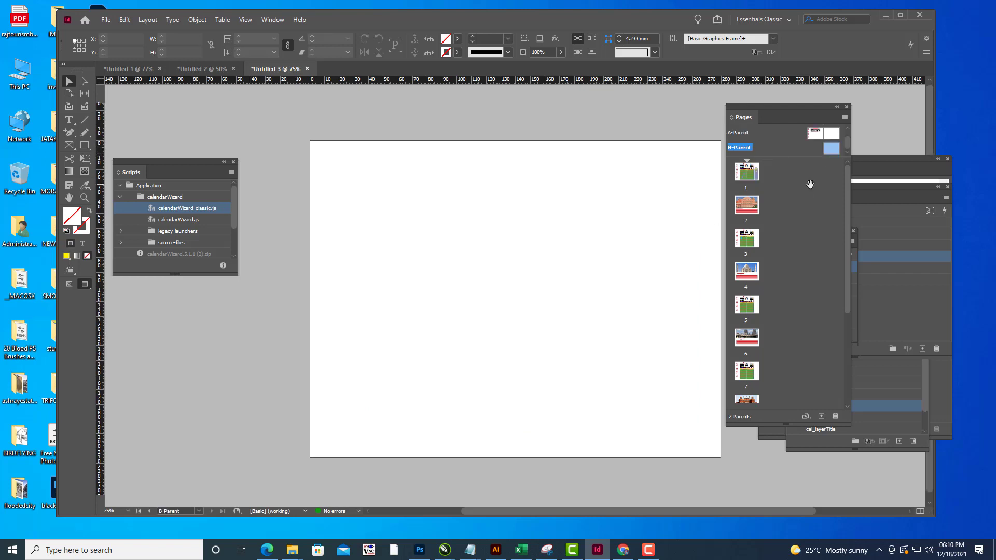
Open B-Parent and draw a rectangle frame about 280 × 218 mm covering its whole page.
double_click(831, 149)
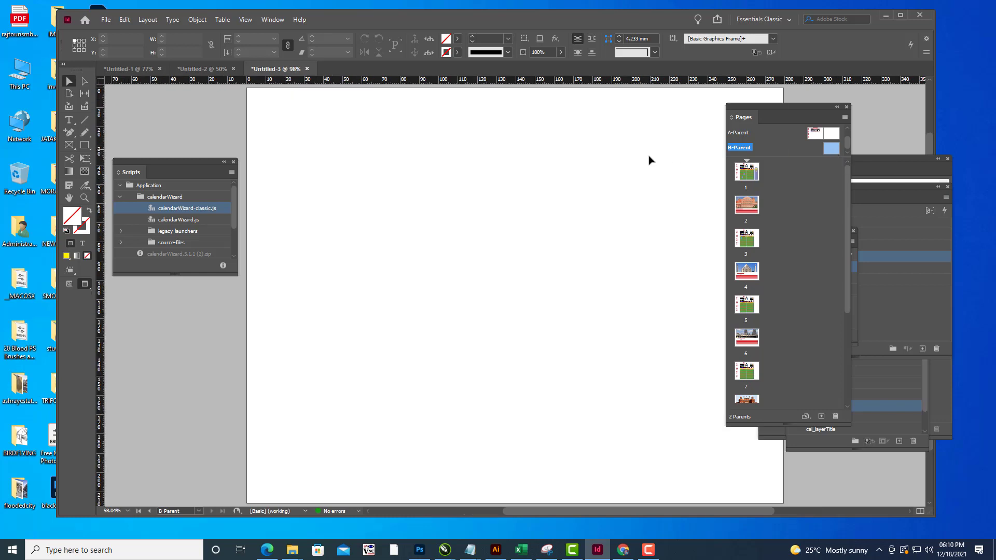
key("ctrl+minus")
key("ctrl+minus")
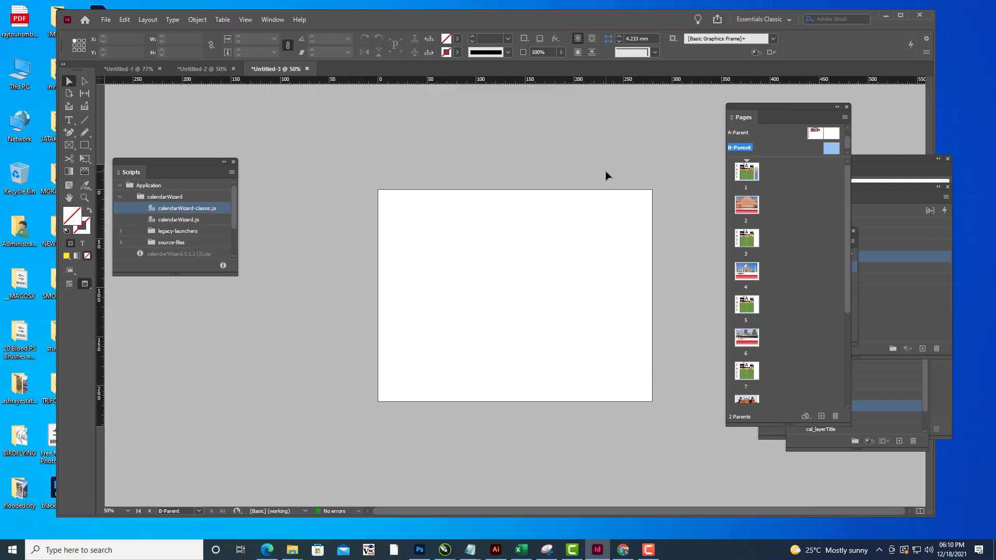
left_click(68, 145)
left_click_drag(378, 187, 652, 403)
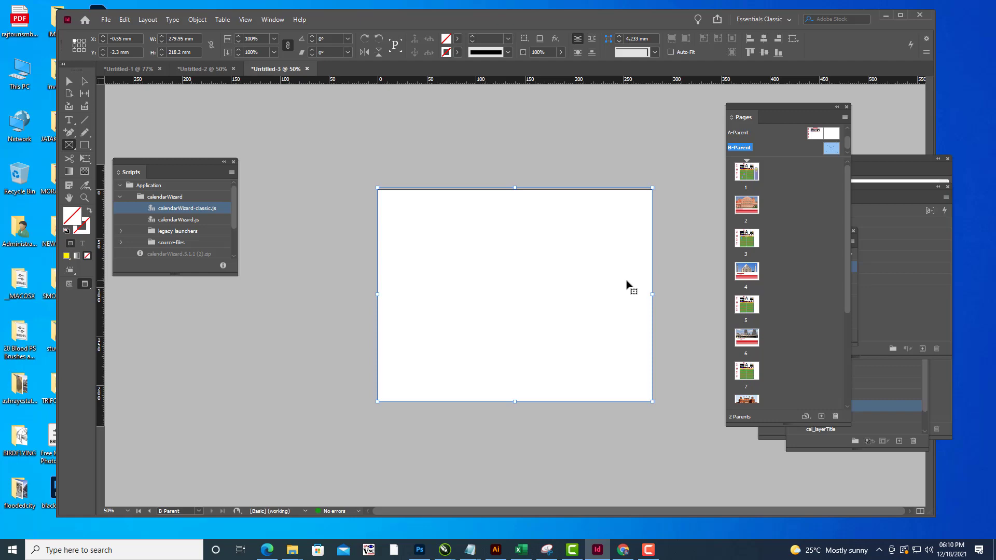
Place Traditional Indian Design Motifs23.png in B-Parent's frame and fill the frame proportionally.
key("ctrl+d")
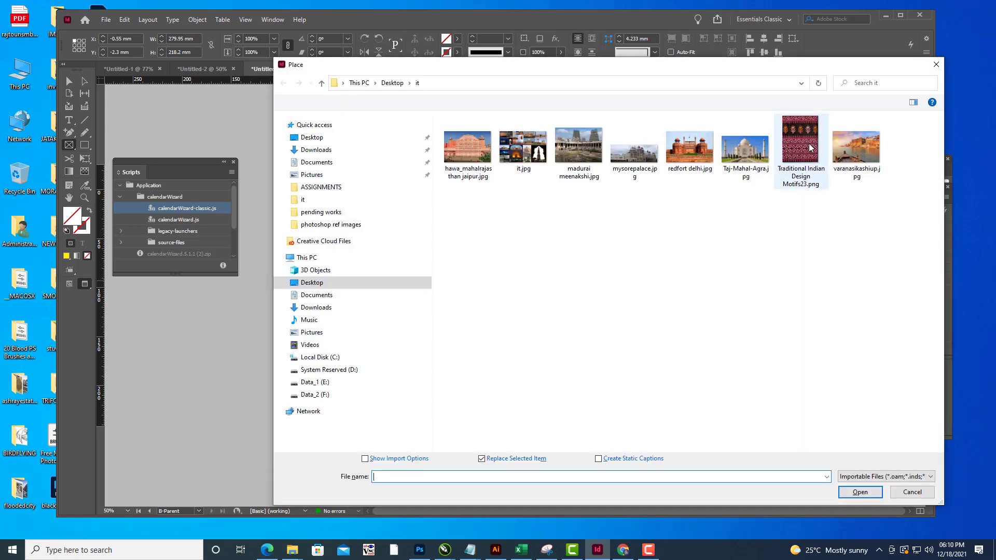
left_click(811, 147)
left_click(860, 491)
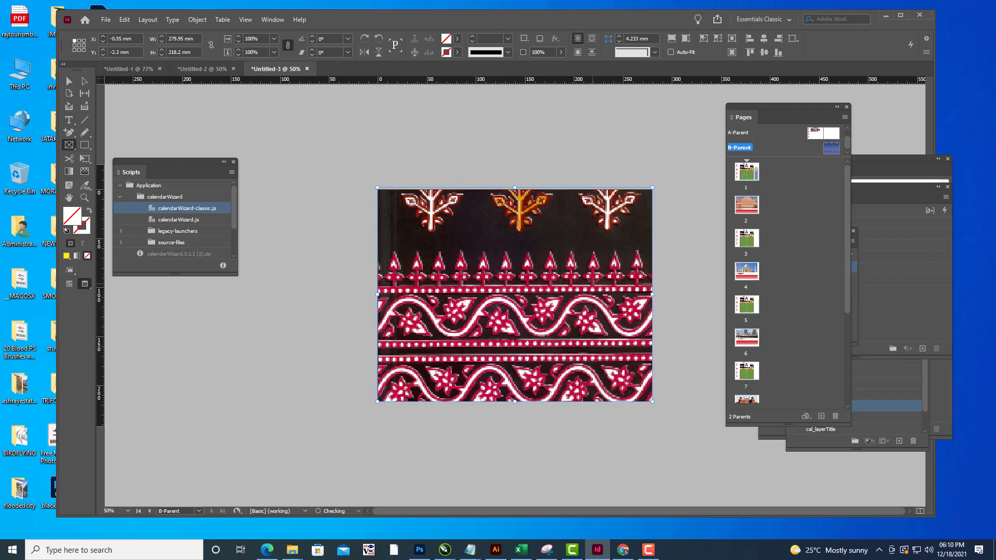
right_click(596, 235)
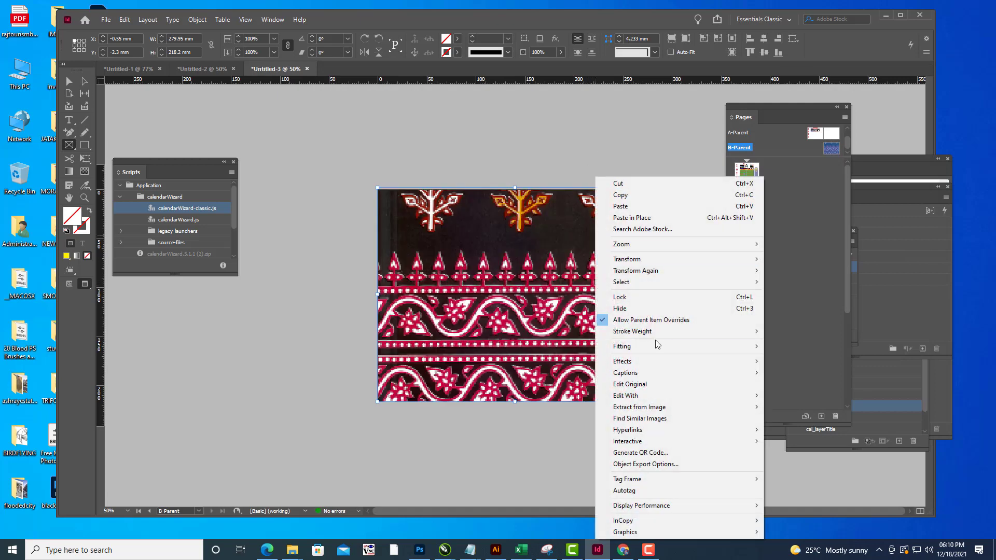
mouse_move(655, 347)
left_click(797, 347)
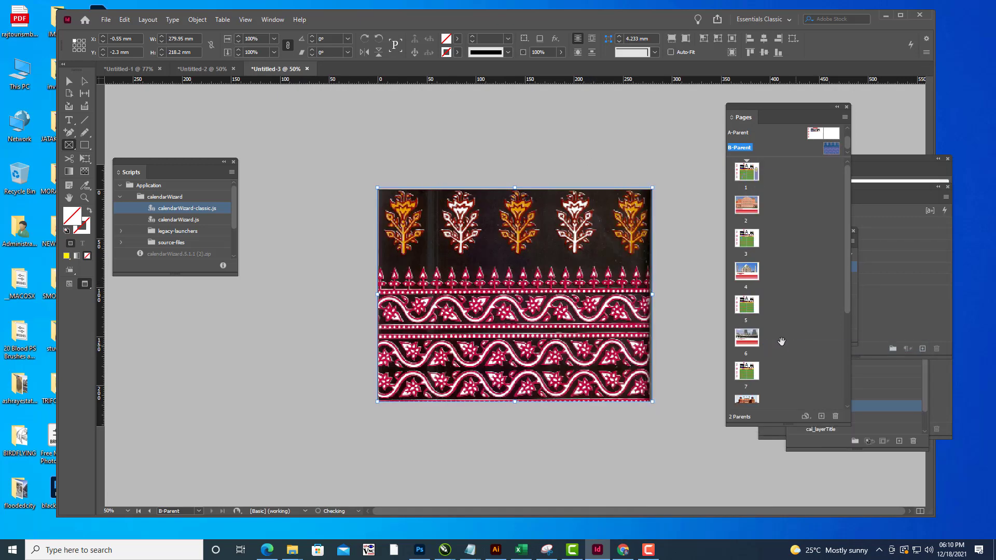
Reduce the opacity of B-Parent's motif image to 67%.
right_click(520, 233)
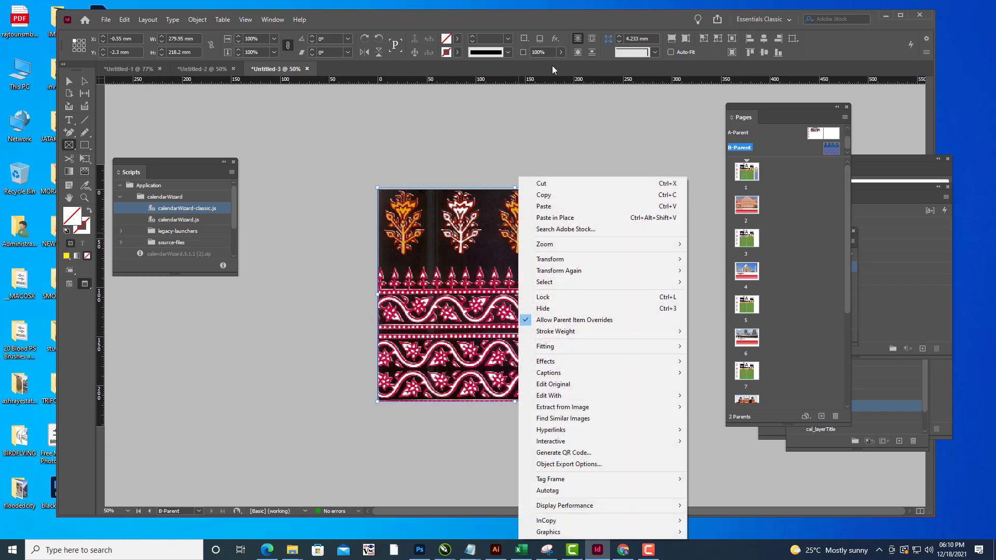
key("ctrl+alt+c")
left_click(561, 53)
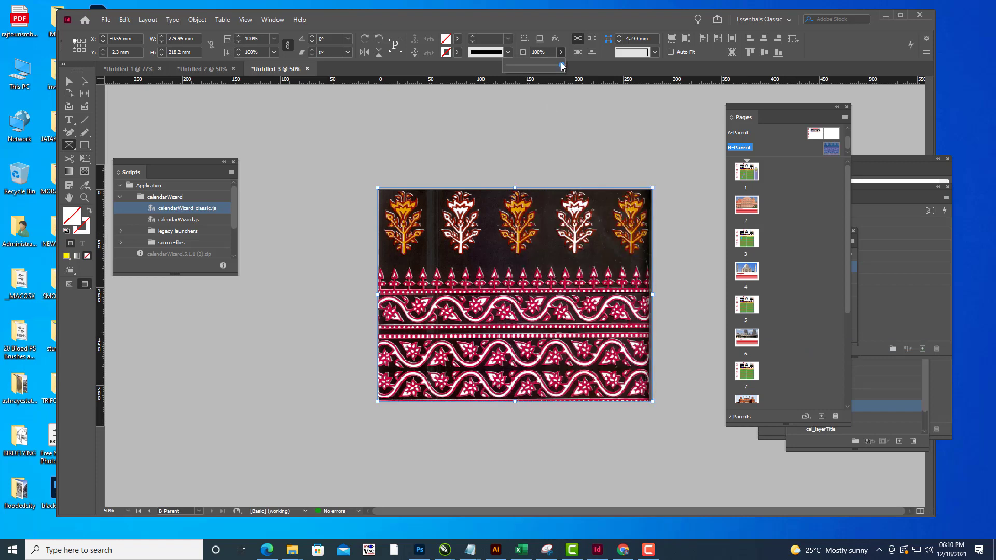
mouse_move(562, 66)
left_mouse_down()
mouse_move(535, 66)
mouse_move(543, 65)
left_mouse_up()
left_click(69, 81)
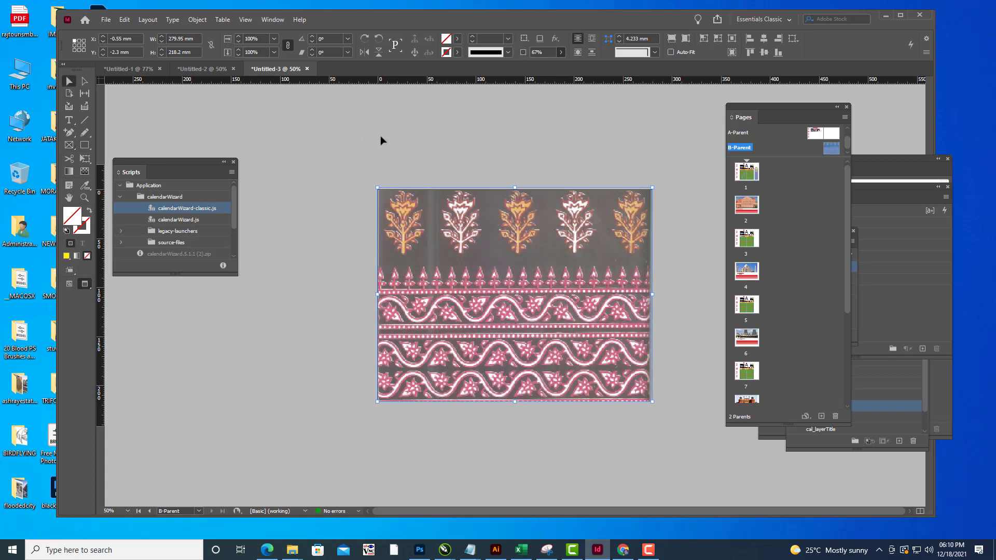
left_click(381, 136)
right_click(546, 238)
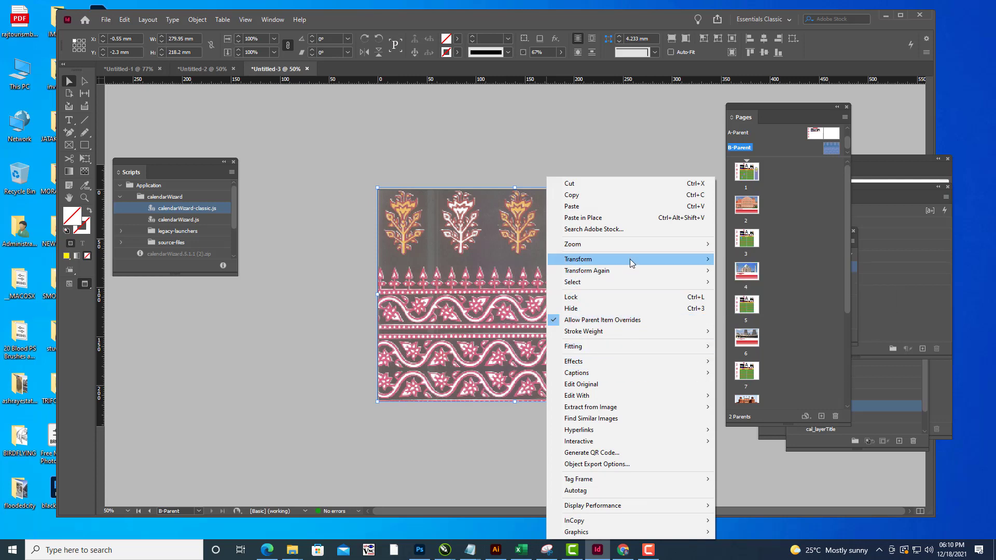
left_click(483, 138)
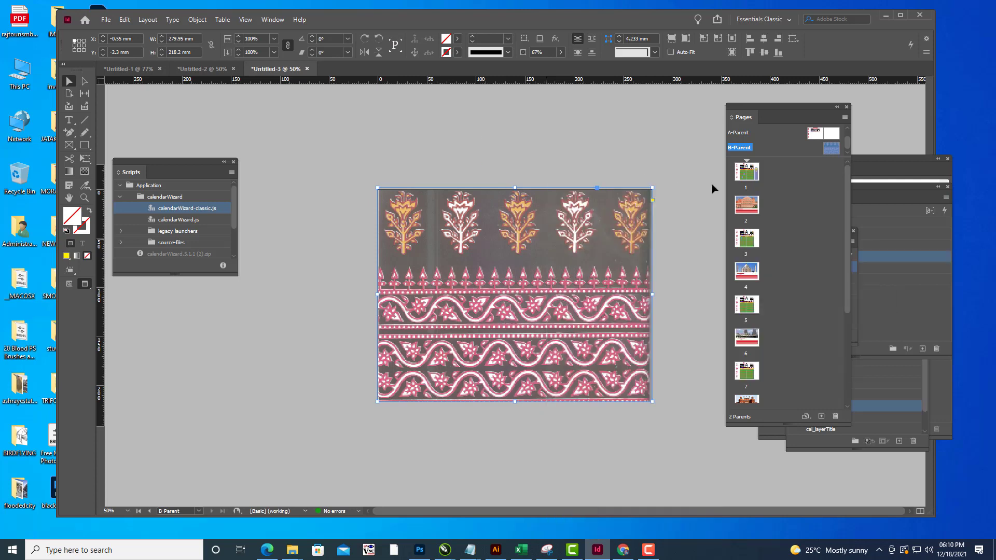
Apply B-Parent to the tourist-place pages 2, 4, 6, 8, 10 and 12, and check the result on page 6.
left_click_drag(807, 164, 755, 210)
left_click_drag(766, 283, 756, 278)
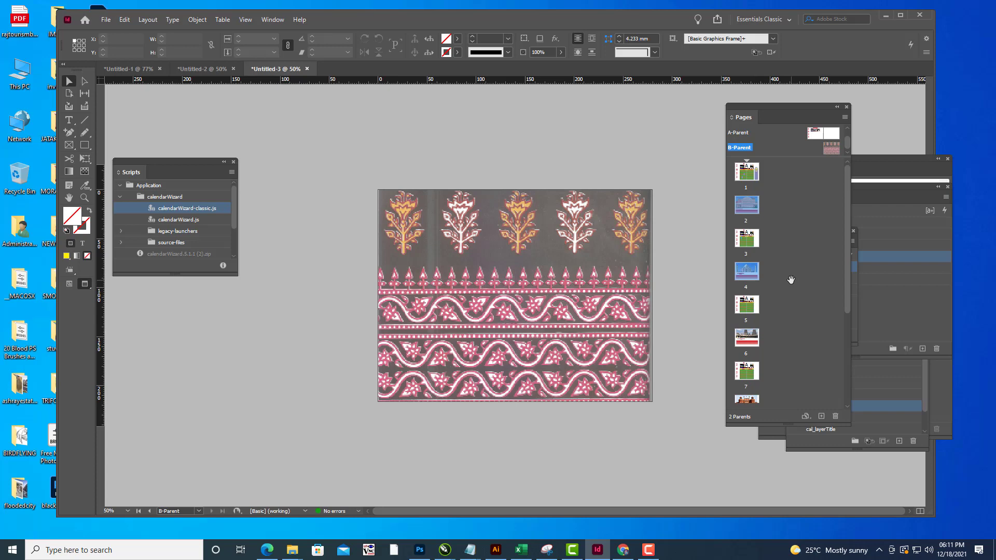
scroll(791, 281, "down", 1)
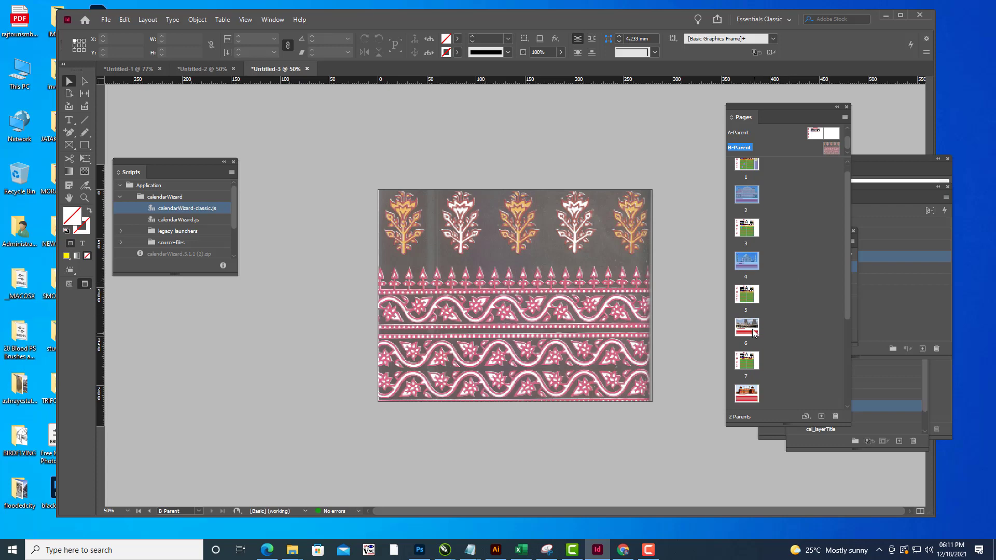
left_click_drag(754, 332, 754, 332)
scroll(784, 332, "down", 3)
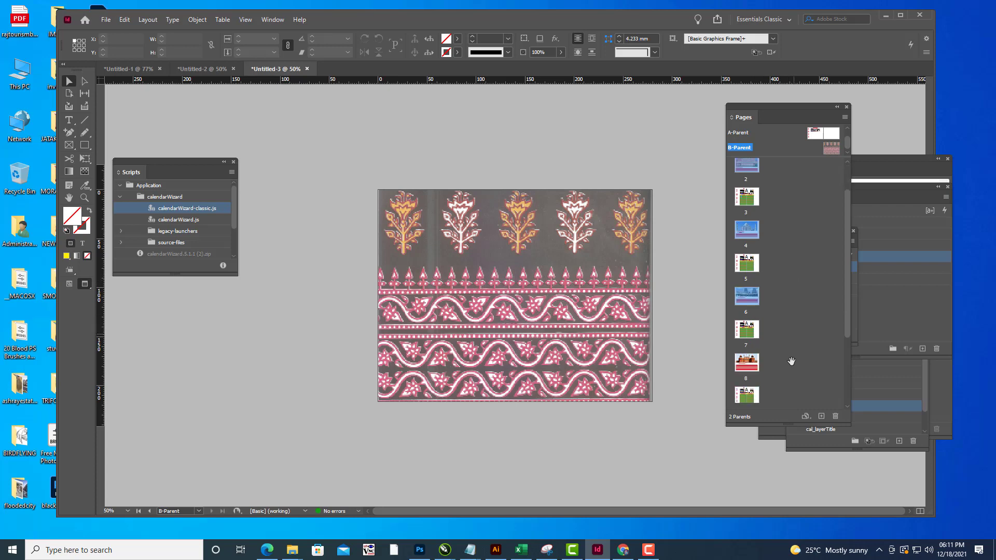
scroll(788, 366, "down", 1)
left_click_drag(791, 365, 755, 347)
scroll(786, 345, "down", 5)
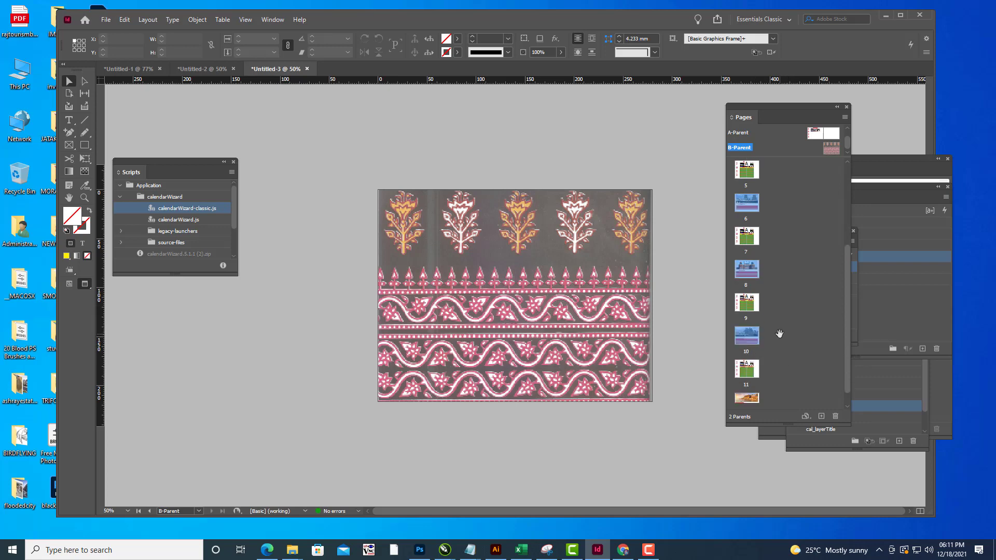
left_click(778, 333)
scroll(778, 334, "down", 1)
left_click(756, 389)
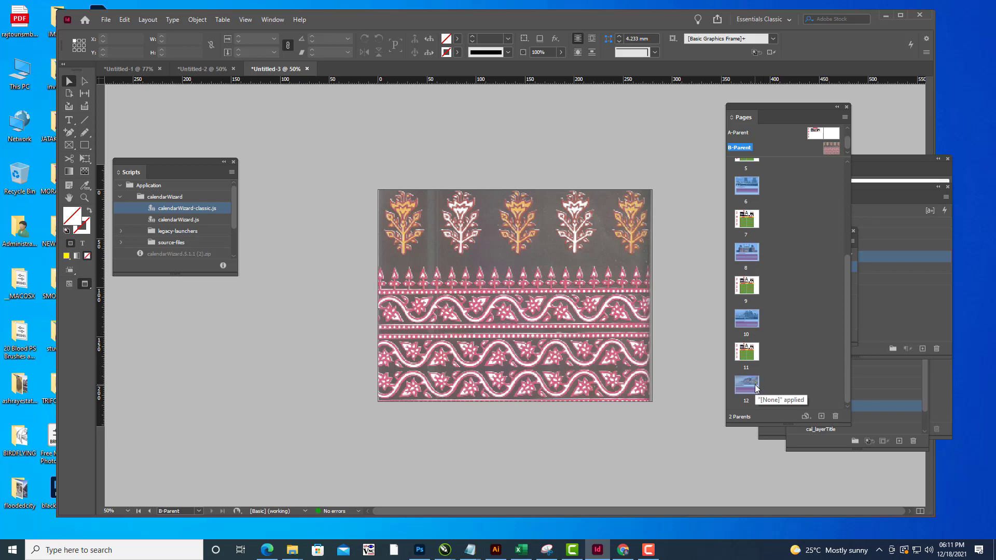
right_click(756, 388)
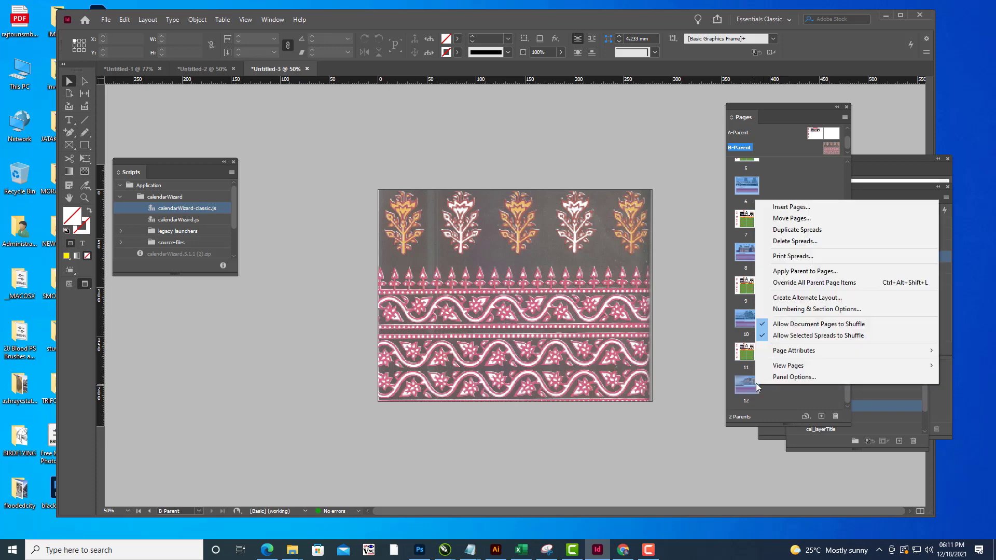
left_click(798, 271)
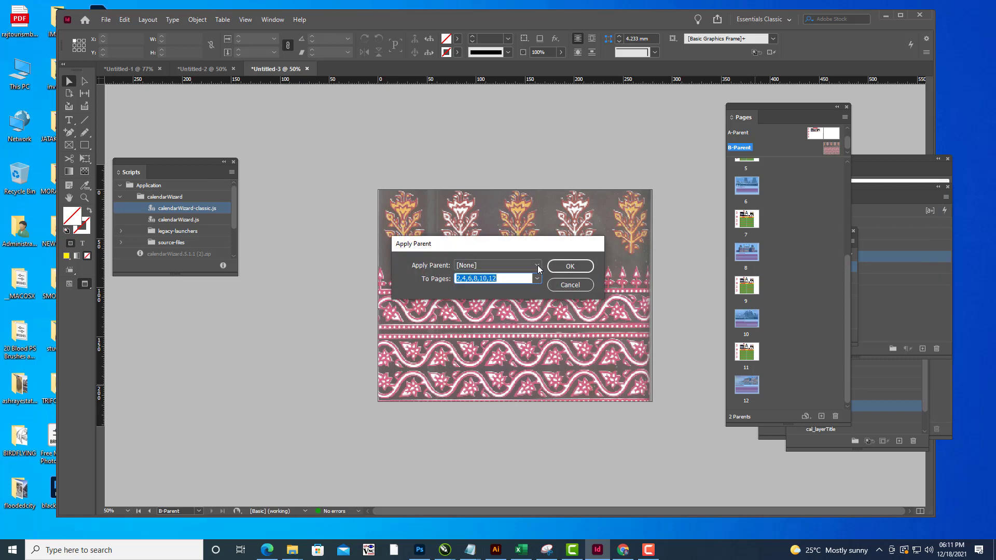
left_click(538, 268)
left_click(488, 294)
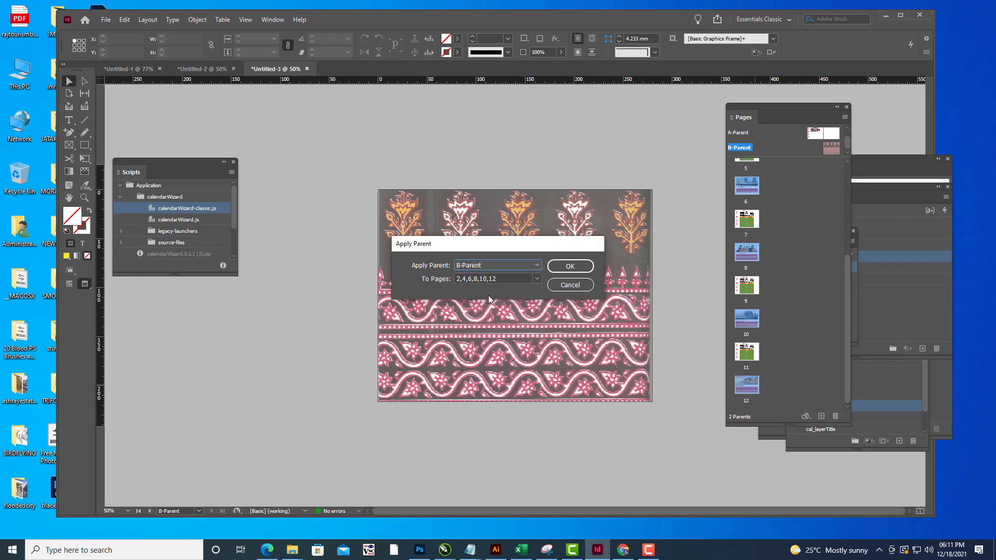
left_click(562, 265)
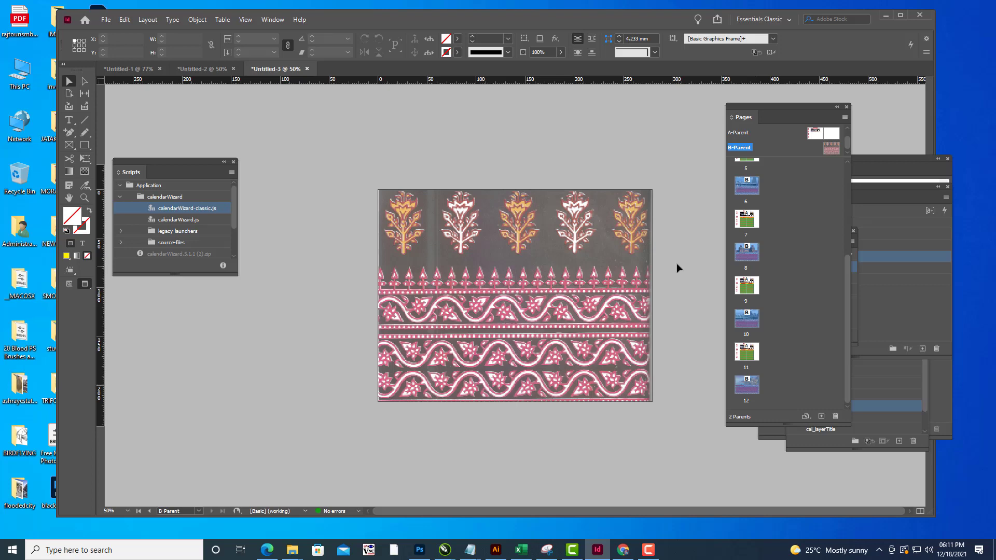
double_click(747, 188)
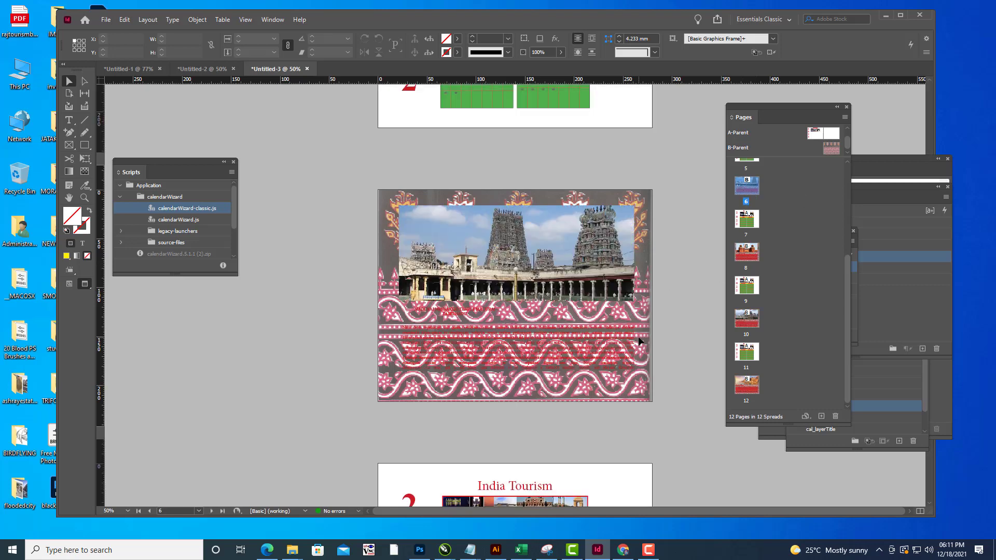
Review the motif background behind the photos and text on the tourist-place pages from page 6 to page 12.
scroll(620, 345, "up", 3)
scroll(619, 349, "down", 3)
scroll(618, 349, "down", 10)
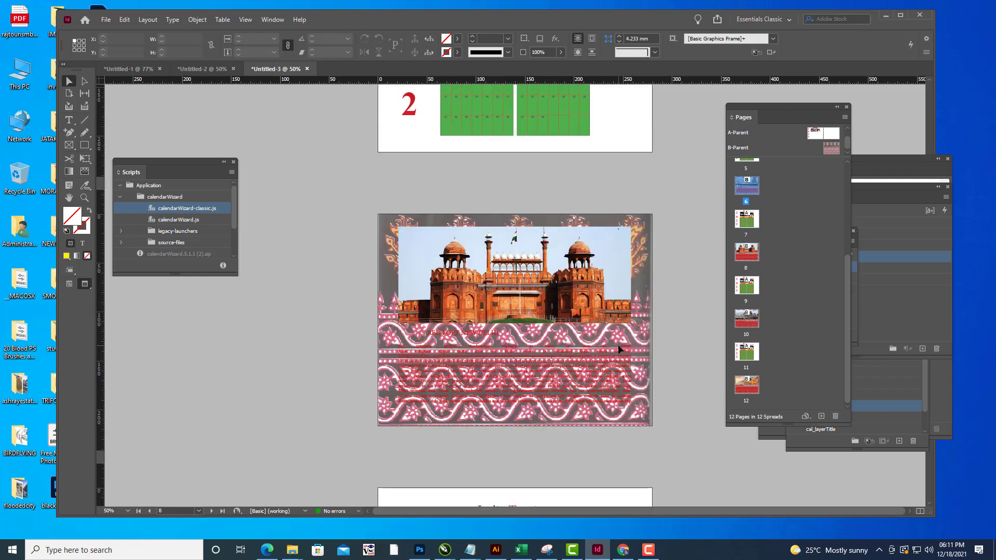
scroll(618, 345, "down", 2)
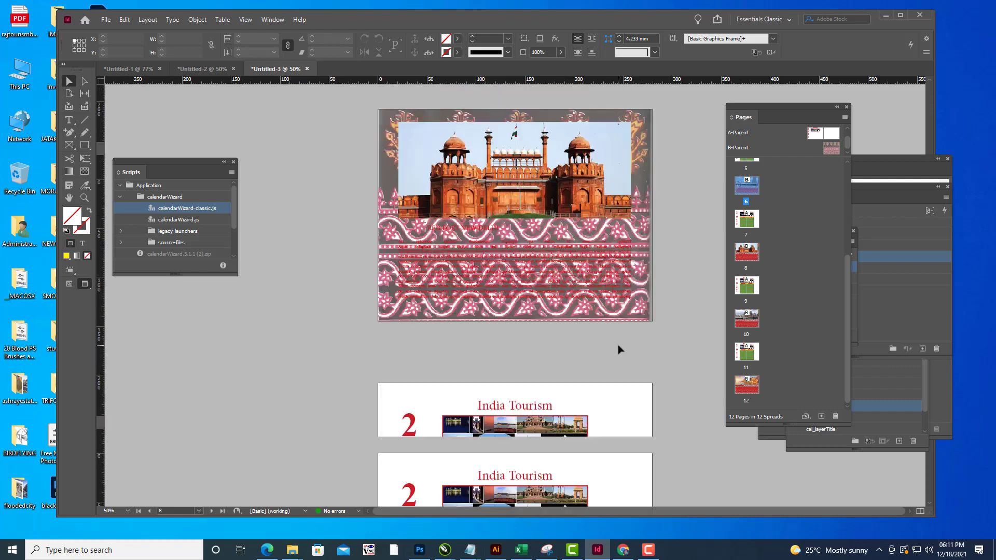
left_click(552, 288)
scroll(565, 307, "up", 5)
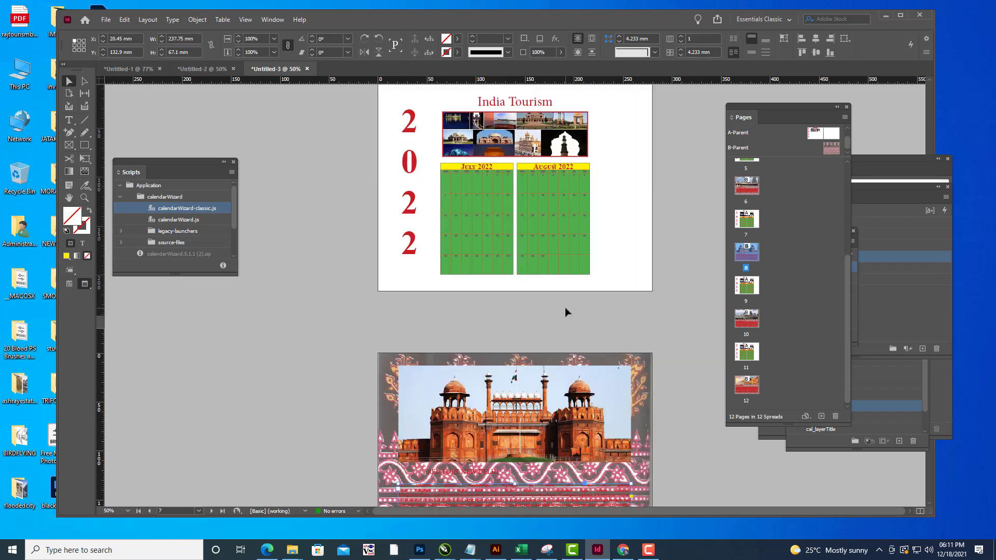
scroll(565, 308, "down", 14)
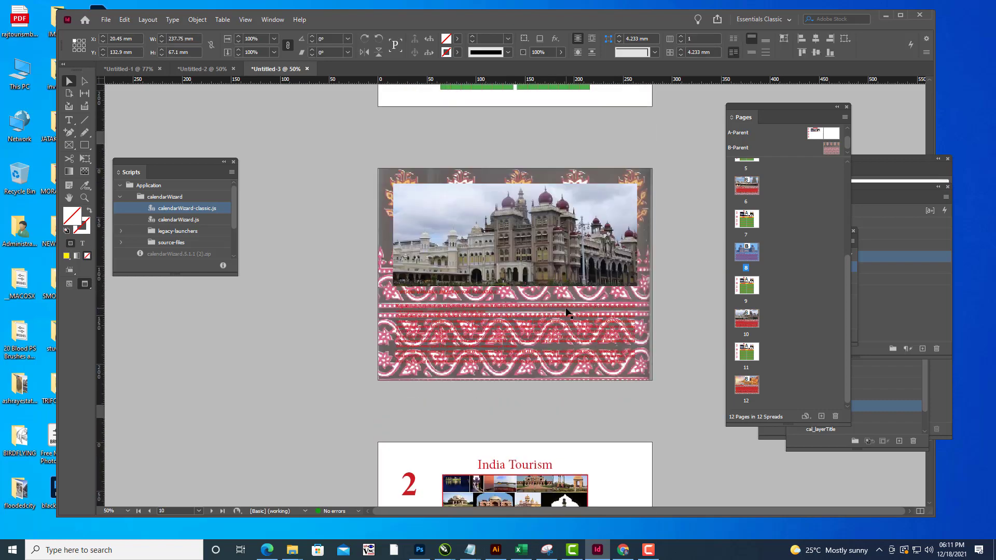
scroll(566, 312, "down", 8)
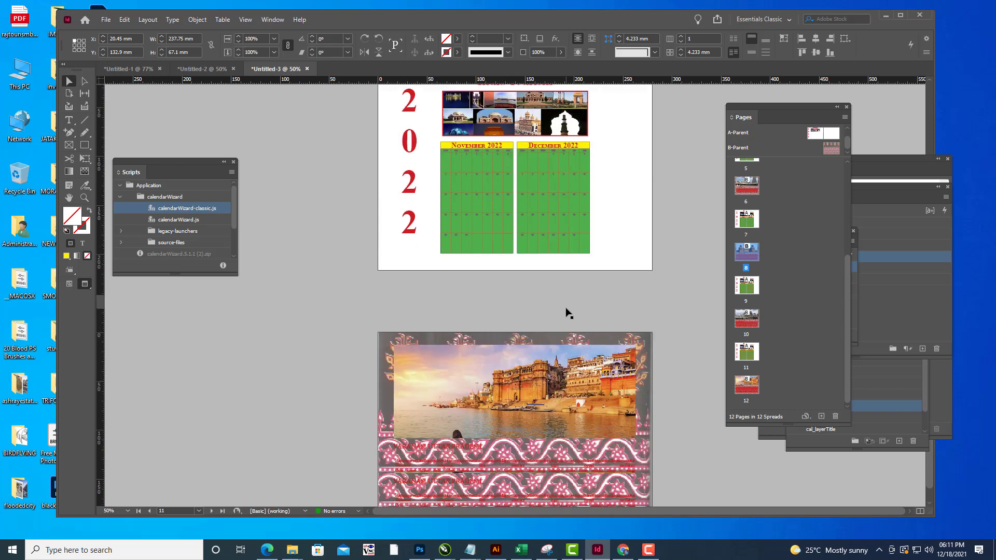
scroll(566, 312, "down", 2)
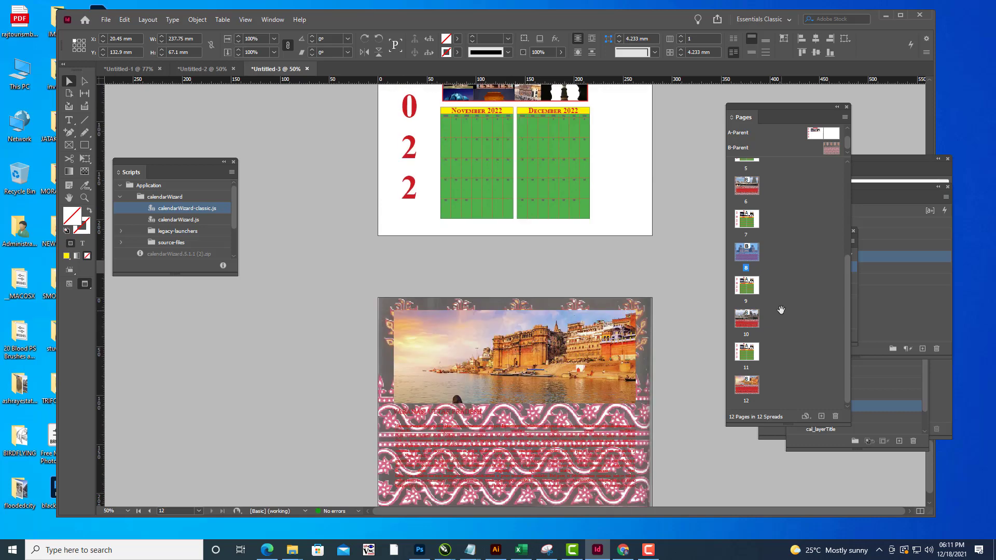
scroll(778, 311, "up", 2)
scroll(673, 286, "down", 2)
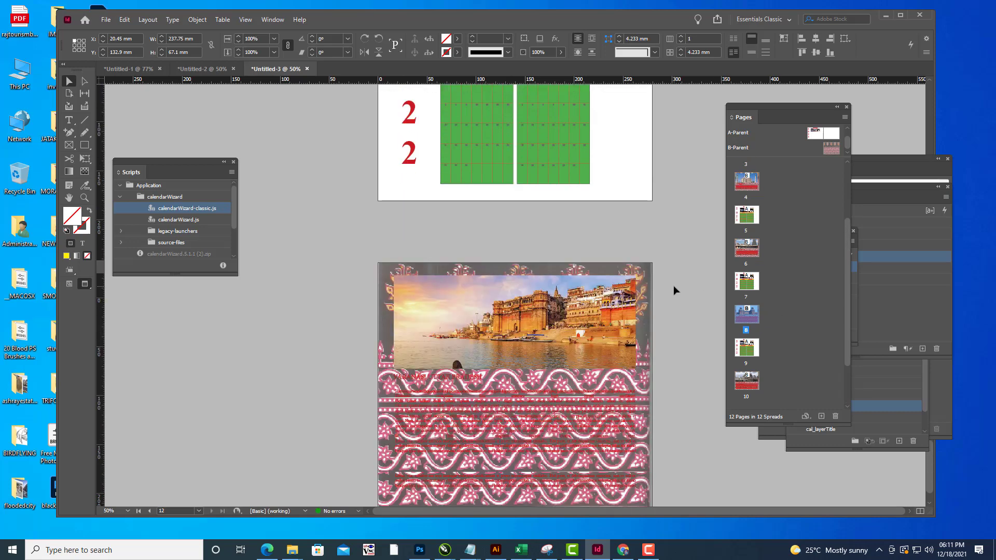
Undo applying B-Parent to the tourist-place pages and undo the opacity reduction of its motif image.
scroll(673, 286, "up", 3)
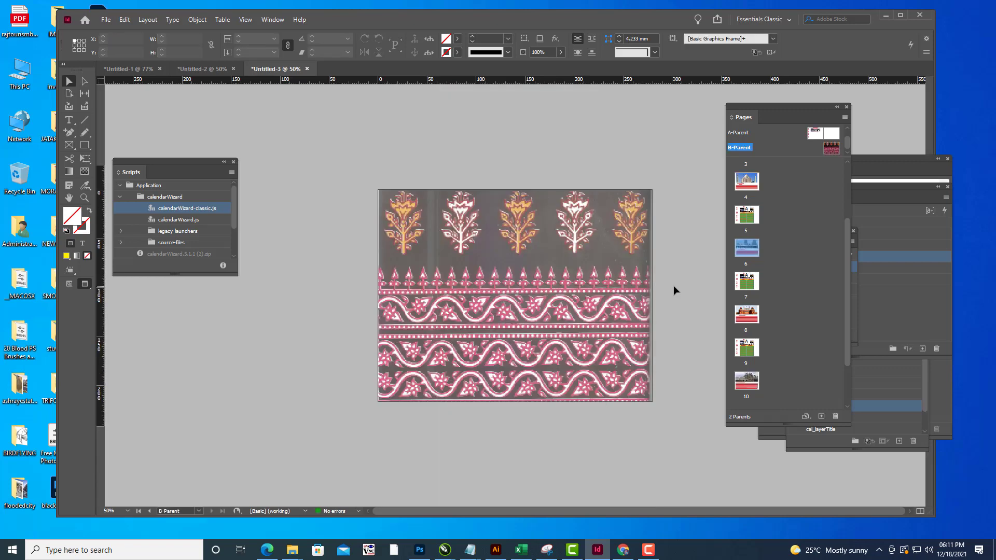
key("ctrl+a")
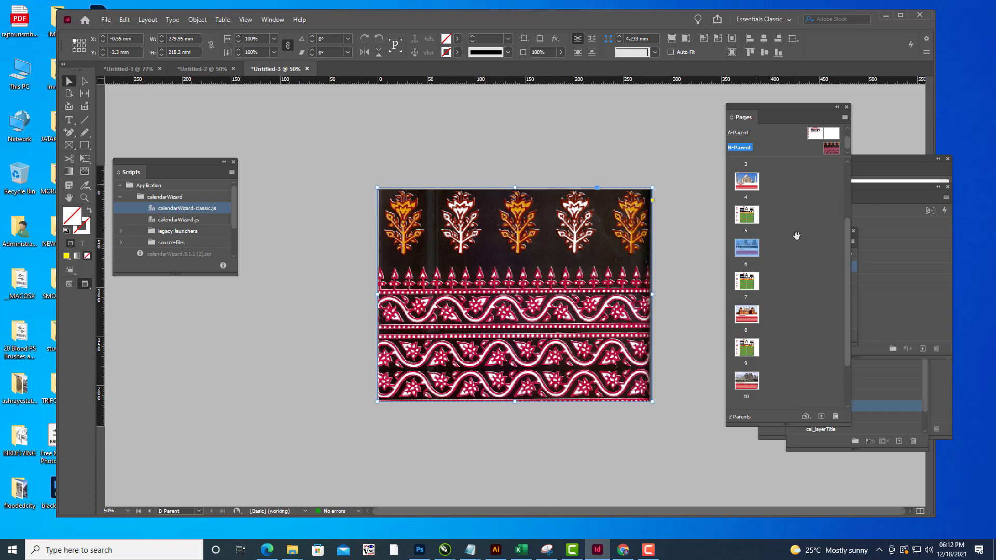
Return to page 1 and examine pages 1 and 2 in Normal screen mode with frame edges and margins shown.
scroll(794, 233, "up", 3)
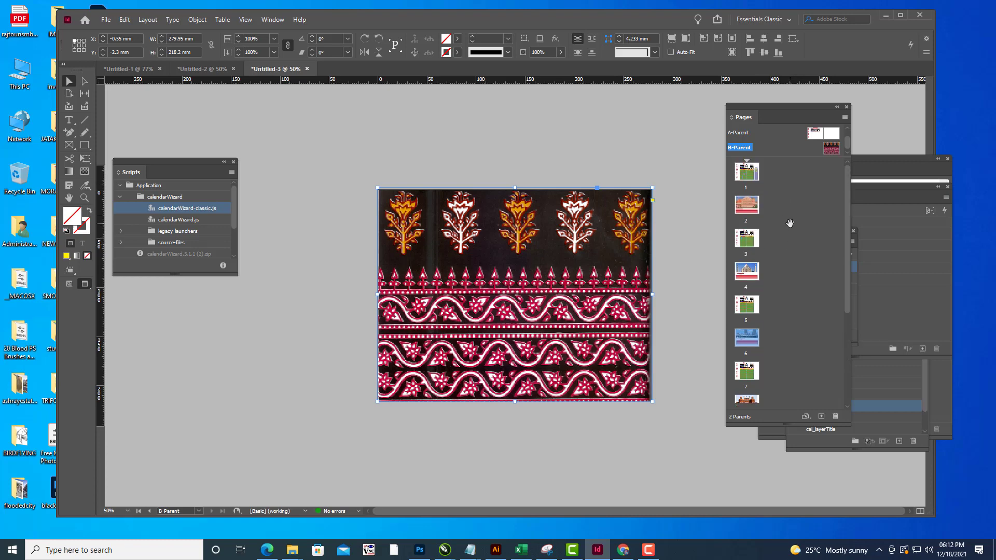
double_click(755, 176)
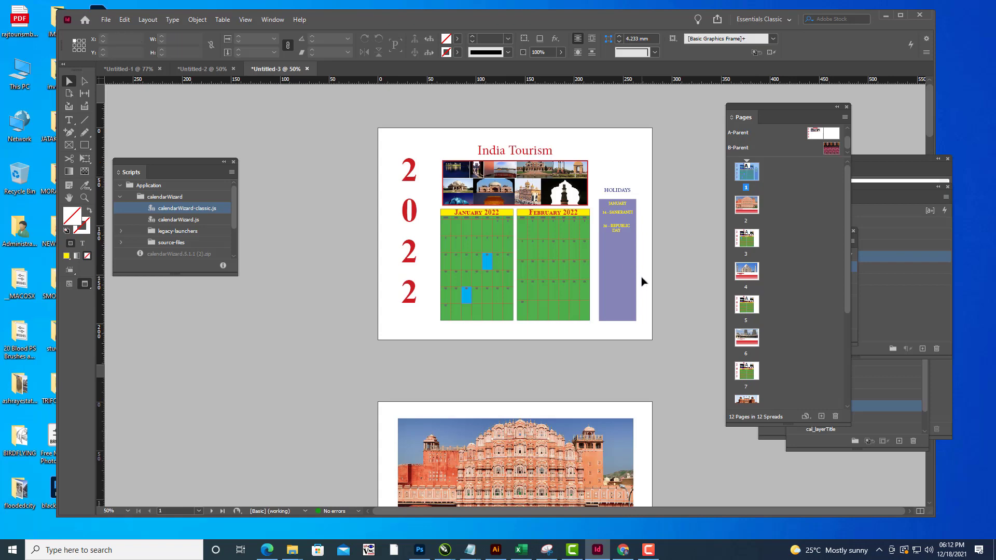
scroll(649, 273, "down", 3)
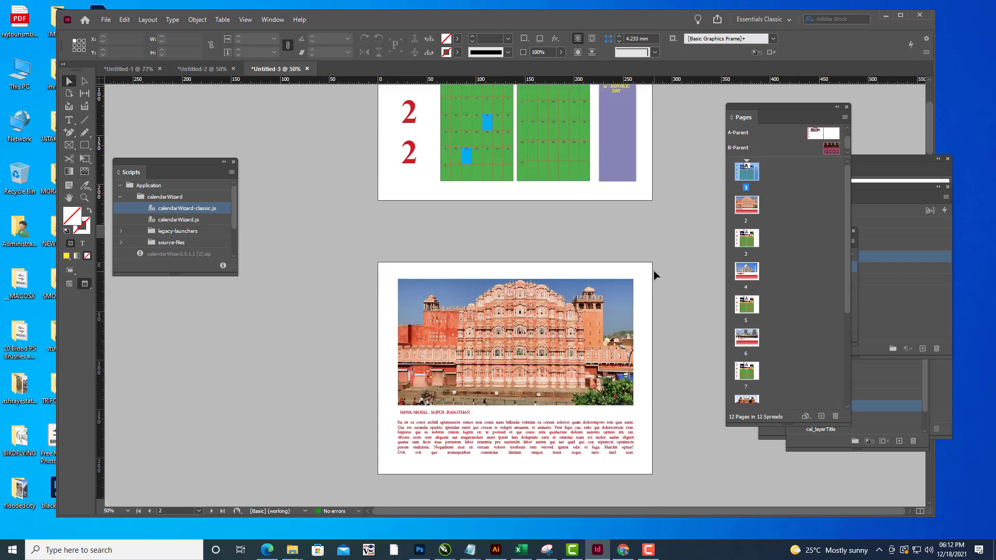
key("w")
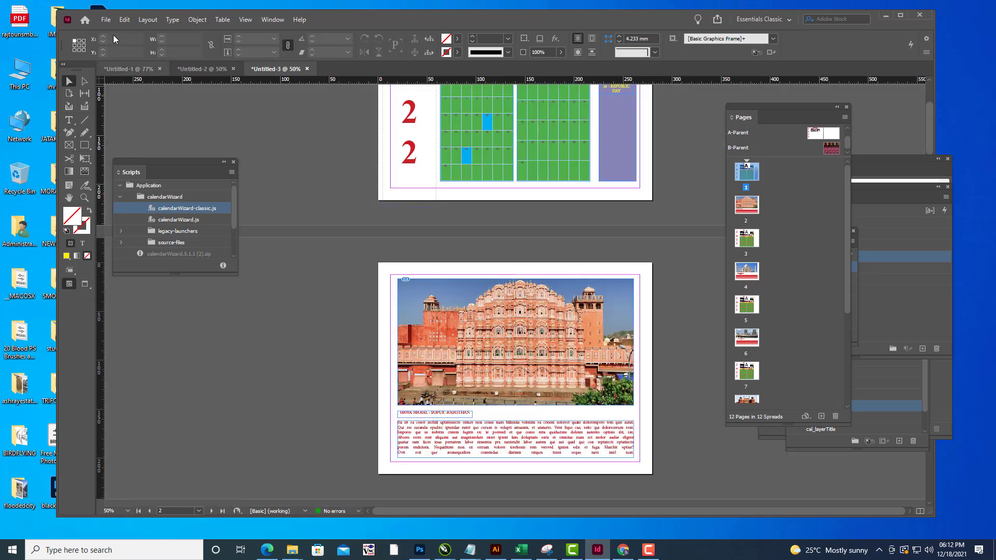
Start an Adobe PDF (Print) export to the Desktop's it folder with the file name CALENDERFINAL.
left_click(105, 20)
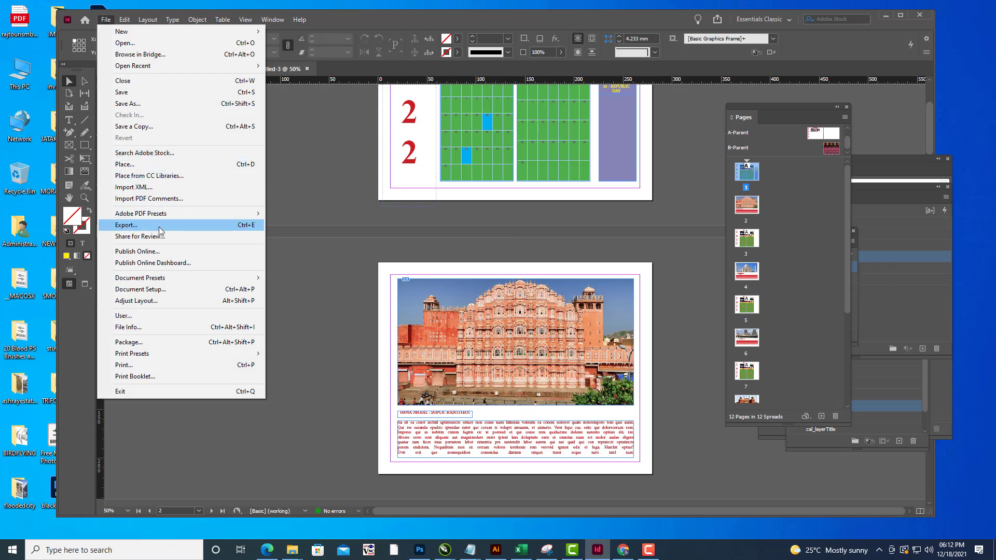
key("Escape")
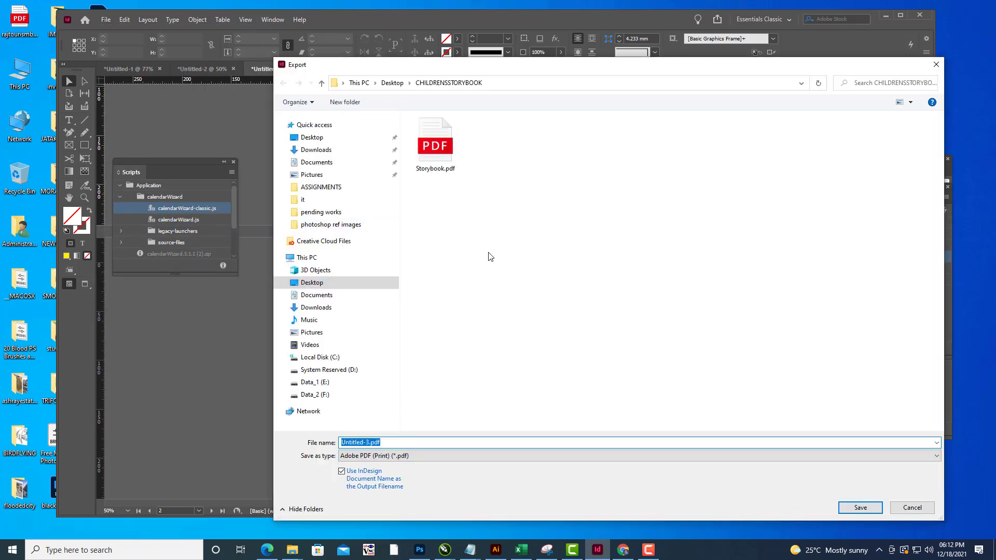
left_click(312, 138)
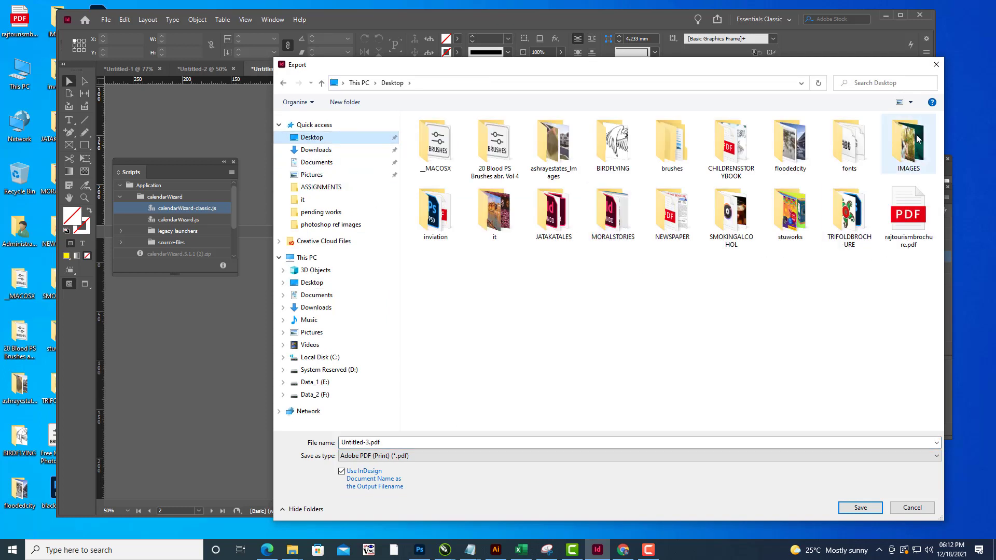
left_click(497, 211)
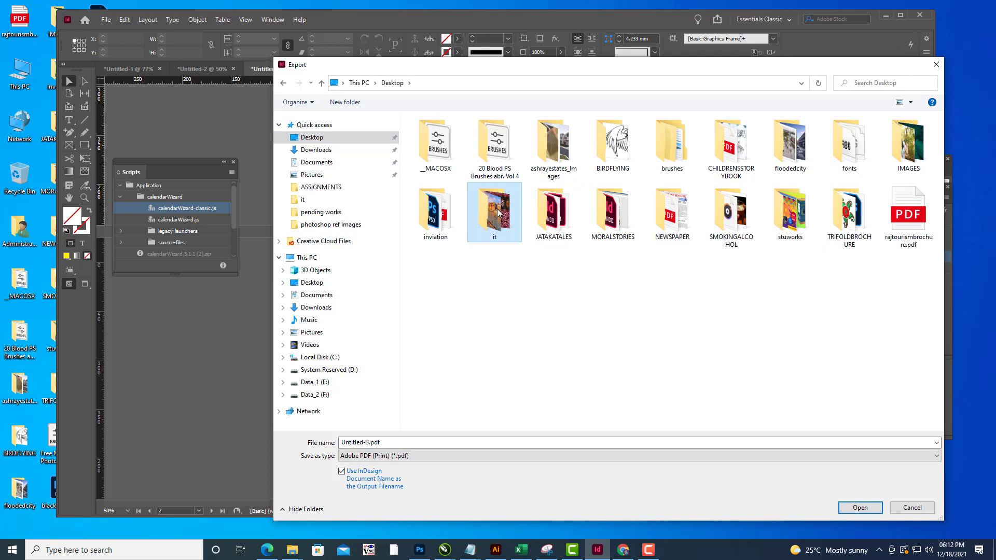
double_click(497, 212)
double_click(400, 442)
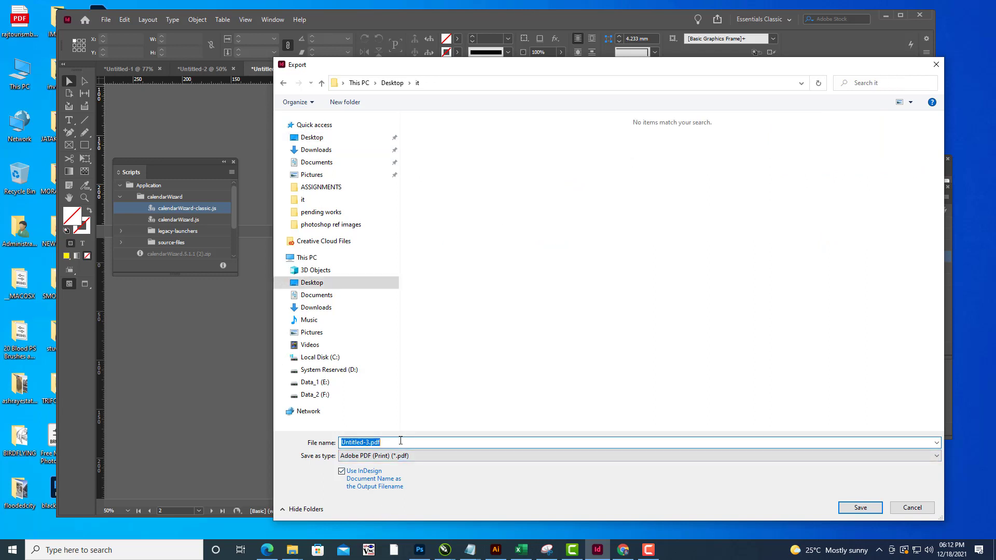
type("FINAL")
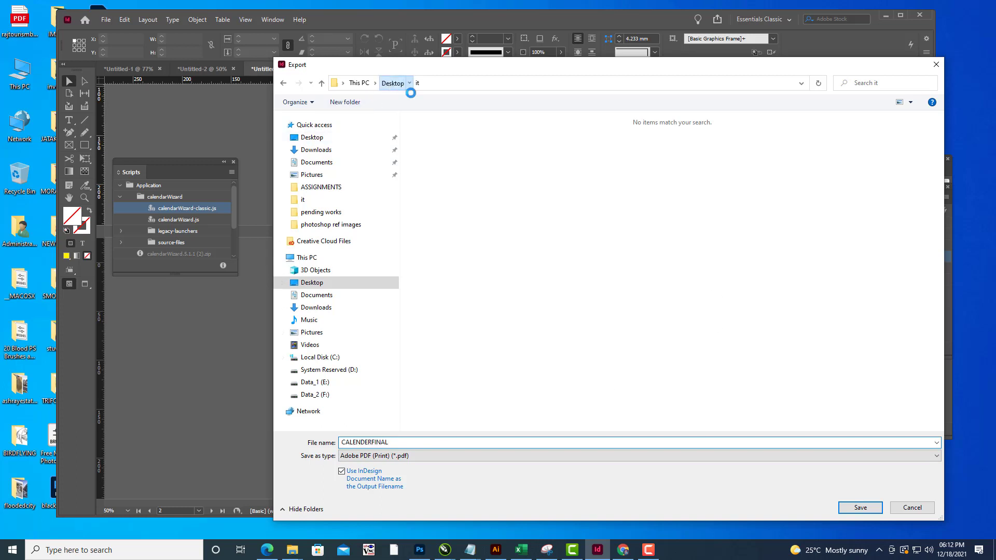
Recheck the Desktop's it folder as the destination and export all pages with the Press Quality preset.
left_click(393, 83)
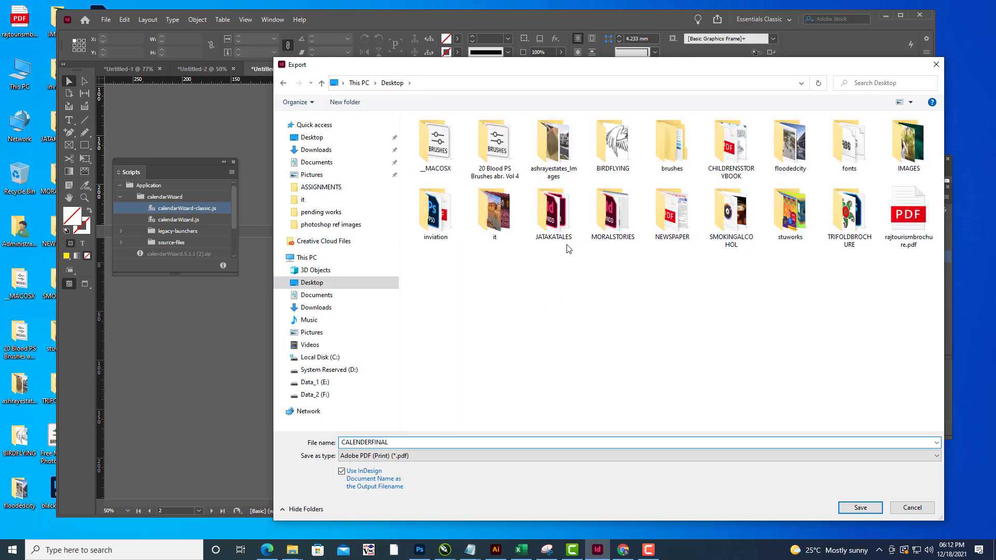
left_click(502, 223)
double_click(502, 223)
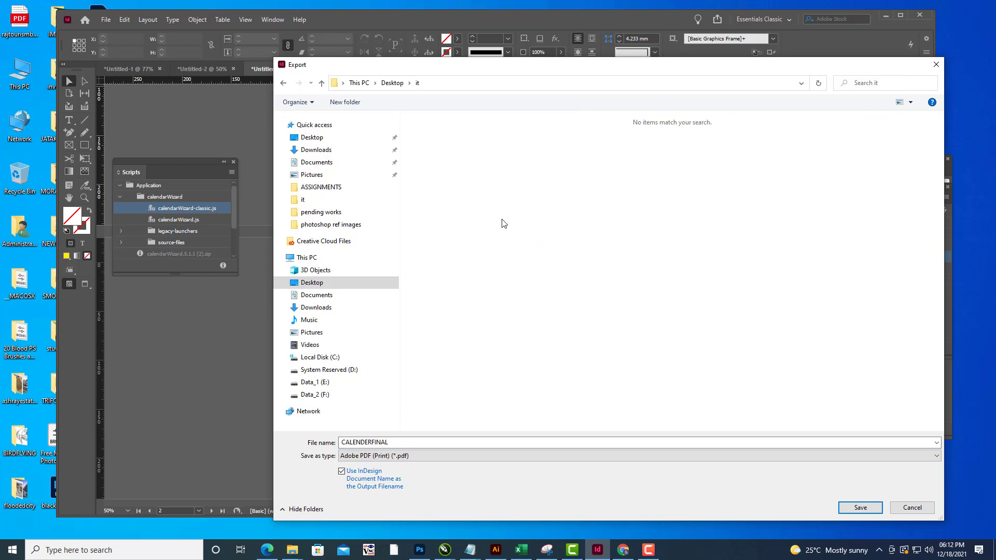
left_click(851, 507)
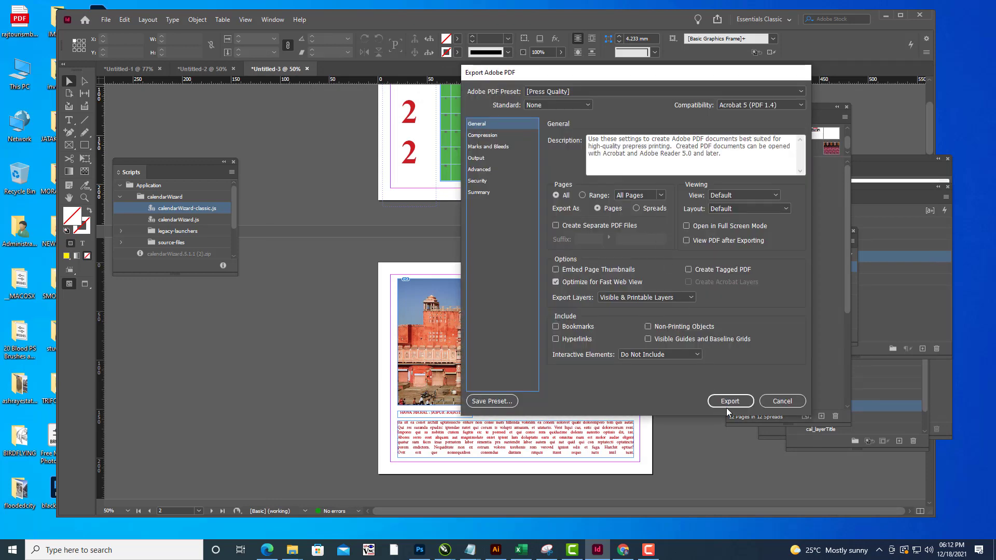
left_click(729, 401)
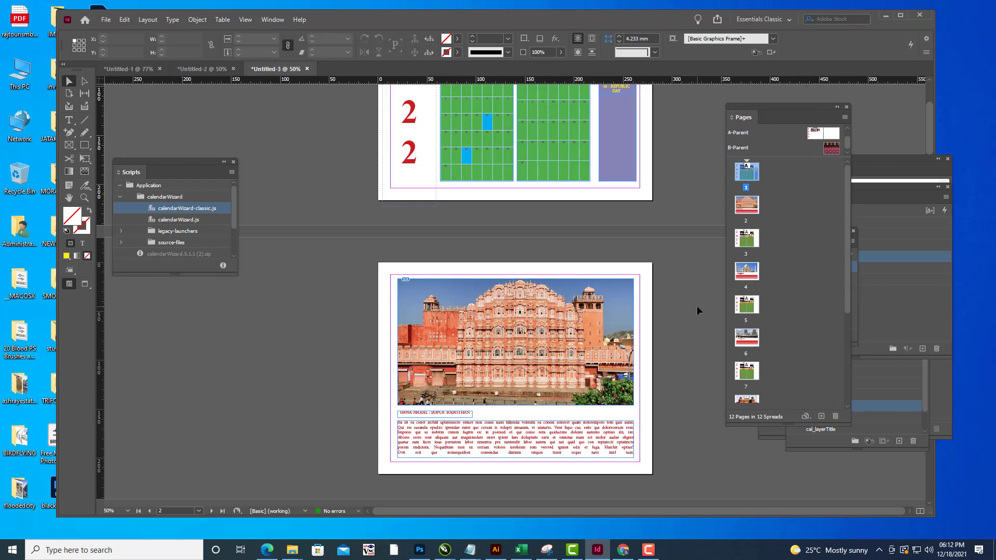
Save the calendar as the InDesign 2022 document CALENDERFINAL in the it folder.
left_click(106, 20)
left_click(157, 104)
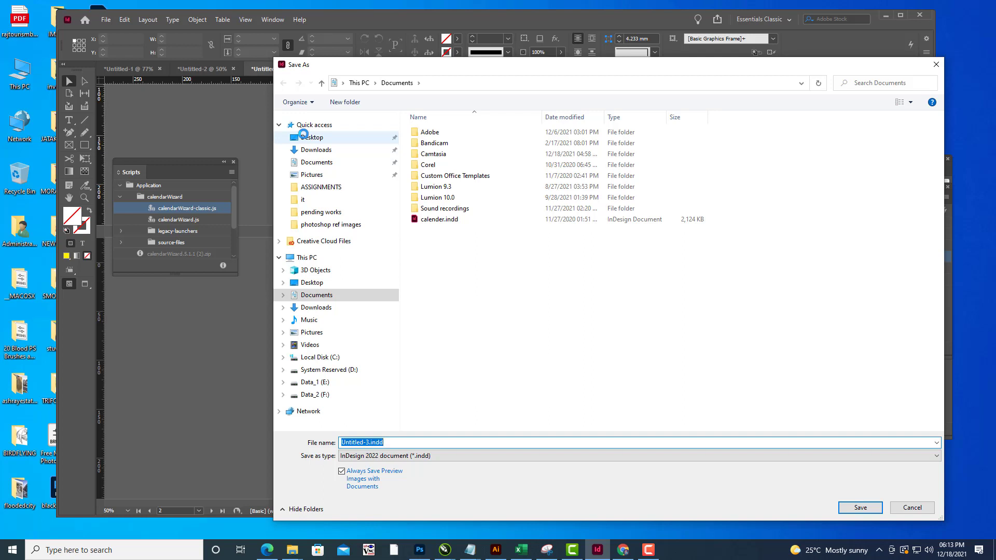
type("CALEND")
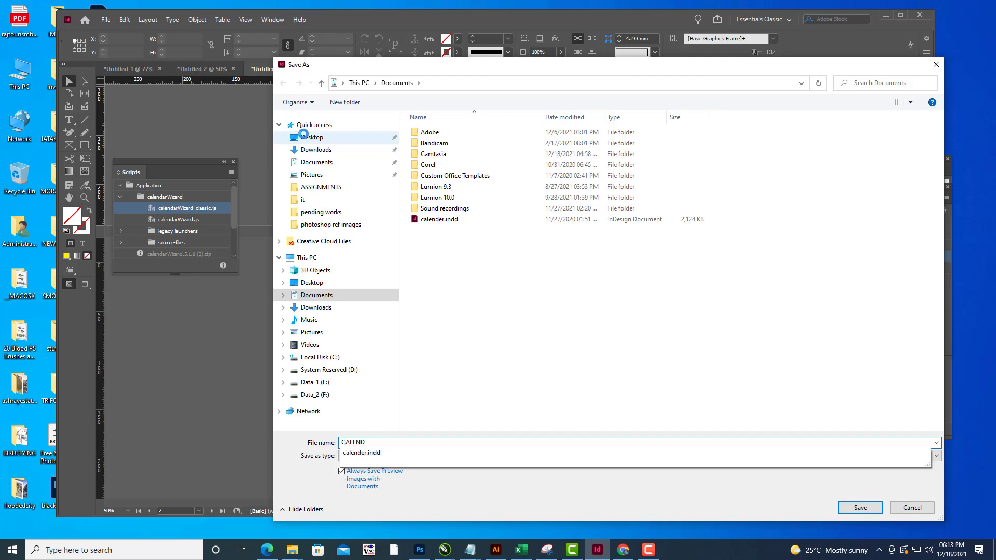
type("ERFINAL")
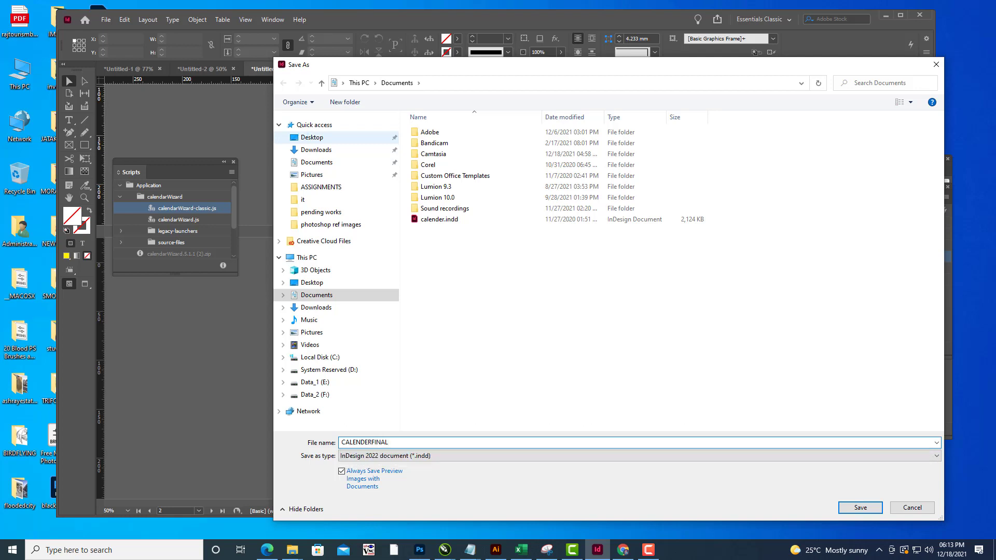
left_click(304, 203)
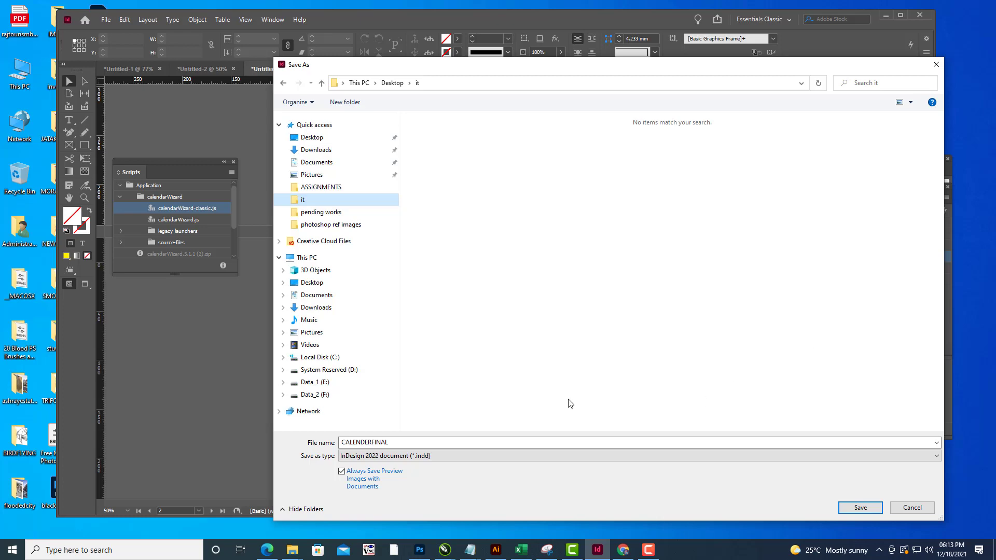
left_click(859, 508)
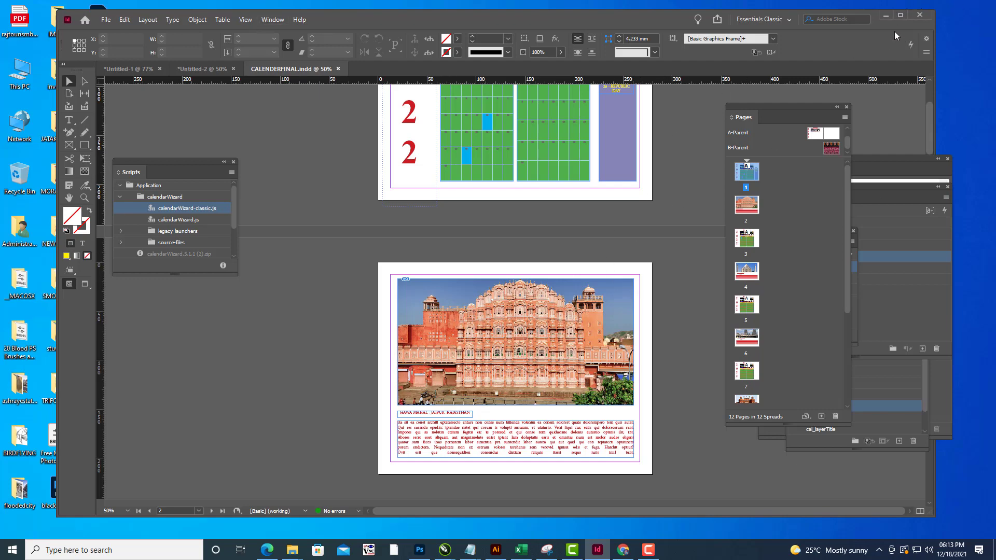
Minimize InDesign and open the exported CALENDERFINAL.pdf from the Desktop's it folder.
left_click(886, 15)
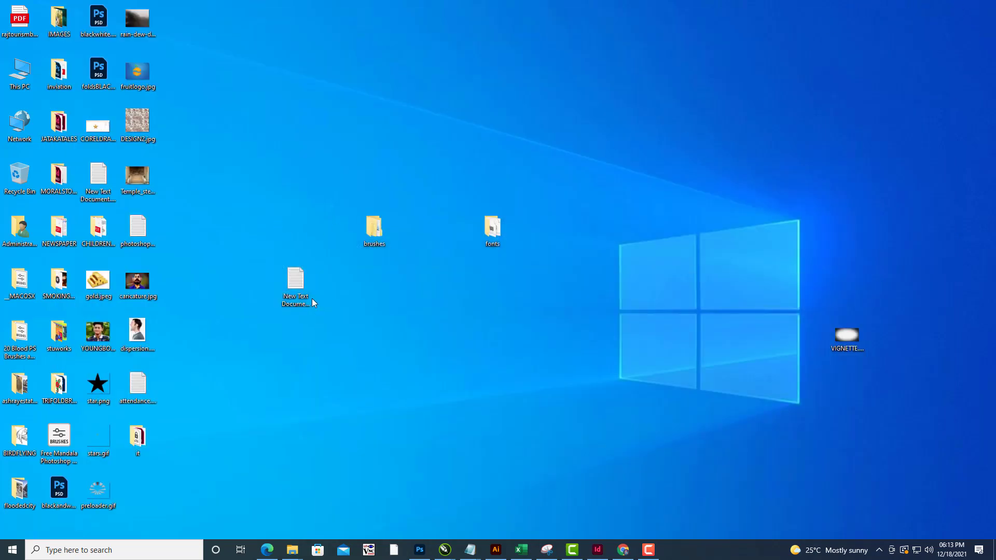
double_click(139, 437)
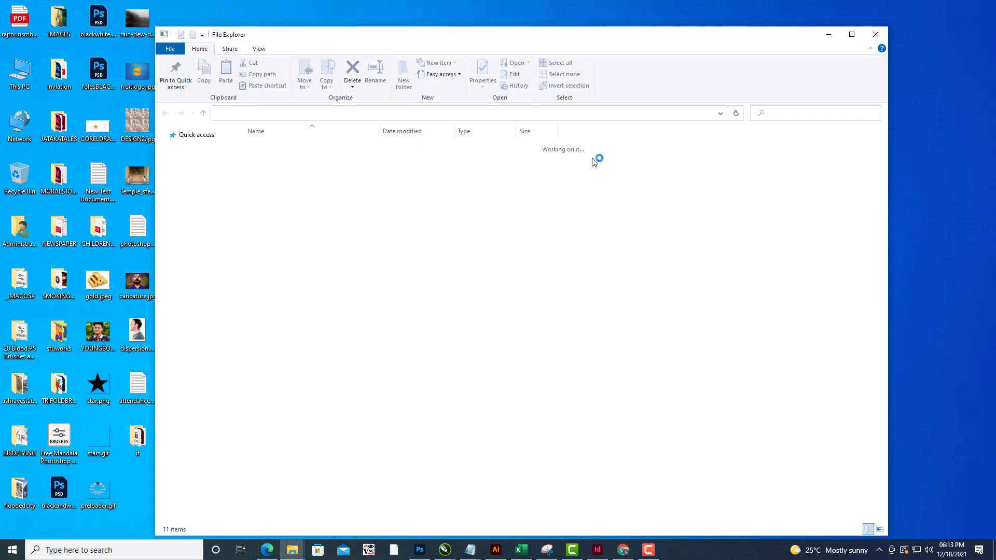
left_click(403, 181)
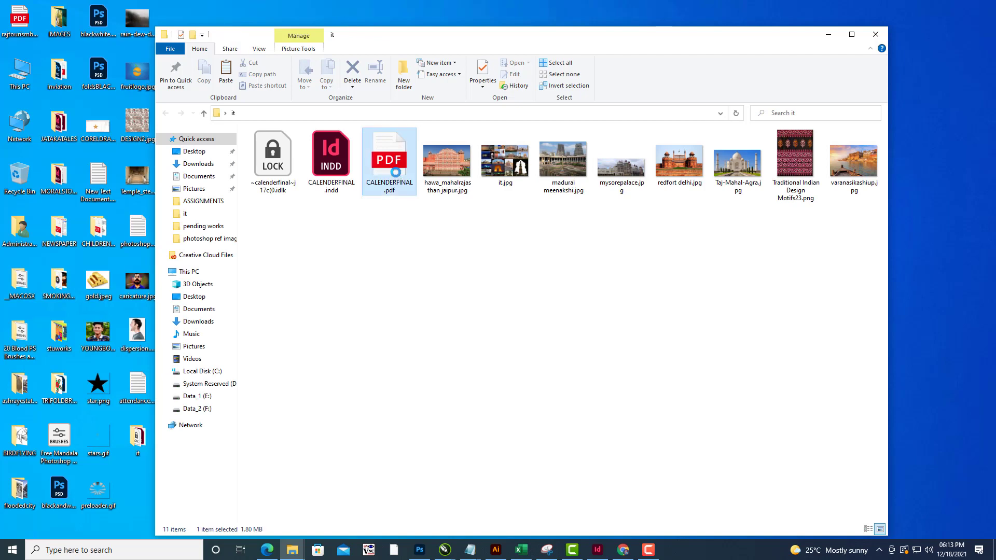
key("Return")
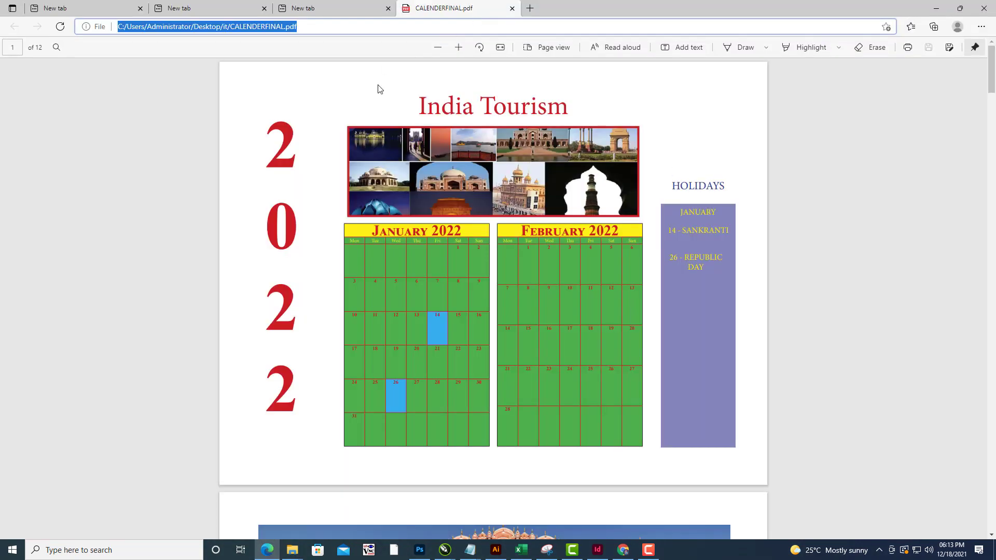
Zoom out the exported PDF and review its calendar and tourist-place pages from page 1 to page 6.
left_click(438, 48)
left_click(438, 47)
scroll(689, 254, "down", 5)
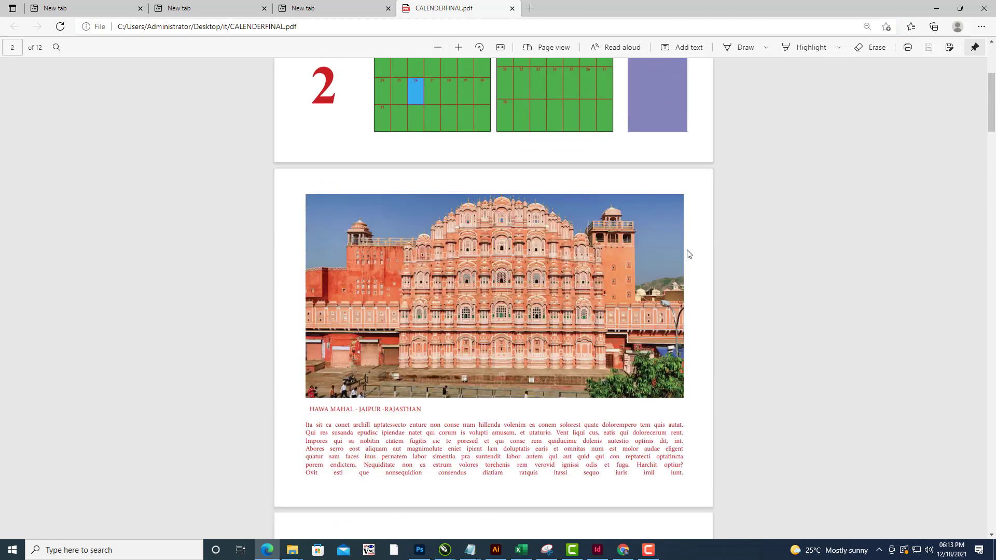
scroll(689, 254, "down", 15)
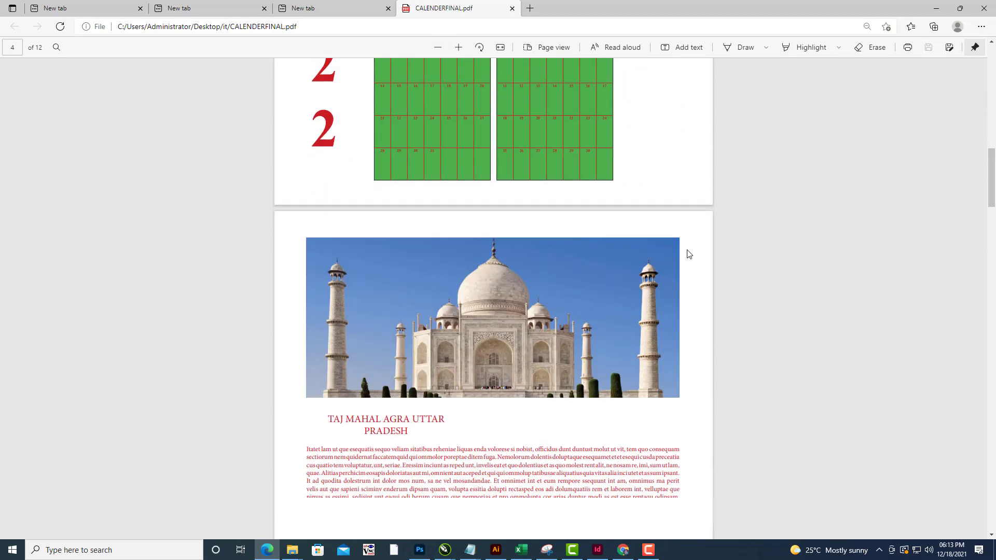
scroll(689, 255, "down", 7)
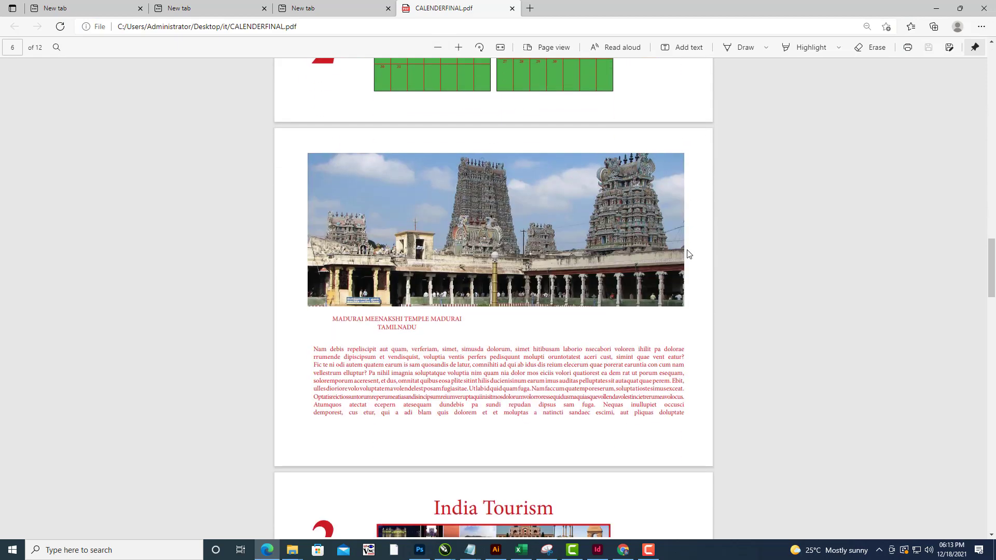
Review the exported PDF's remaining calendar and tourist-place pages through November–December 2022 and the Varanasi photo, and return to page 3.
scroll(689, 255, "down", 10)
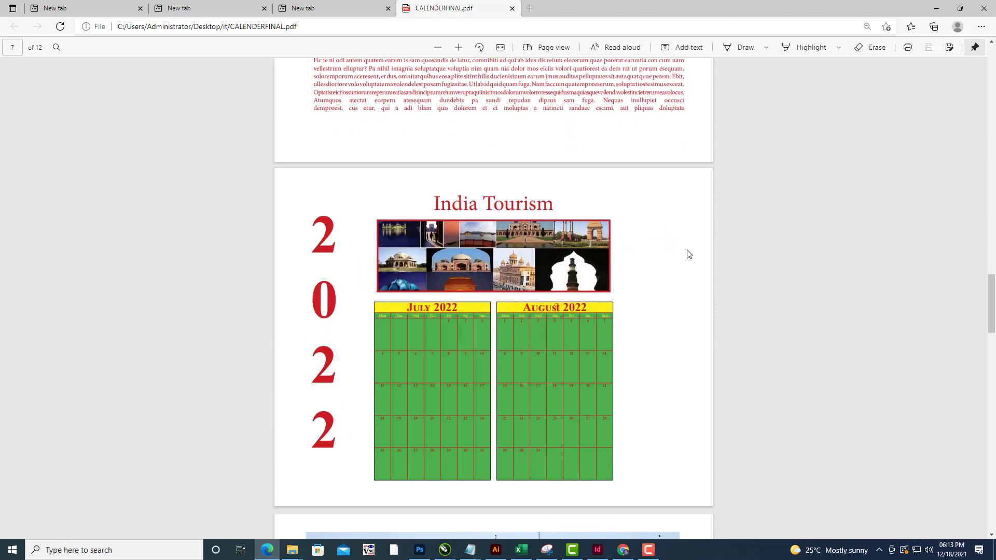
scroll(689, 254, "down", 20)
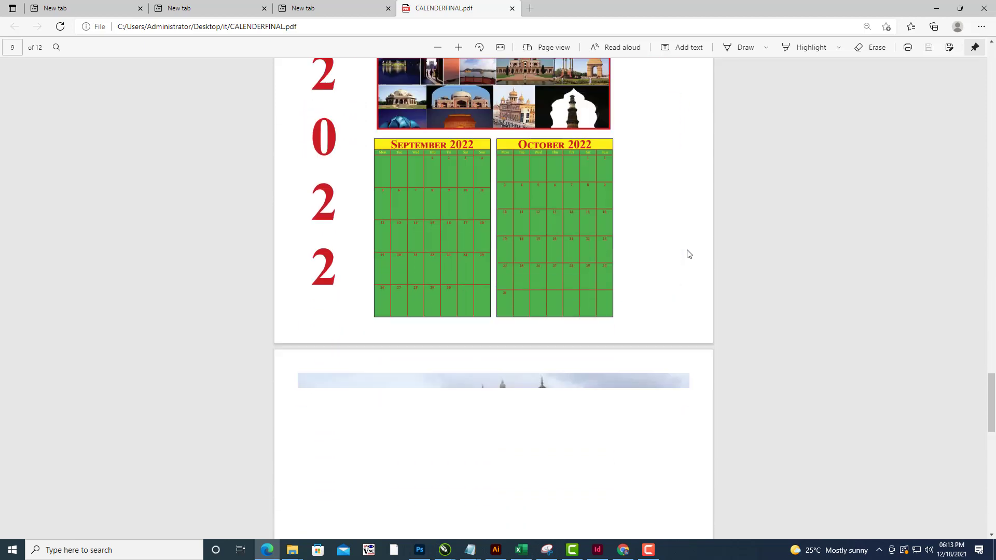
scroll(689, 255, "down", 5)
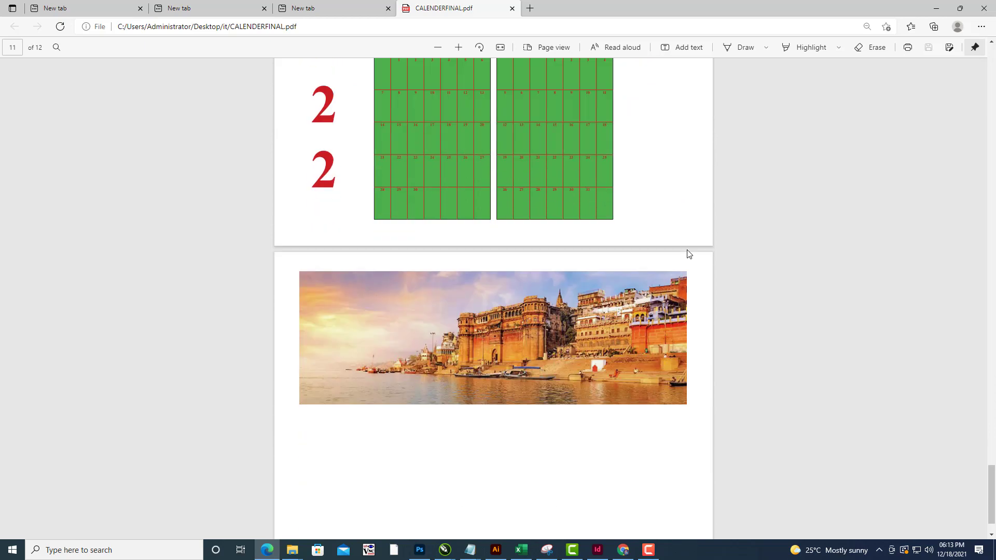
scroll(687, 253, "up", 11)
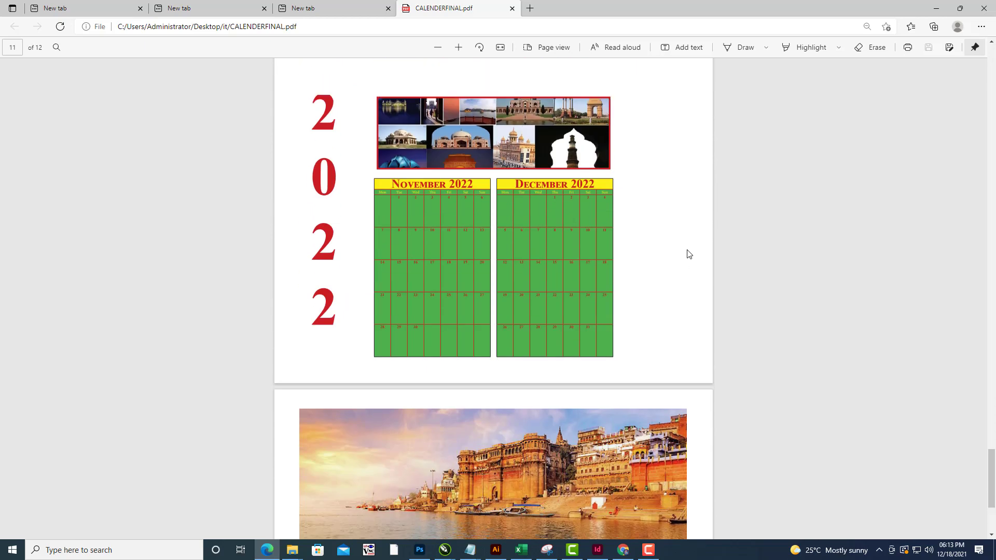
scroll(689, 254, "up", 5)
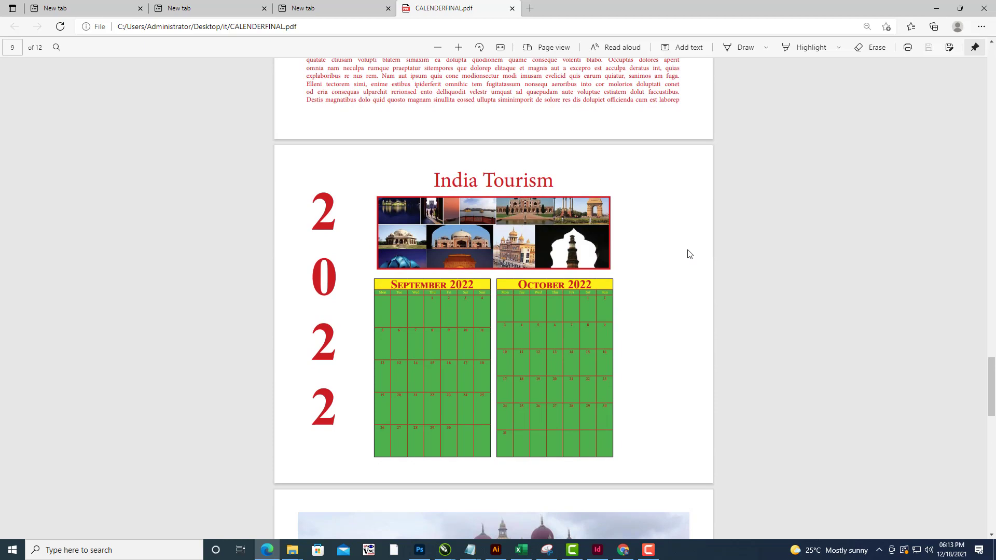
scroll(691, 250, "up", 20)
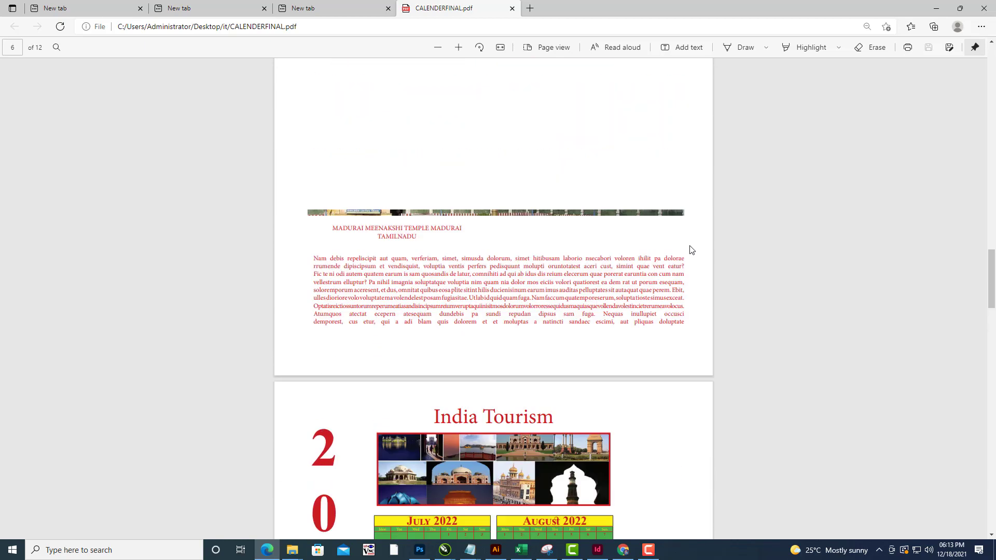
scroll(692, 251, "up", 20)
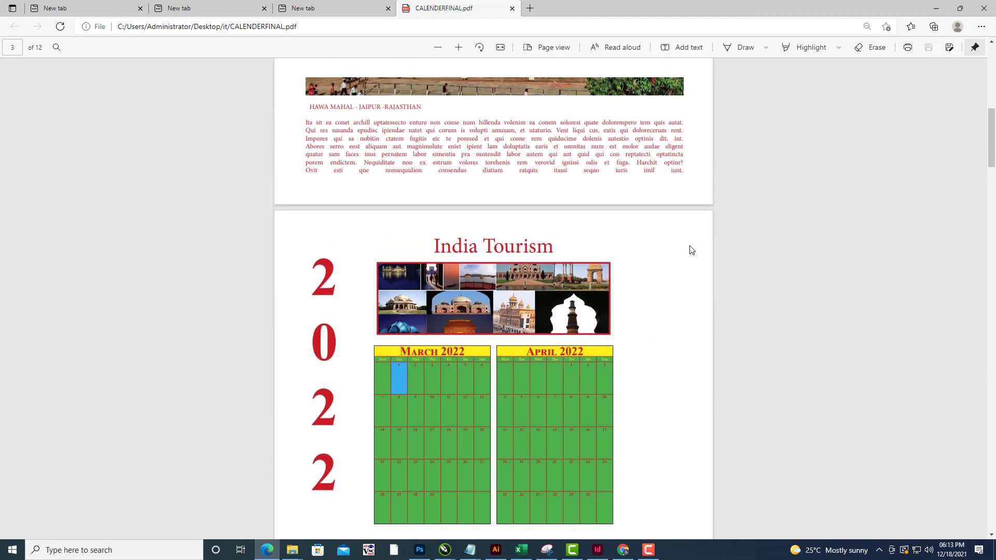
Recheck the PDF from the March–April 2022 calendar to the Varanasi page on page 12, and return to page 3.
scroll(692, 250, "down", 18)
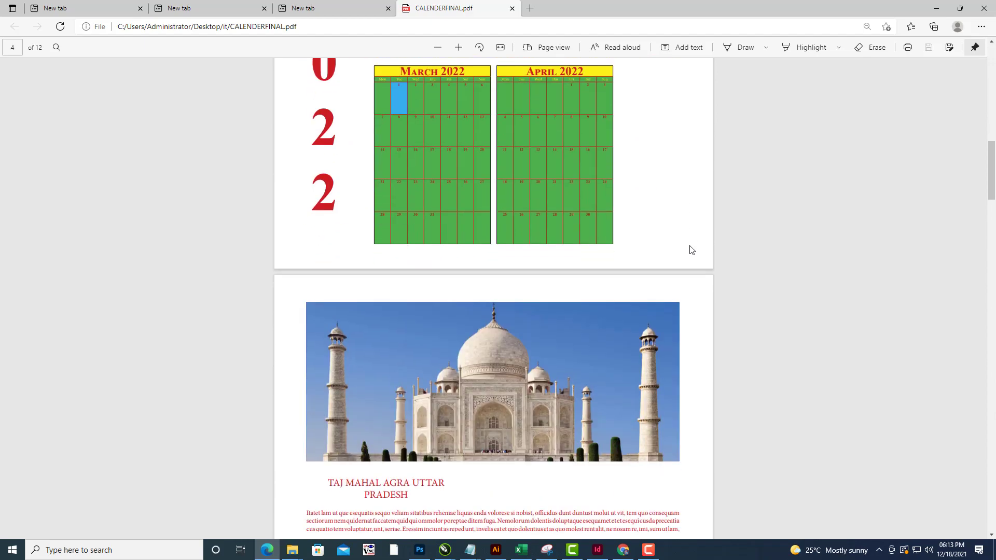
scroll(692, 250, "down", 15)
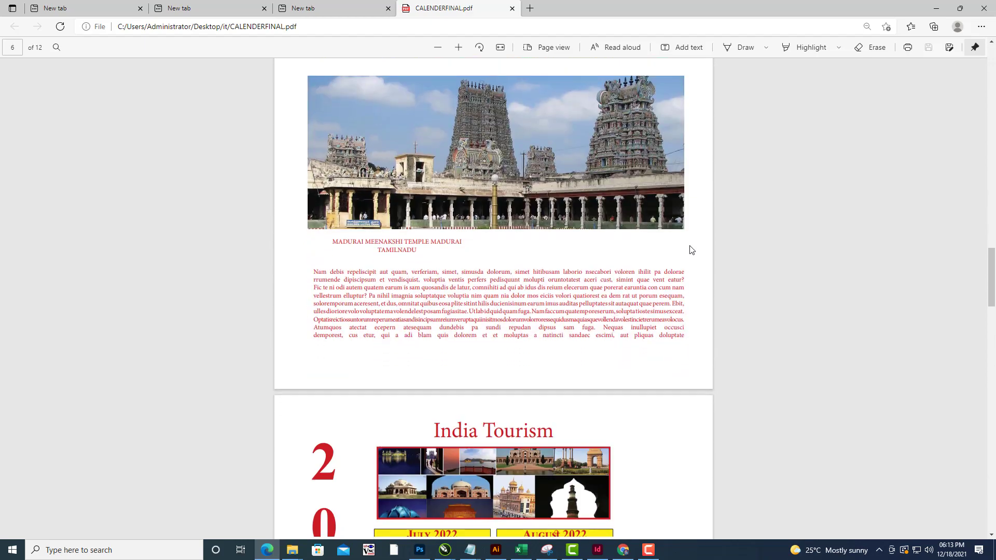
scroll(691, 250, "down", 20)
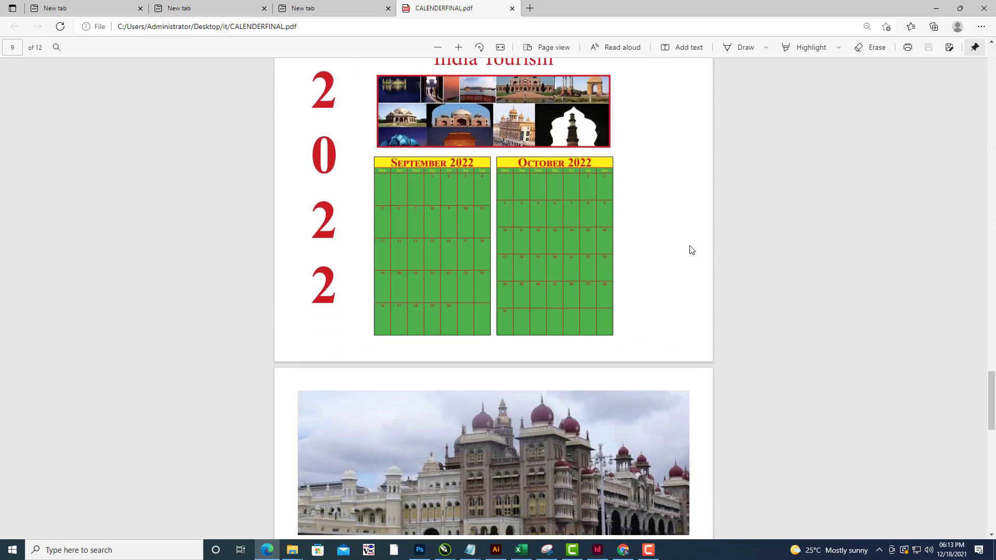
scroll(692, 250, "down", 10)
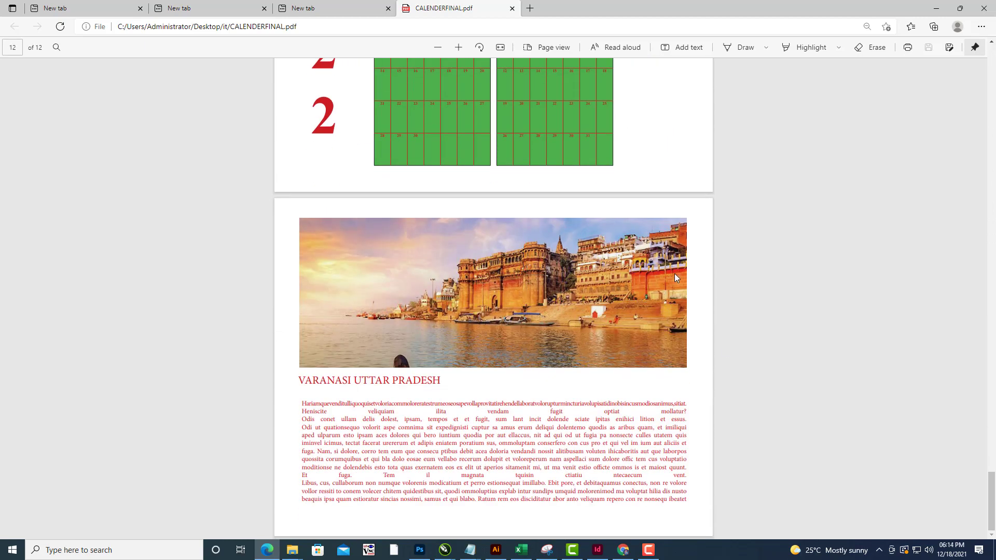
scroll(676, 276, "up", 20)
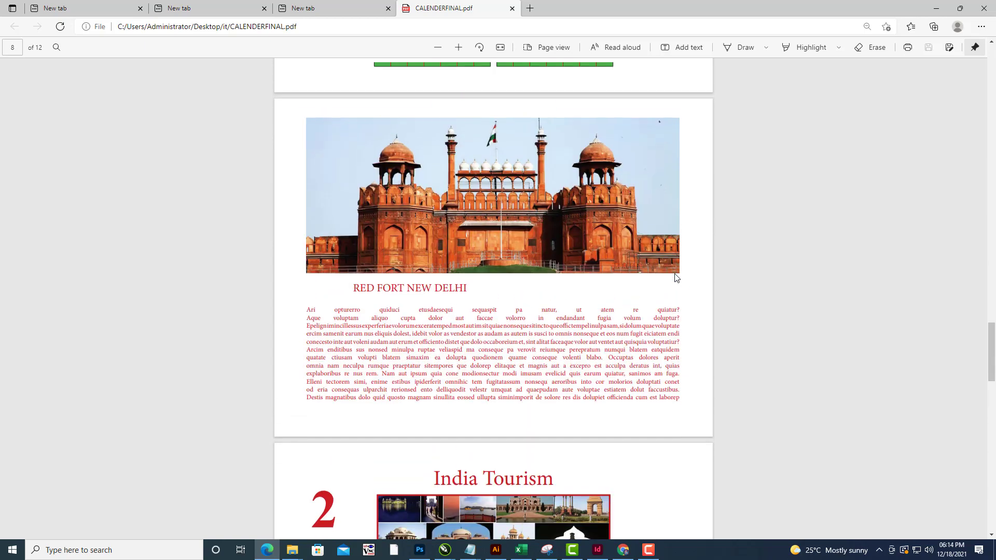
scroll(676, 276, "up", 10)
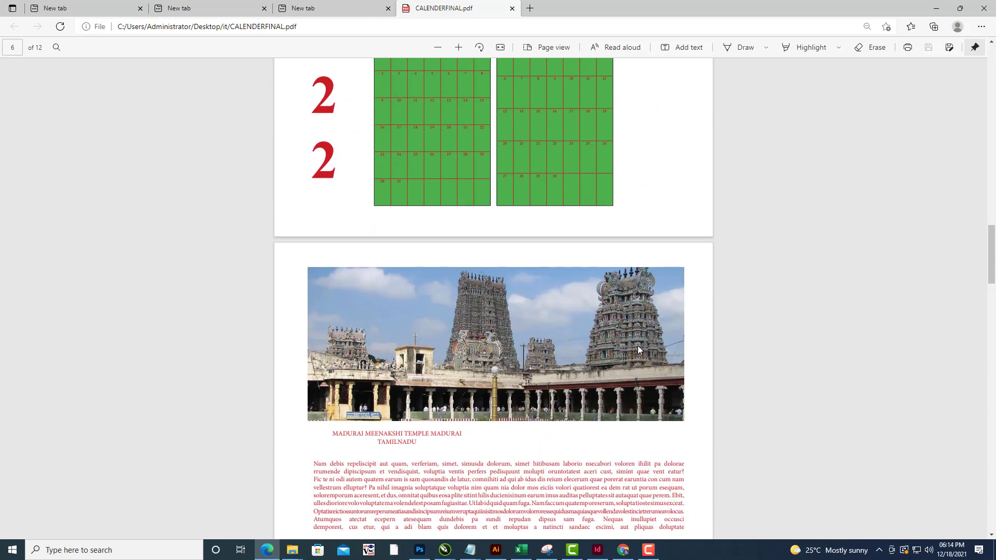
scroll(626, 325, "up", 15)
Switch the PDF's page view to Two page so each calendar page sits beside its tourist-place page.
left_click(539, 52)
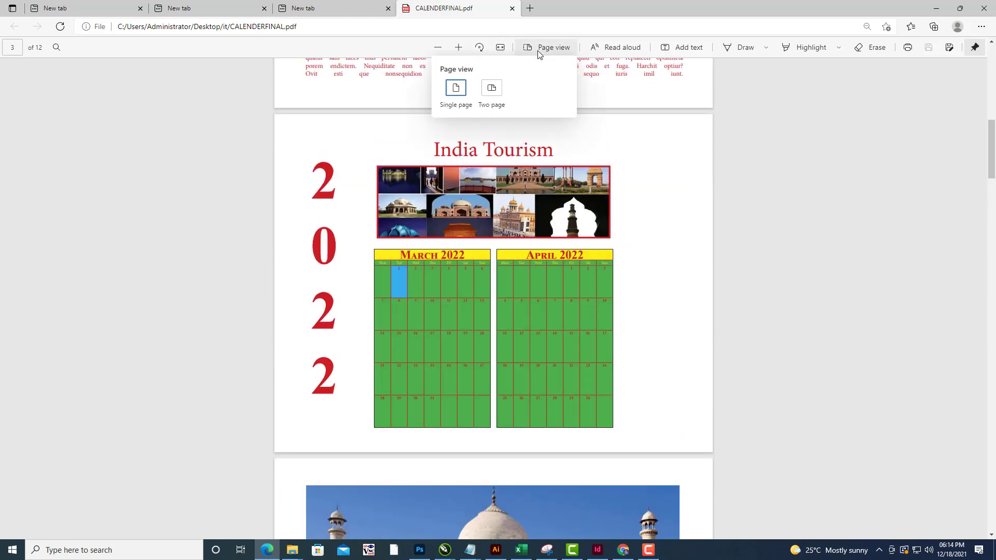
left_click(491, 89)
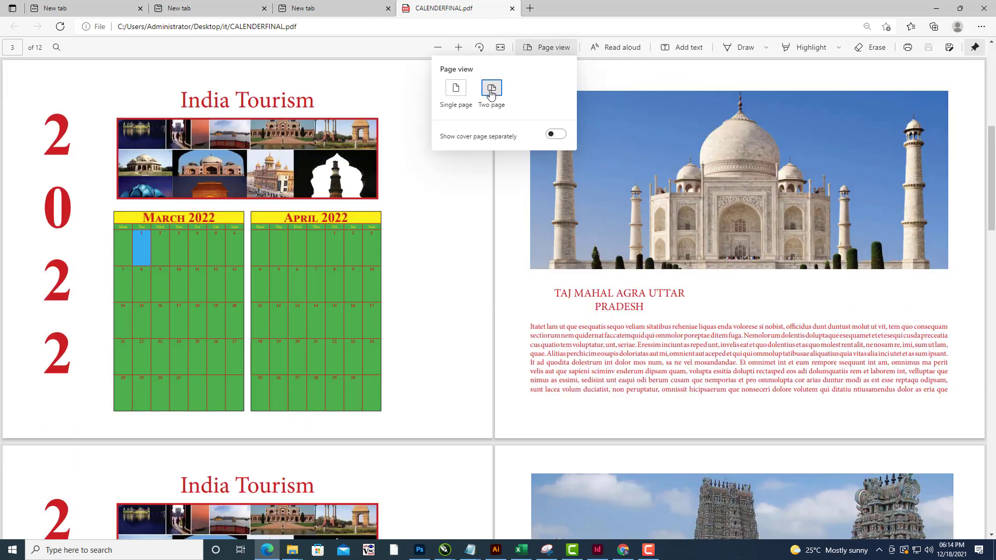
left_click(655, 250)
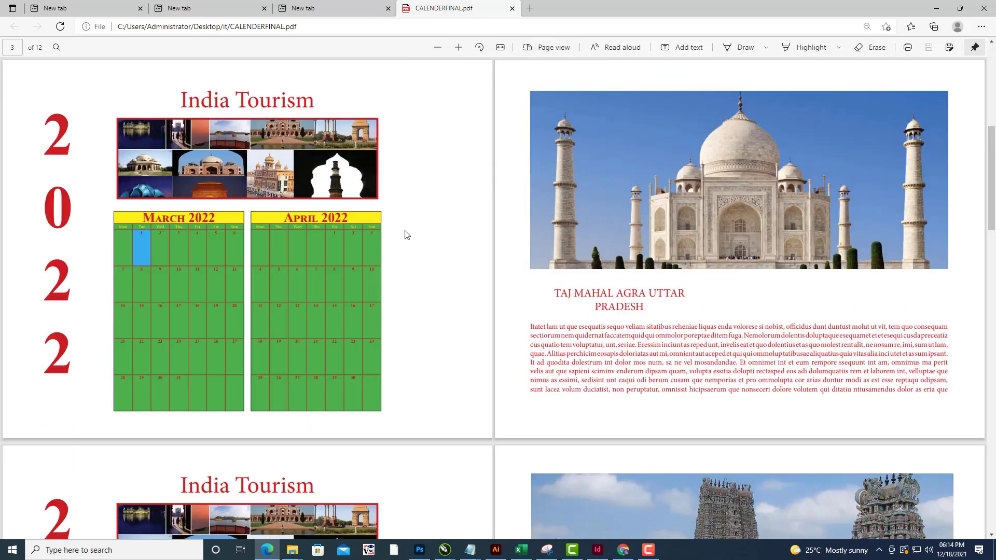